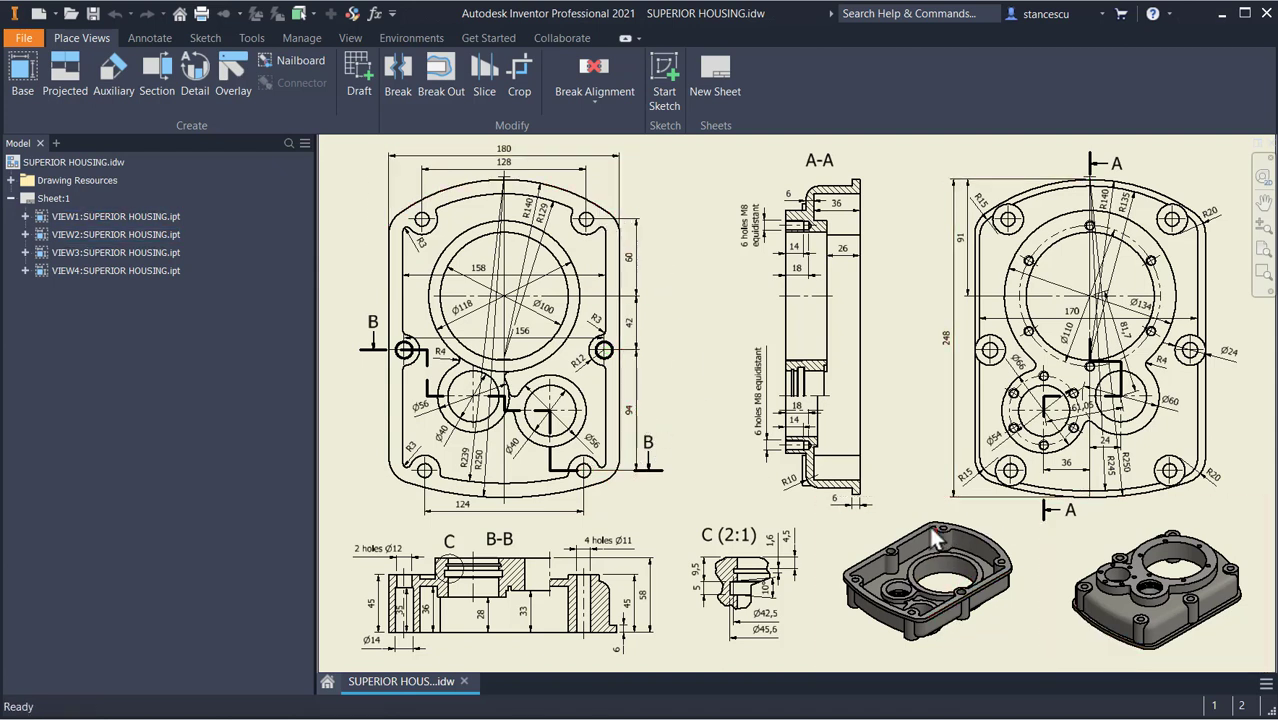
Examine the superior housing drawing's isometric views and the overall width and height dimensions in its orthographic views.
scroll(1002, 595, "up", 5)
middle_click_drag(1001, 568, 1051, 443)
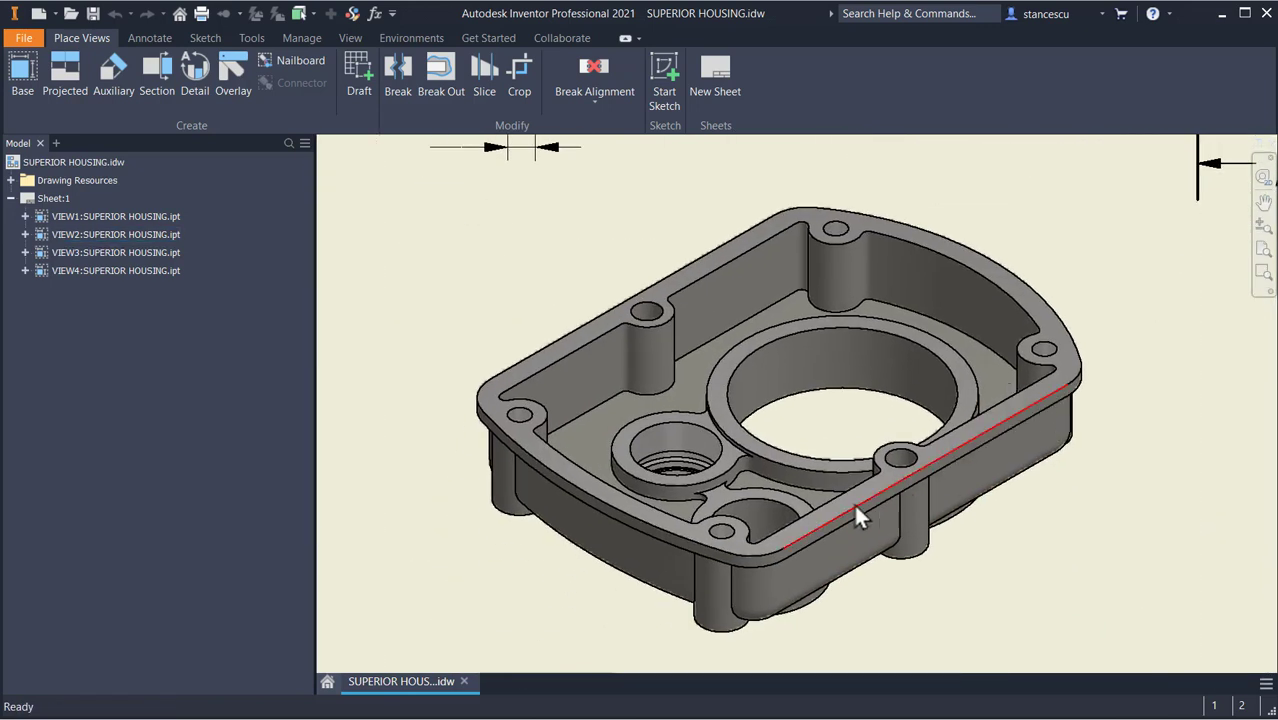
mouse_move(993, 568)
middle_mouse_down()
mouse_move(650, 551)
mouse_move(485, 562)
middle_mouse_up()
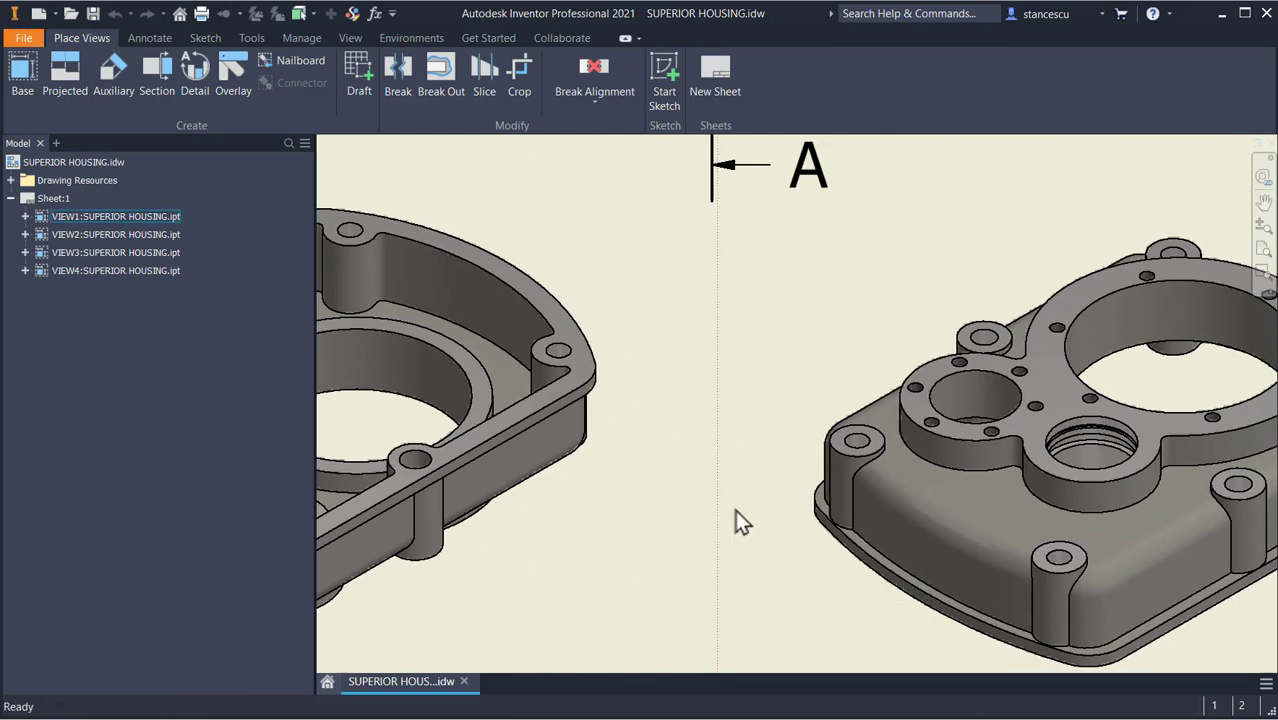
mouse_move(746, 550)
middle_mouse_down()
mouse_move(621, 536)
mouse_move(881, 568)
middle_mouse_up()
scroll(669, 526, "down", 2)
middle_click_drag(806, 487, 1104, 702)
mouse_move(691, 430)
middle_mouse_down()
mouse_move(940, 554)
mouse_move(1026, 565)
middle_mouse_up()
mouse_move(862, 502)
middle_mouse_down()
mouse_move(1187, 572)
mouse_move(1201, 548)
mouse_move(1099, 524)
middle_mouse_up()
scroll(1199, 546, "down", 2)
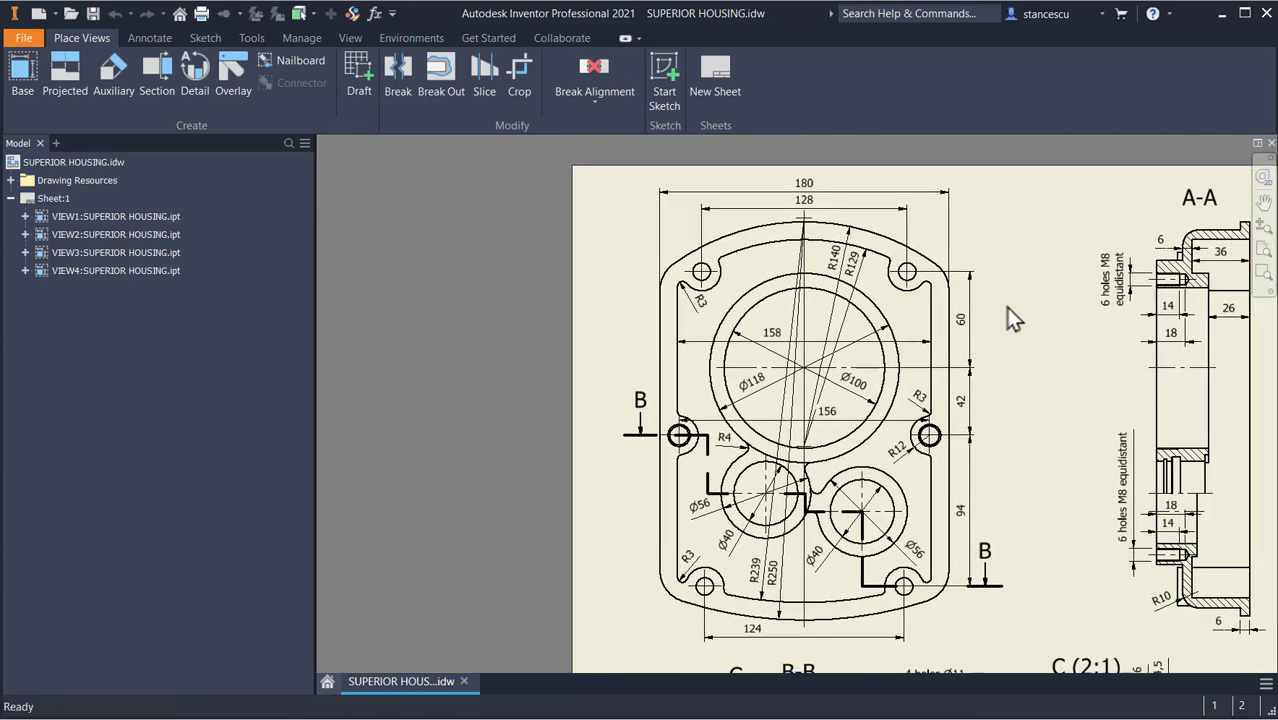
left_click(764, 222)
middle_click_drag(1040, 418, 491, 412)
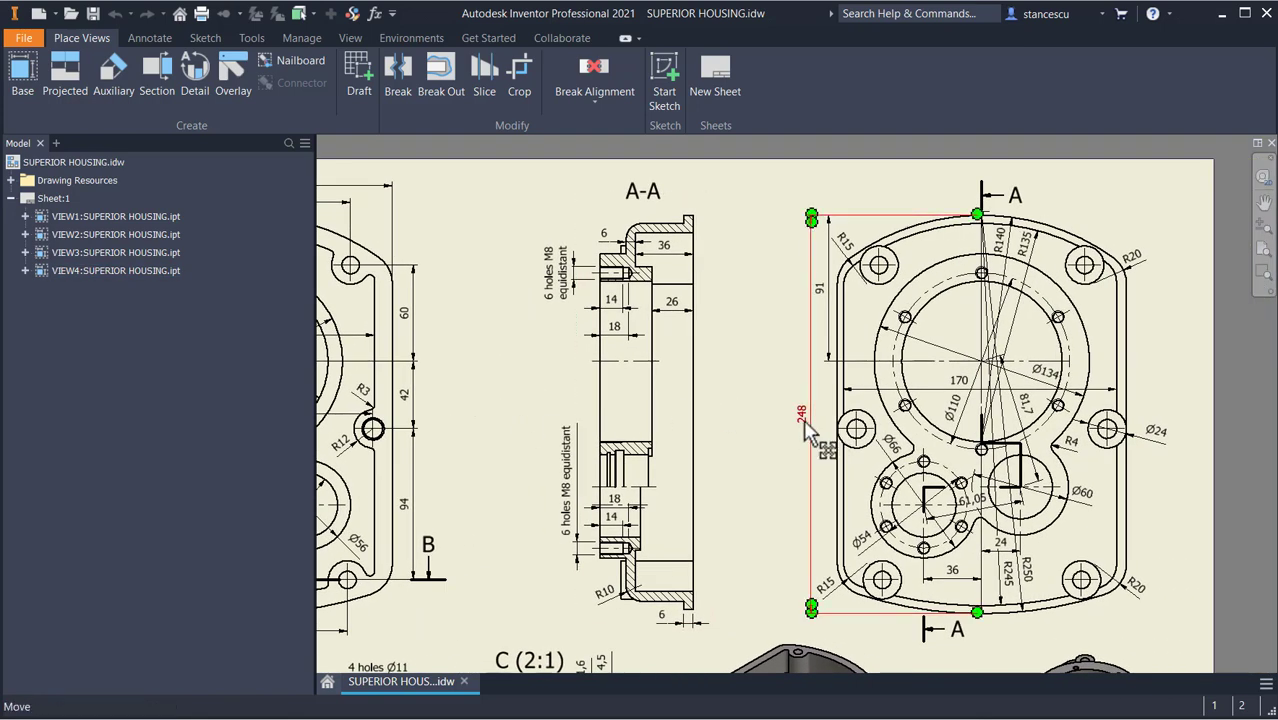
middle_click_drag(748, 370, 1032, 360)
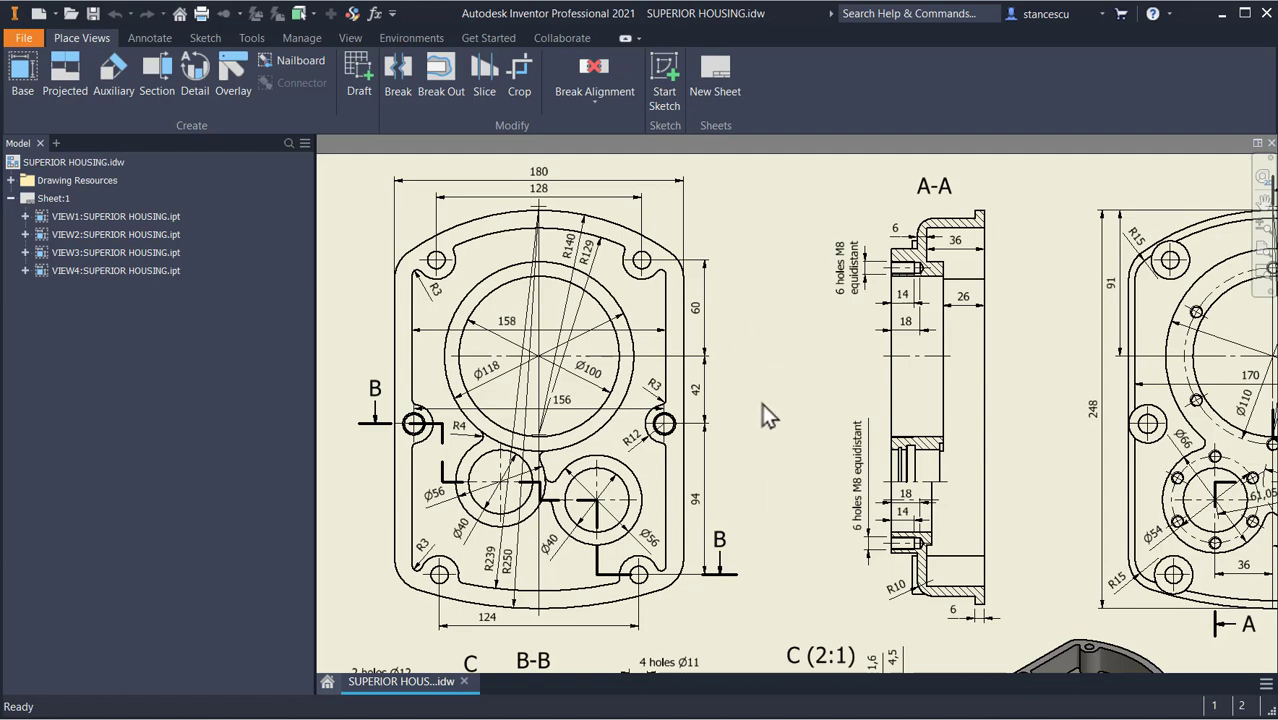
Create a new part from the metric Standard (mm).ipt template and start a 2D sketch on the XZ plane.
left_click(36, 16)
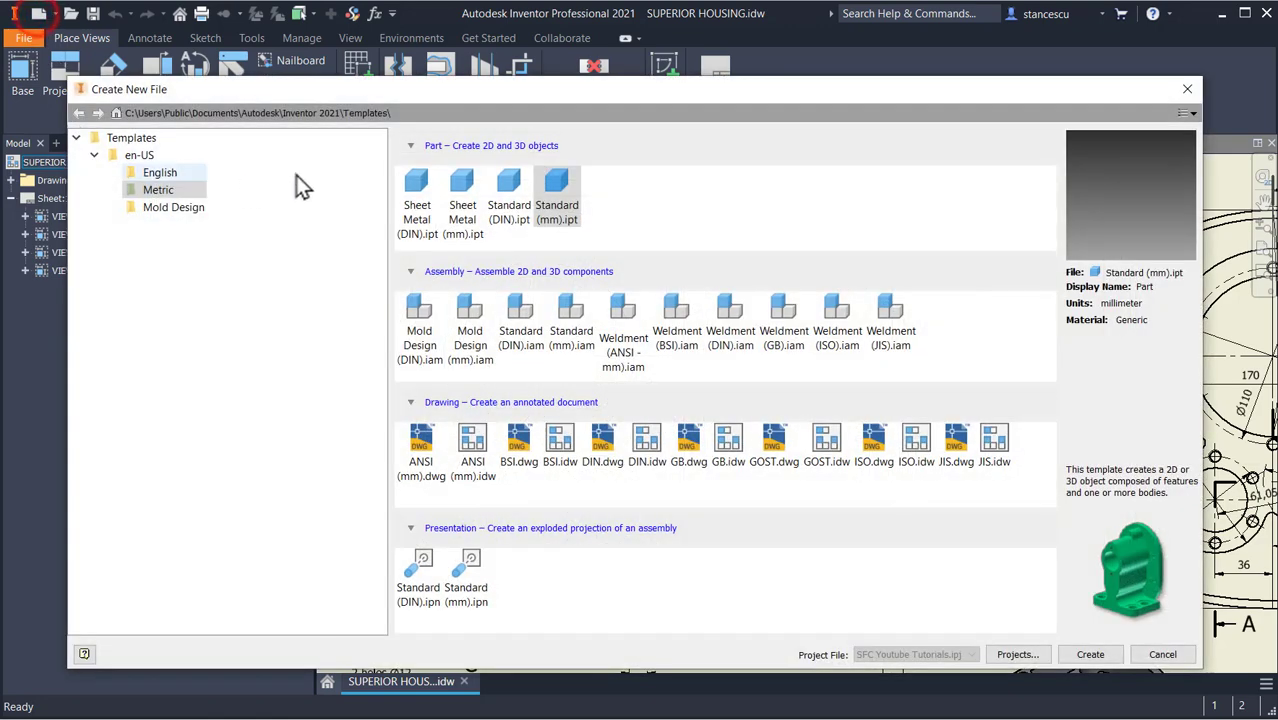
double_click(553, 193)
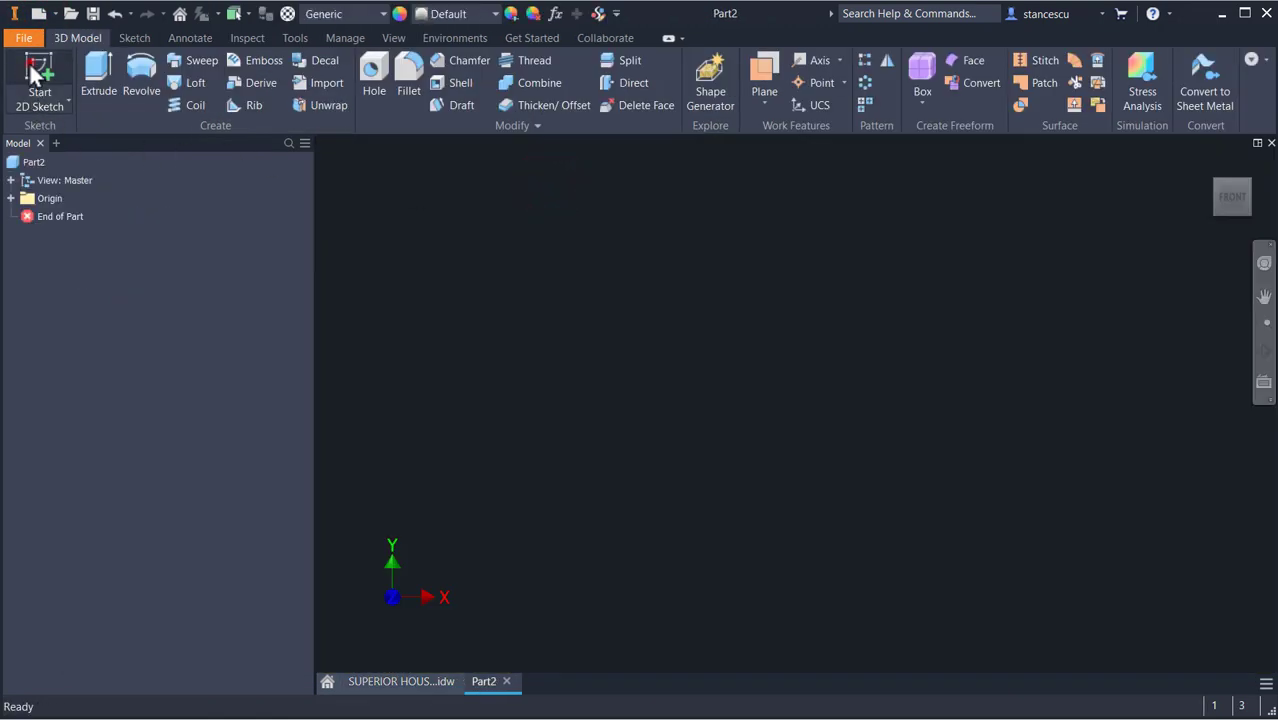
left_click(38, 74)
left_click(626, 400)
left_click(1250, 160)
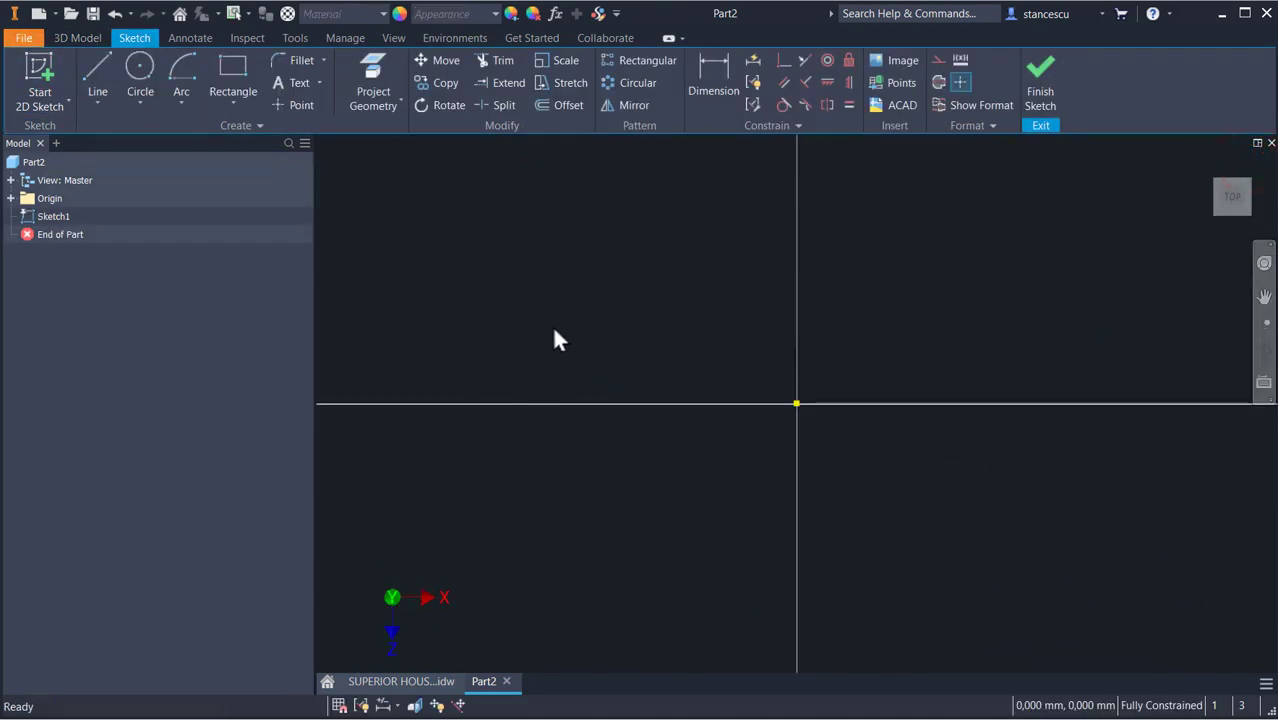
Sketch a two-point rectangle 180 mm wide and 248 mm high around the origin.
left_click(229, 67)
left_click(689, 209)
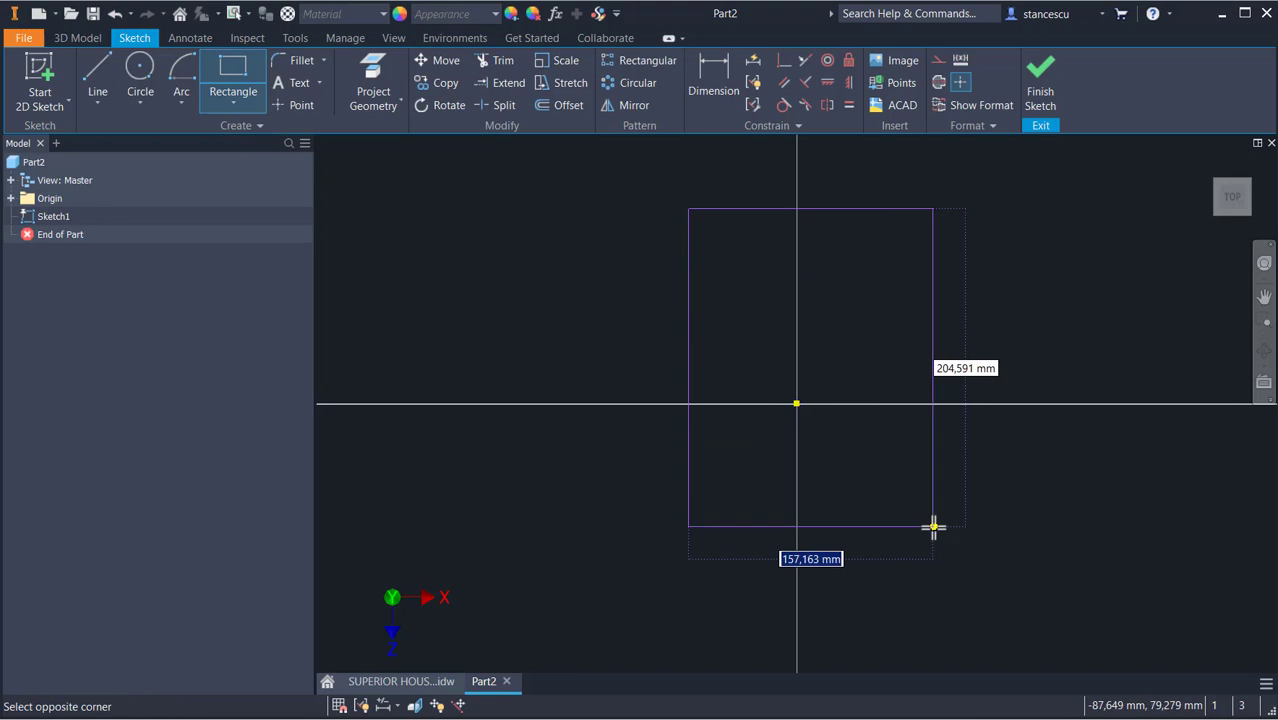
type("1")
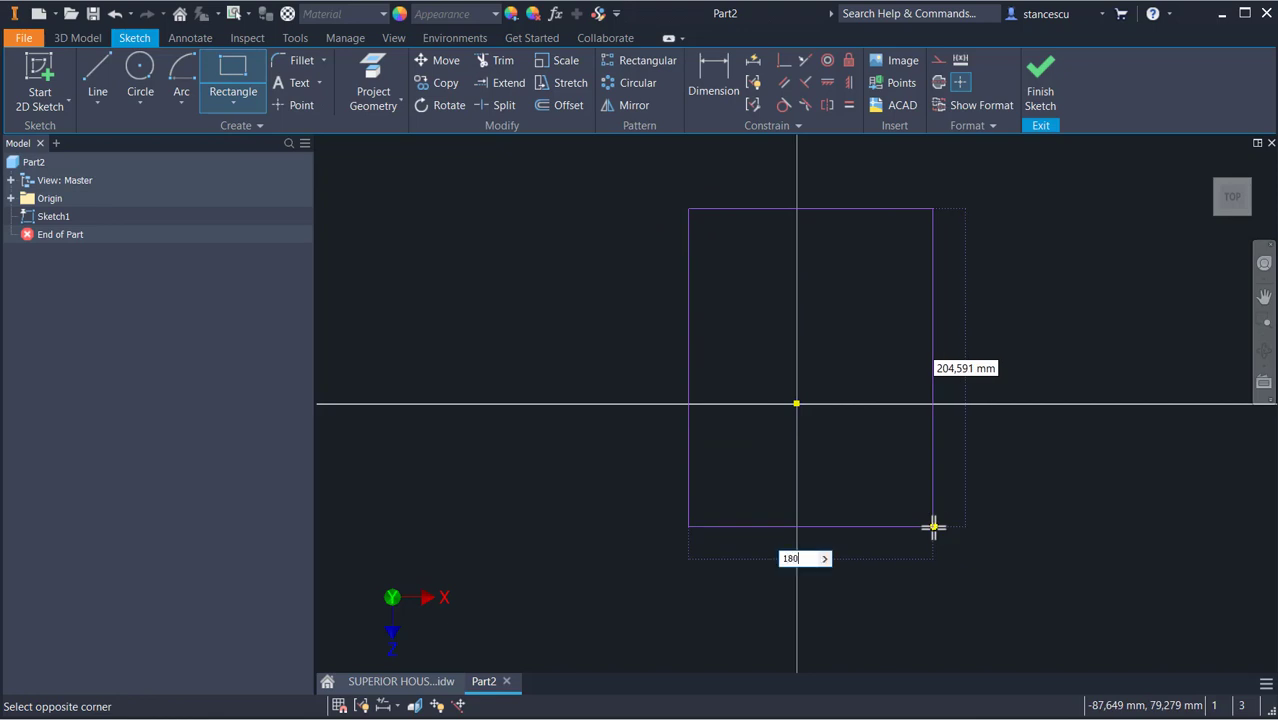
type("80")
key("Tab")
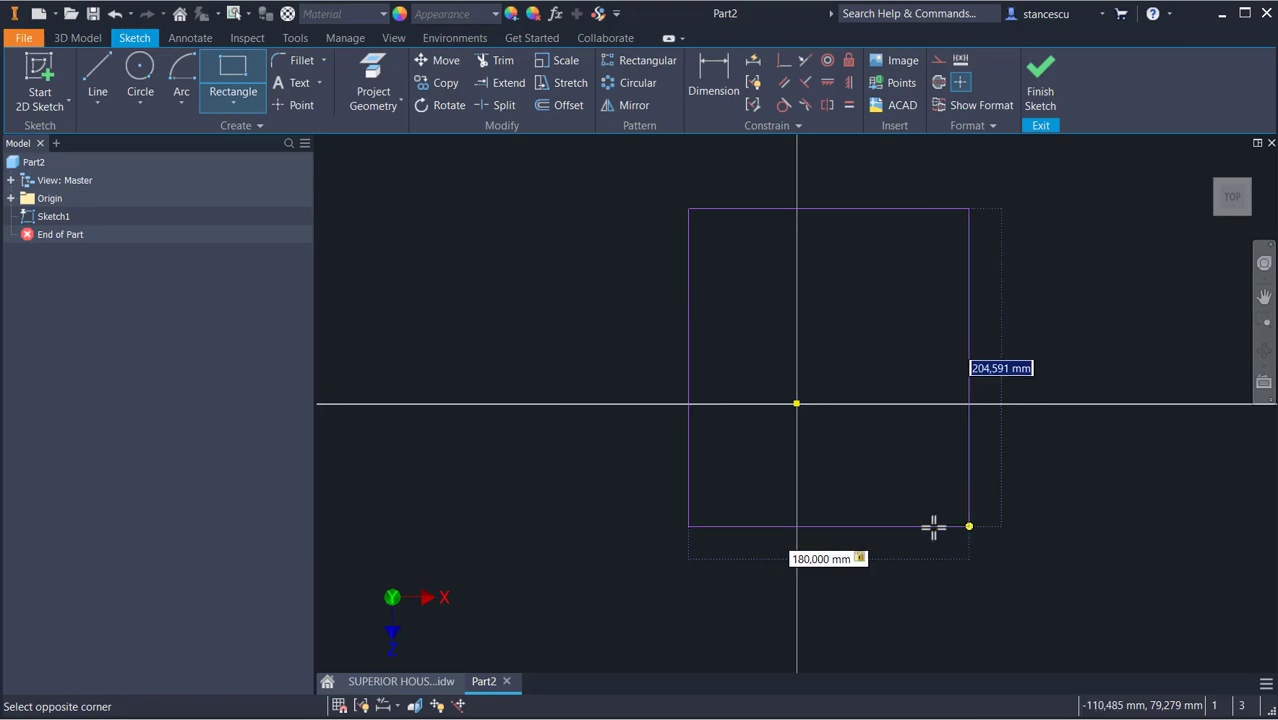
type("248")
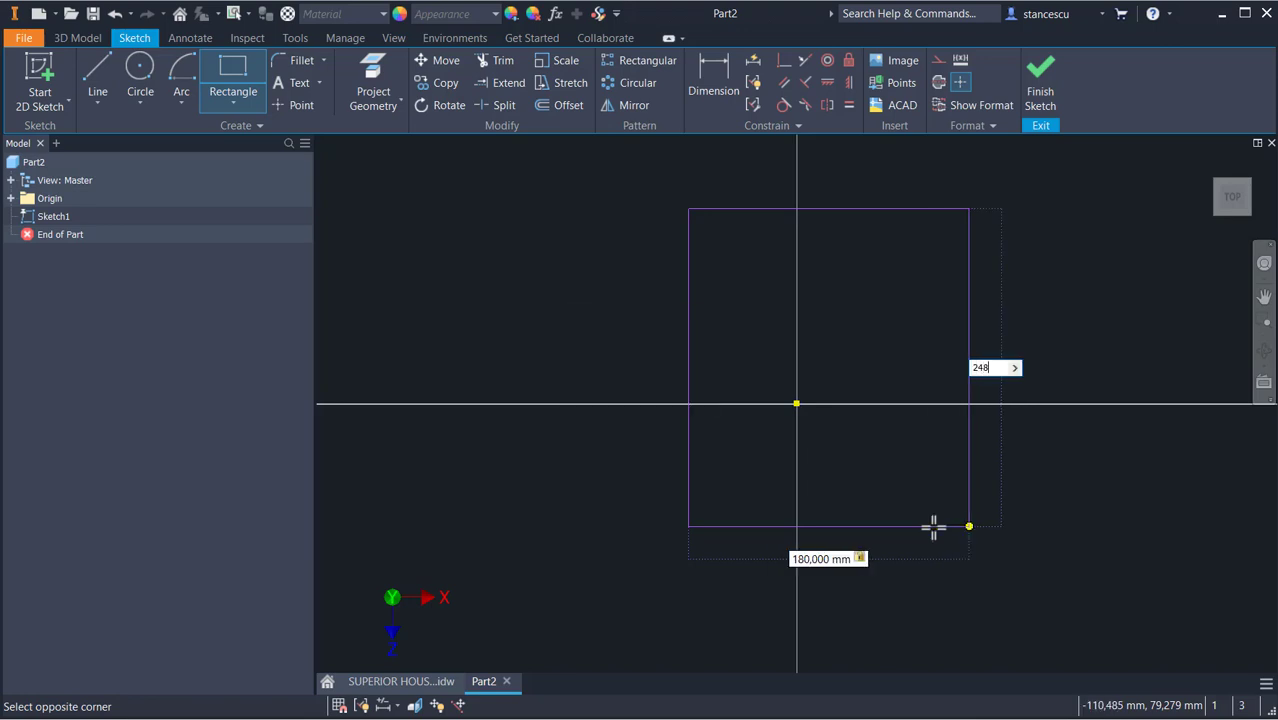
key("Return")
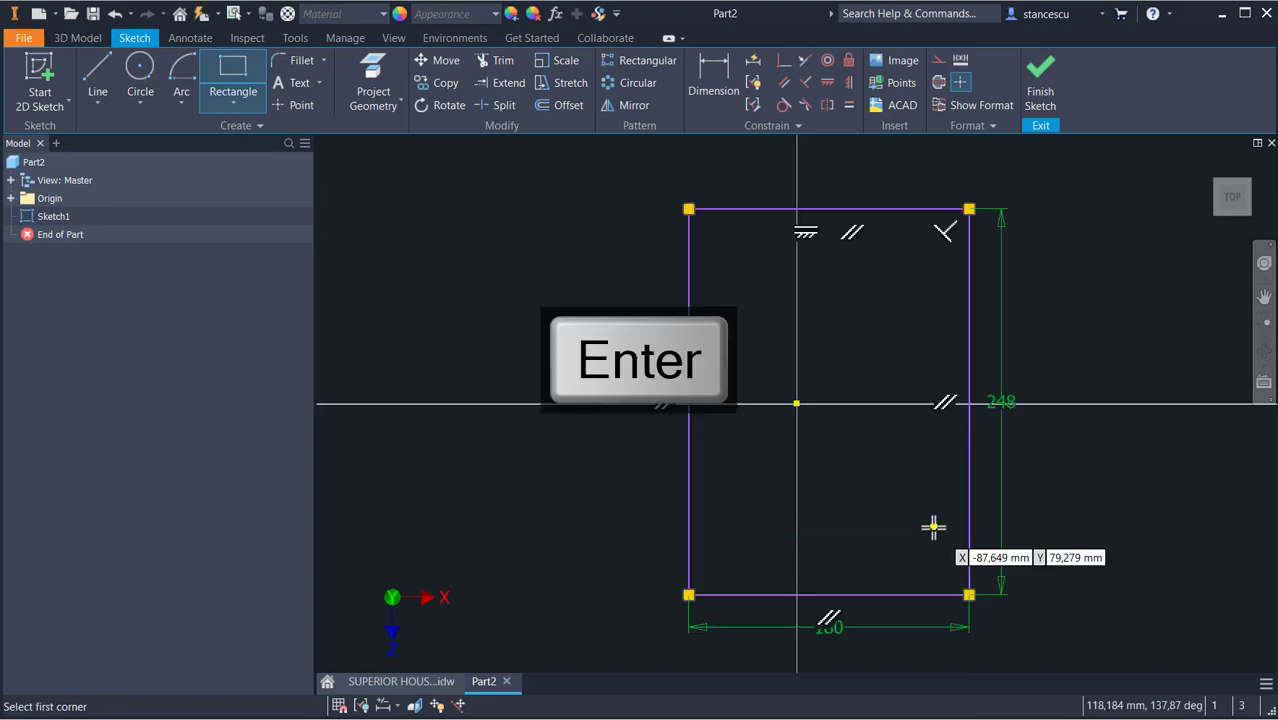
Constrain the midpoint of the rectangle's upper edge vertically in line with the sketch origin.
left_click(848, 82)
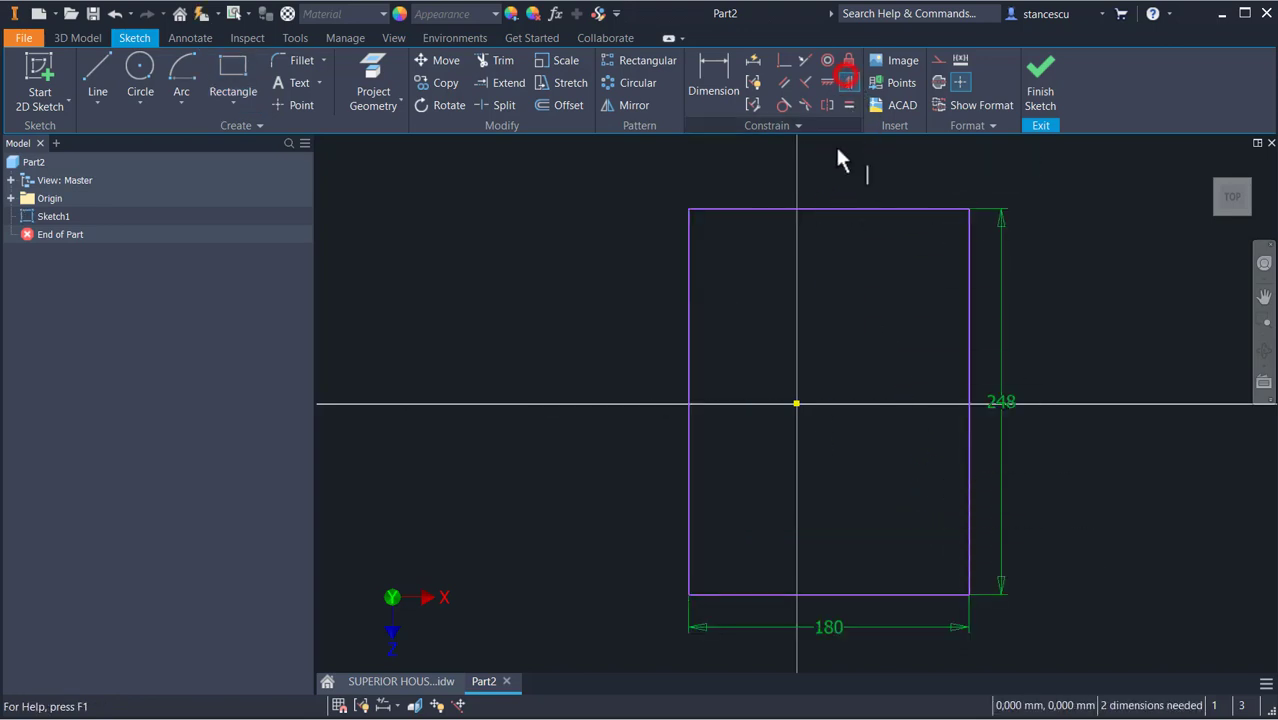
left_click(829, 209)
left_click(796, 404)
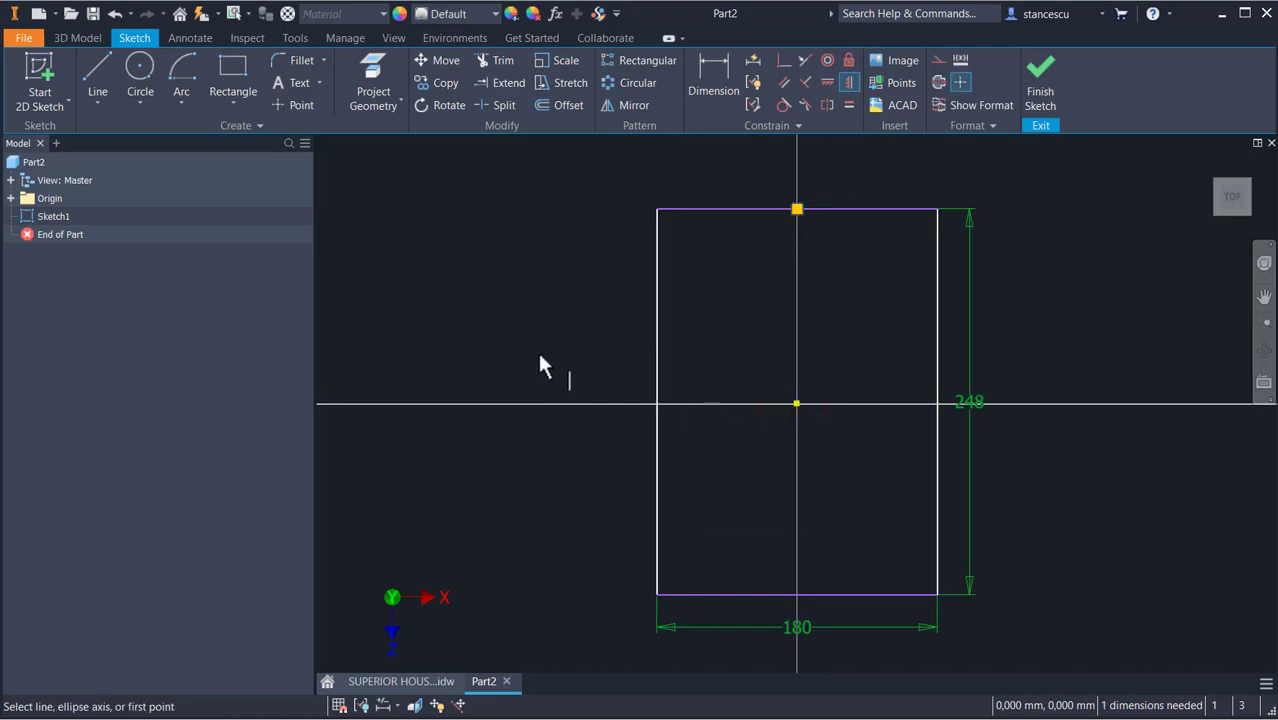
Check the SUPERIOR HOUSING drawing for the vertical distance from the housing's upper extent to the large bore's centre, and return to Part2.
left_click(415, 681)
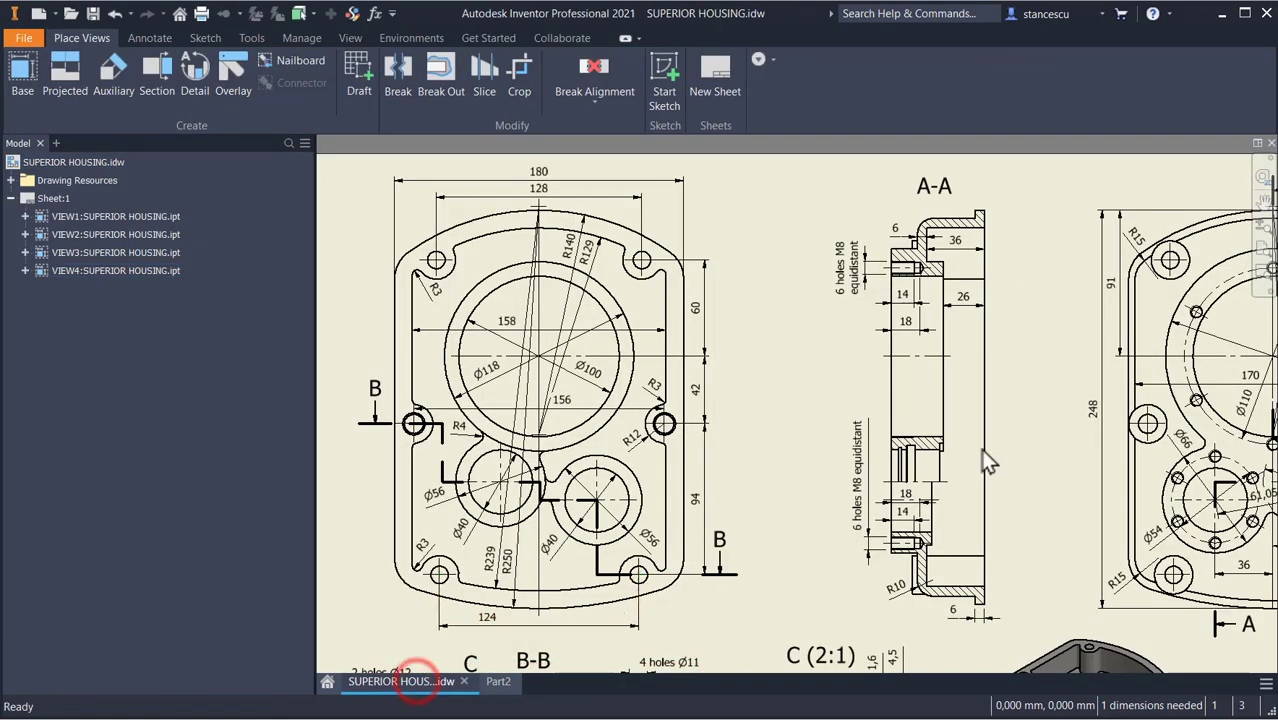
middle_click_drag(1020, 455, 857, 451)
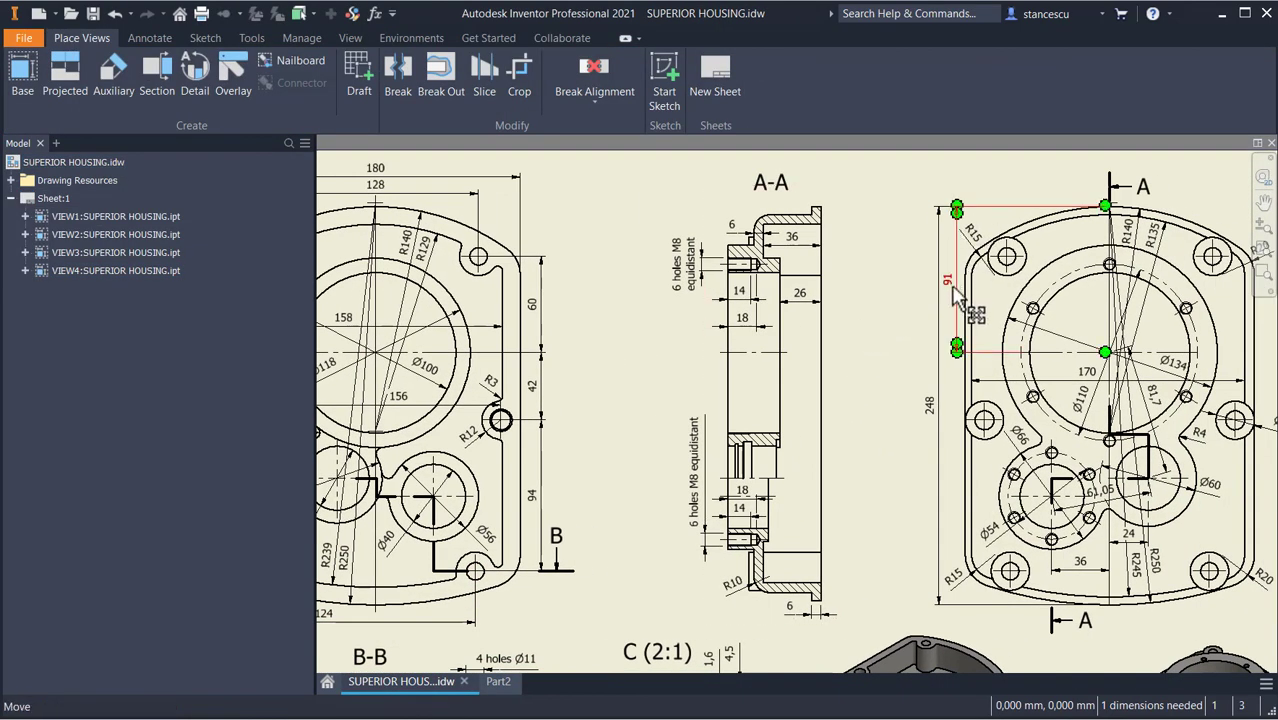
scroll(955, 298, "up", 3)
mouse_move(954, 303)
middle_mouse_down()
mouse_move(690, 282)
mouse_move(703, 342)
middle_mouse_up()
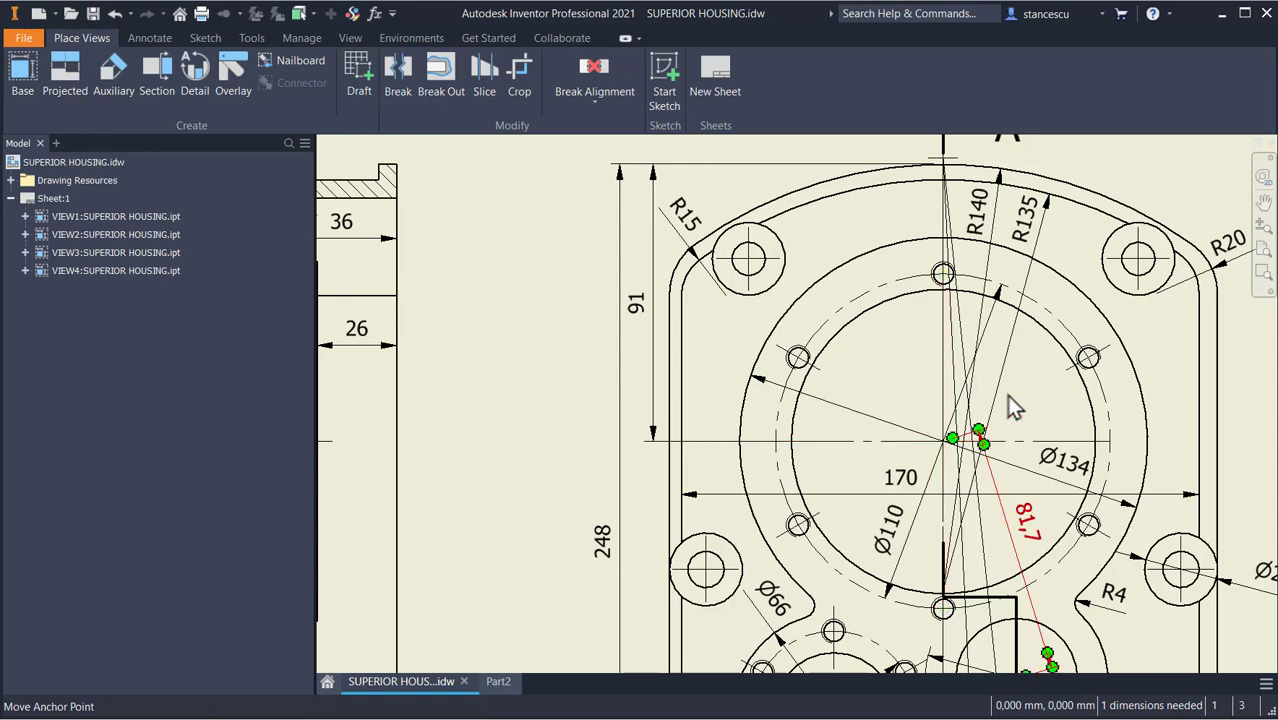
scroll(905, 448, "down", 3)
middle_click_drag(849, 458, 906, 371)
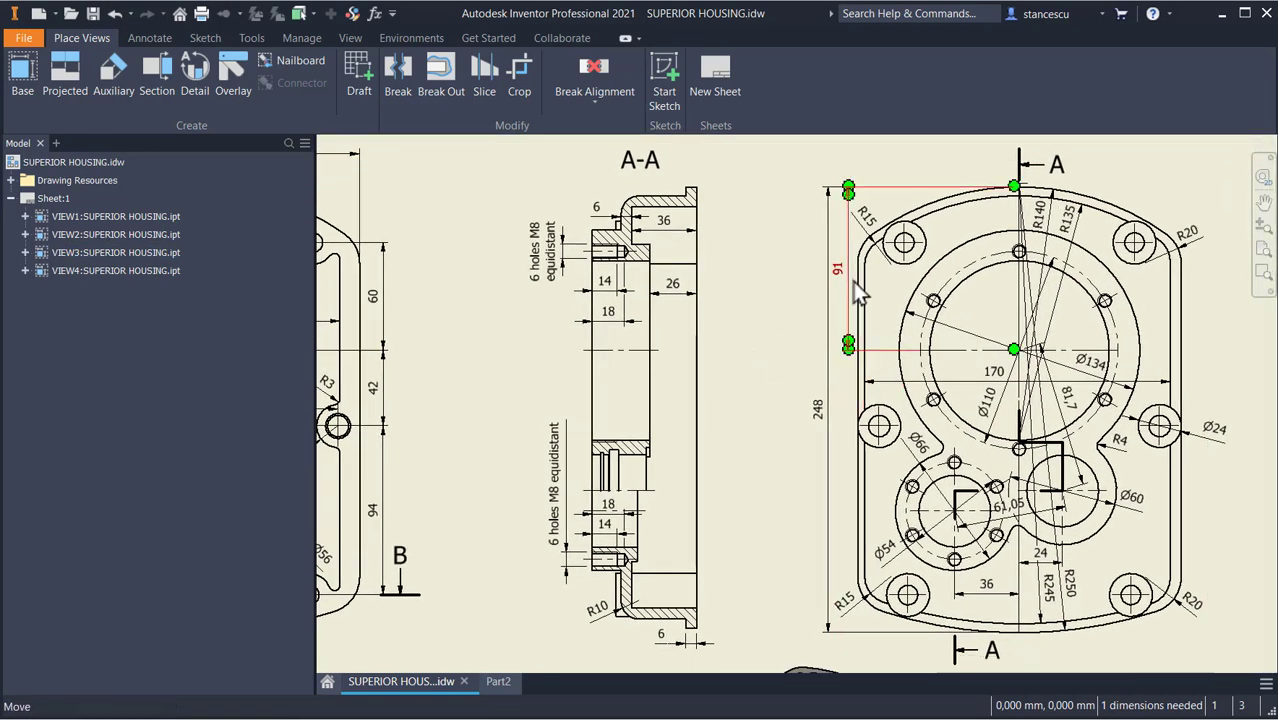
left_click(1020, 358)
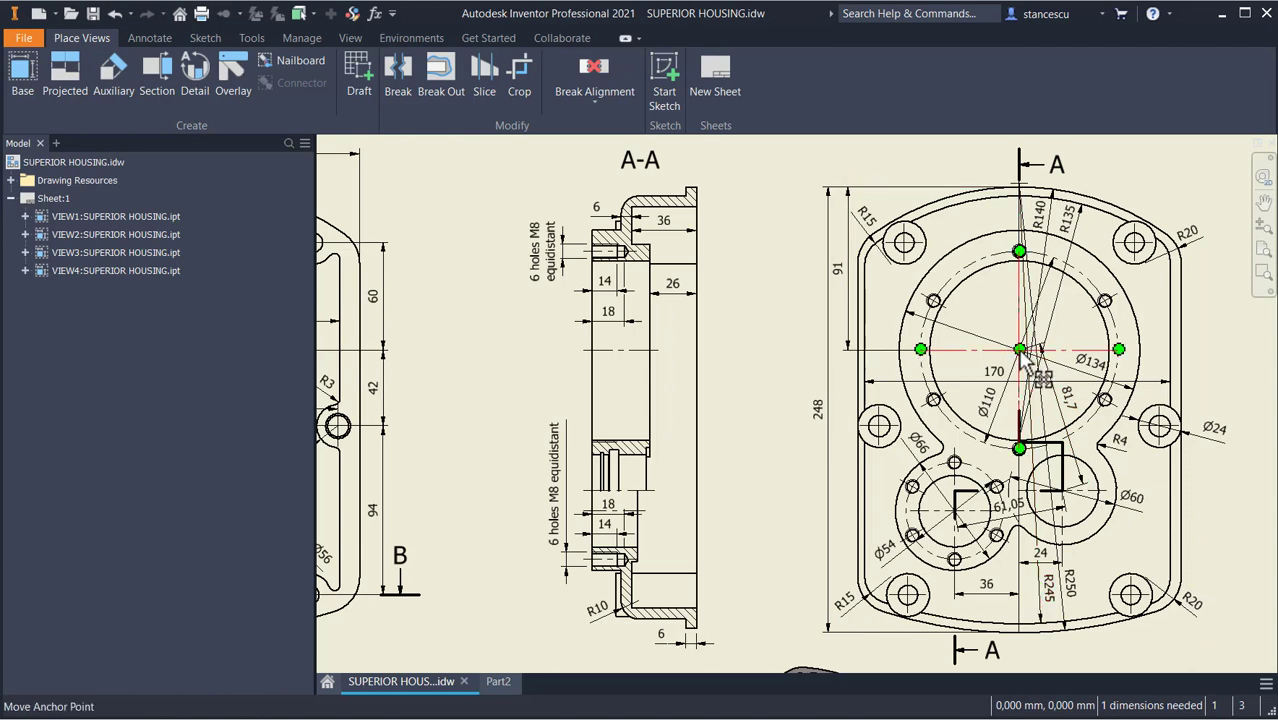
left_click(499, 683)
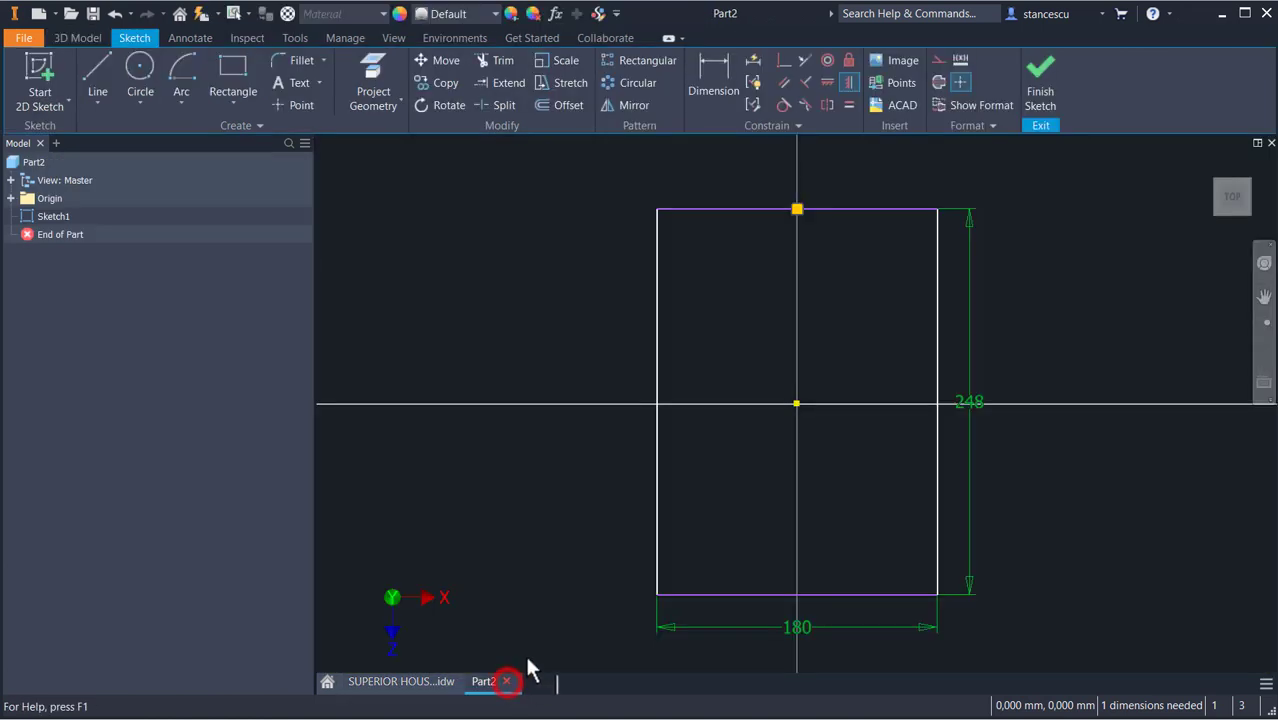
Dimension the vertical distance between the origin and the rectangle's upper edge as 91 mm.
left_click(714, 78)
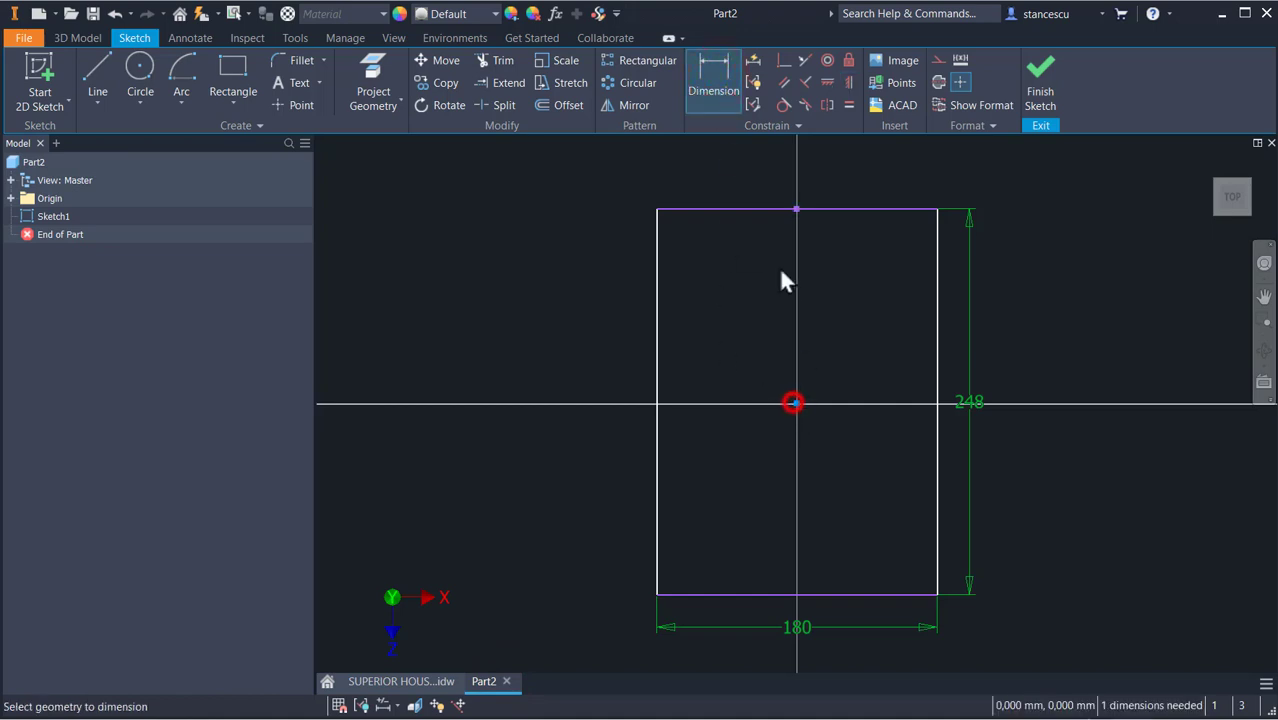
left_click(768, 209)
left_click(541, 311)
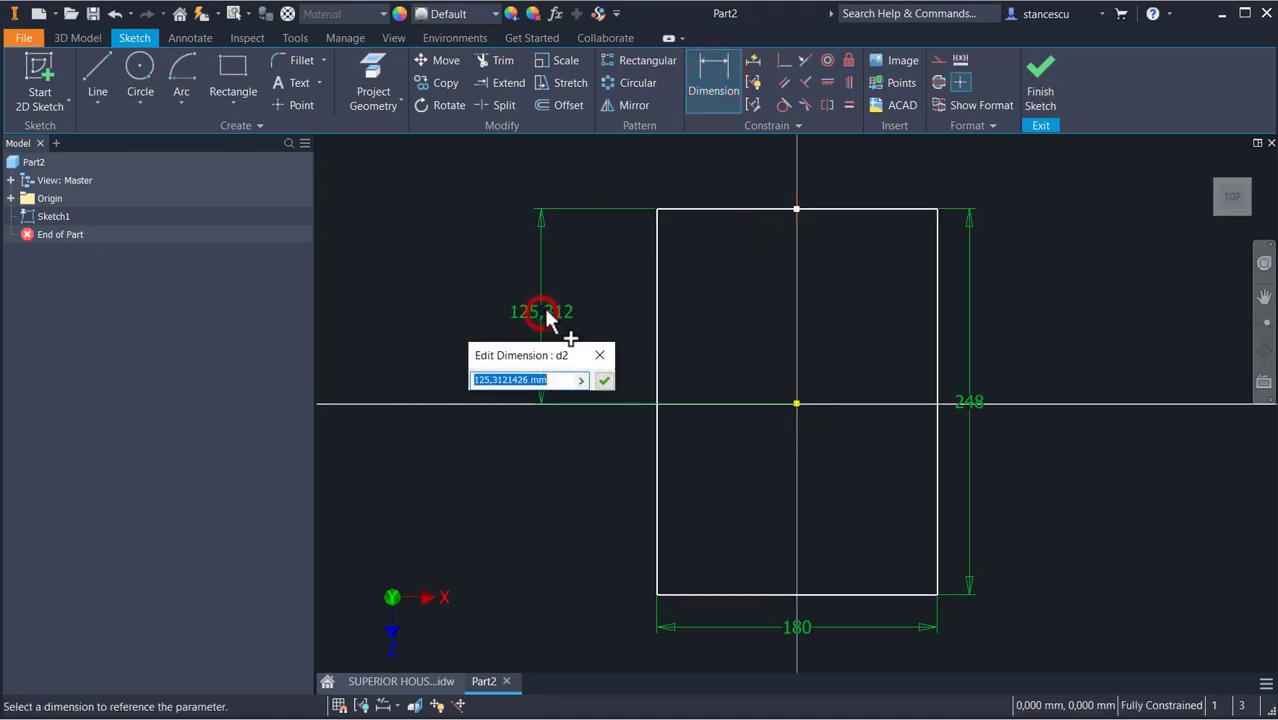
type("9")
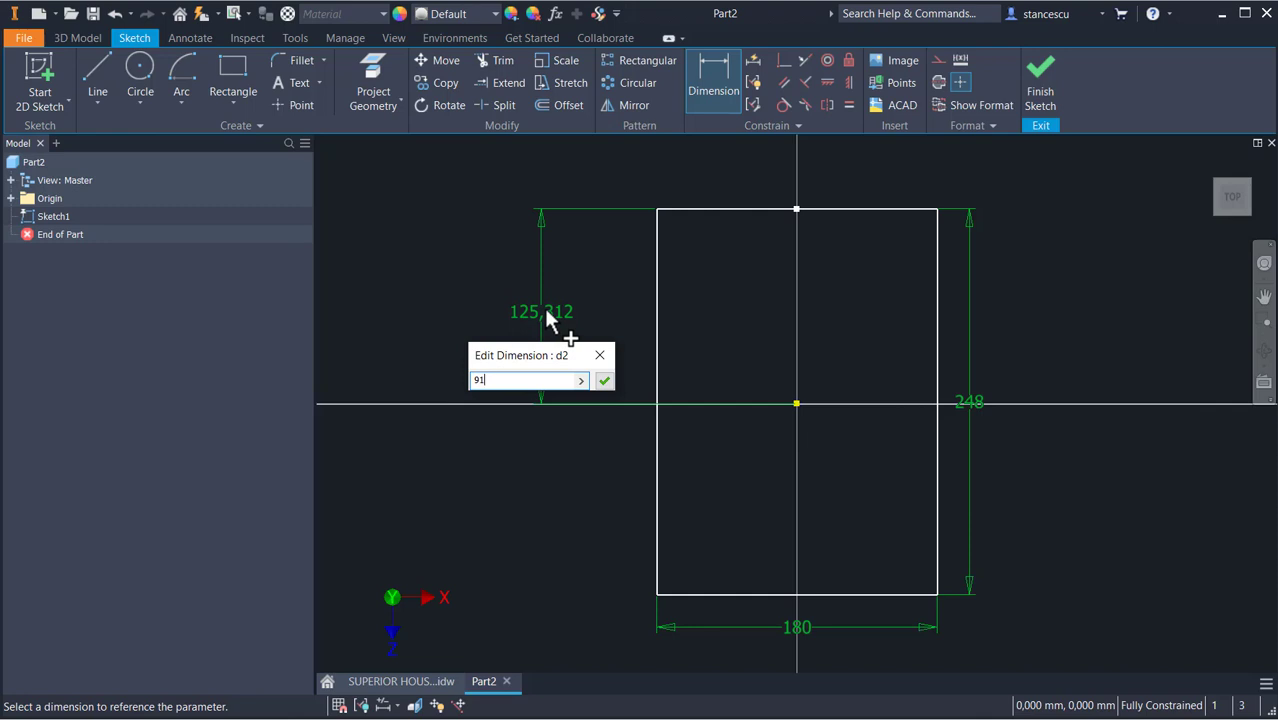
type("1")
key("Return")
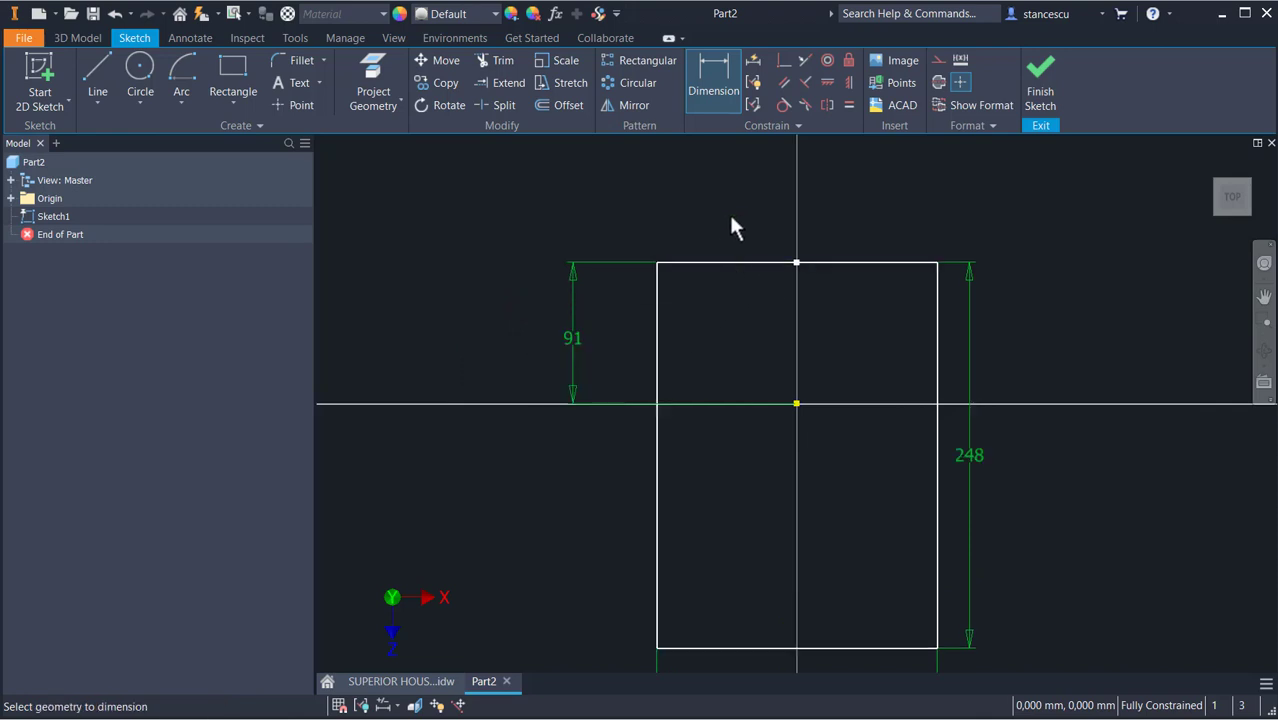
key("Escape")
Convert the rectangle's upper and lower edges to construction lines.
left_click_drag(878, 338, 831, 653)
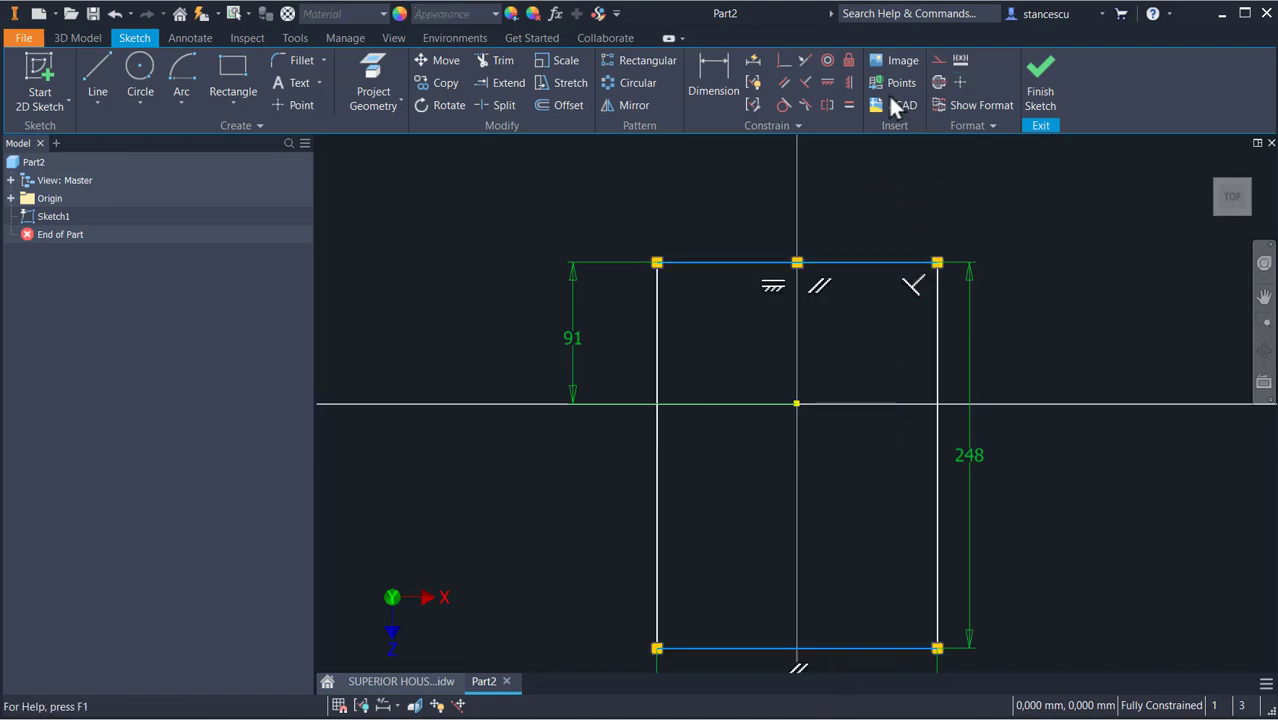
left_click(940, 62)
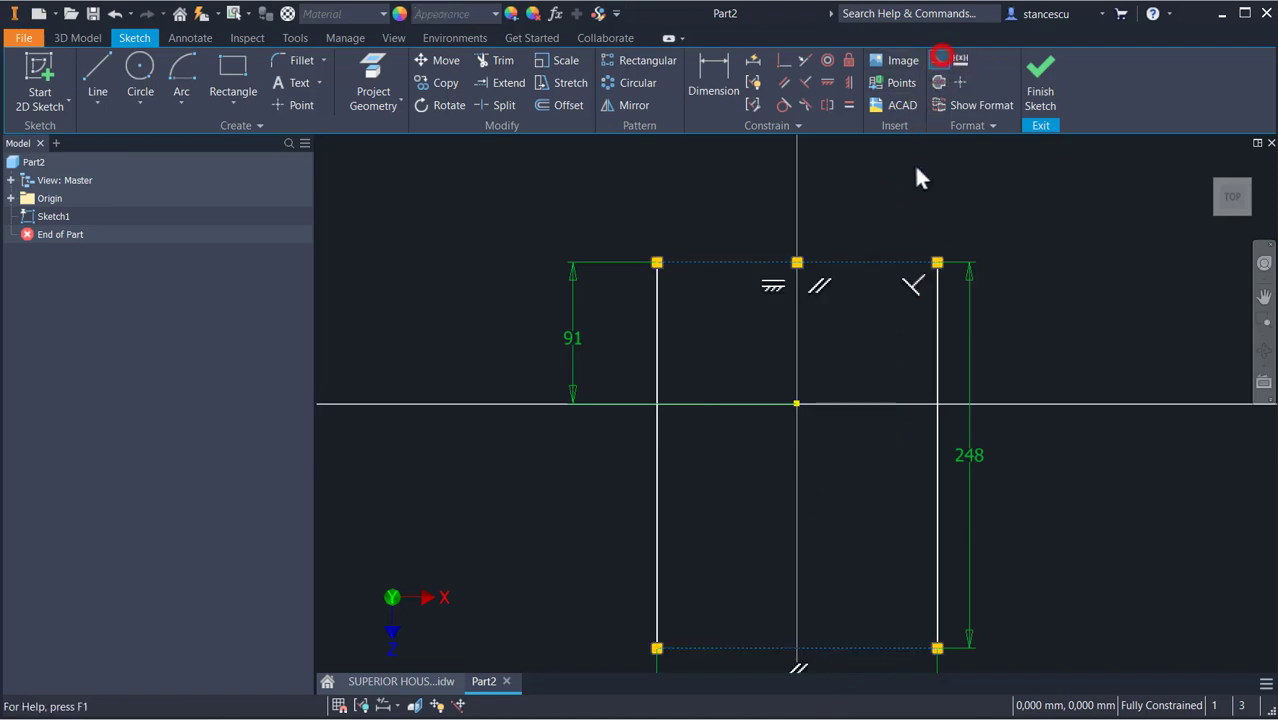
left_click(616, 177)
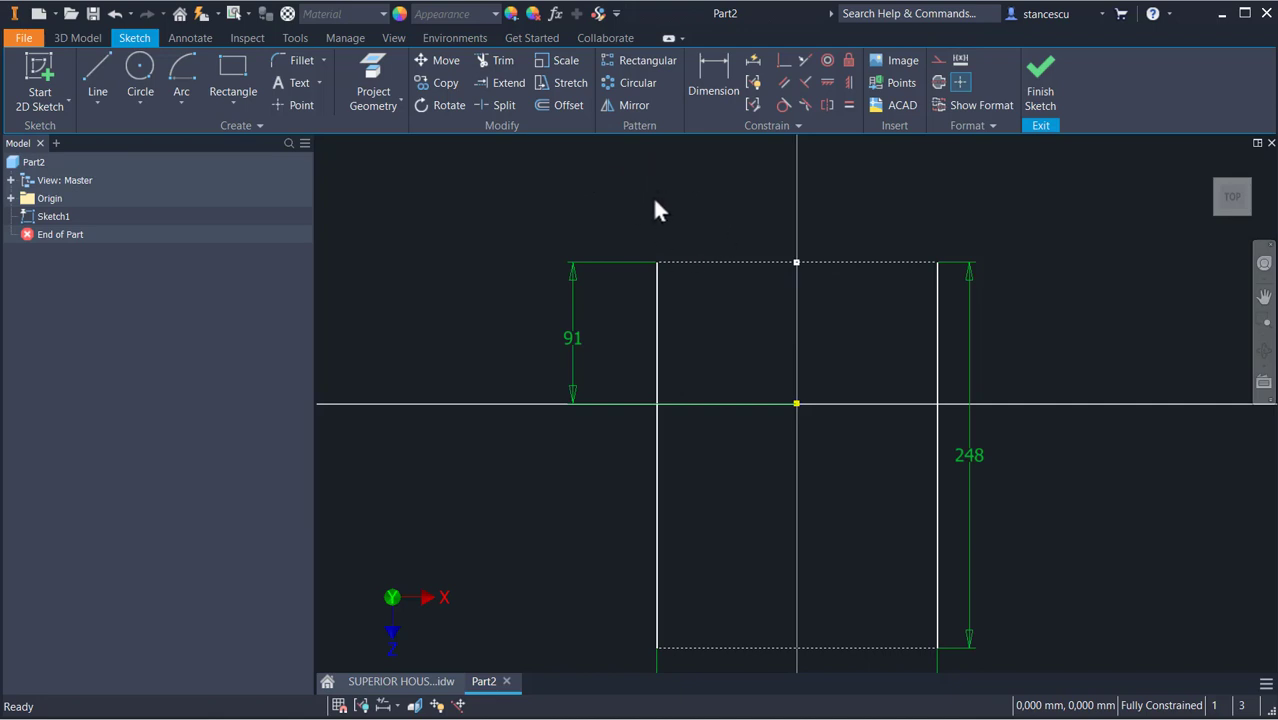
Draw a center-point arc between the two vertical sides just below the upper construction line, and extend its right end to the side line.
scroll(650, 207, "down", 1)
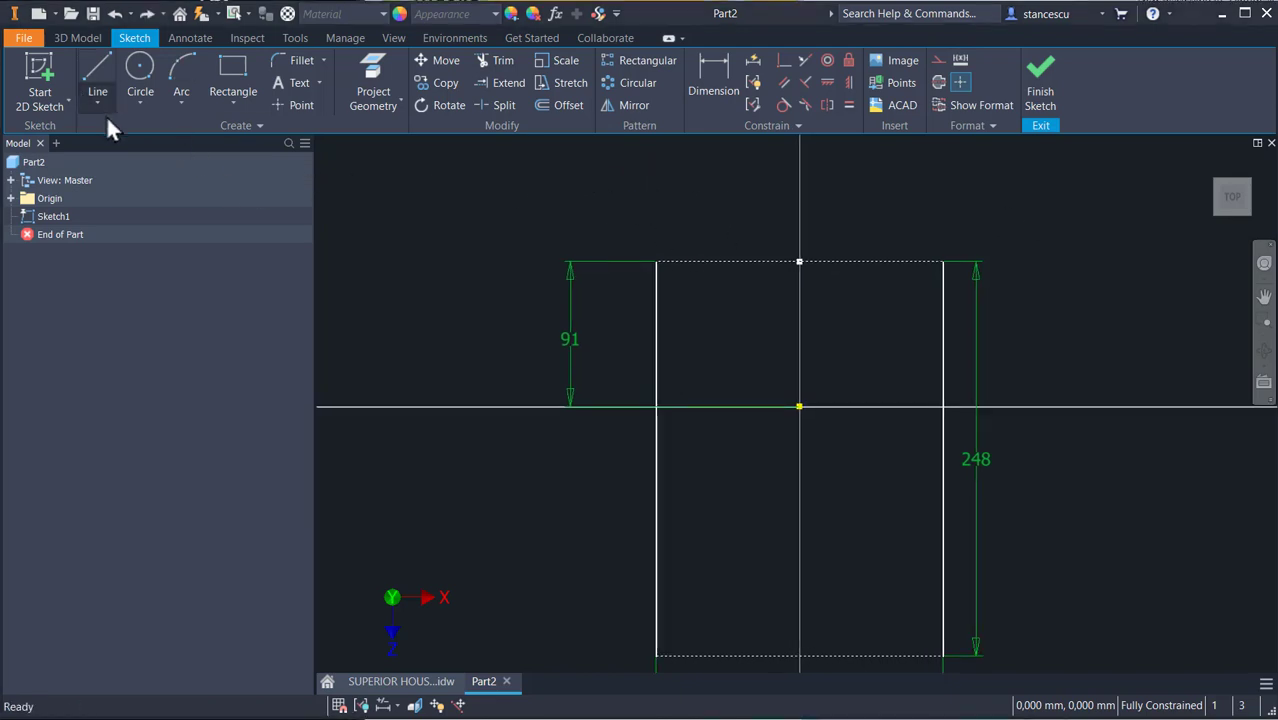
left_click(181, 100)
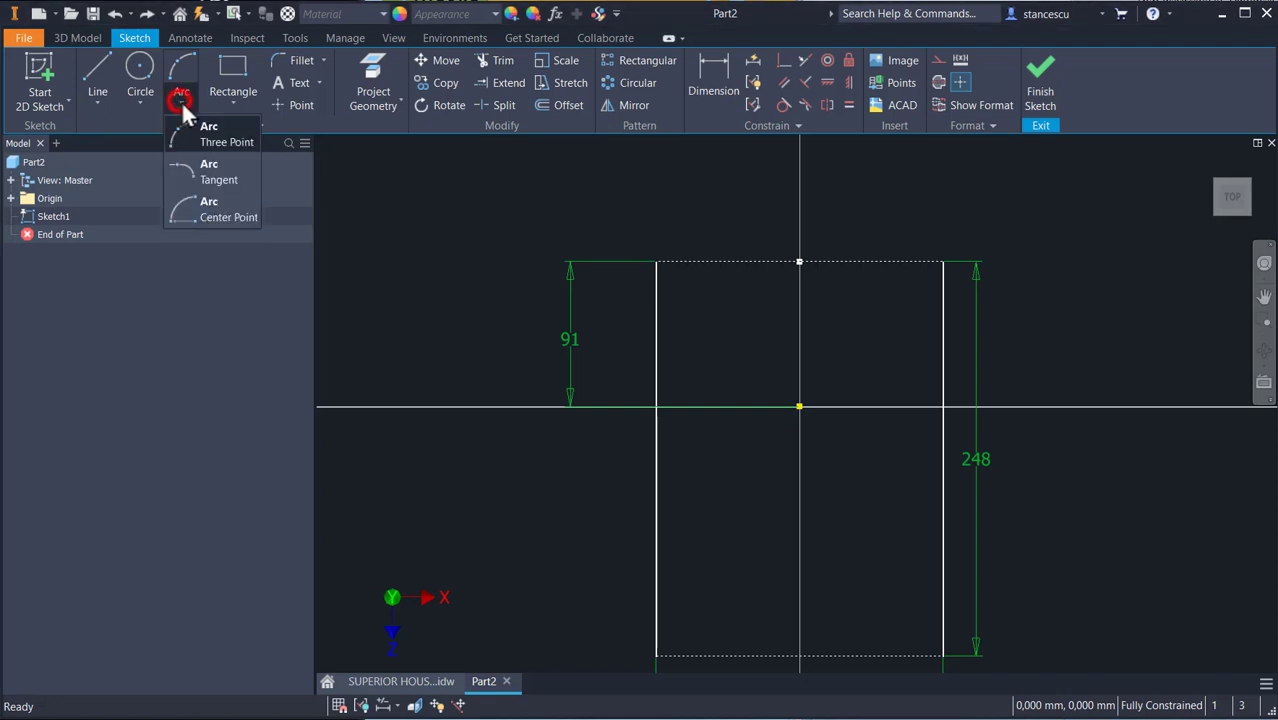
left_click(182, 208)
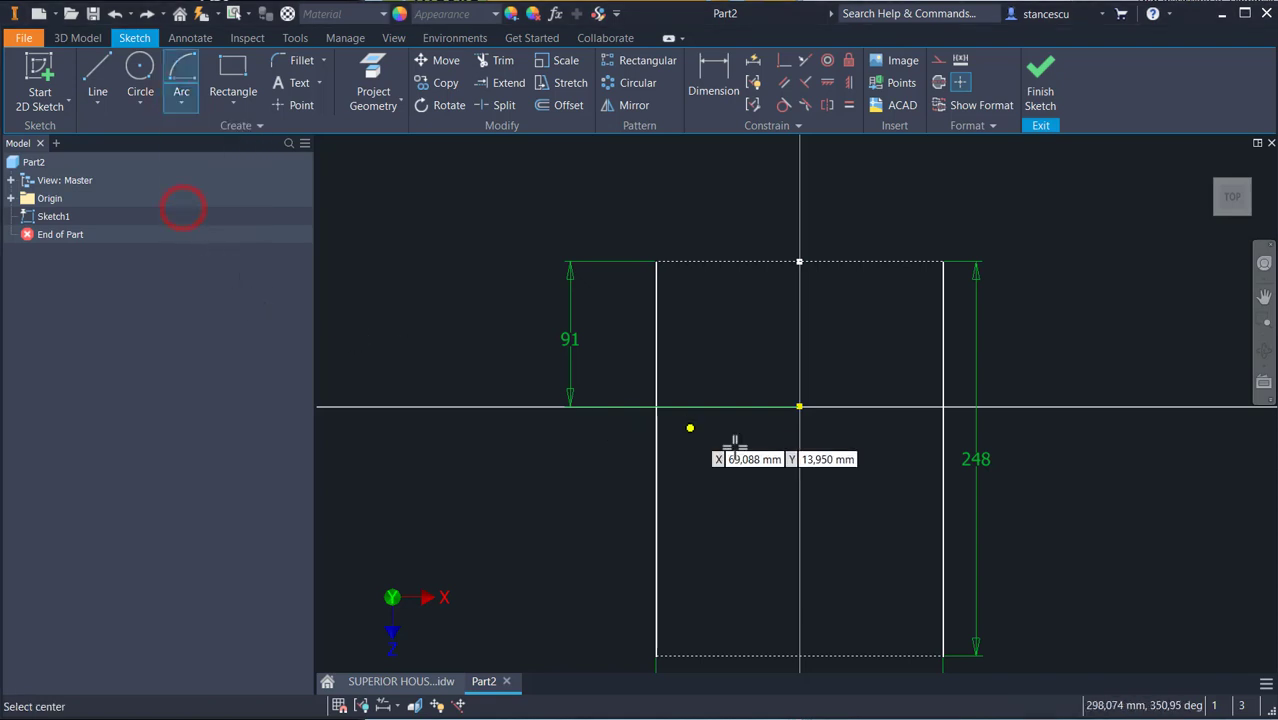
left_click(786, 468)
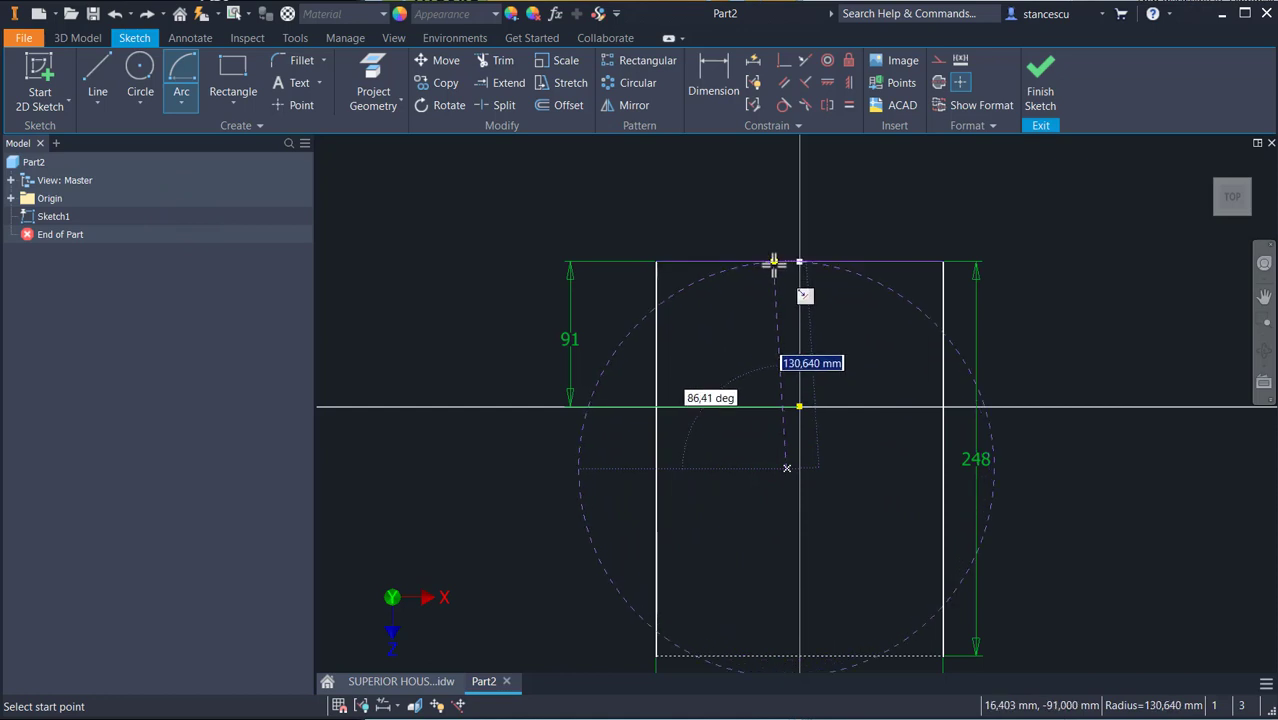
left_click(658, 313)
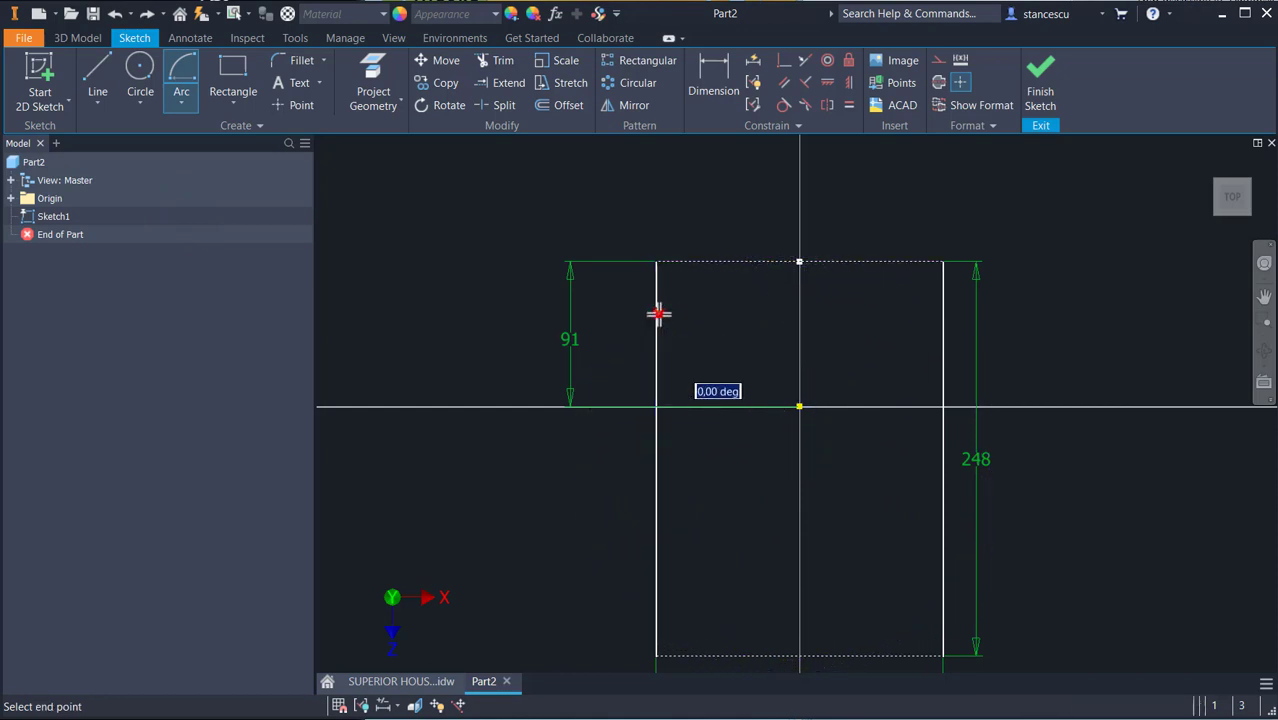
left_click(943, 338)
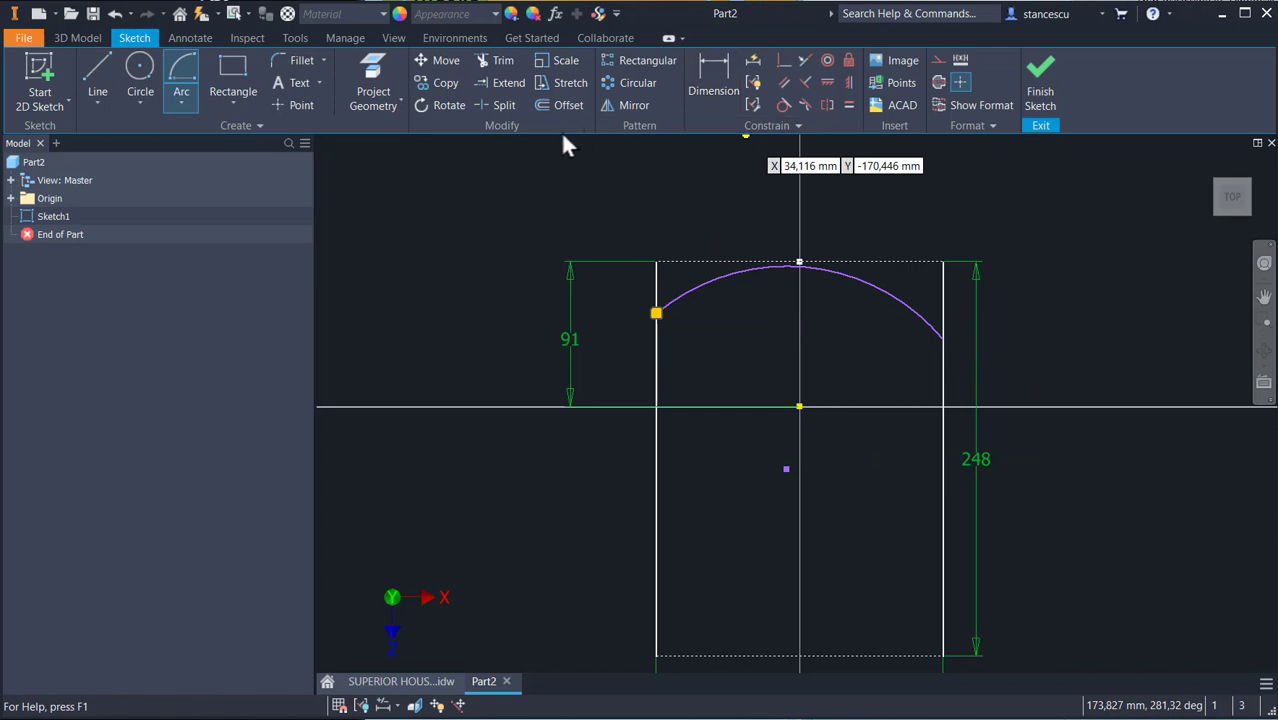
left_click(503, 84)
left_click(920, 315)
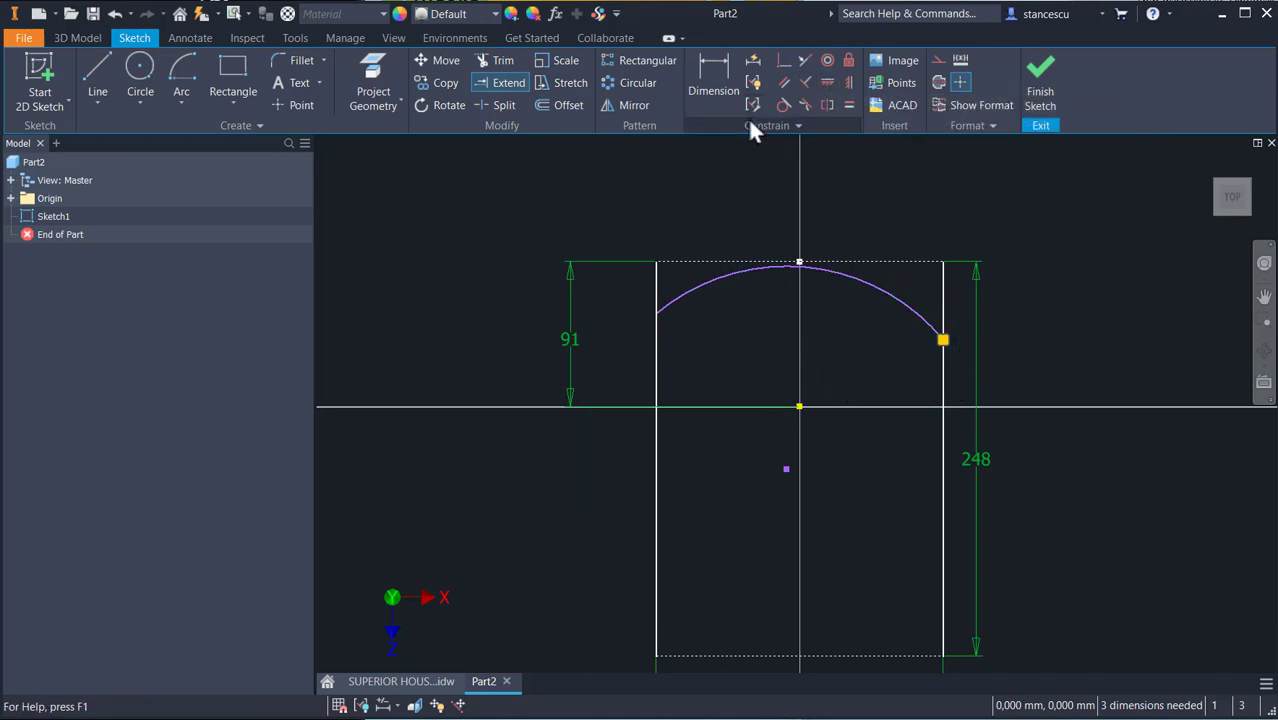
Align the upper arc's centre vertically with the origin and make the arc tangent to the upper construction line.
left_click(849, 82)
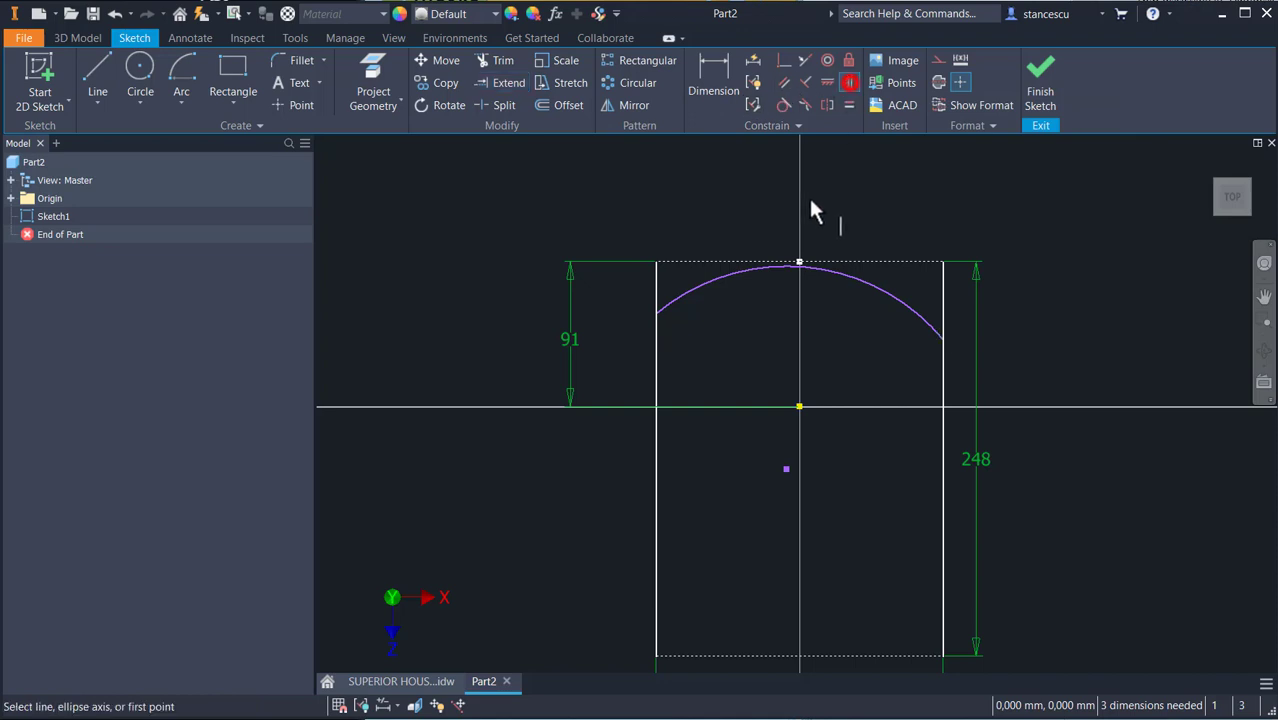
left_click(786, 470)
left_click(799, 406)
left_click(780, 106)
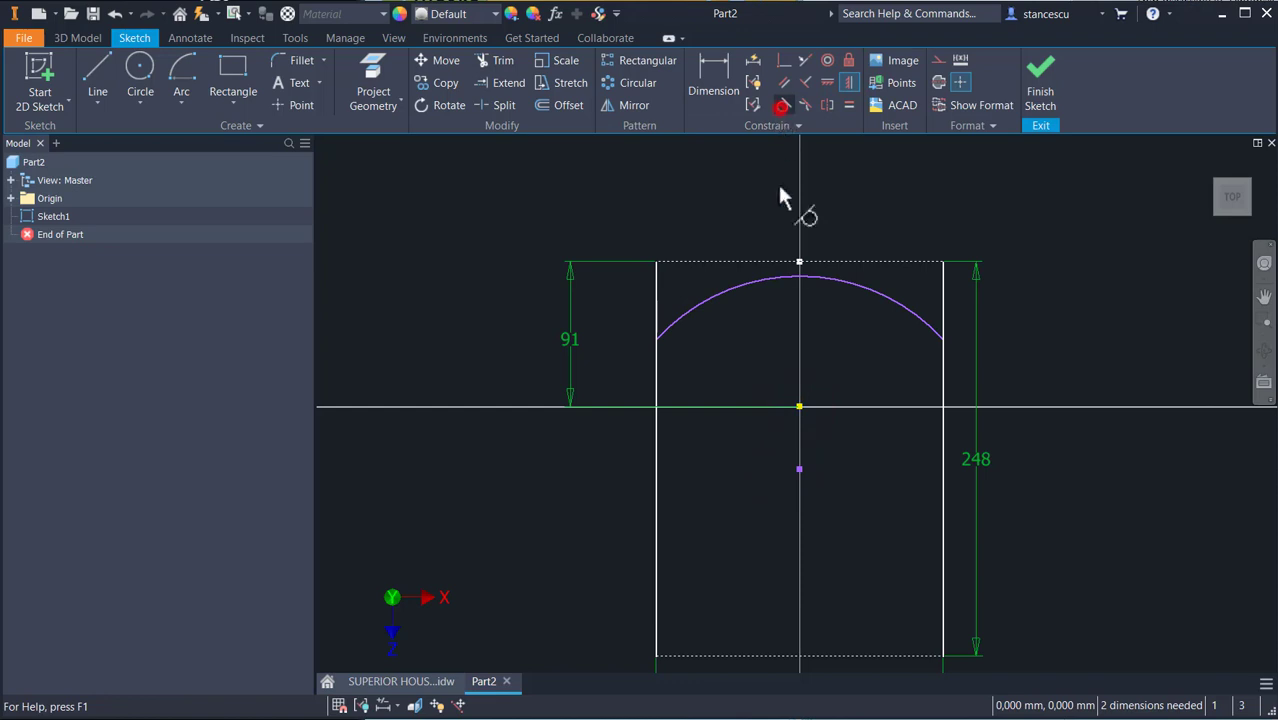
left_click(774, 273)
left_click(771, 264)
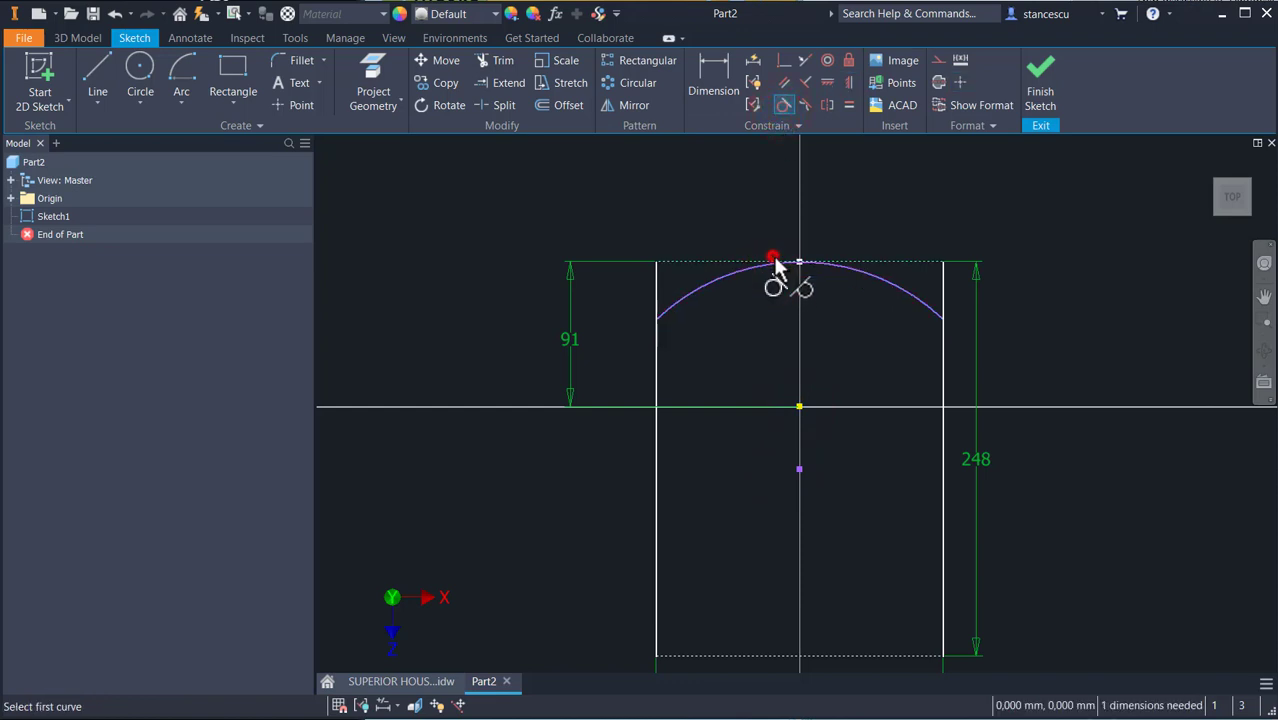
Dimension the upper arc with a radius of 140 mm.
left_click(717, 61)
left_click(889, 283)
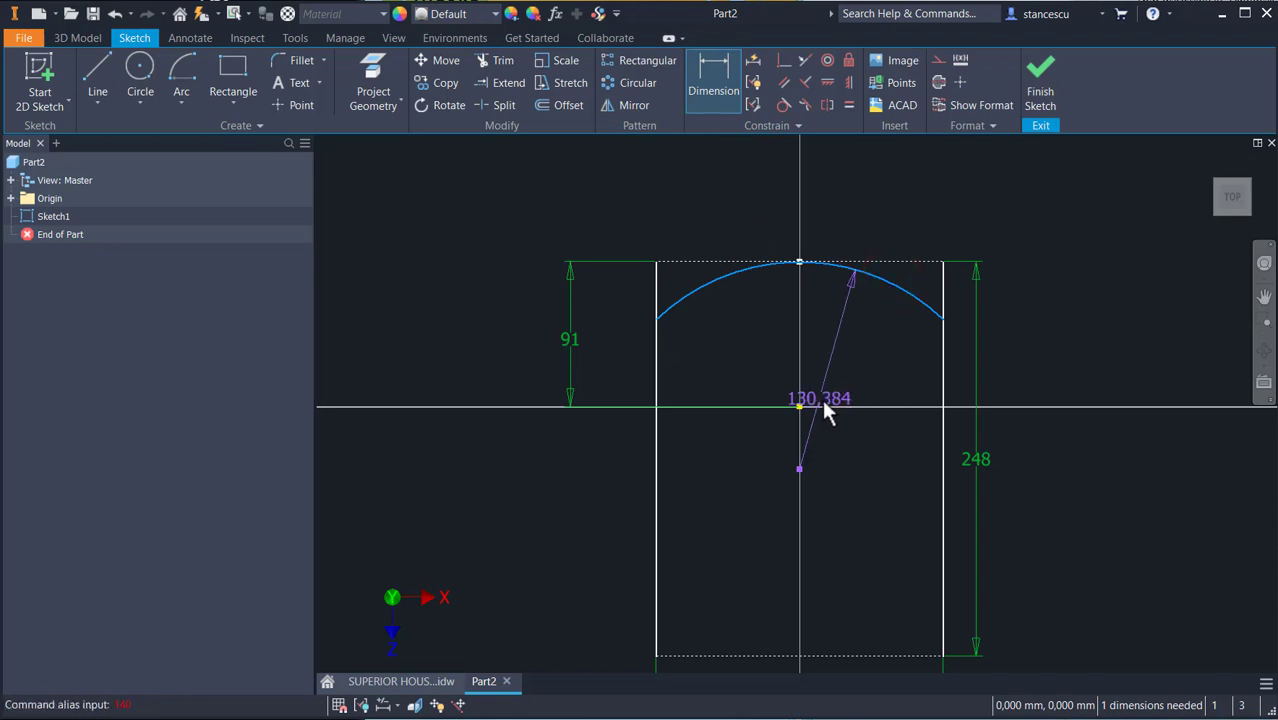
left_click(835, 370)
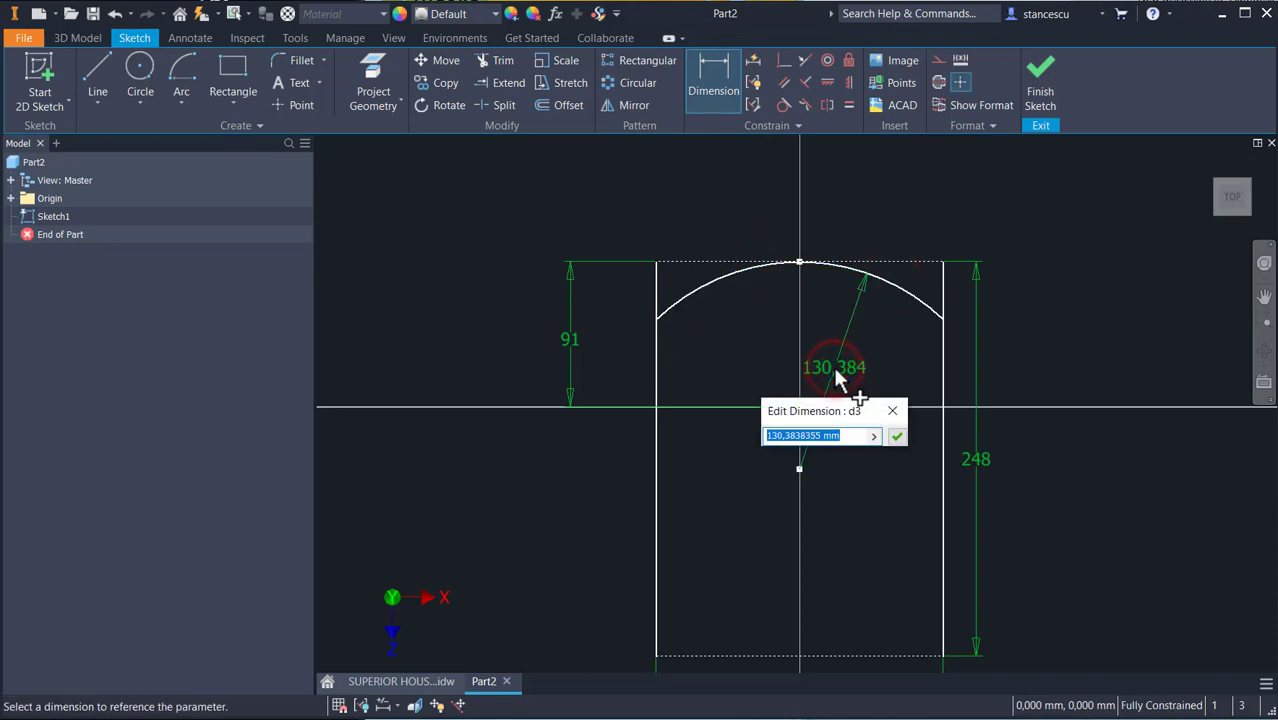
type("140")
key("Return")
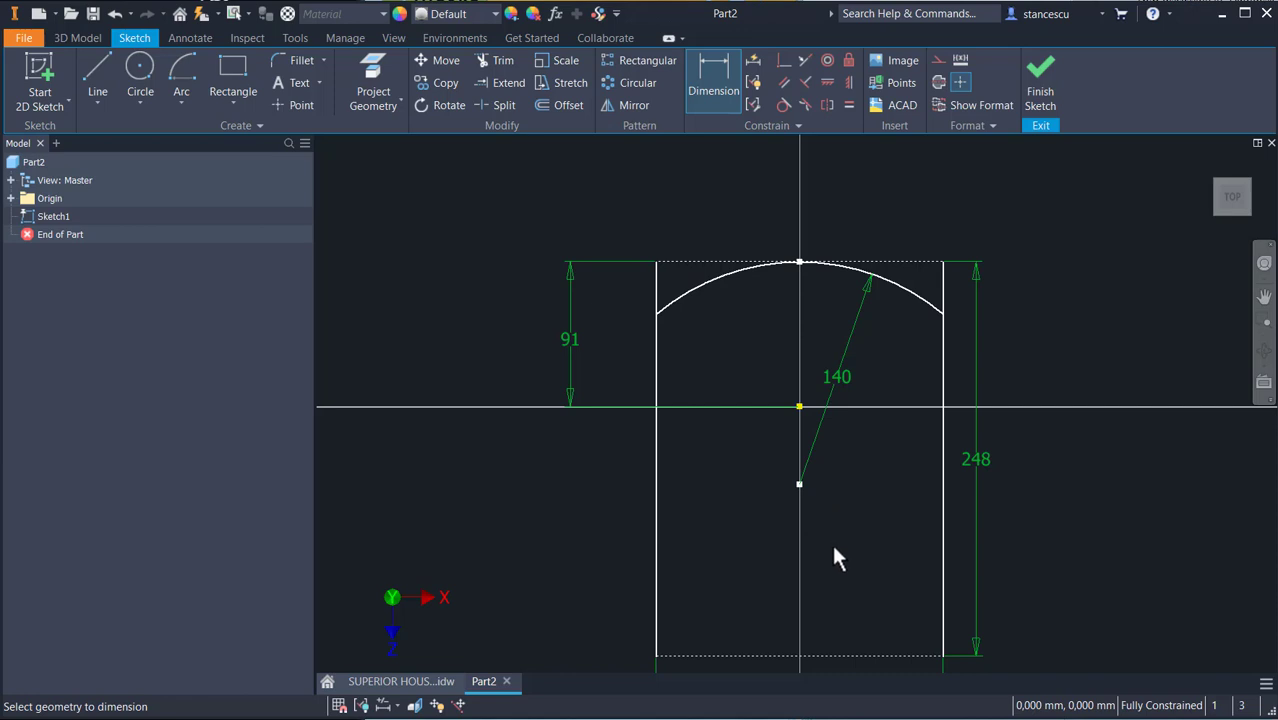
Draw a center-point arc bulging downward between the two vertical sides, just above the lower construction line.
left_click(185, 62)
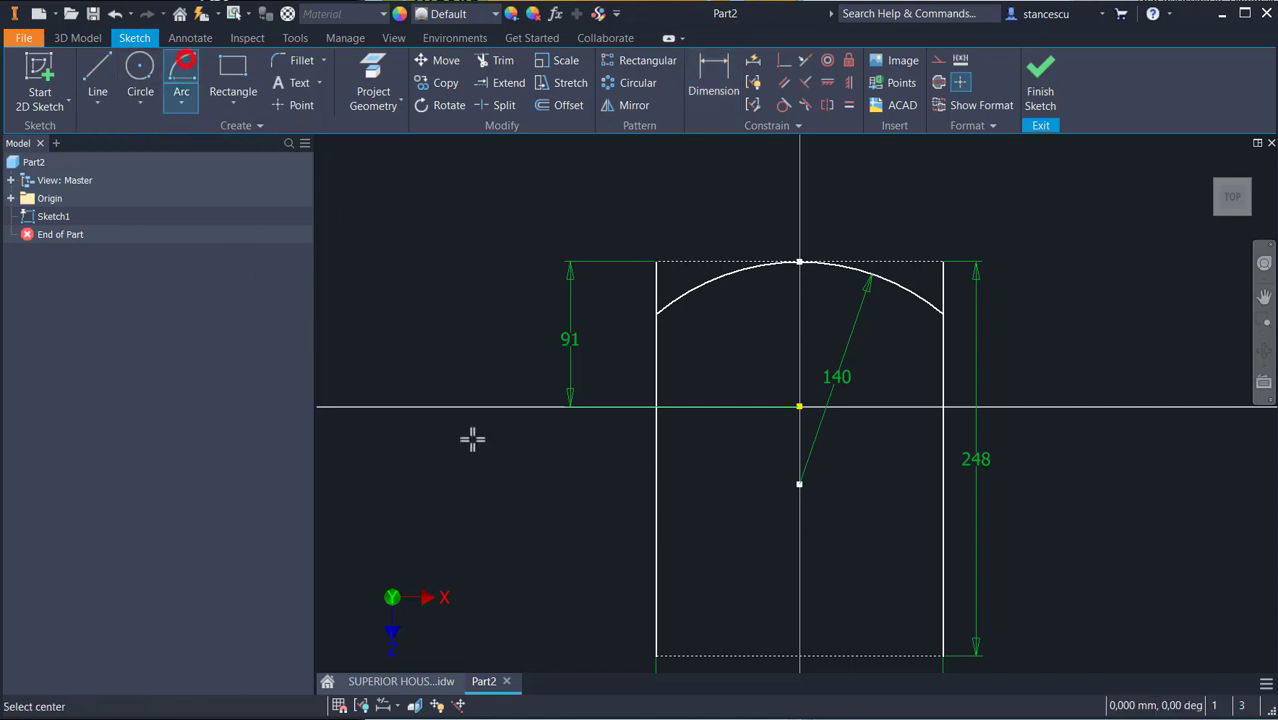
left_click(799, 451)
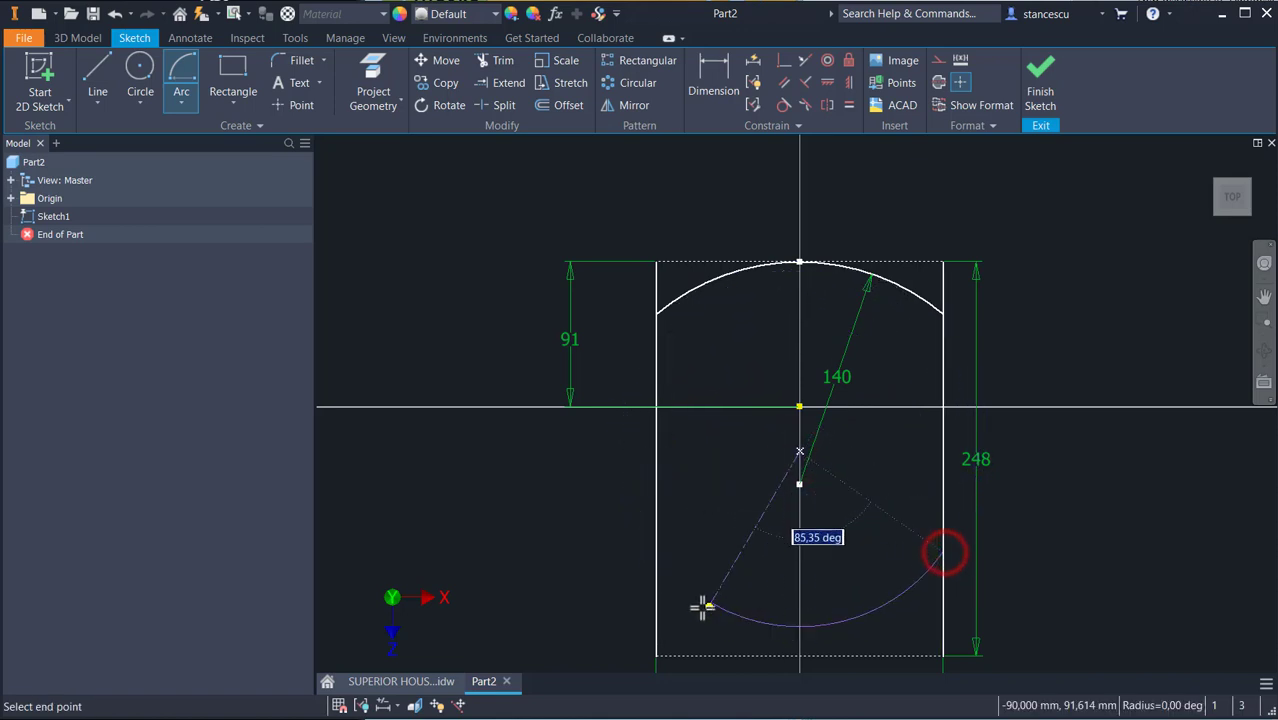
left_click(655, 552)
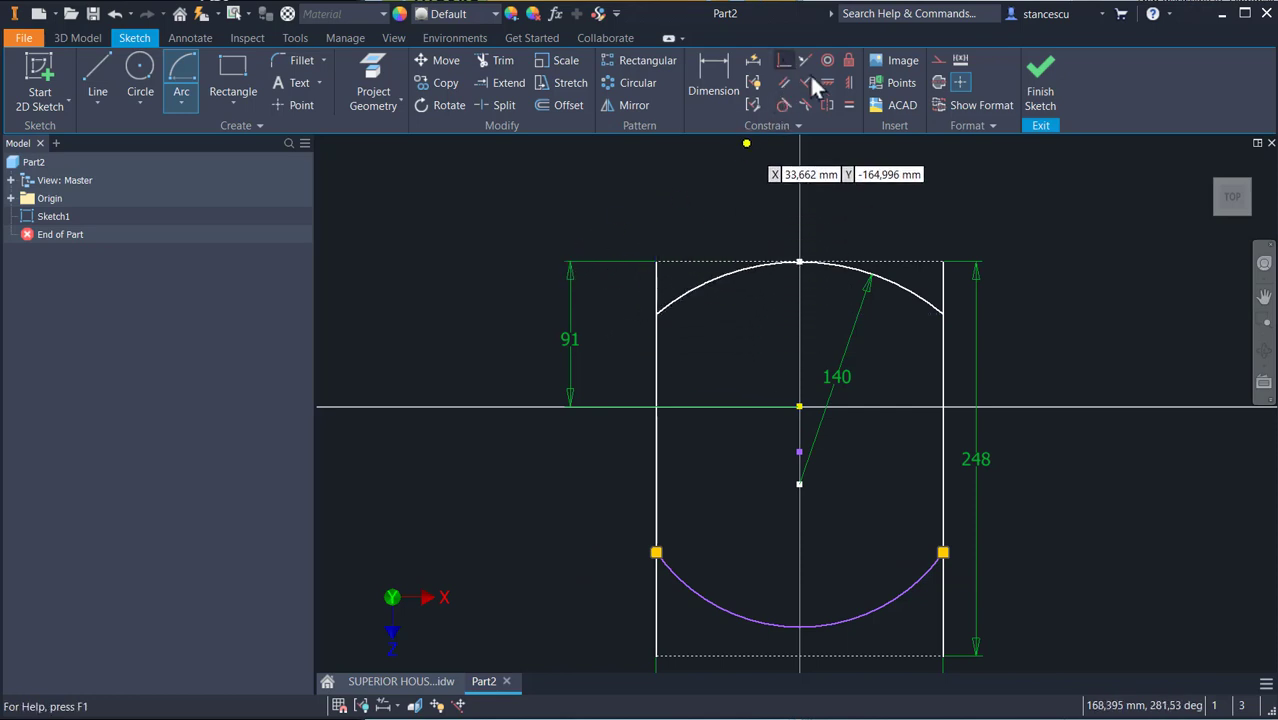
Align the lower arc's centre vertically with the origin and make the arc tangent to the lower construction line.
left_click(849, 82)
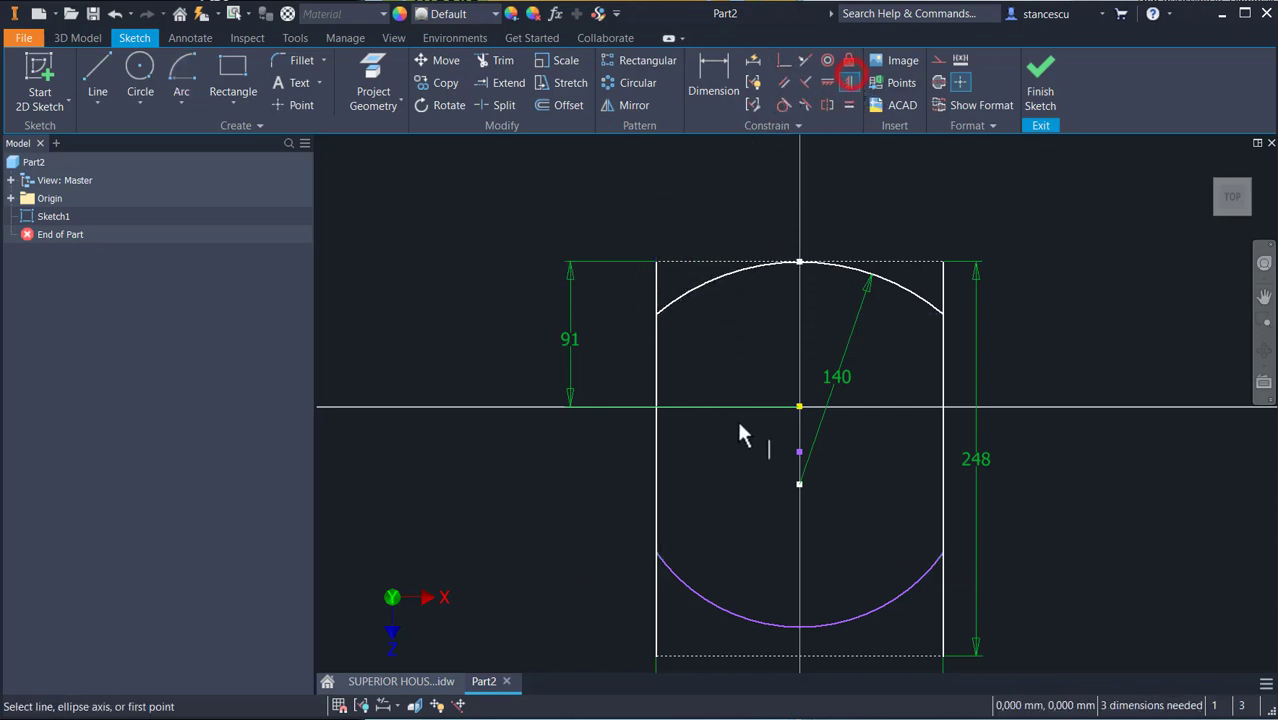
left_click(800, 452)
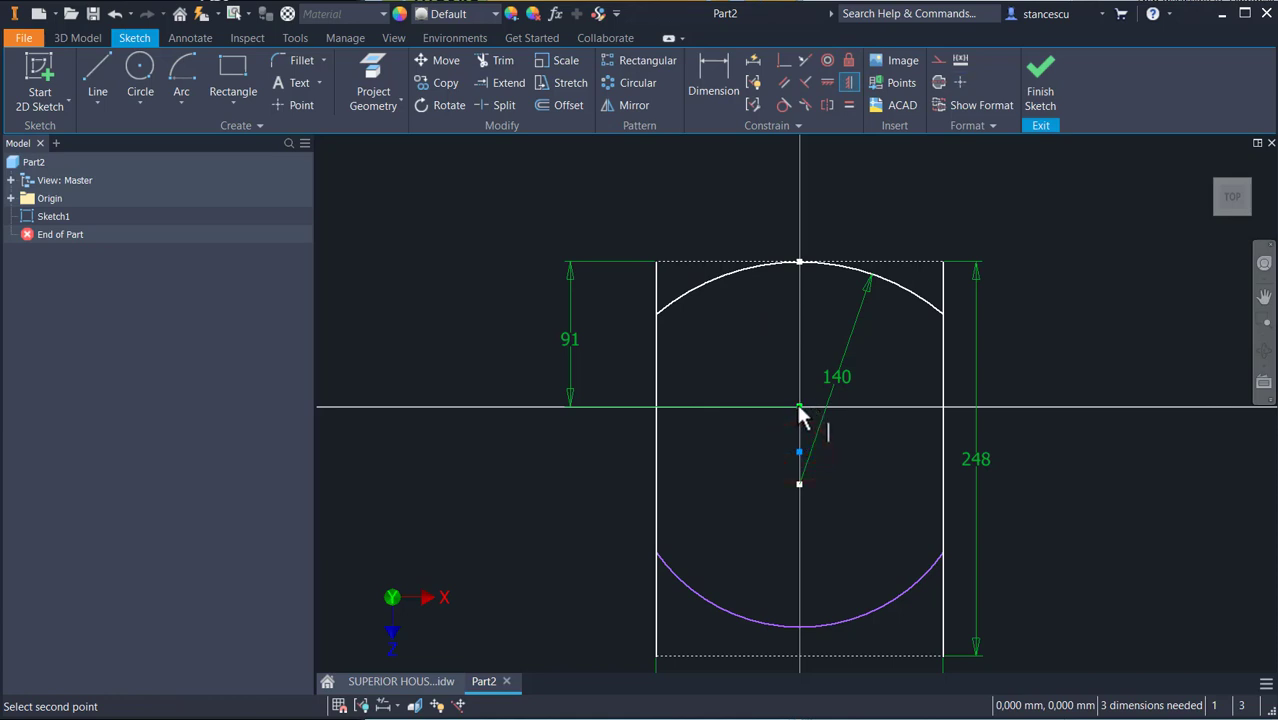
left_click(799, 406)
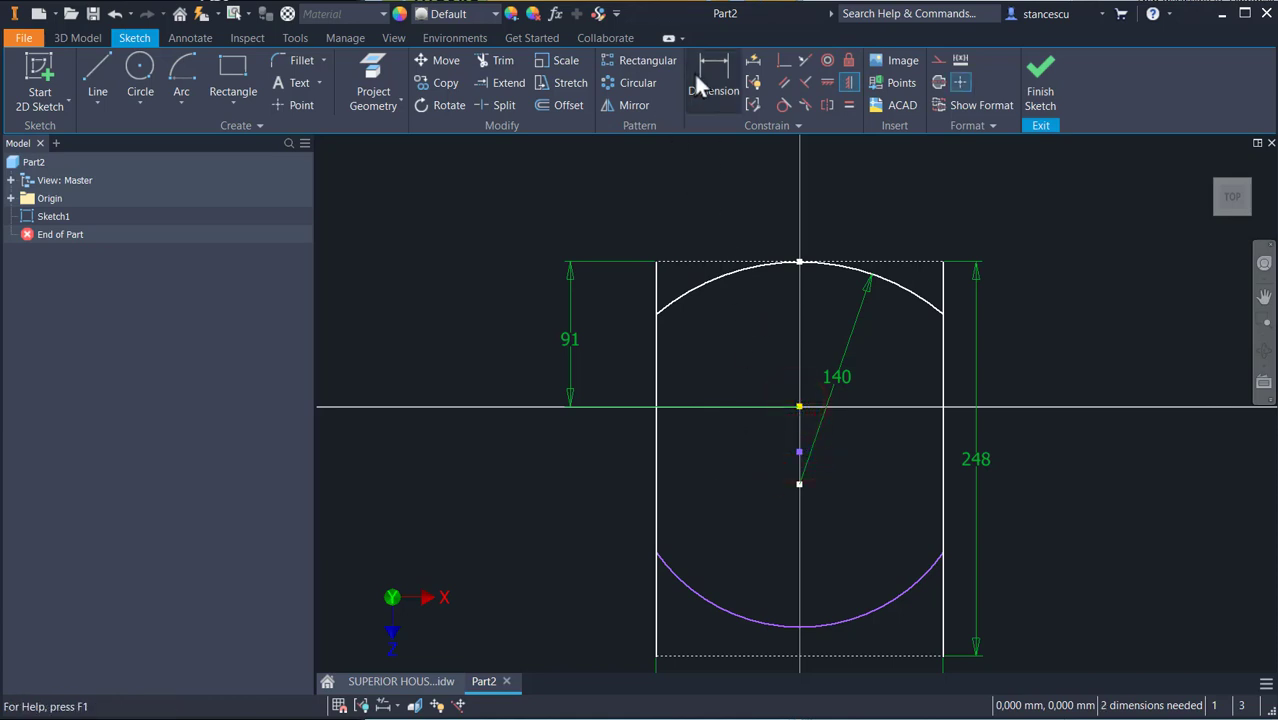
left_click(783, 105)
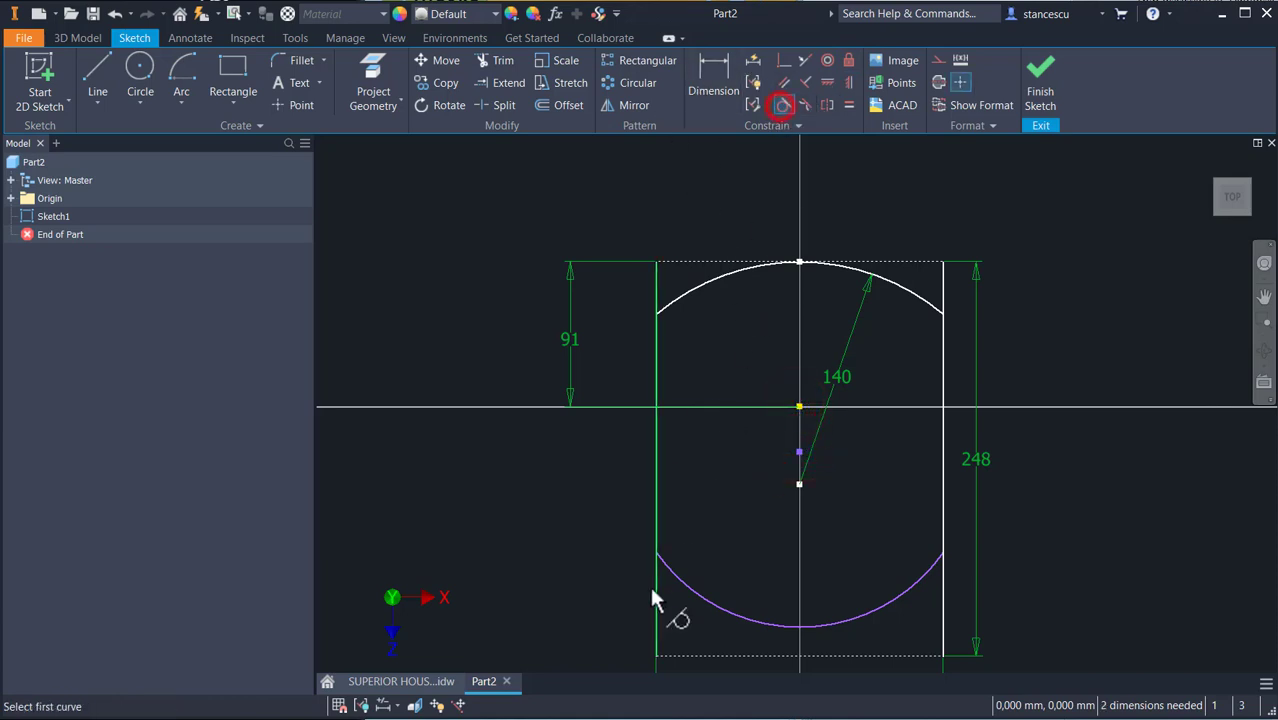
left_click(708, 601)
left_click(731, 657)
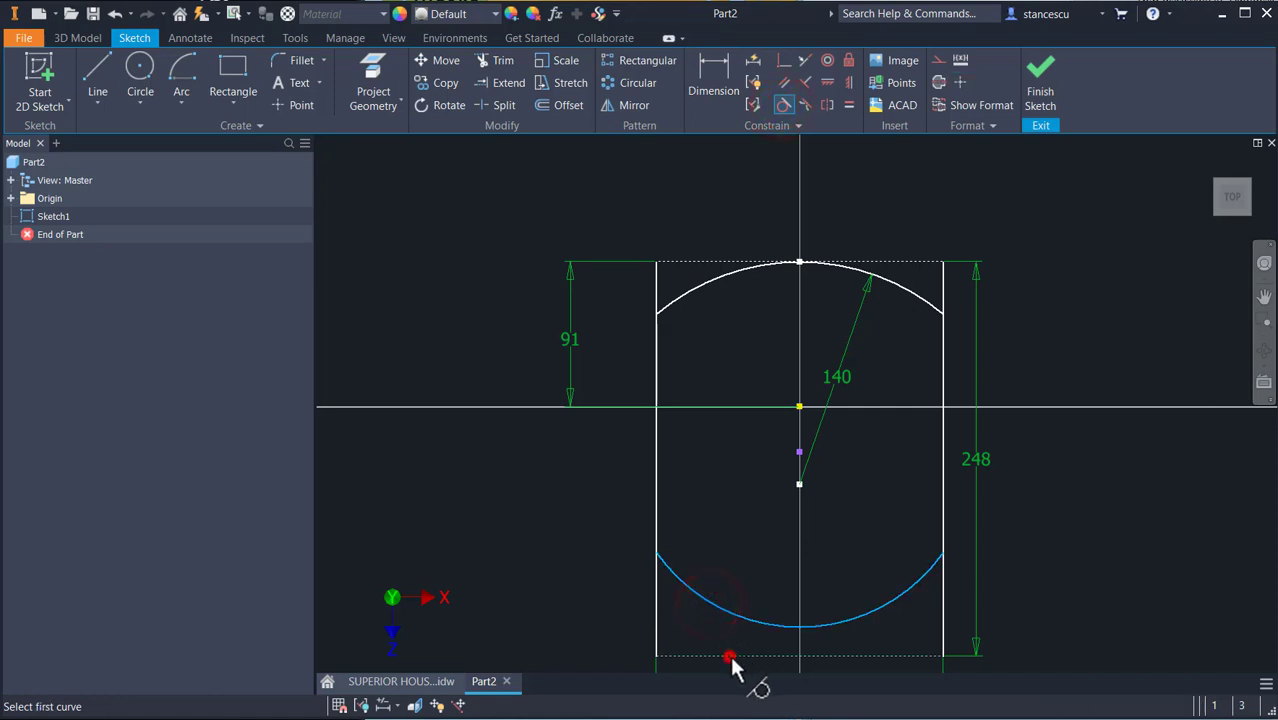
Dimension the lower arc with a radius of 250 mm.
left_click(716, 68)
left_click(721, 636)
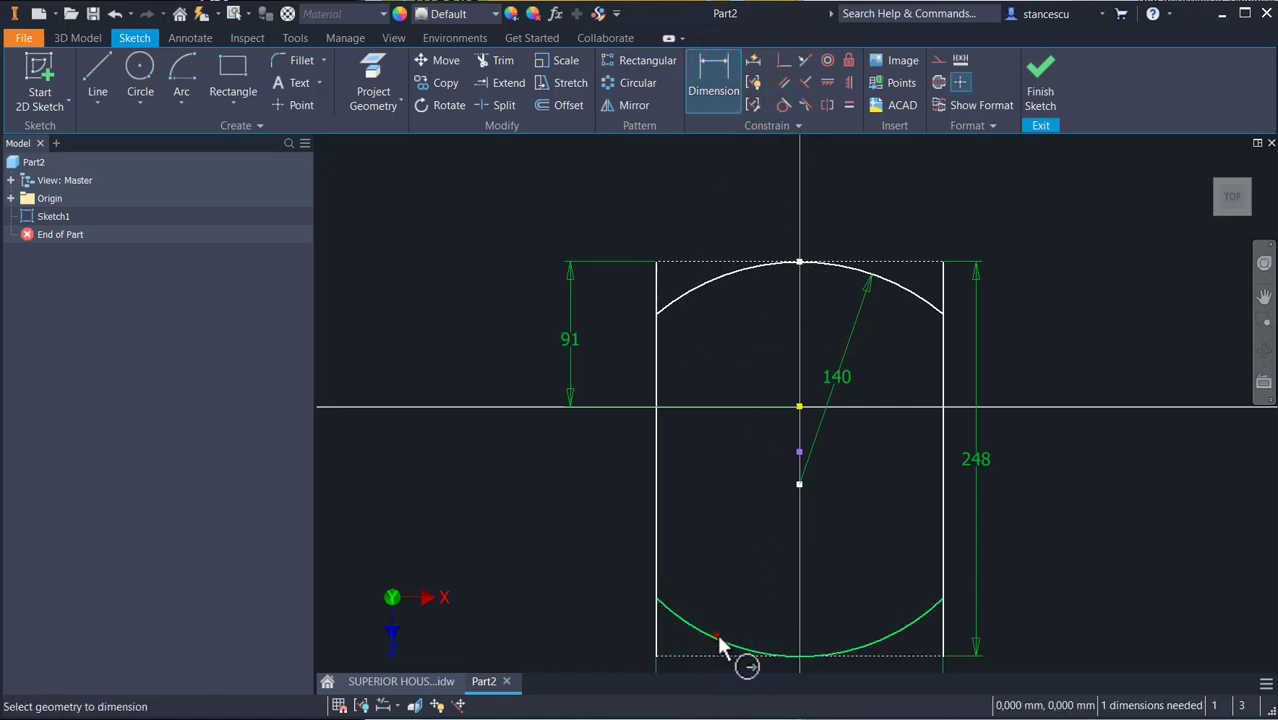
left_click(747, 560)
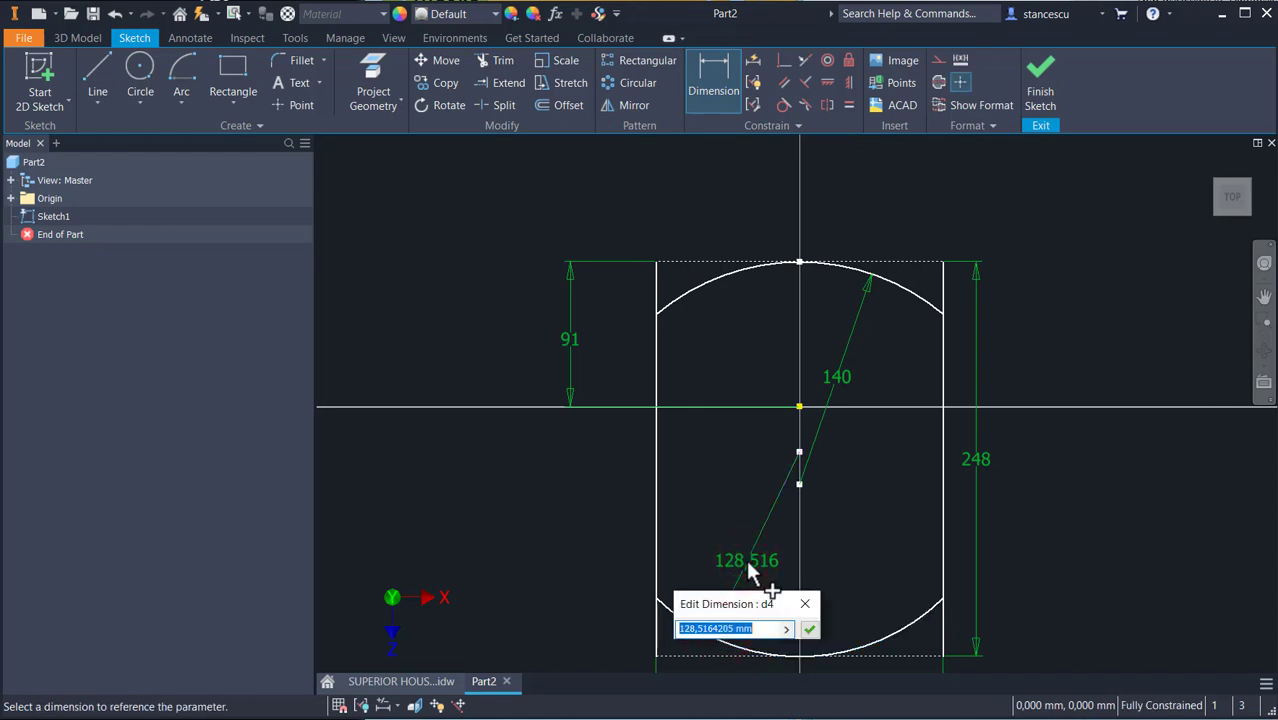
type("2")
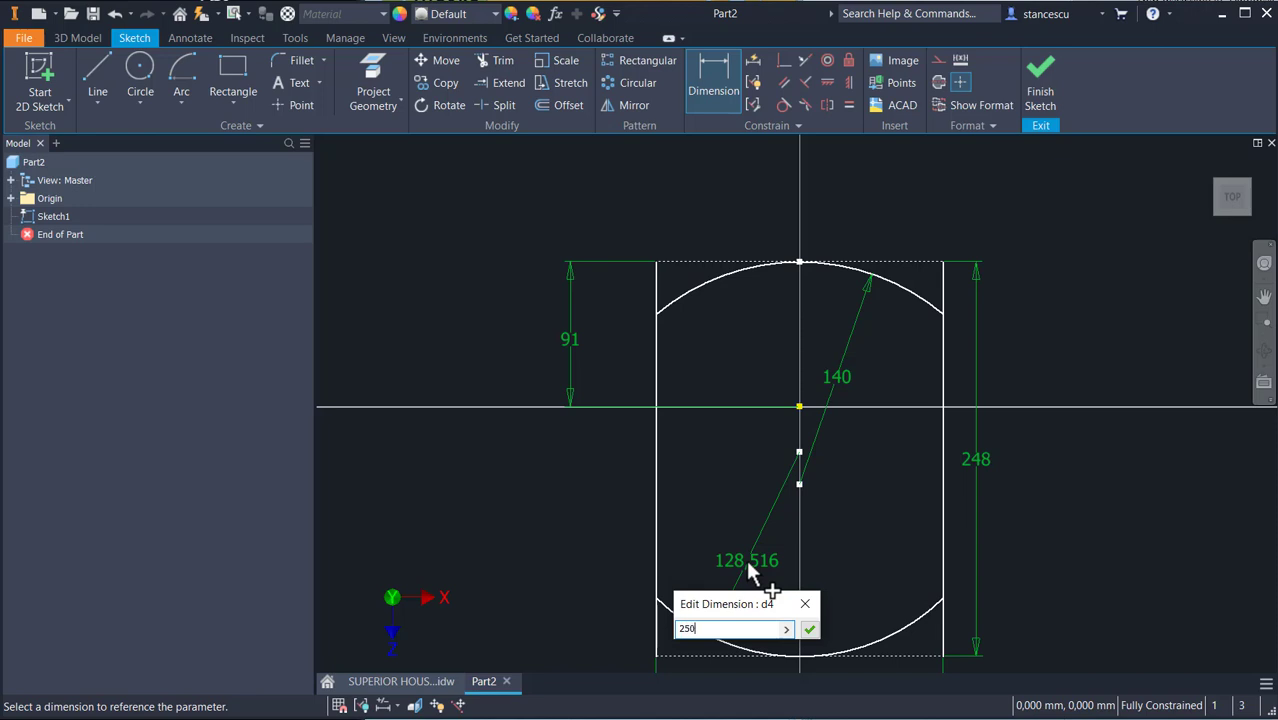
type("50")
key("Return")
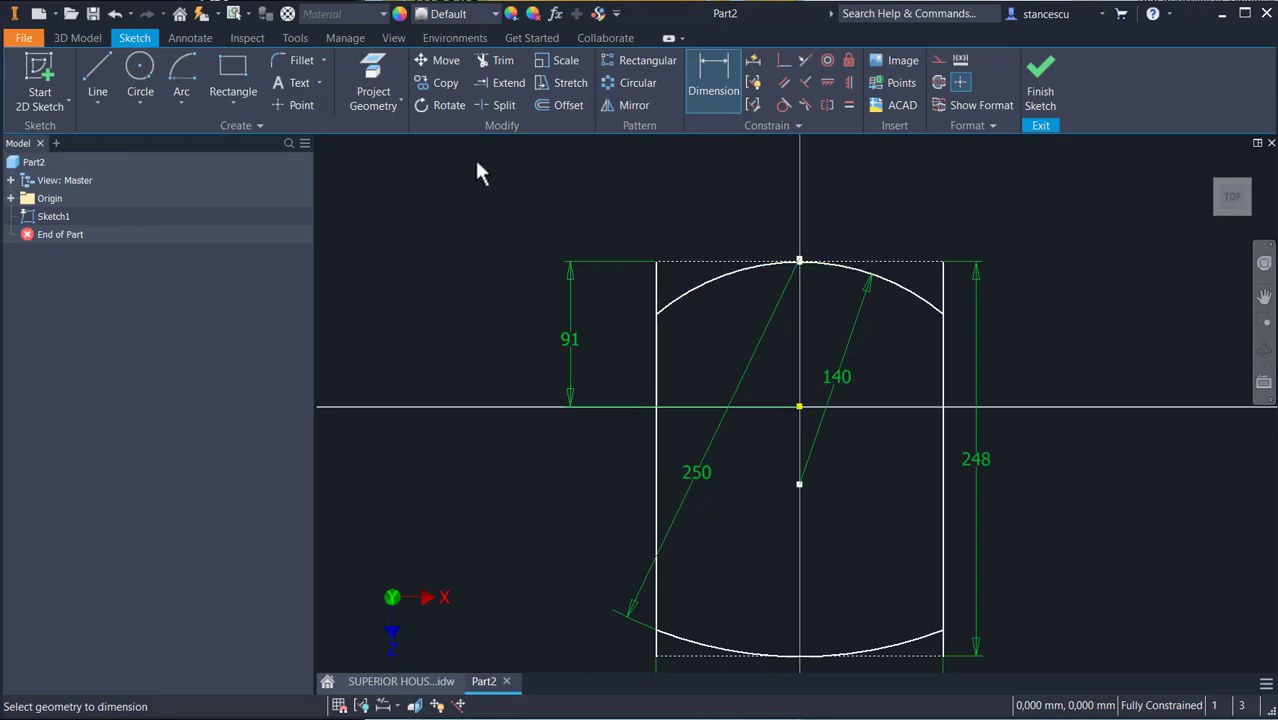
Fillet the four corners between the vertical sides and the upper and lower arcs with a 20 mm radius.
left_click(302, 61)
type("20")
key("Return")
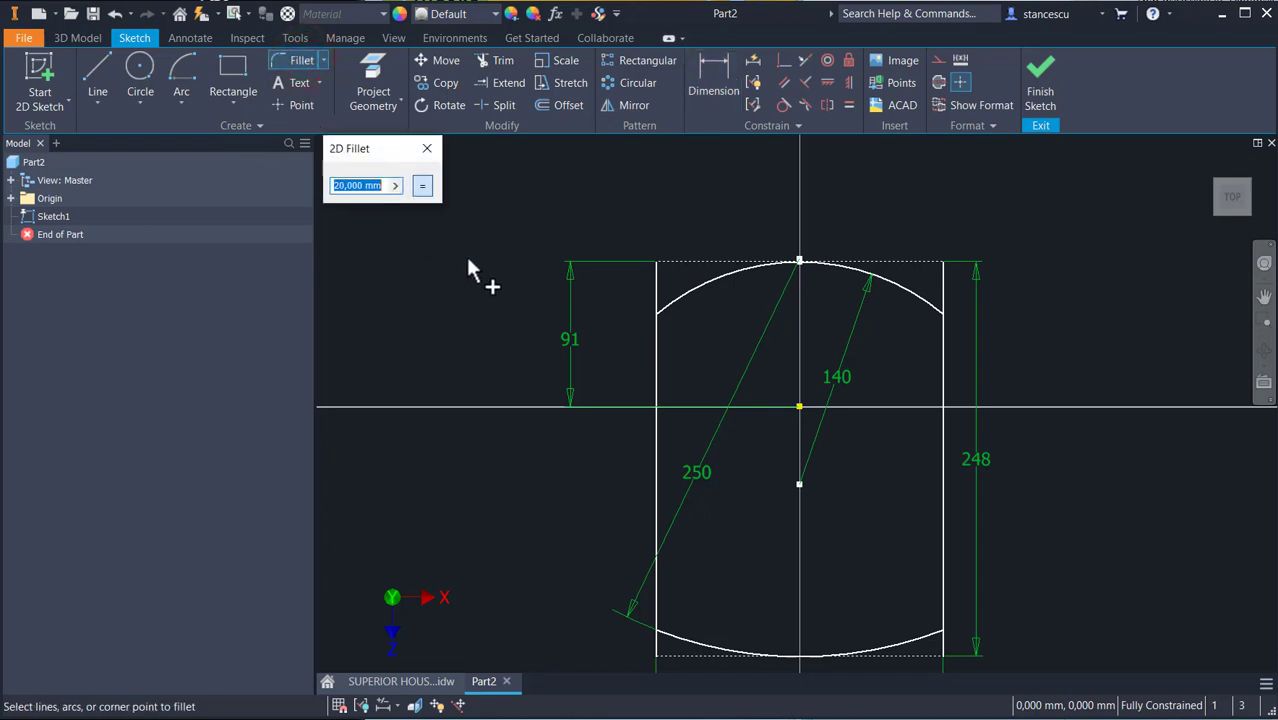
left_click(654, 345)
left_click(677, 295)
left_click(910, 293)
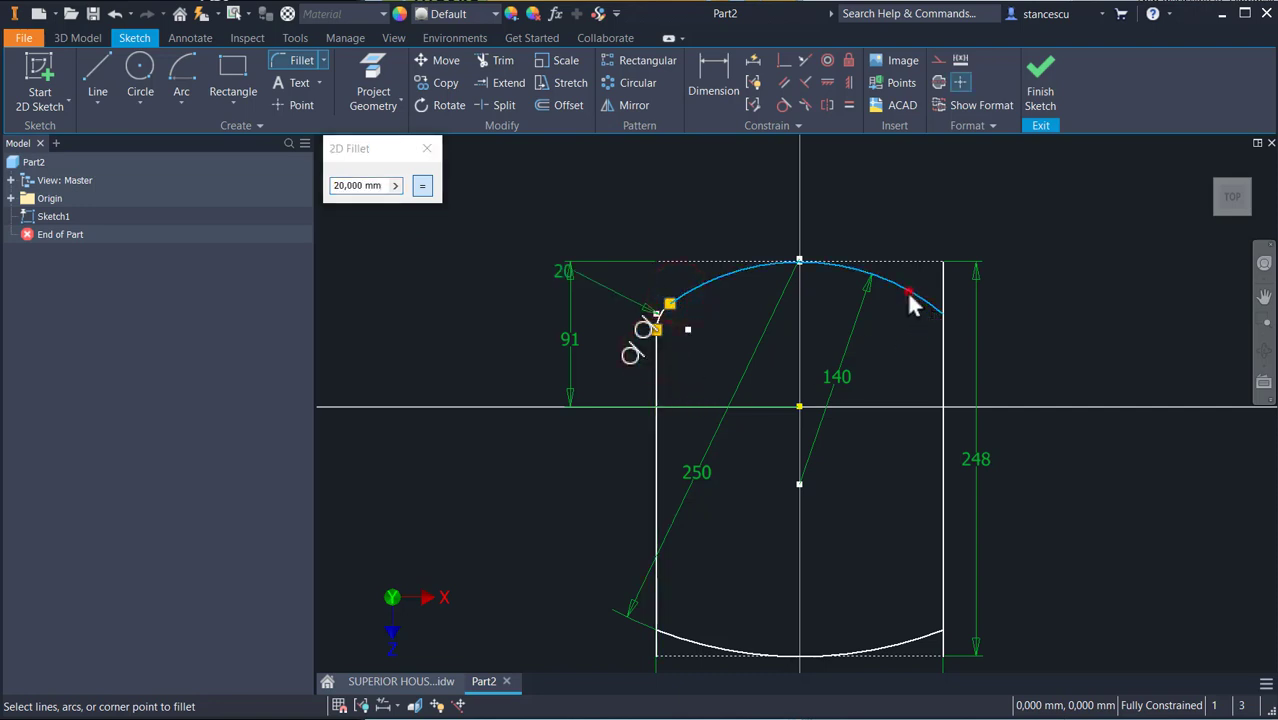
left_click(943, 350)
left_click(697, 642)
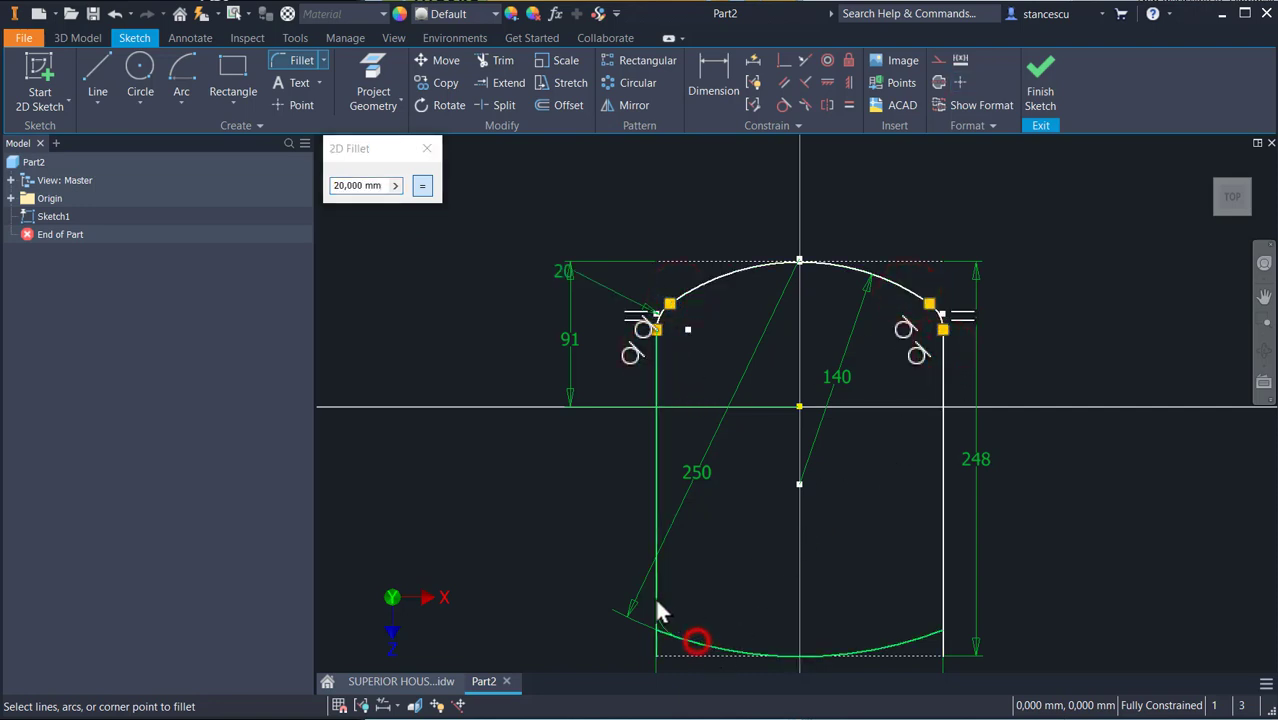
left_click(656, 596)
left_click(918, 640)
left_click(938, 596)
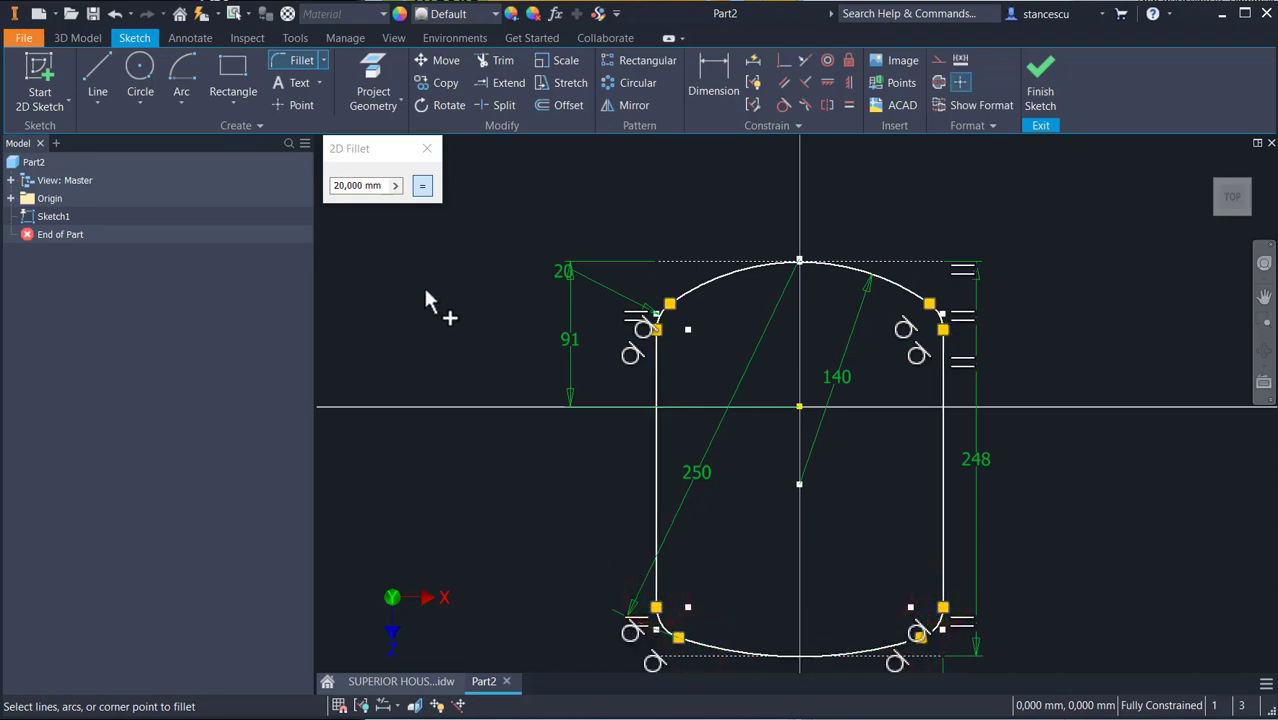
key("Escape")
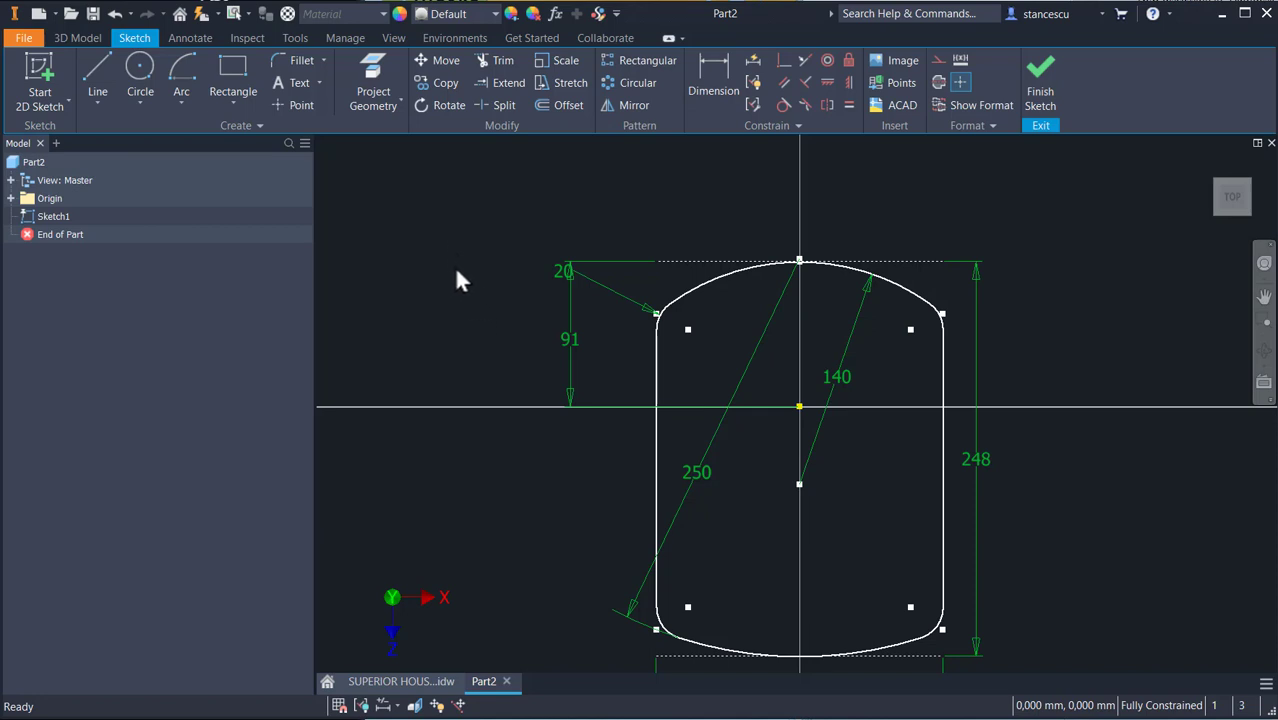
Draw a circle with a 12 mm radius inside the outline near its upper-left corner, switching the circle's size entry to radius.
left_click(141, 76)
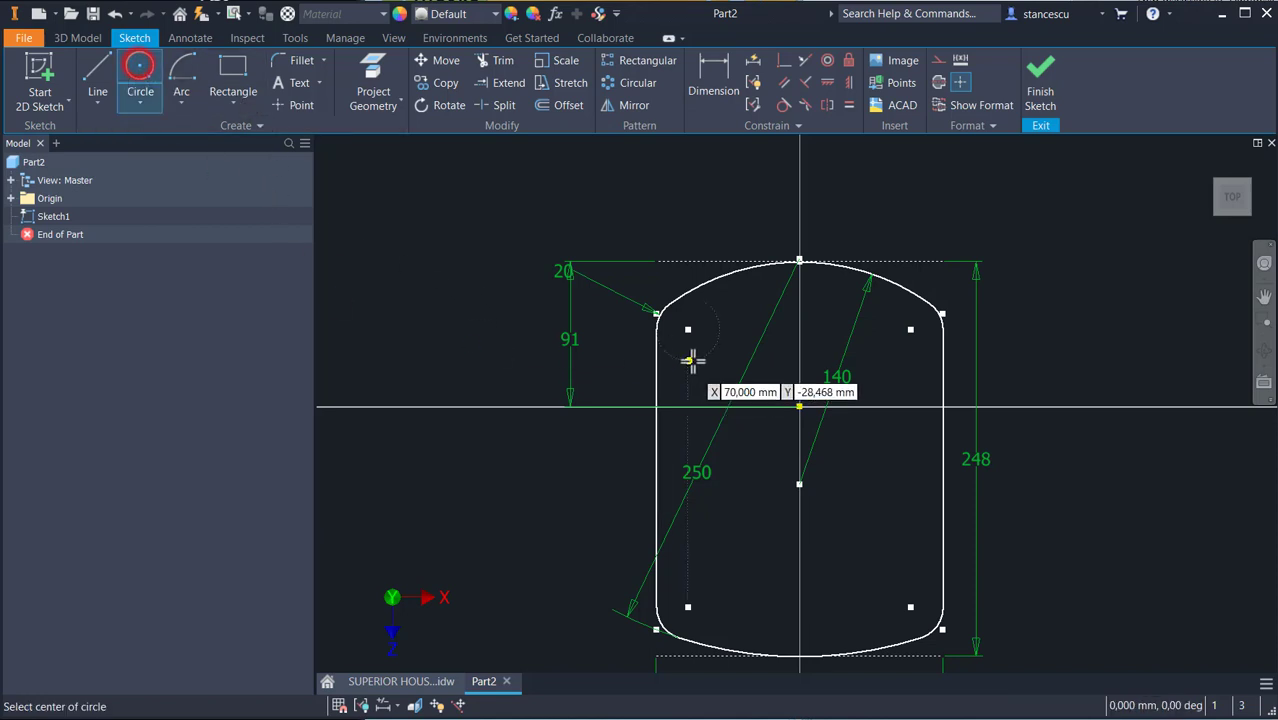
left_click(734, 349)
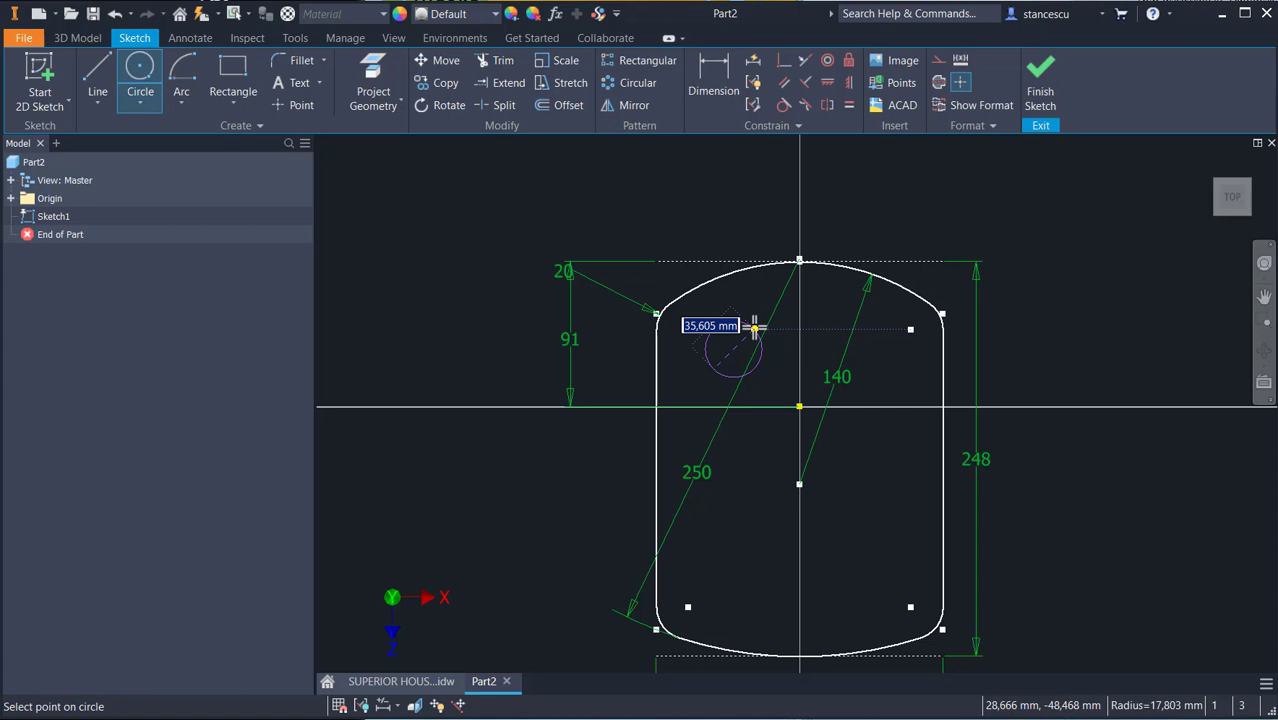
right_click(755, 328)
left_click(756, 332)
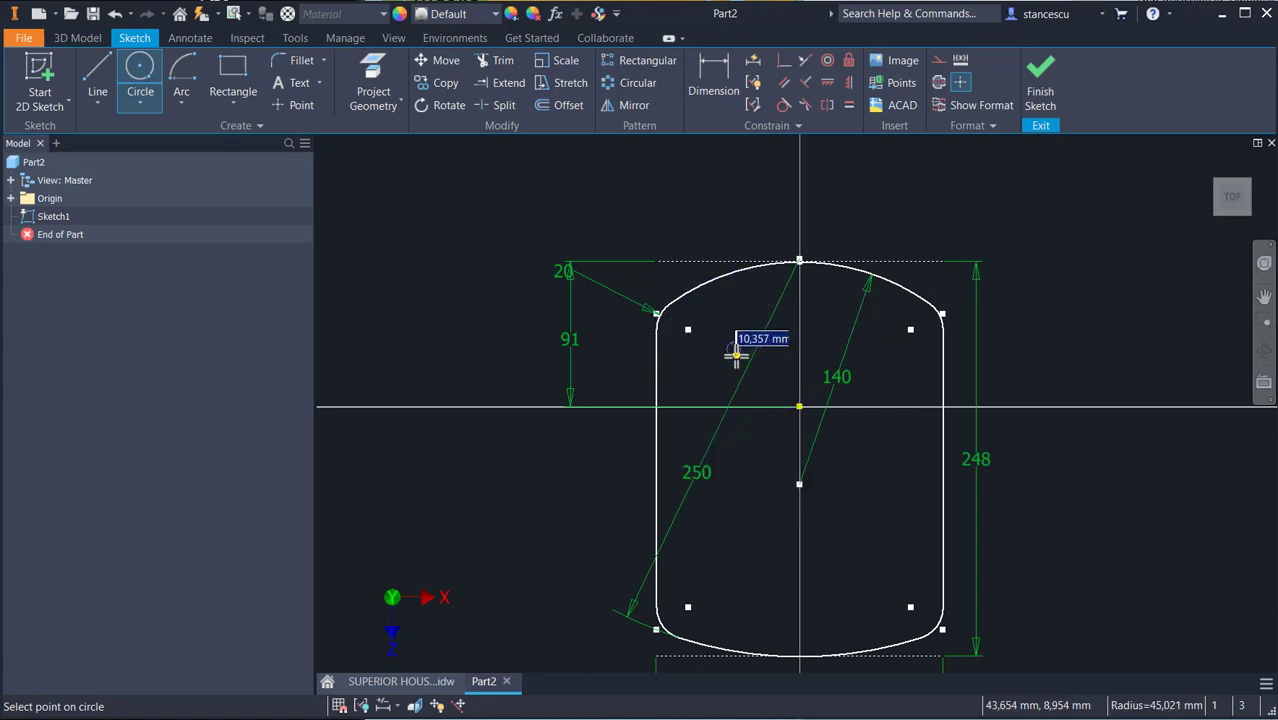
right_click(735, 353)
left_click(727, 494)
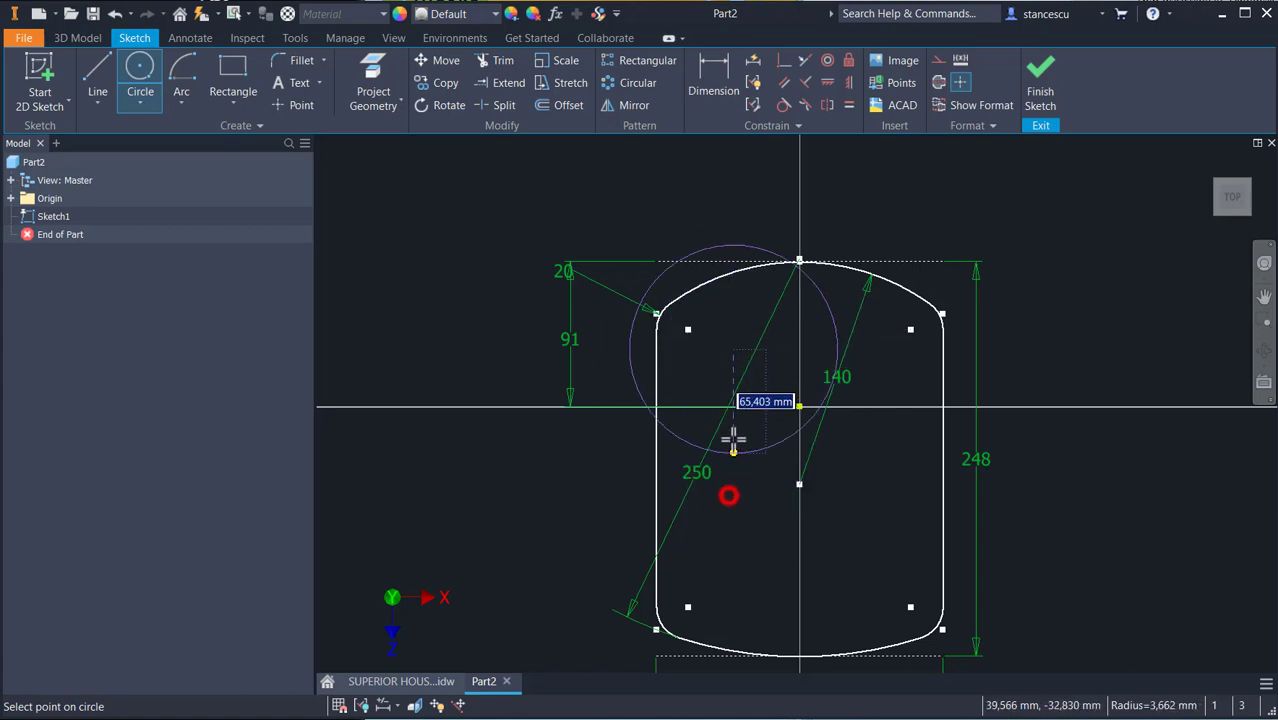
type("1")
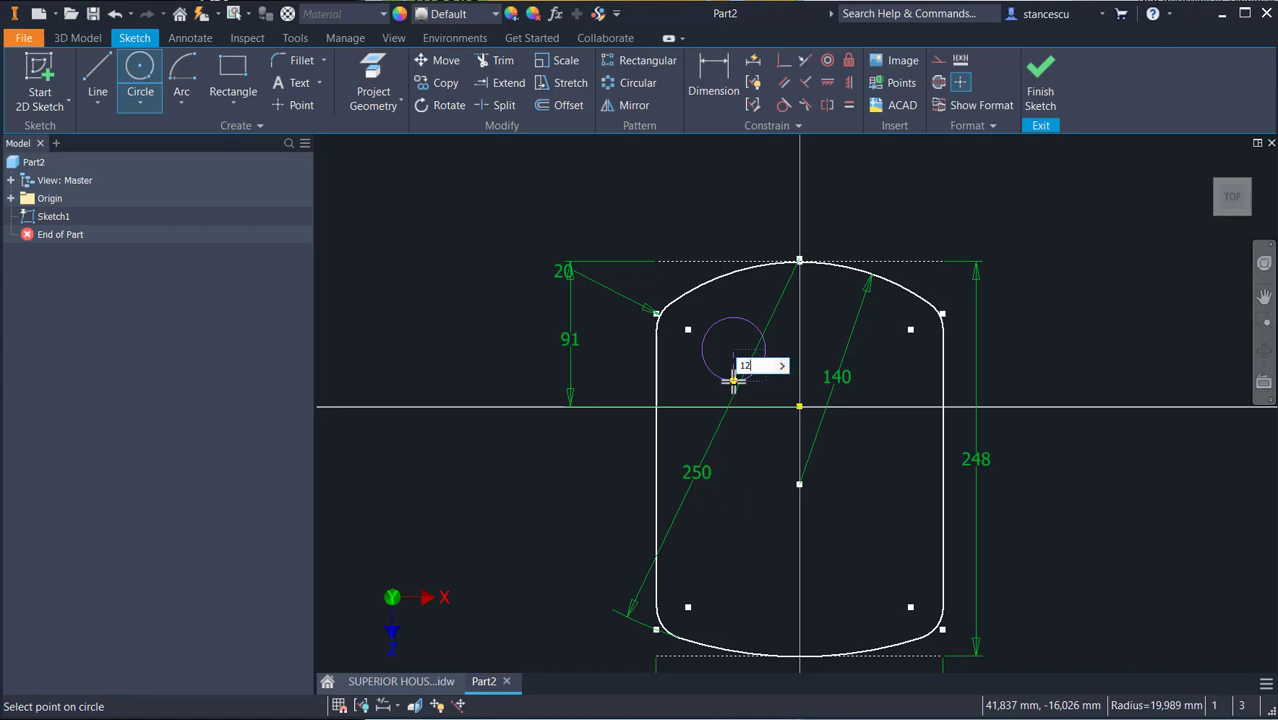
type("2")
key("Return")
Draw five more circles freehand inside the outline: one at upper right, two along the left side and two at lower right.
left_click(867, 368)
left_click(879, 379)
left_click(730, 478)
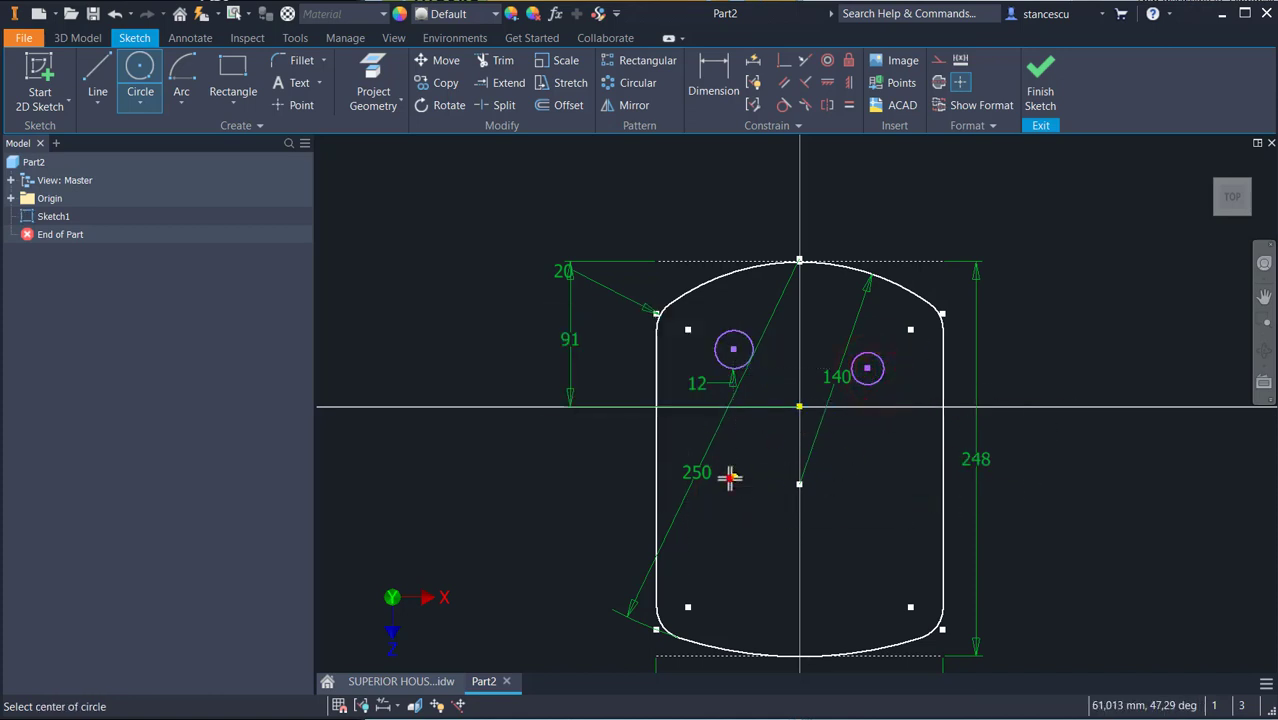
left_click(748, 487)
left_click(891, 537)
left_click(891, 556)
left_click(723, 568)
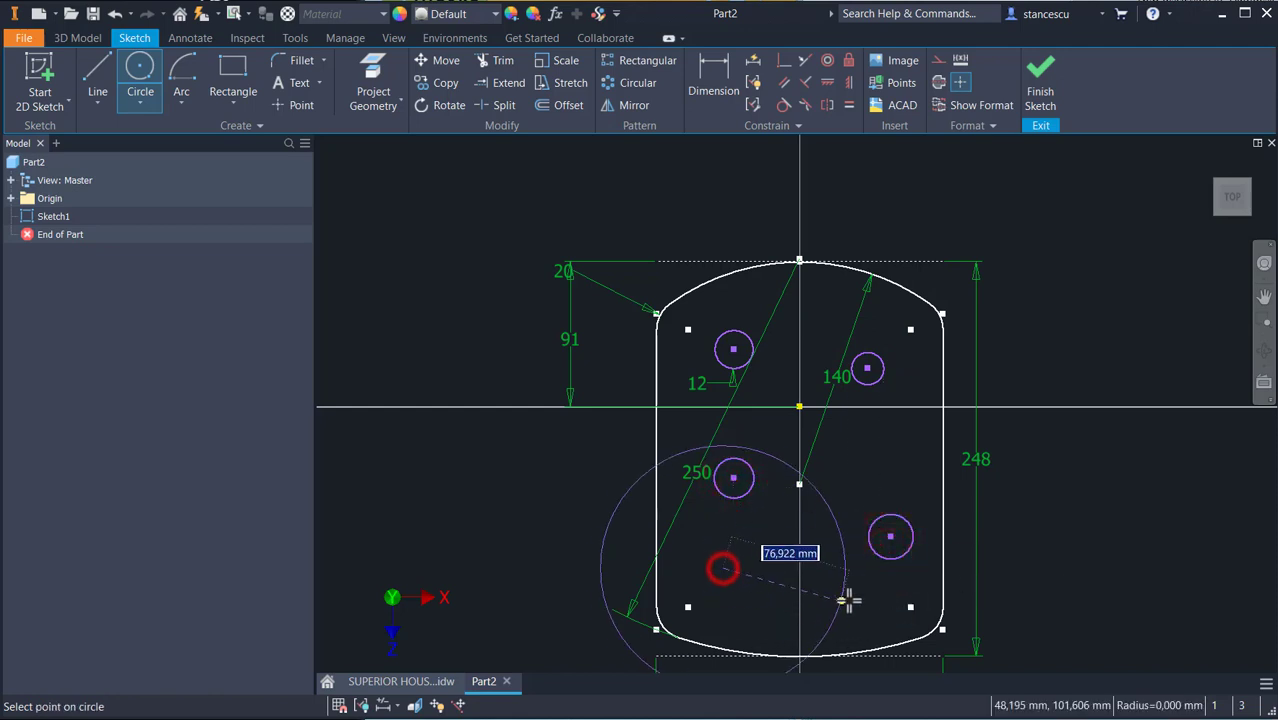
left_click(754, 579)
left_click(851, 590)
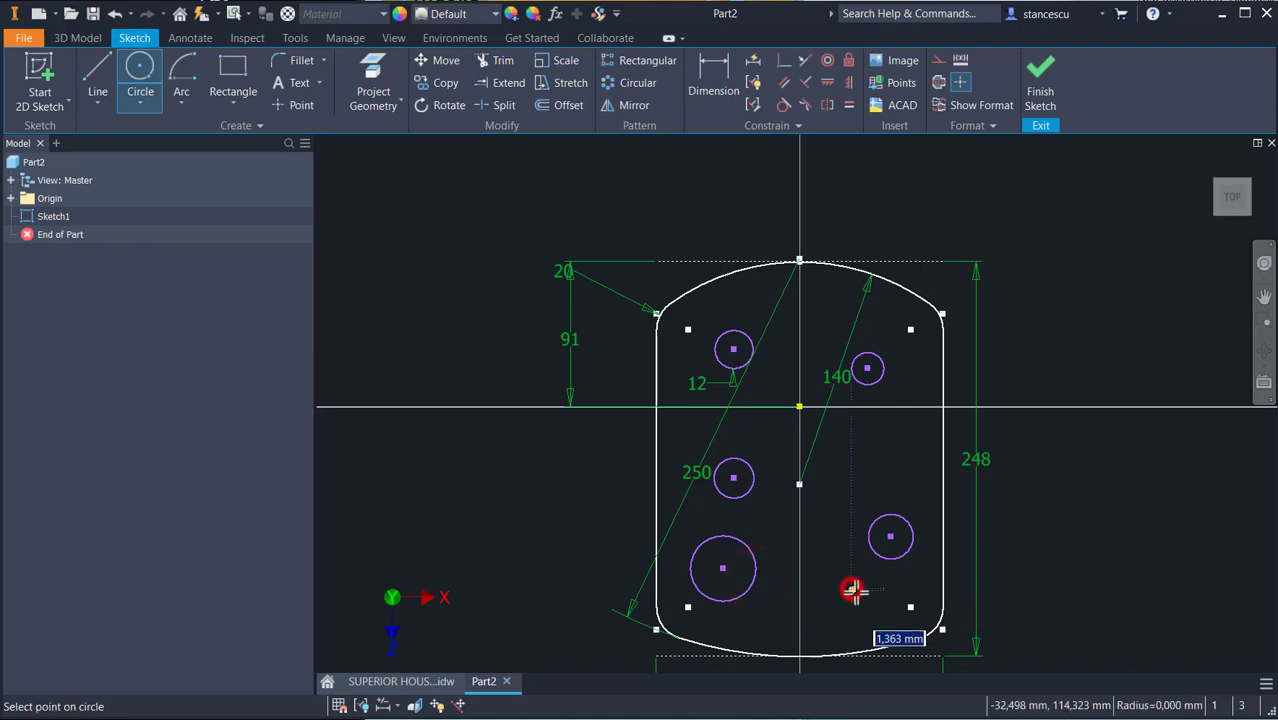
left_click(867, 606)
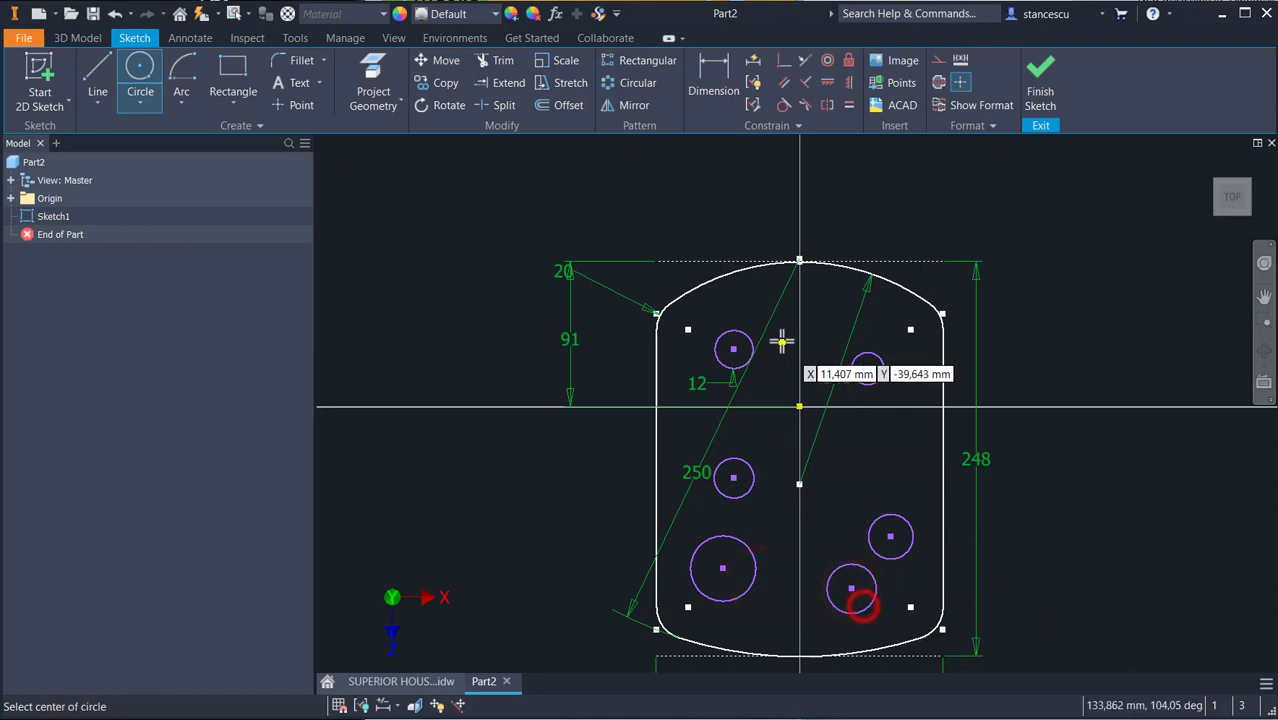
Apply equal constraints across the six circles so all match the 12 mm radius circle.
left_click(849, 104)
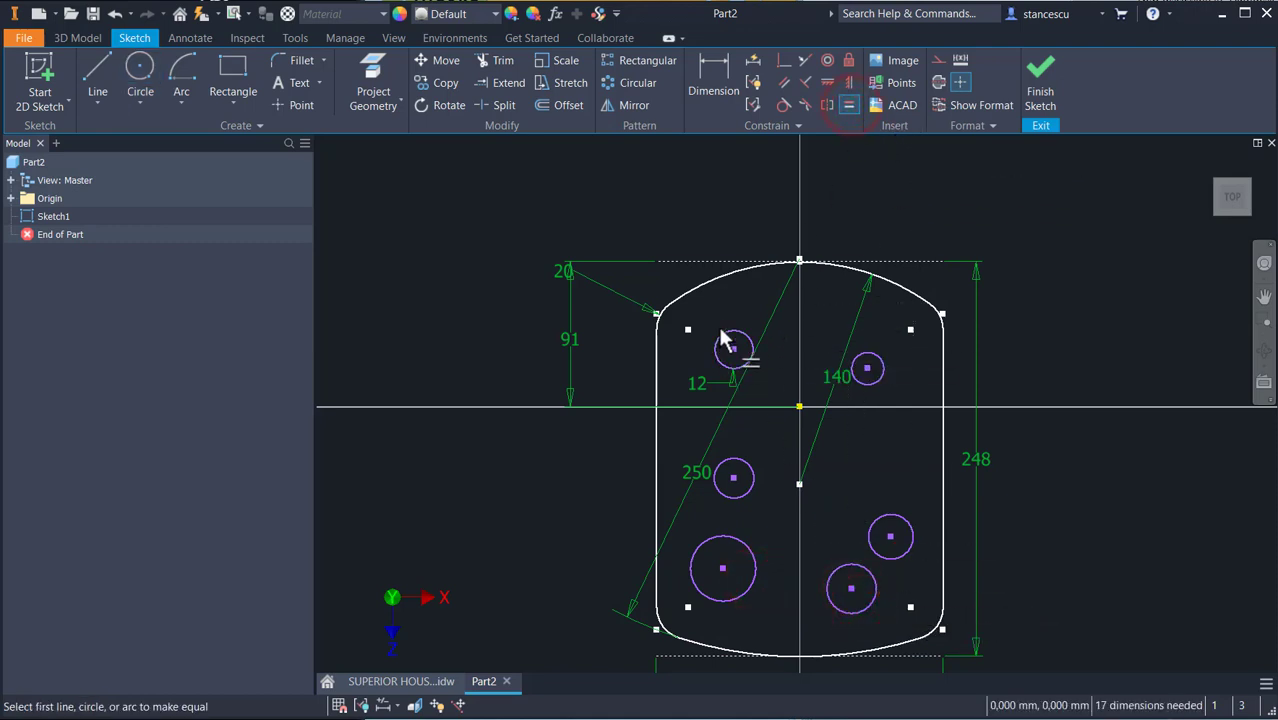
left_click(728, 346)
left_click(878, 366)
left_click(733, 352)
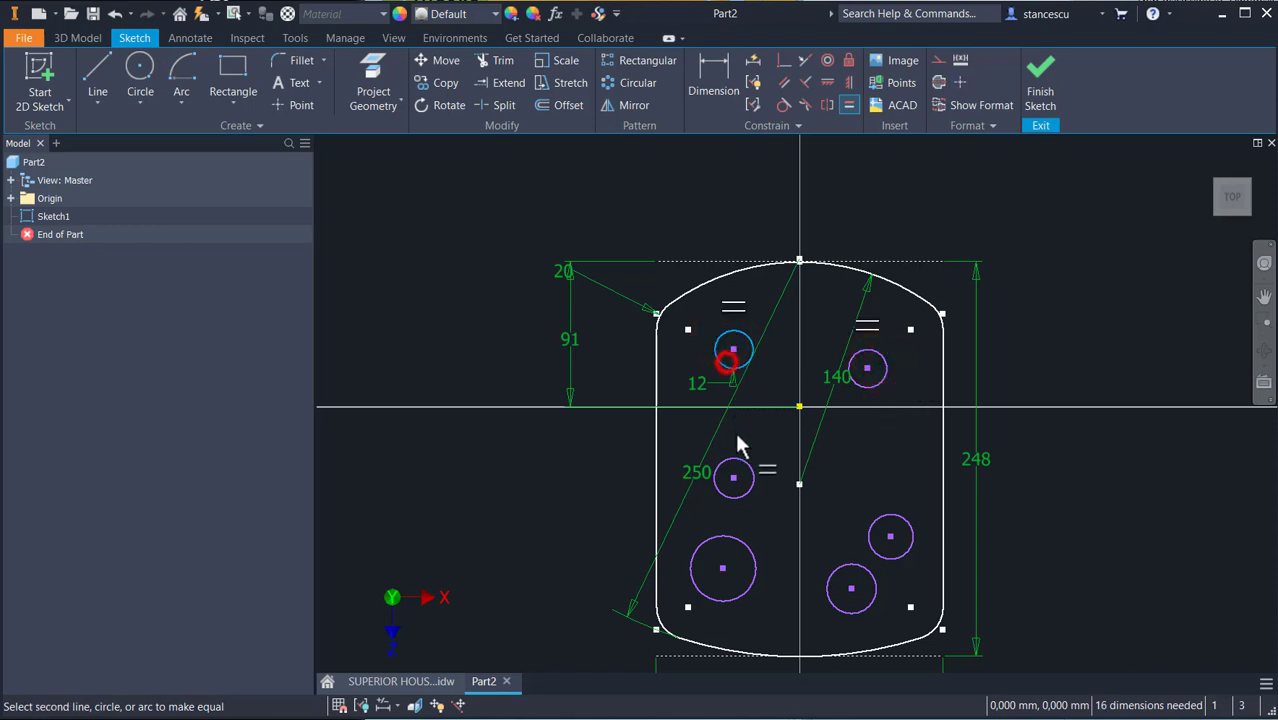
left_click(744, 470)
left_click(751, 478)
left_click(890, 518)
left_click(890, 518)
left_click(843, 577)
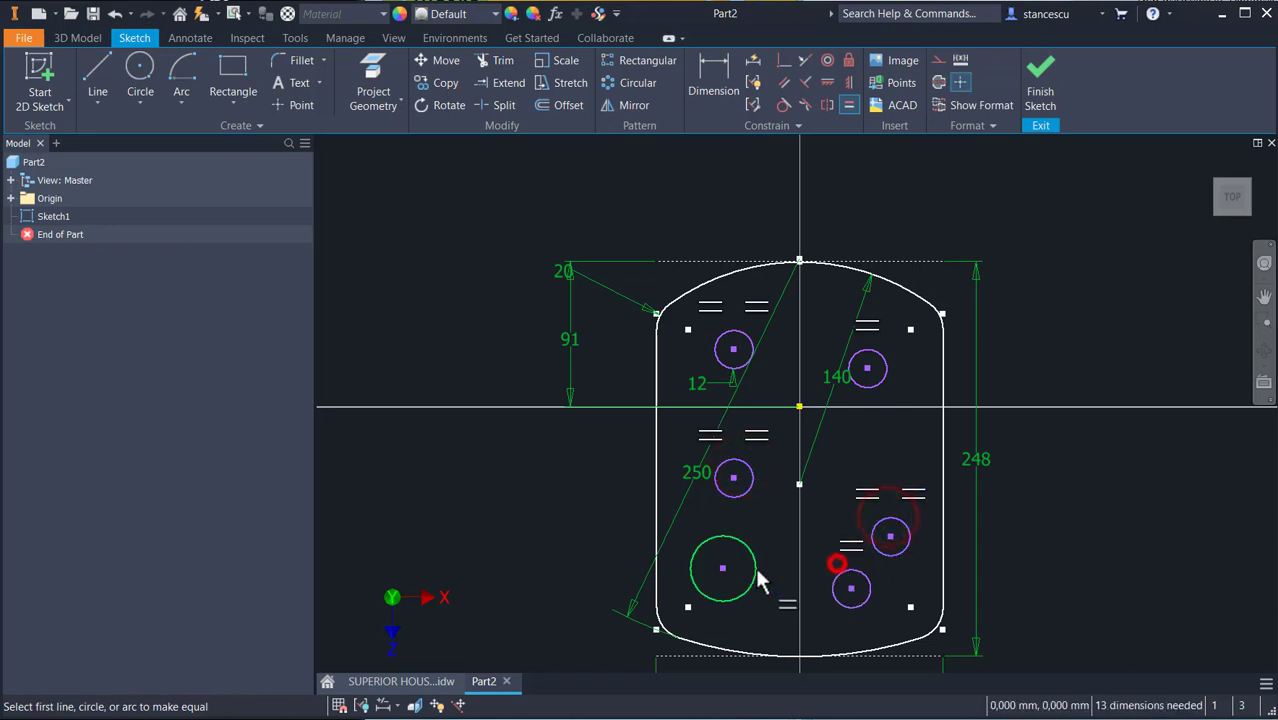
left_click(843, 572)
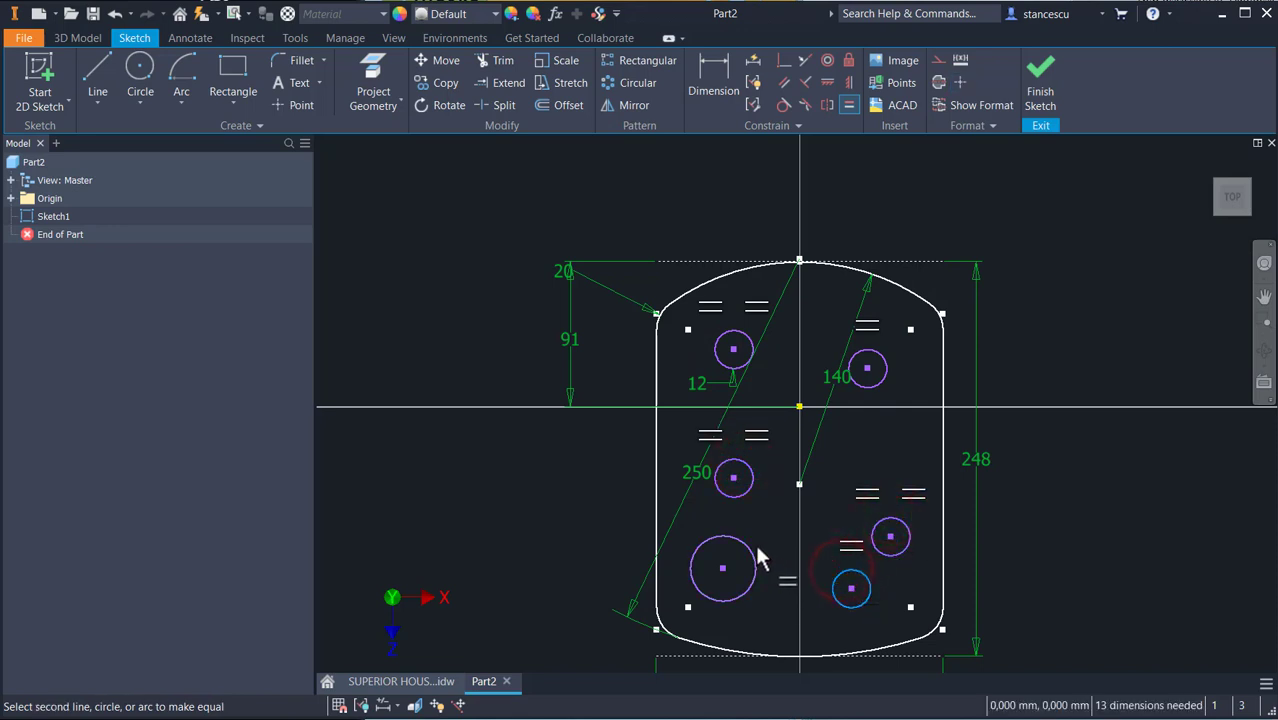
left_click(750, 548)
key("Escape")
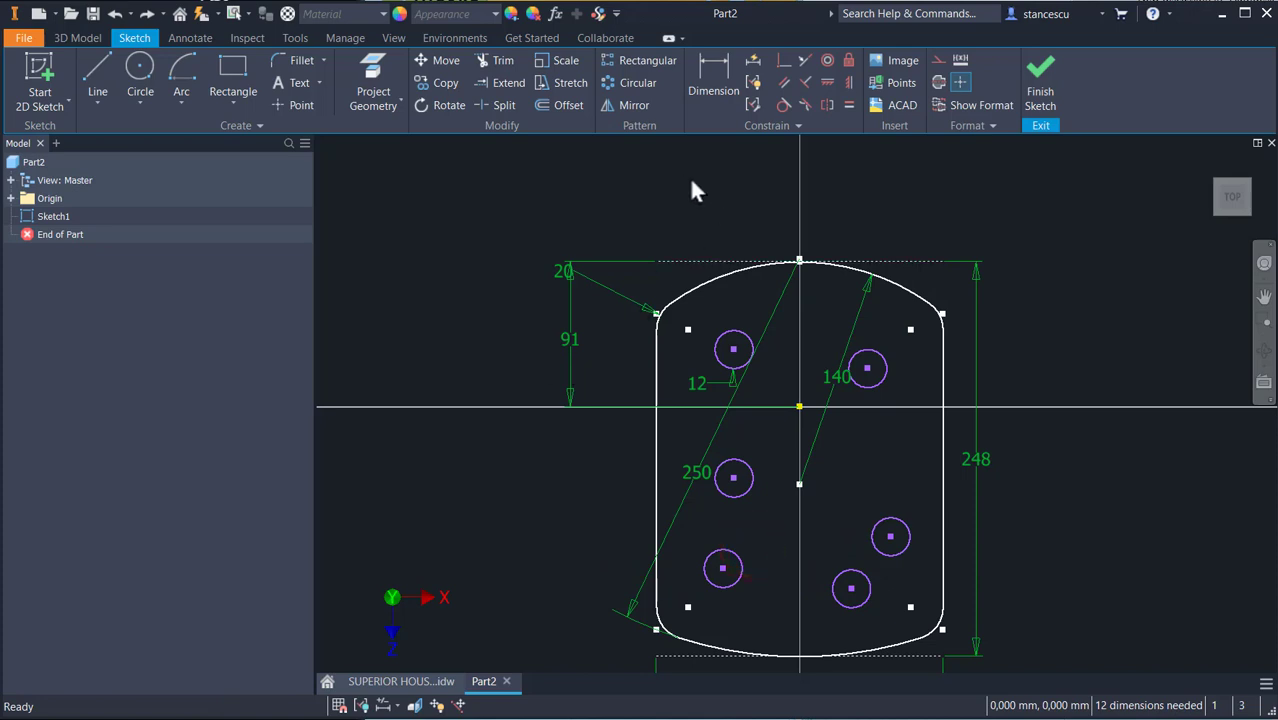
Constrain the centres of the upper, middle and lower circle pairs so each pair aligns horizontally.
left_click(828, 84)
left_click(733, 349)
left_click(868, 370)
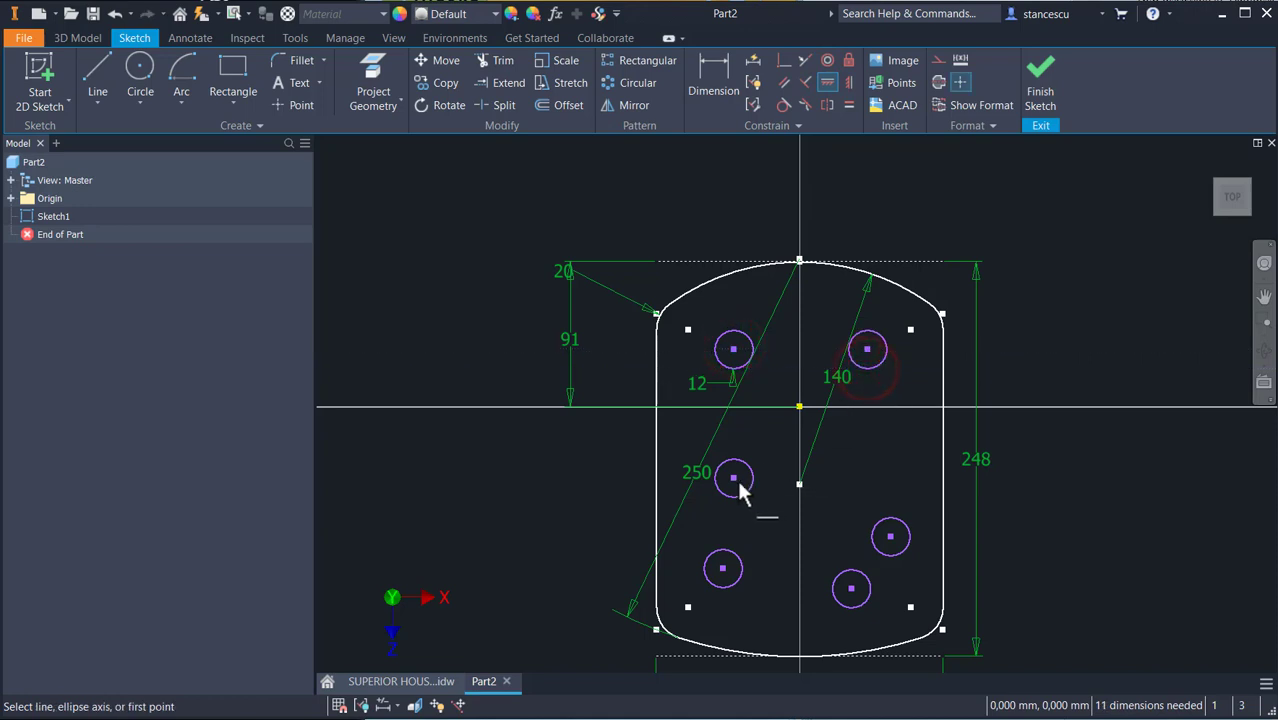
left_click(734, 479)
left_click(891, 538)
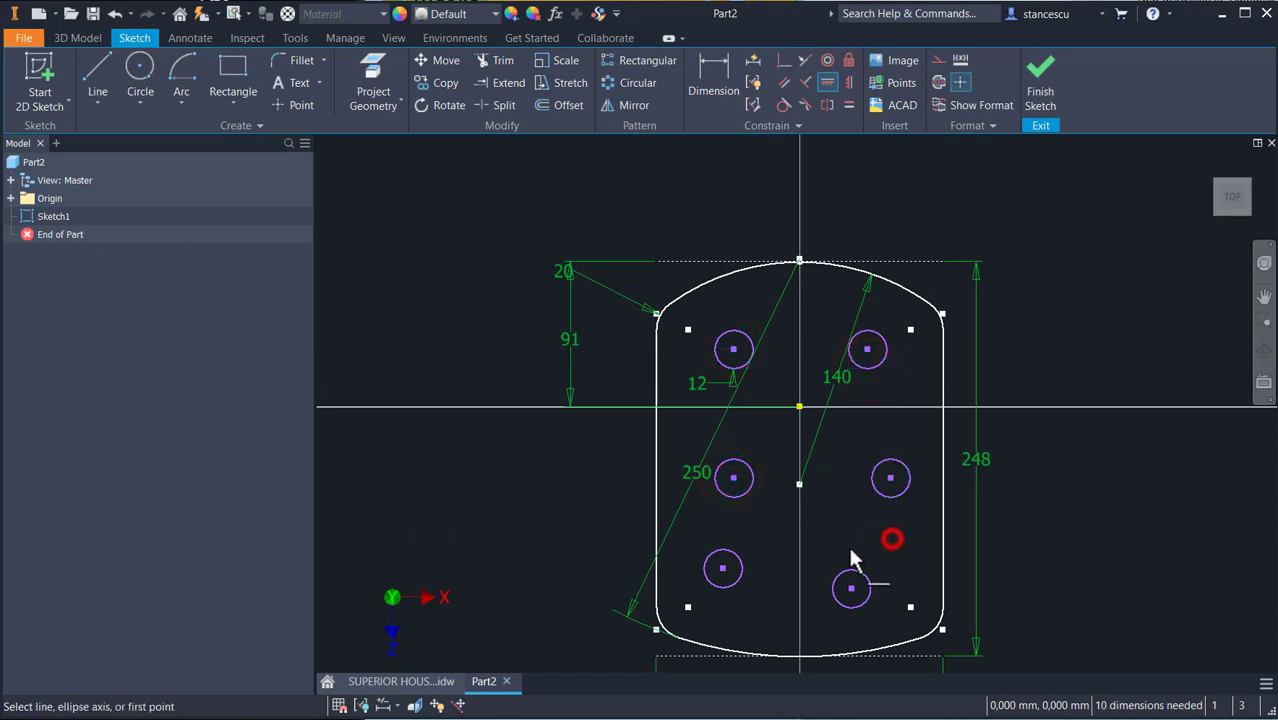
left_click(723, 568)
left_click(851, 590)
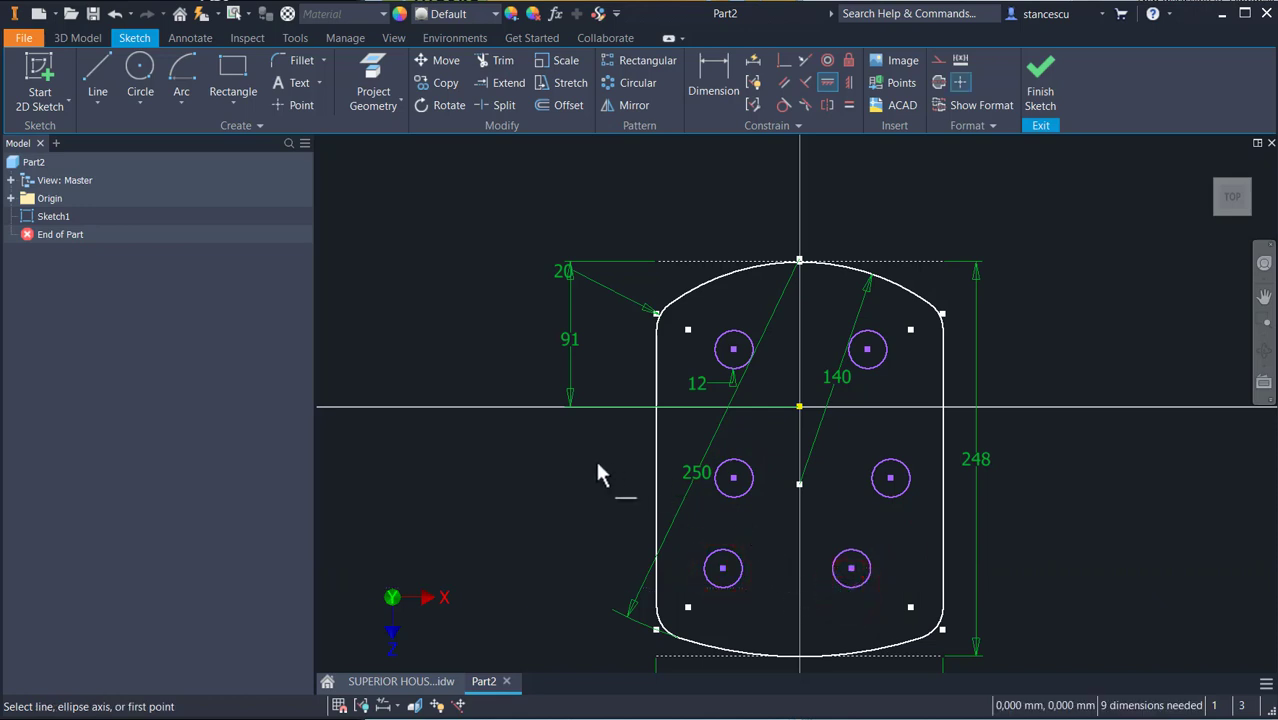
Draw three horizontal construction lines, each joining the two circle centres of the upper, middle and lower rows.
left_click(98, 82)
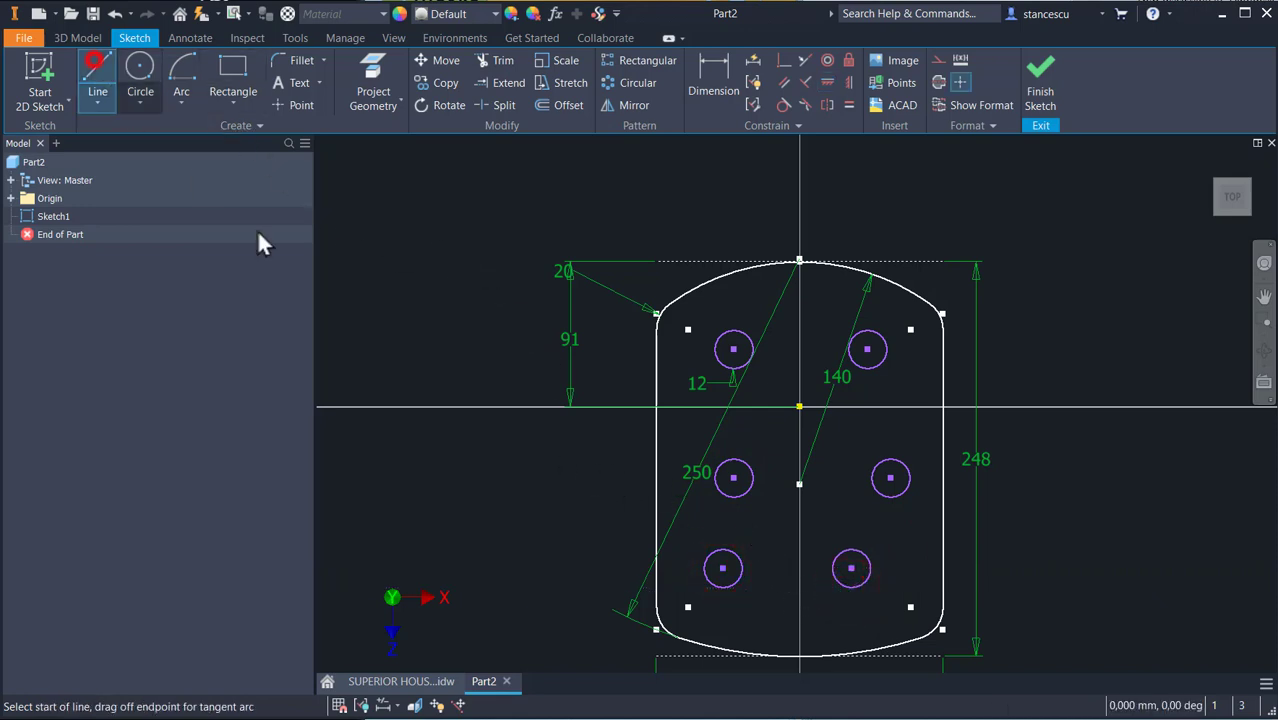
left_click(733, 348)
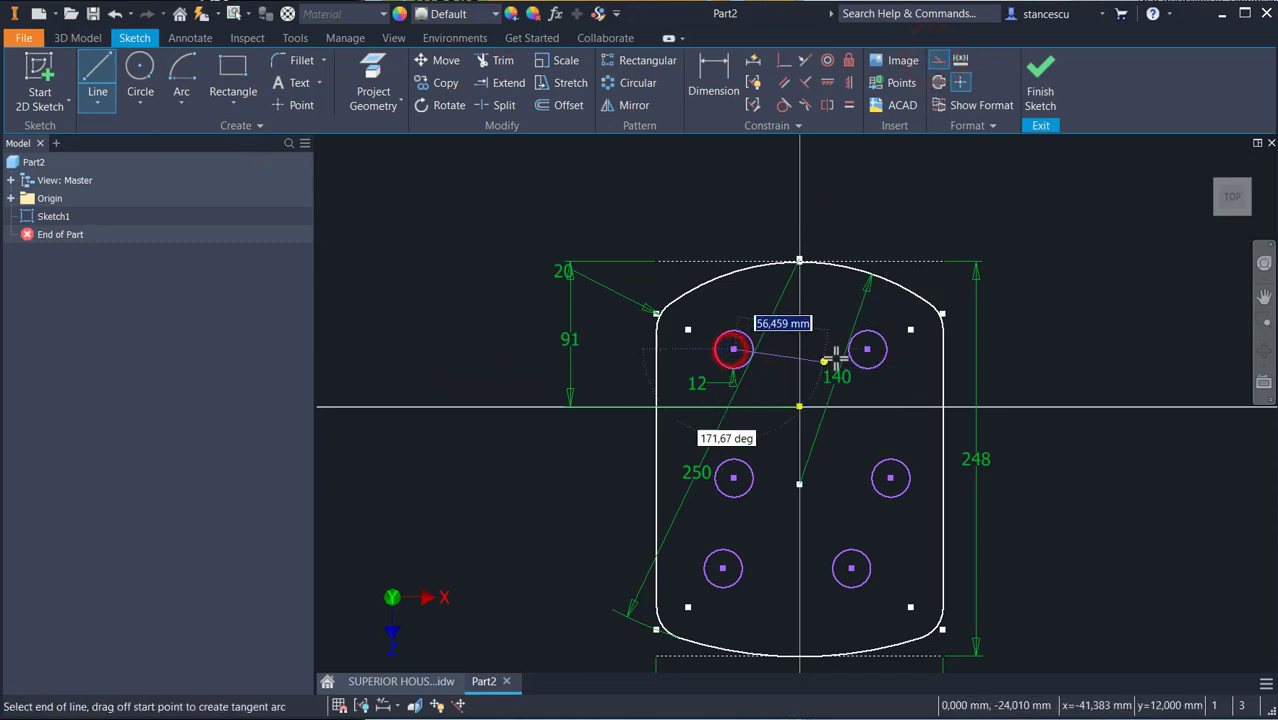
left_click(867, 348)
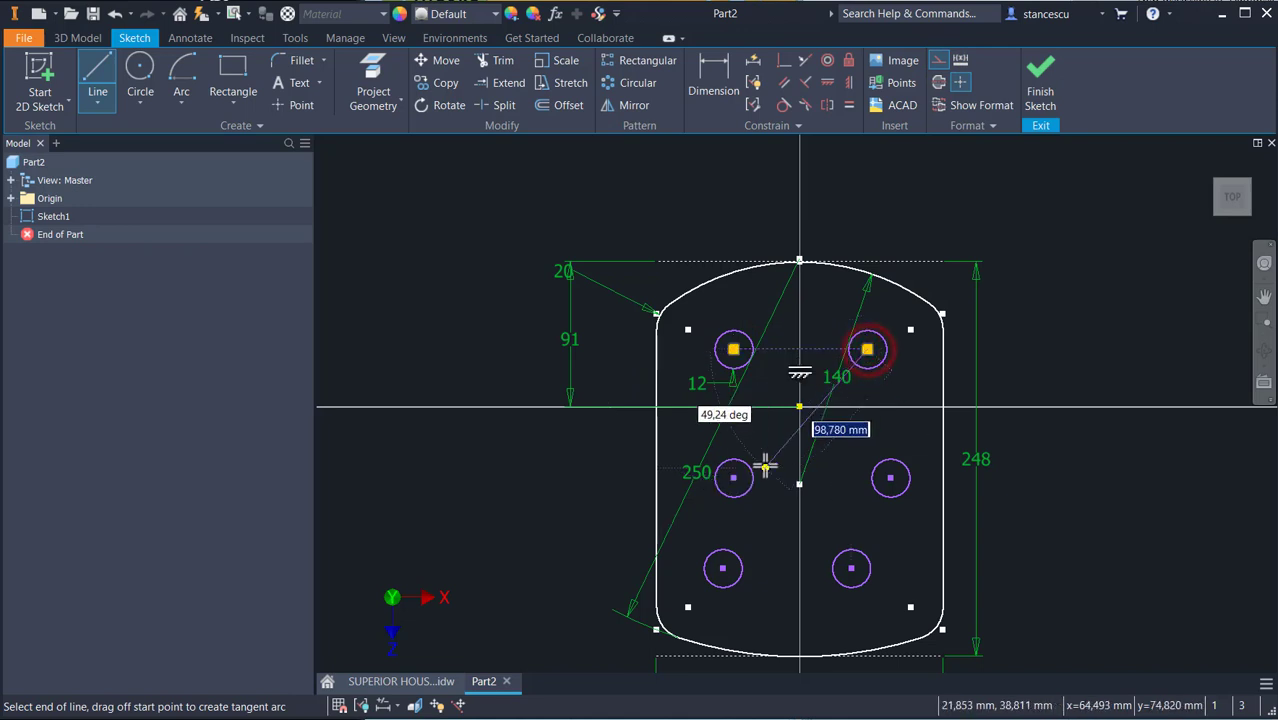
right_click(765, 463)
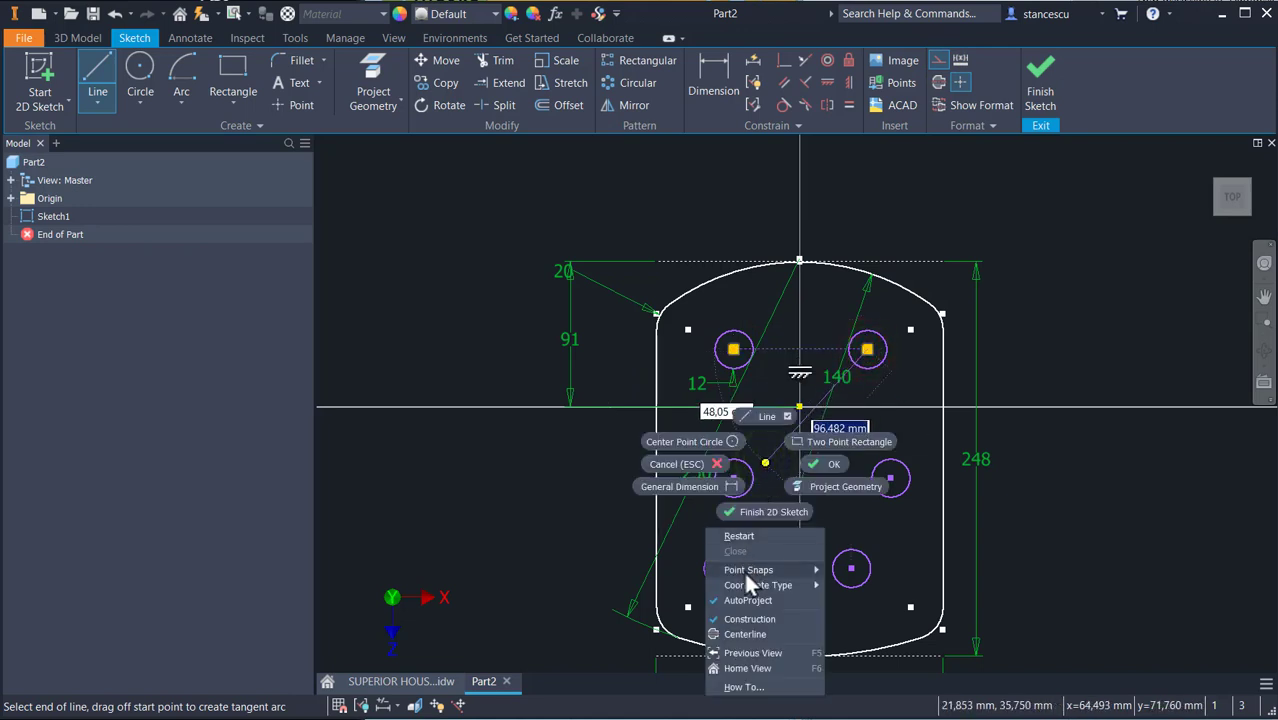
left_click(739, 536)
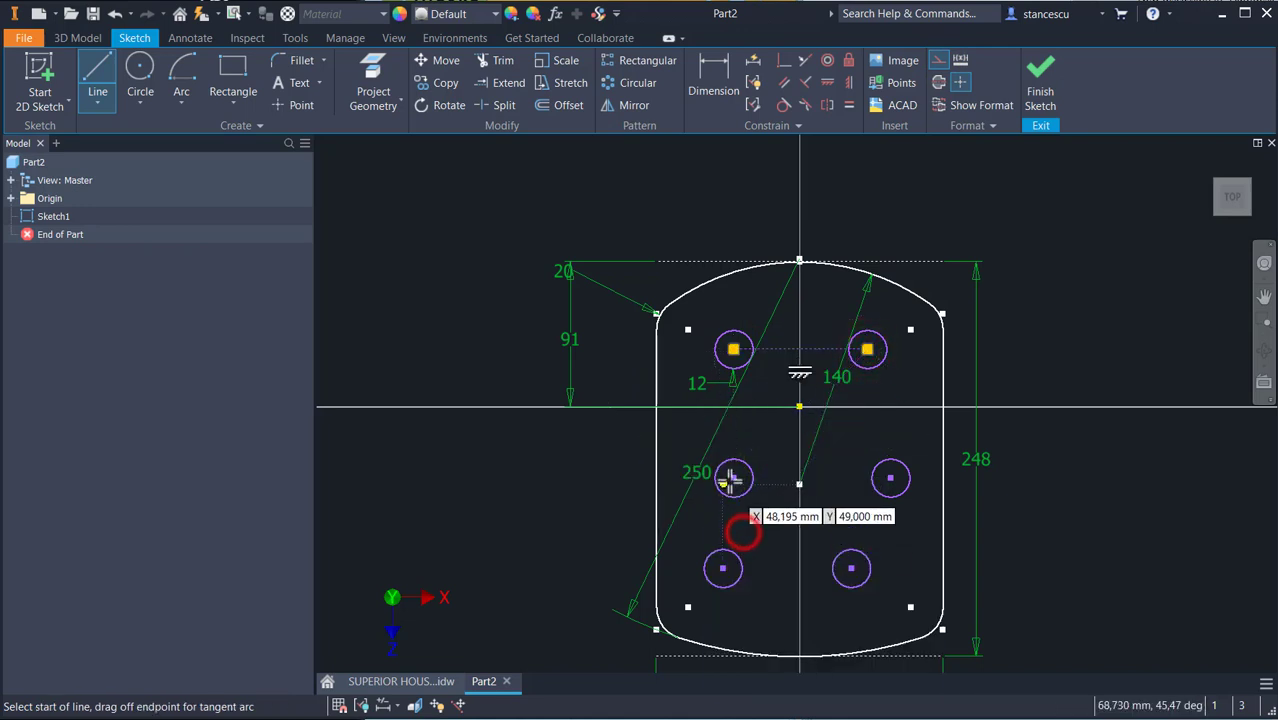
left_click(733, 478)
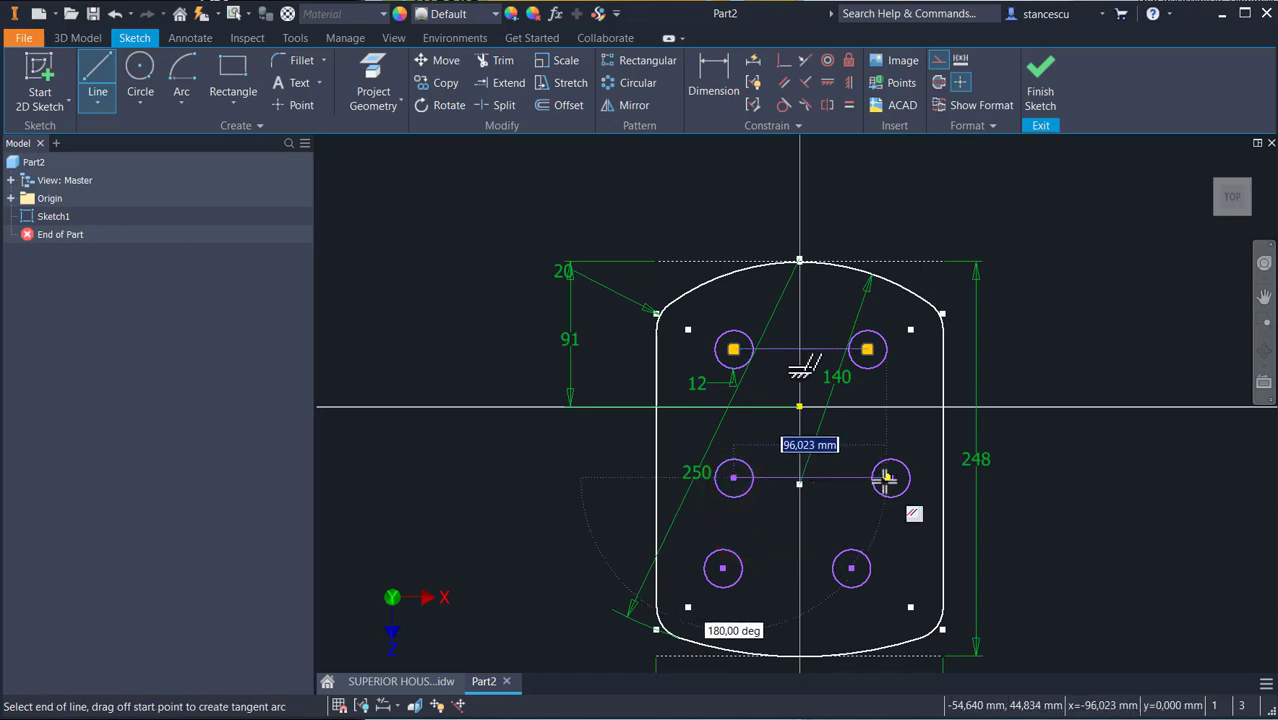
right_click(842, 505)
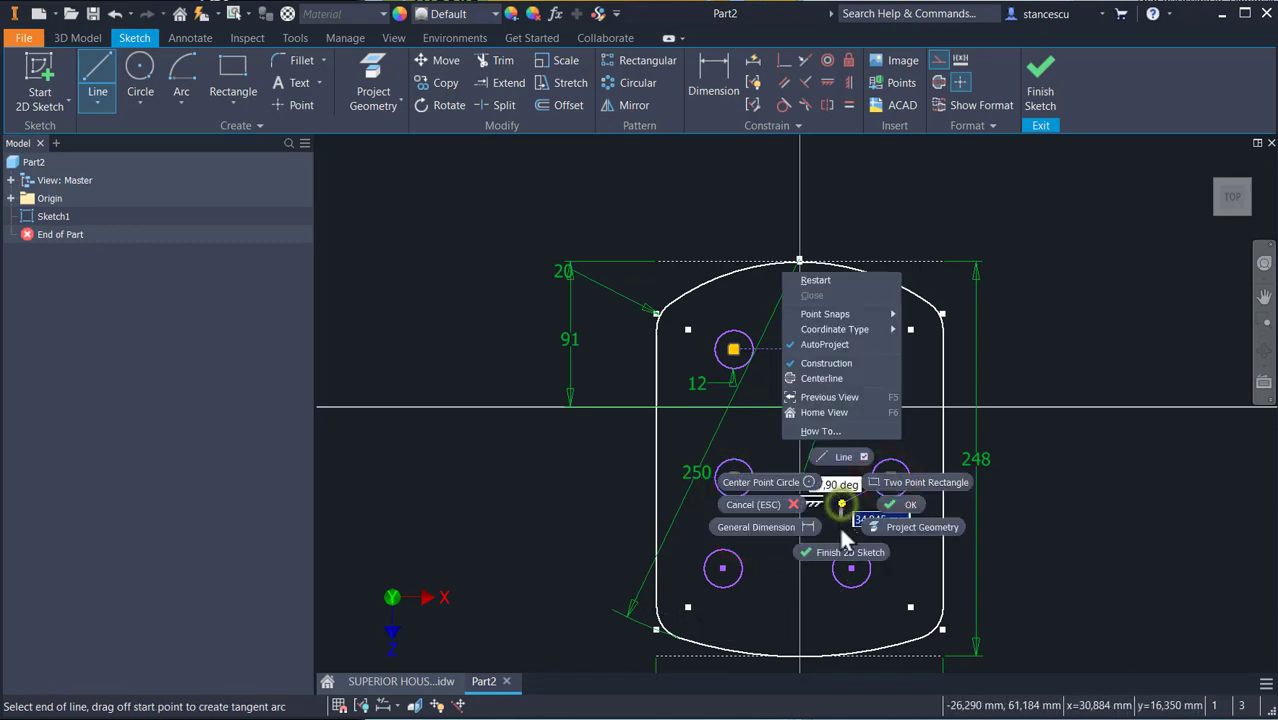
left_click(831, 282)
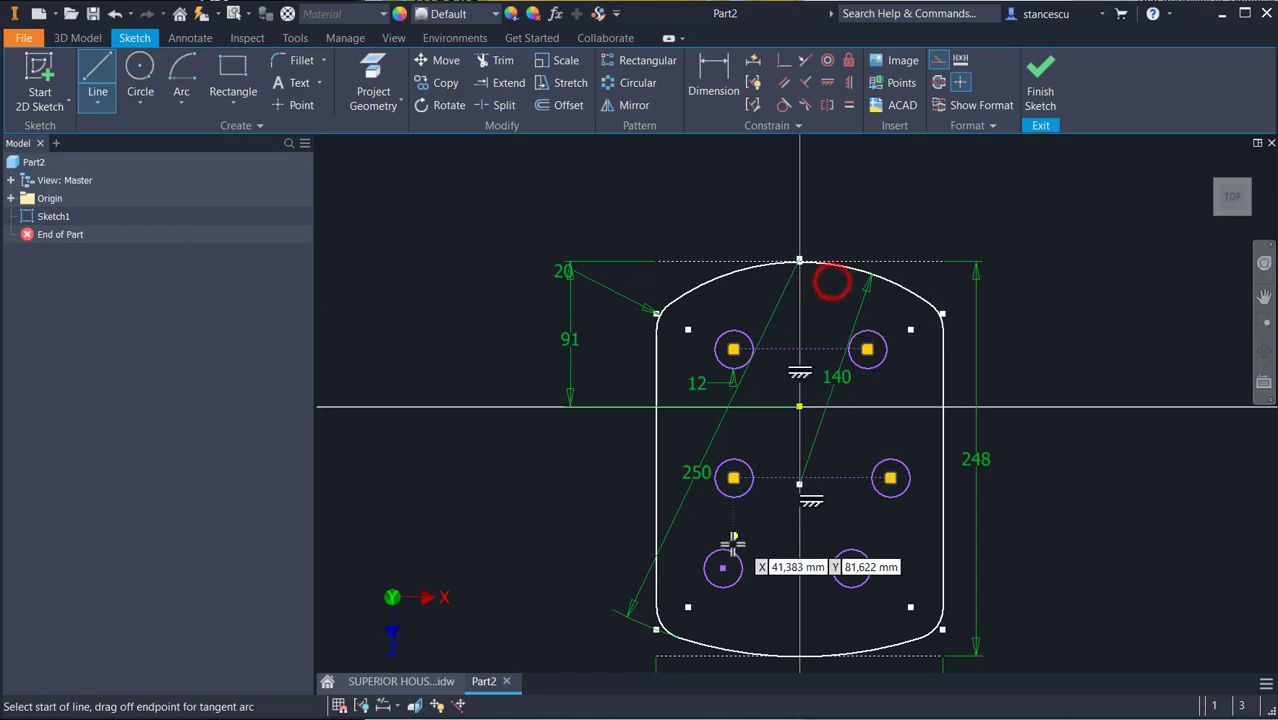
left_click(722, 568)
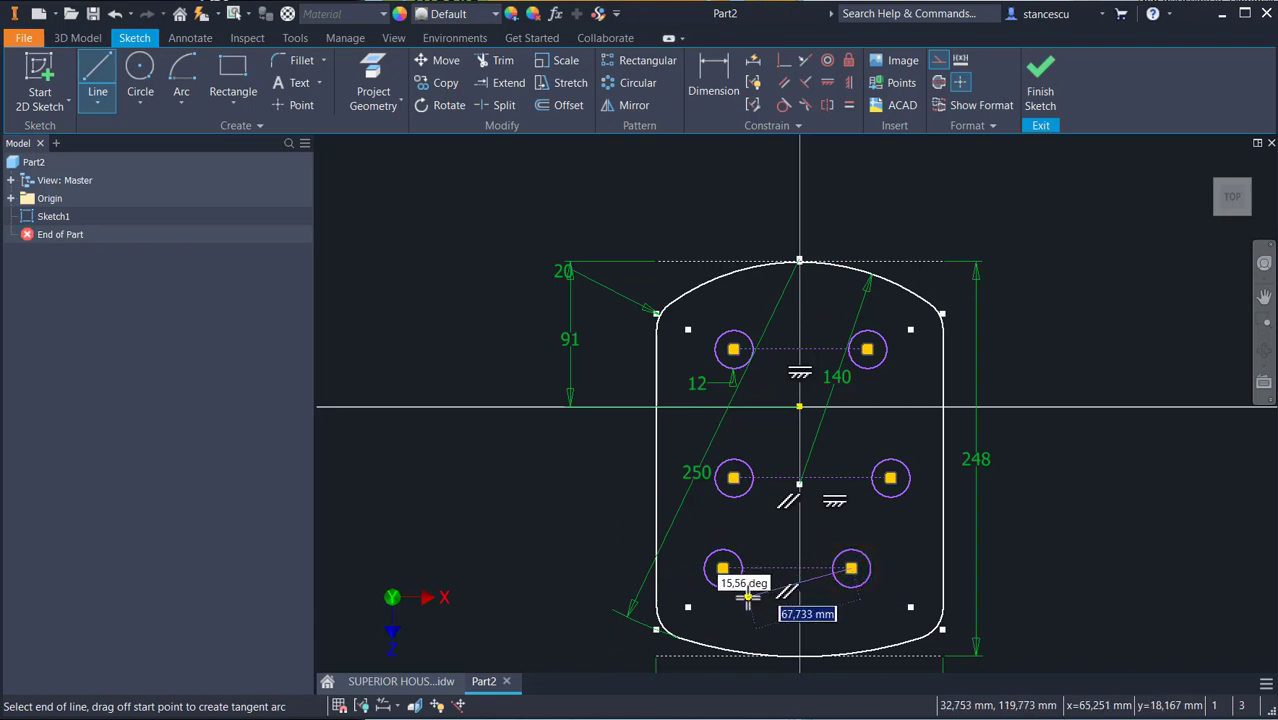
key("Escape")
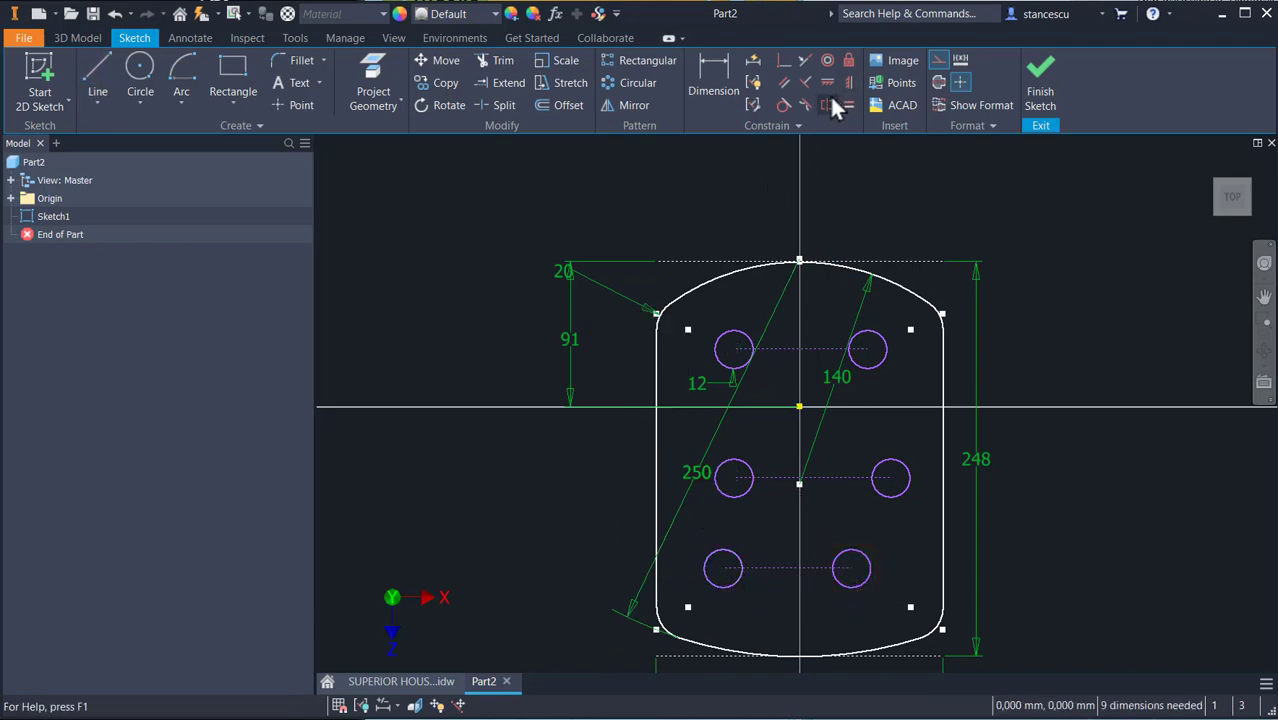
Align the midpoints of the three construction lines vertically with the sketch origin.
left_click(849, 83)
left_click(800, 349)
left_click(799, 406)
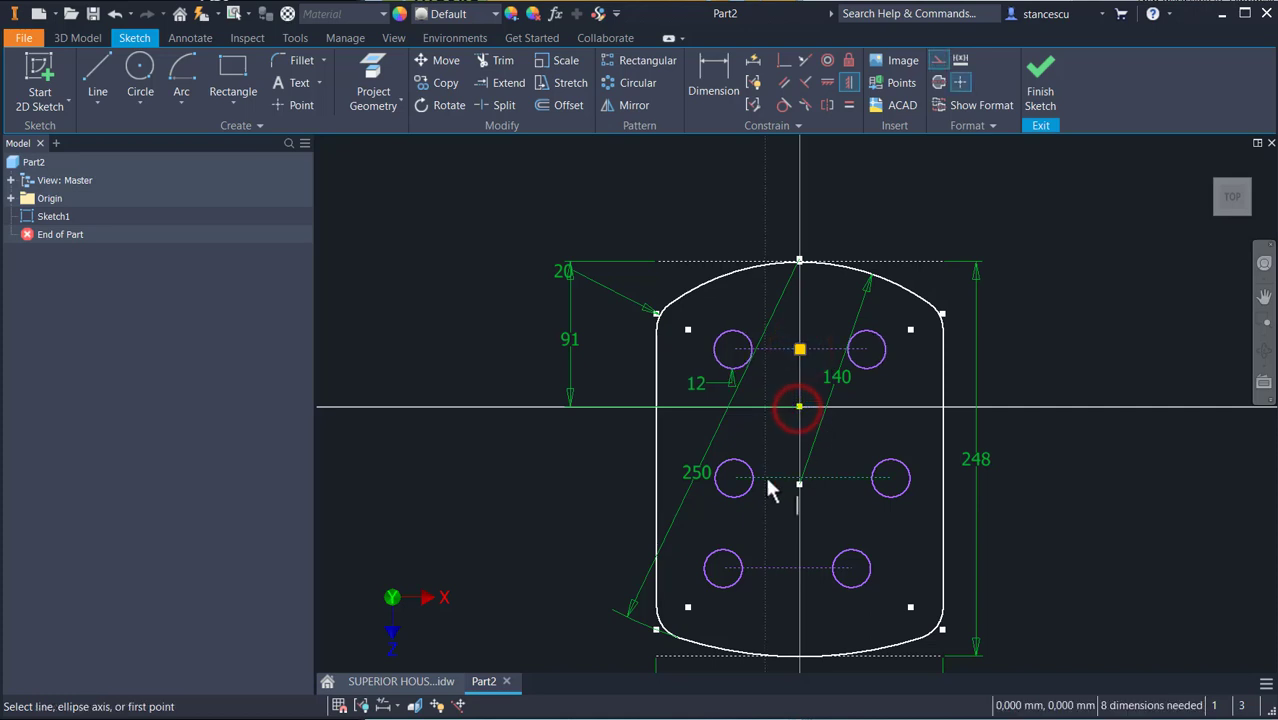
left_click(813, 478)
left_click(799, 406)
left_click(787, 567)
left_click(799, 406)
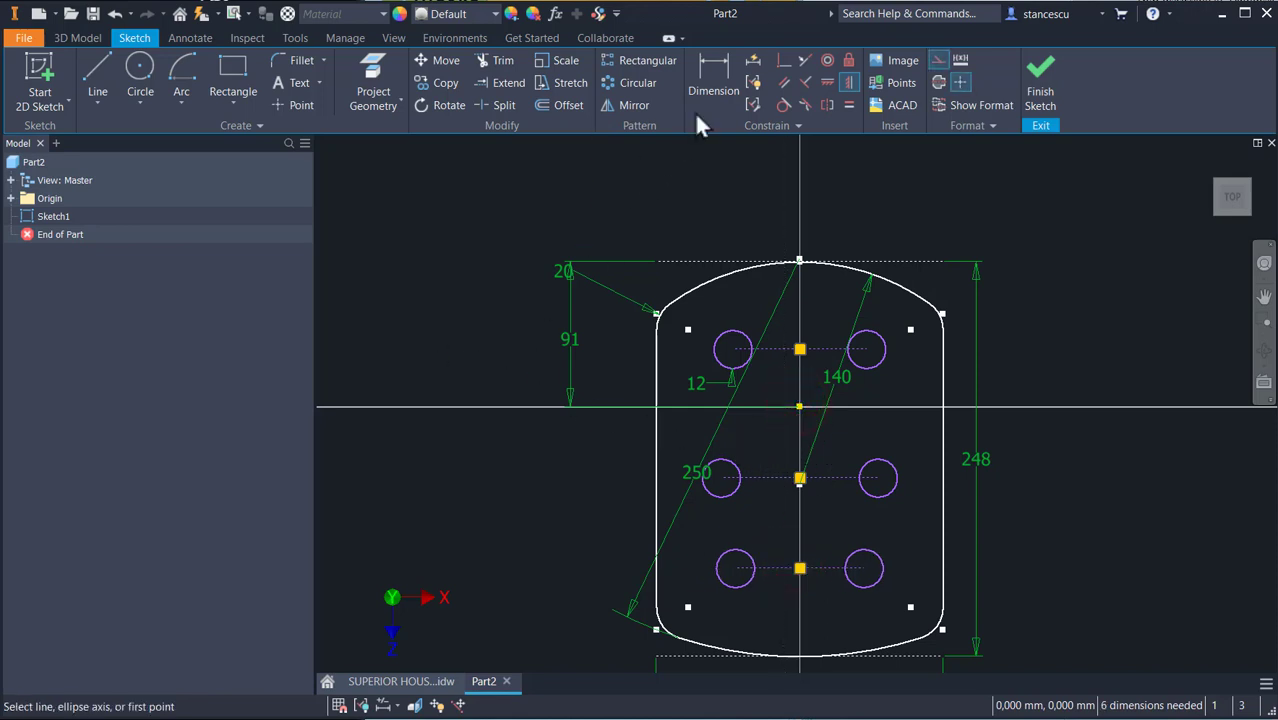
Dimension the upper row's construction line at 60 mm from the sketch origin.
left_click(711, 70)
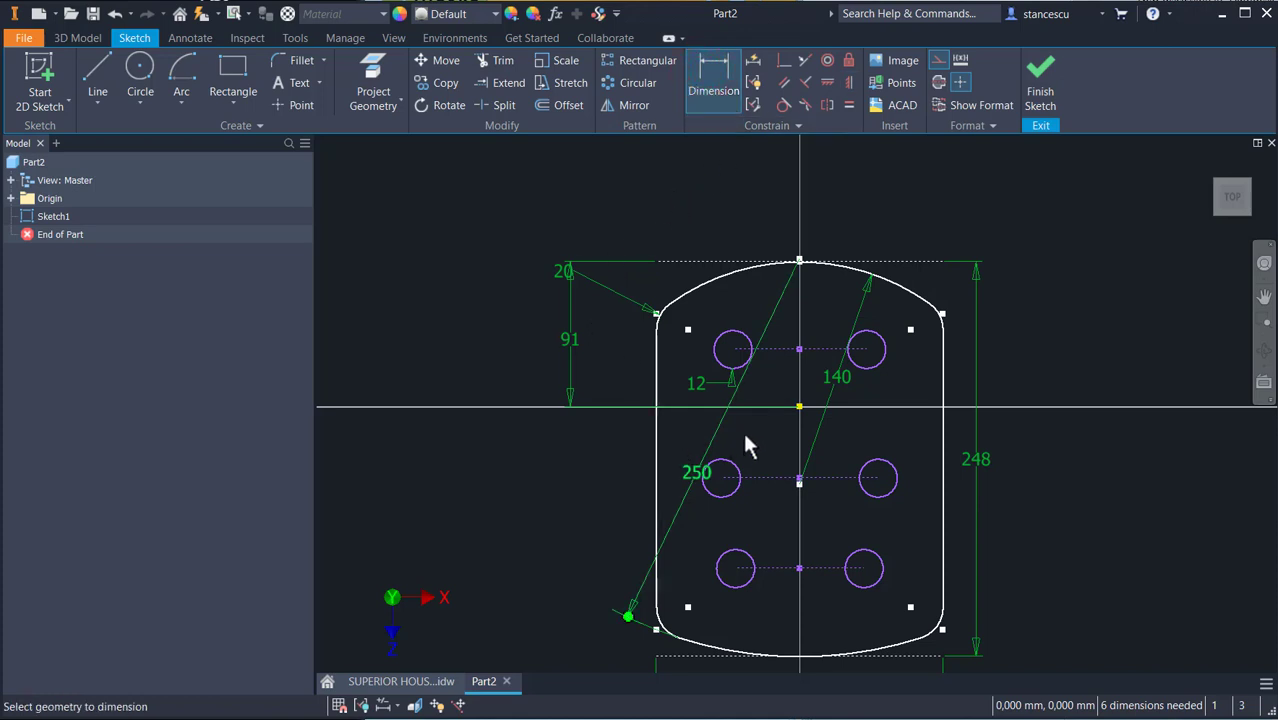
left_click(799, 406)
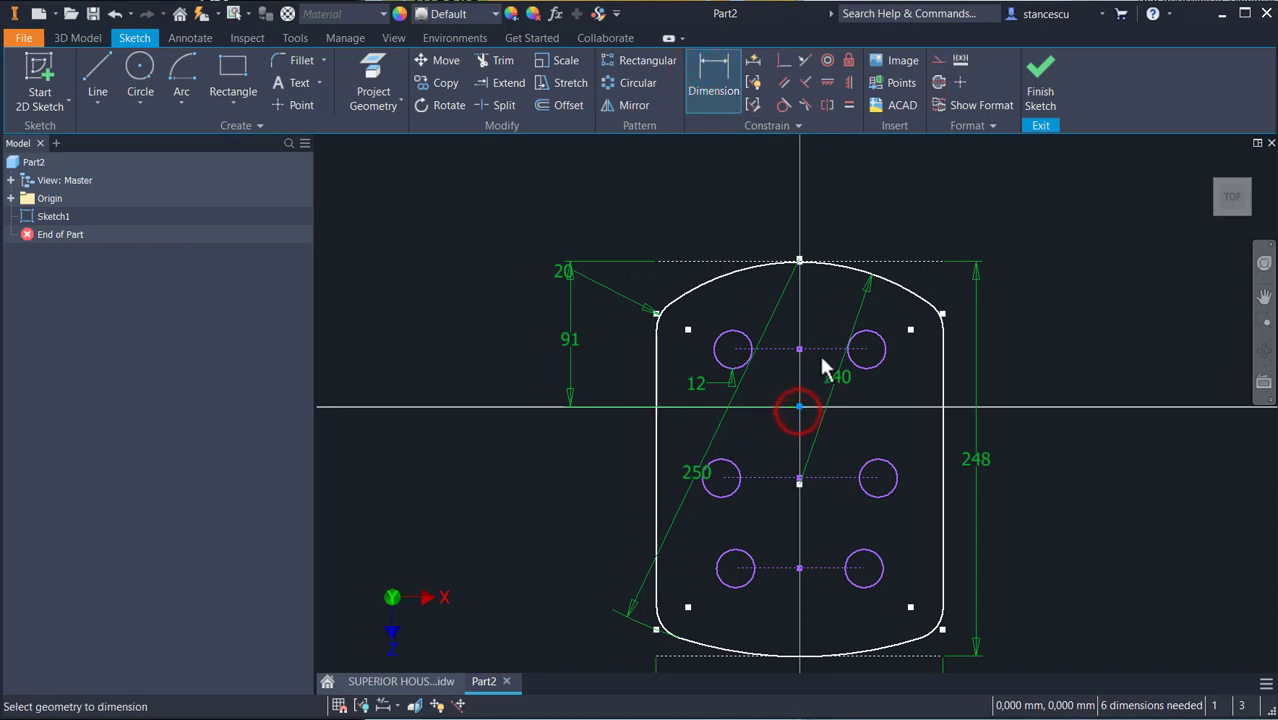
left_click(922, 368)
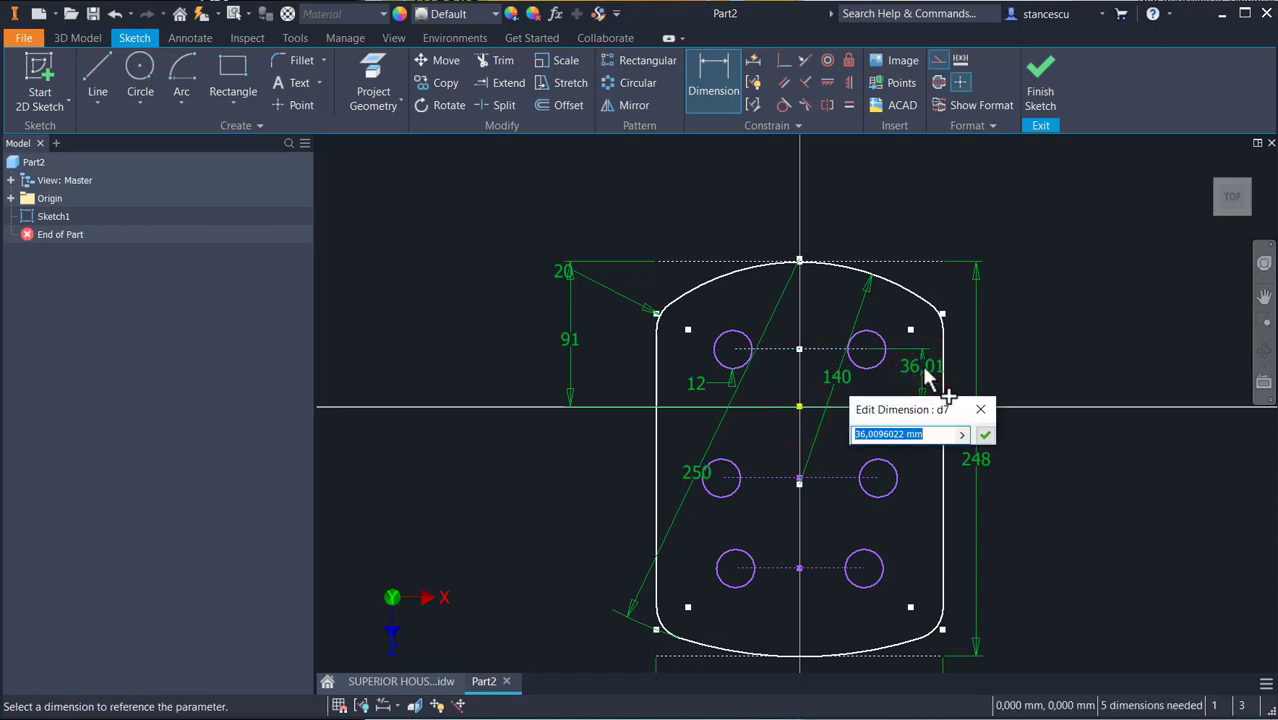
type("60")
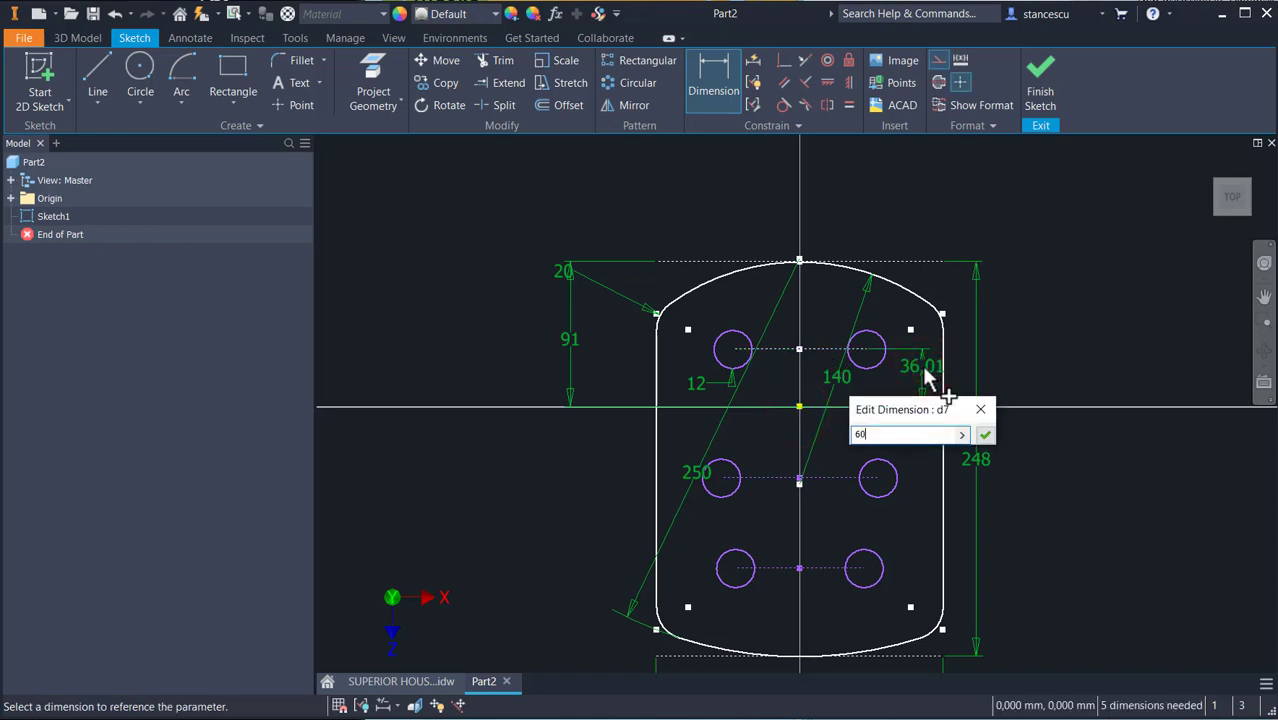
key("Return")
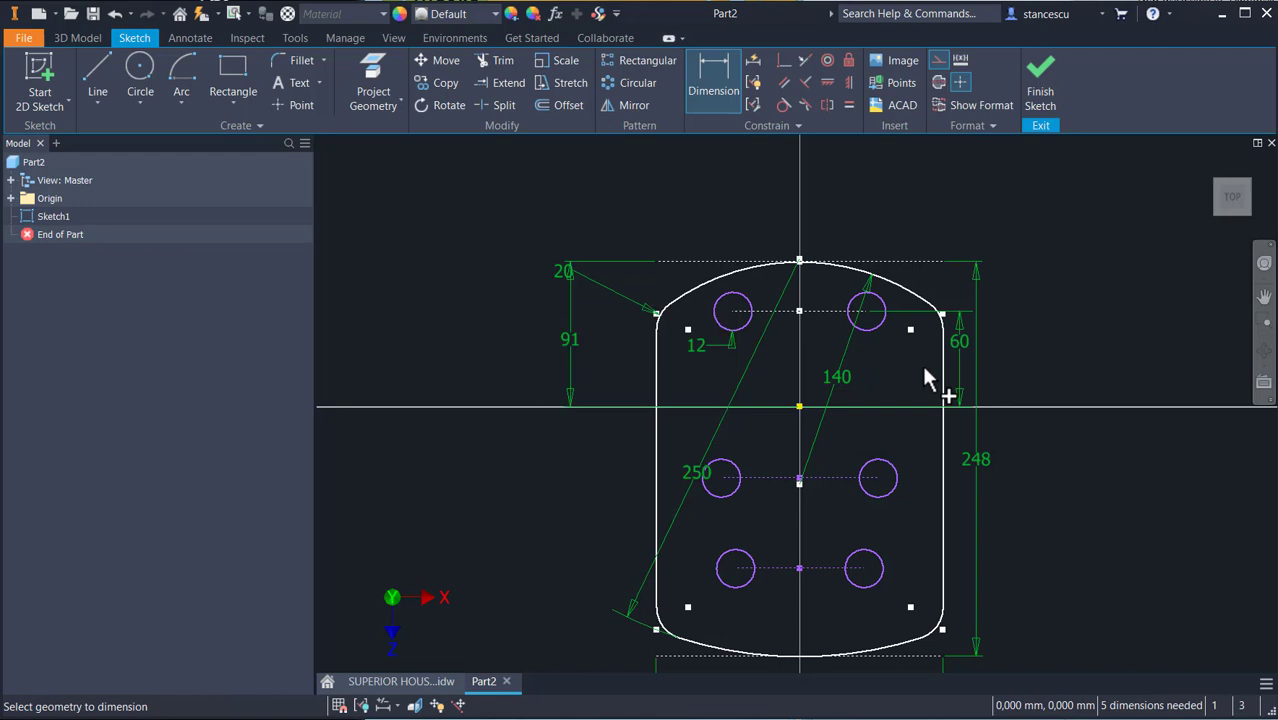
Dimension the middle row's construction line at 42 mm from the sketch origin.
left_click(841, 475)
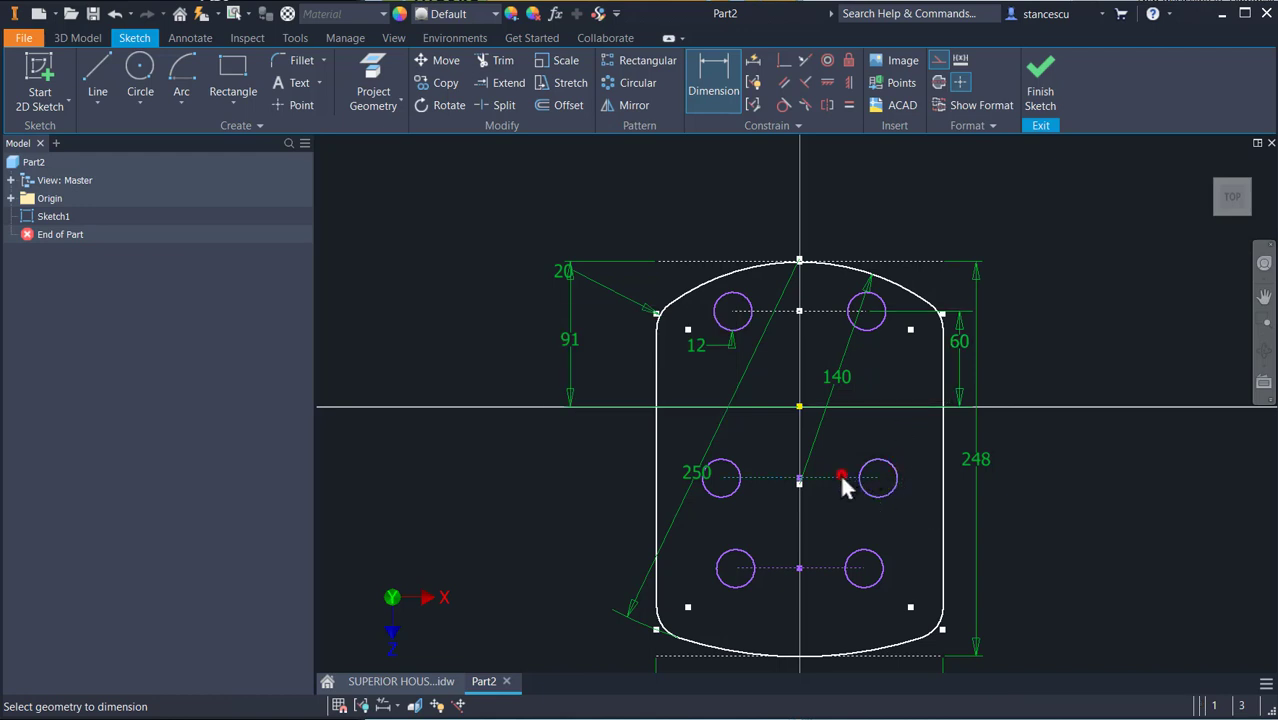
left_click(799, 406)
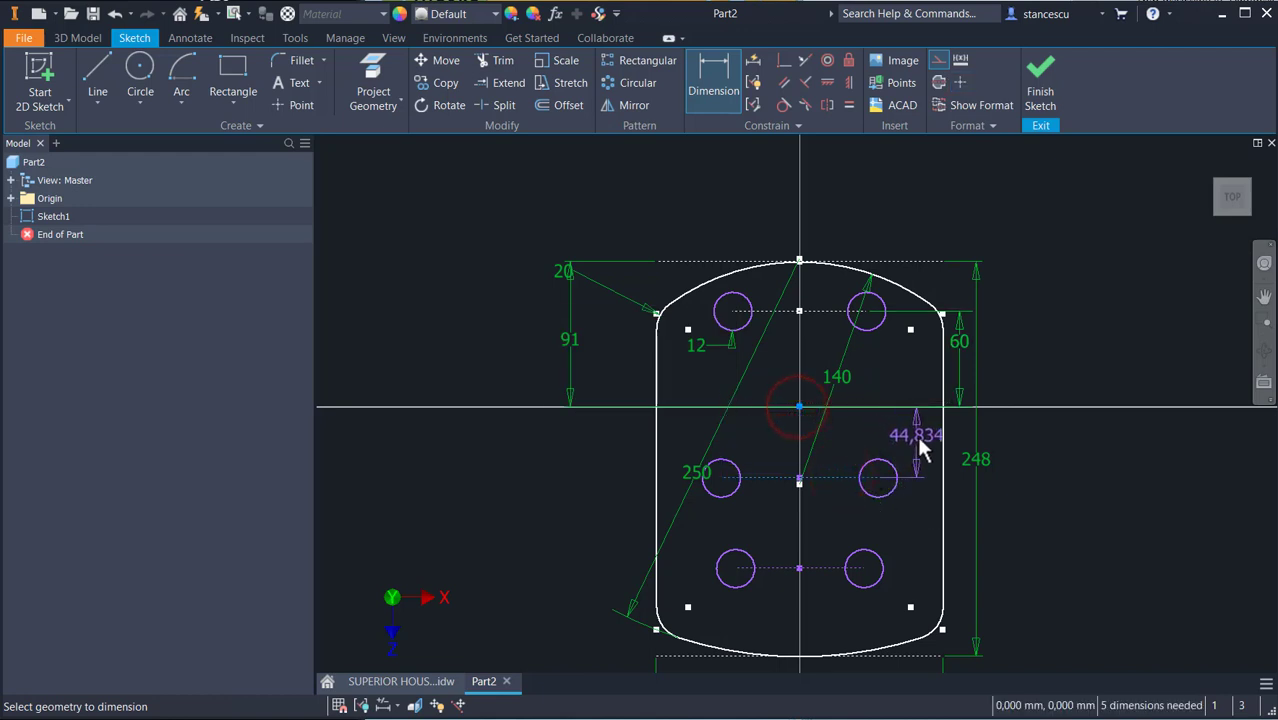
left_click(921, 448)
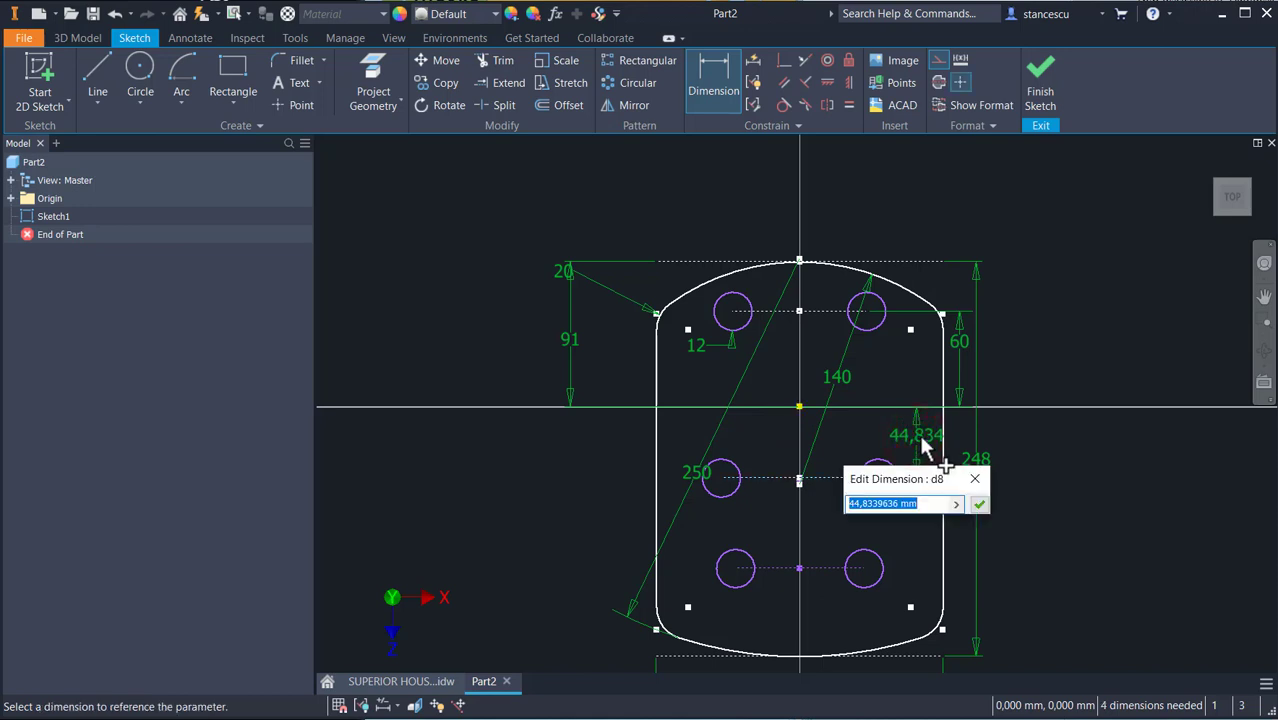
type("42")
key("Return")
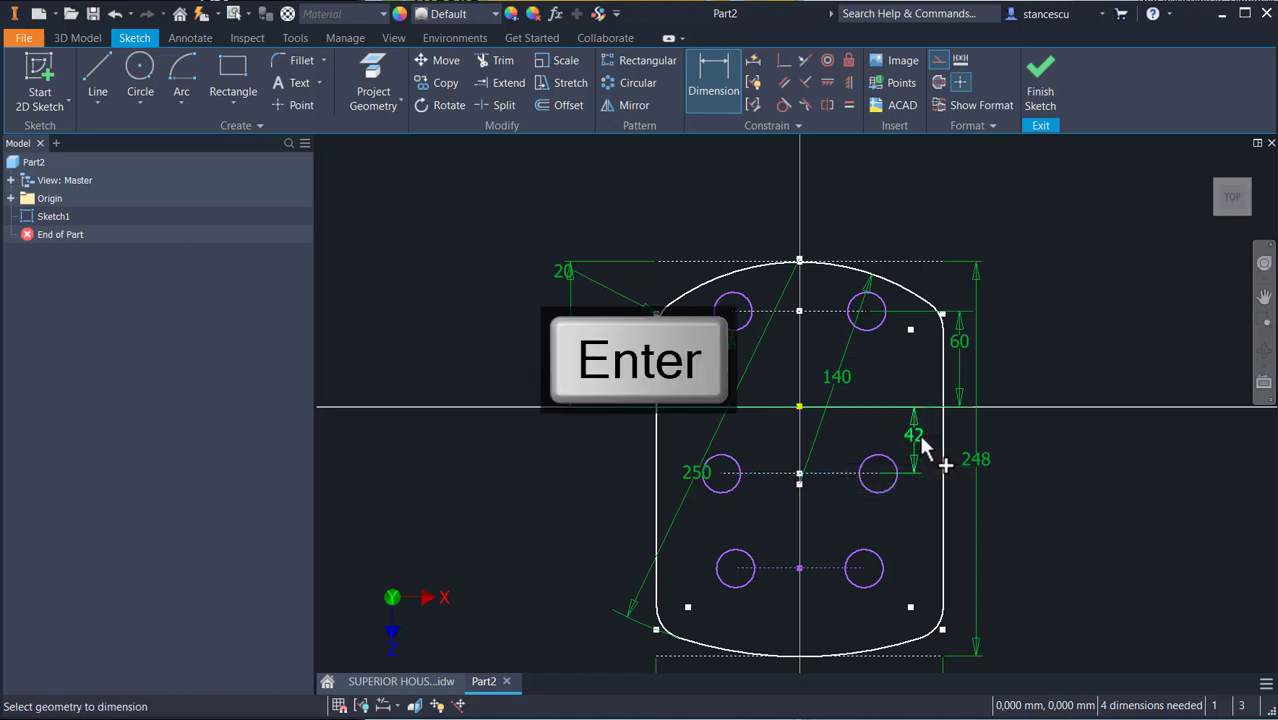
Dimension the distance between the middle and lower construction lines as 94 mm.
left_click(822, 568)
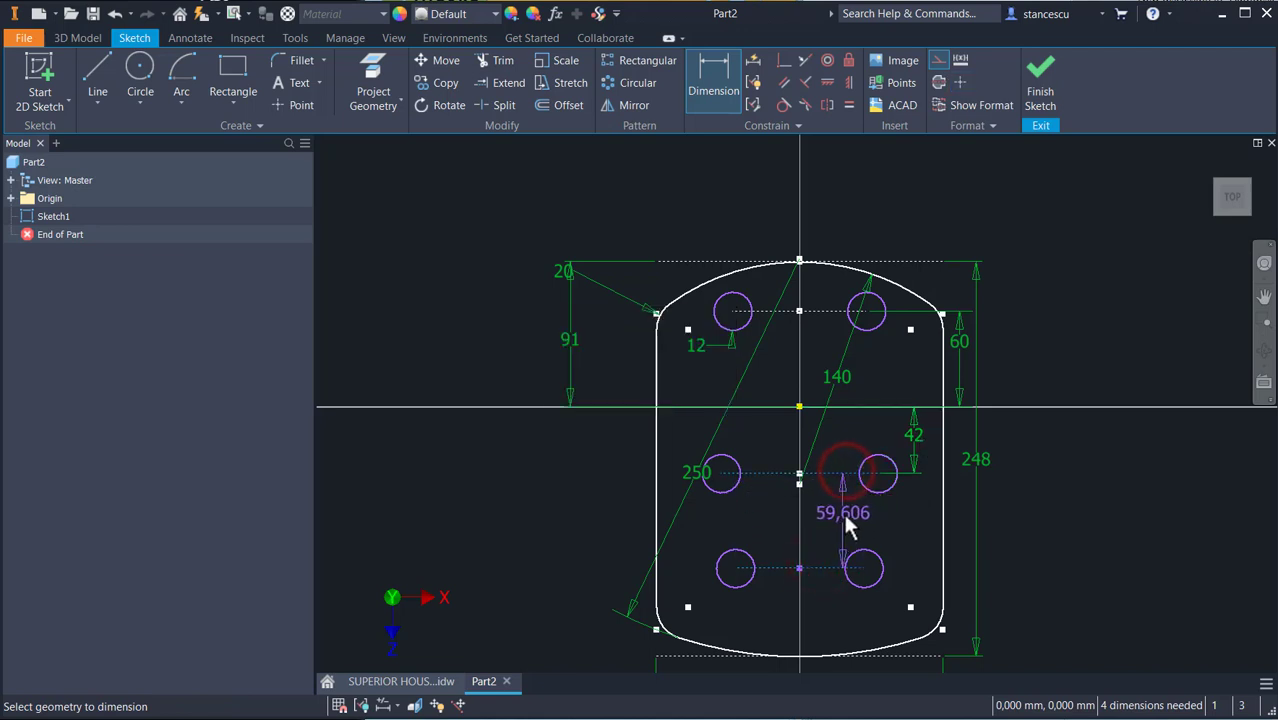
left_click(907, 541)
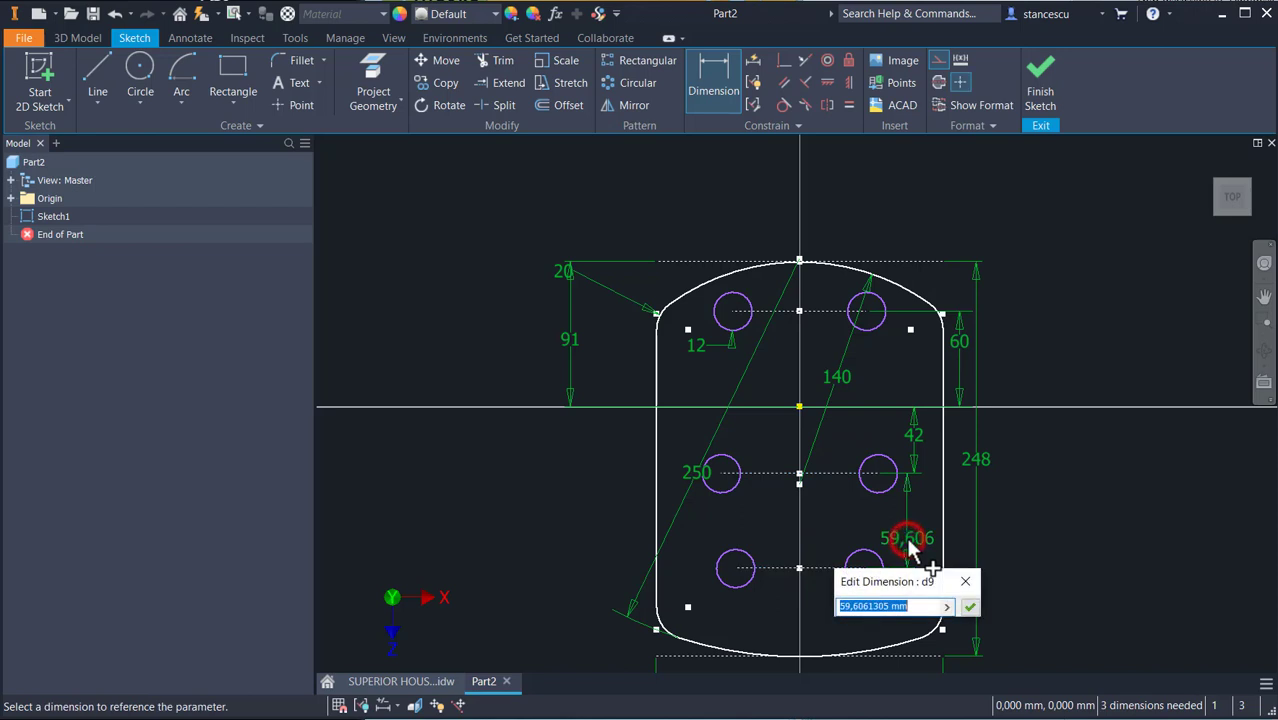
type("94")
key("Return")
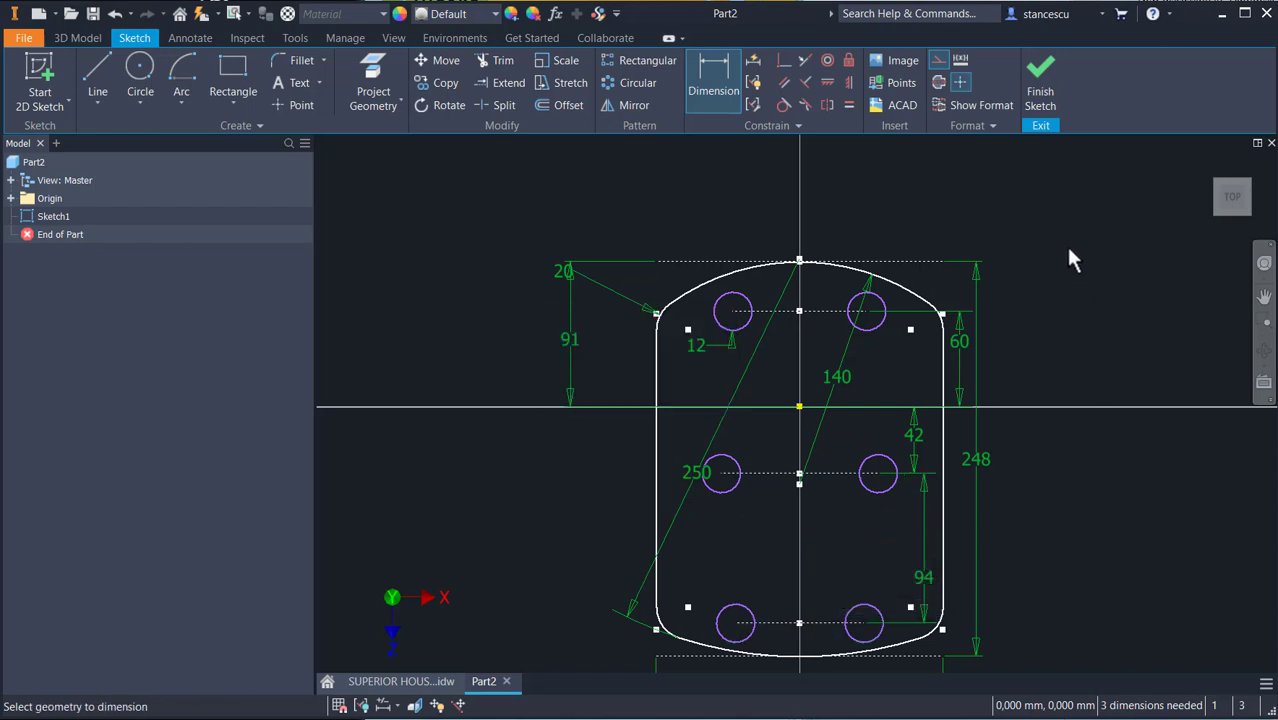
Dimension the upper construction line's length as 128 mm to set the spacing between the upper two circles.
left_click(826, 312)
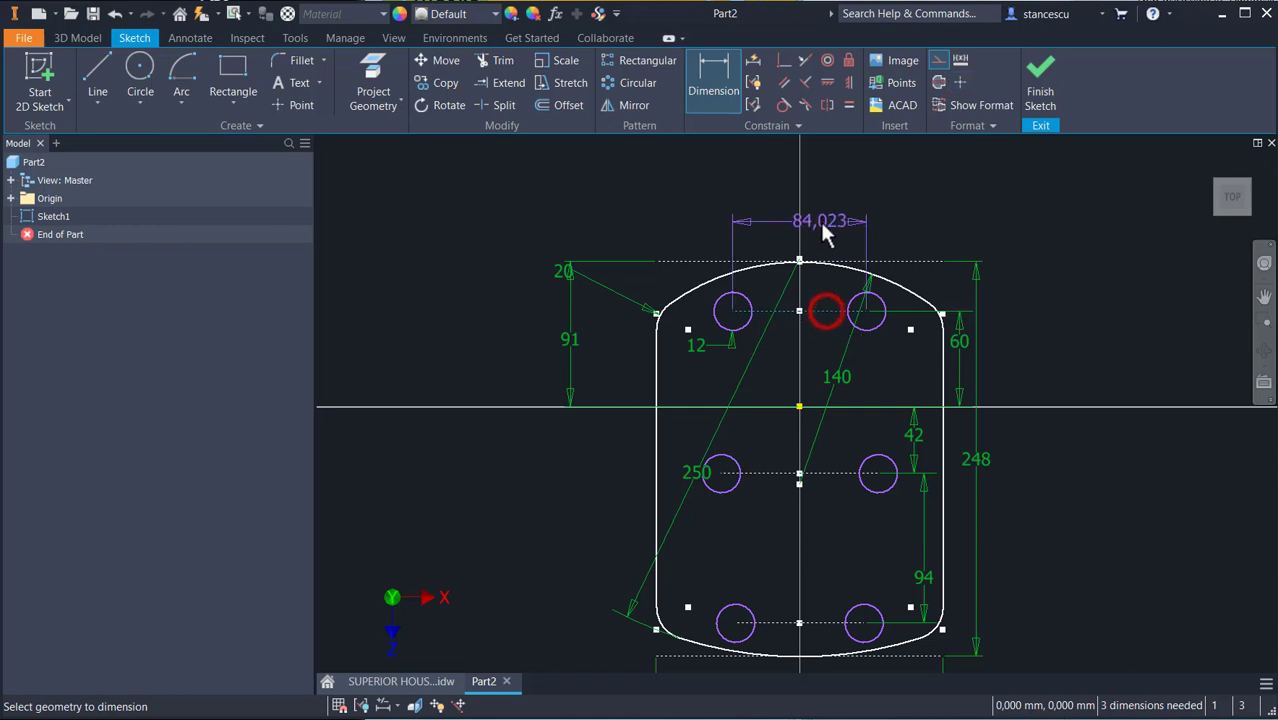
left_click(819, 219)
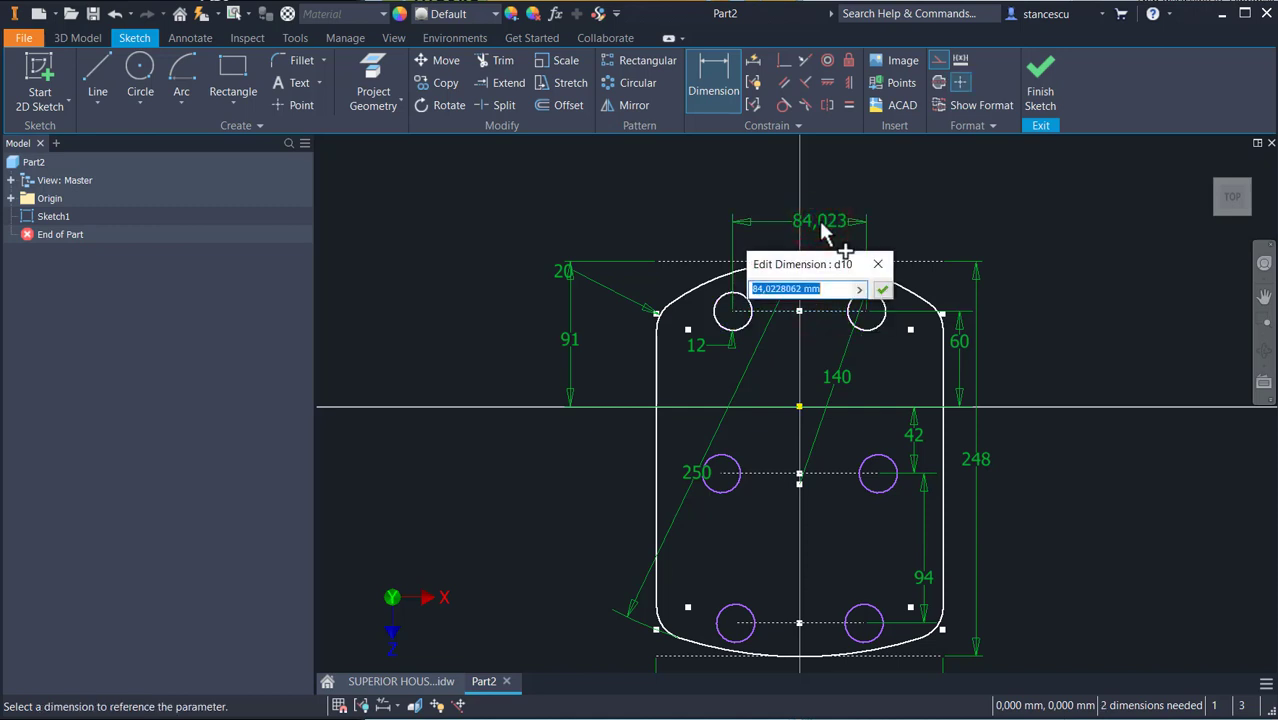
type("128")
key("Return")
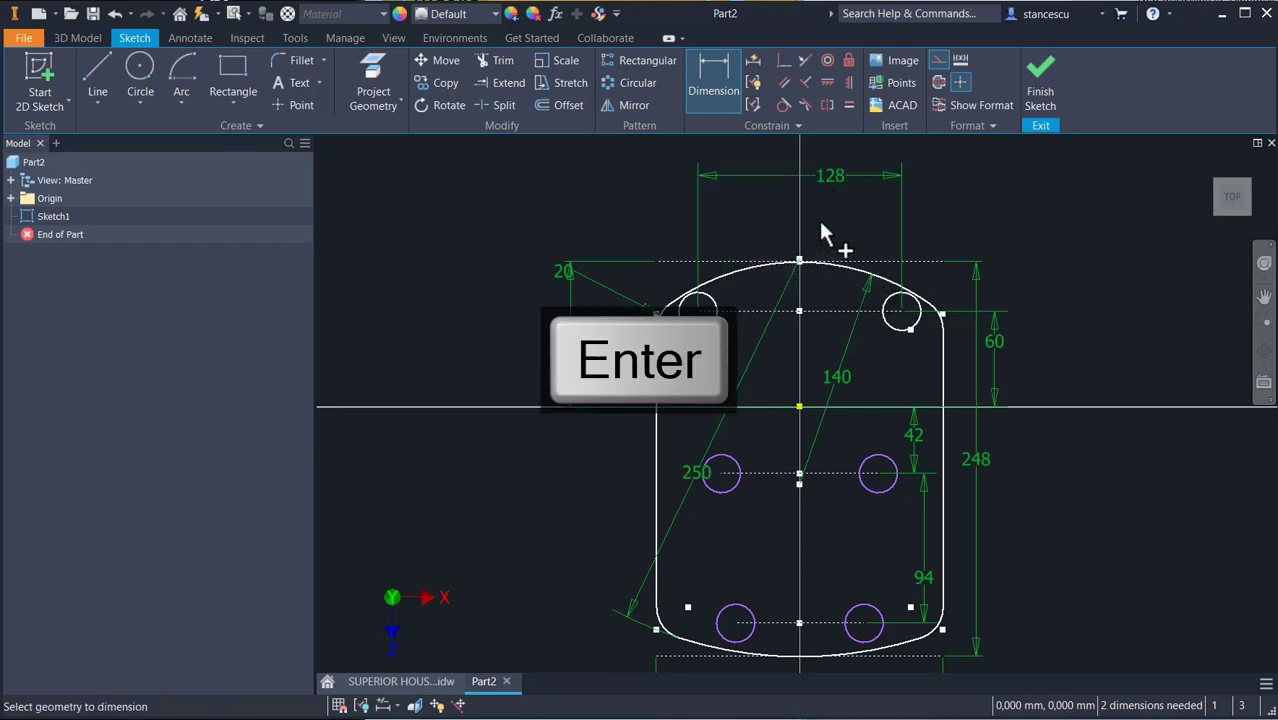
Dimension the middle construction line's length as 156 mm to set the spacing between the middle two circles.
left_click(765, 478)
left_click(765, 428)
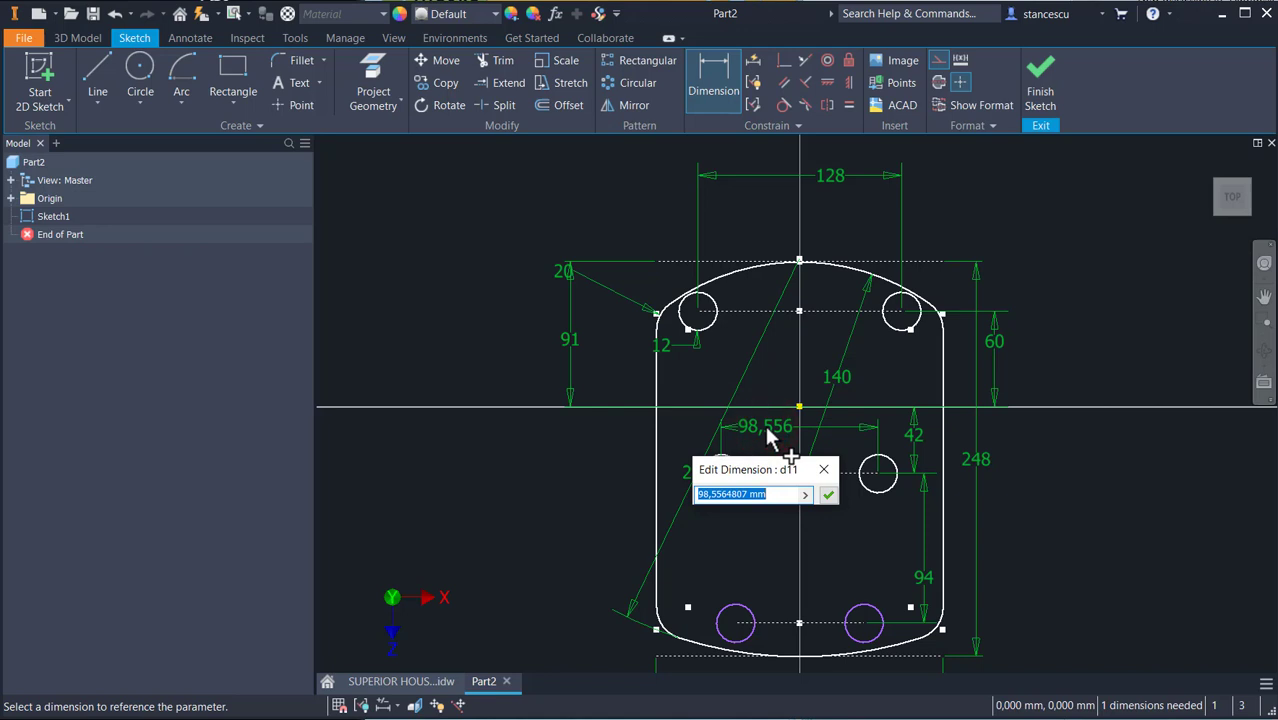
type("156")
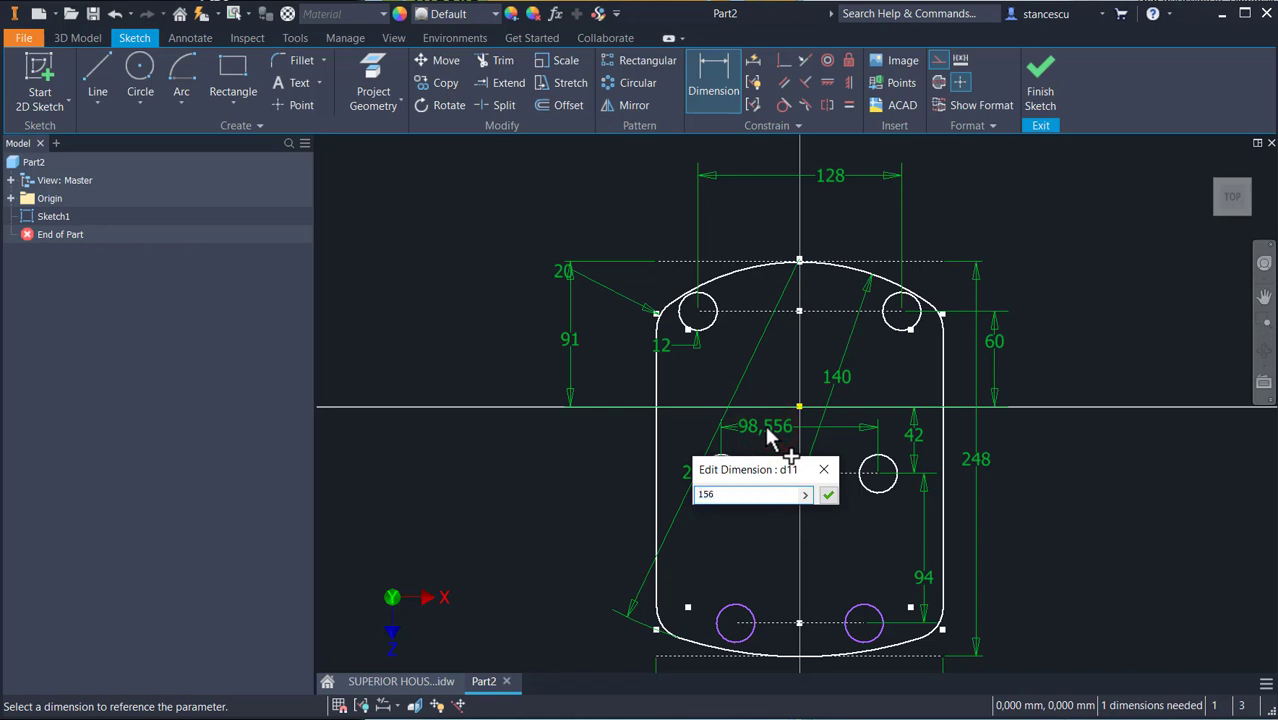
key("Return")
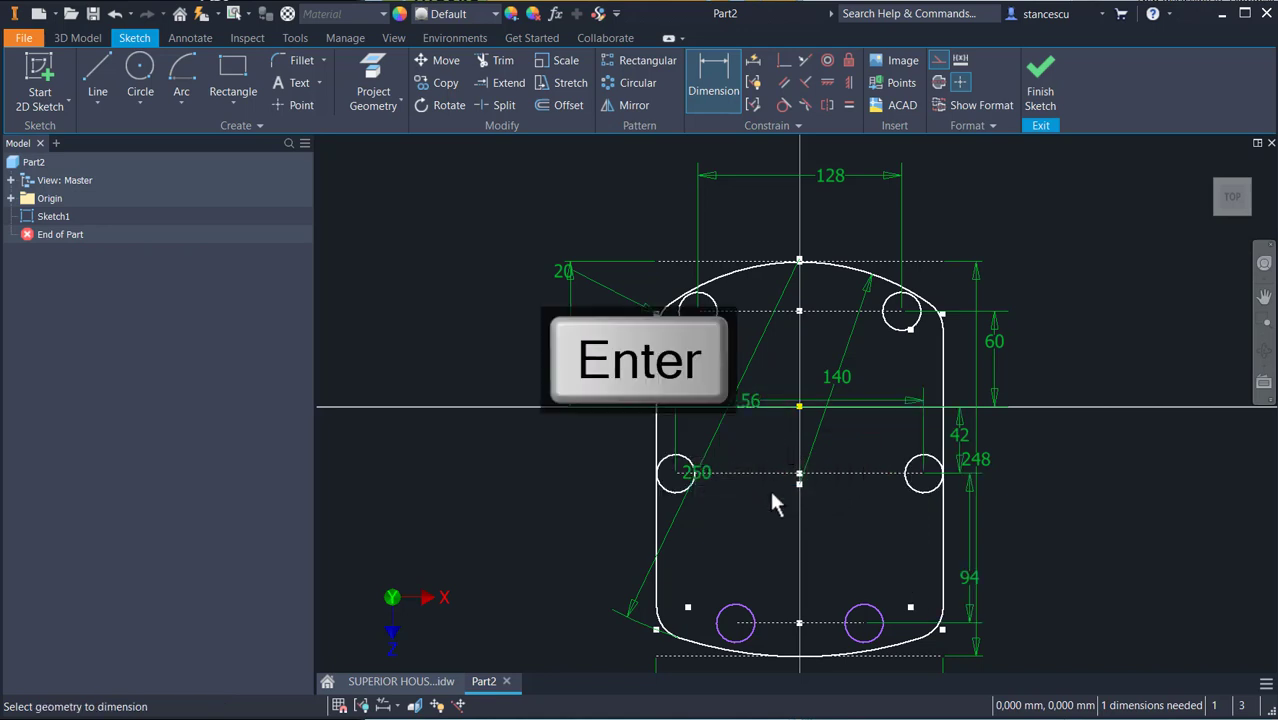
Dimension the lower construction line's length as 124 mm to set the spacing between the lower two circles.
left_click(776, 622)
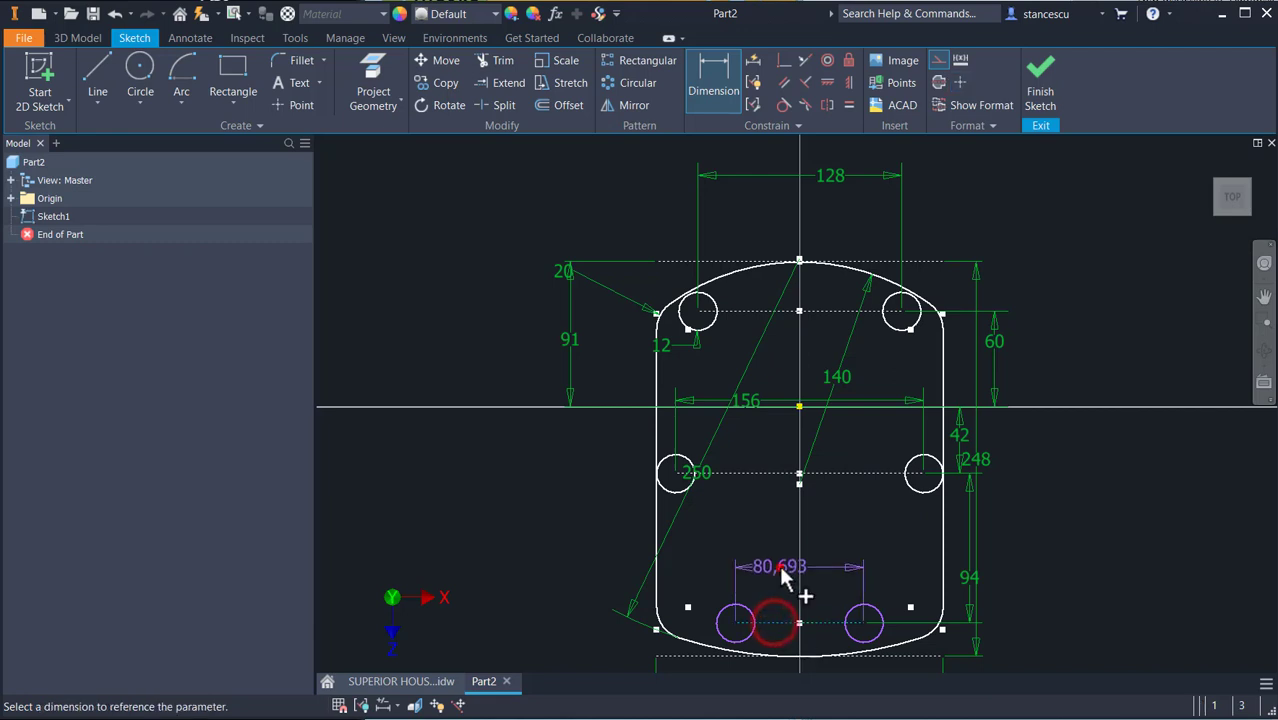
left_click(779, 566)
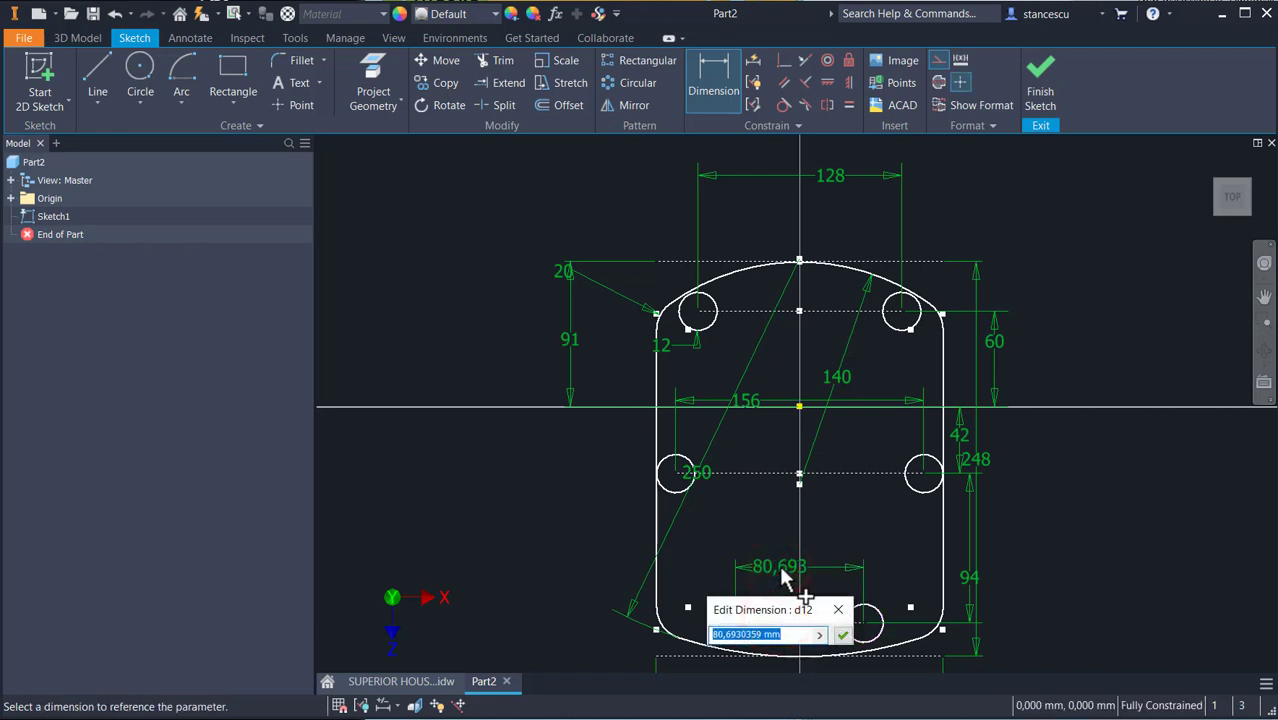
type("1")
key("Return")
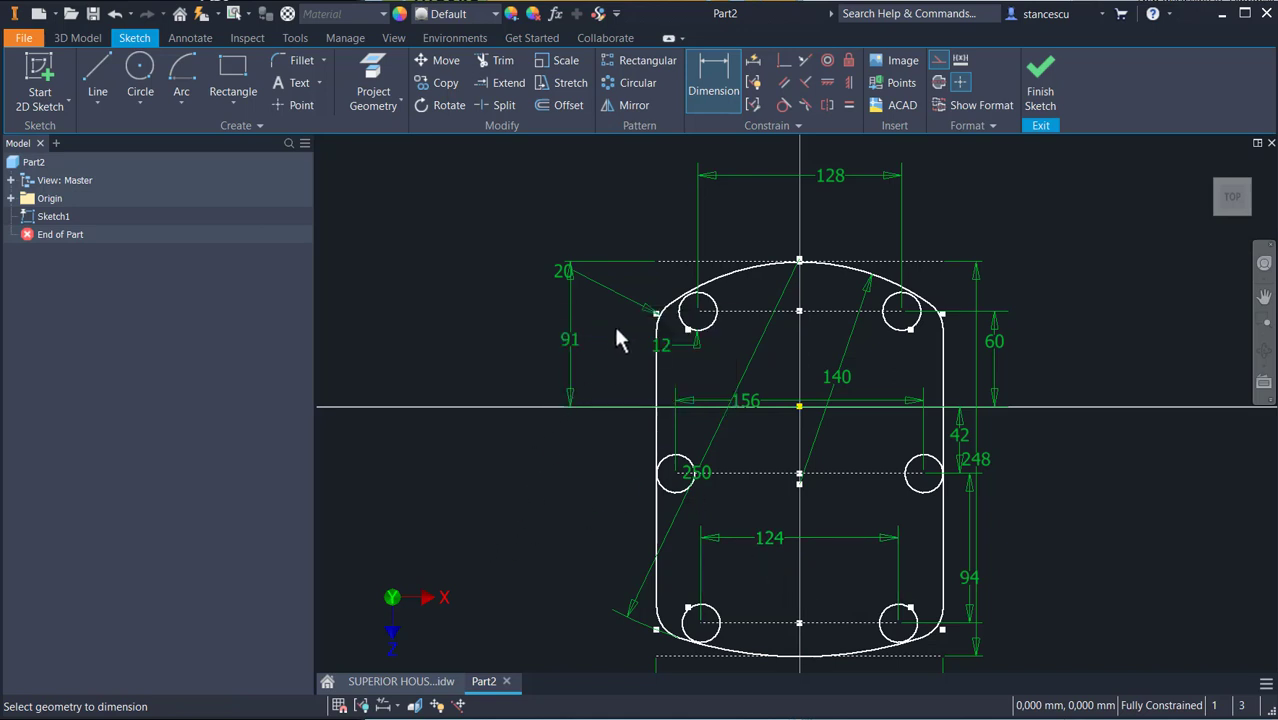
Draw a vertical construction line about 146 mm long just inside the outline's left edge, crossing the middle-left circle.
left_click(97, 75)
scroll(699, 378, "up", 3)
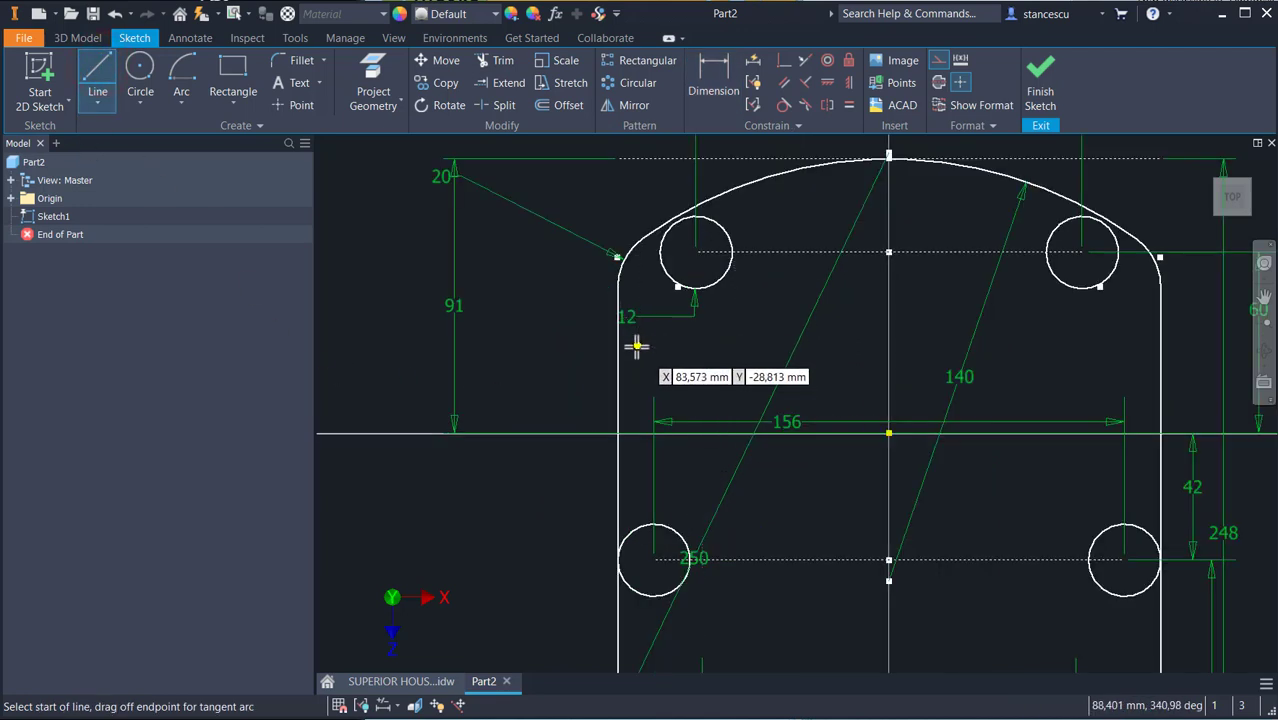
left_click(637, 346)
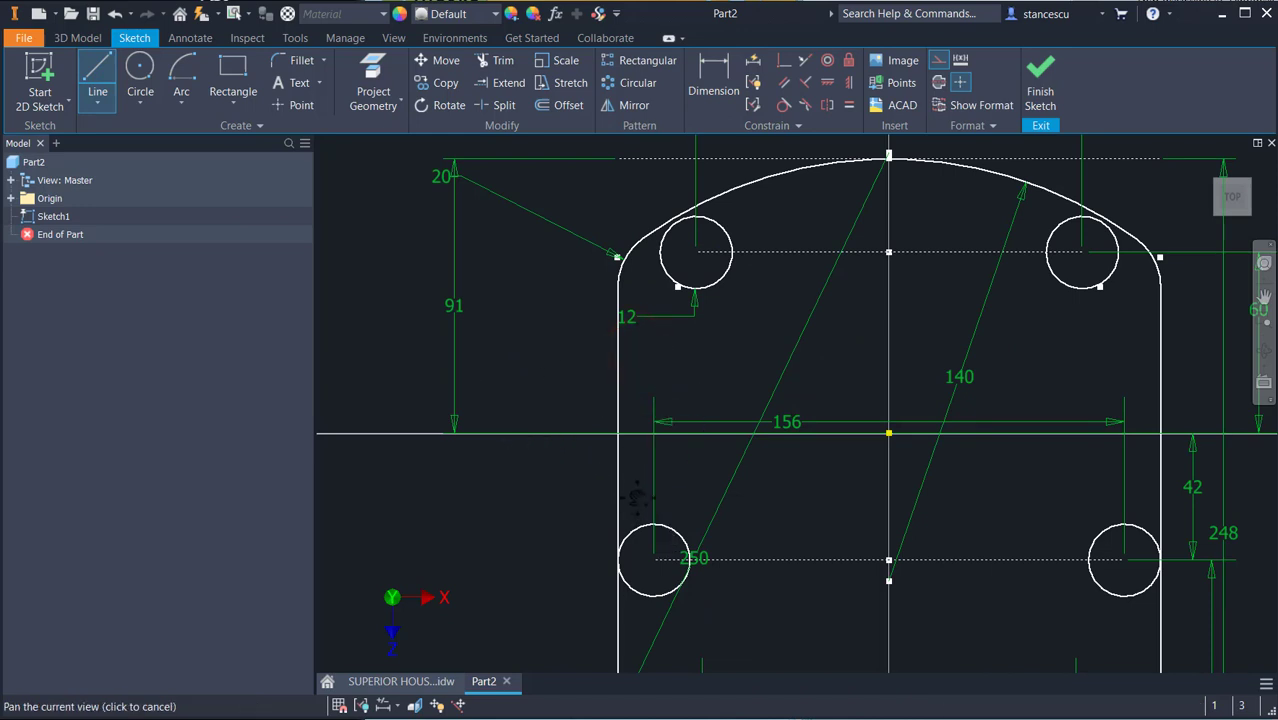
middle_click_drag(640, 503, 665, 312)
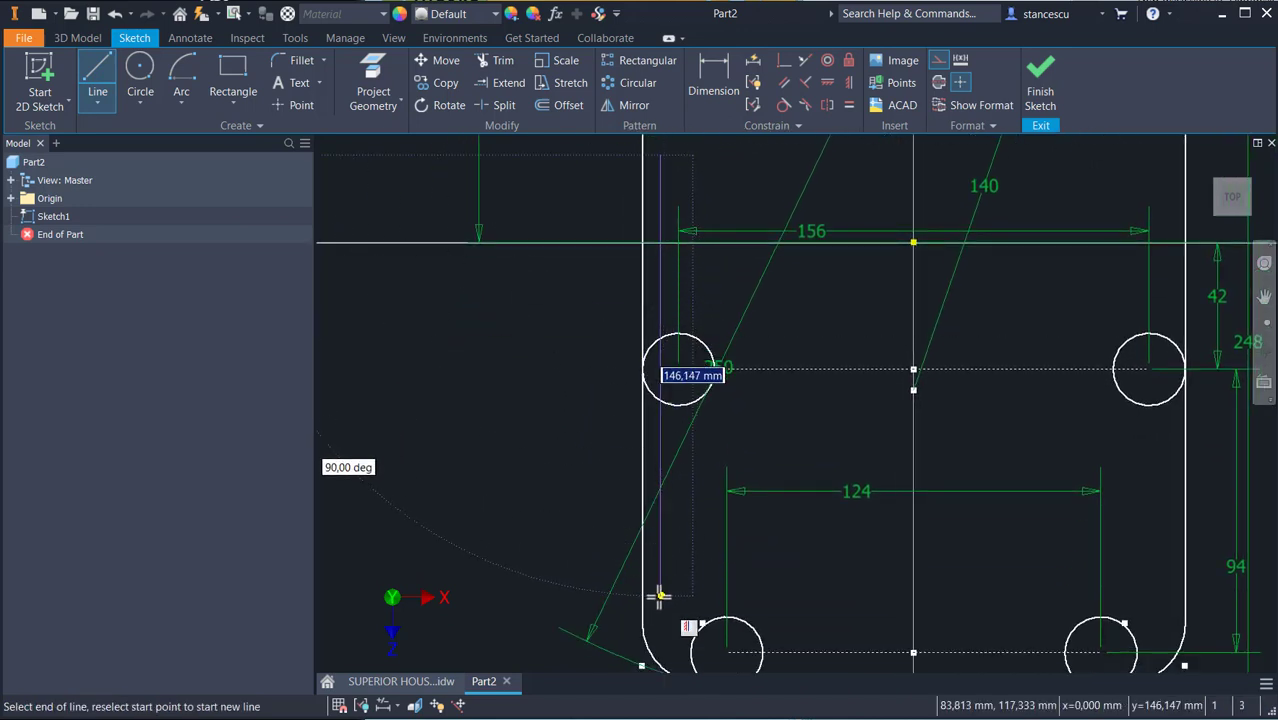
left_click(659, 596)
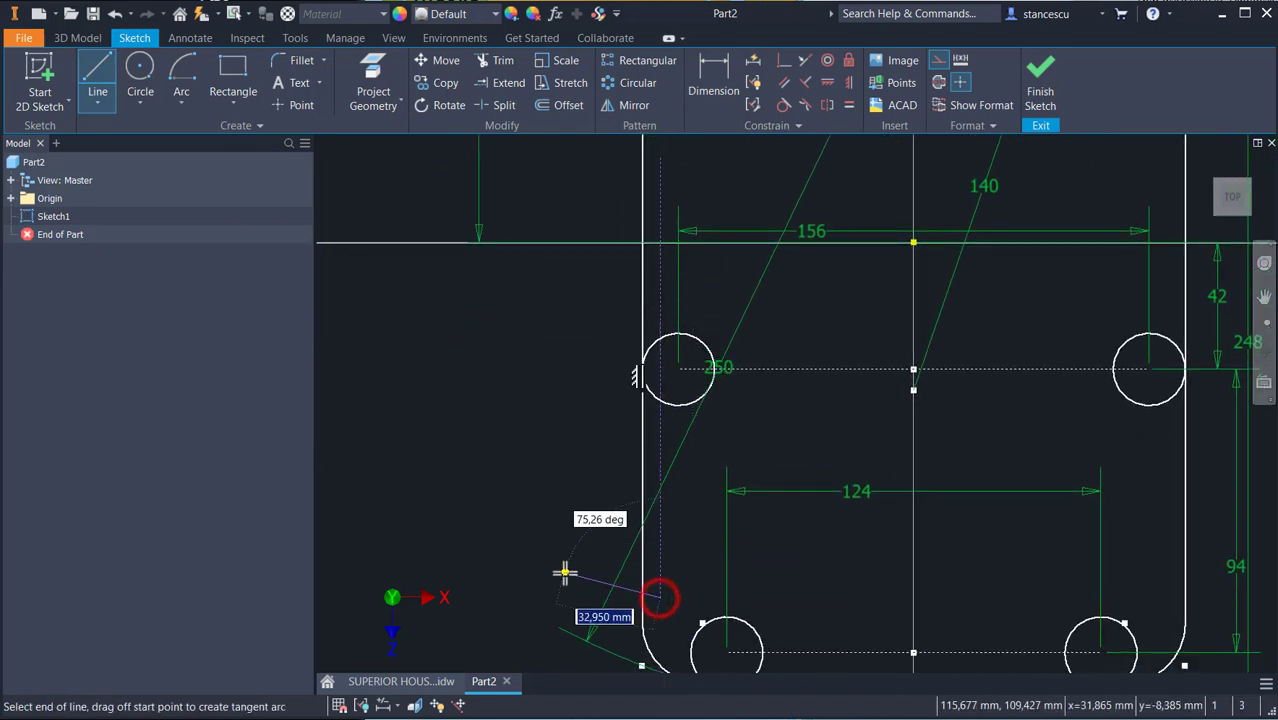
key("Escape")
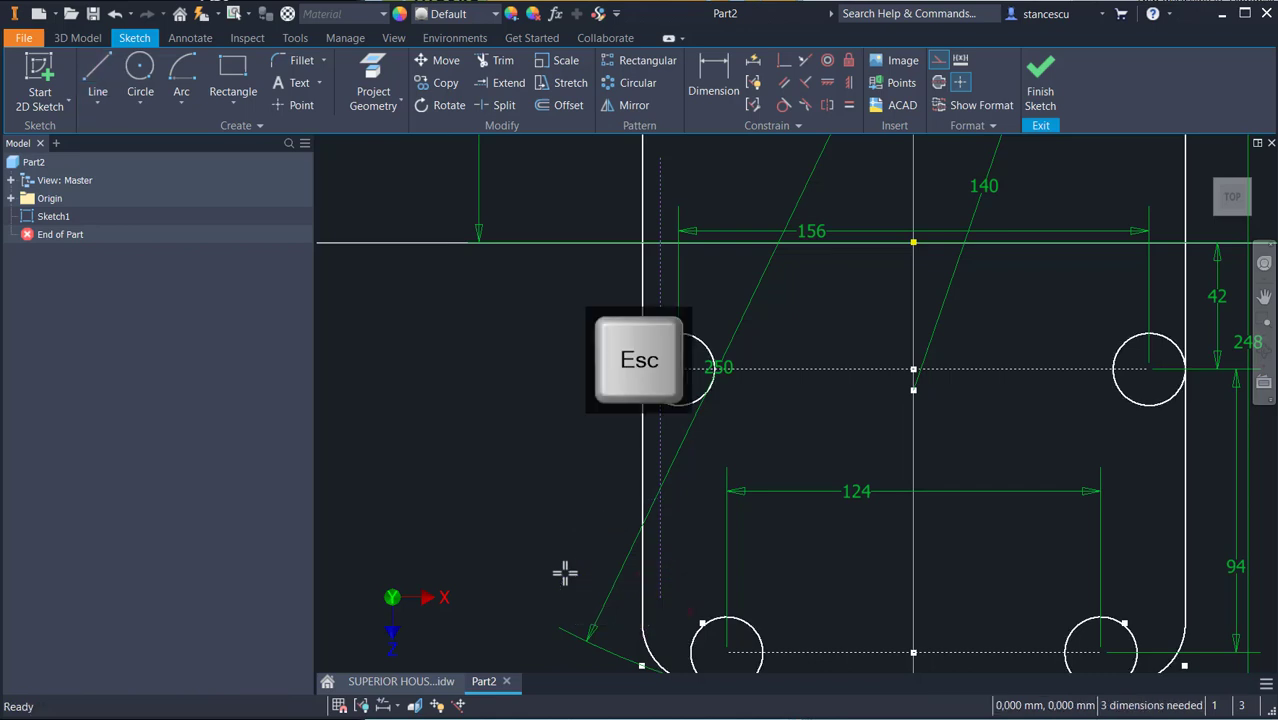
Convert the inner vertical line from construction to normal geometry and turn construction mode off.
left_click(658, 544)
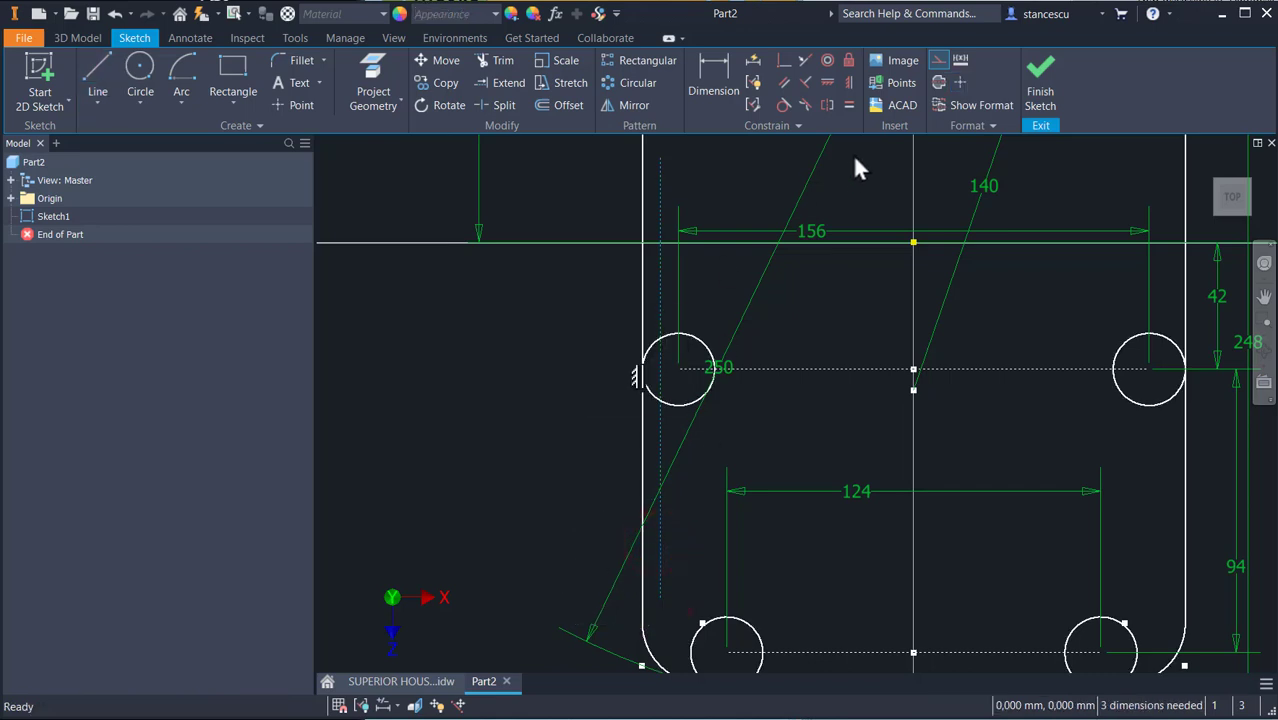
left_click(939, 59)
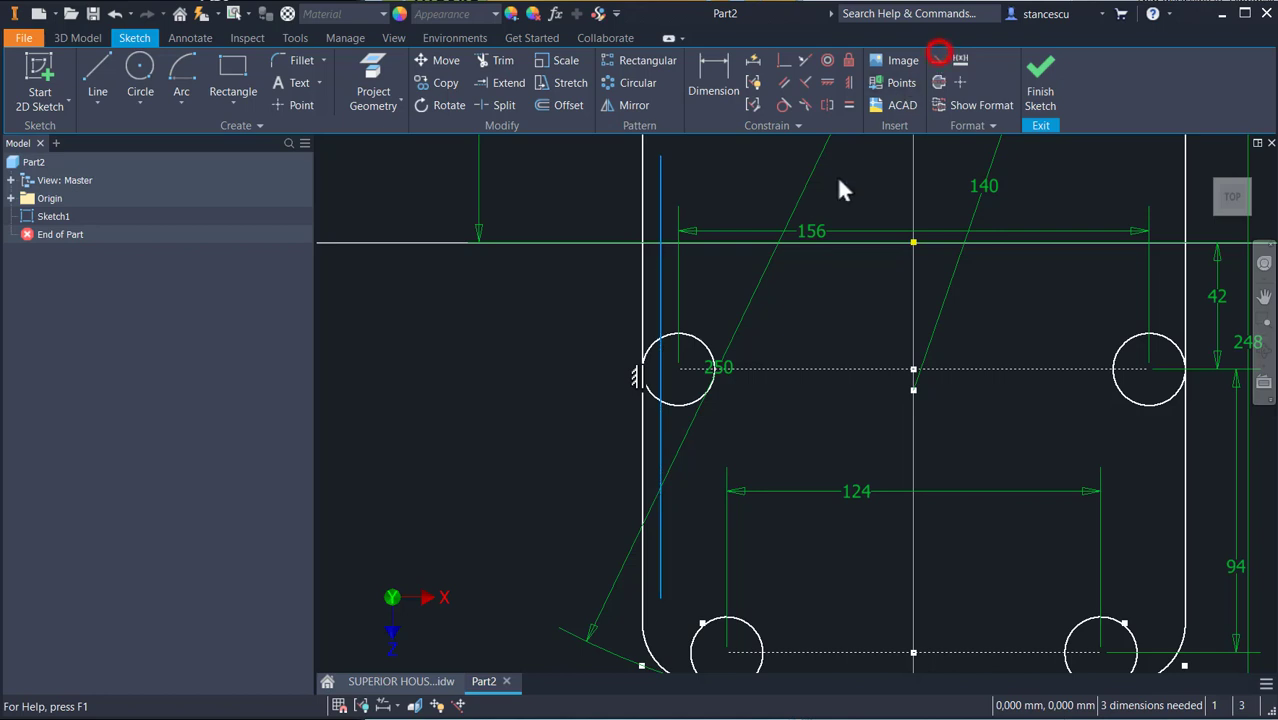
key("Escape")
left_click(746, 418)
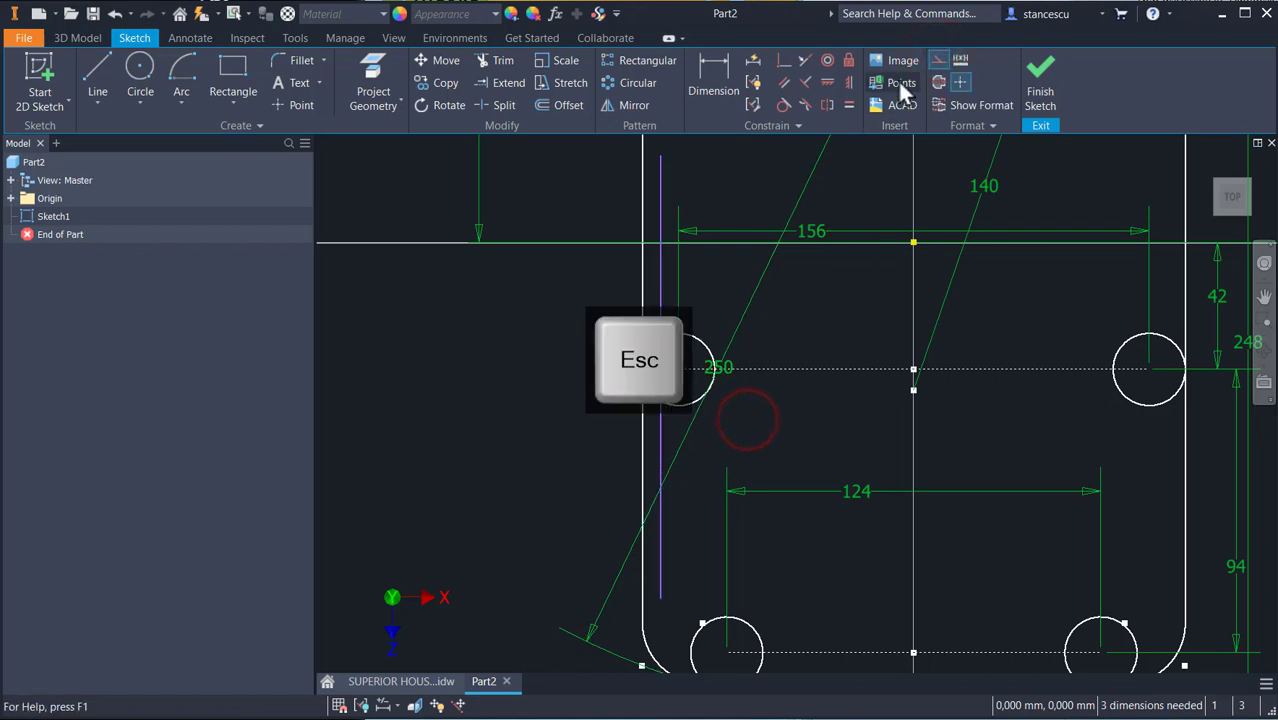
left_click(937, 58)
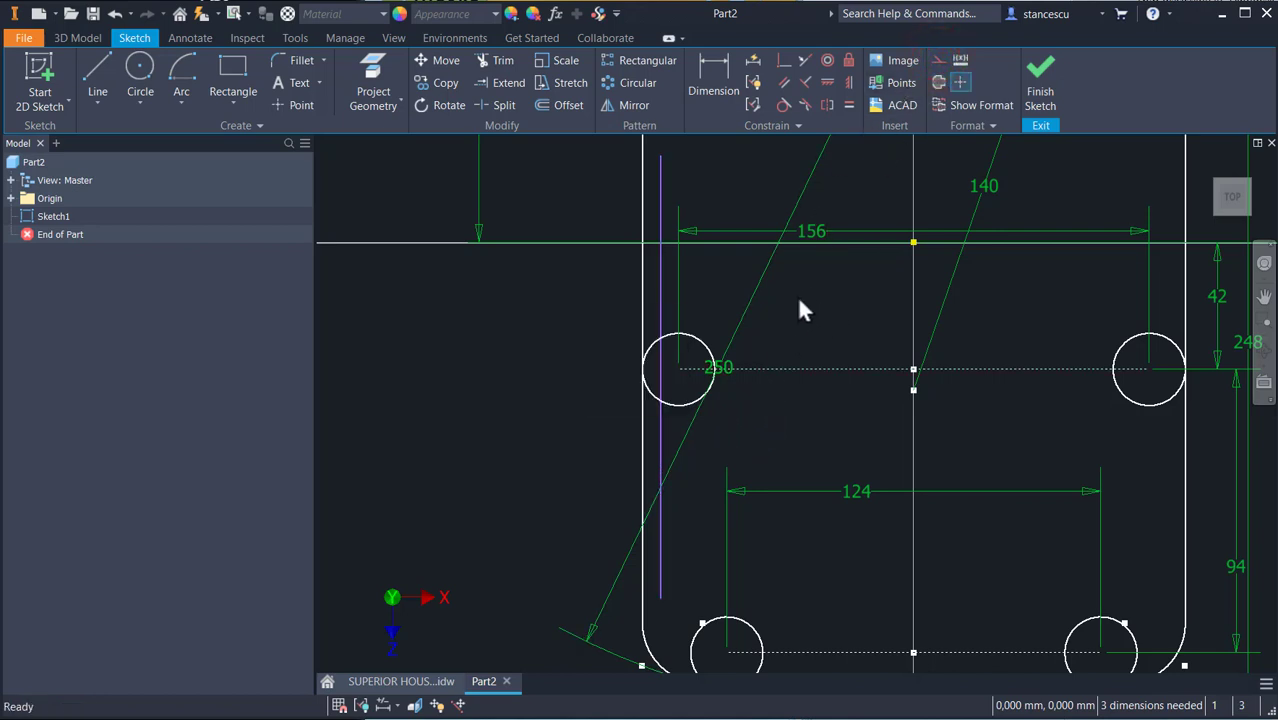
Trim the portion of the inner vertical line that lies inside the middle-left circle.
scroll(767, 407, "down", 5)
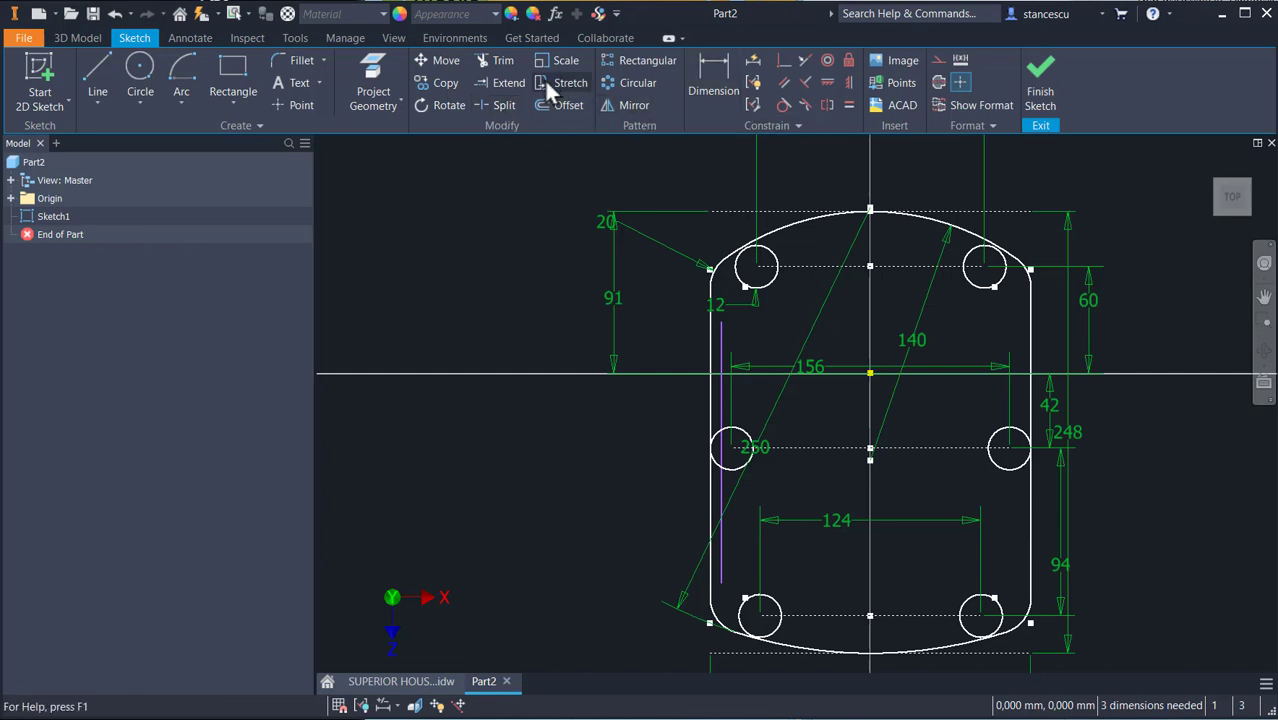
left_click(503, 62)
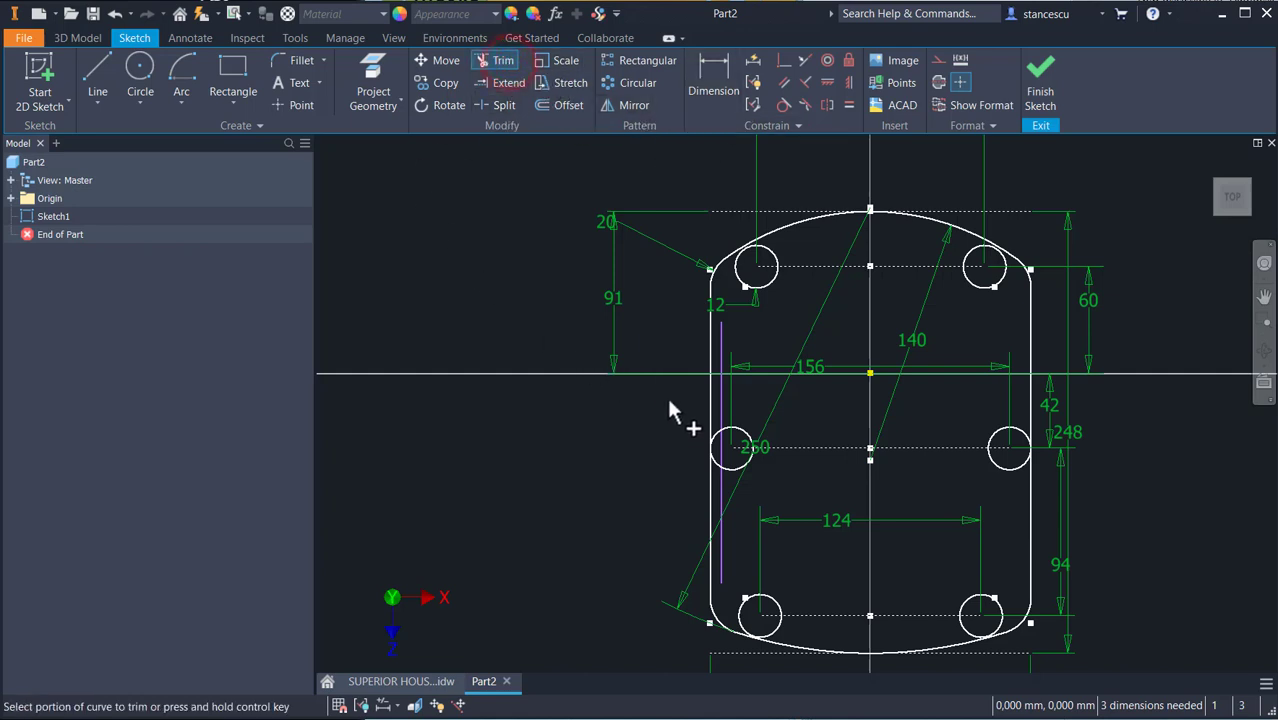
scroll(670, 408, "up", 3)
left_click(770, 490)
middle_click_drag(608, 456, 585, 331)
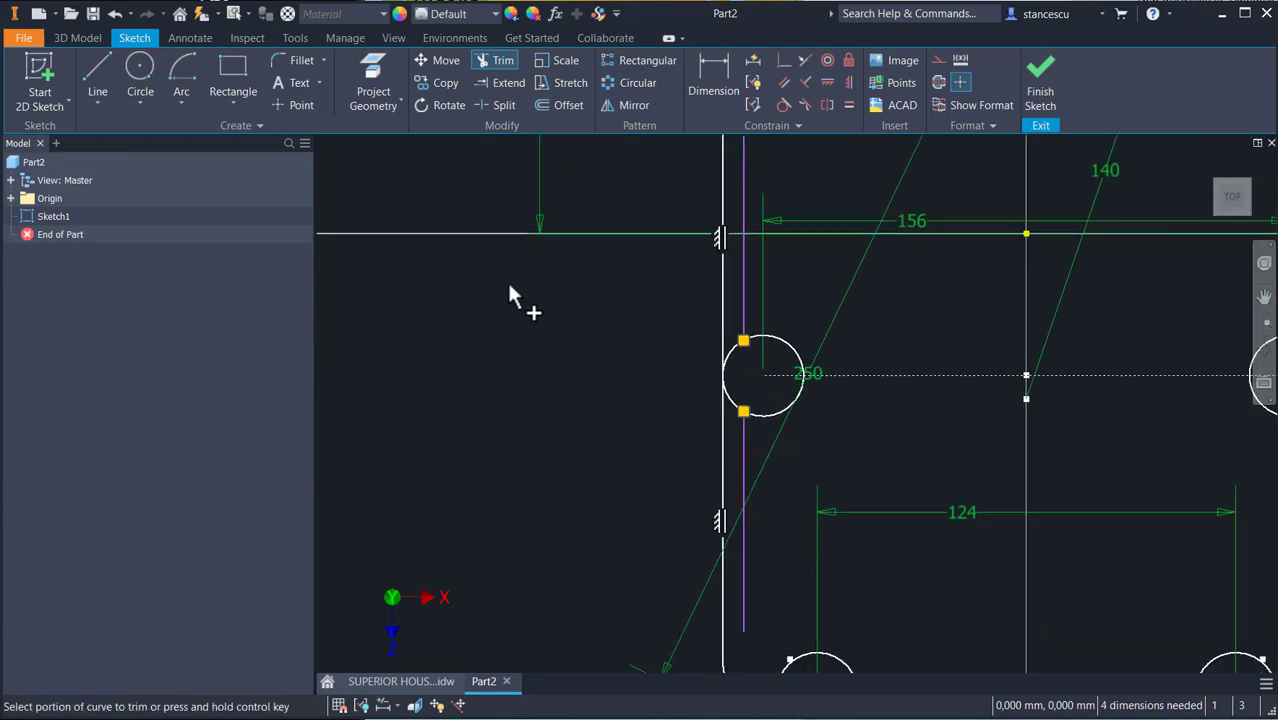
key("Escape")
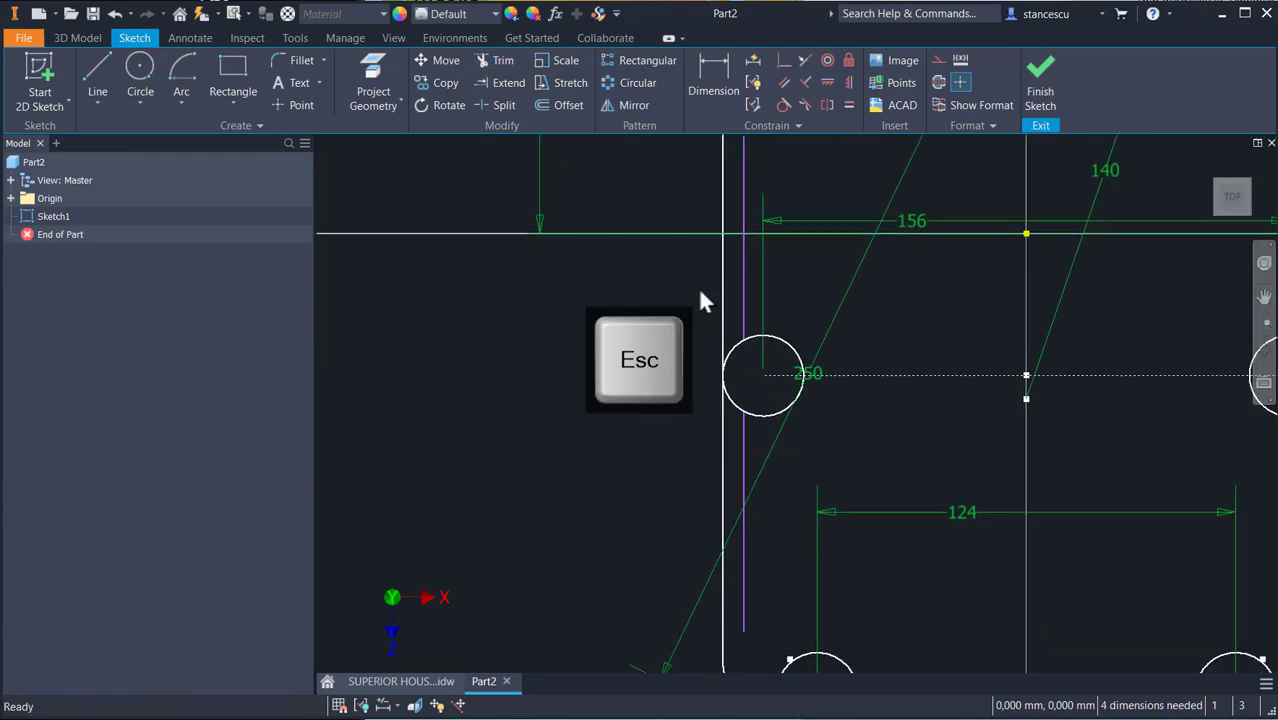
Make the two inner vertical segments above and below the middle-left circle collinear.
middle_click_drag(698, 284, 698, 370)
left_click(803, 59)
left_click(741, 271)
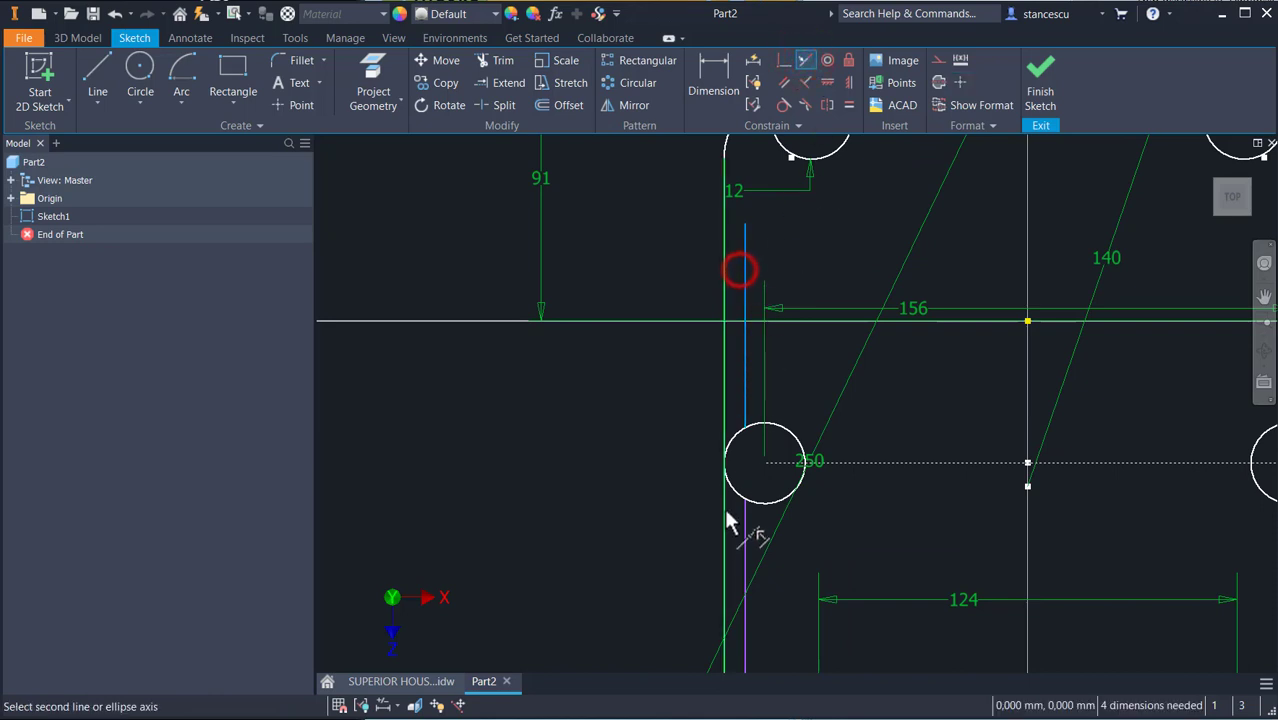
left_click(744, 537)
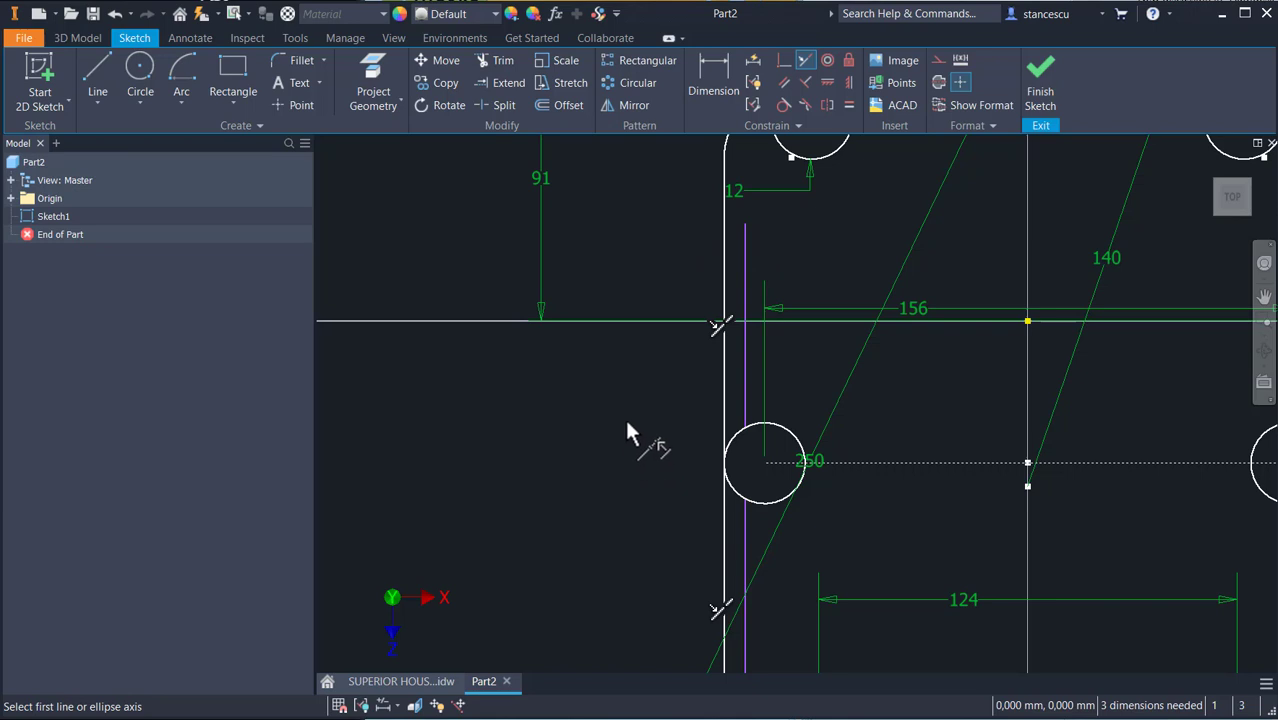
key("Escape")
Dimension the distance between the outline's left edge and the inner vertical line as (180-158)/2.
left_click(714, 70)
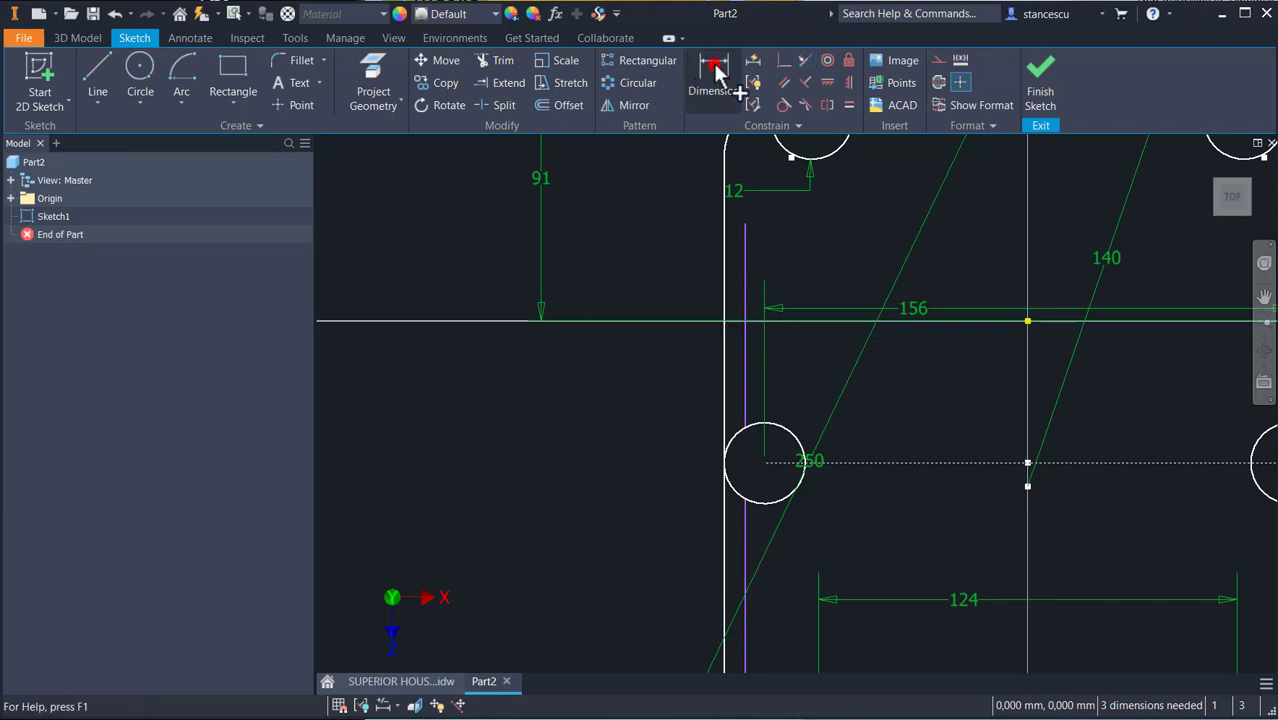
left_click(723, 290)
left_click(746, 277)
left_click(650, 279)
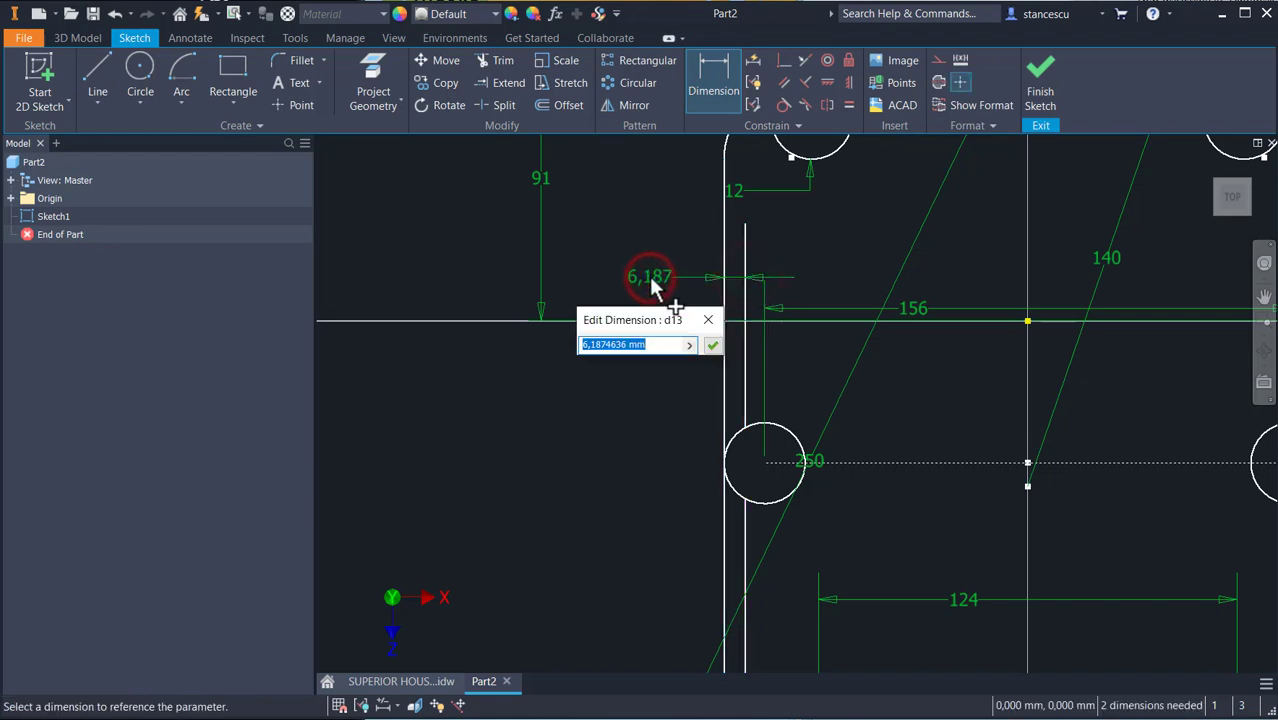
type("(180-158)/2")
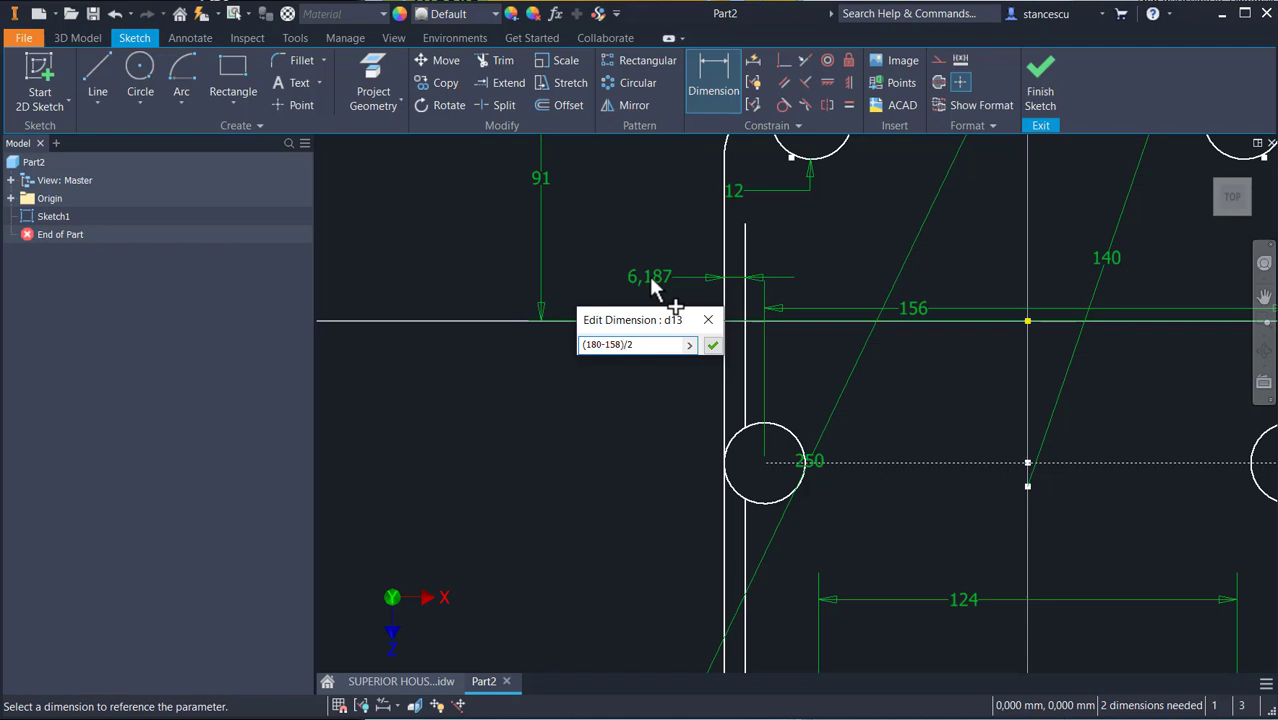
key("Return")
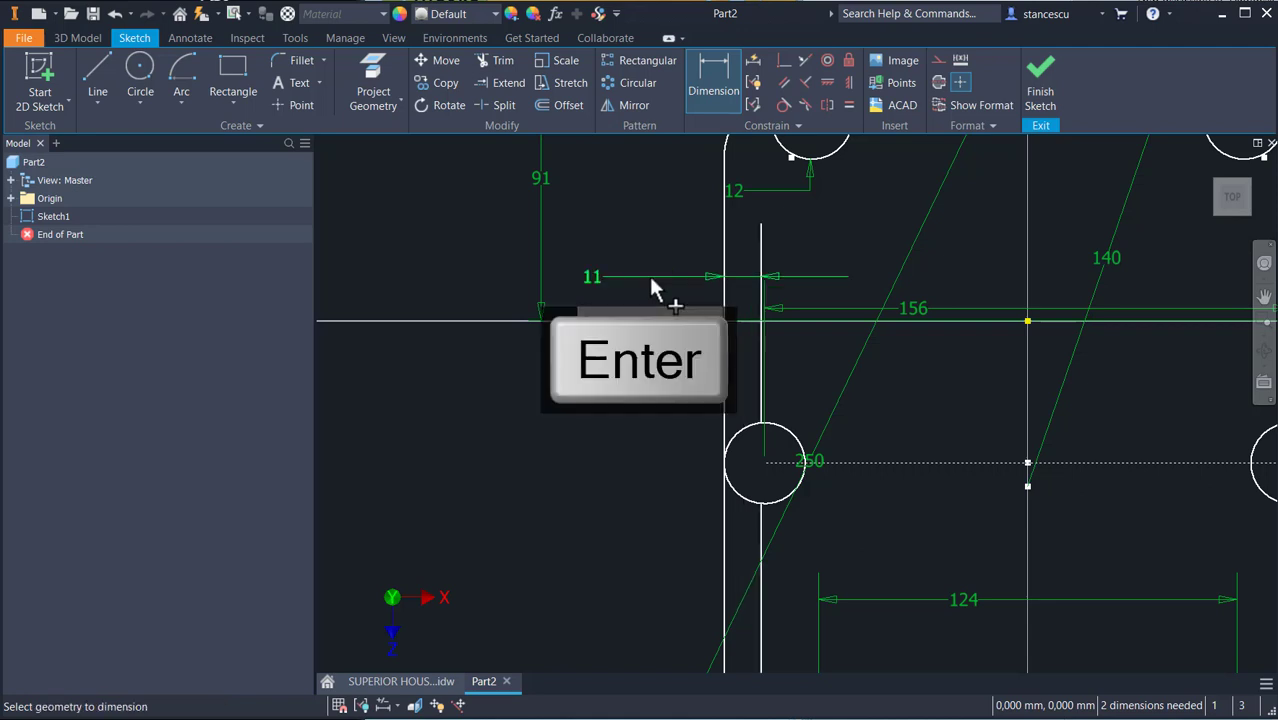
scroll(608, 405, "down", 3)
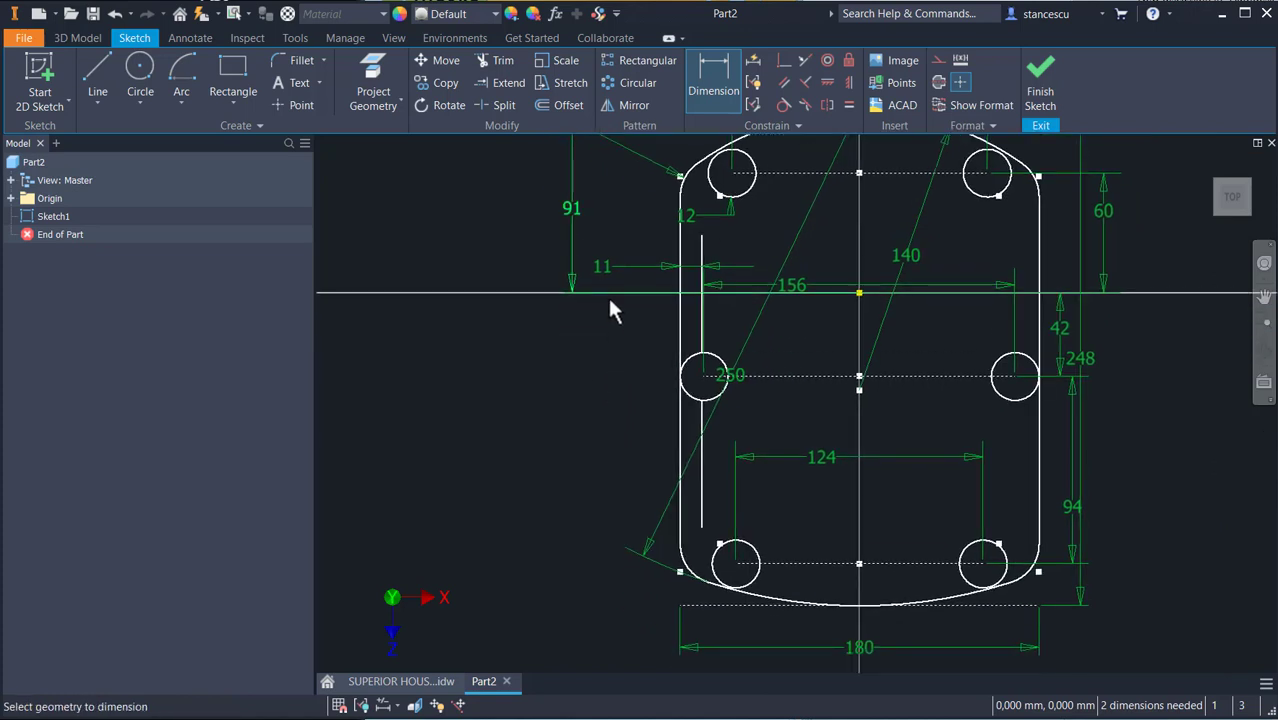
key("Escape")
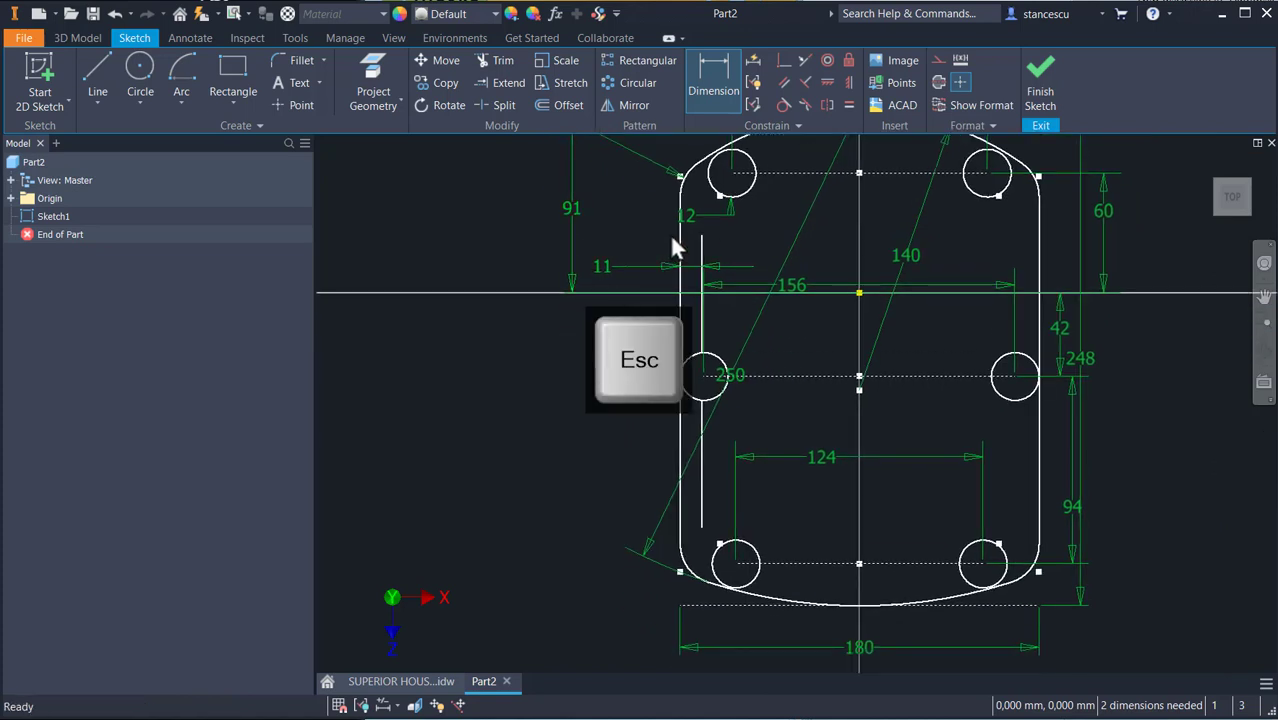
Lengthen the inner vertical segments by moving the upper end higher and the lower end lower, towards the corner circles.
left_click_drag(702, 234, 702, 198)
left_click_drag(702, 528, 697, 553)
mouse_move(565, 440)
middle_mouse_down()
mouse_move(578, 400)
mouse_move(586, 504)
middle_mouse_up()
Draw an arc tangent to the inner vertical line from its upper end to the upper-left circle.
scroll(724, 289, "up", 3)
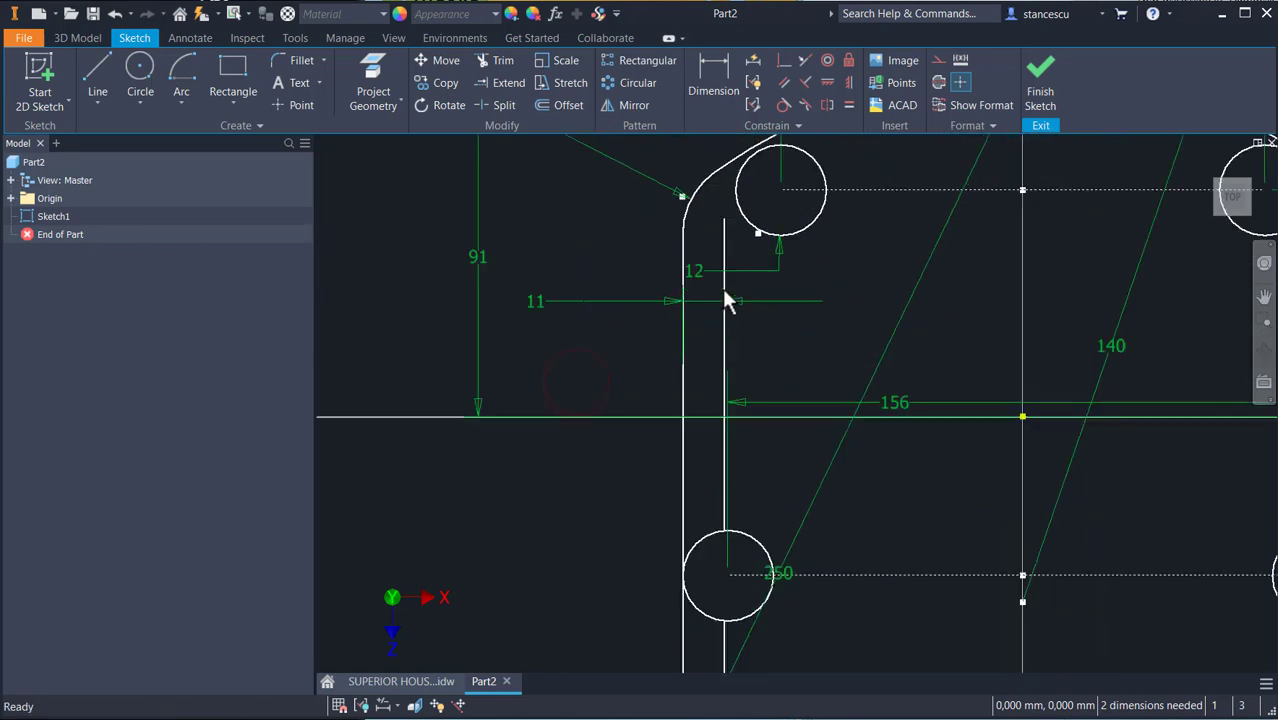
scroll(728, 300, "up", 3)
mouse_move(756, 243)
middle_mouse_down()
mouse_move(765, 366)
mouse_move(752, 380)
middle_mouse_up()
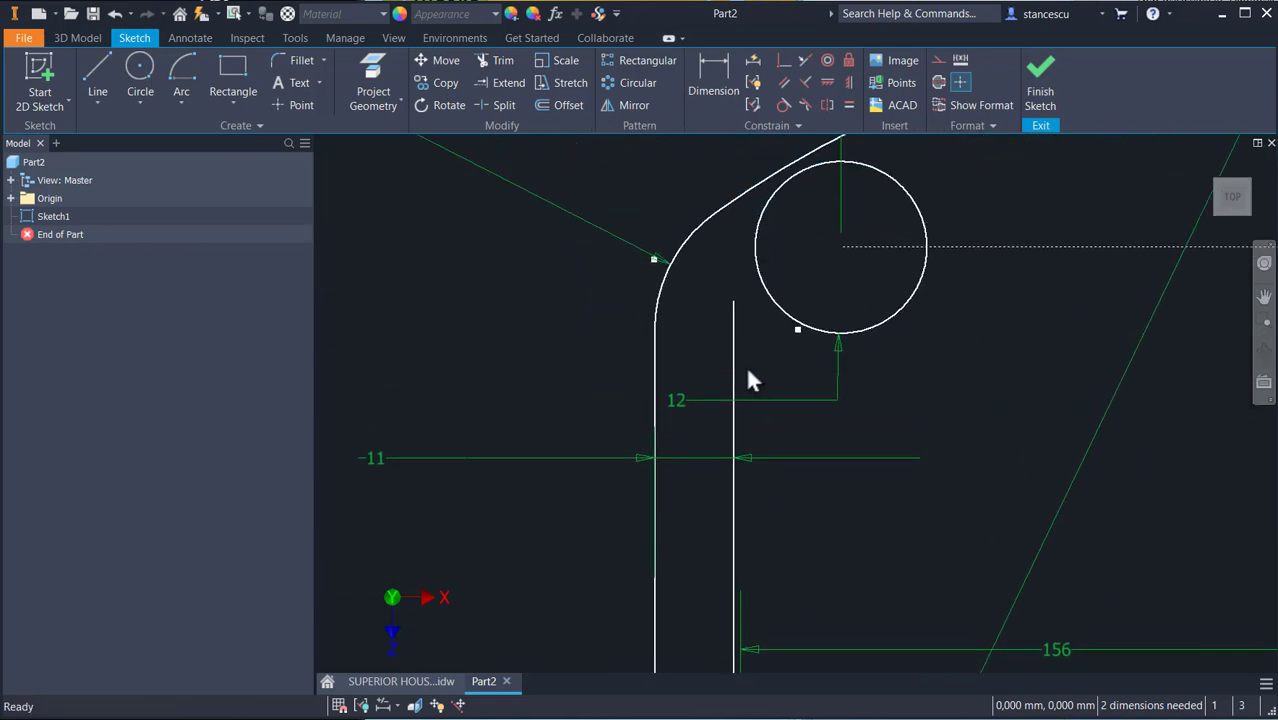
left_click(105, 69)
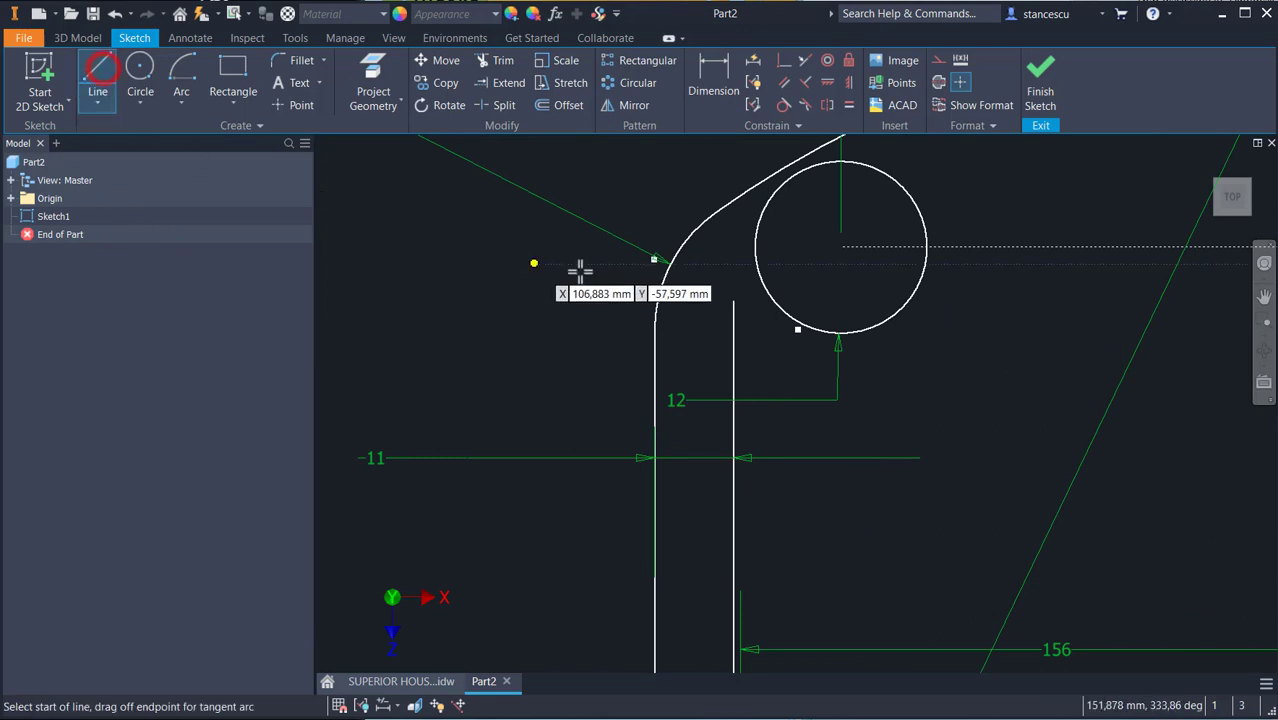
left_click(734, 300)
left_click_drag(733, 292, 765, 287)
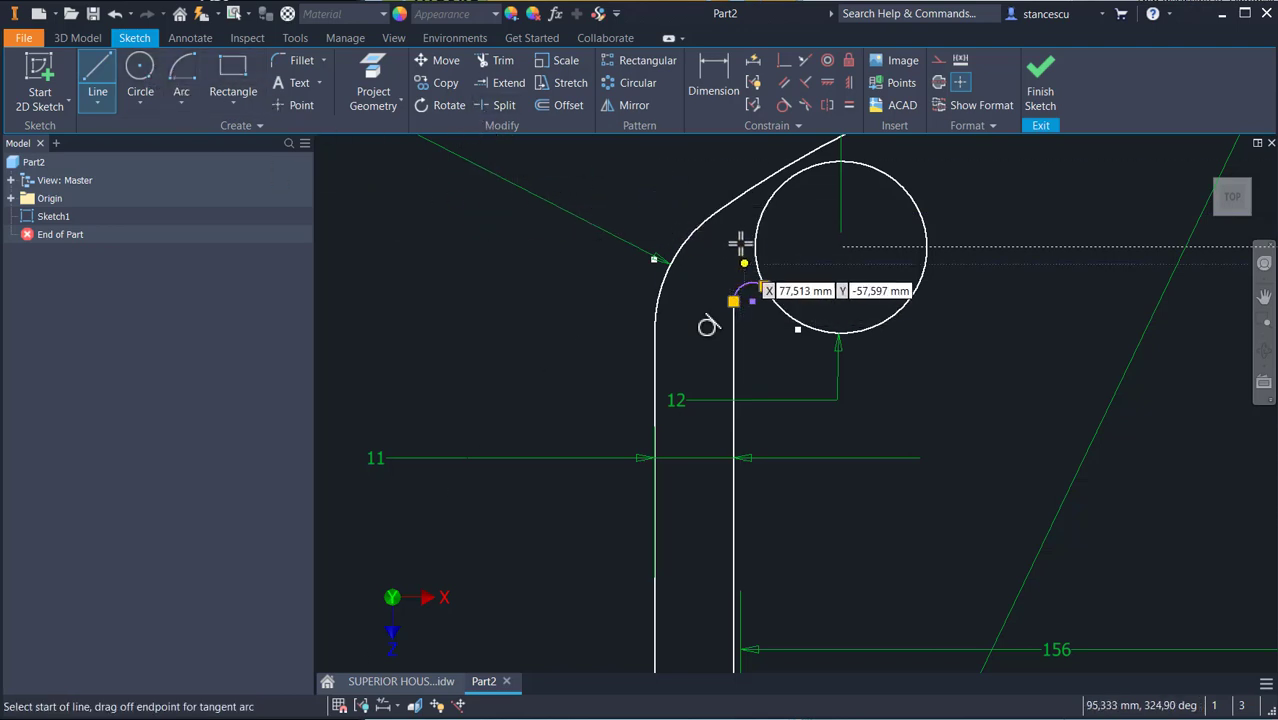
Dimension the small connecting arc's radius as 3 mm.
left_click(716, 89)
left_click(739, 289)
left_click(727, 278)
type("3")
key("Return")
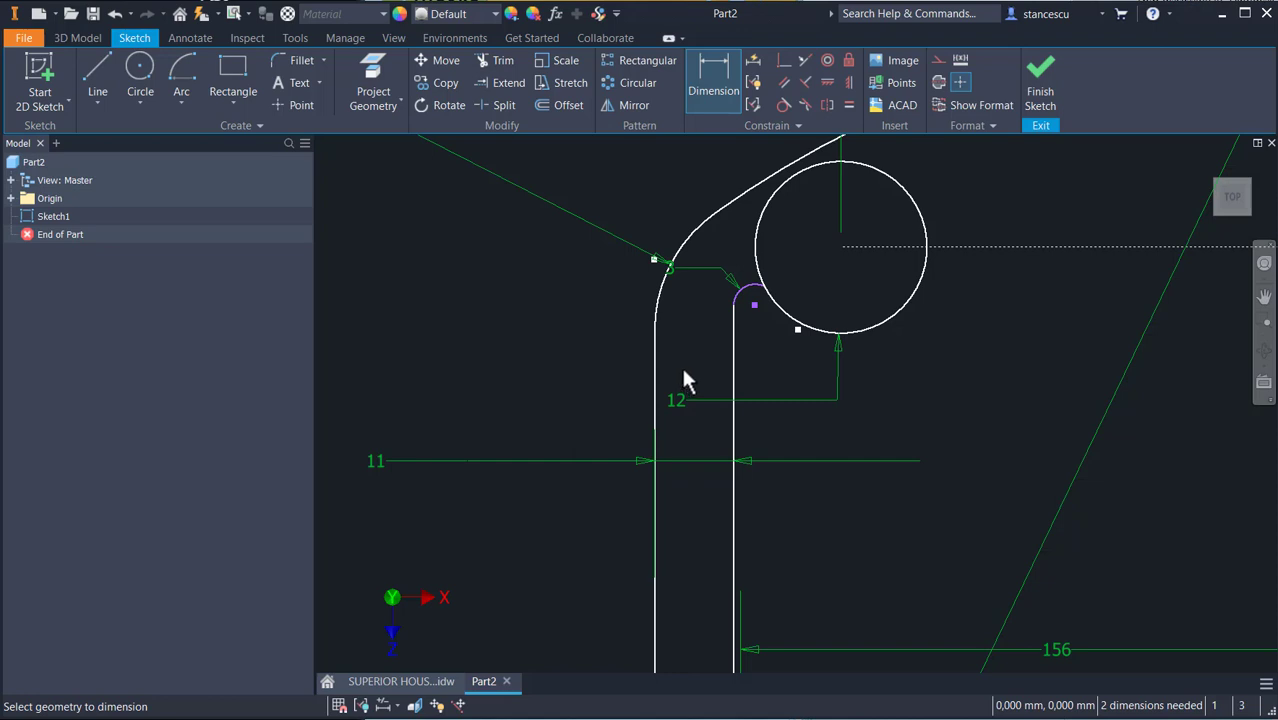
Apply a tangent constraint between the 3 mm arc and the upper-left circle.
left_click(782, 103)
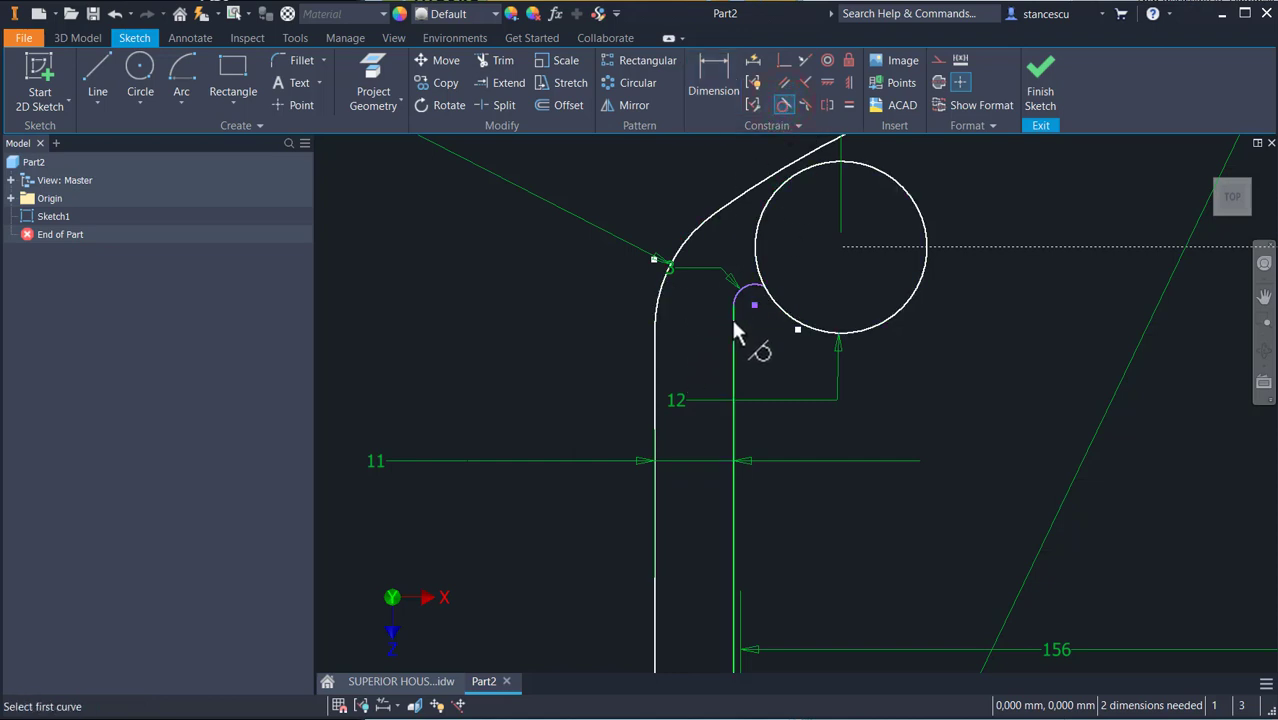
left_click(746, 285)
left_click(752, 263)
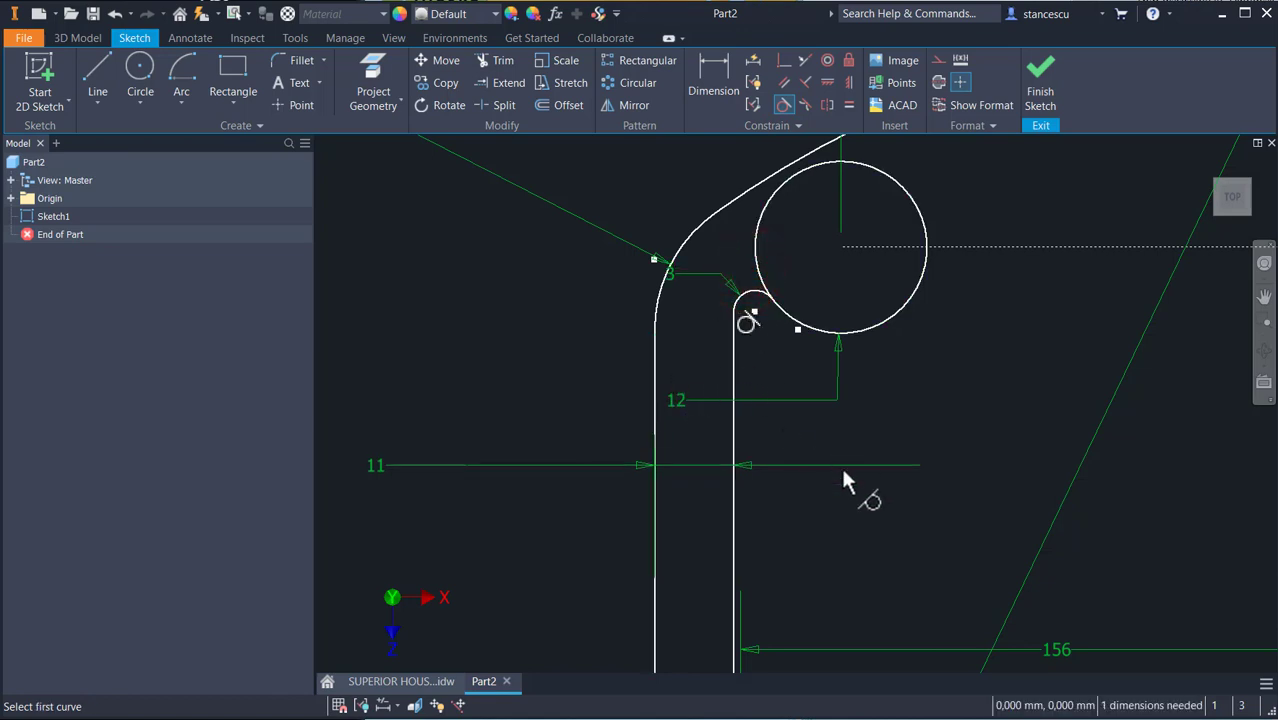
Draw an arc tangent to the left inner vertical line from its lower end to the lower-left circle.
middle_click_drag(843, 470, 887, 239)
middle_click_drag(891, 396, 893, 124)
middle_click_drag(955, 490, 911, 204)
middle_click_drag(921, 403, 907, 194)
middle_click_drag(913, 376, 922, 362)
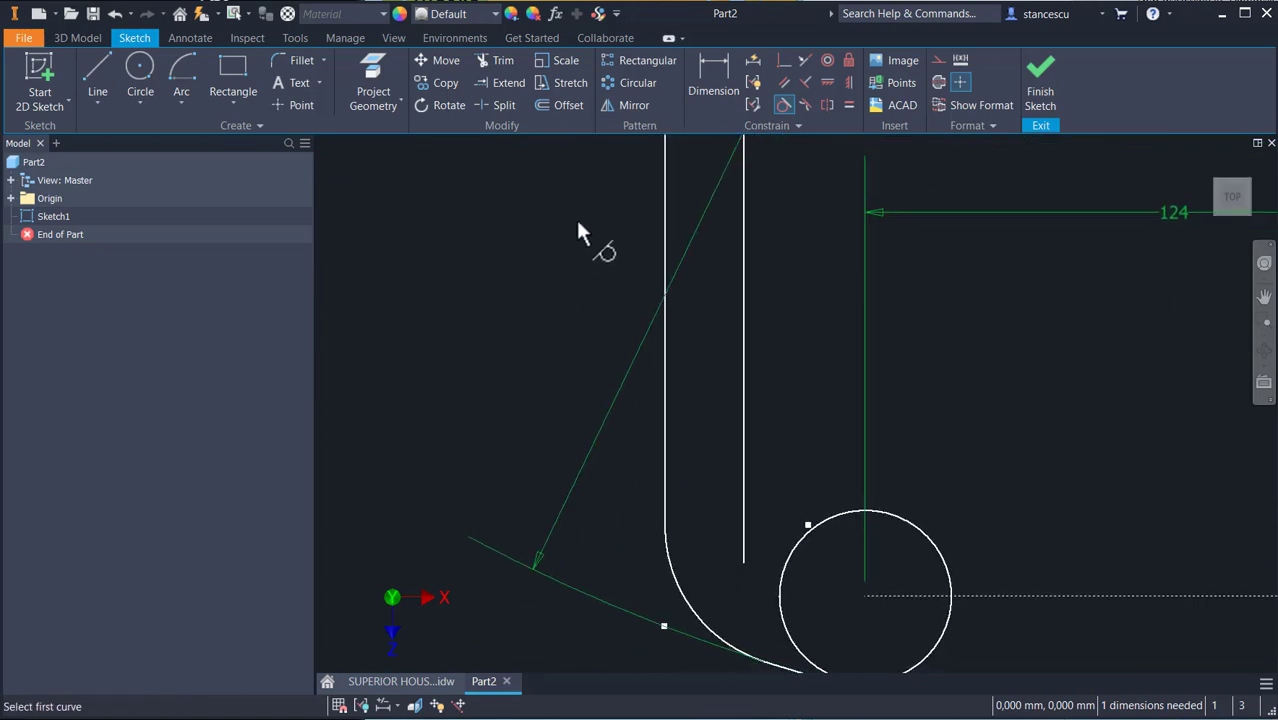
left_click(97, 75)
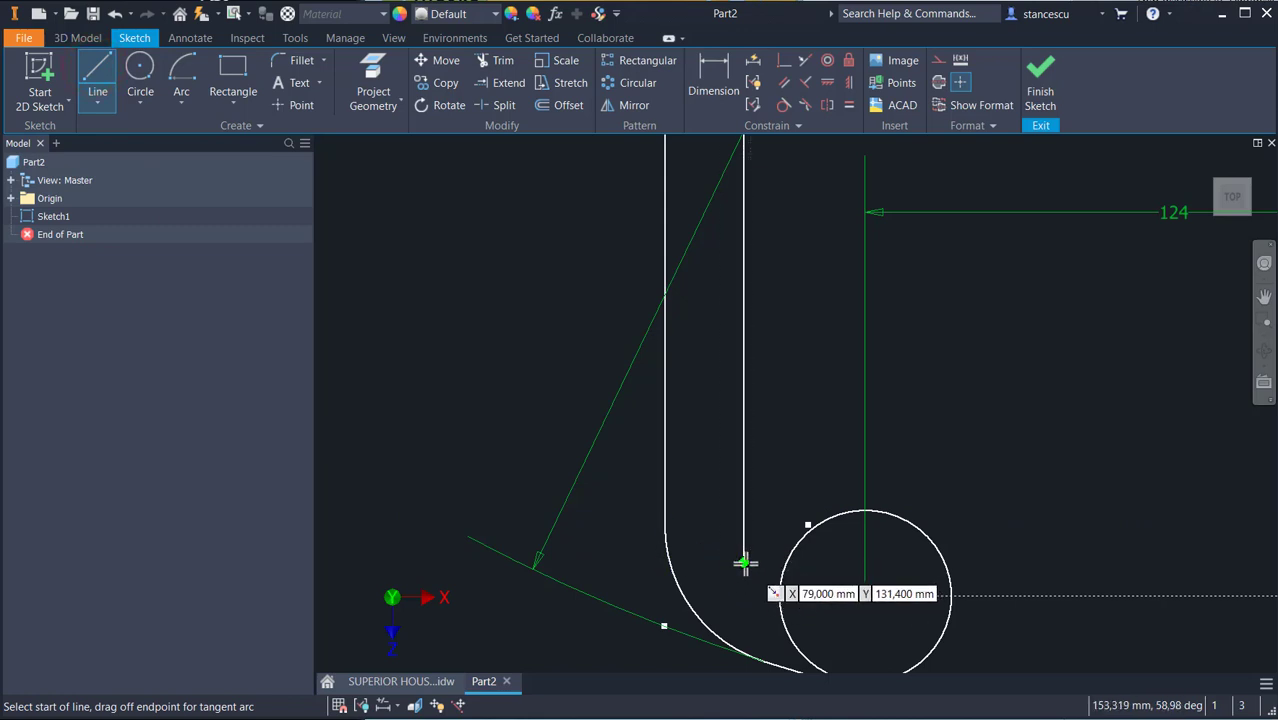
left_click_drag(744, 563, 783, 575)
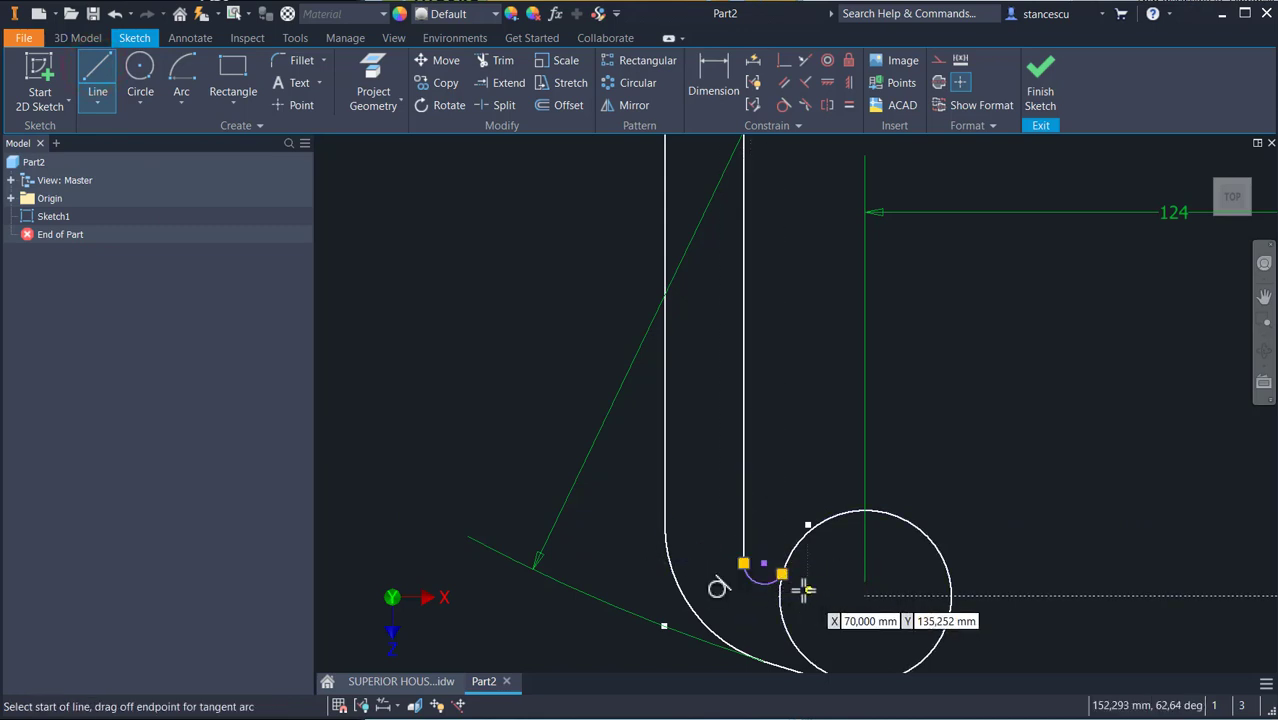
key("Escape")
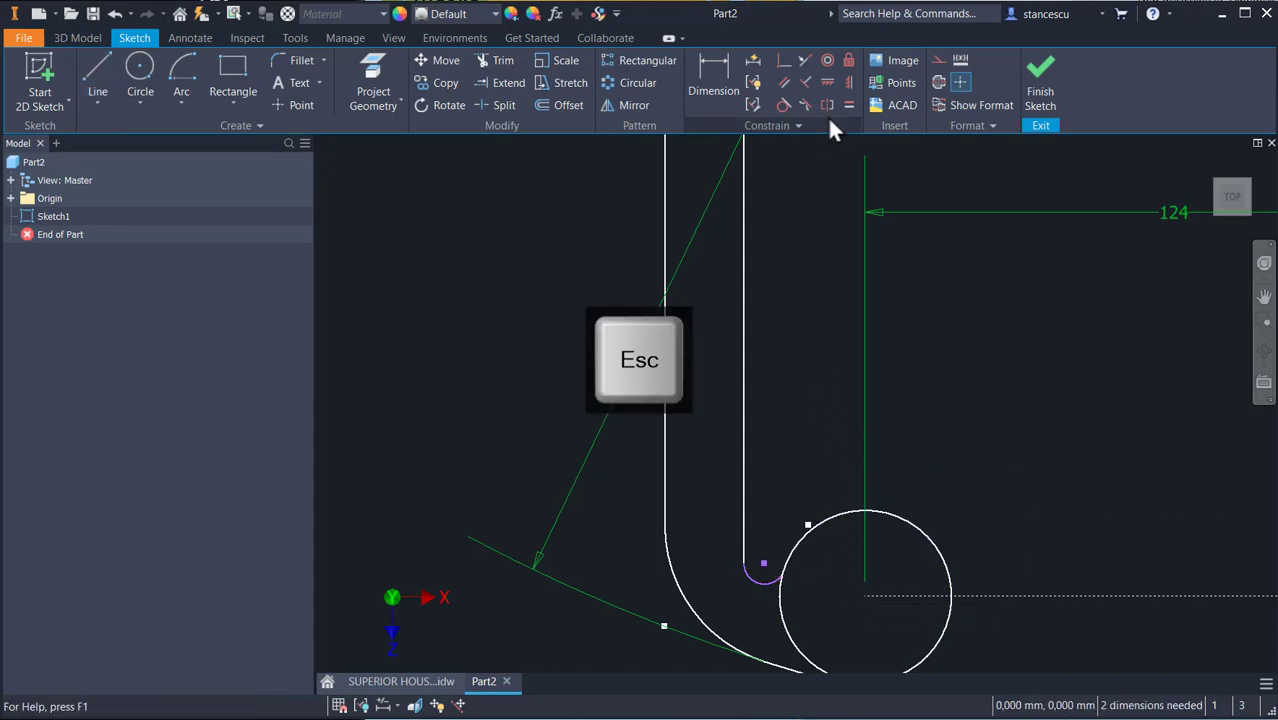
Apply a tangent constraint between the new small connecting arc and the lower-left circle.
left_click(783, 105)
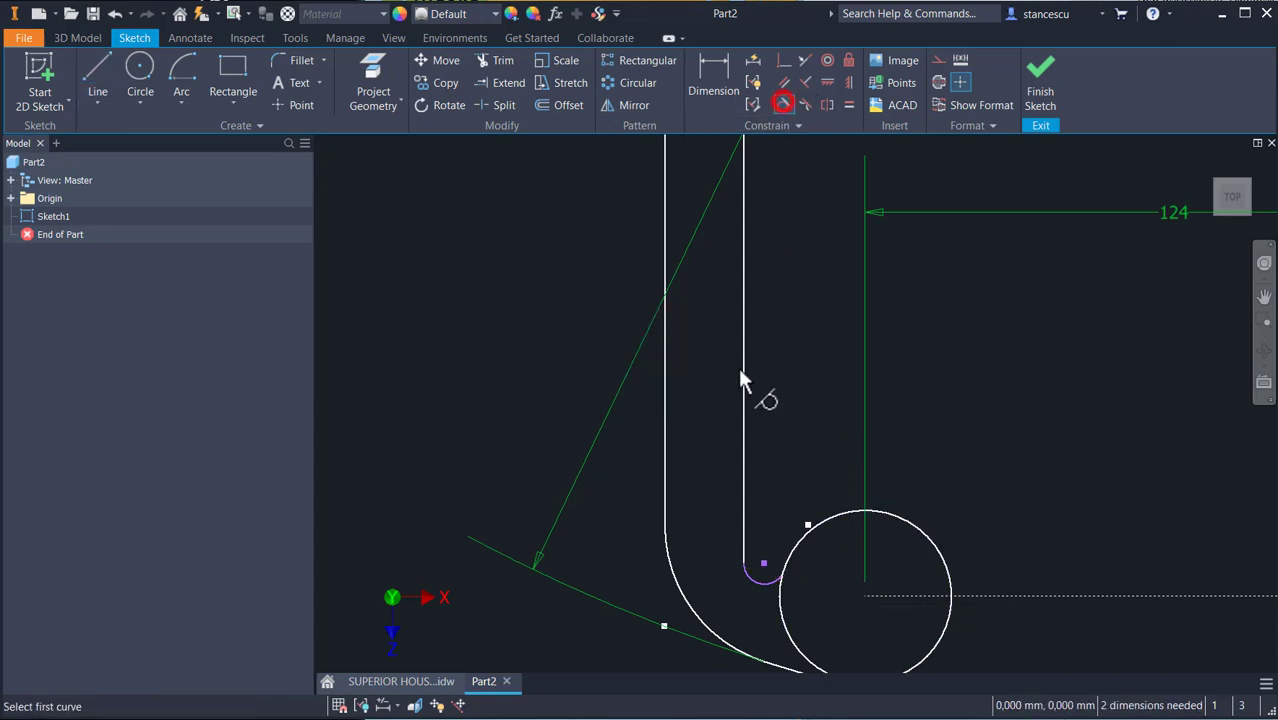
left_click(775, 587)
left_click(780, 600)
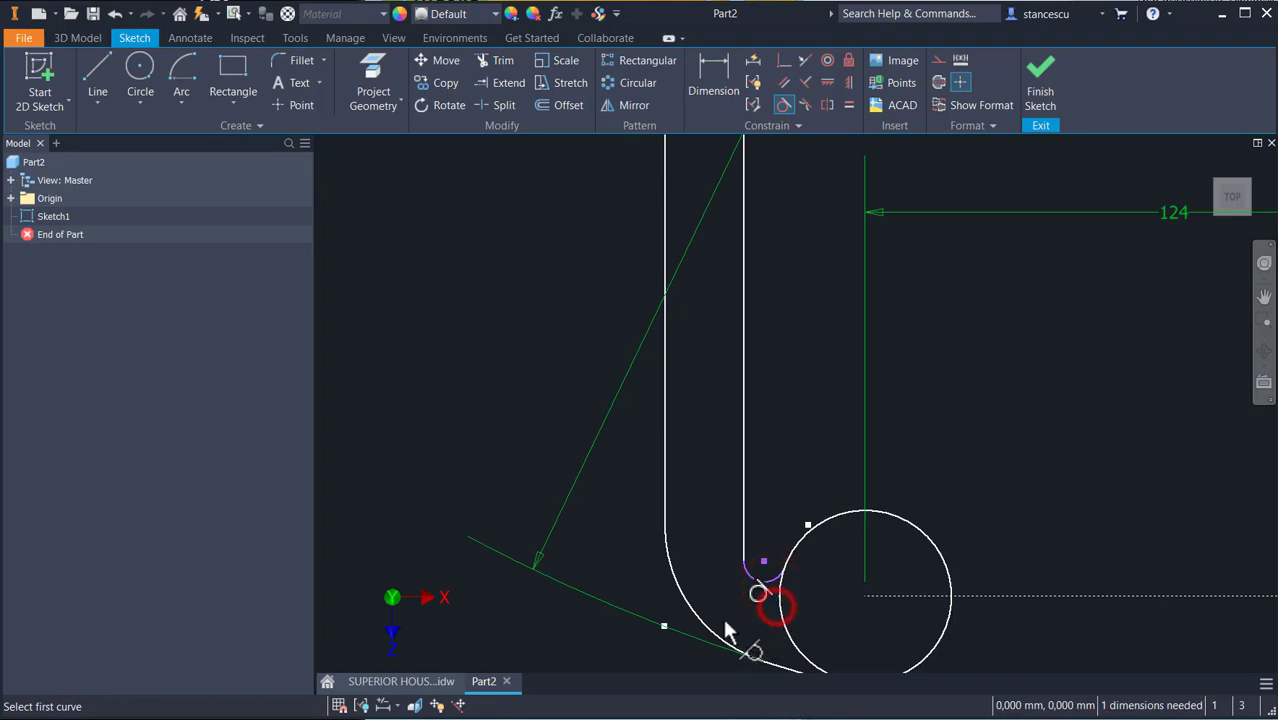
Dimension the radius of the small arc beside the lower-left circle as 3 mm.
left_click(710, 80)
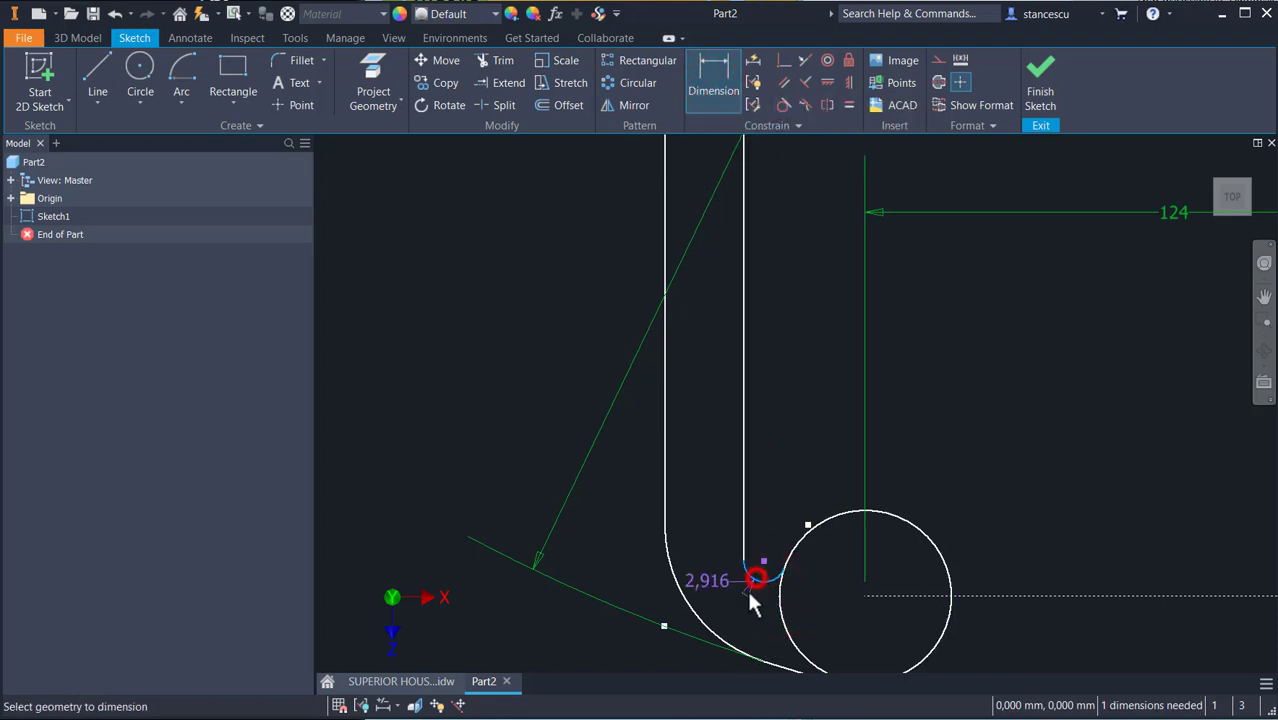
left_click(741, 602)
type("3")
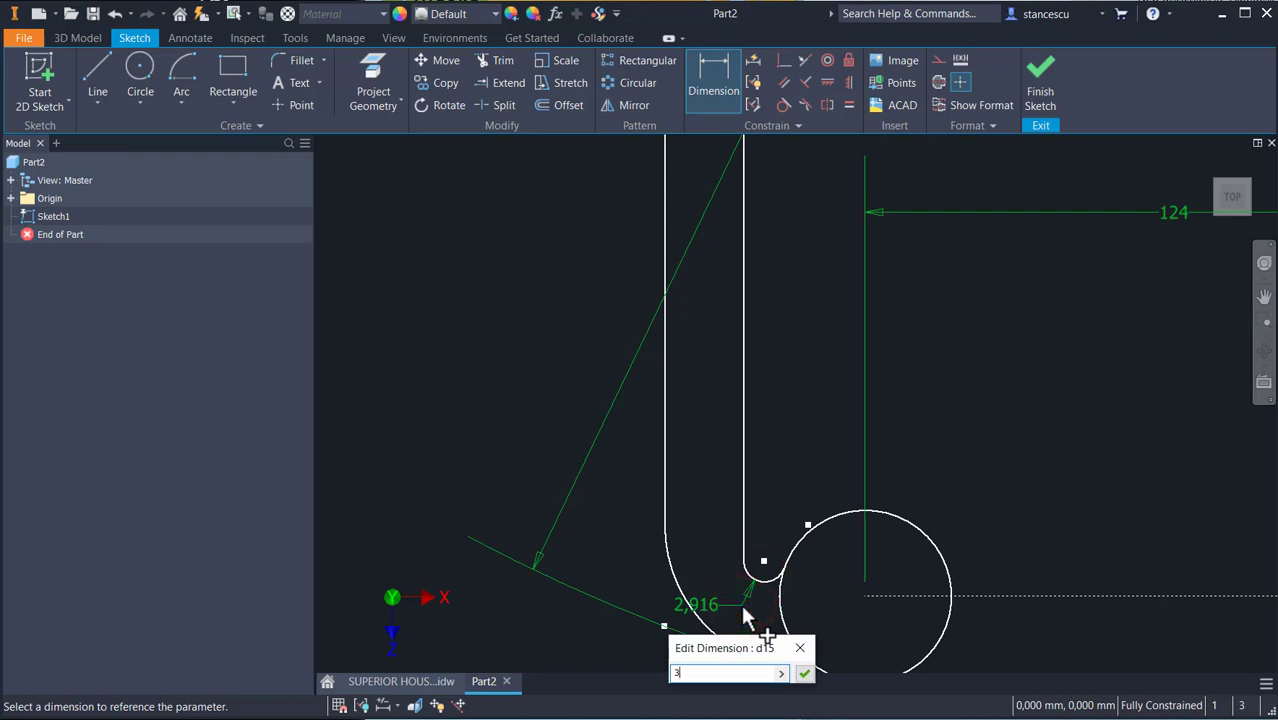
key("Return")
Trim away the outer part of the middle-left circle between the inner vertical segments and the outer wall line.
mouse_move(808, 390)
middle_mouse_down()
mouse_move(819, 471)
mouse_move(810, 419)
mouse_move(800, 545)
mouse_move(810, 405)
mouse_move(807, 655)
middle_mouse_up()
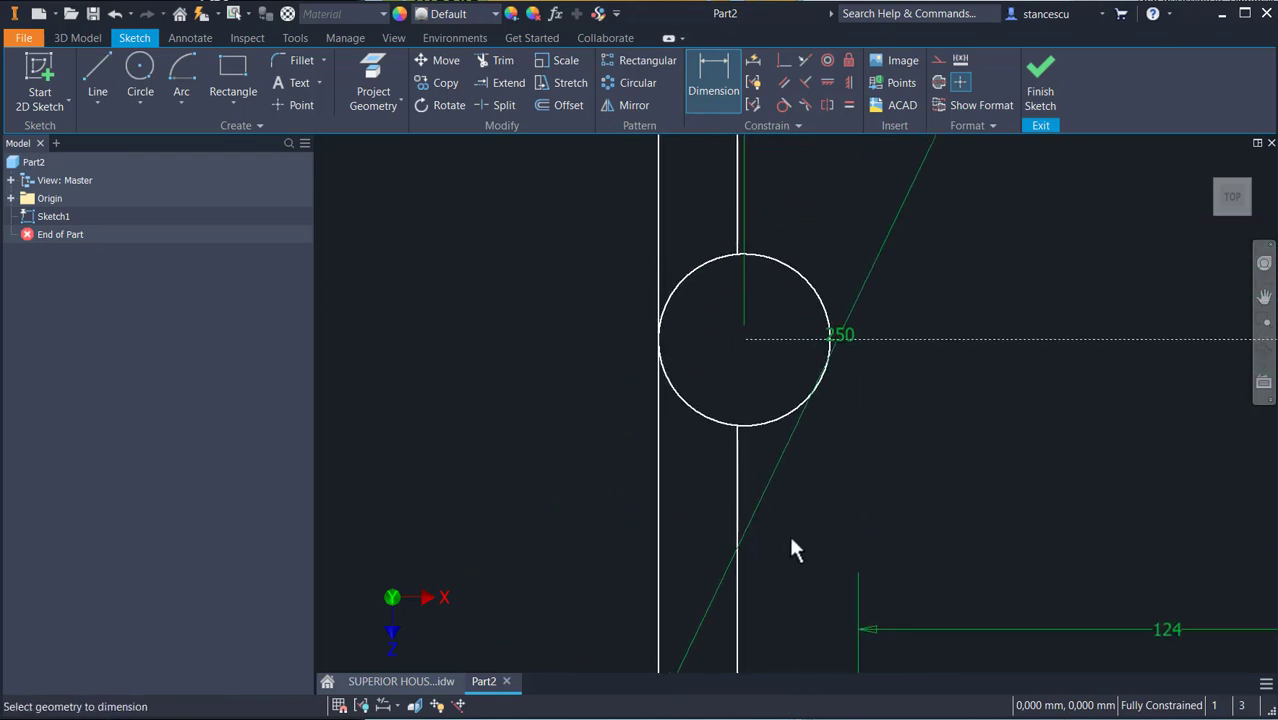
middle_click_drag(904, 454, 909, 577)
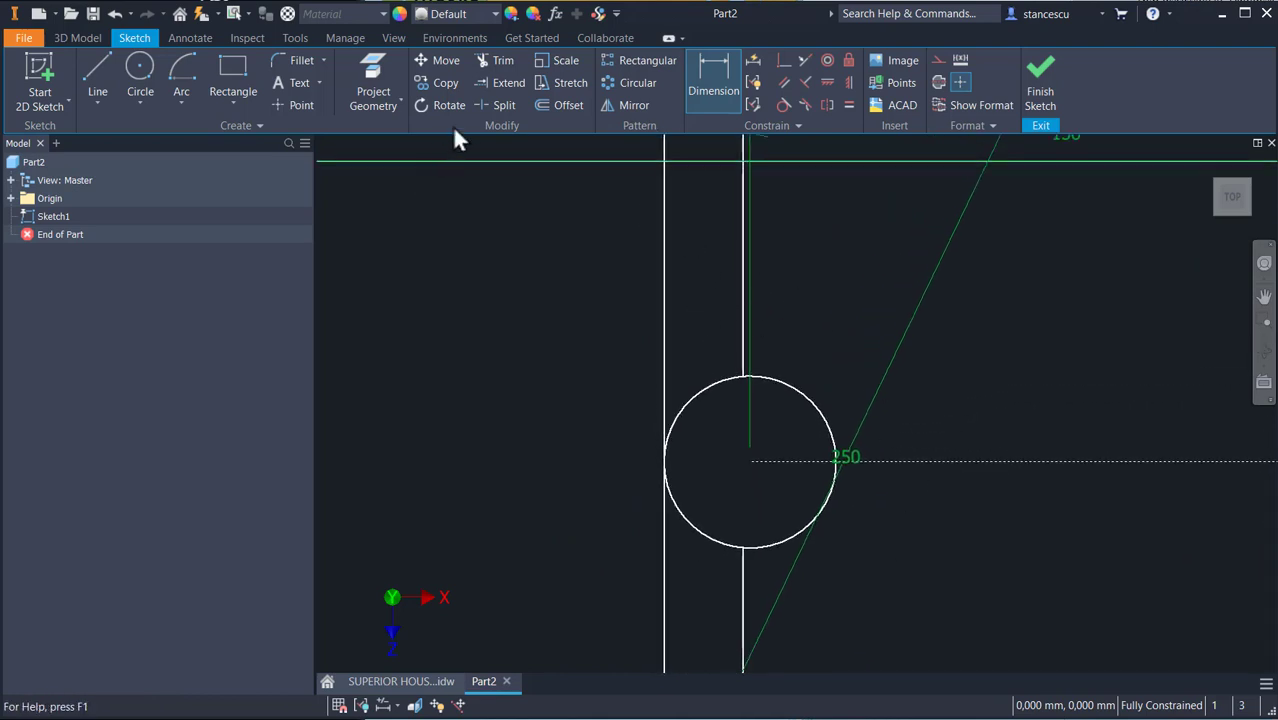
left_click(495, 66)
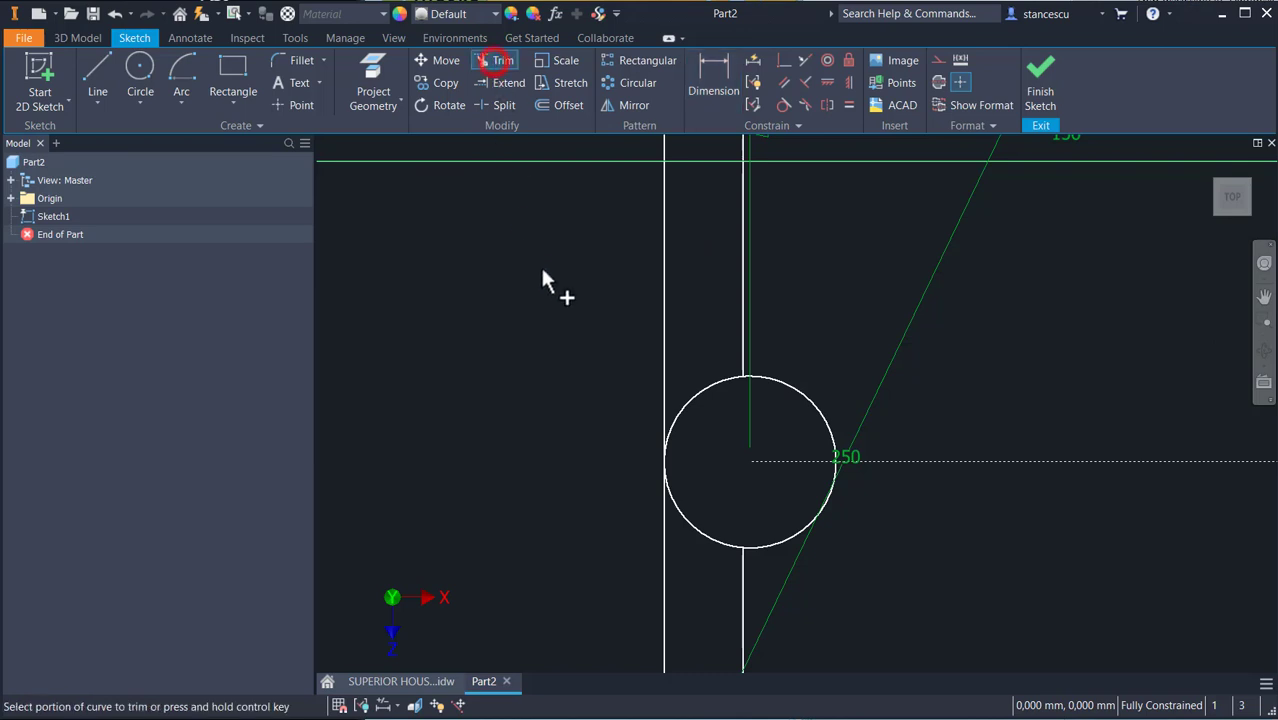
left_click(694, 391)
left_click(697, 535)
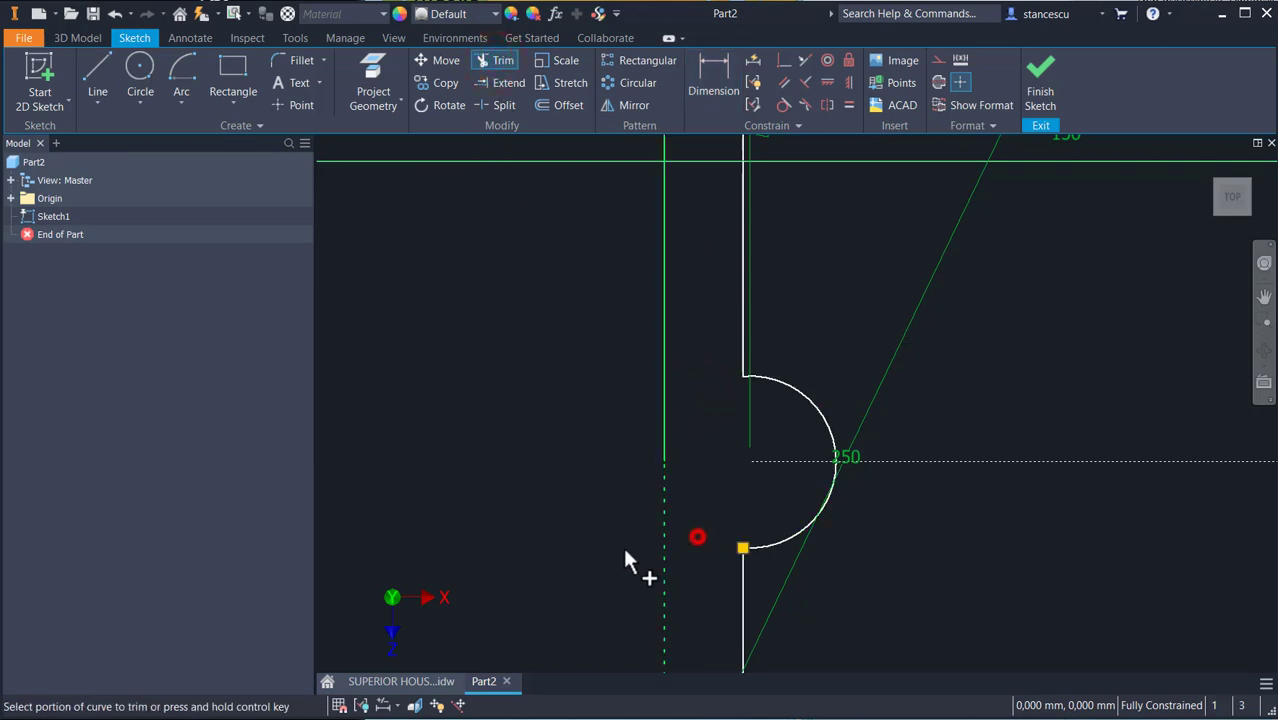
Fillet both corners where the middle-left arc meets the inner vertical segments with a 3 mm radius.
left_click(298, 62)
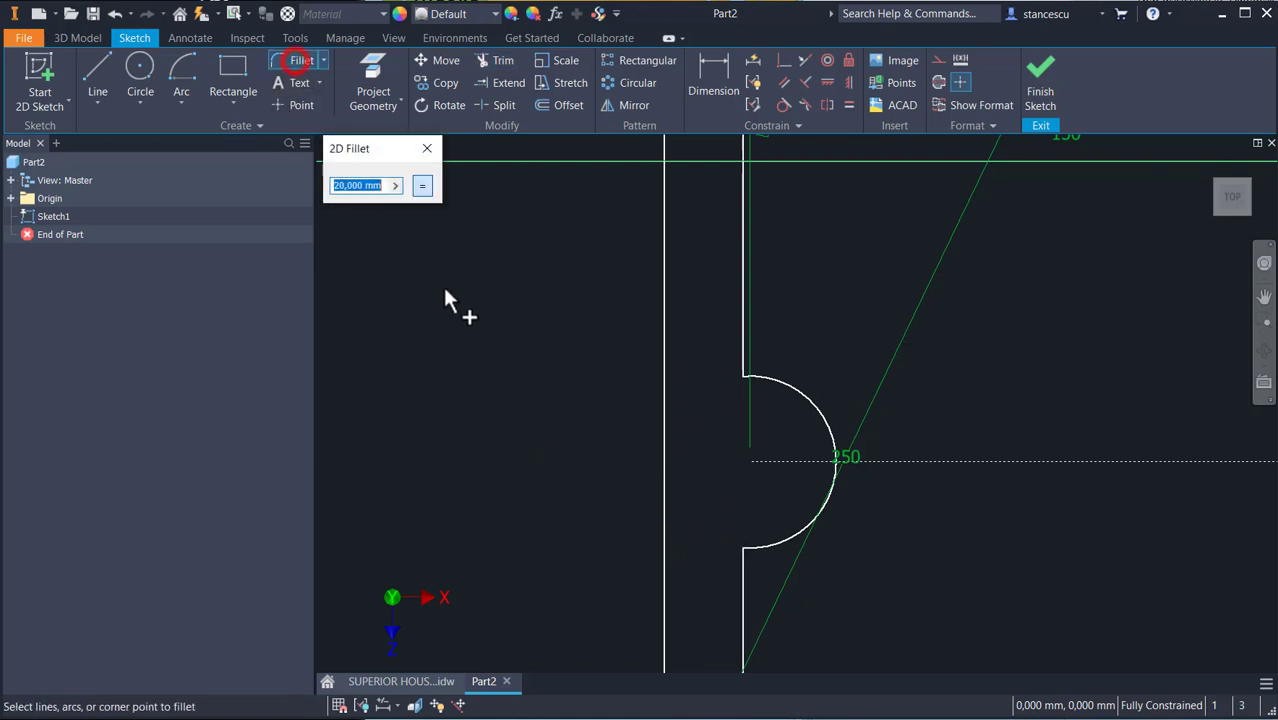
type("3")
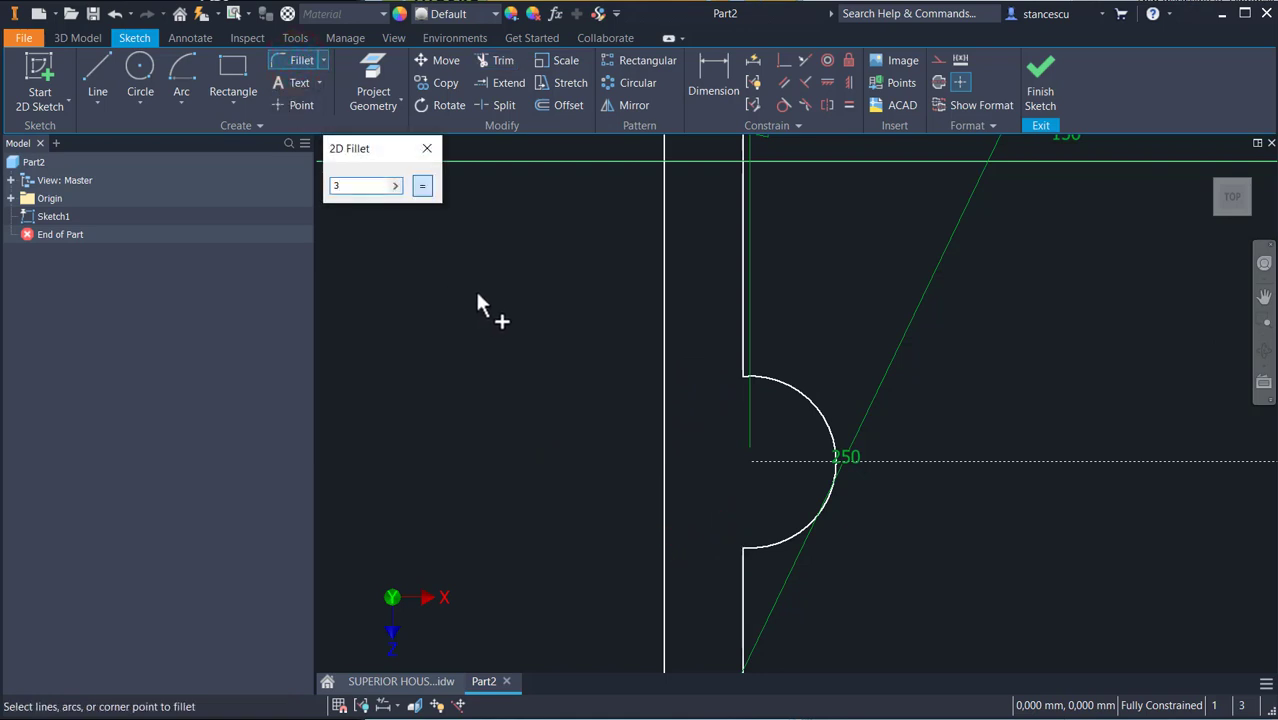
left_click(772, 385)
left_click(743, 328)
left_click(769, 543)
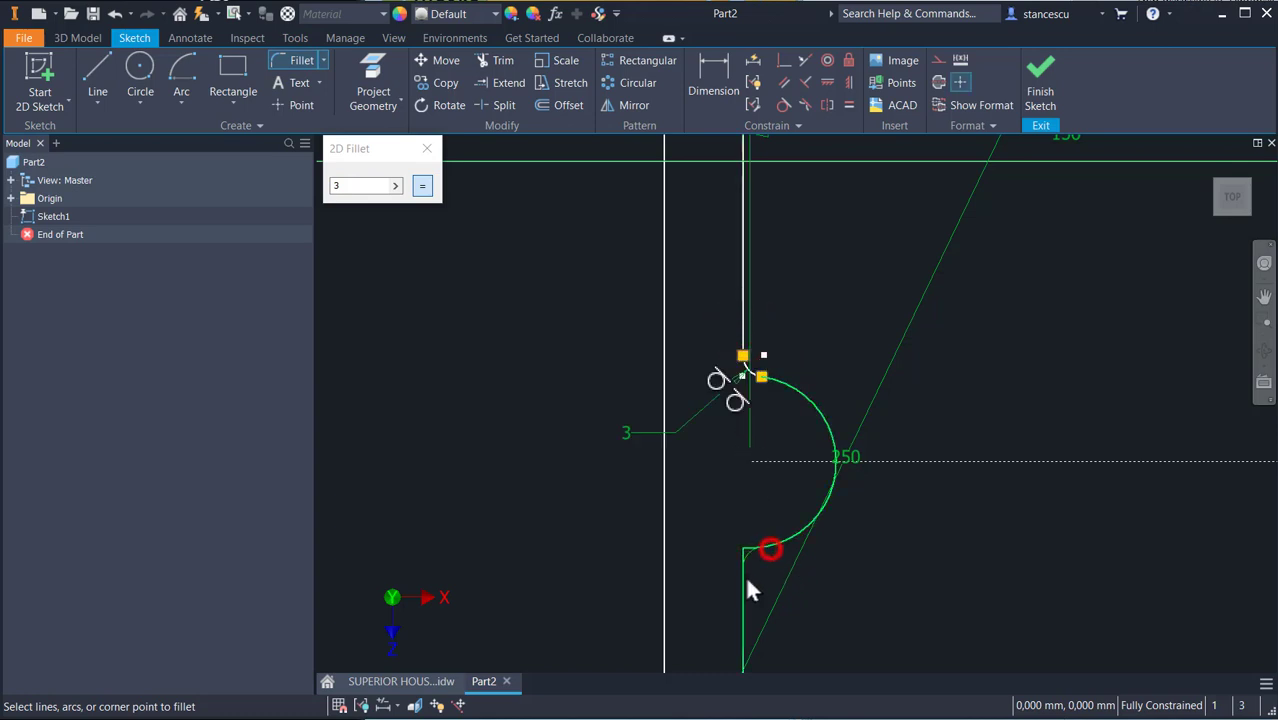
left_click(745, 573)
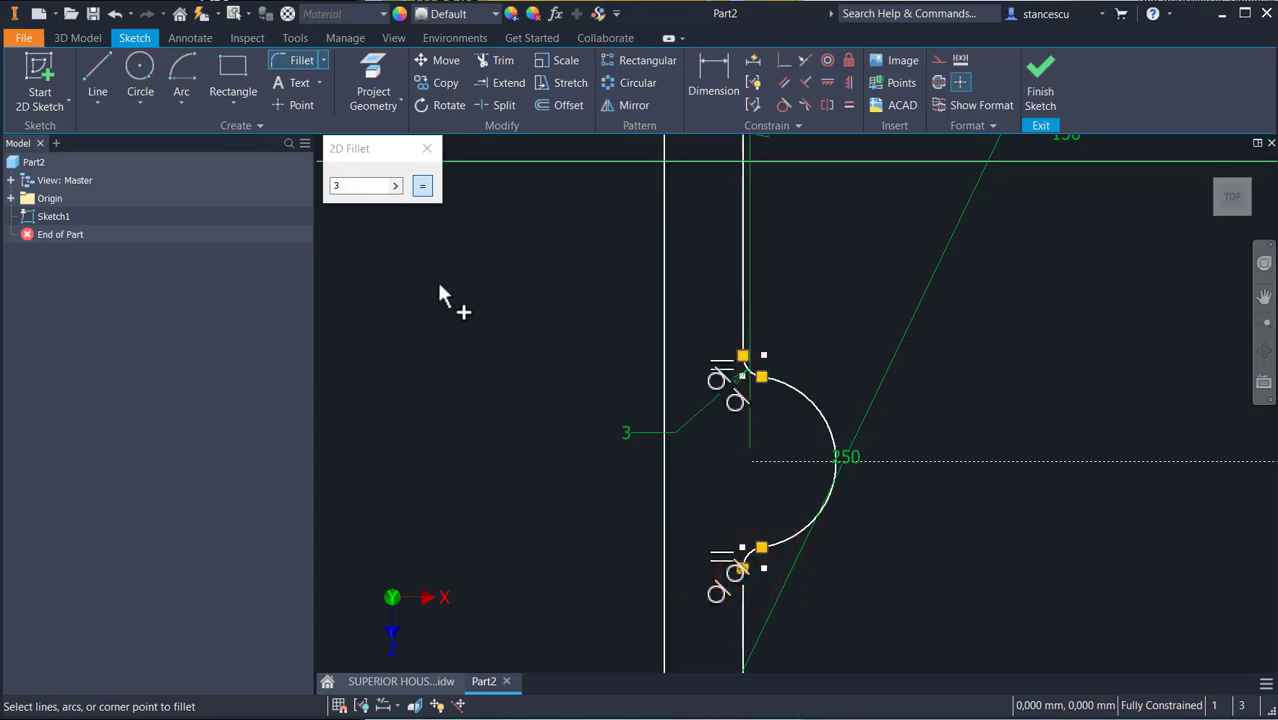
key("Escape")
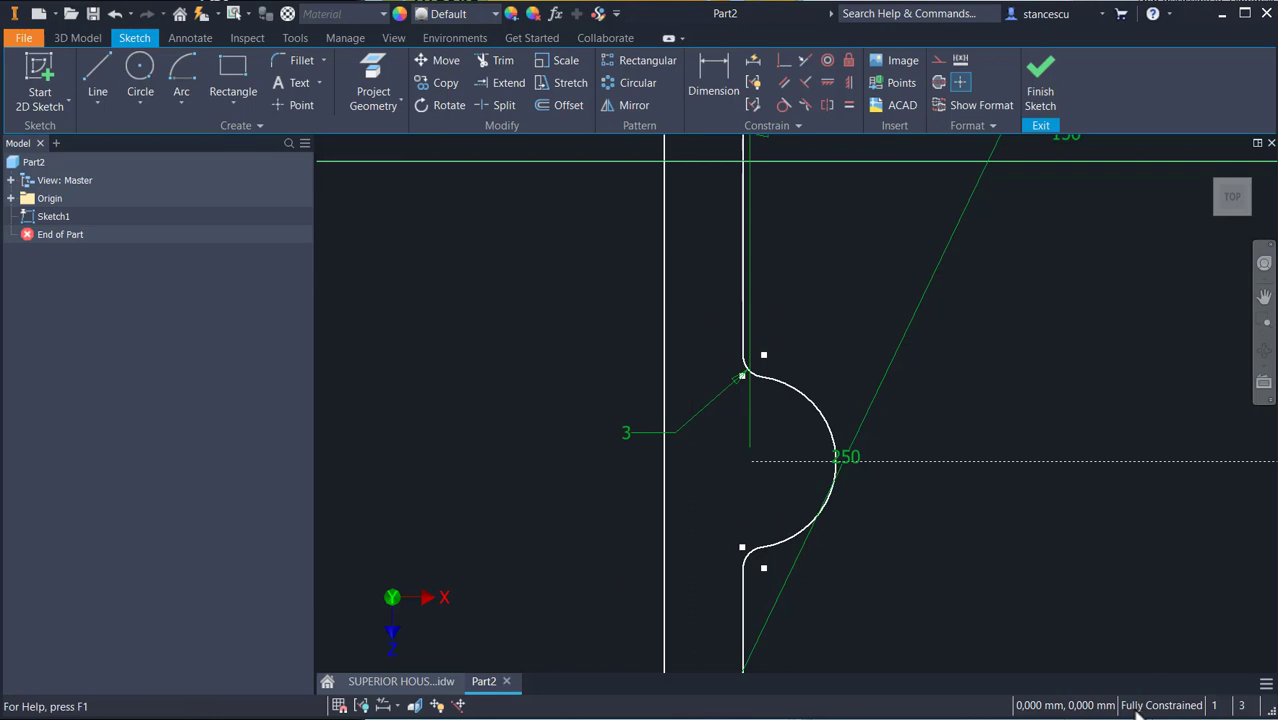
Draw a centre-point arc centred on the vertical axis below the origin, running from the upper-left circle to the upper-right circle.
middle_click_drag(1000, 584, 1001, 282)
mouse_move(1018, 548)
middle_mouse_down()
mouse_move(1044, 385)
mouse_move(1018, 357)
mouse_move(856, 300)
mouse_move(836, 274)
middle_mouse_up()
scroll(836, 299, "down", 3)
middle_click_drag(822, 346, 763, 591)
middle_click_drag(796, 382, 806, 676)
mouse_move(786, 536)
middle_mouse_down()
mouse_move(781, 622)
mouse_move(774, 612)
mouse_move(711, 689)
middle_mouse_up()
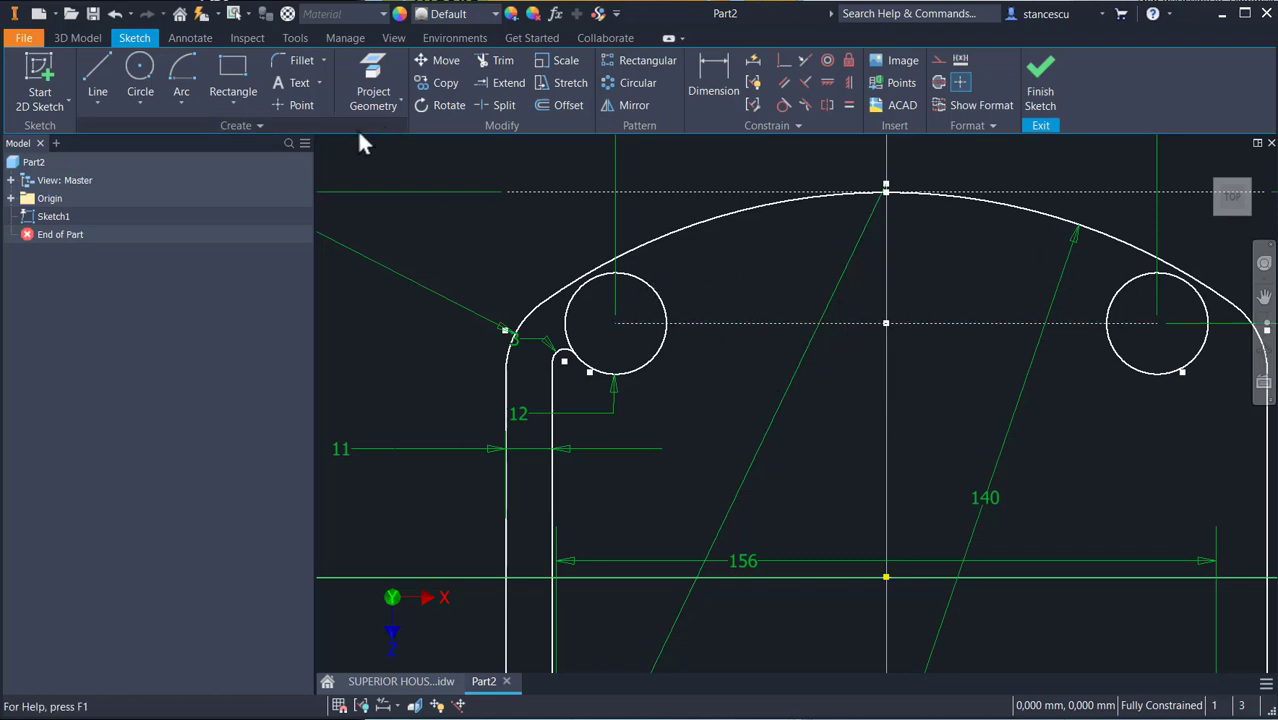
left_click(182, 72)
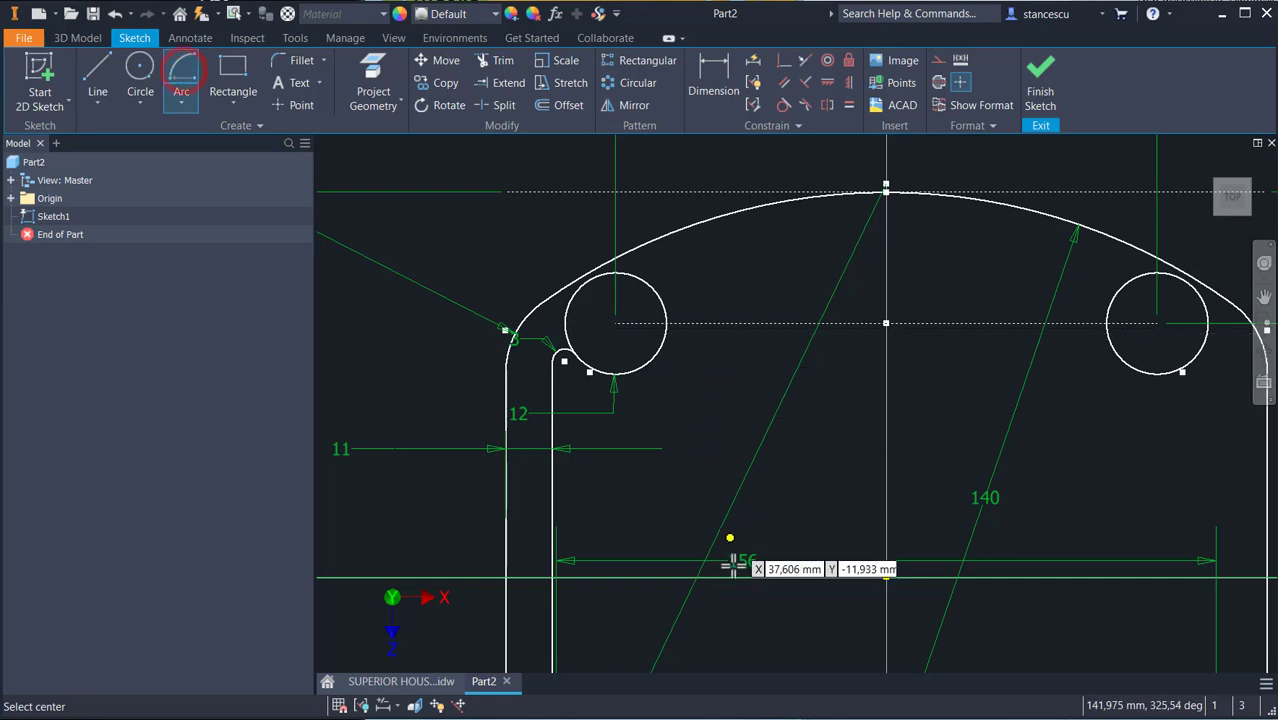
left_click(886, 652)
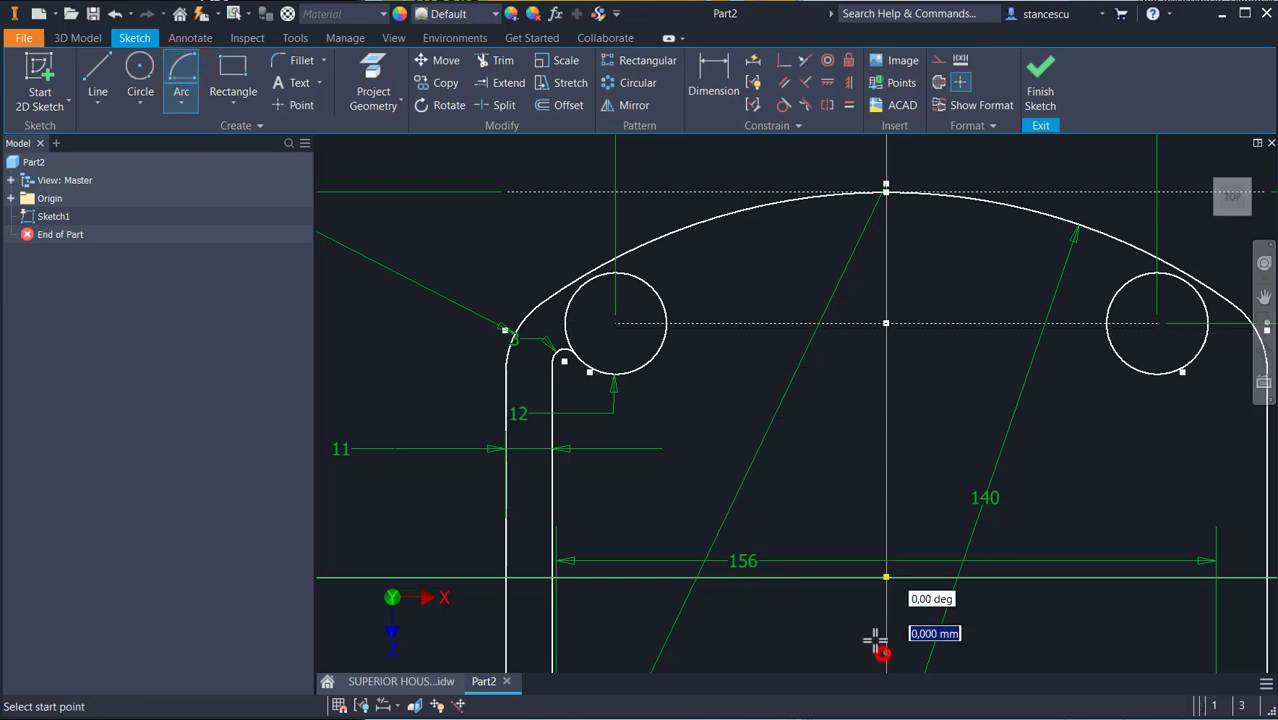
left_click(643, 280)
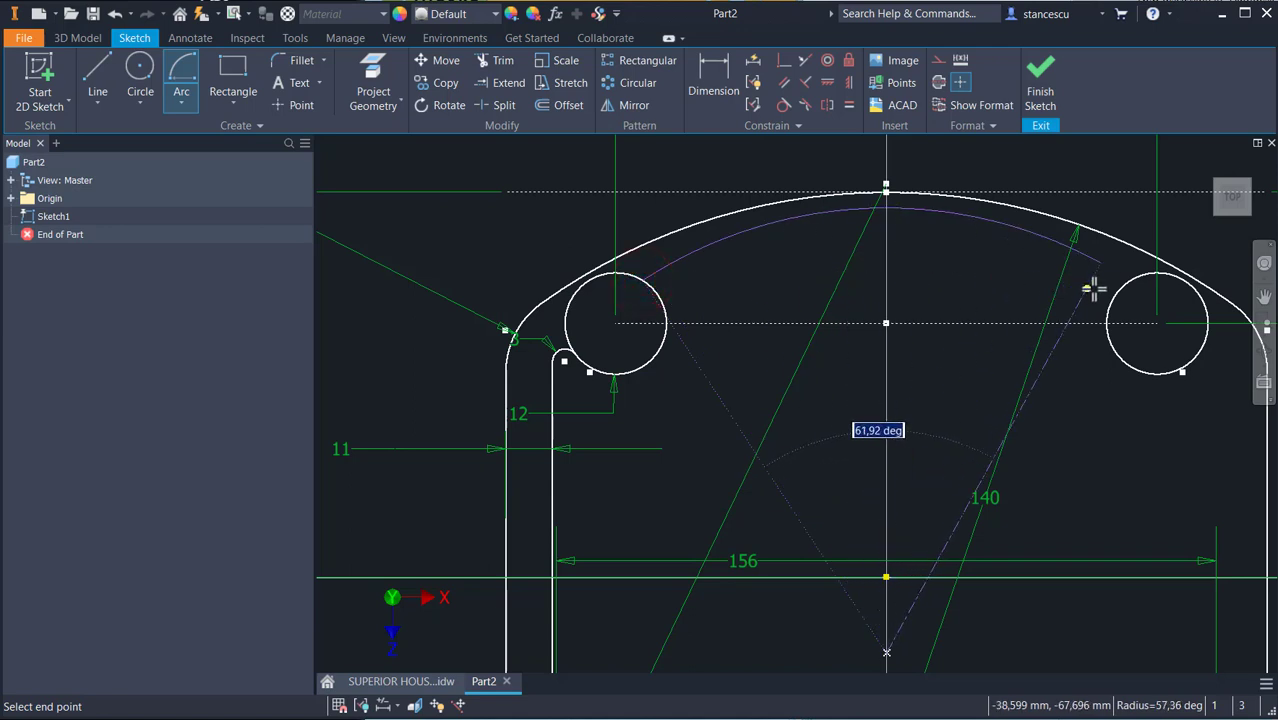
left_click(1131, 282)
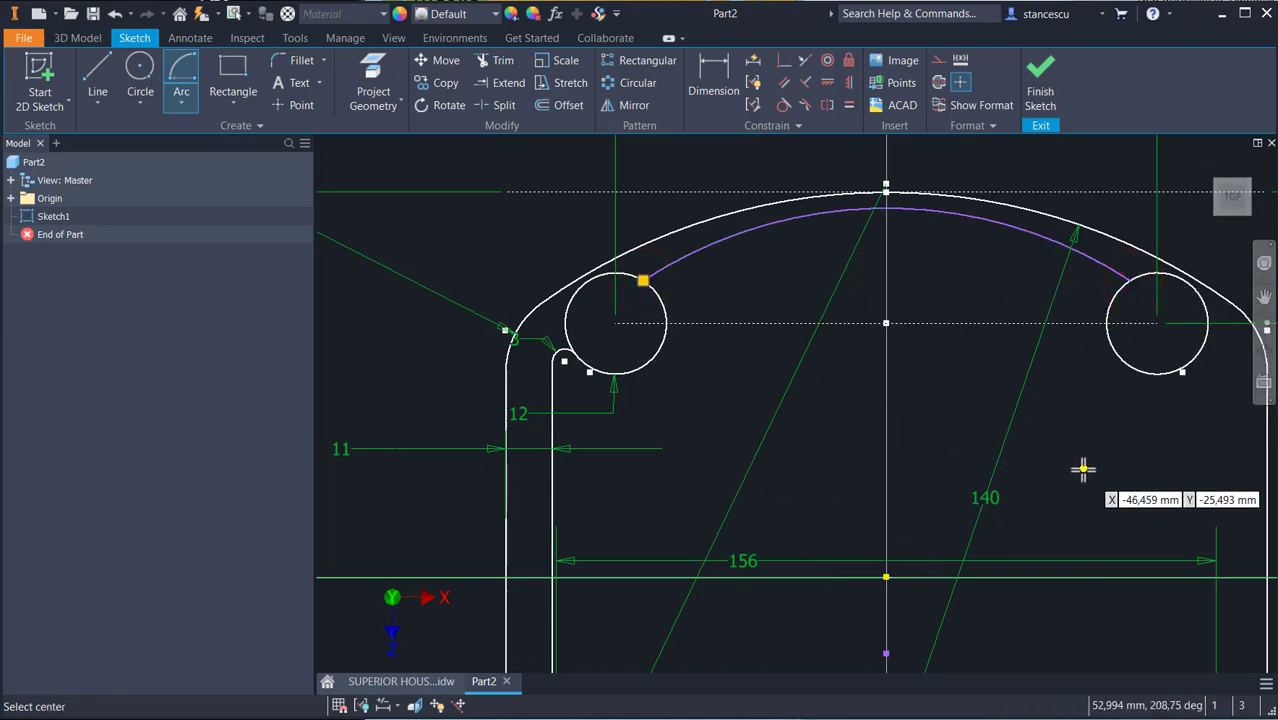
key("Escape")
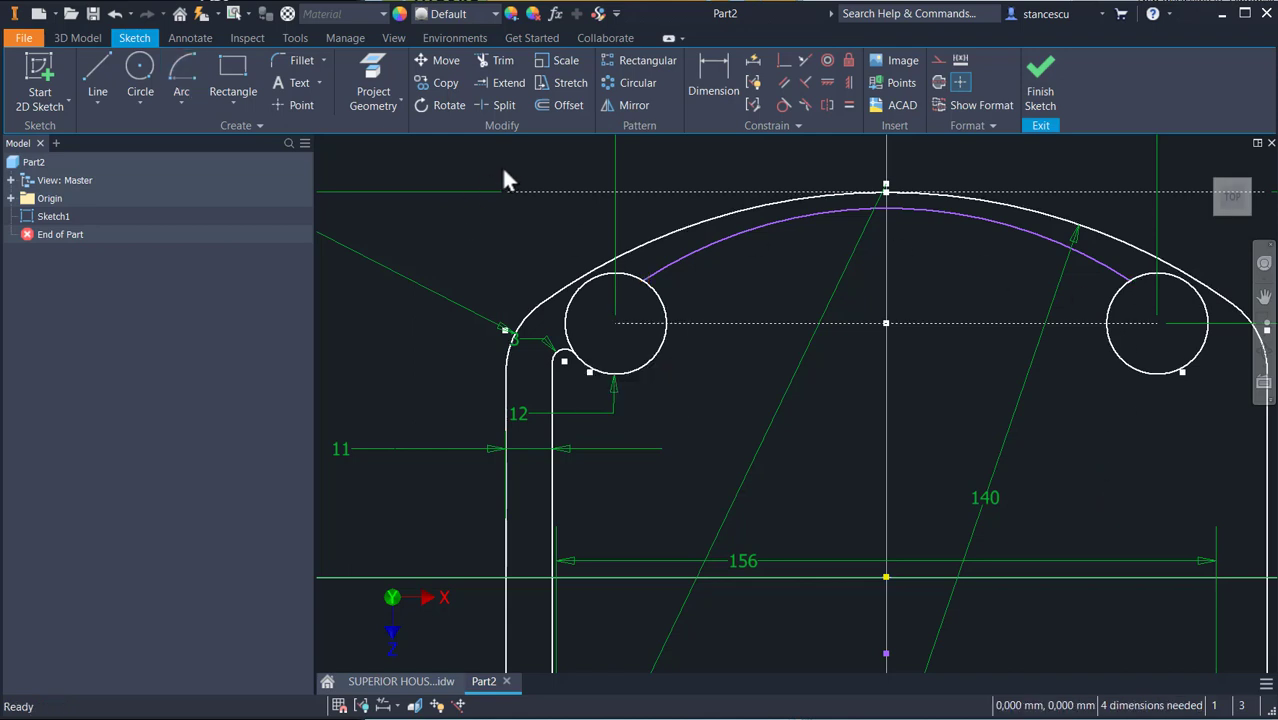
Extend the new inner arc through the upper-right circle and trim the portion lying inside that circle.
left_click(1092, 252)
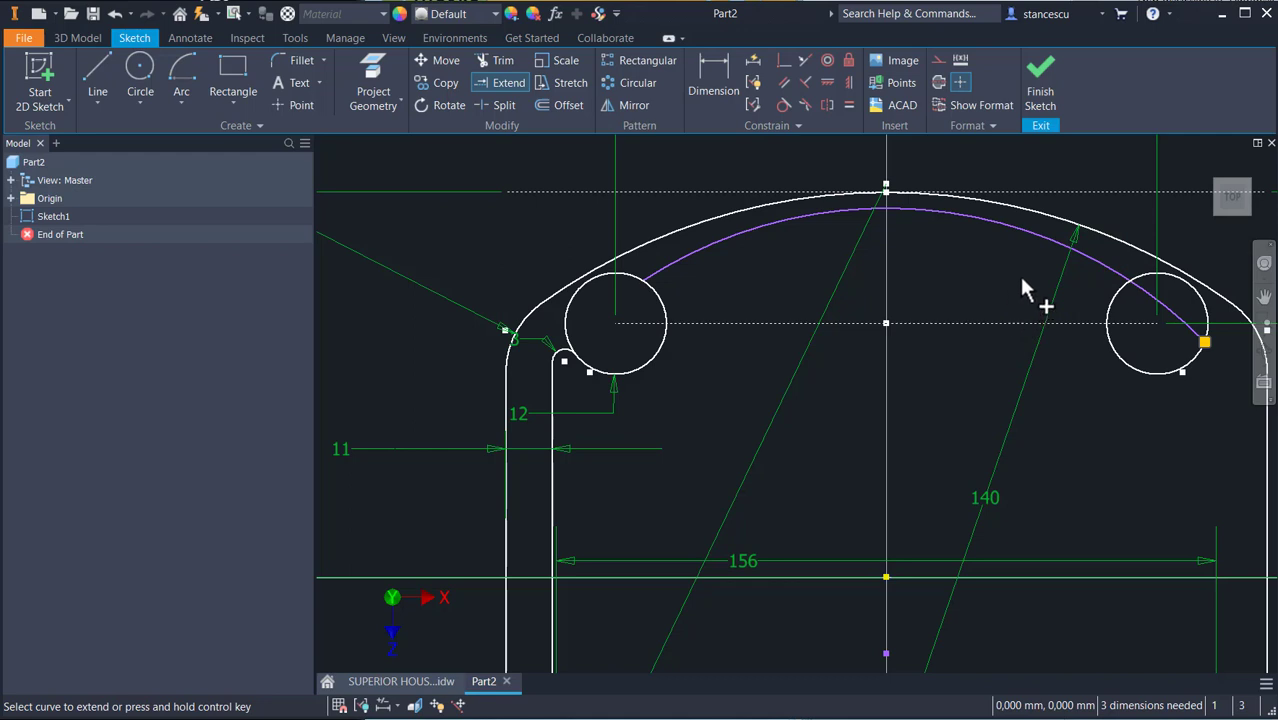
left_click(501, 61)
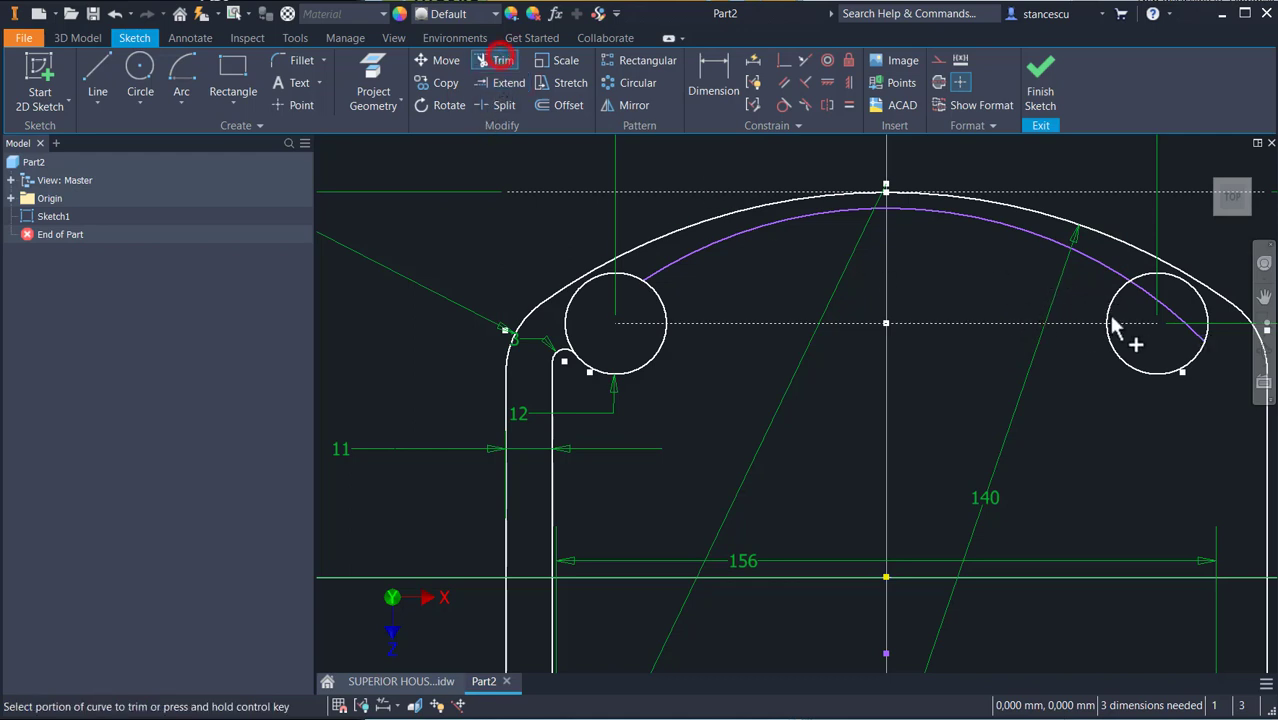
left_click(1145, 298)
key("Escape")
Apply a vertical constraint between the inner arc's centre point and the sketch origin.
middle_click_drag(1063, 455, 1063, 375)
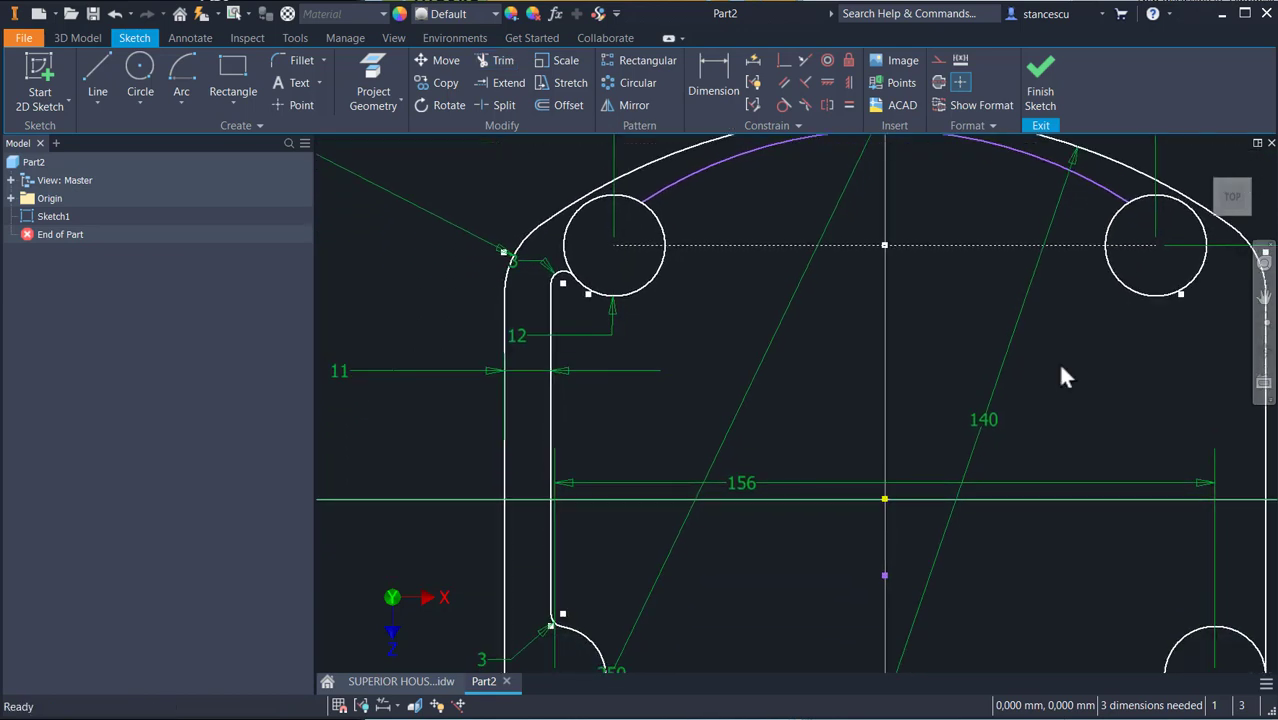
left_click(846, 83)
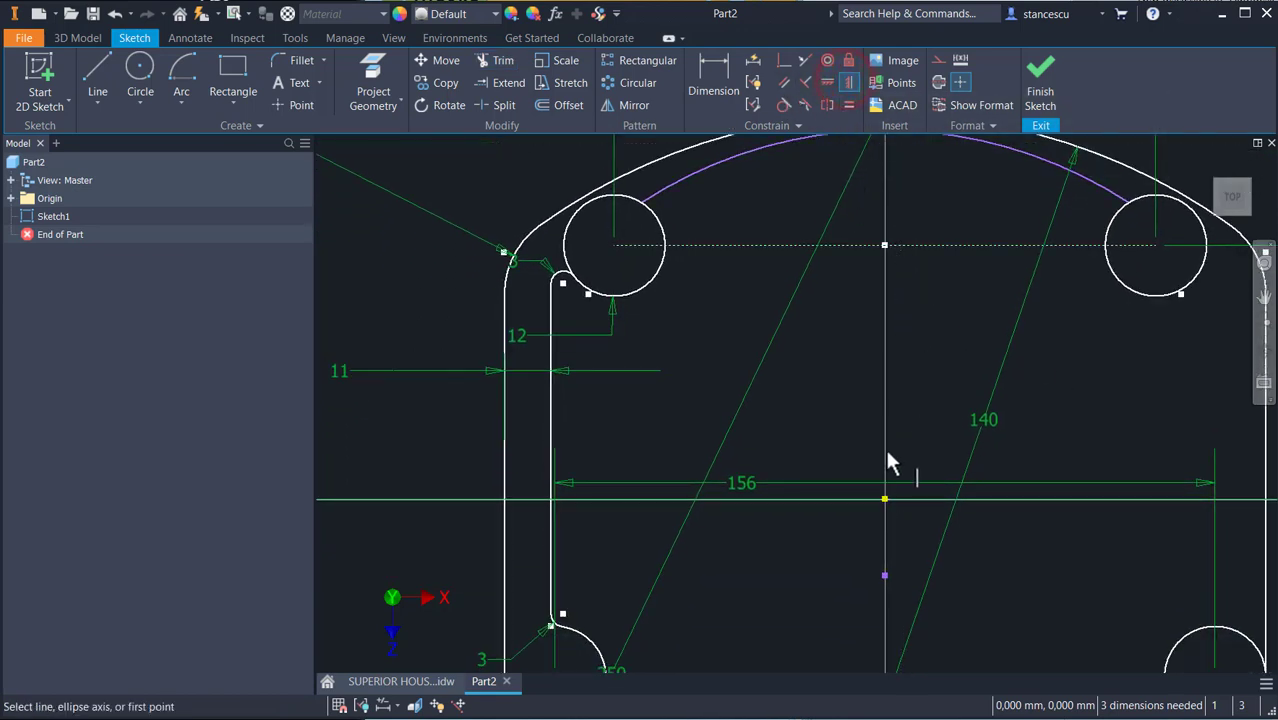
left_click(885, 577)
left_click(885, 498)
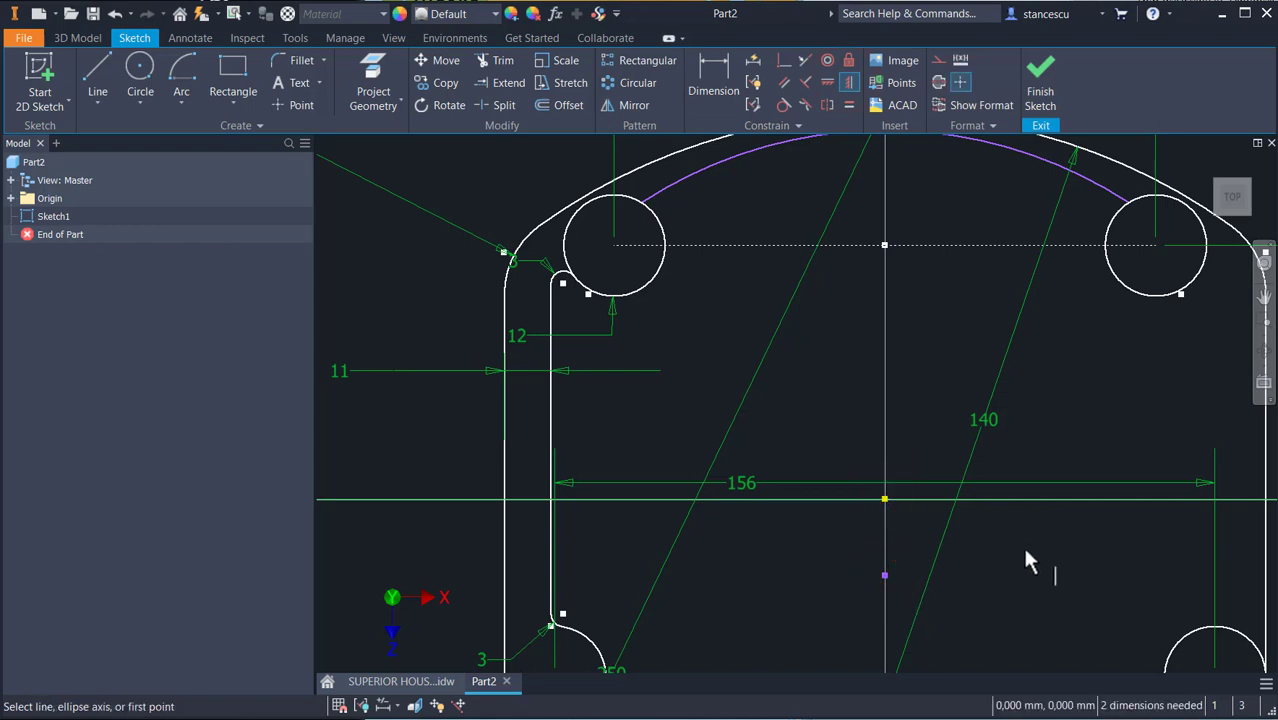
Dimension the radius of the inner arc between the two upper circles as 129 mm.
scroll(1026, 549, "down", 3)
middle_click_drag(1028, 562, 949, 555)
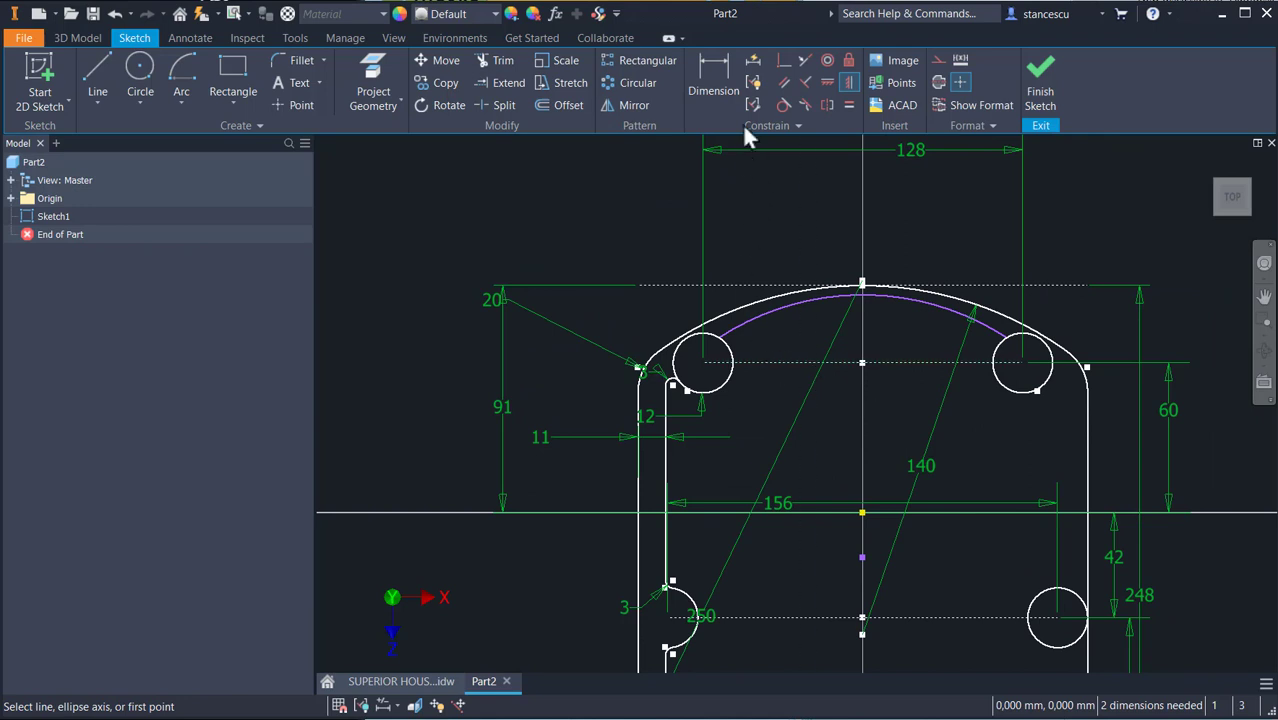
left_click(720, 95)
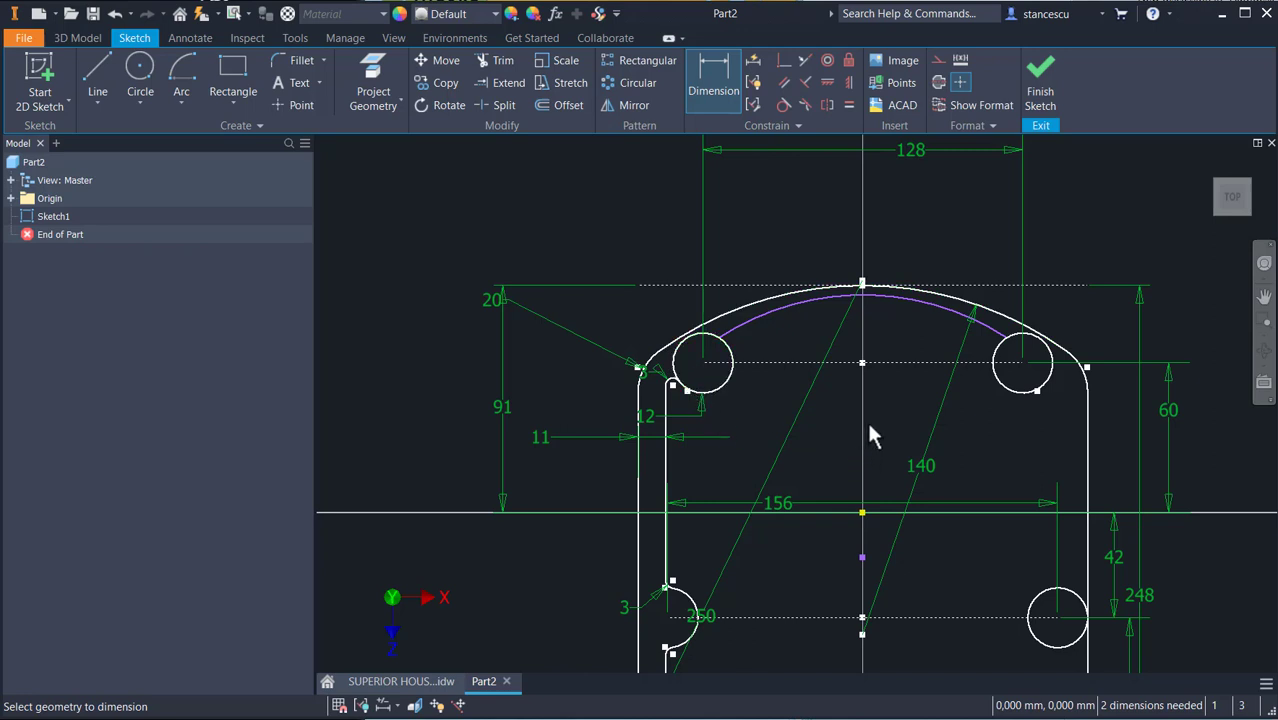
left_click(910, 303)
left_click(901, 388)
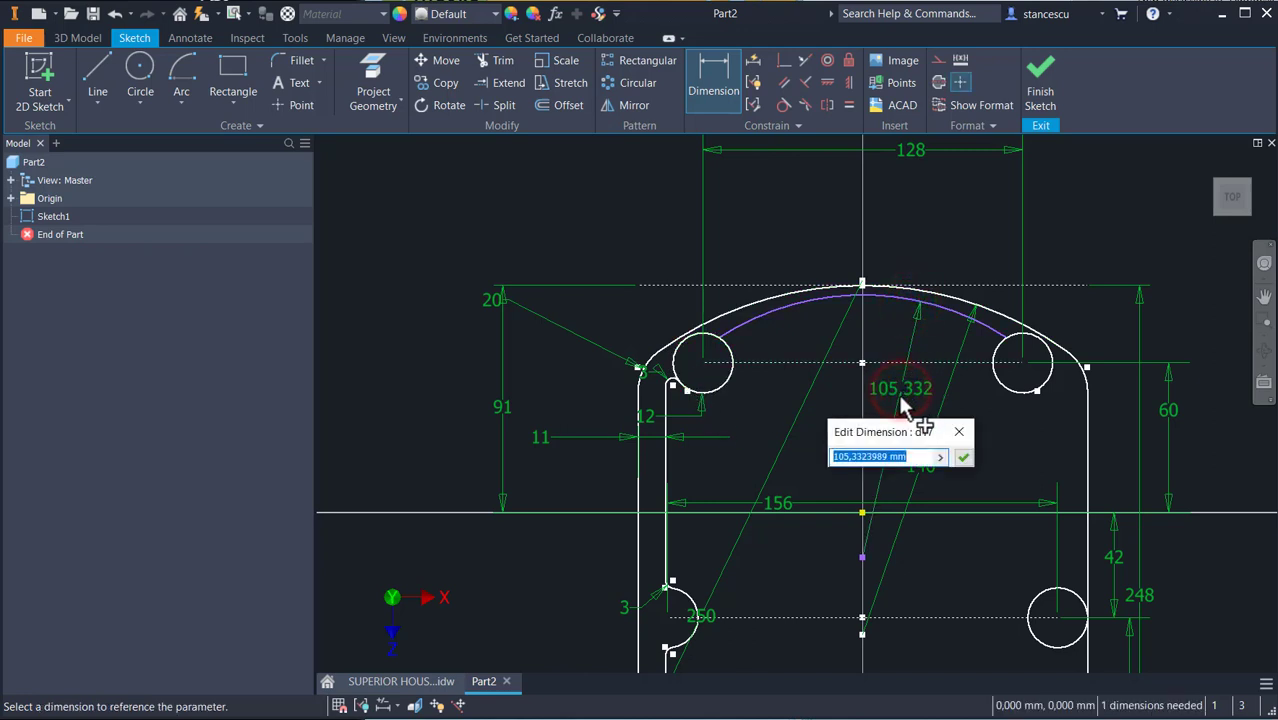
type("129")
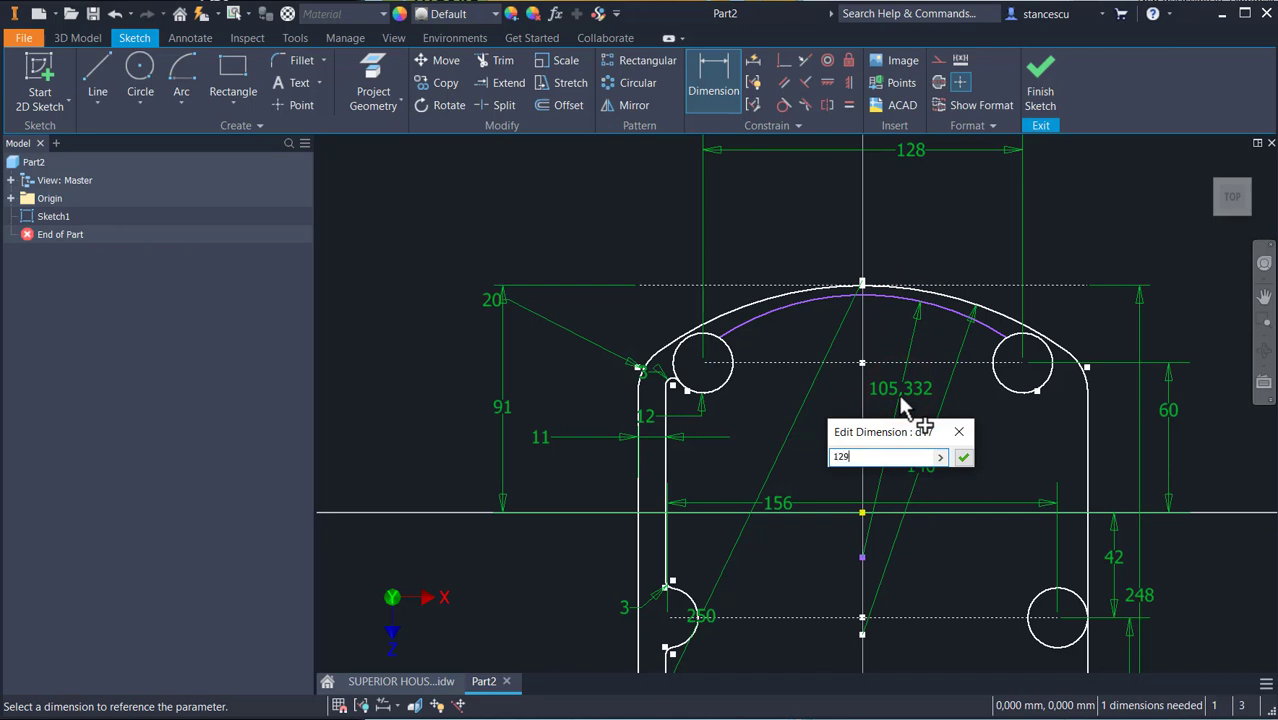
key("Return")
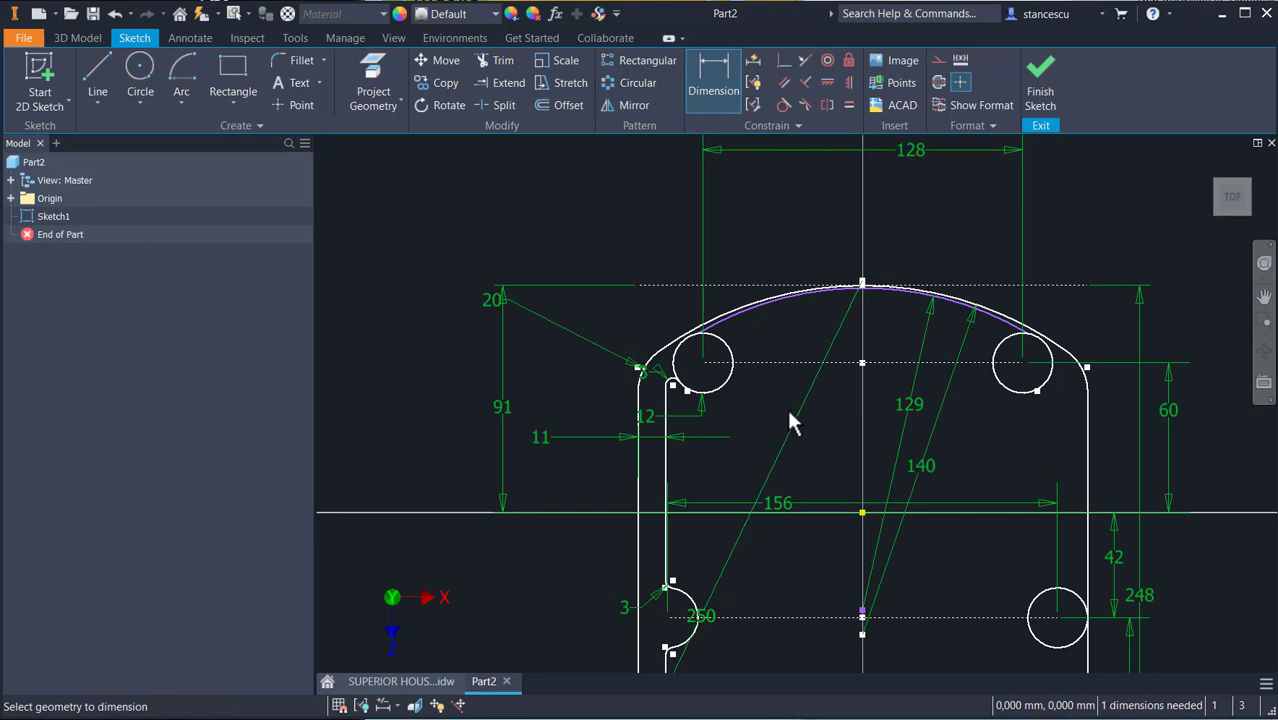
Make the centre point of the 129 mm inner arc coincident with the centre point of the 140 mm outer arc.
scroll(833, 606, "up", 3)
middle_click_drag(828, 545, 812, 364)
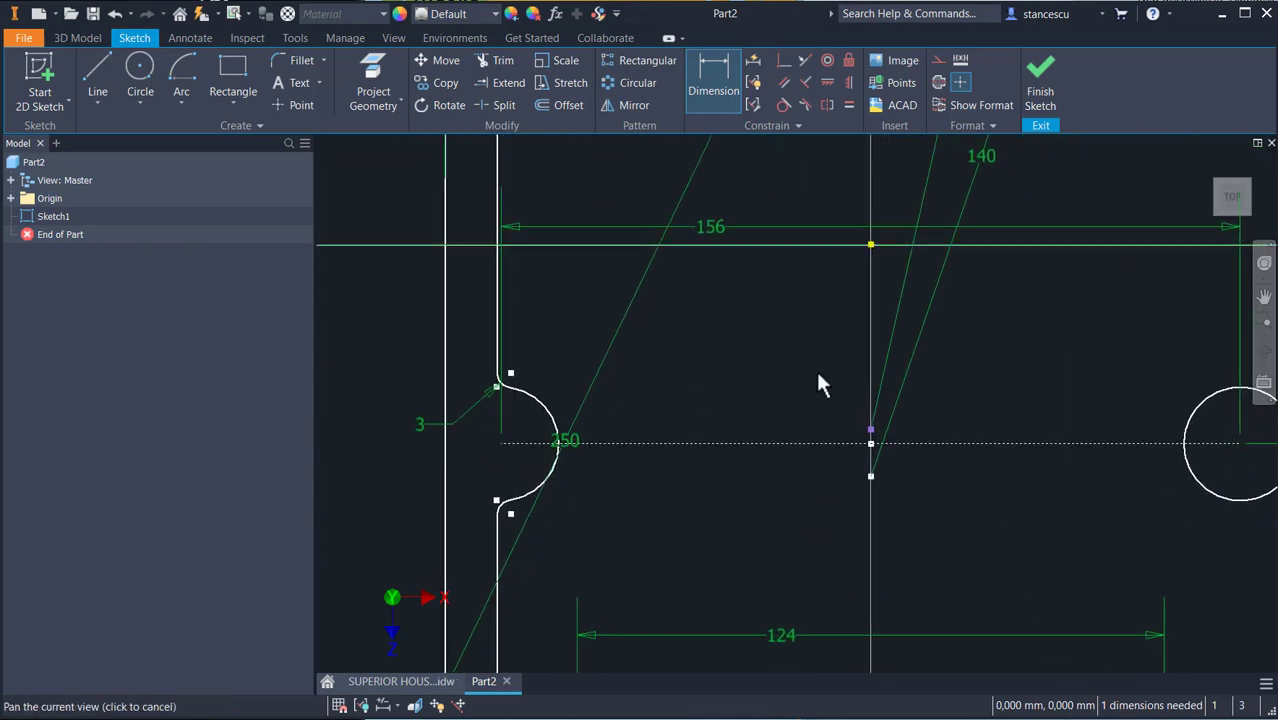
left_click(784, 60)
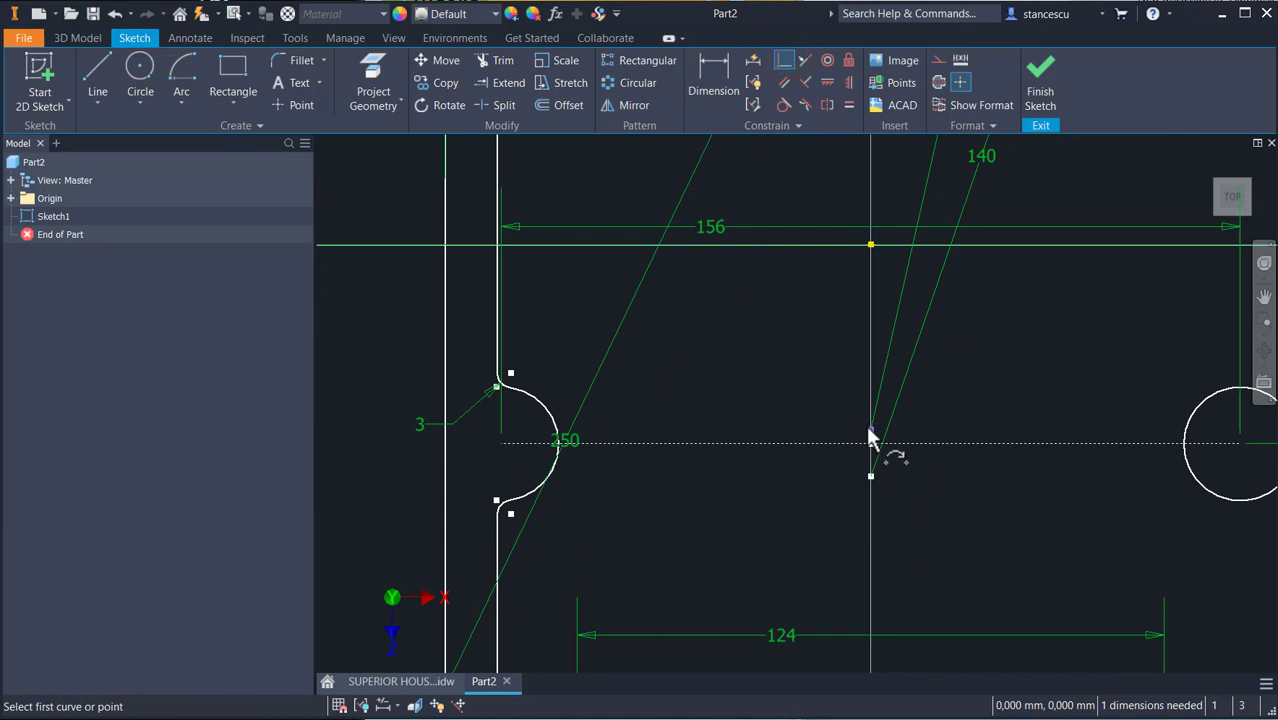
left_click(870, 429)
left_click(871, 477)
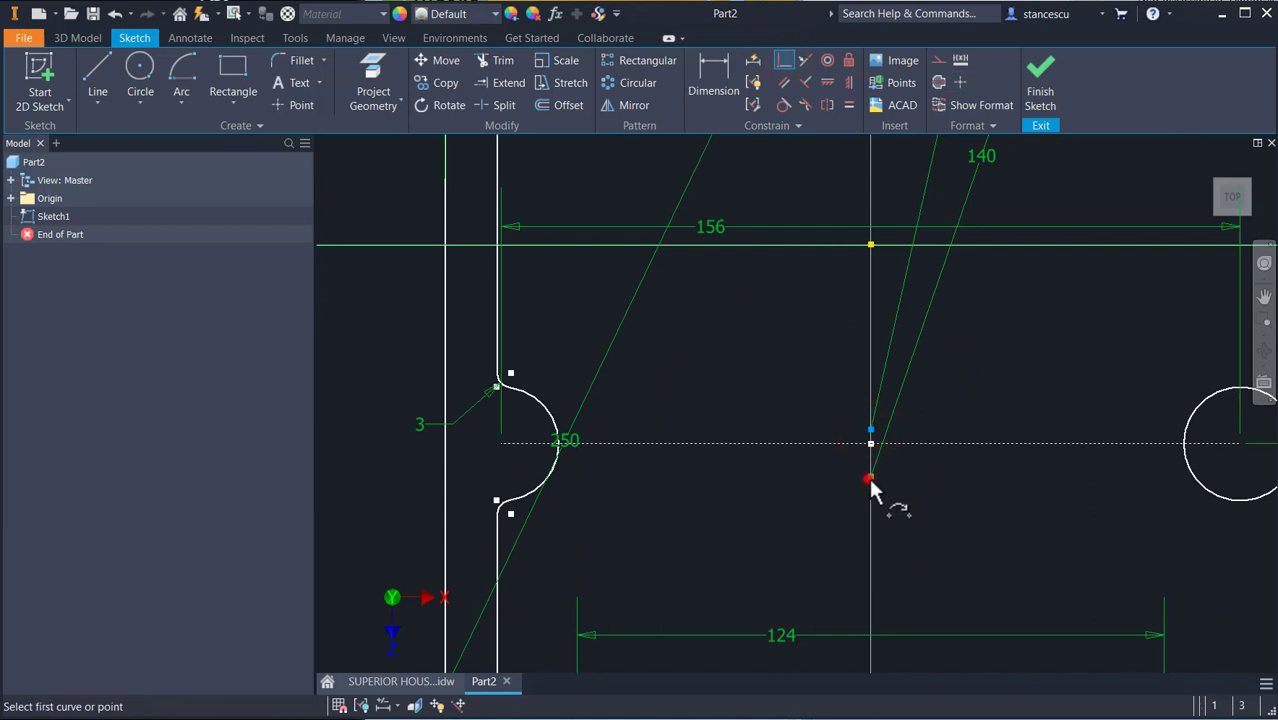
scroll(976, 488, "down", 3)
middle_click_drag(972, 418, 968, 458)
scroll(960, 540, "down", 2)
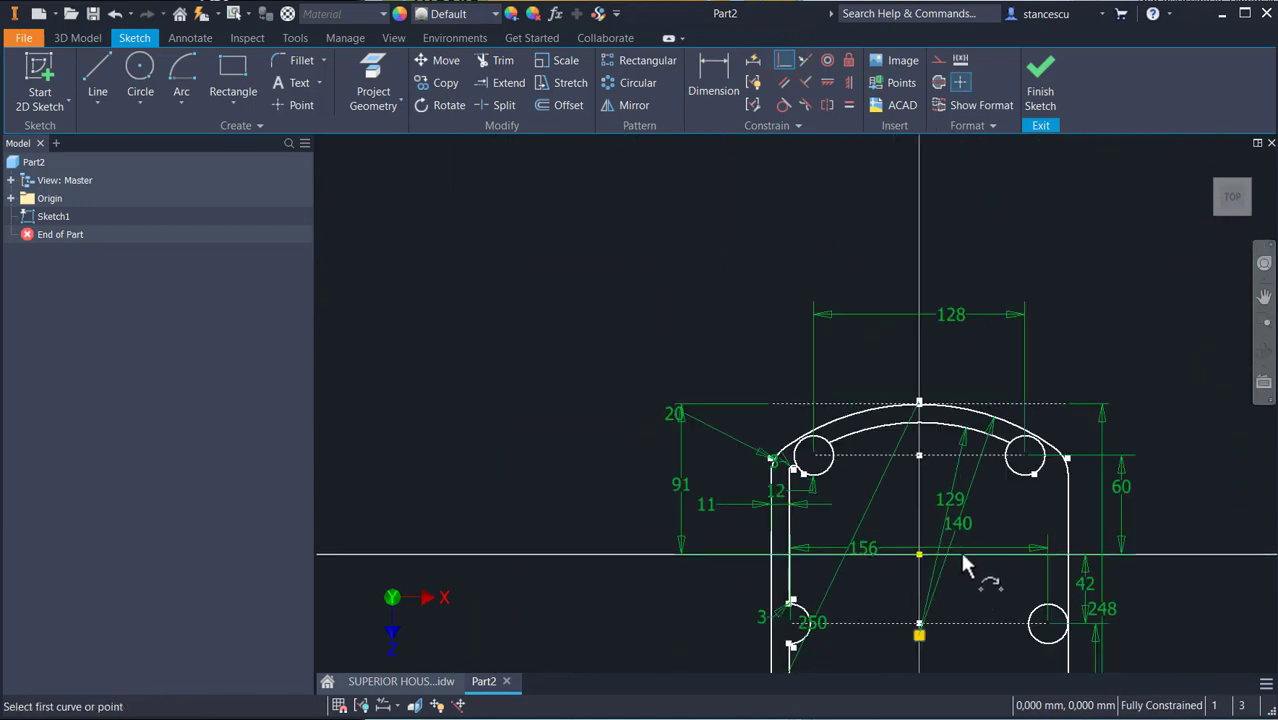
Trim the outer portion of the upper-left circle and fillet its junction with the upper inner arc at 3 mm.
scroll(986, 480, "up", 3)
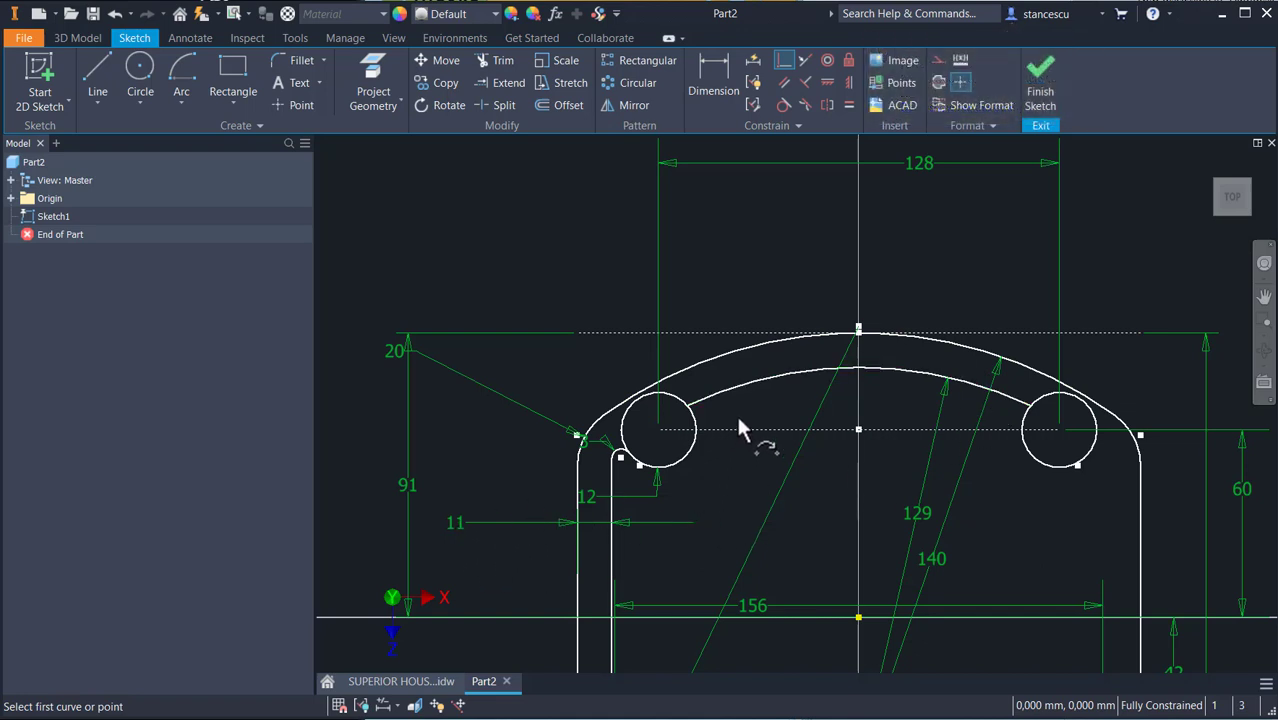
middle_click_drag(735, 413, 763, 395)
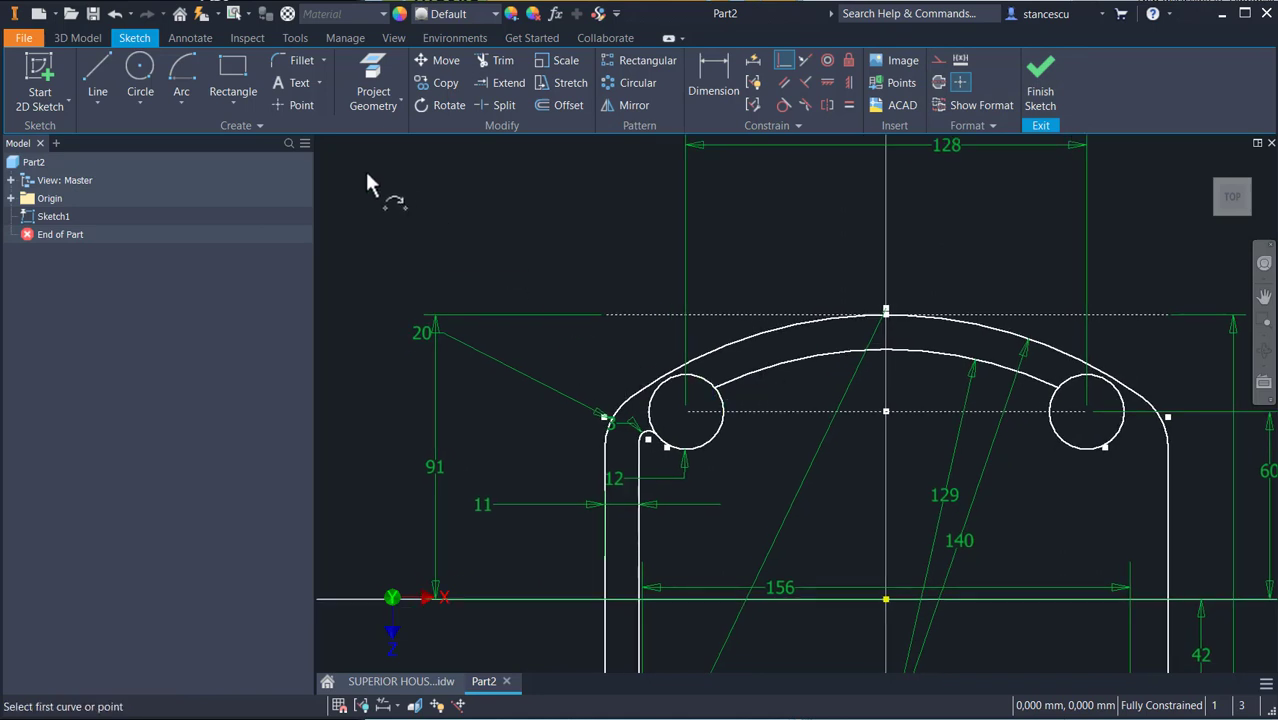
left_click(497, 58)
left_click(650, 420)
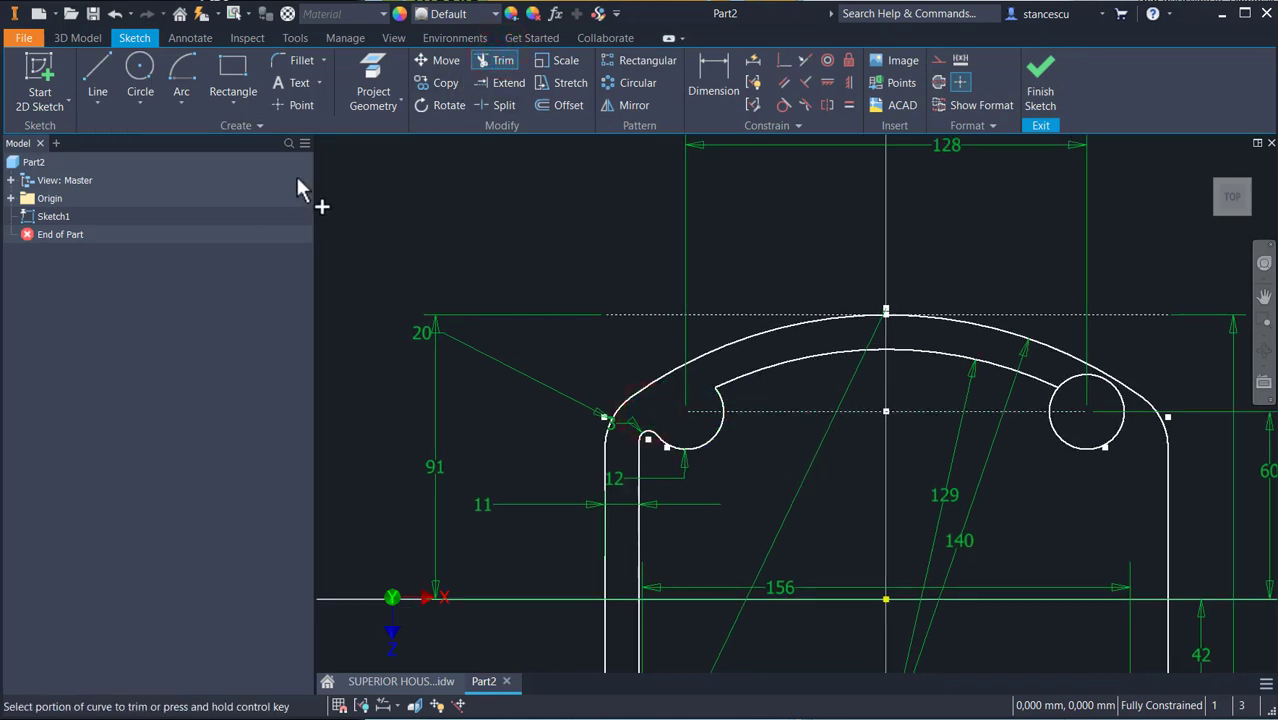
left_click(298, 60)
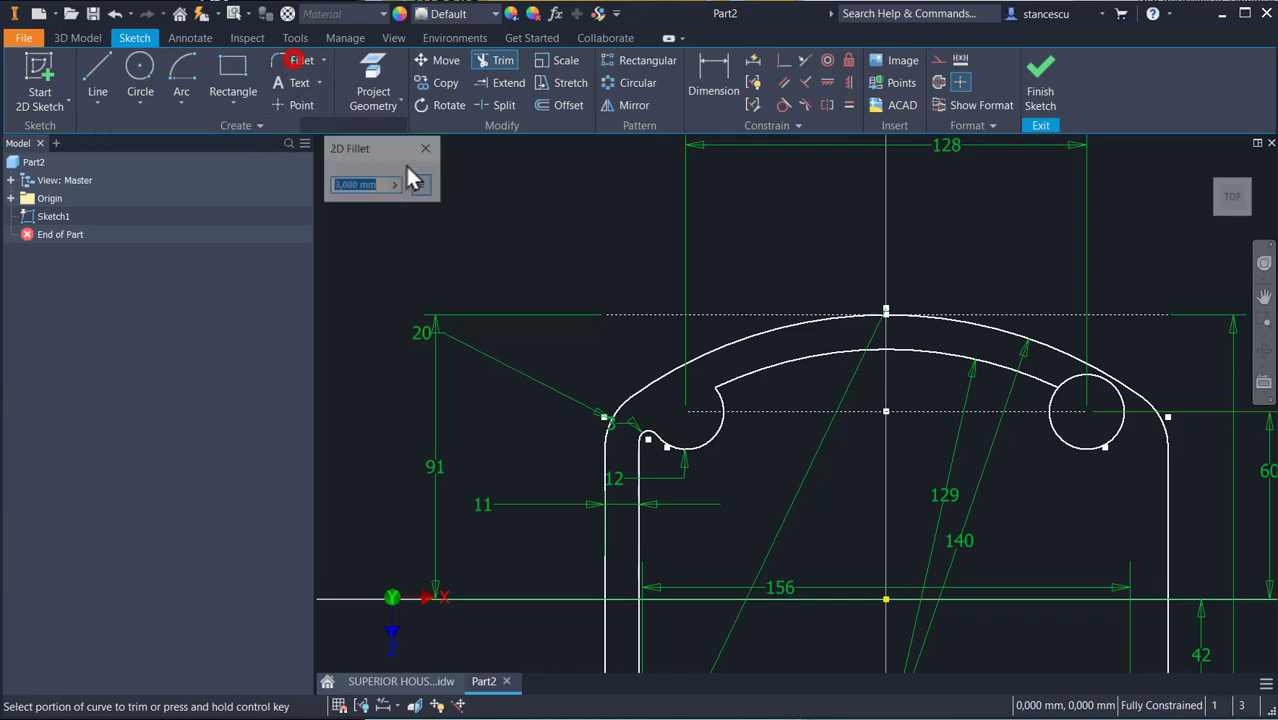
left_click(714, 399)
left_click(734, 382)
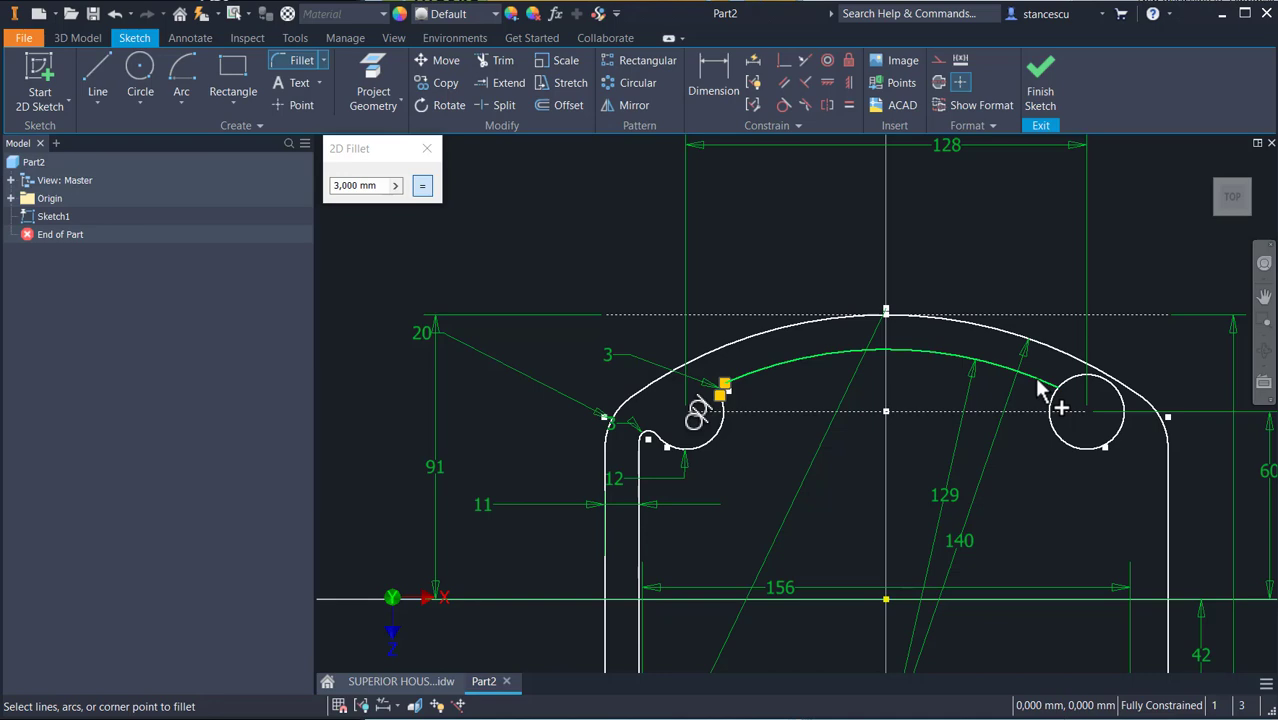
key("Escape")
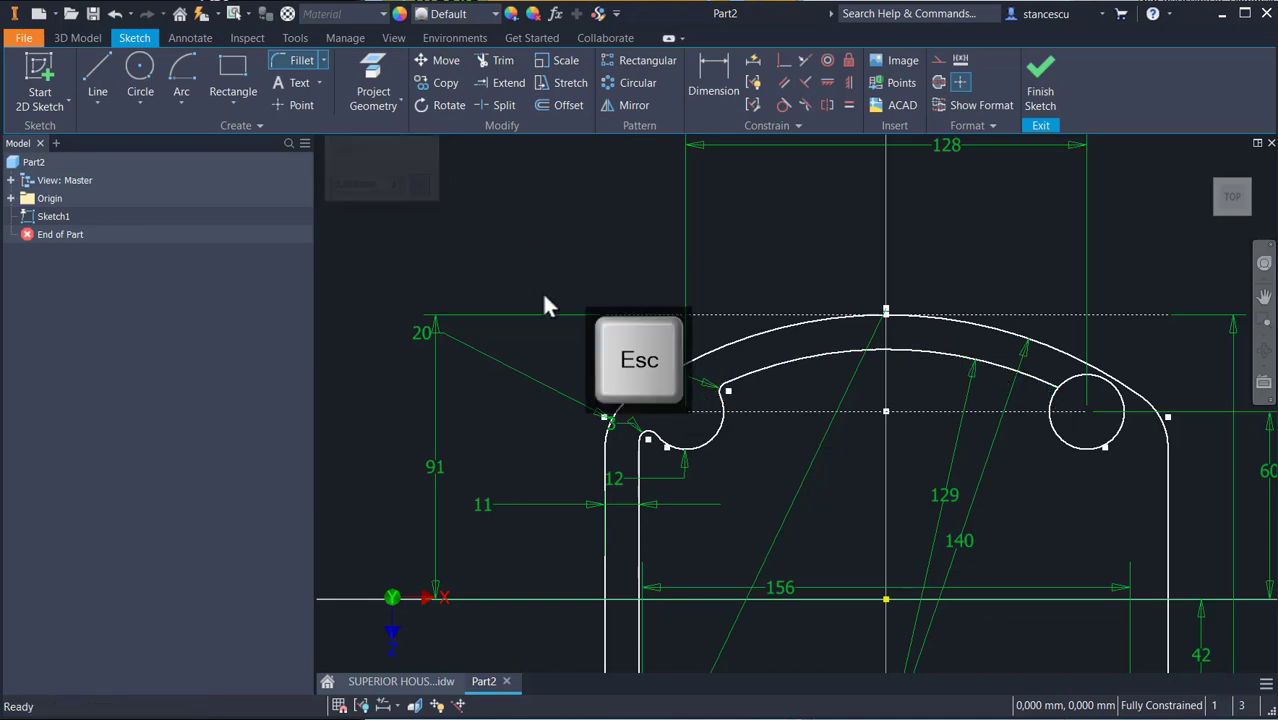
Examine the lower circles, both upper arcs and the location of the 250 mm arc's centre point.
middle_click_drag(861, 432, 864, 201)
middle_click_drag(896, 565, 900, 307)
mouse_move(856, 408)
middle_mouse_down()
mouse_move(857, 341)
mouse_move(840, 500)
middle_mouse_up()
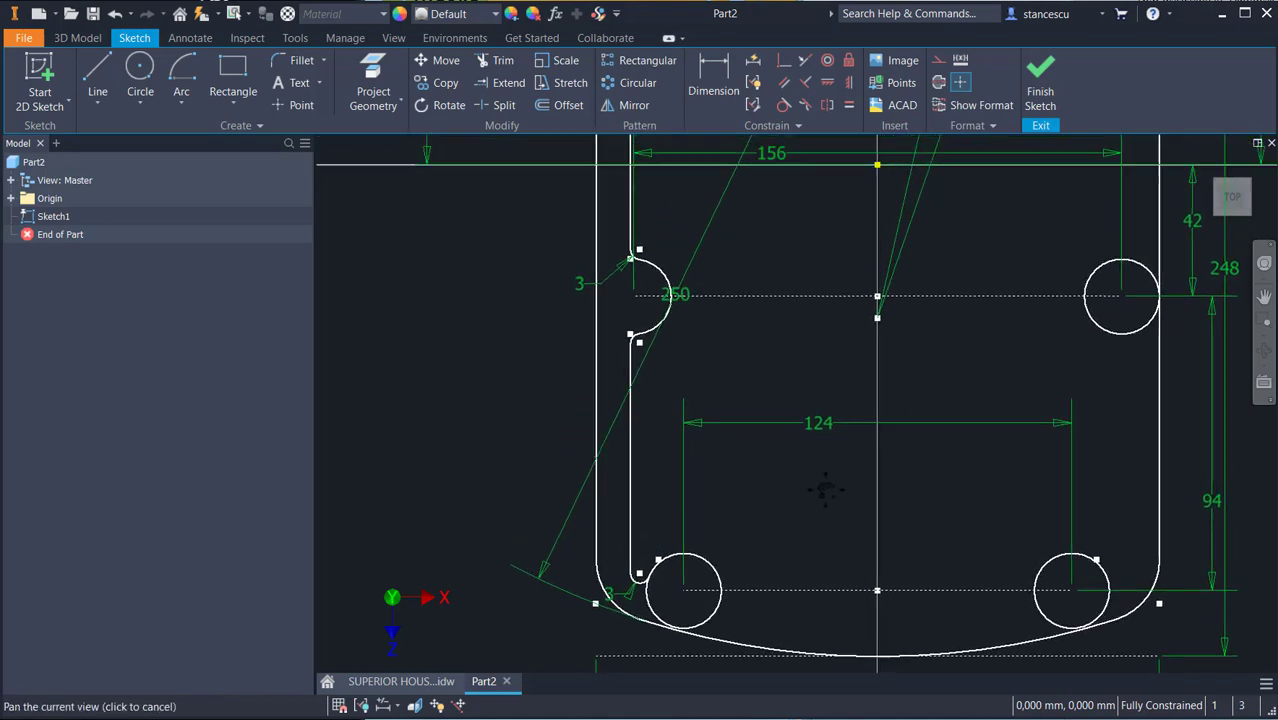
middle_click_drag(803, 440, 818, 614)
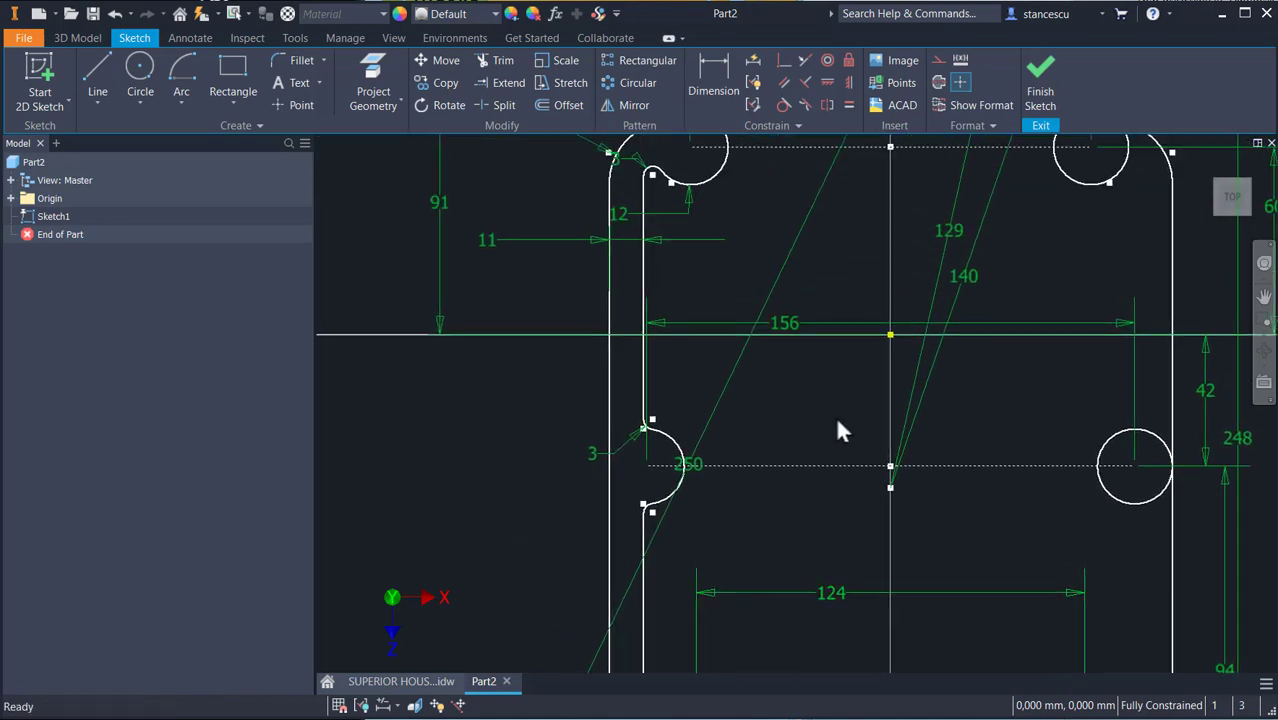
mouse_move(829, 381)
middle_mouse_down()
mouse_move(813, 522)
mouse_move(842, 214)
mouse_move(847, 284)
middle_mouse_up()
scroll(844, 355, "down", 3)
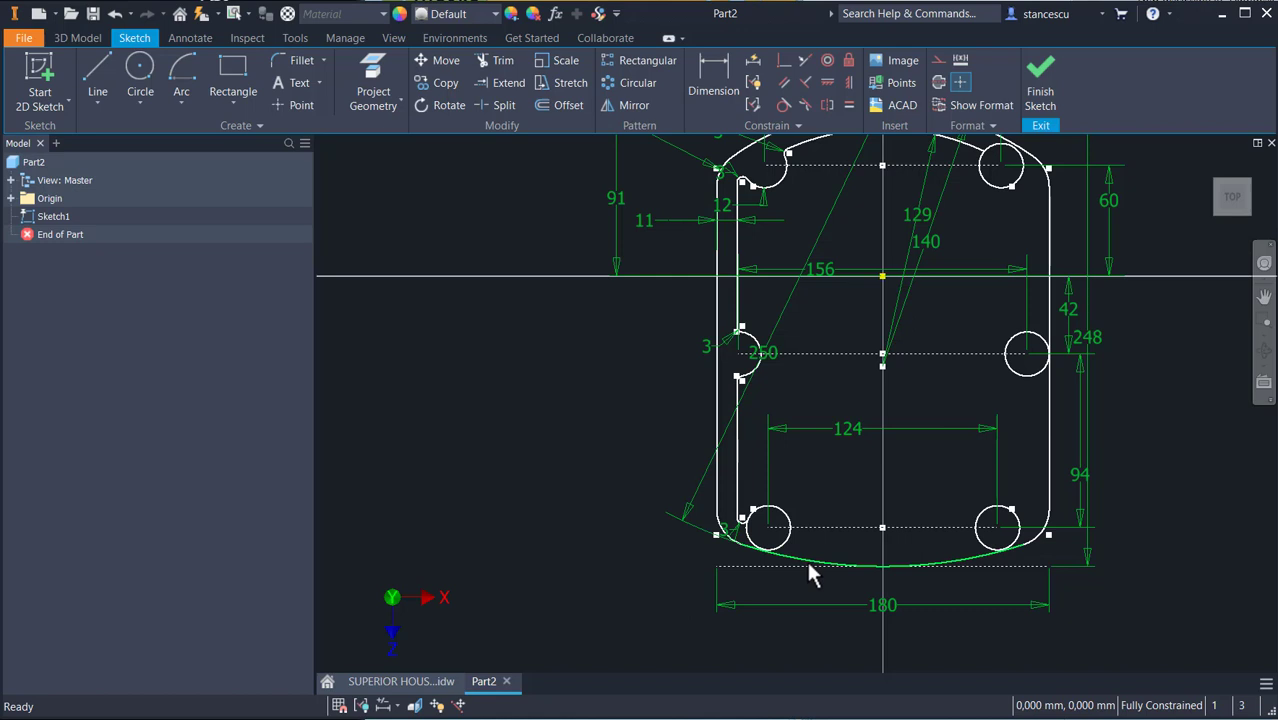
middle_click_drag(841, 417, 836, 527)
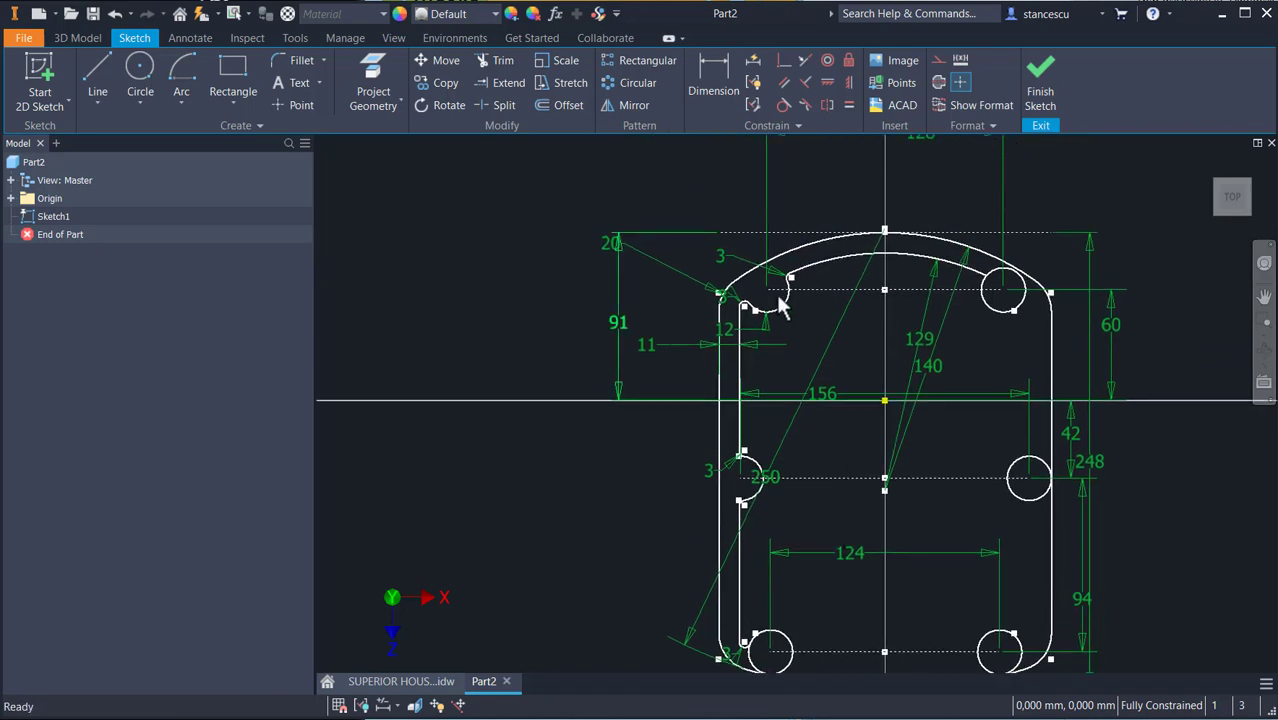
scroll(880, 236, "up", 2)
scroll(892, 241, "up", 1)
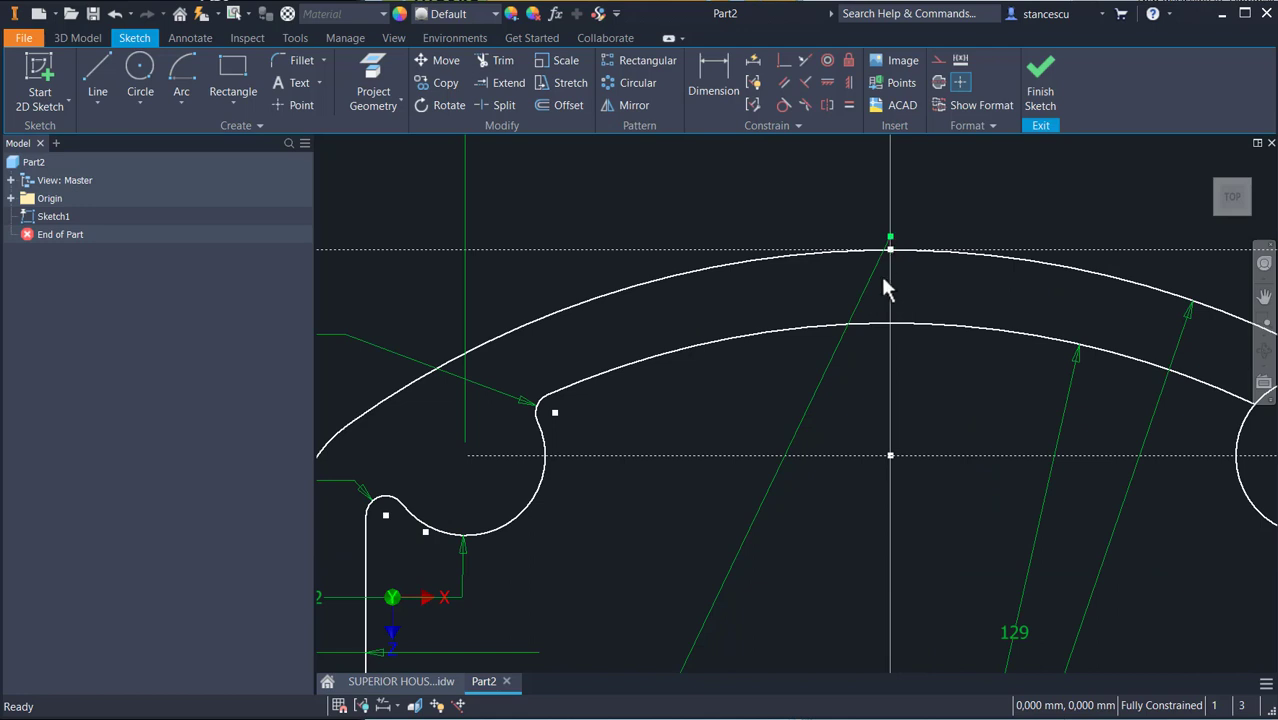
scroll(890, 265, "down", 5)
middle_click_drag(906, 470, 875, 390)
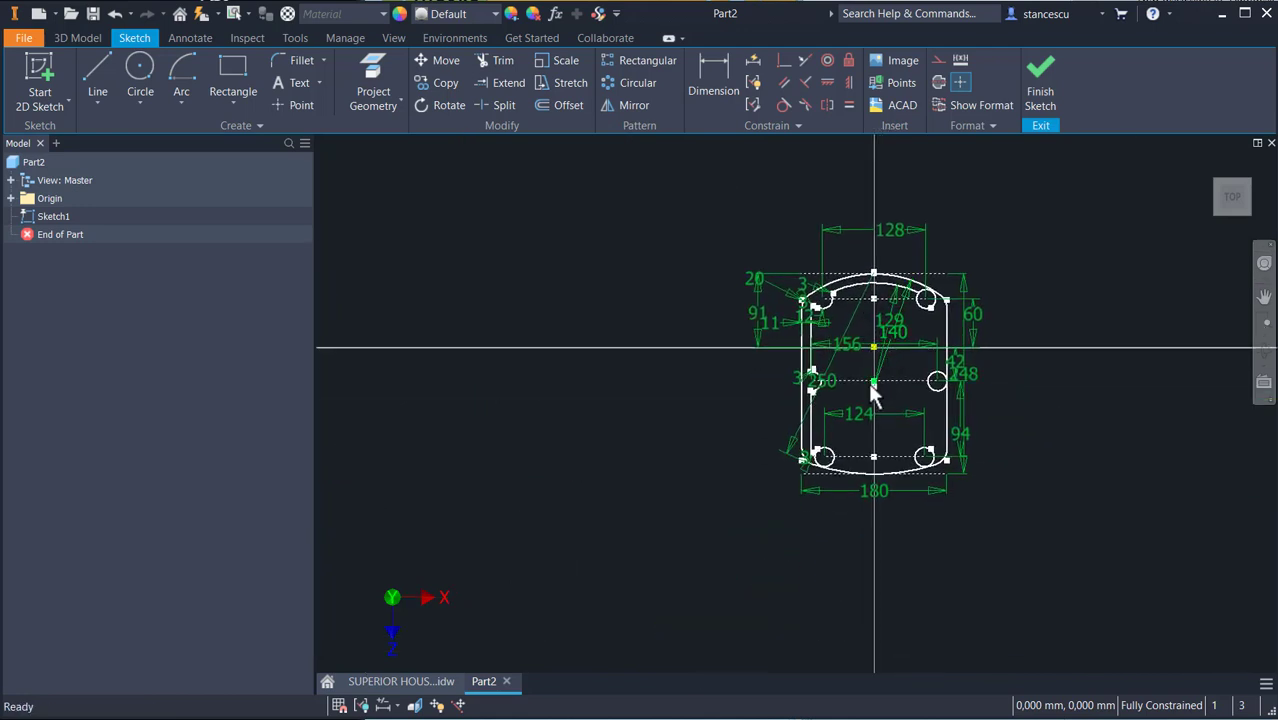
scroll(864, 393, "up", 3)
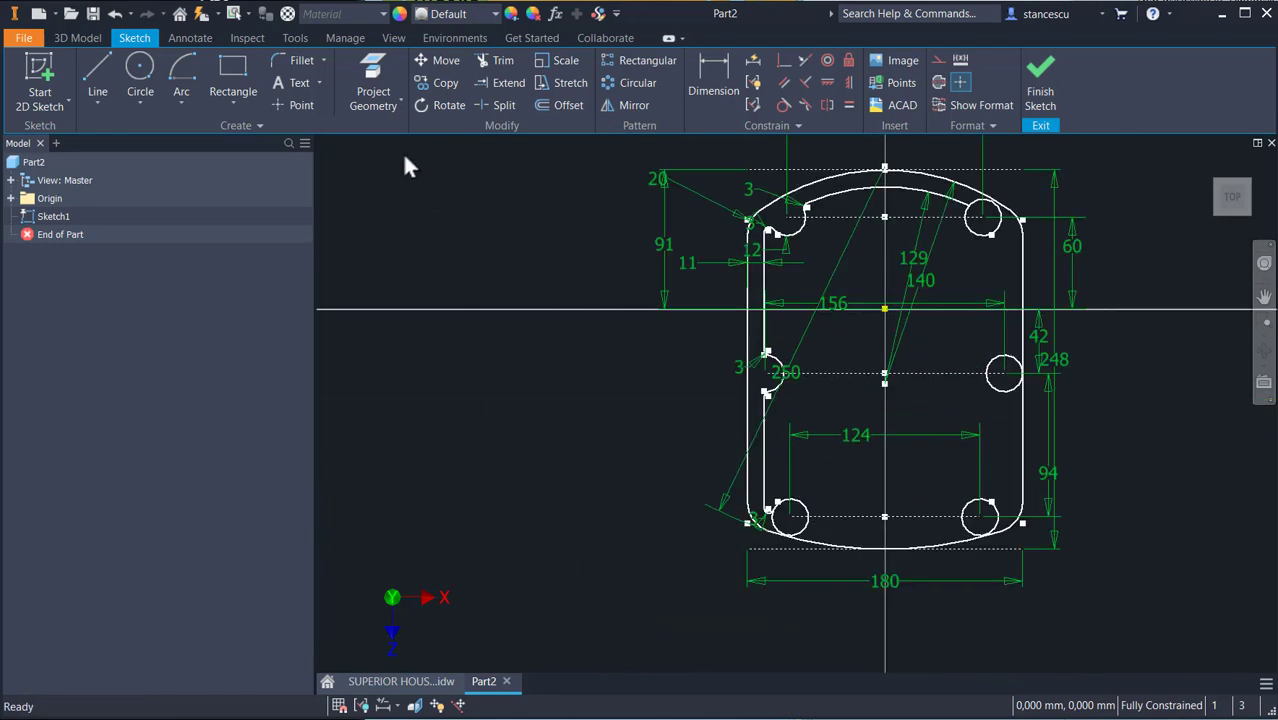
Draw a centre-point arc from the lower-right circle to the lower-left circle, centred on the 250 mm bottom arc's centre.
left_click(182, 88)
left_click(885, 165)
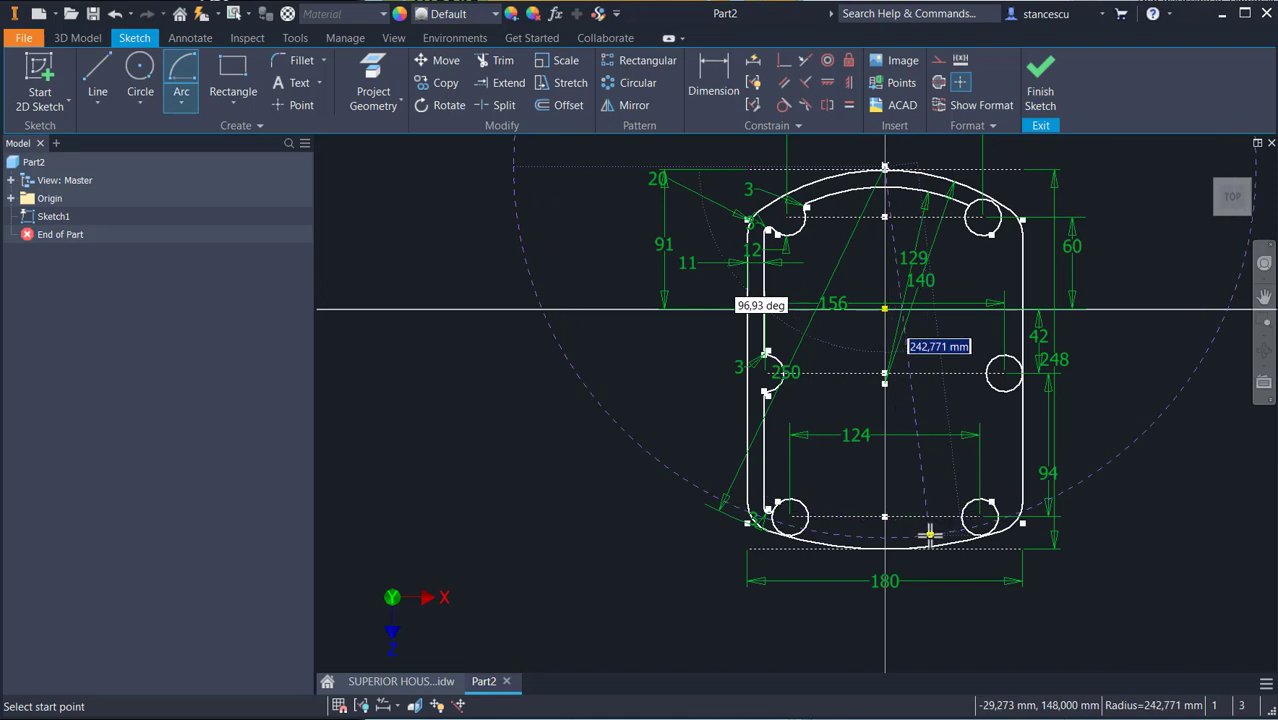
scroll(927, 533, "up", 3)
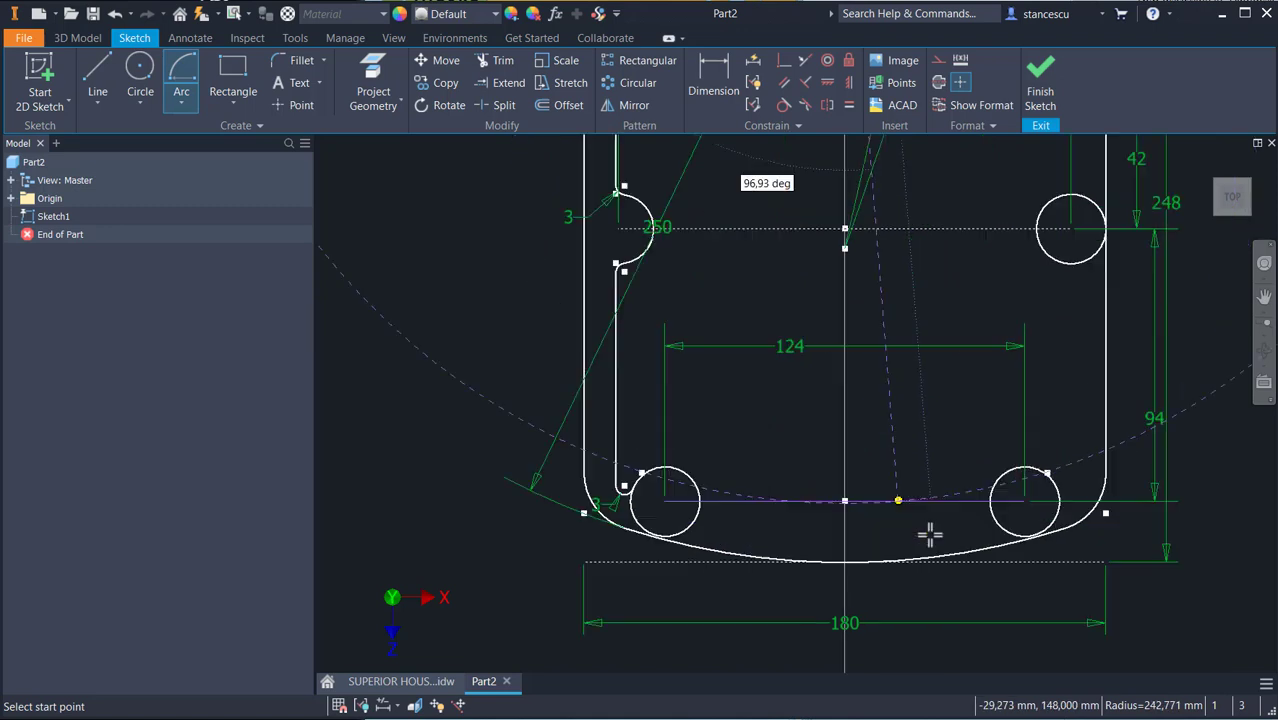
left_click(995, 519)
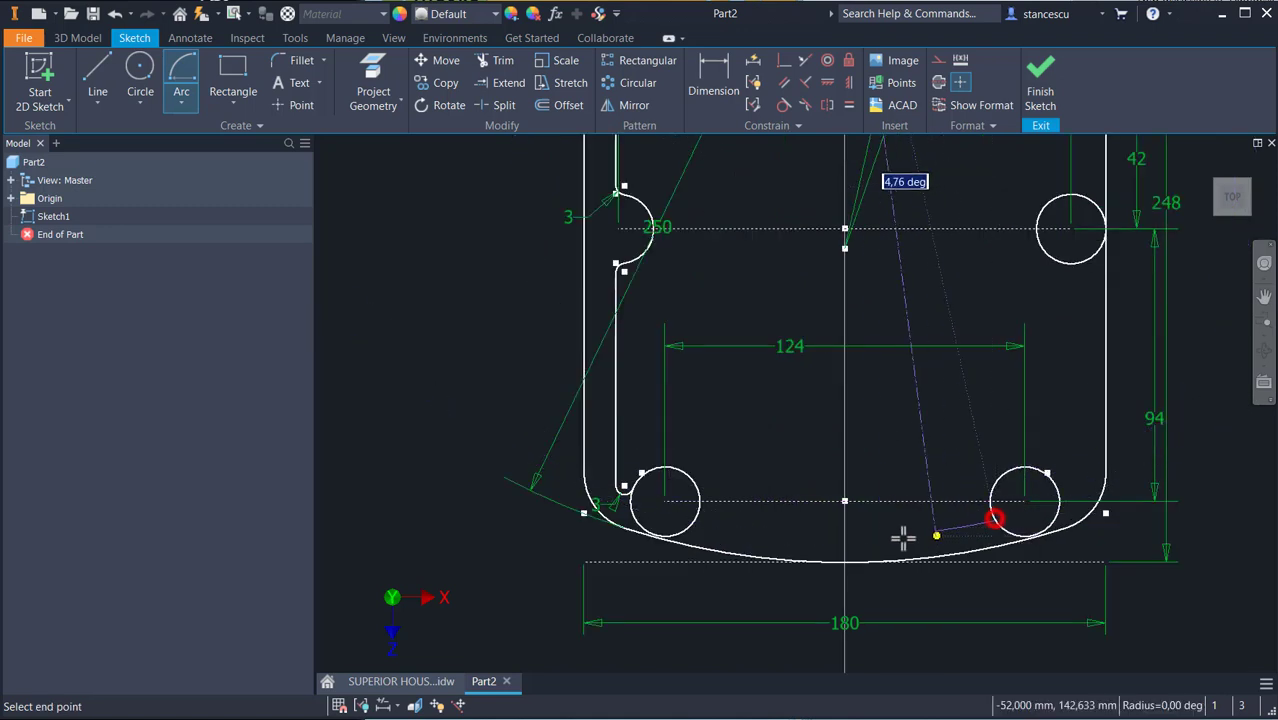
left_click(695, 524)
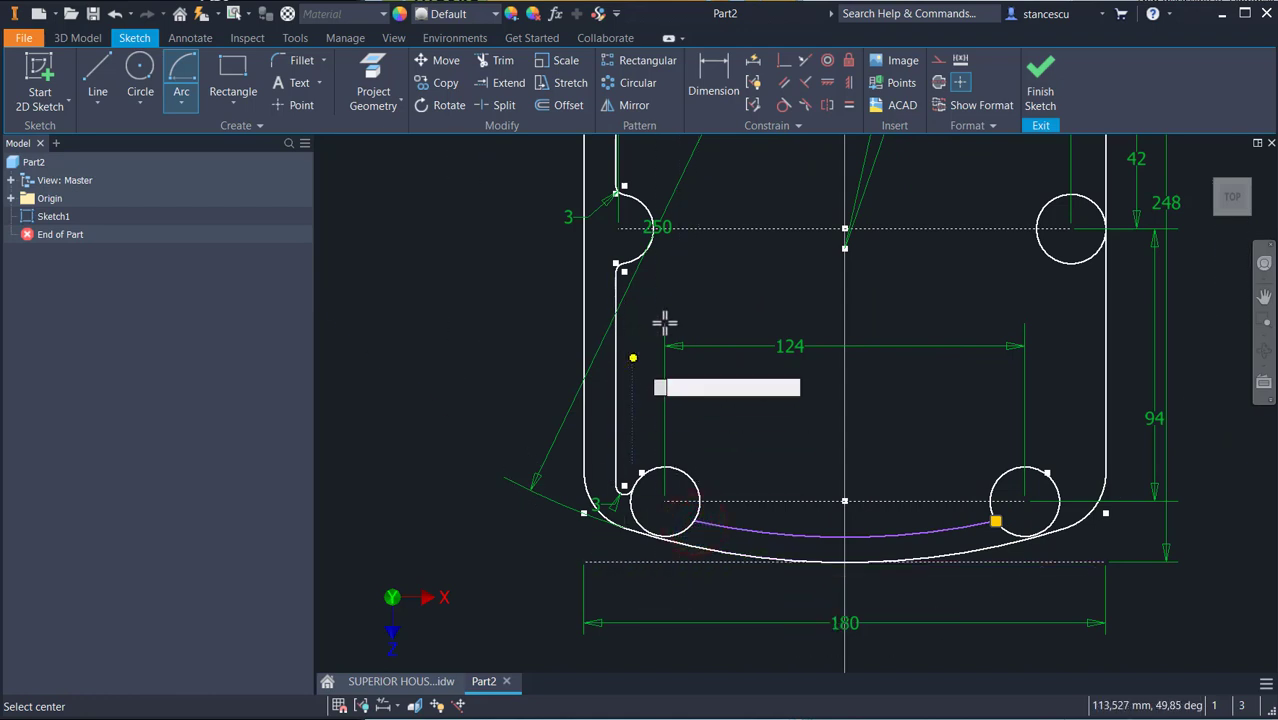
Dimension the radius of the new inner arc between the two lower circles as 239 mm.
left_click(712, 80)
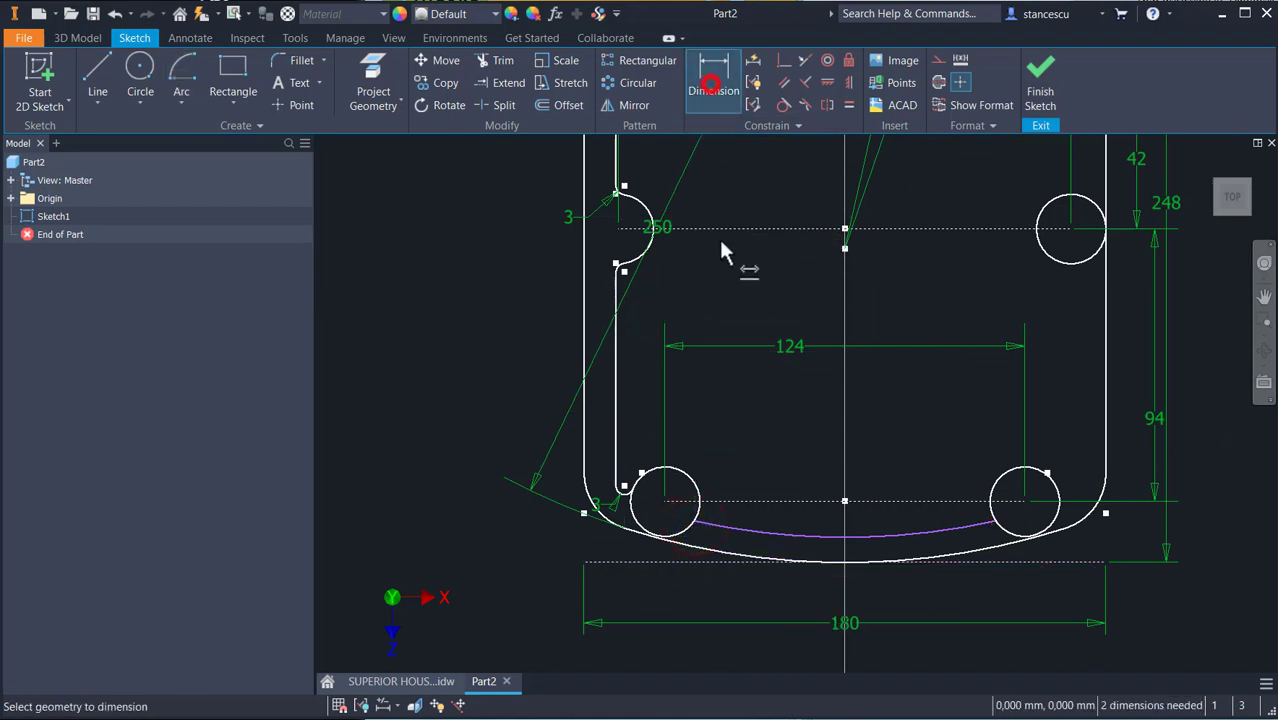
left_click(770, 537)
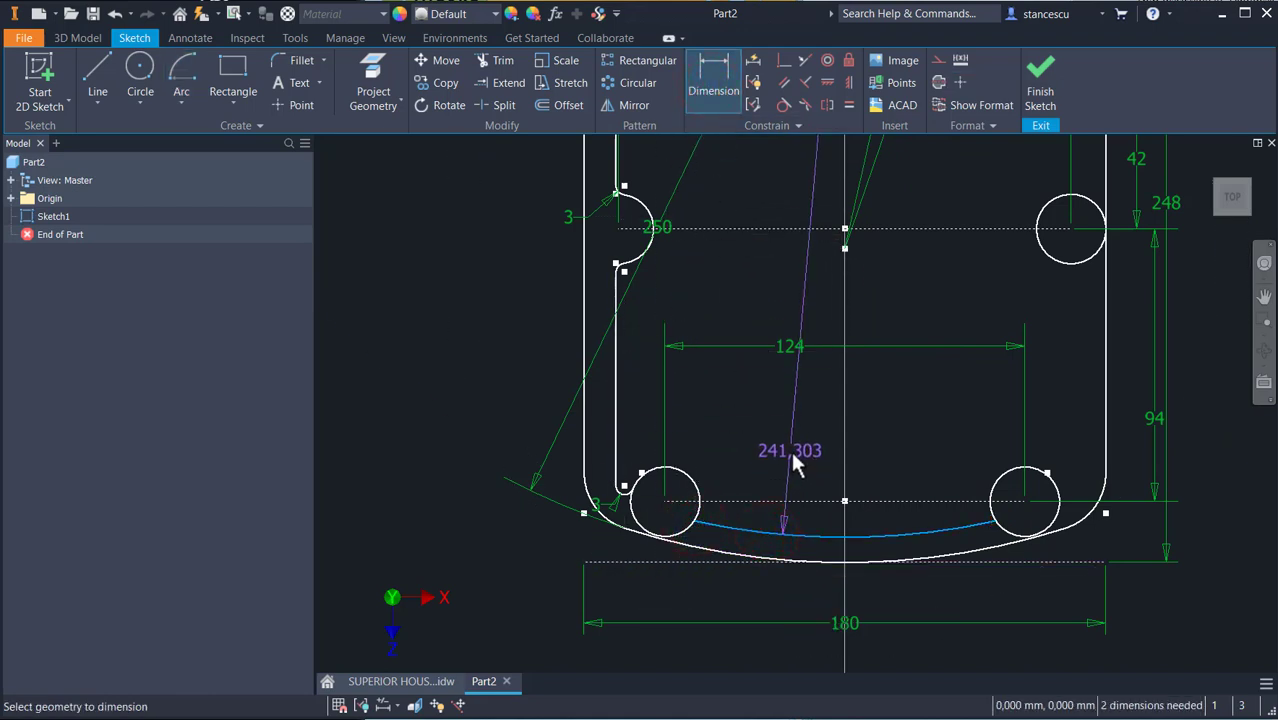
type("250")
key("Return")
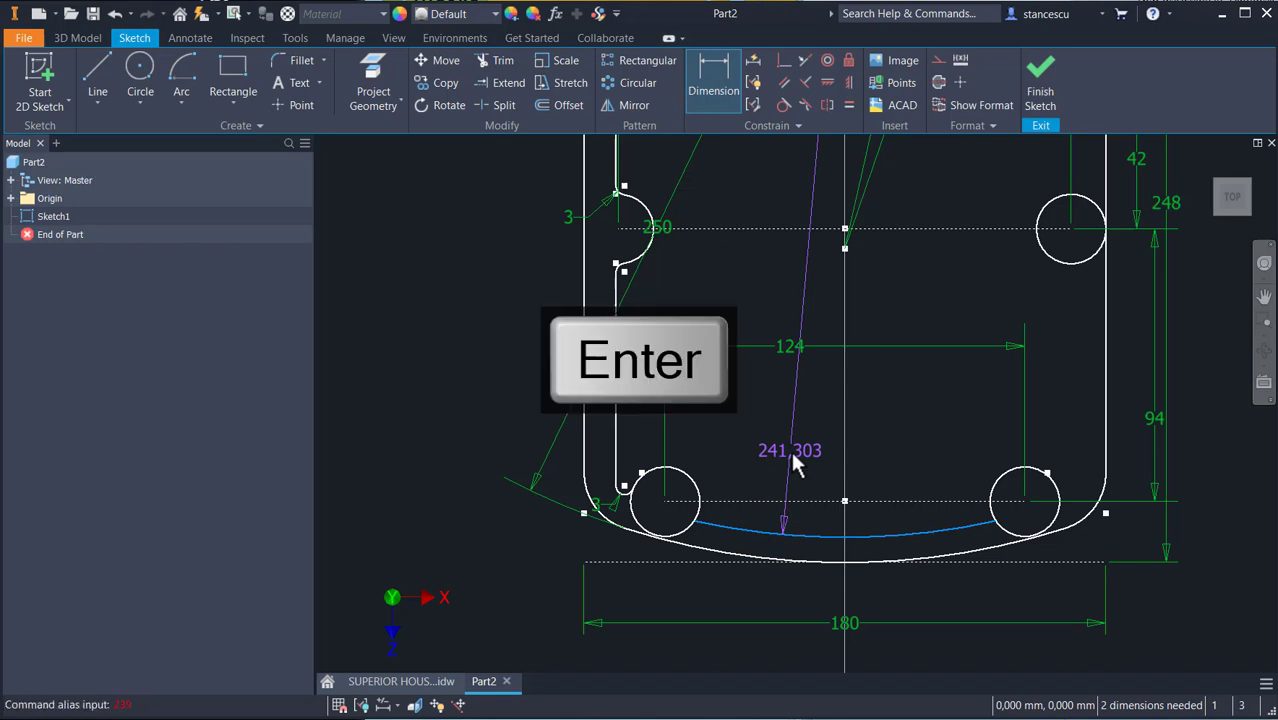
left_click(792, 458)
type("239")
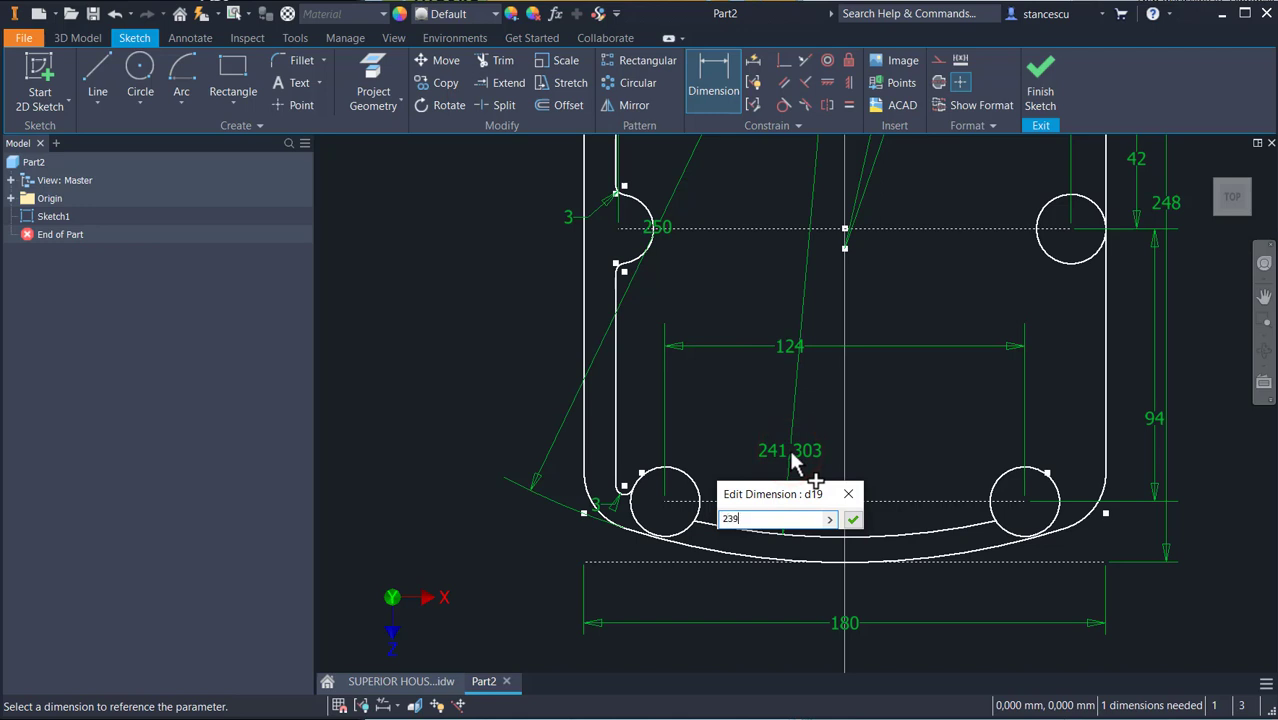
key("Return")
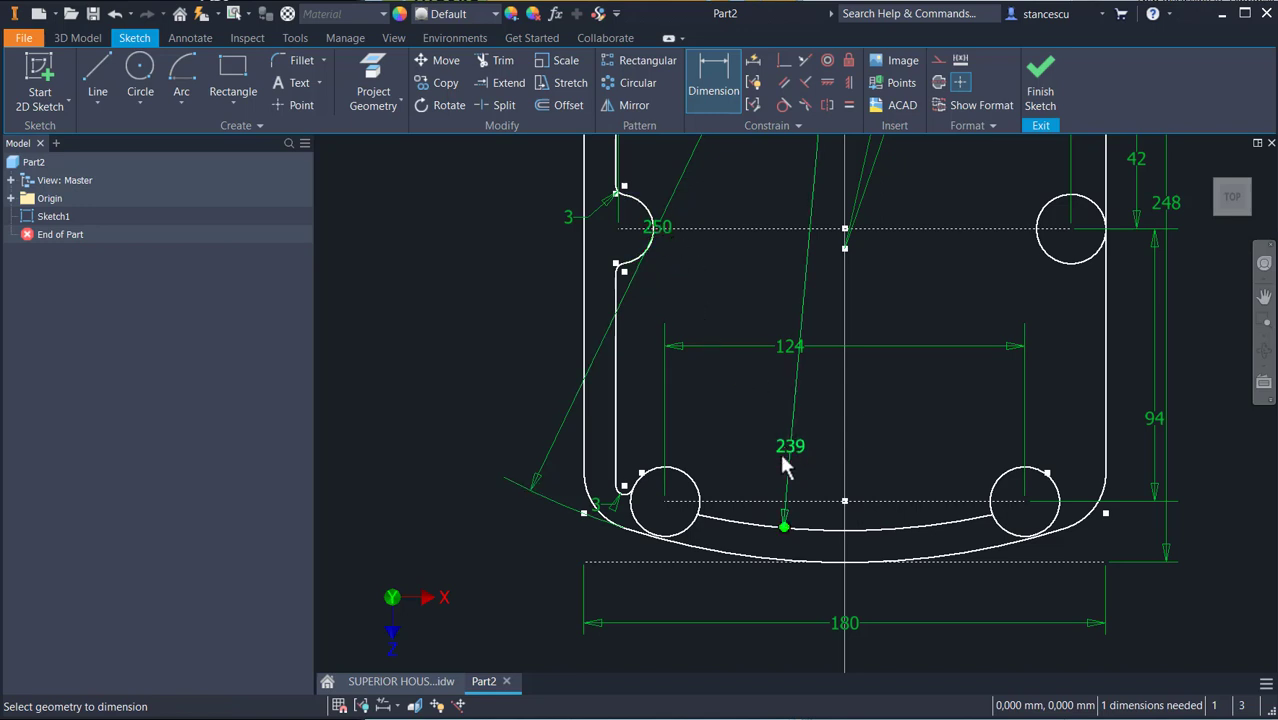
Trim the outer portion of the lower-left circle and fillet its junction with the lower inner arc at 3 mm.
middle_click_drag(734, 405, 734, 335)
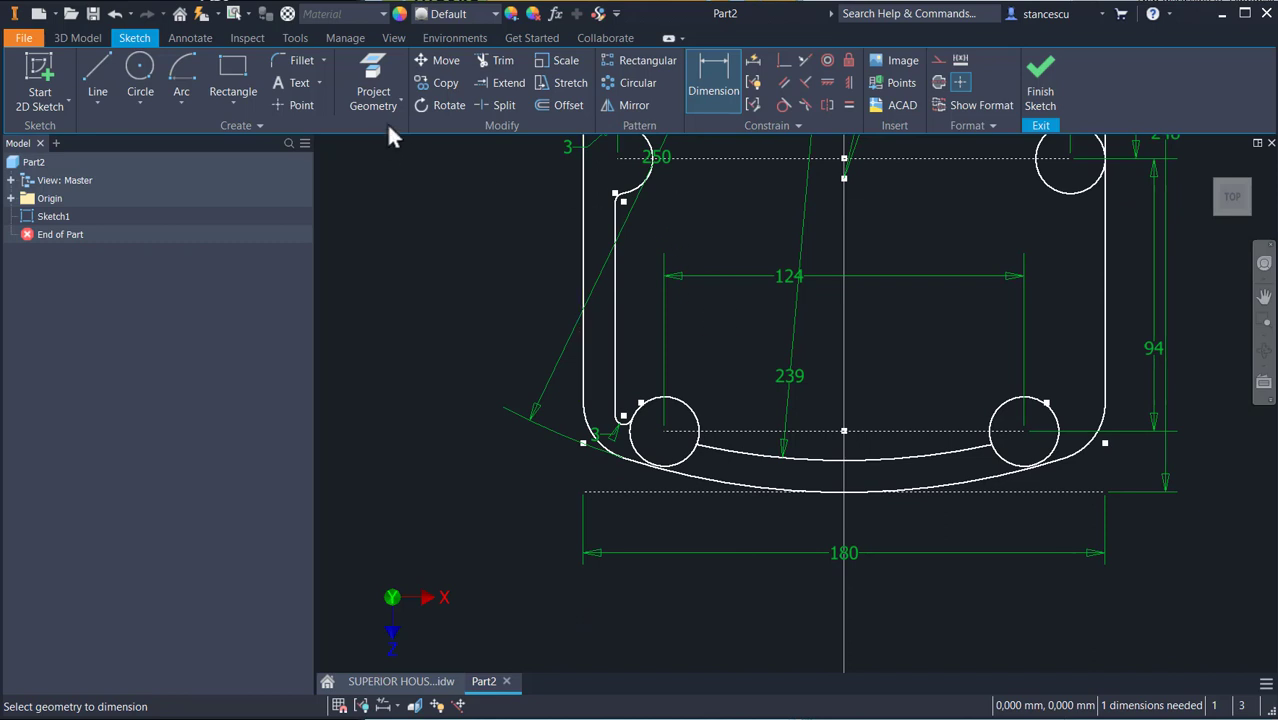
scroll(700, 290, "down", 3)
mouse_move(705, 280)
middle_mouse_down()
mouse_move(714, 497)
mouse_move(716, 393)
middle_mouse_up()
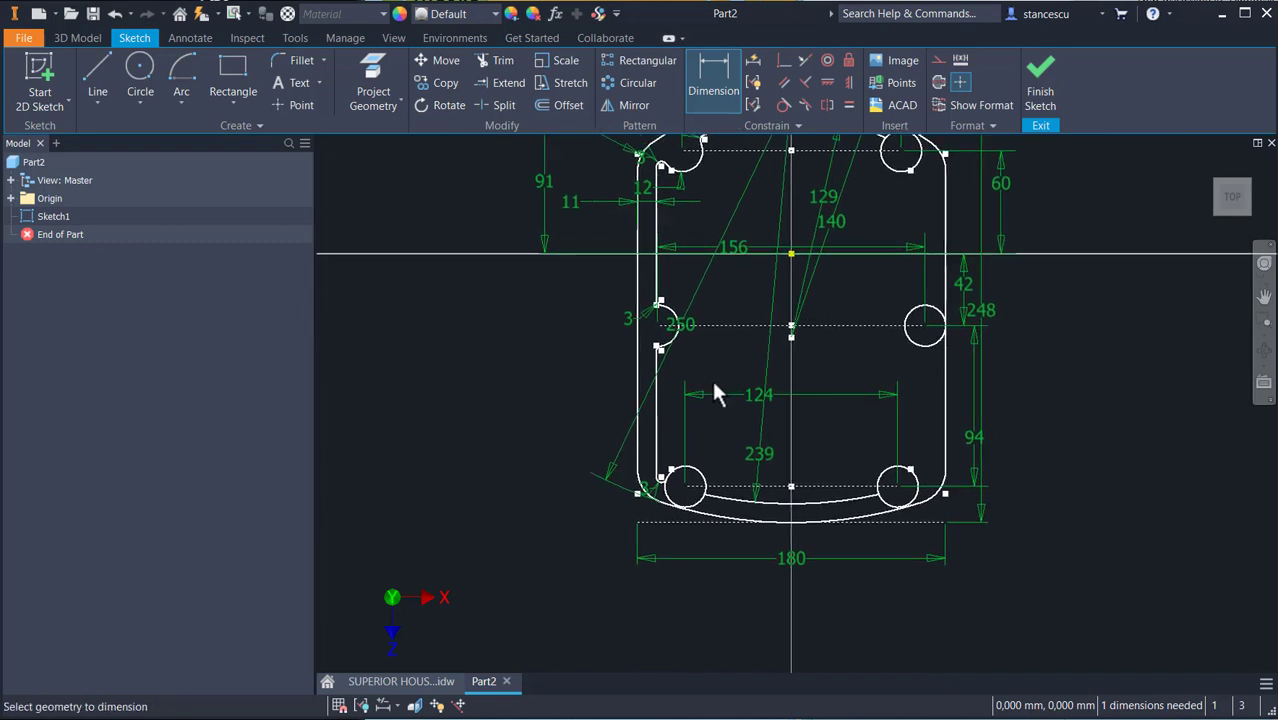
left_click(495, 60)
scroll(670, 475, "up", 3)
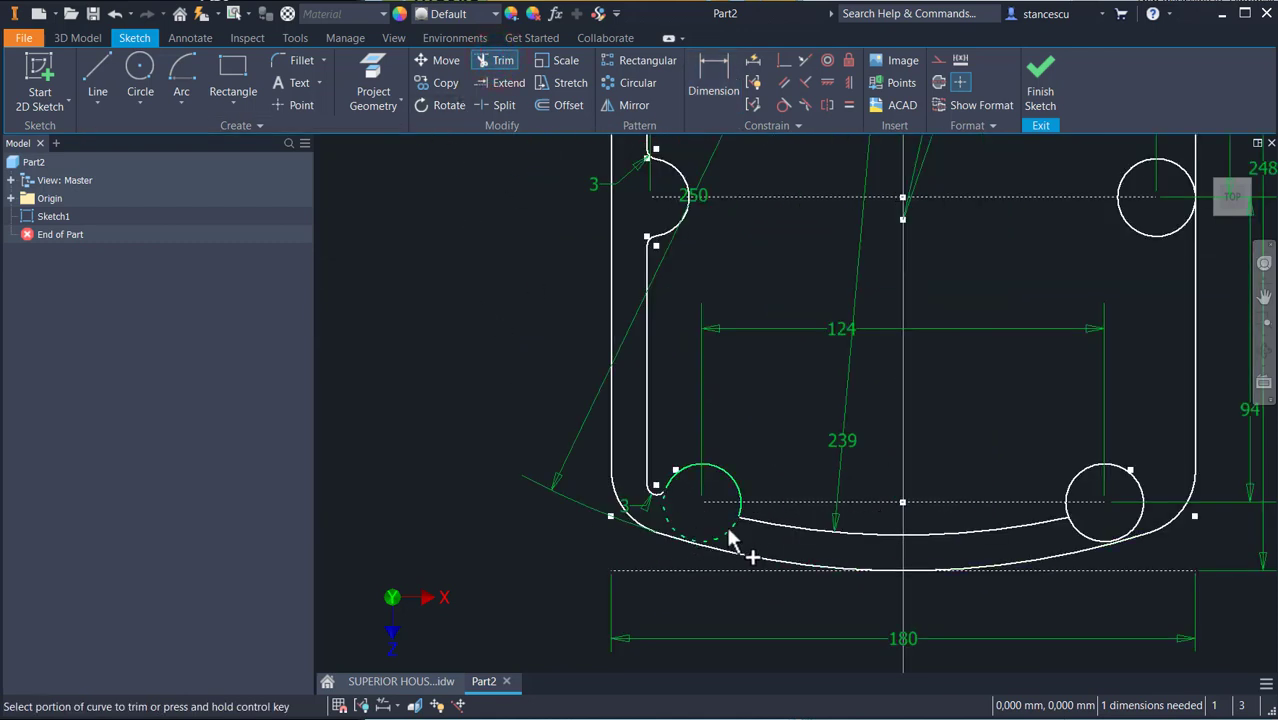
left_click(728, 536)
left_click(300, 62)
left_click(764, 518)
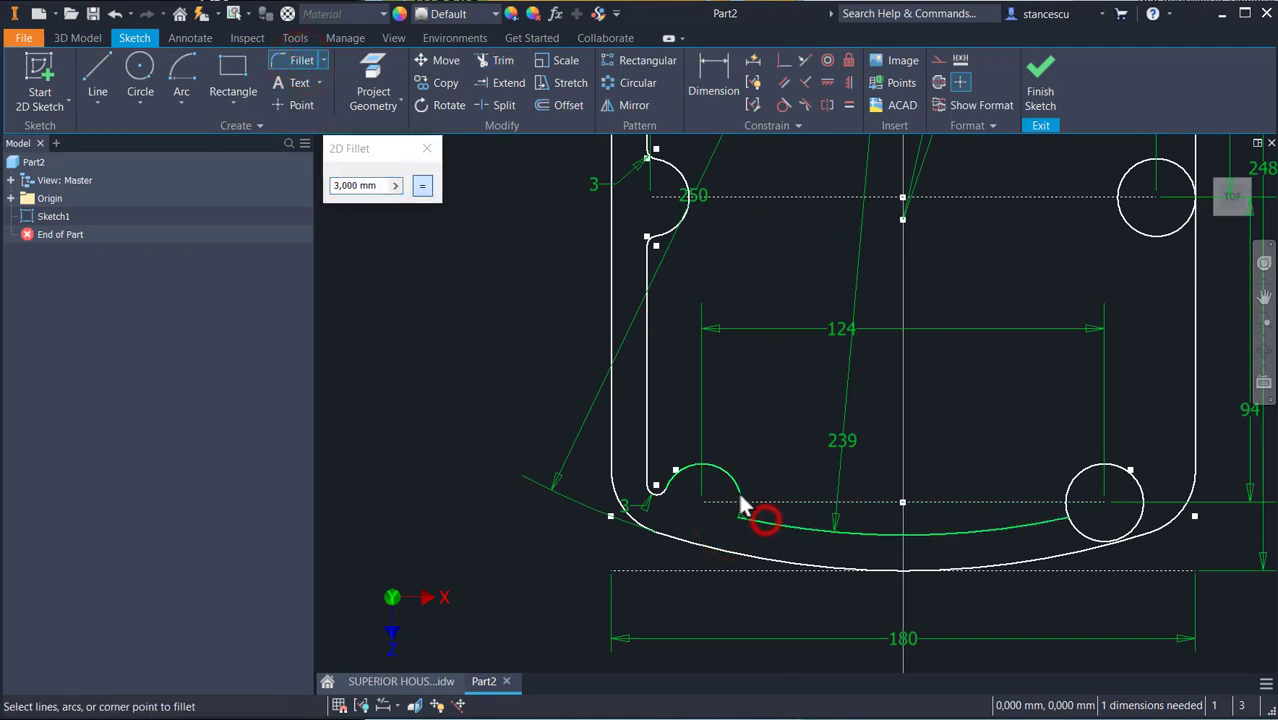
left_click(740, 505)
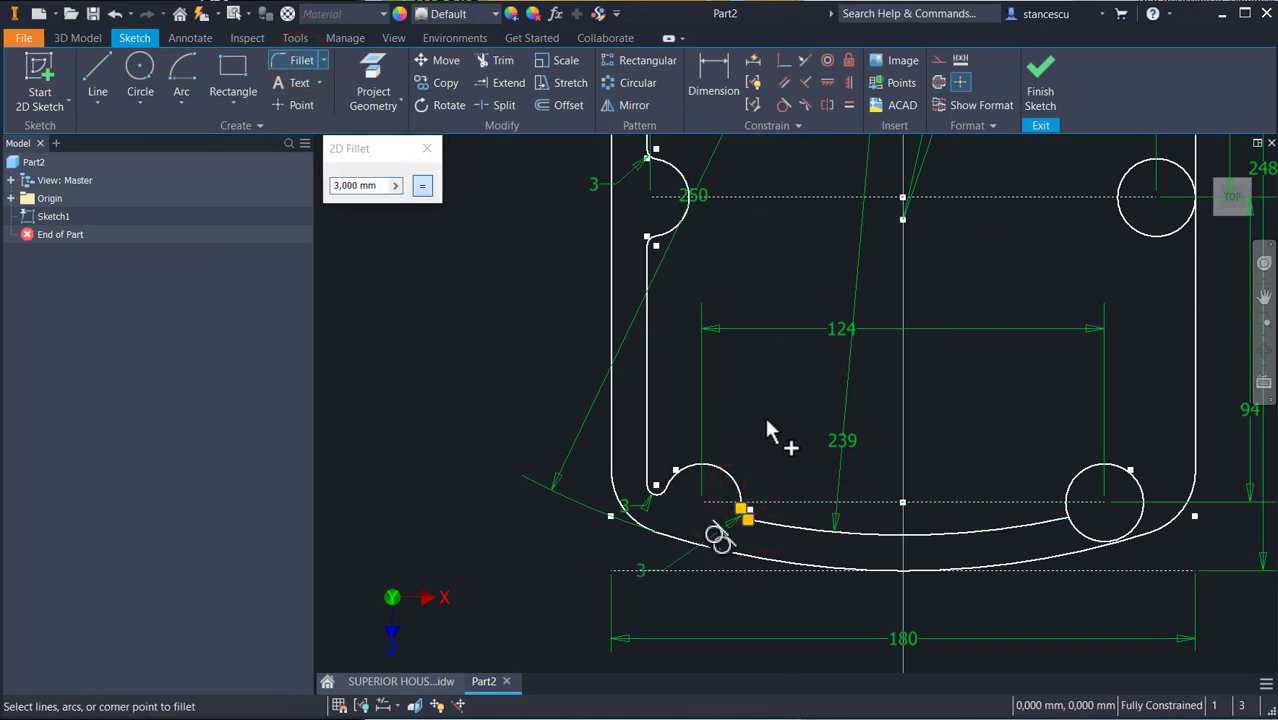
key("Escape")
Project the vertical origin axis into the sketch and convert the projected line to a construction line.
scroll(758, 418, "down", 3)
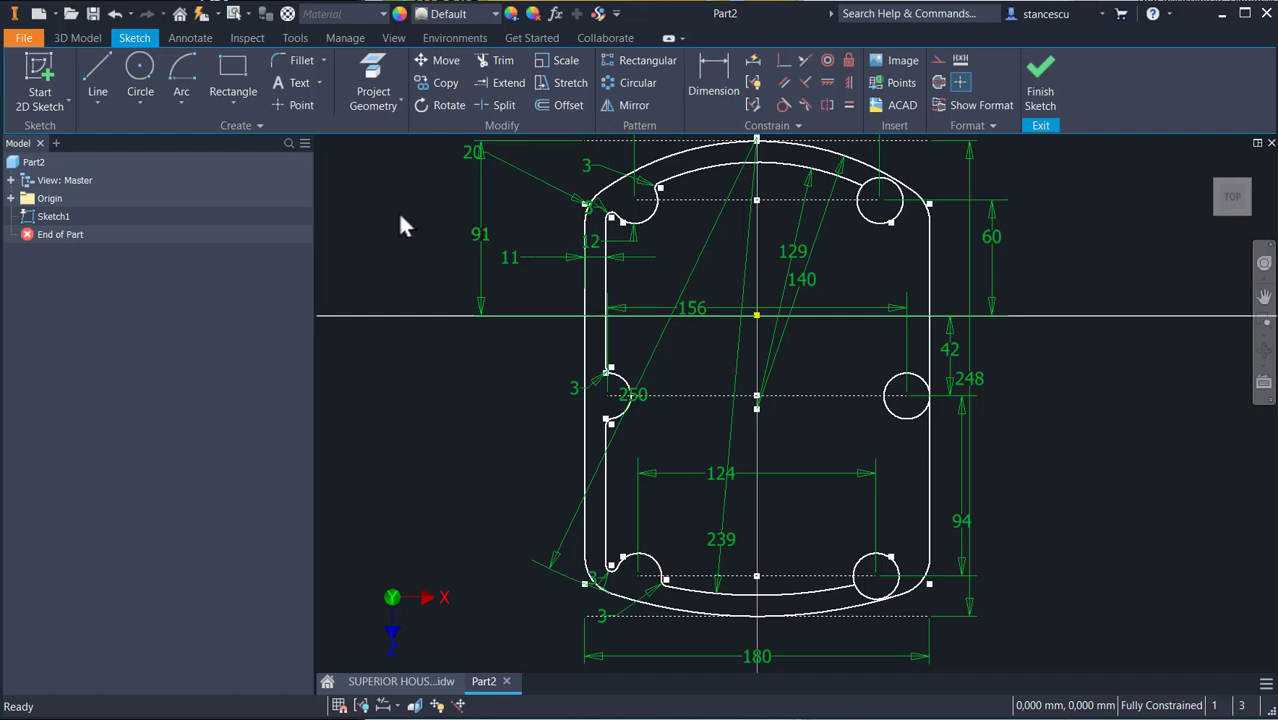
left_click(375, 80)
left_click(10, 198)
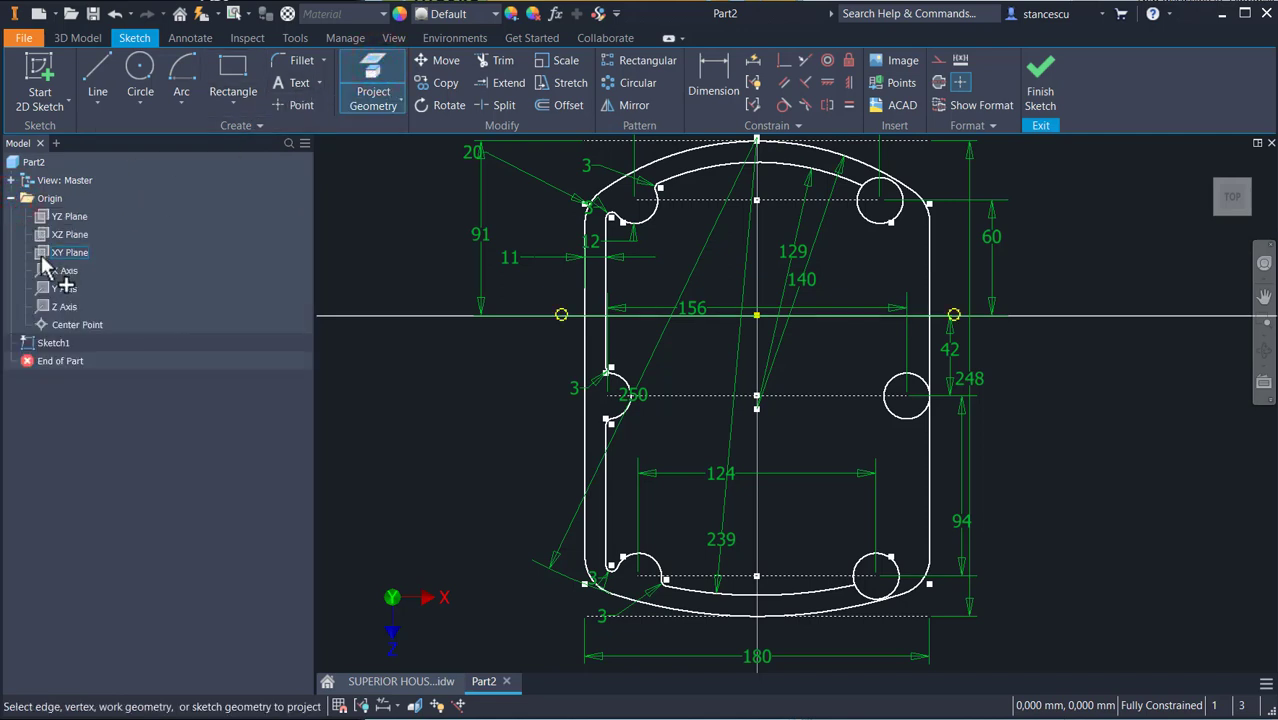
left_click(44, 288)
key("Escape")
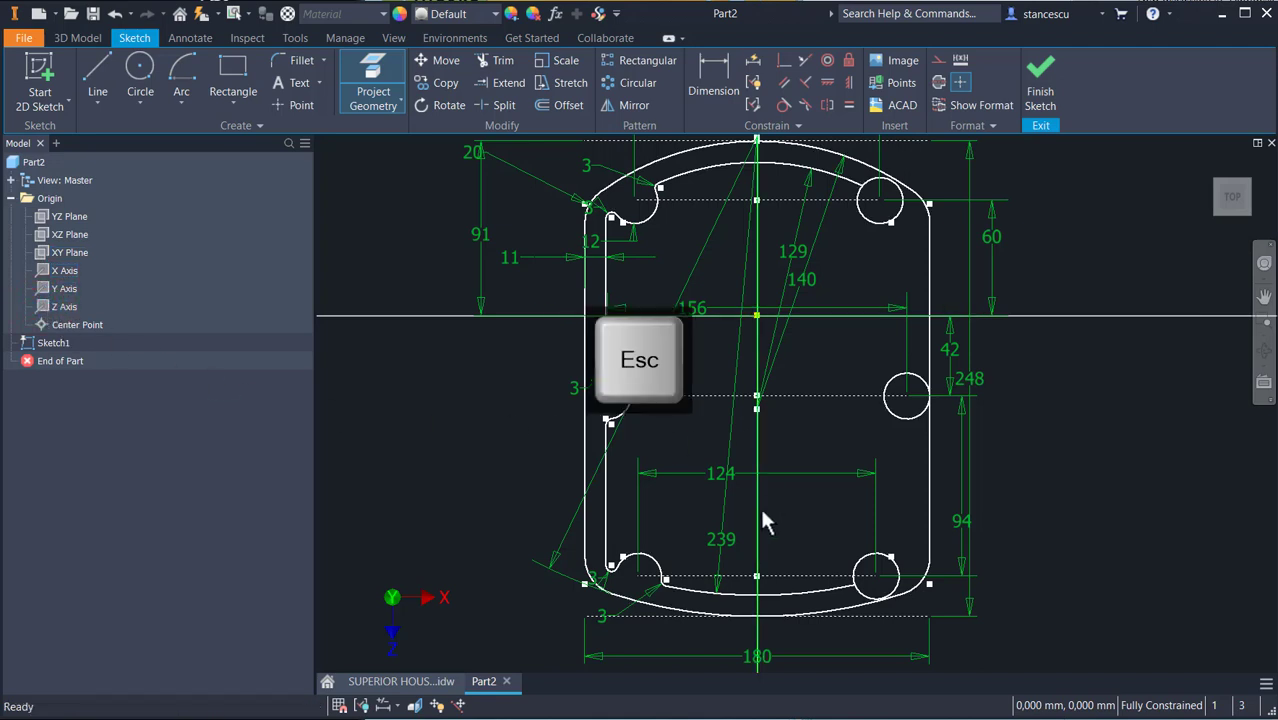
left_click(781, 507)
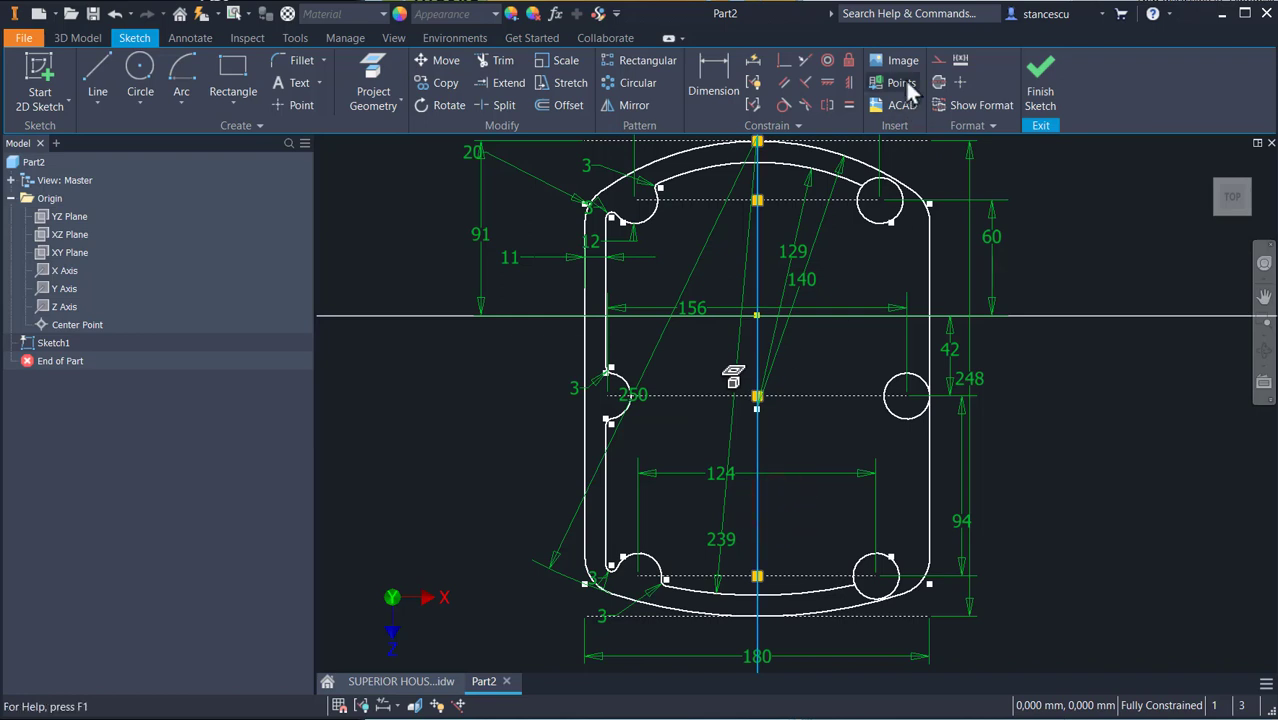
left_click(939, 60)
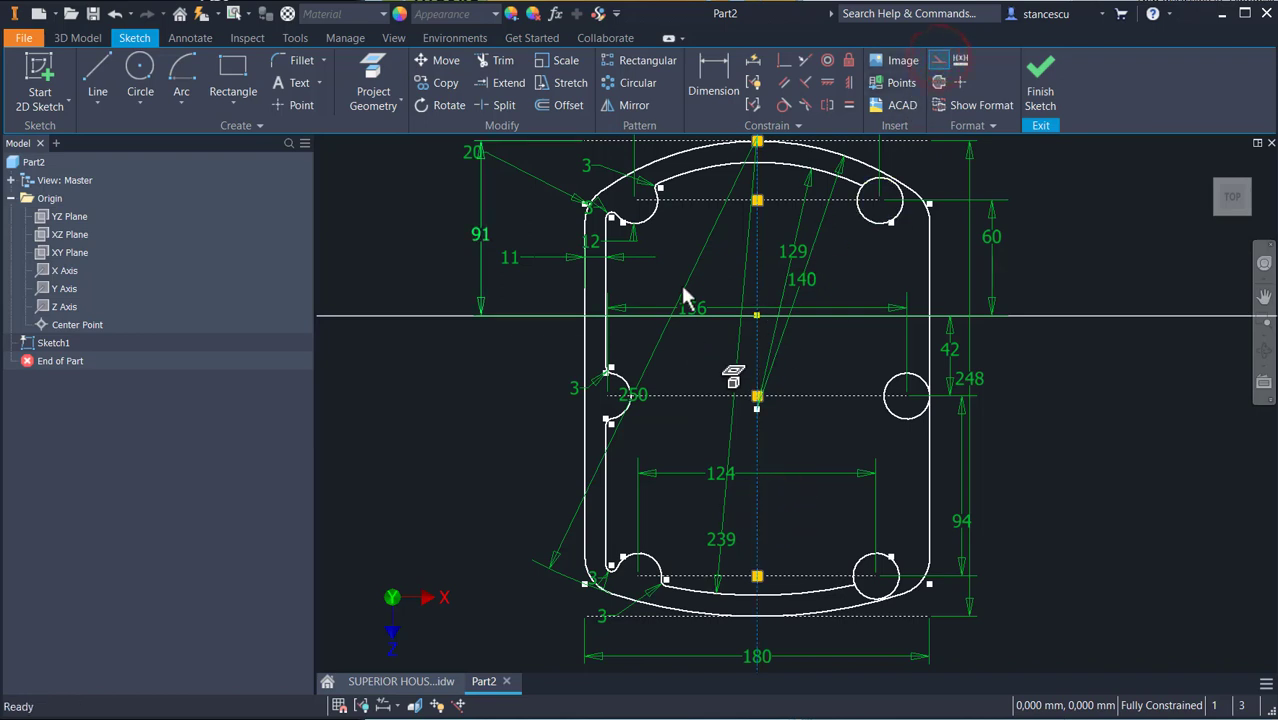
Mirror the left inner wall's upper line and the 3 mm fillets at the three left circles about the vertical construction line.
left_click(613, 105)
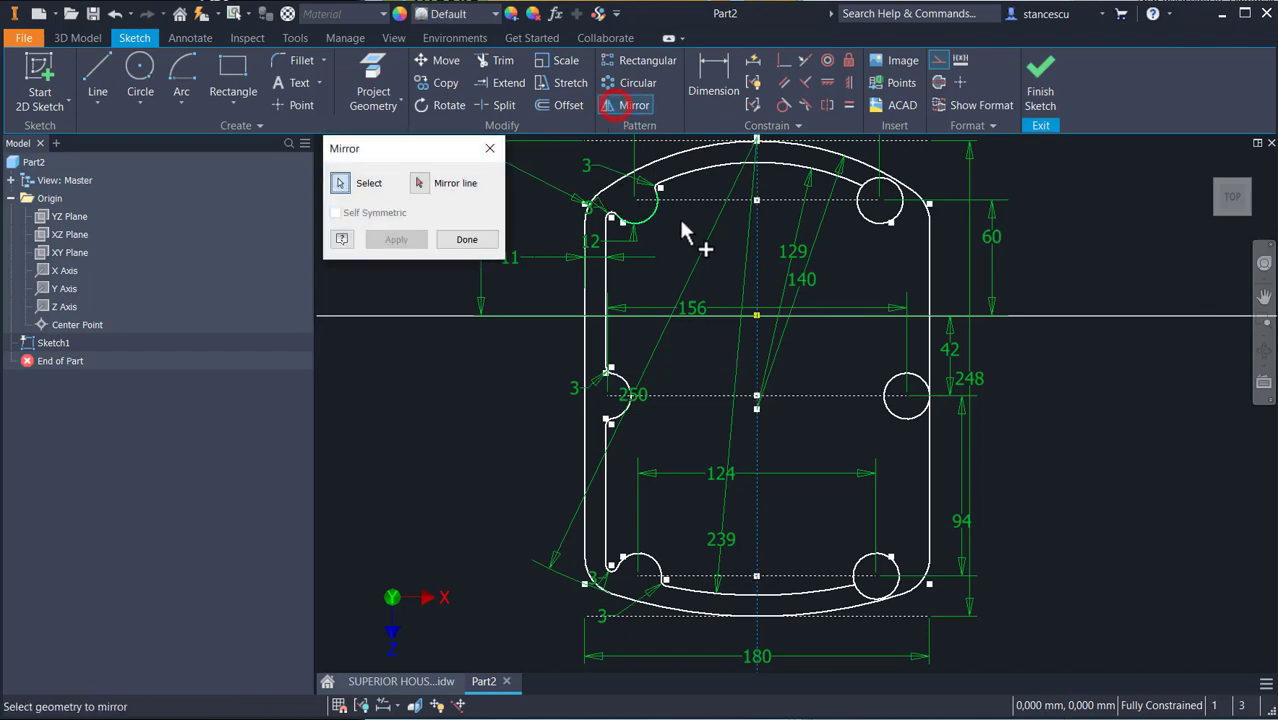
scroll(676, 215, "up", 3)
middle_click_drag(685, 291, 696, 348)
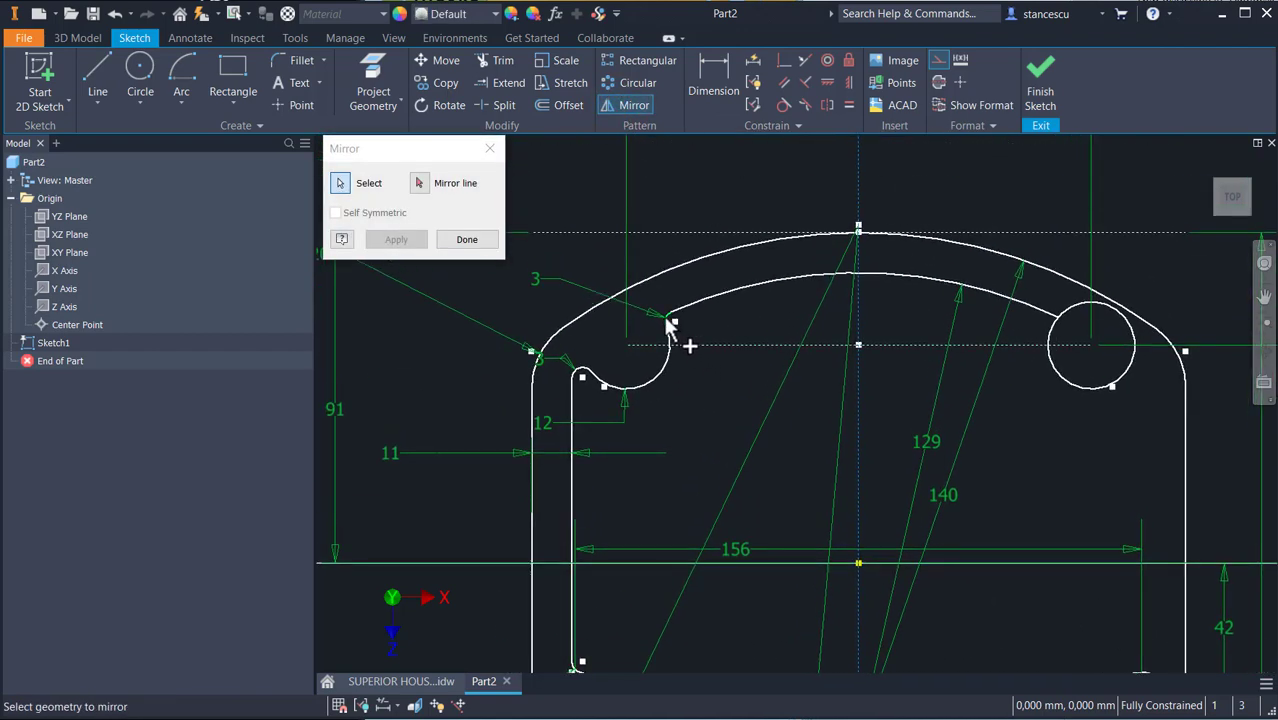
left_click(584, 373)
left_click(570, 433)
middle_click_drag(765, 461, 873, 211)
left_click_drag(651, 395, 698, 563)
middle_click_drag(819, 571, 893, 277)
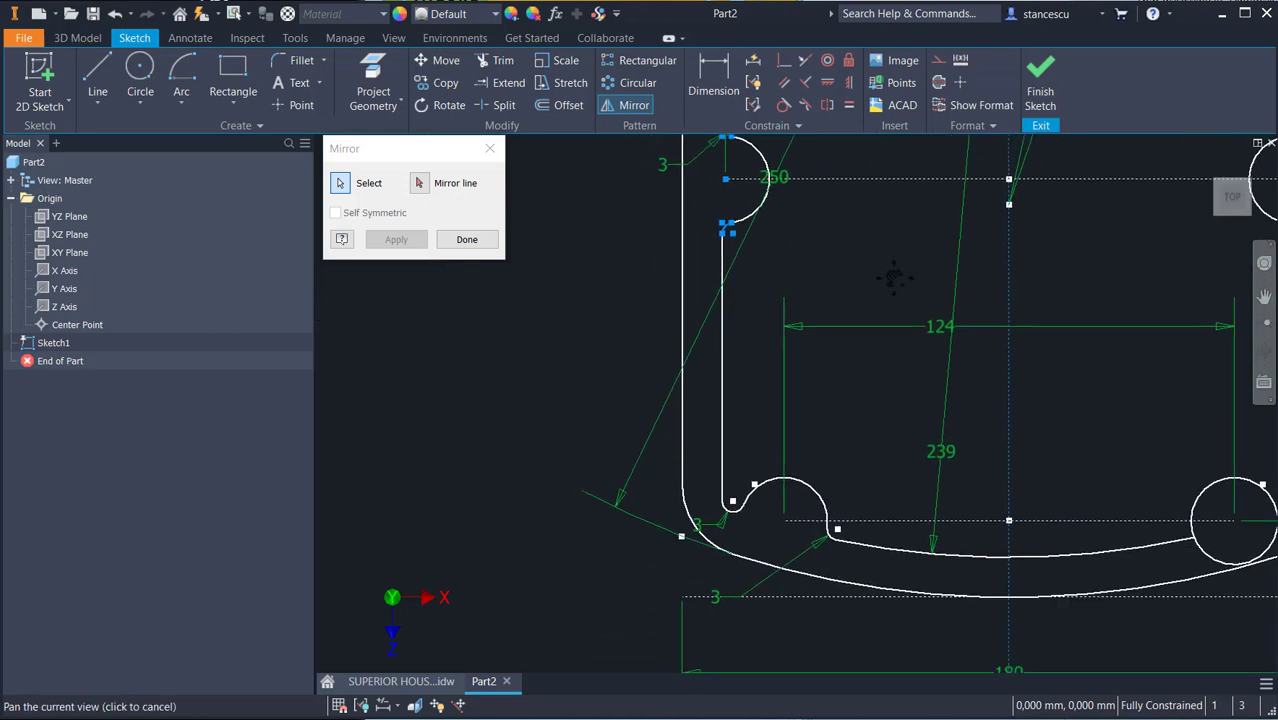
left_click(731, 503)
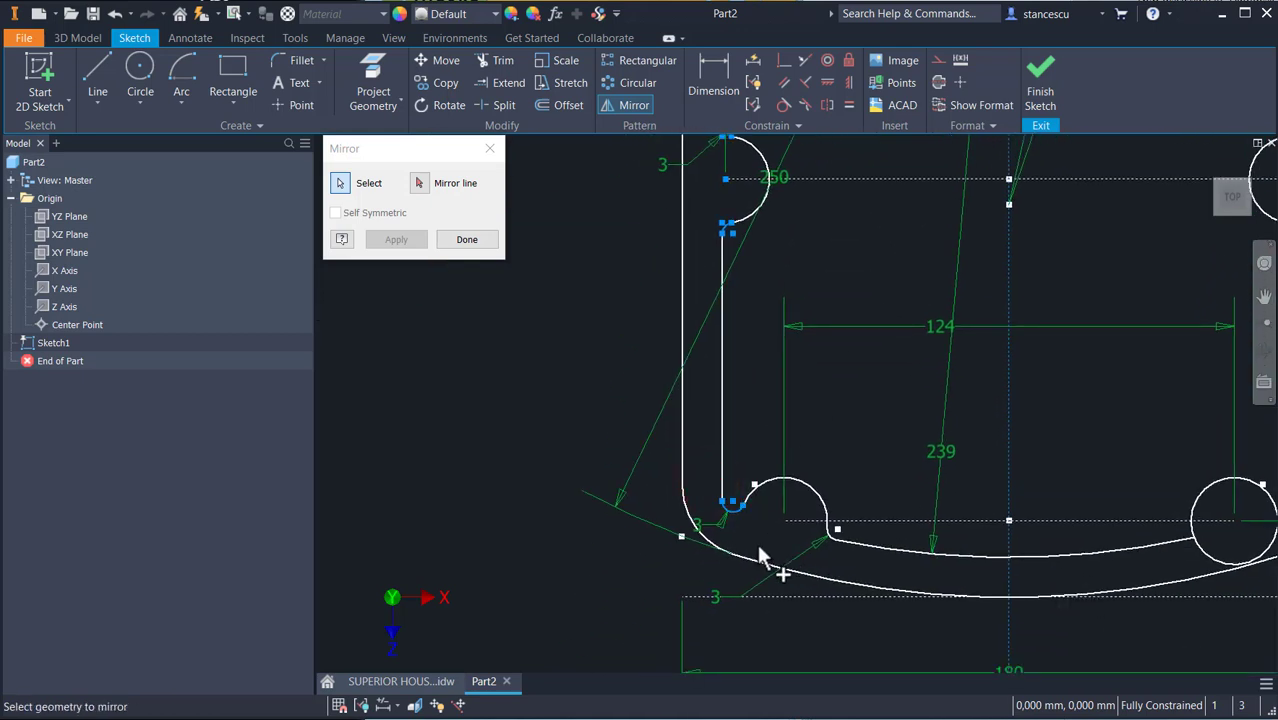
left_click(830, 527)
scroll(893, 384, "down", 3)
middle_click_drag(893, 381, 882, 568)
middle_click_drag(874, 268, 881, 361)
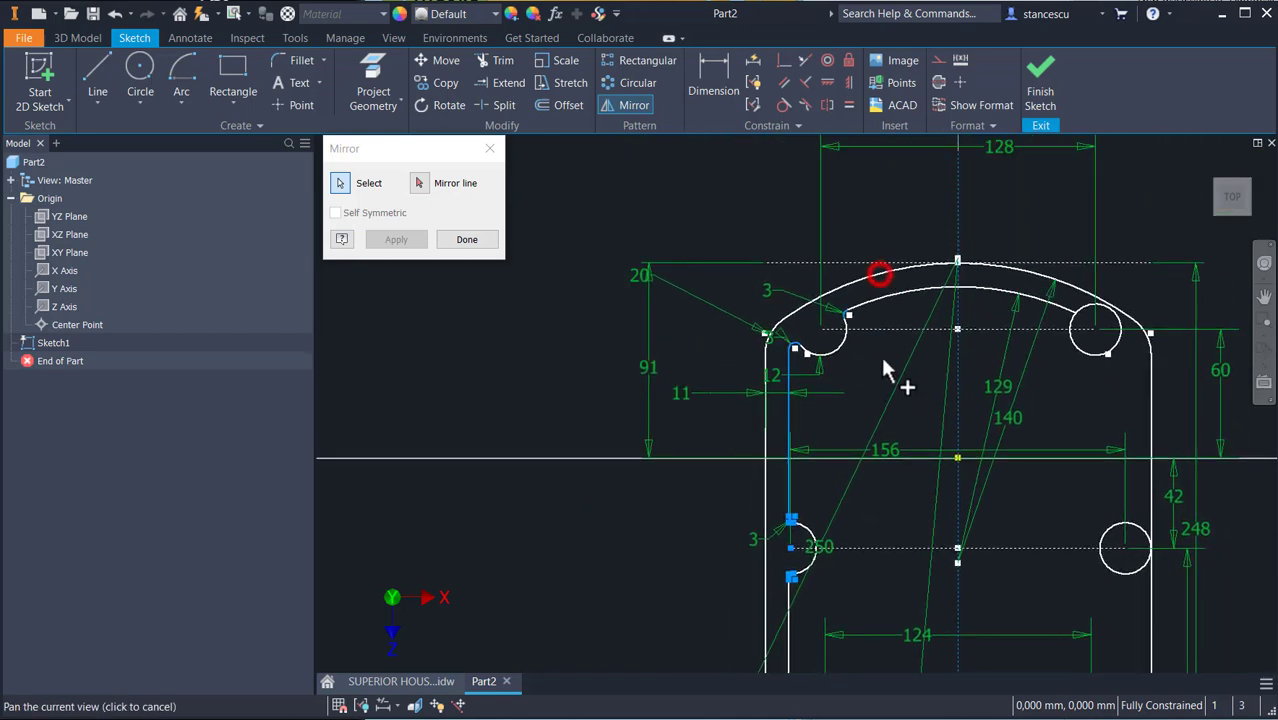
scroll(859, 334, "up", 3)
left_click(825, 280)
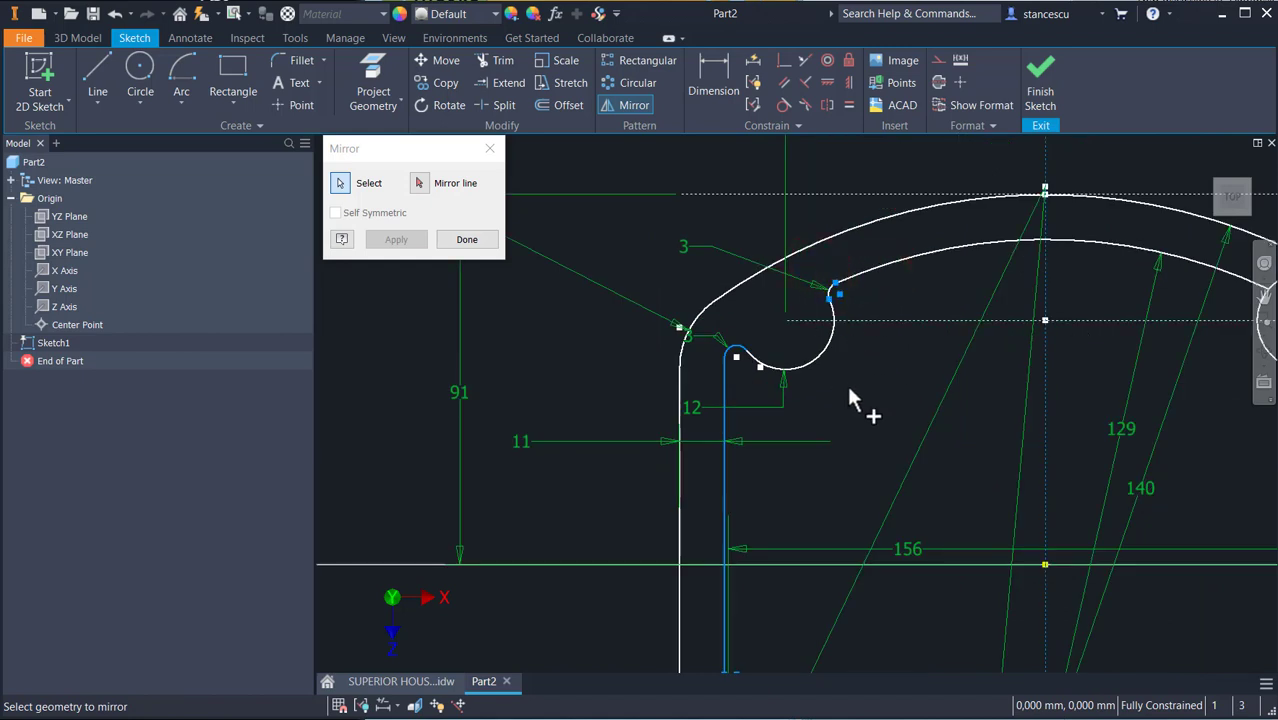
left_click(422, 183)
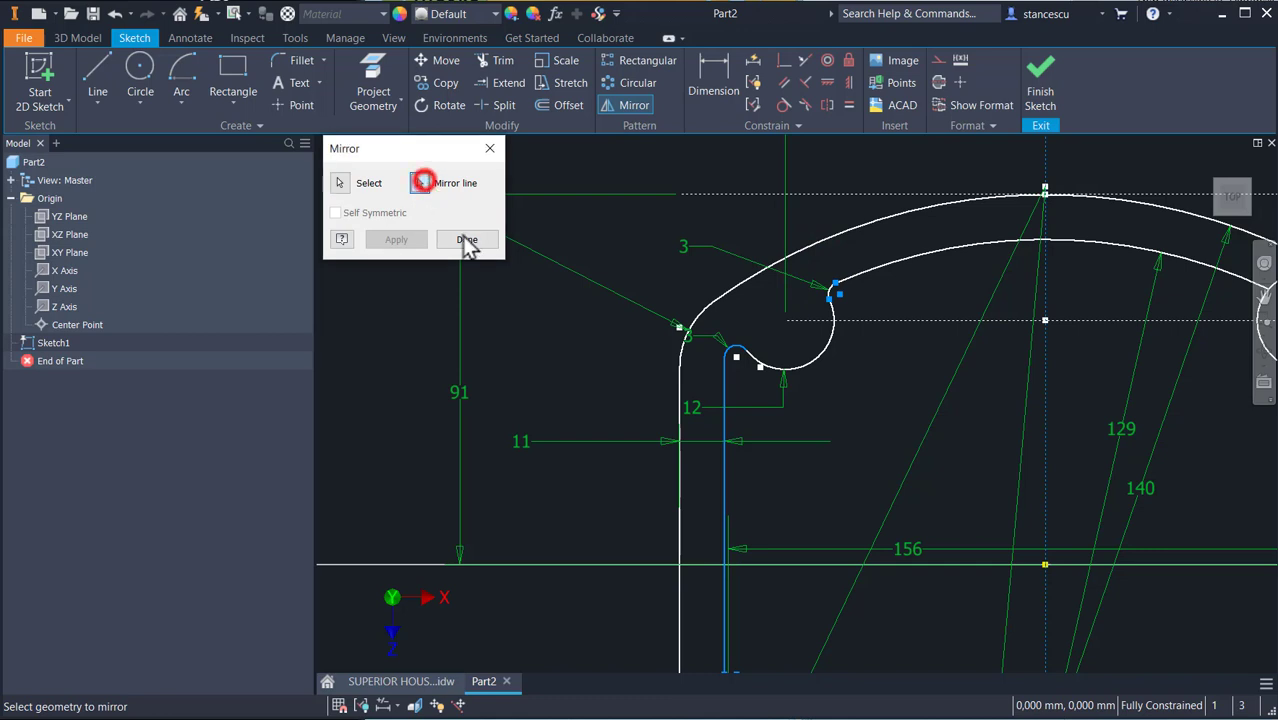
scroll(870, 452, "up", 2)
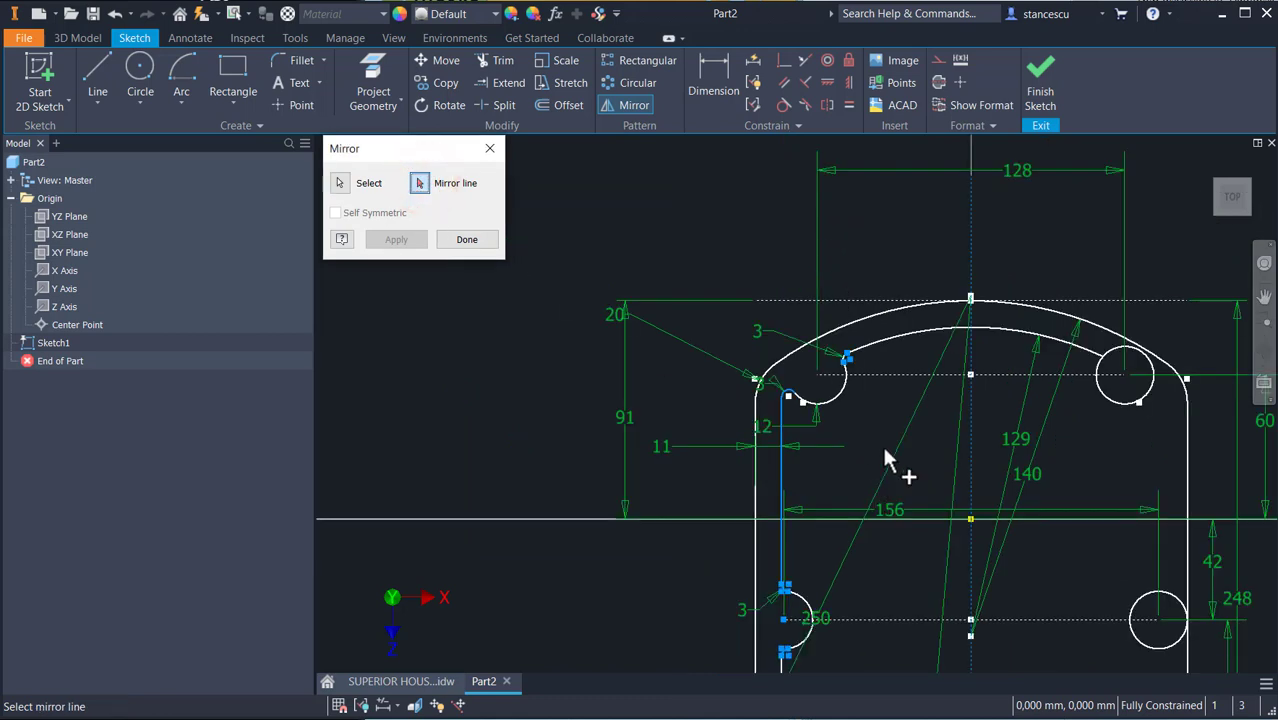
left_click(969, 435)
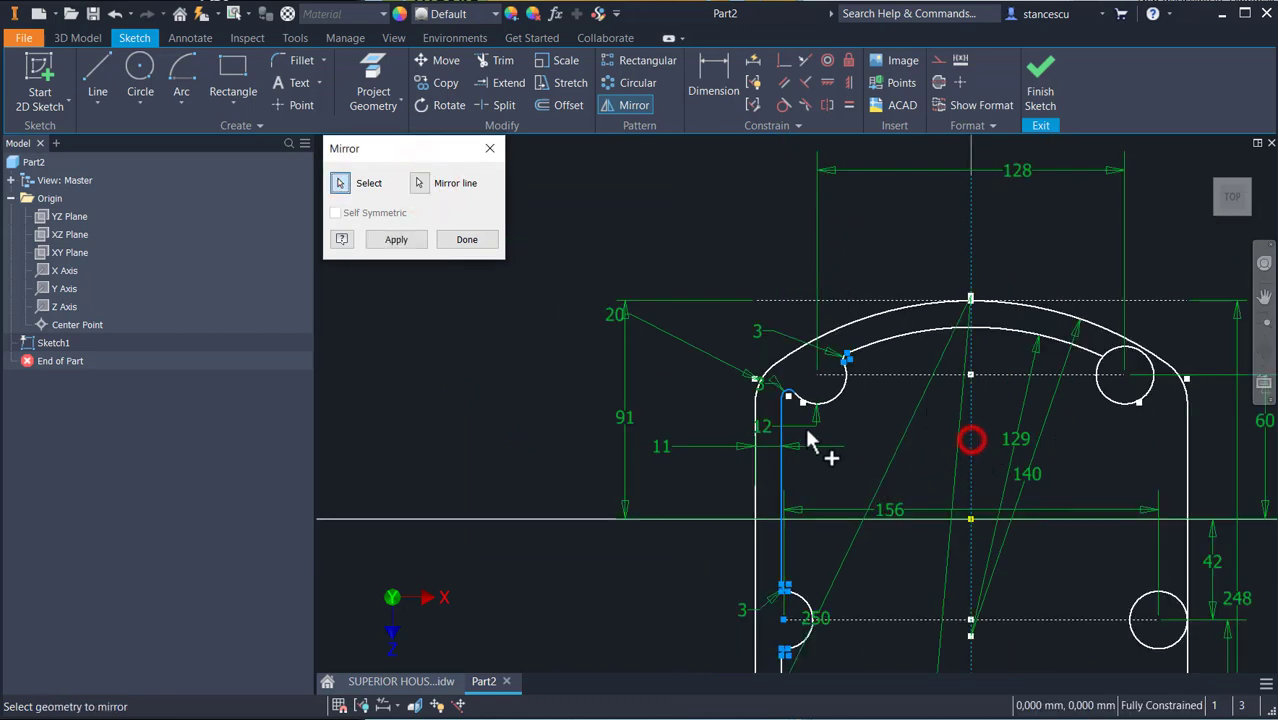
left_click(390, 240)
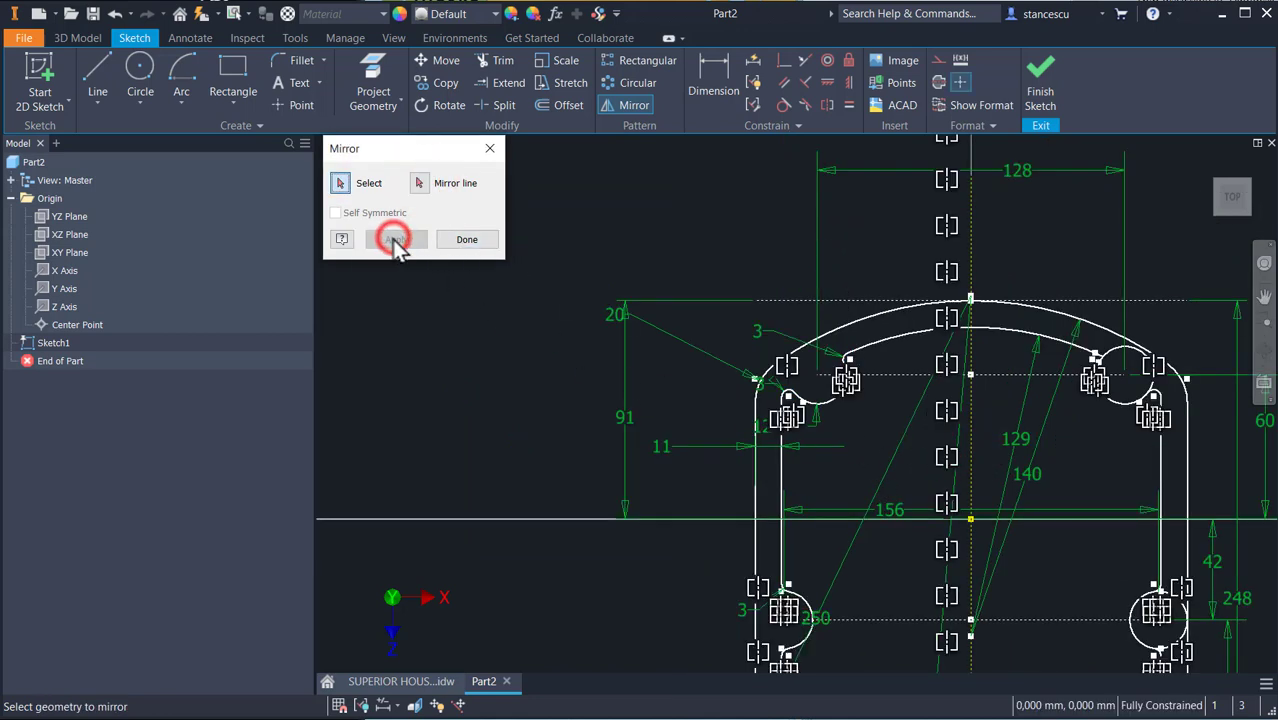
left_click(467, 240)
Mirror the lower line of the left inner wall about the vertical construction line.
mouse_move(948, 515)
middle_mouse_down()
mouse_move(639, 394)
mouse_move(605, 366)
middle_mouse_up()
middle_click_drag(698, 395, 889, 232)
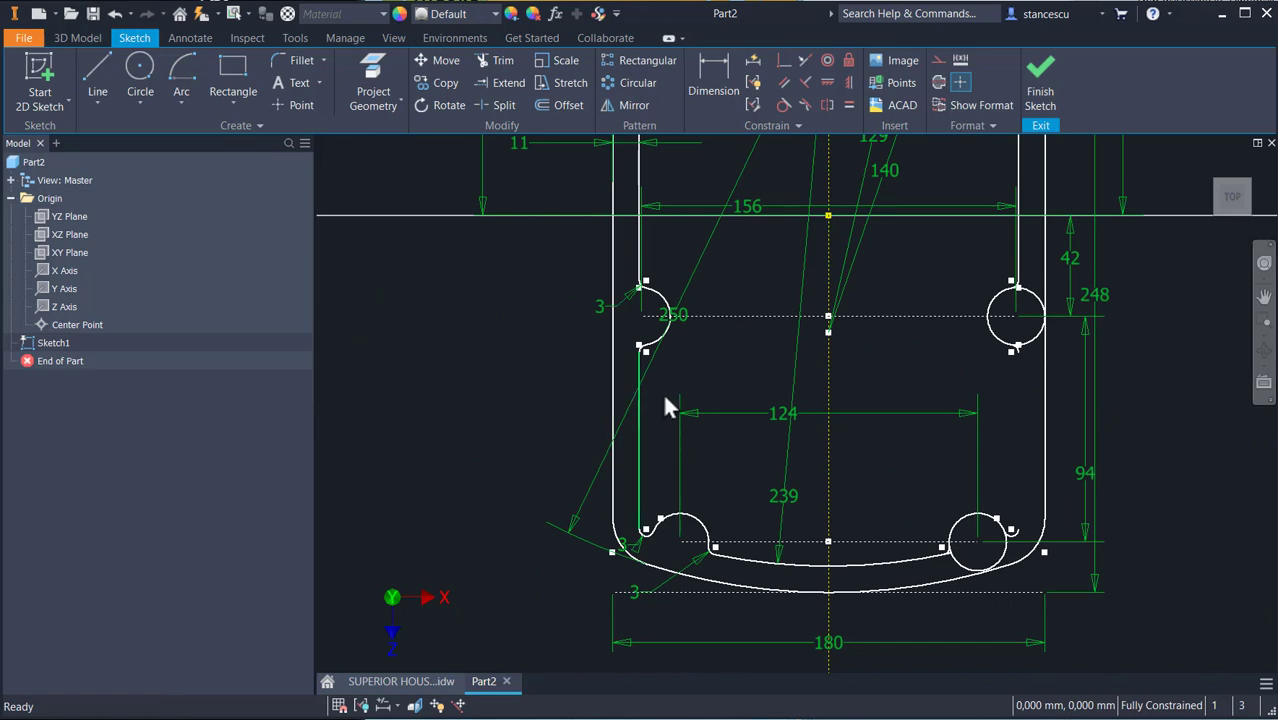
left_click(634, 106)
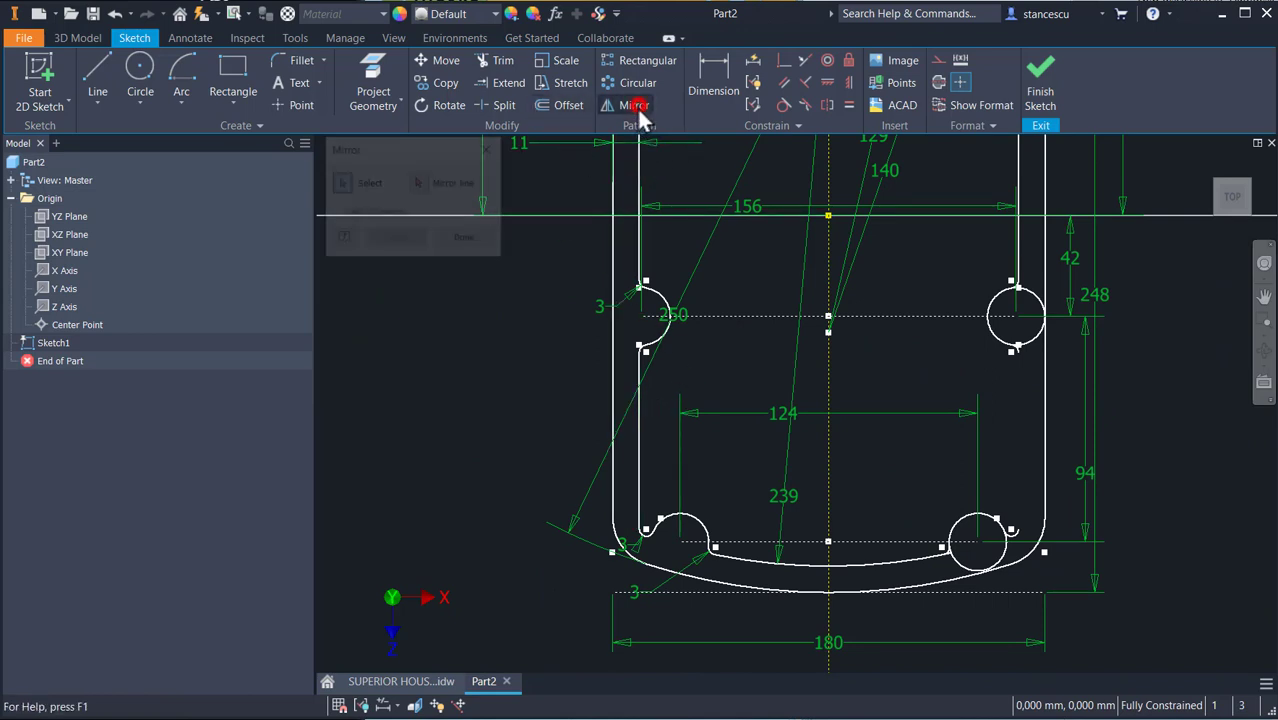
left_click(638, 456)
left_click(418, 185)
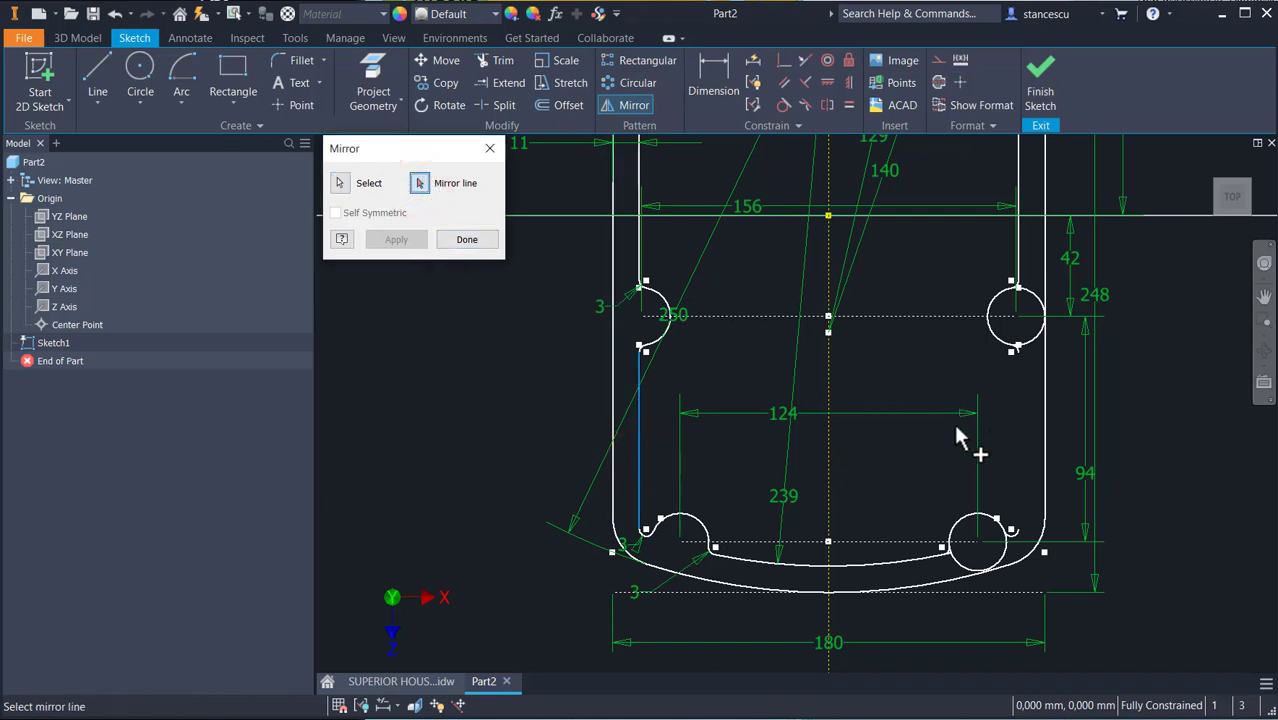
left_click(825, 393)
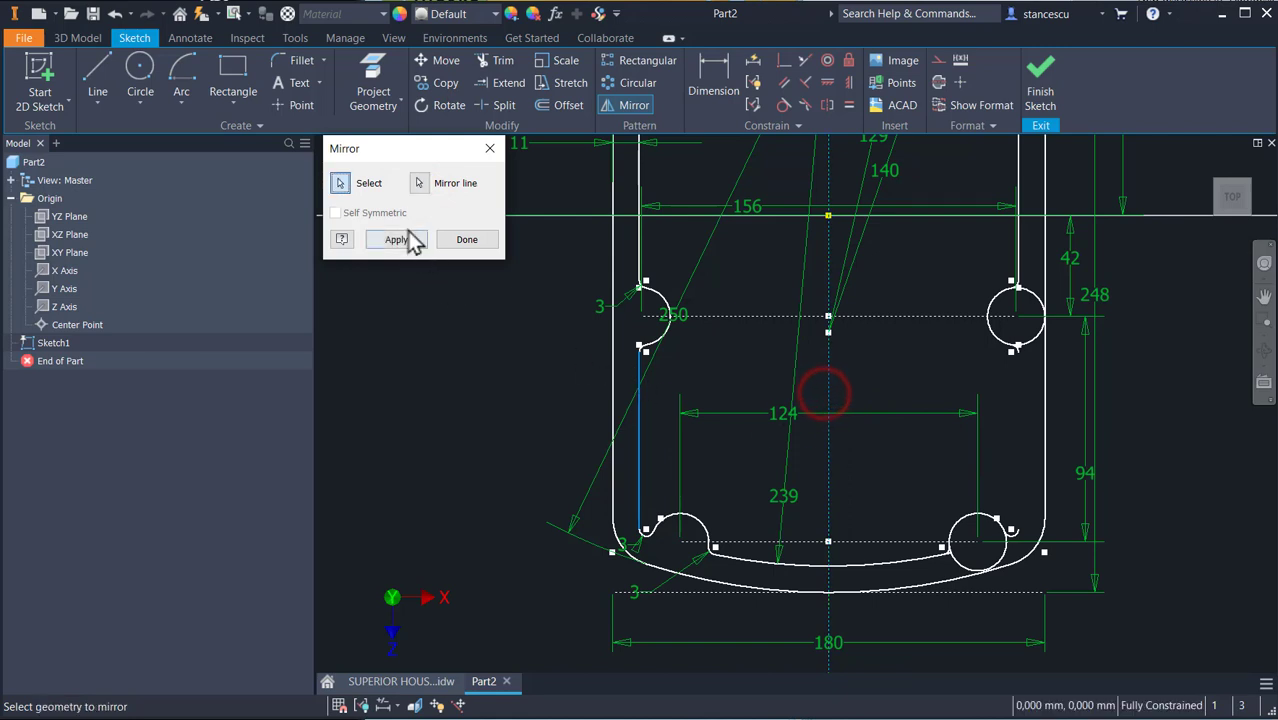
left_click(405, 240)
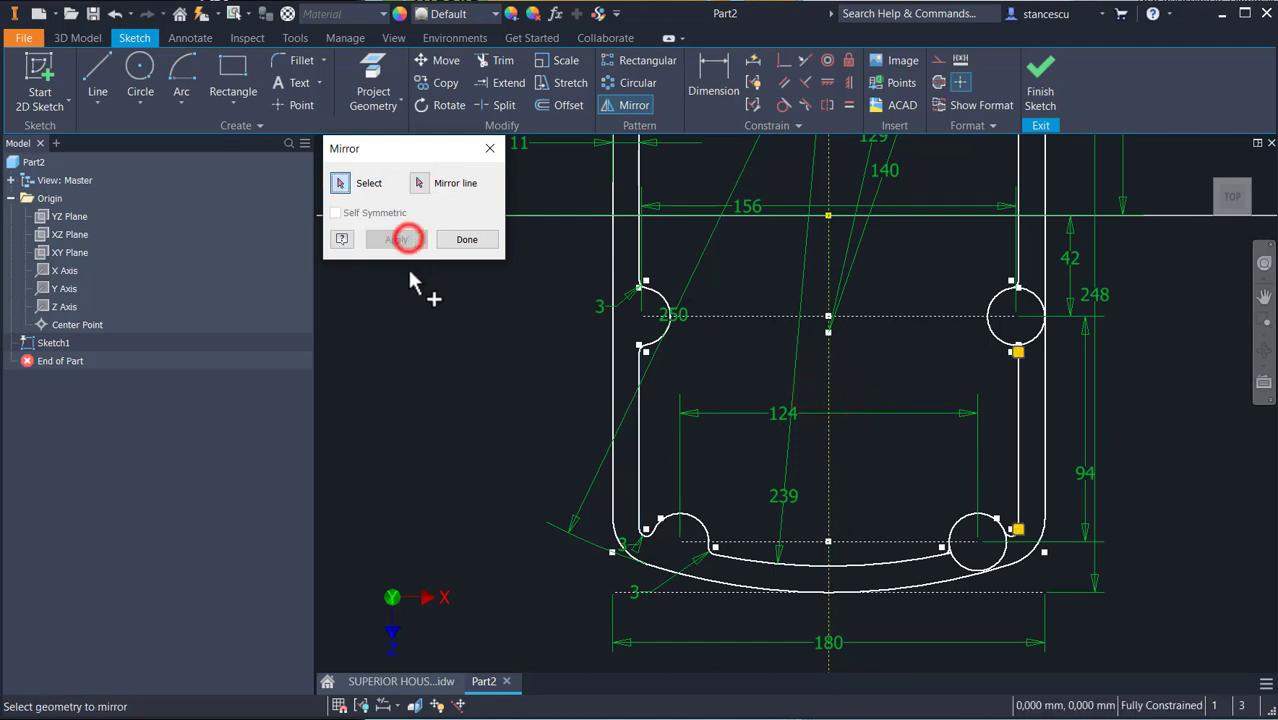
left_click(469, 242)
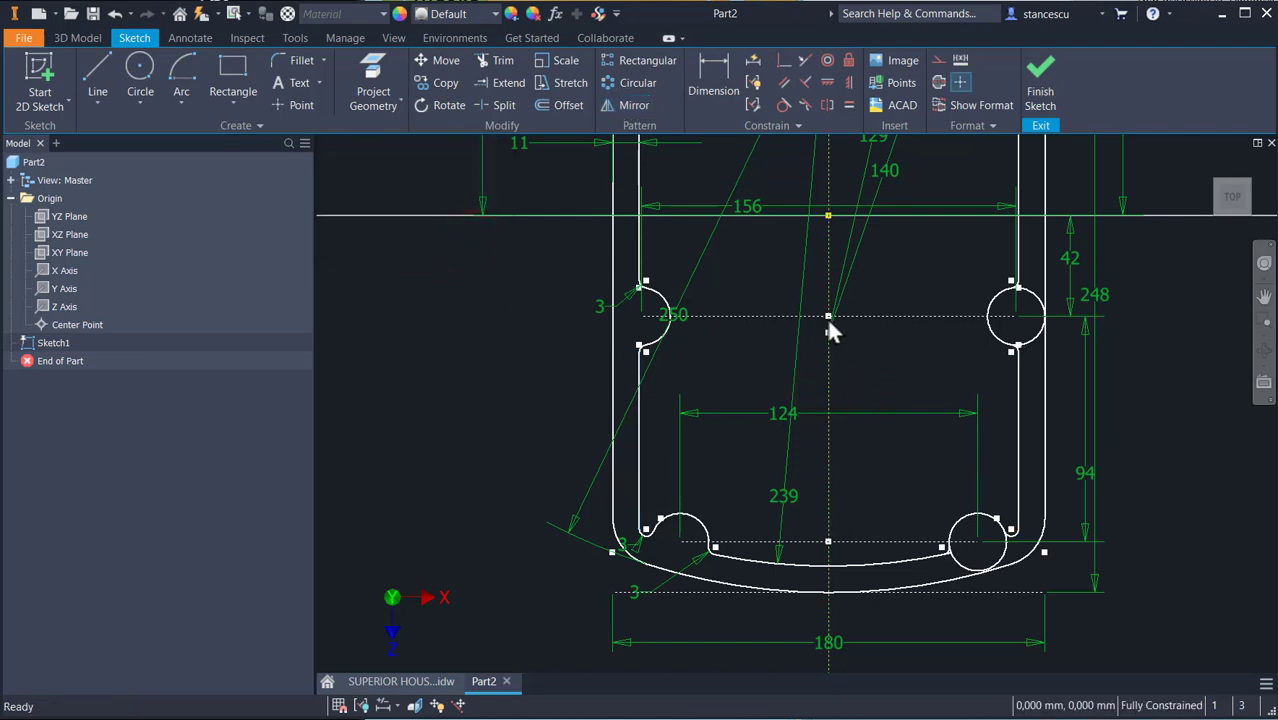
Trim the outer portion of the lower-right circle and the leftover corner beyond its fillet with the lower inner arc.
left_click(503, 62)
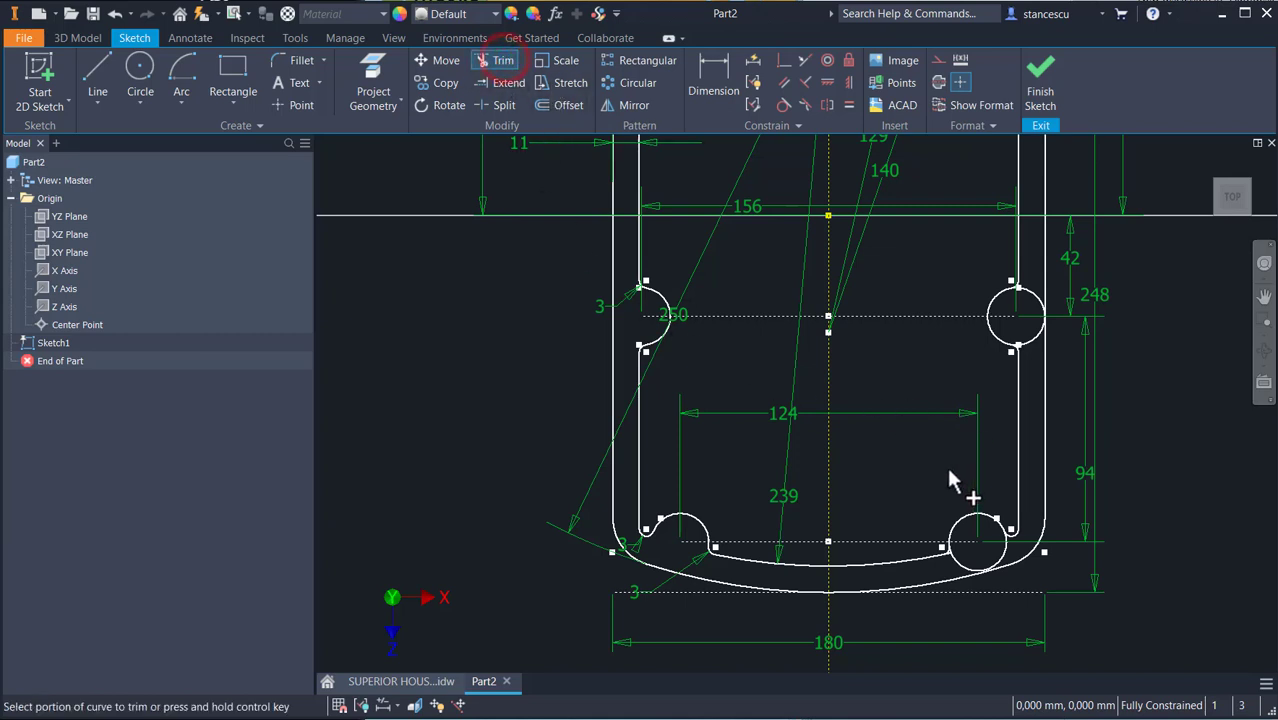
left_click(958, 565)
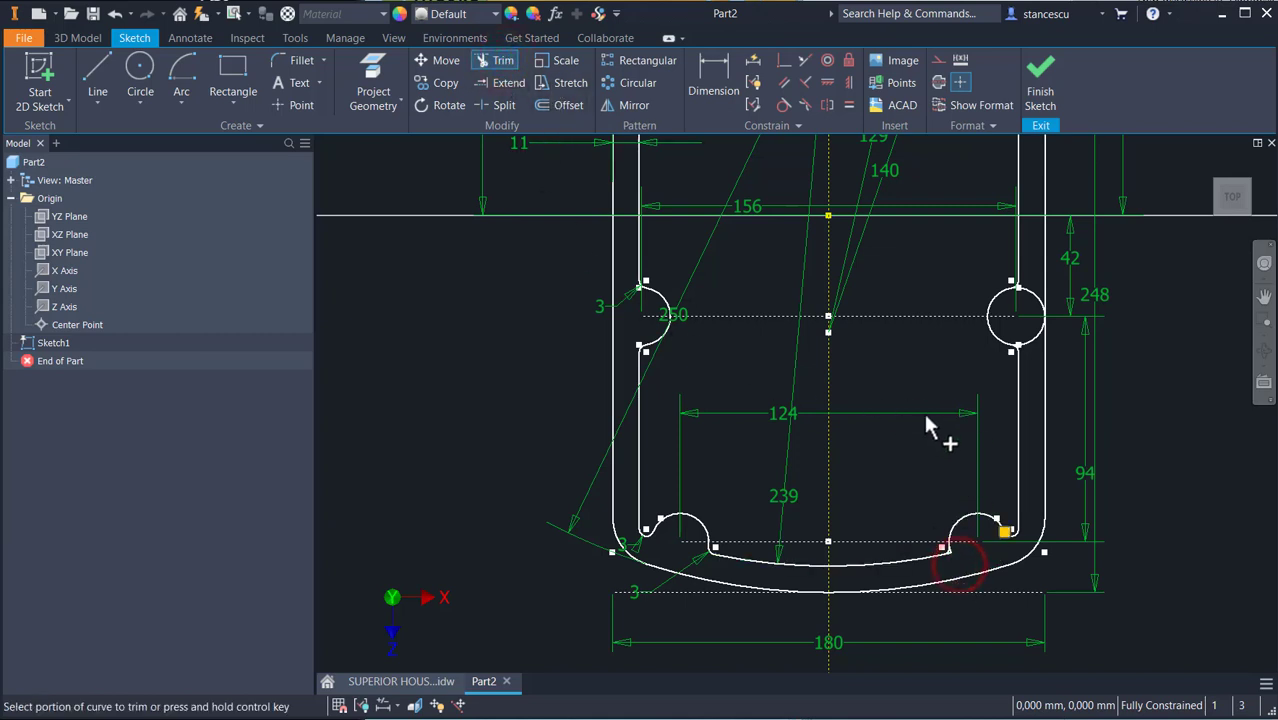
middle_click_drag(927, 408, 899, 464)
scroll(888, 617, "up", 5)
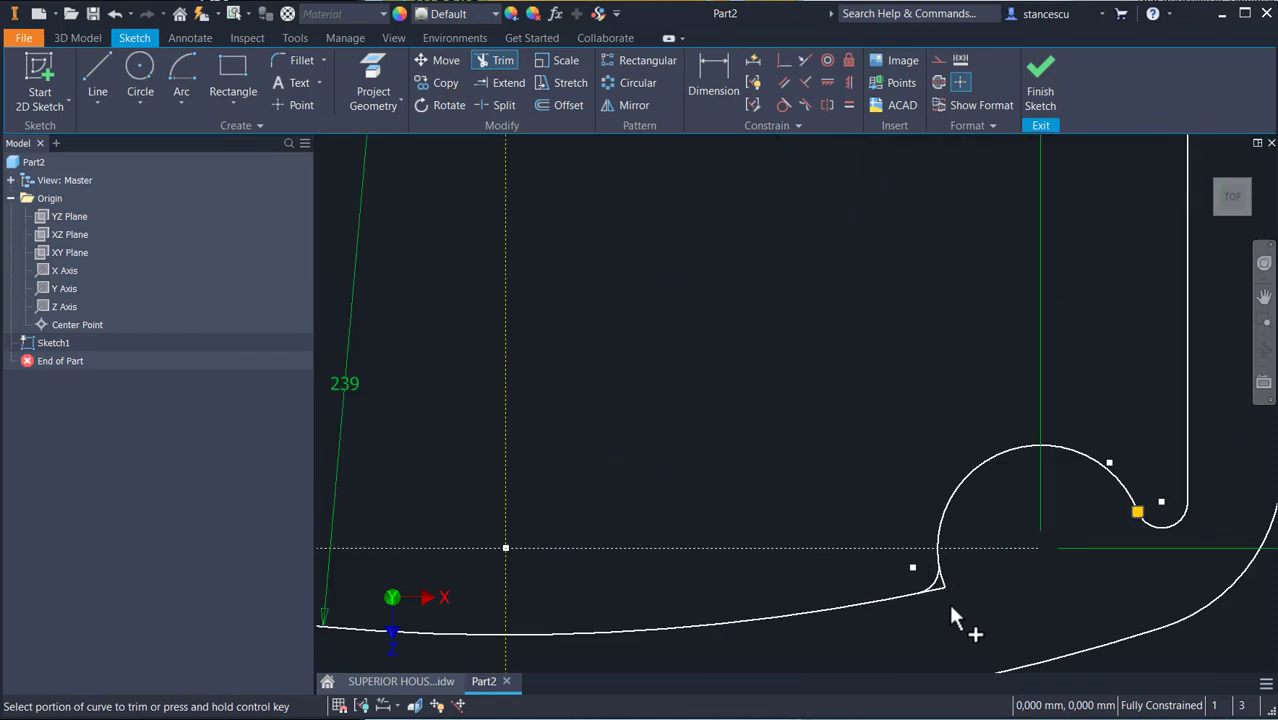
left_click(941, 587)
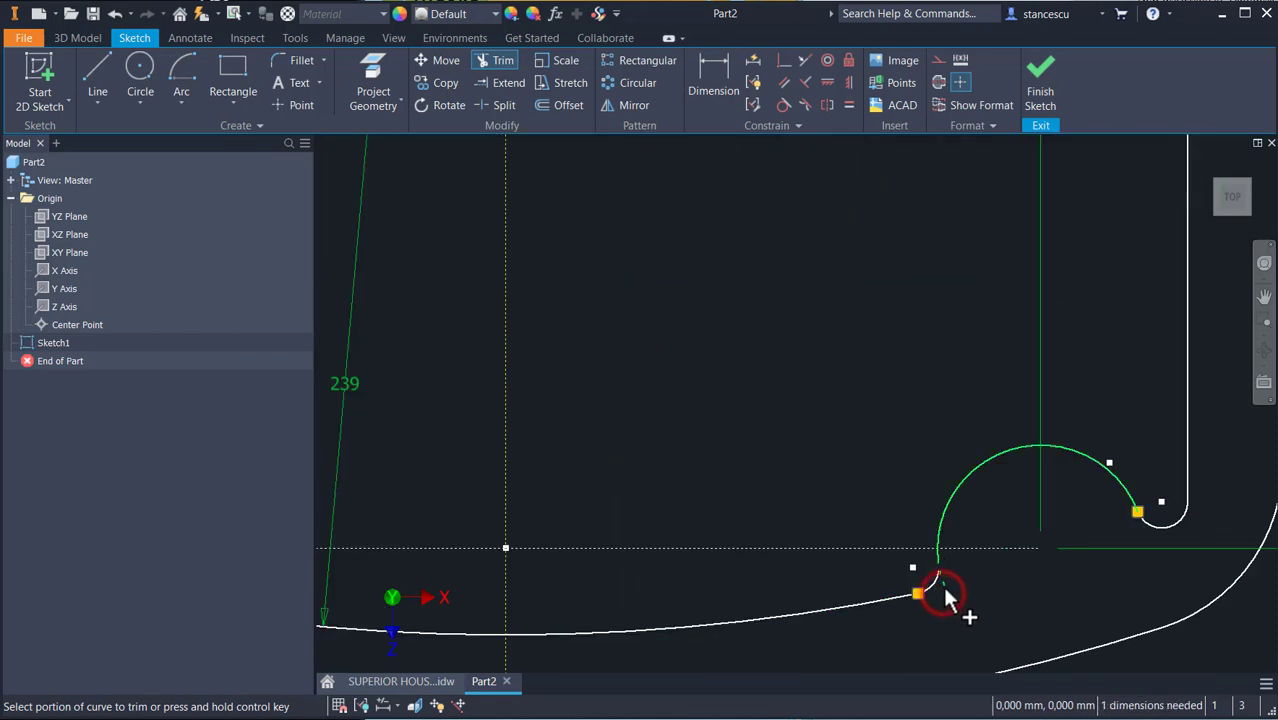
Trim the outer portions of the middle-right circle between its two fillets.
middle_click_drag(896, 437, 804, 695)
middle_click_drag(978, 405, 888, 565)
left_click(1044, 373)
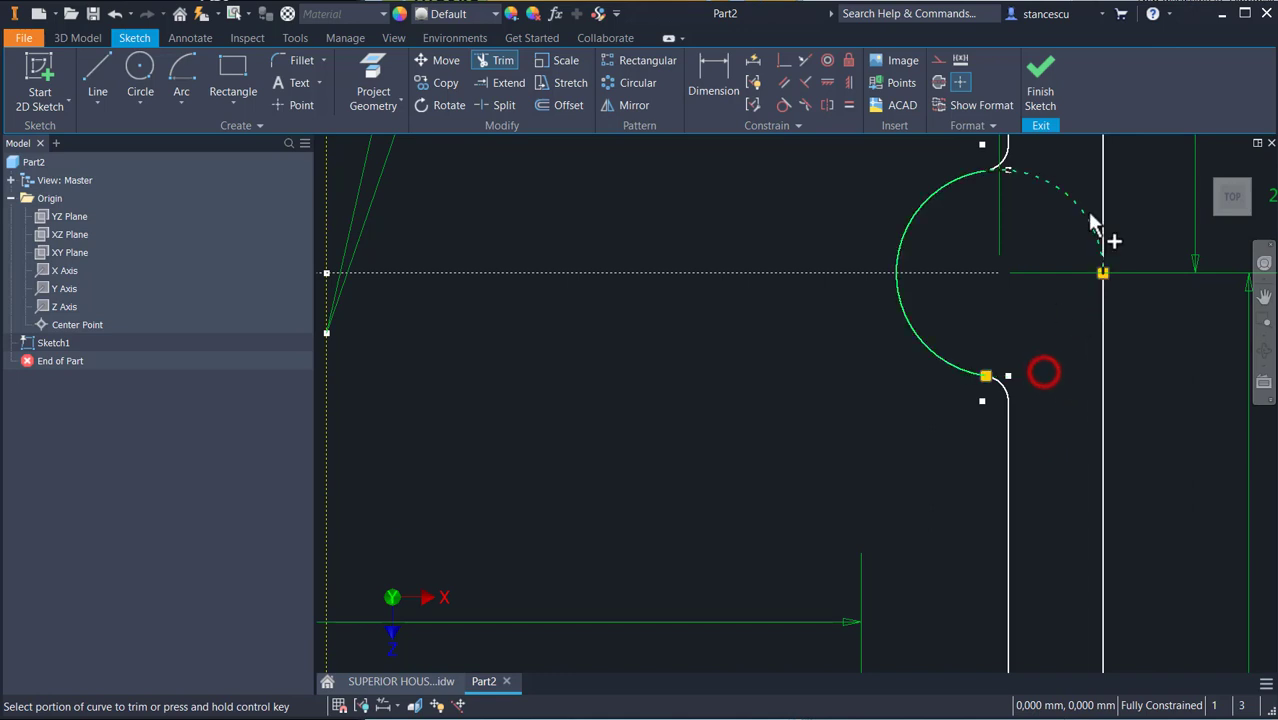
left_click(1087, 219)
Trim the outer portion of the upper-right circle between the upper inner arc and the side wall's fillet.
mouse_move(925, 268)
middle_mouse_down()
mouse_move(927, 530)
mouse_move(986, 684)
middle_mouse_up()
middle_click_drag(985, 322, 966, 617)
middle_click_drag(955, 307, 993, 505)
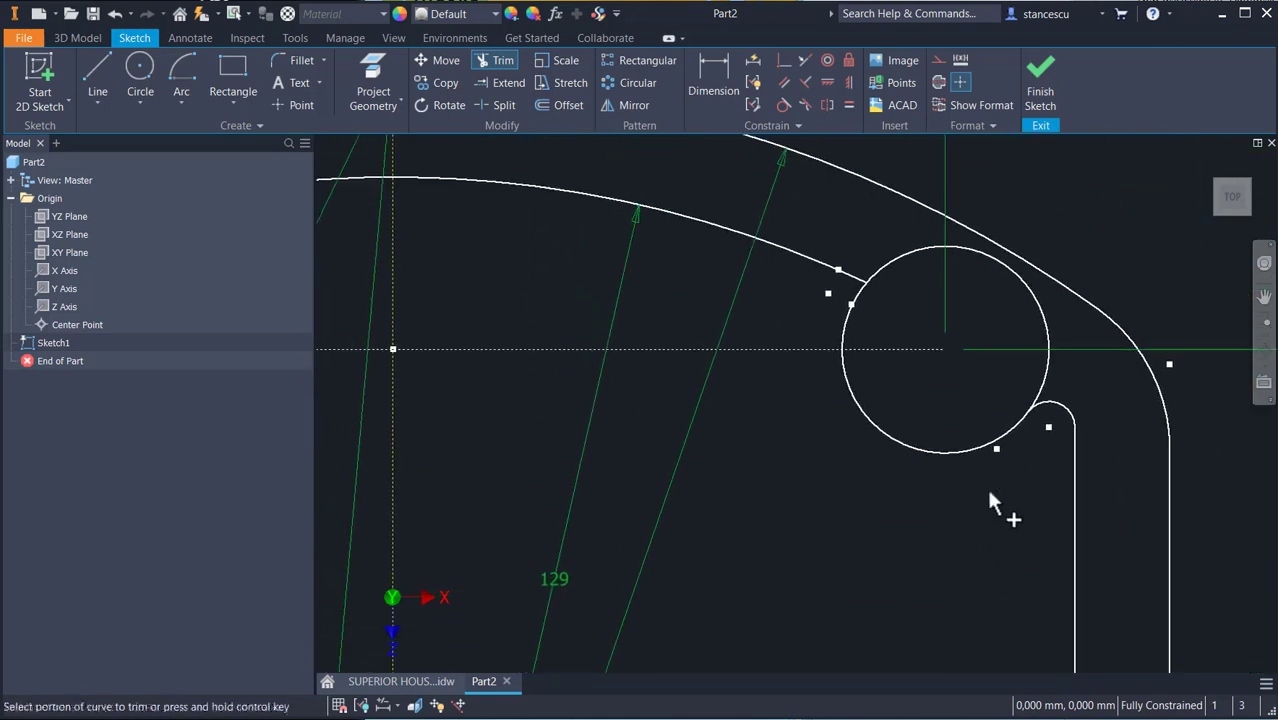
left_click(1044, 373)
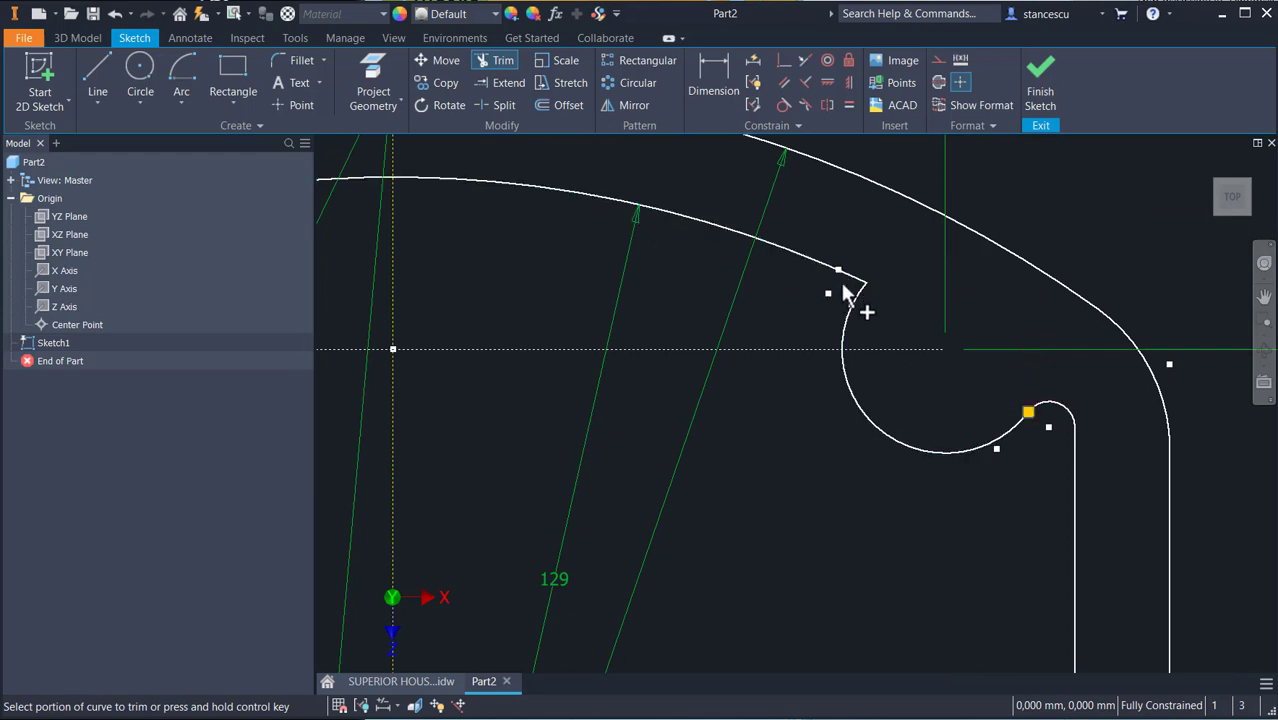
scroll(817, 332, "down", 2)
middle_click_drag(785, 400, 908, 418)
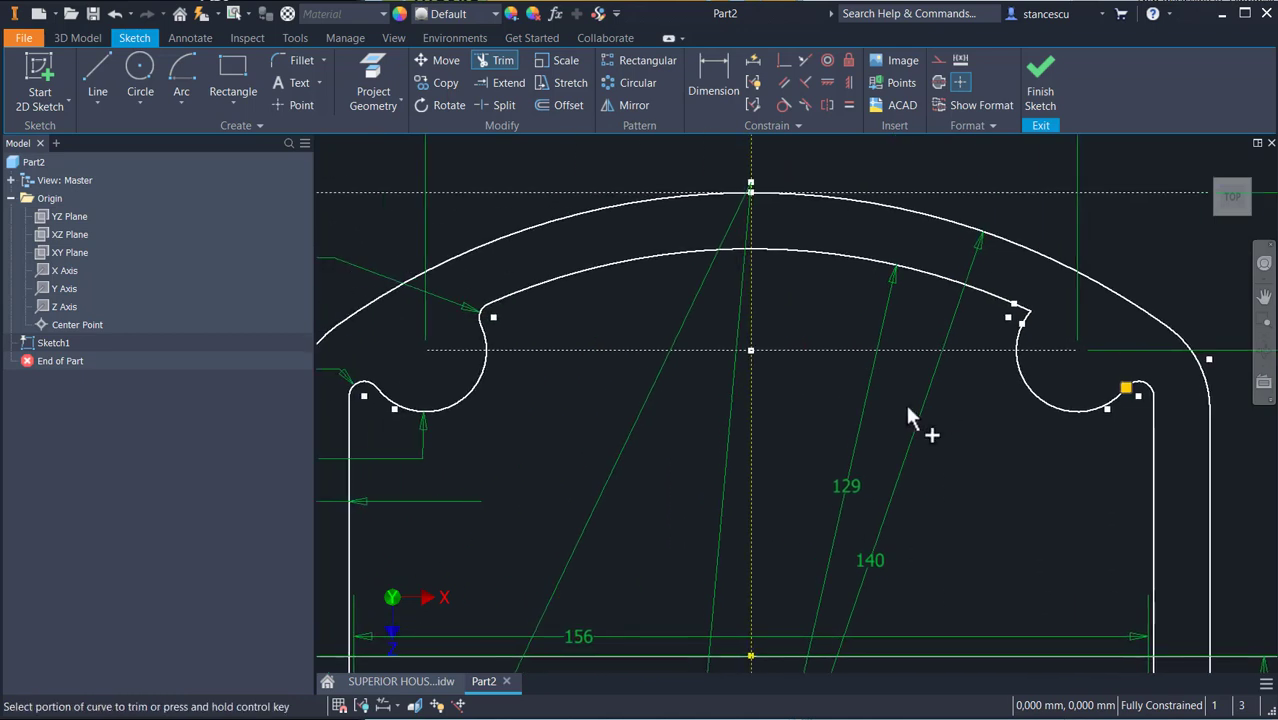
key("Escape")
Mirror the 3 mm fillet between the upper-left circle and the upper inner arc about the vertical construction line.
left_click(455, 278)
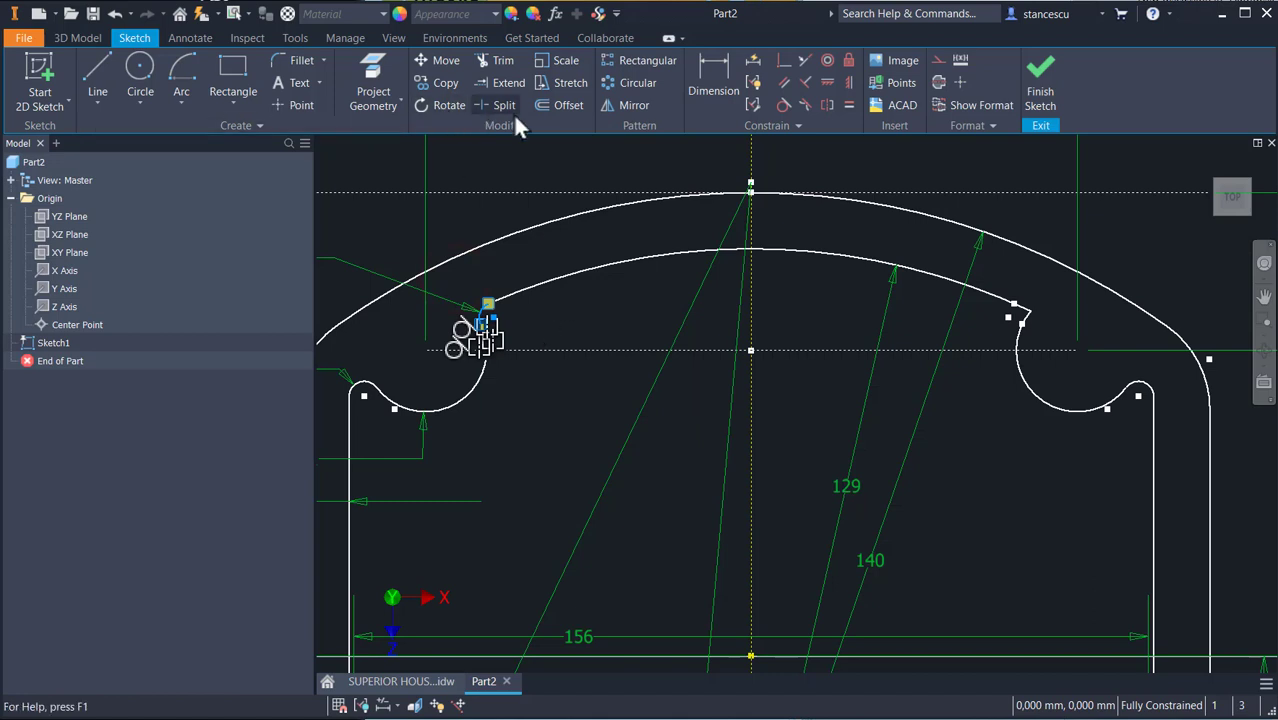
left_click(634, 105)
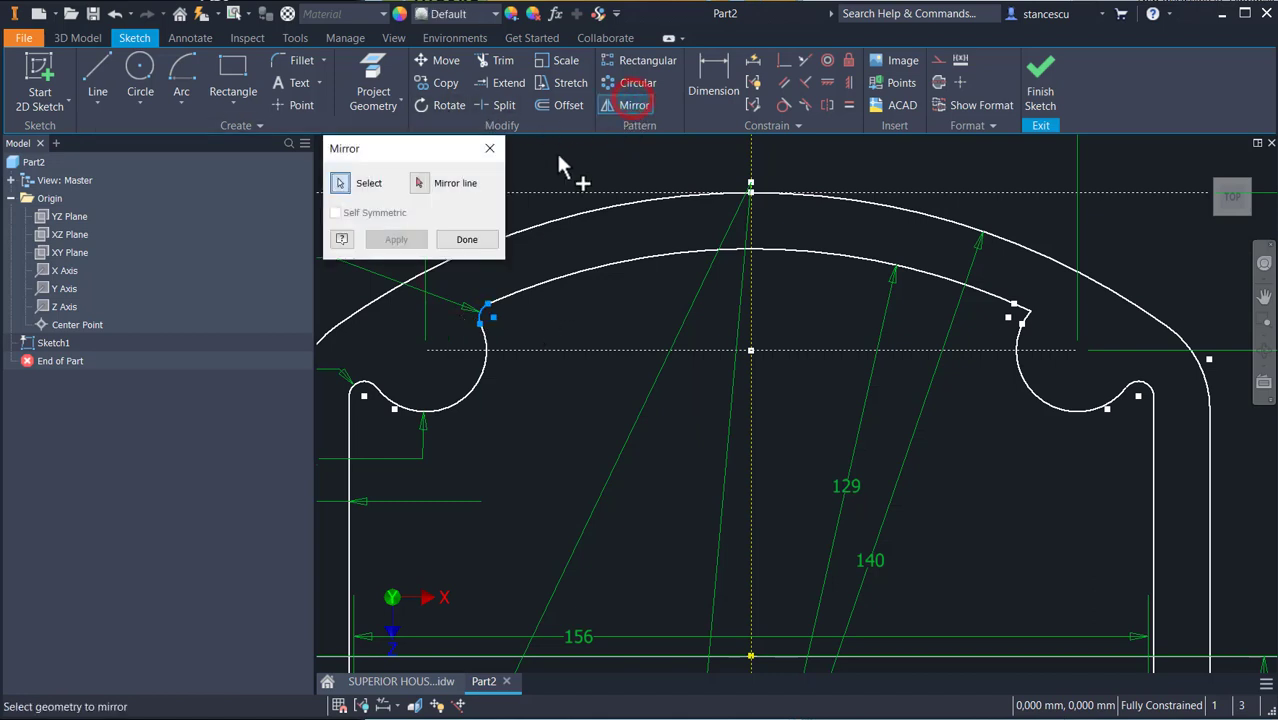
left_click(419, 183)
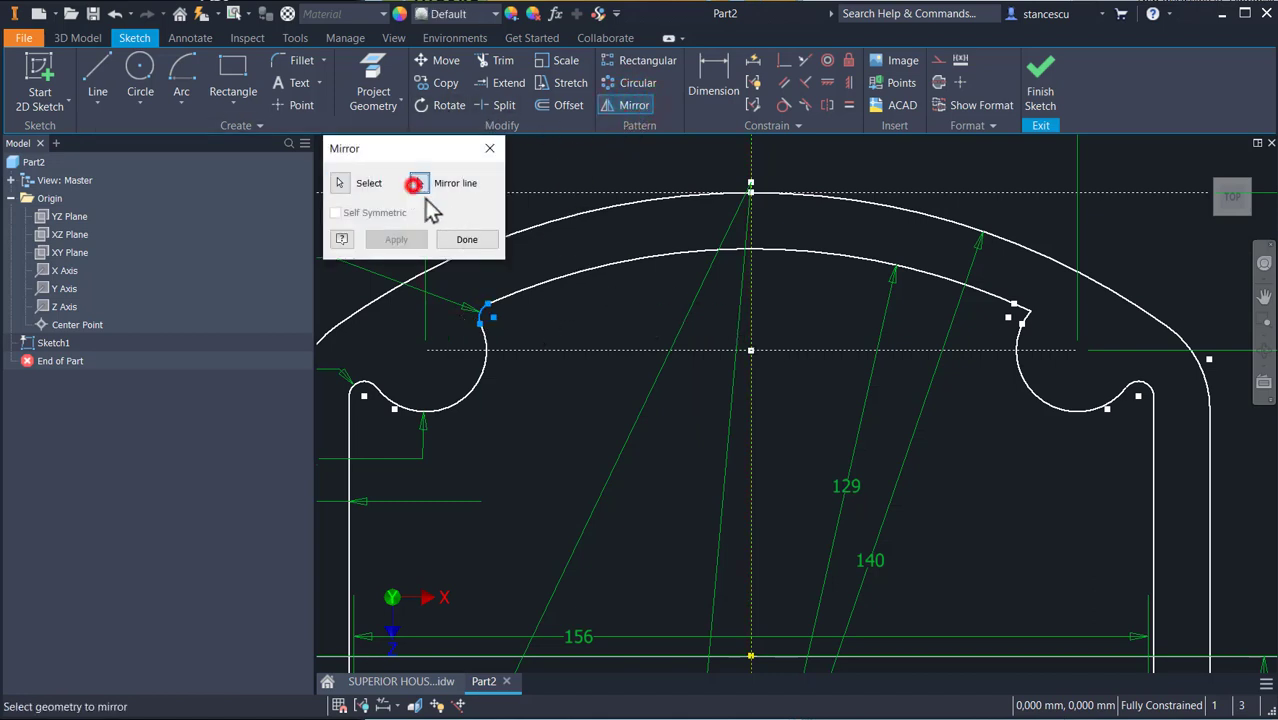
left_click(751, 318)
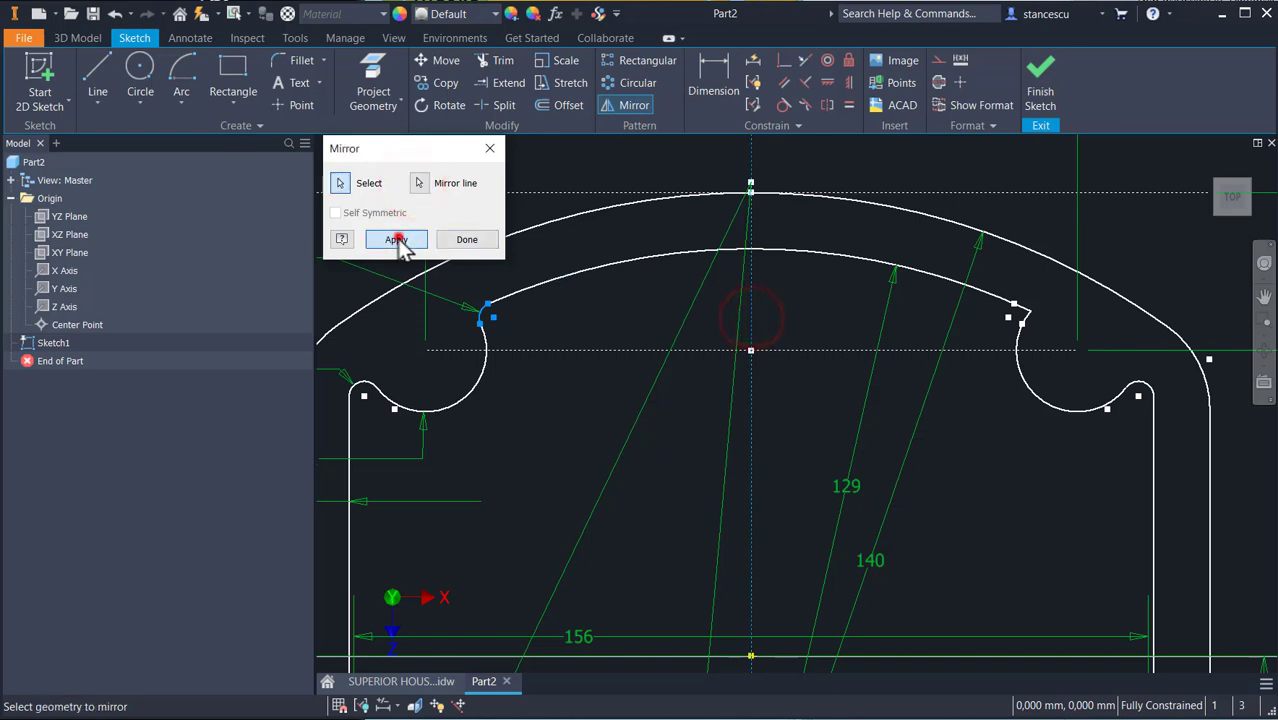
left_click(405, 241)
key("Escape")
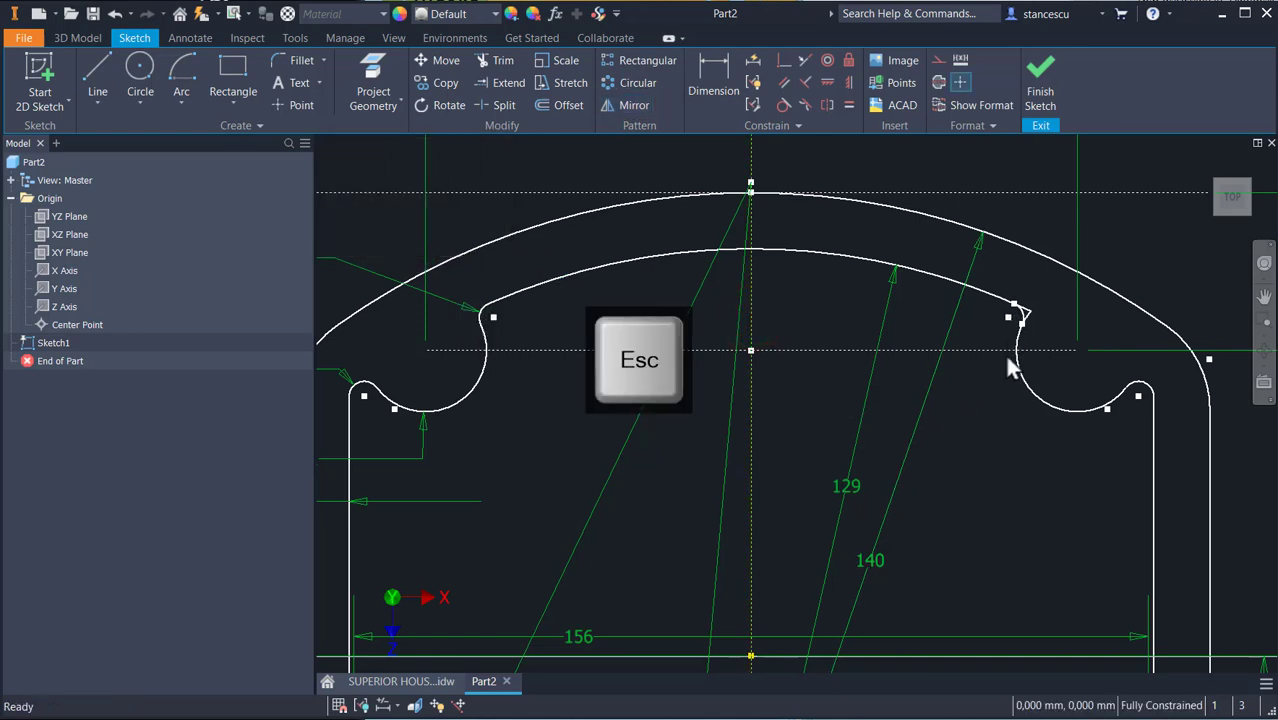
Trim the leftover corner beyond the fillet between the upper-right circle and the upper inner arc.
left_click(503, 63)
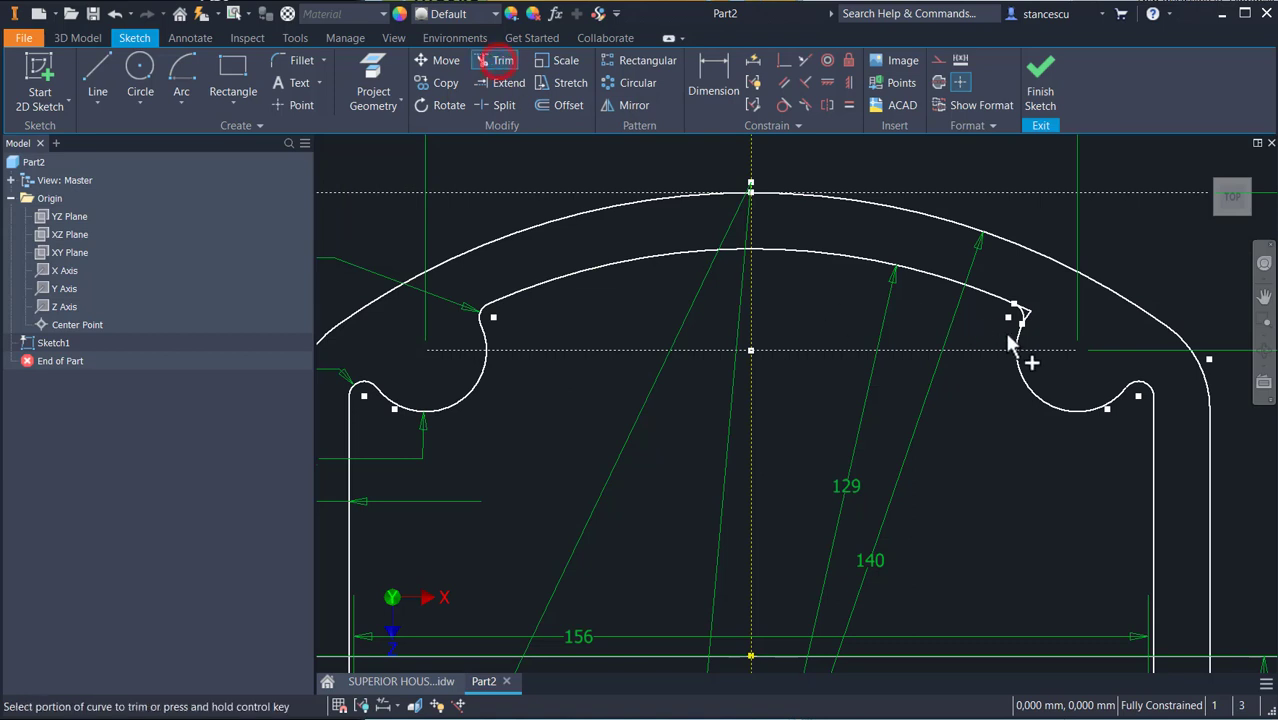
scroll(1092, 306, "up", 3)
left_click(1044, 298)
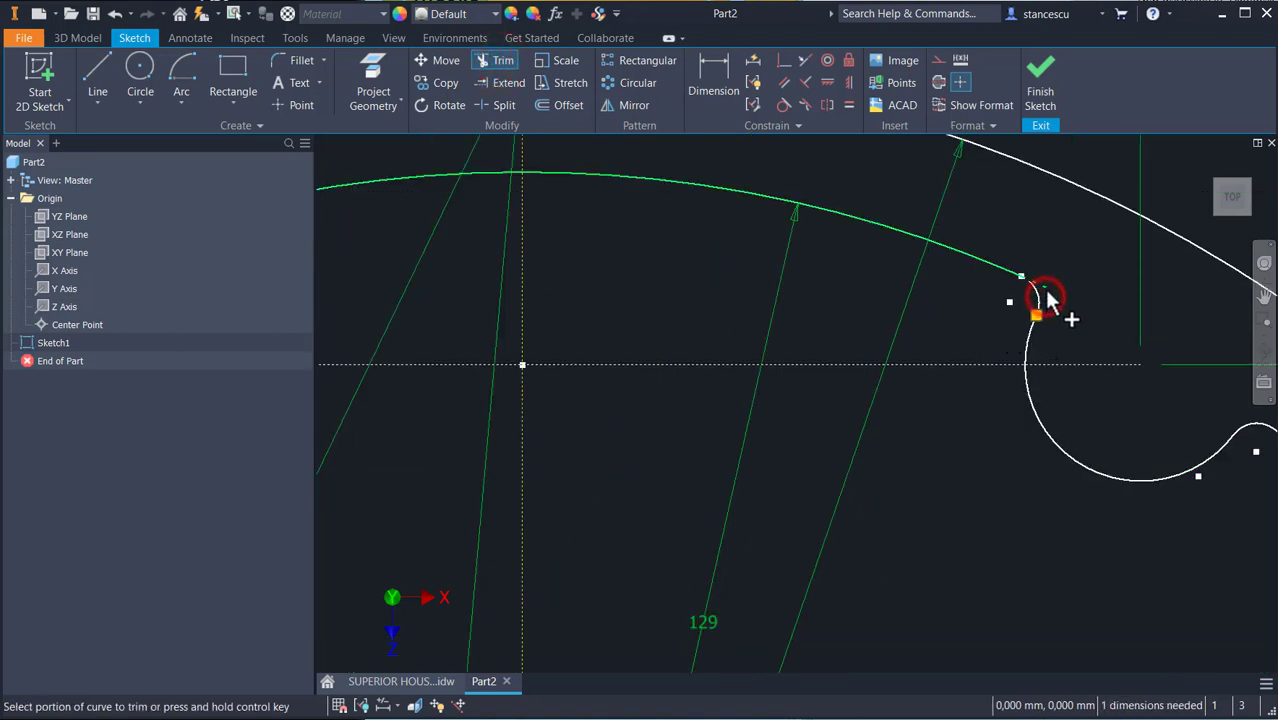
scroll(975, 460, "down", 2)
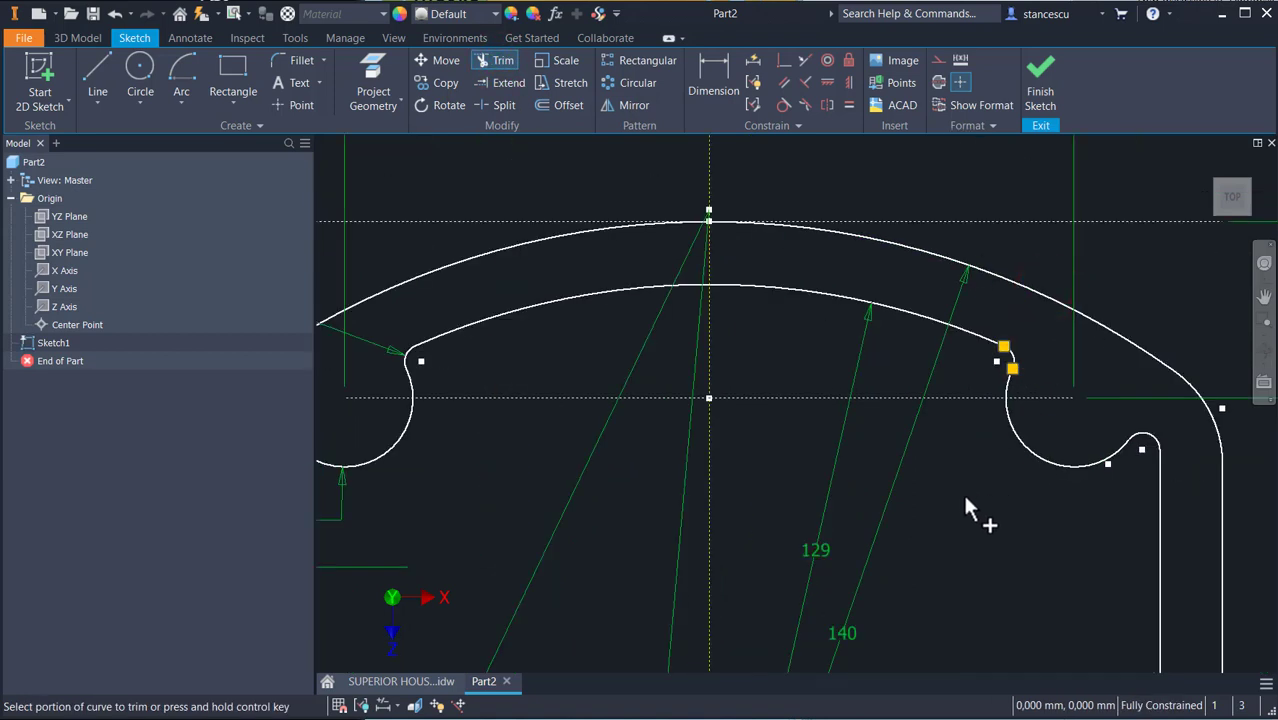
key("Escape")
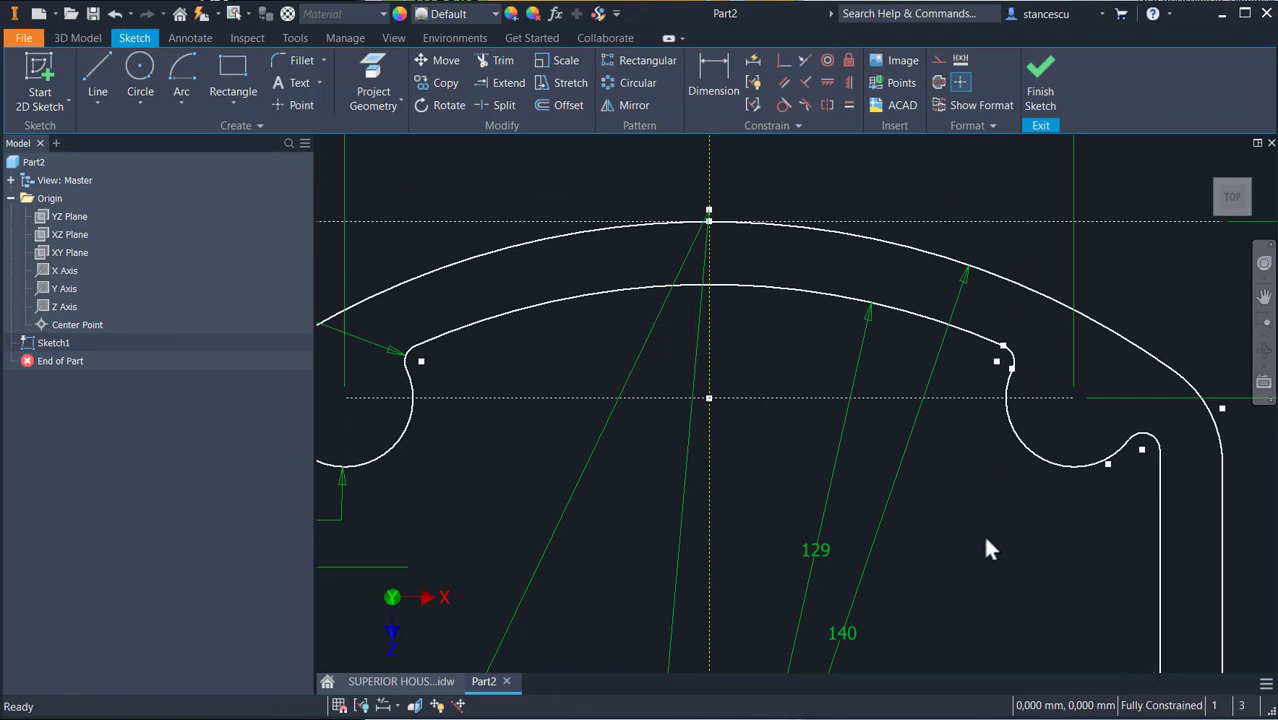
key("Home")
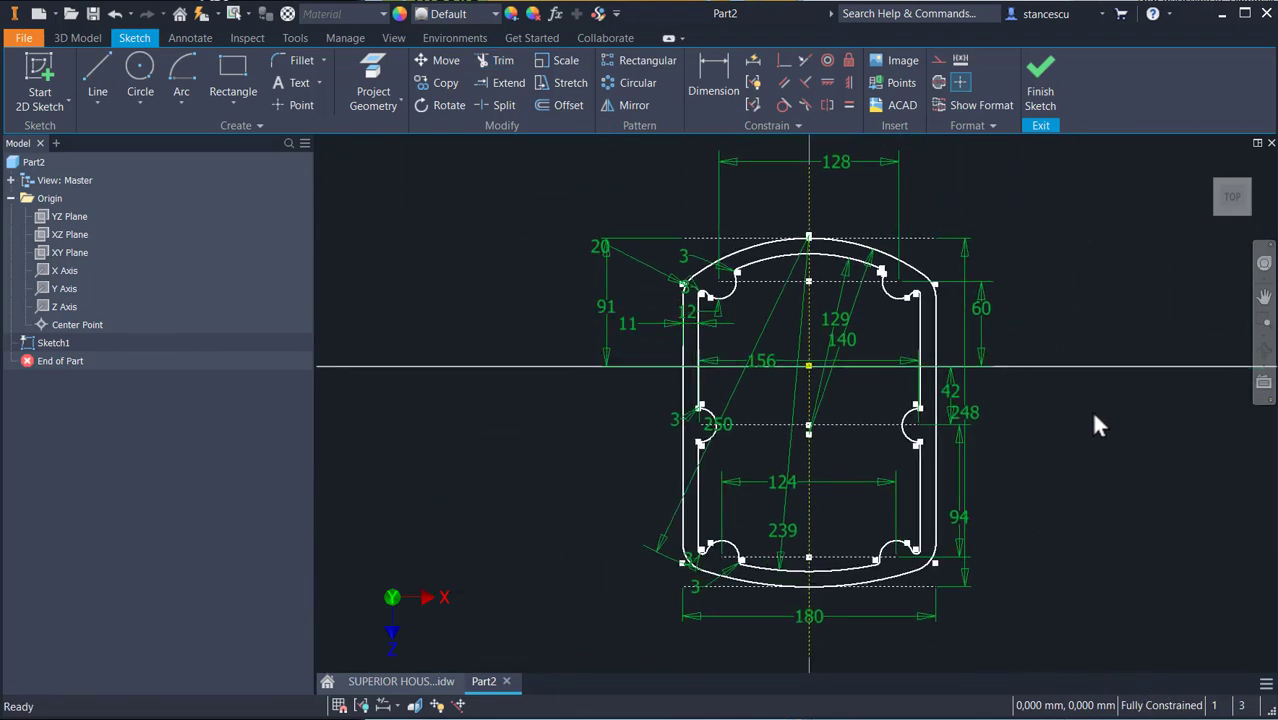
key("Escape")
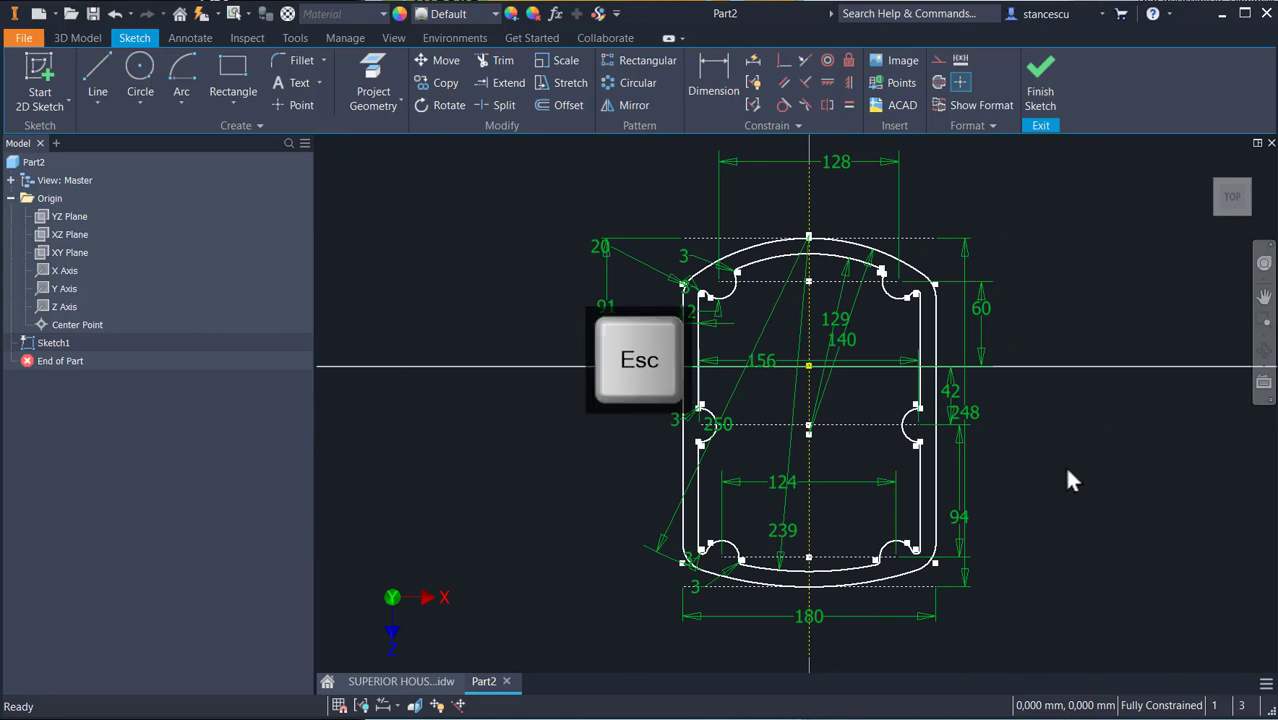
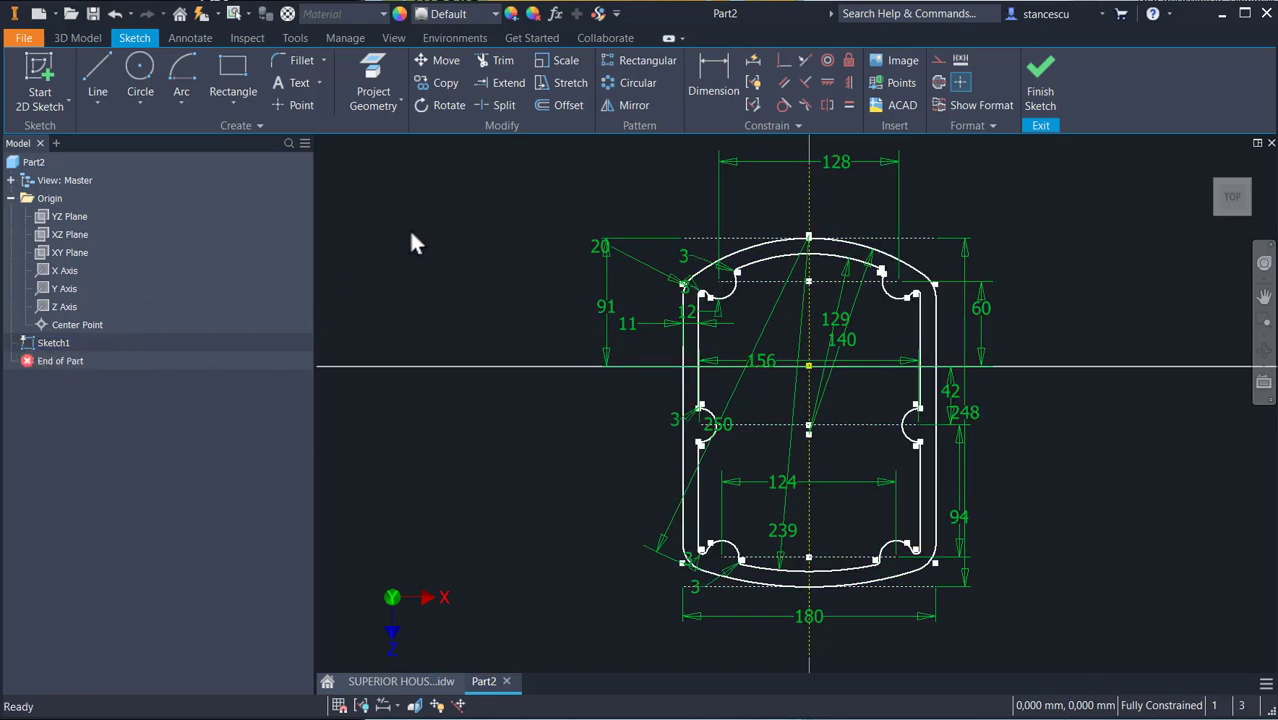
Check the flange thickness in the SUPERIOR HOUSING drawing, then finish the Part2 sketch and extrude the ring profile between its contours 6 mm.
left_click(401, 681)
middle_click_drag(495, 402, 625, 266)
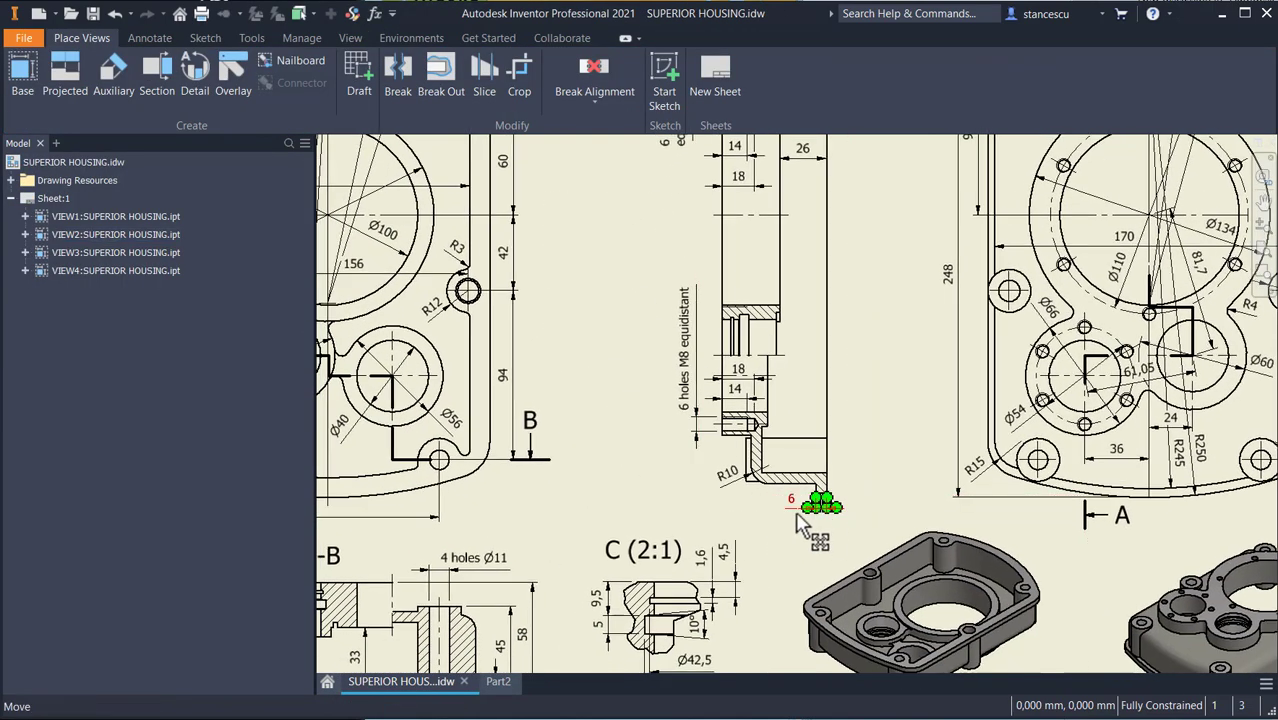
middle_click_drag(611, 466, 927, 543)
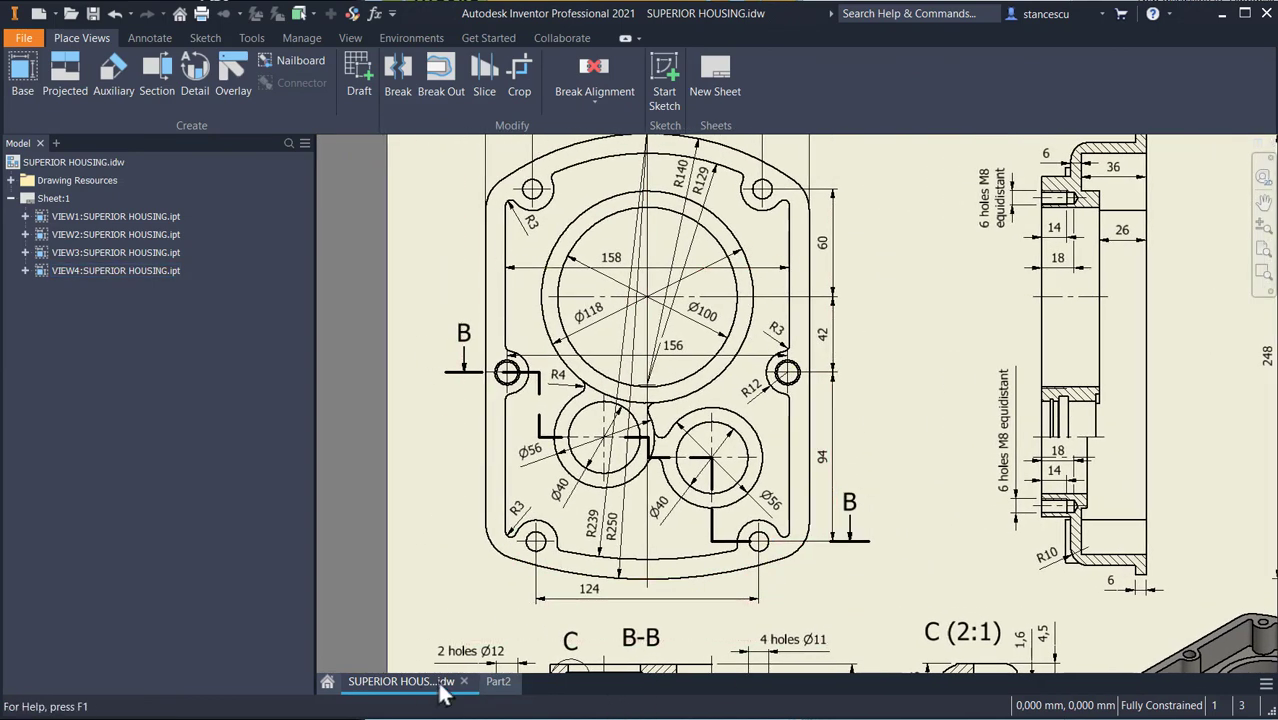
left_click(494, 683)
left_click(1040, 85)
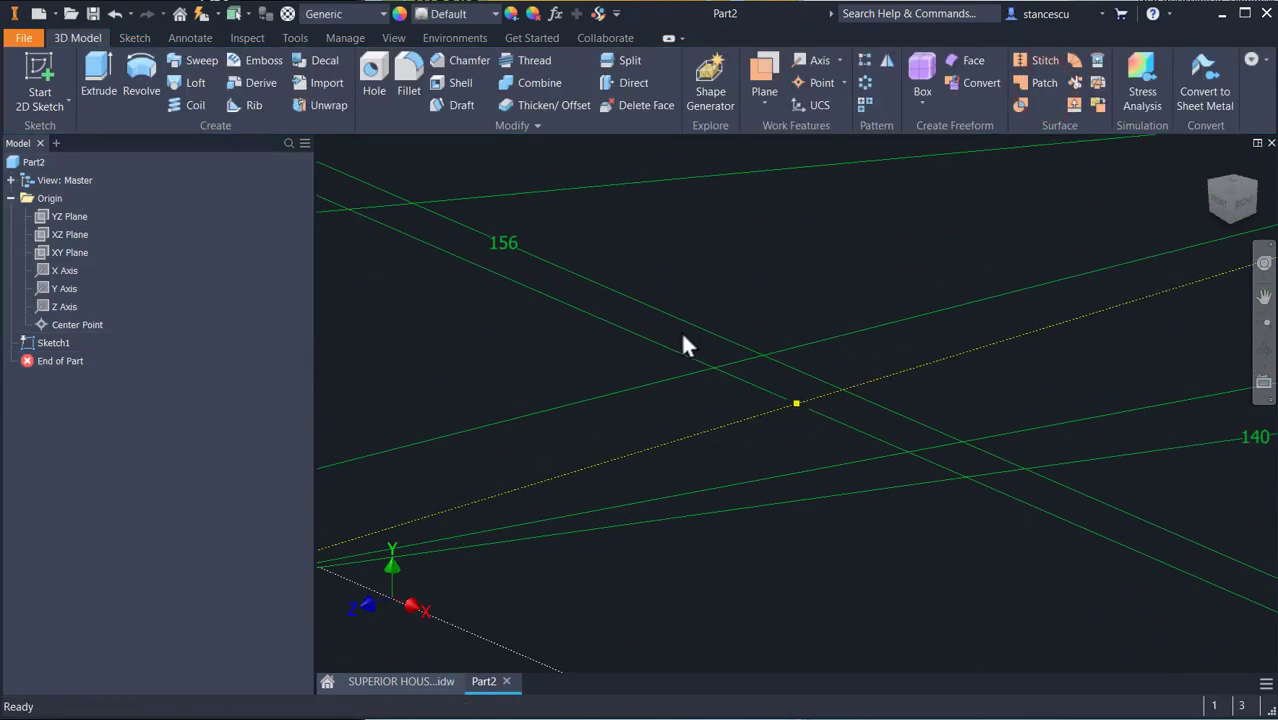
key("F6")
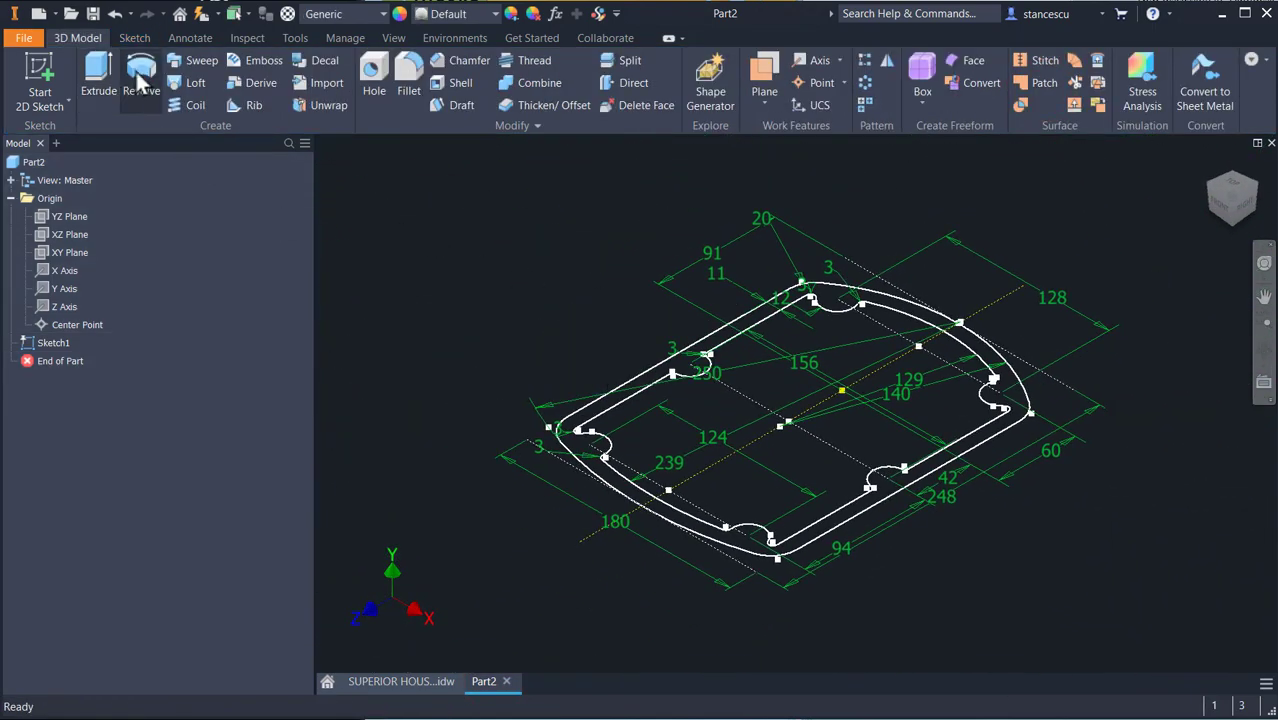
left_click(98, 75)
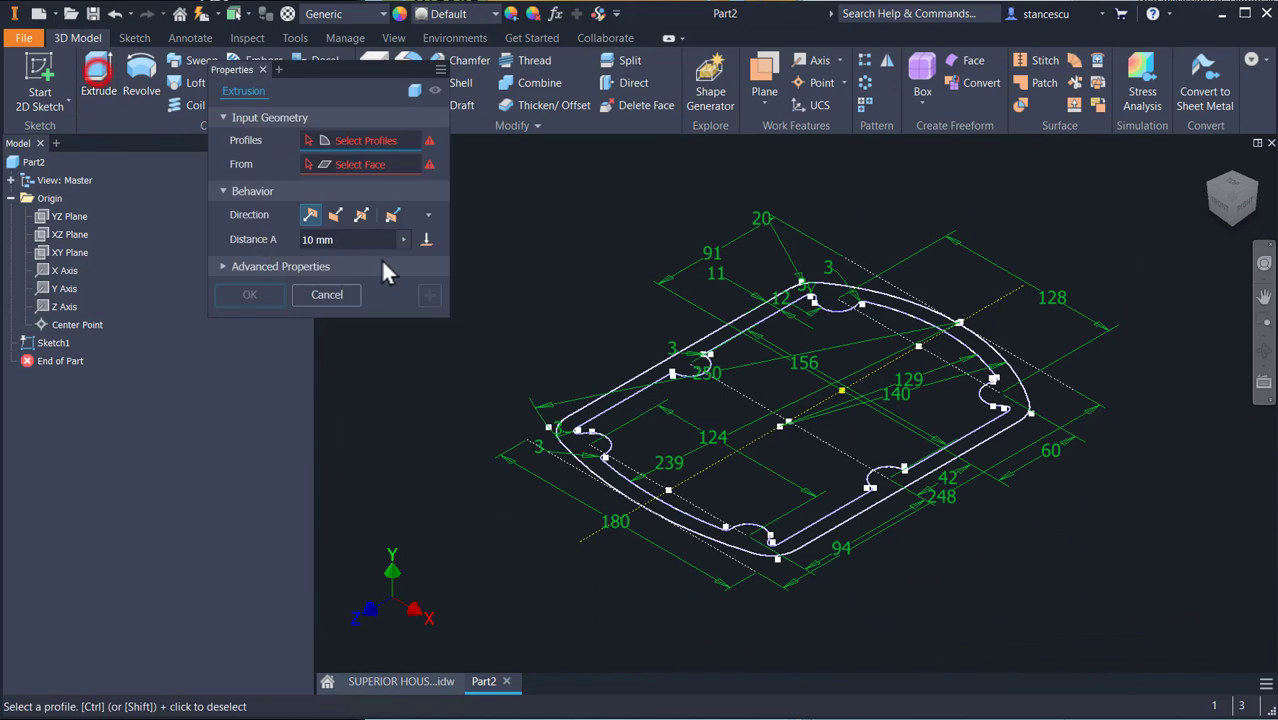
left_click(718, 343)
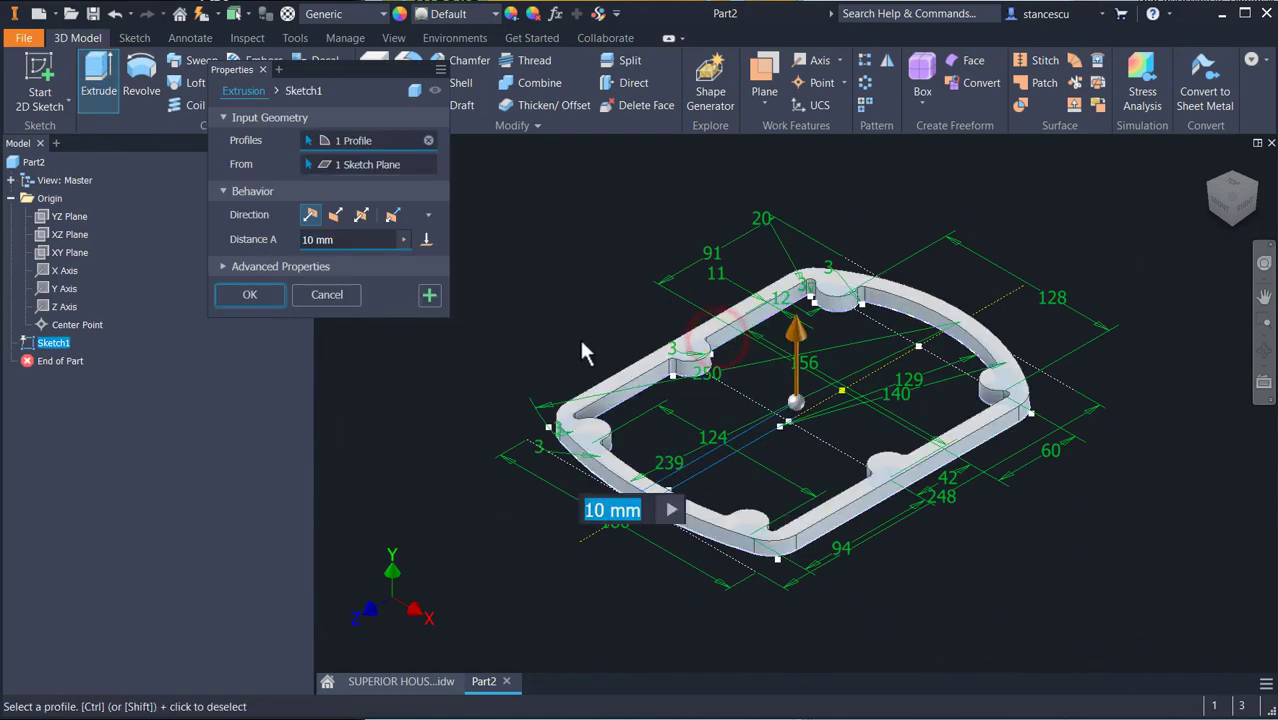
type("6")
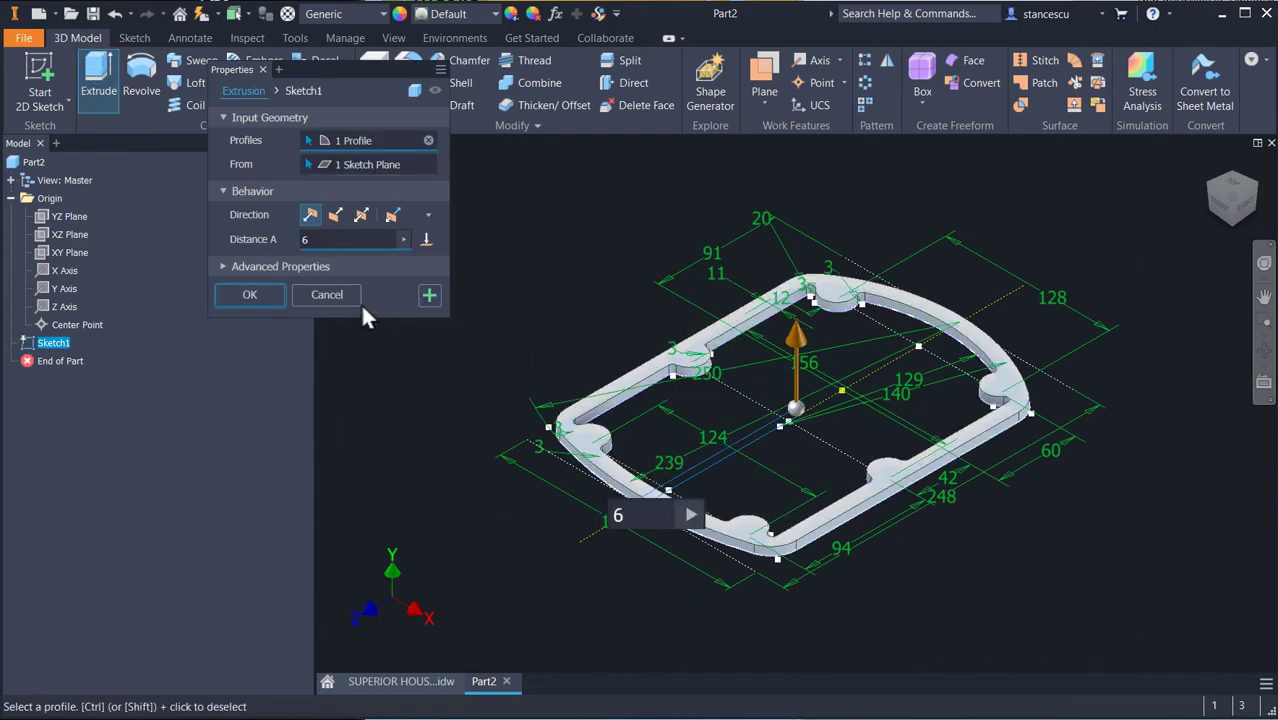
left_click(270, 295)
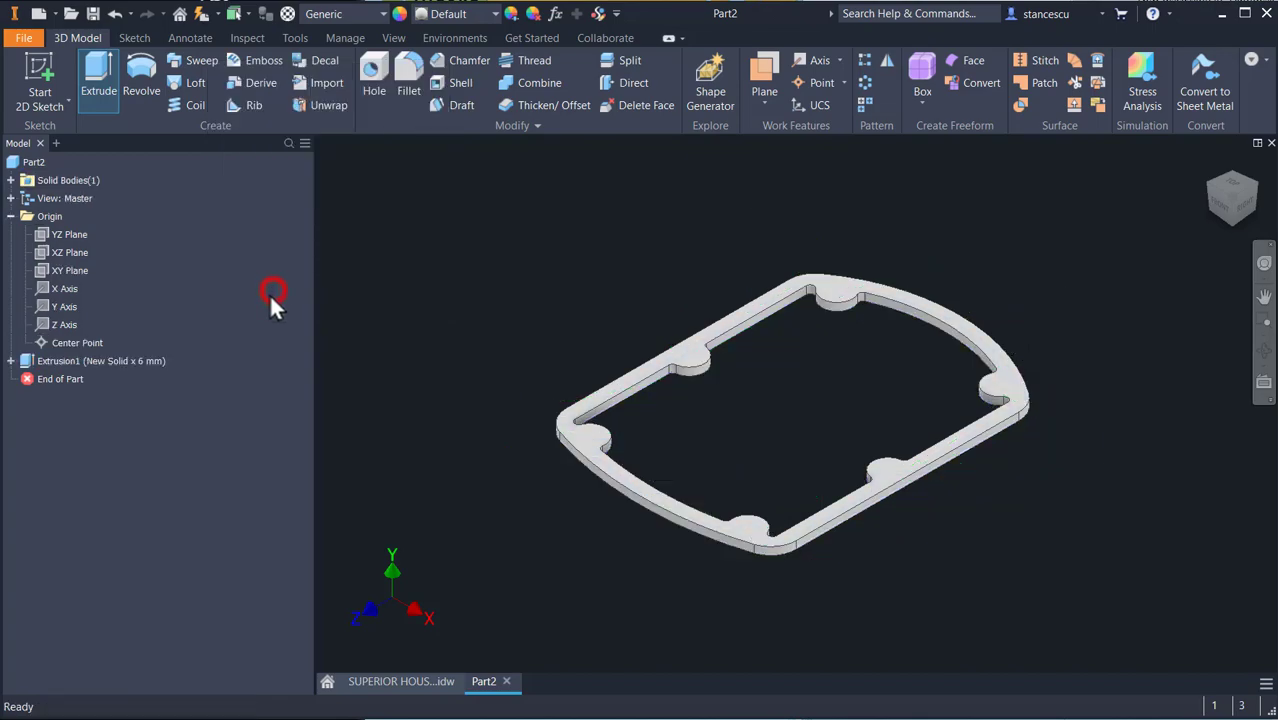
Examine section A-A and the outside view in the SUPERIOR HOUSING drawing for the outer wall's width and depth dimensions.
left_click(421, 684)
mouse_move(817, 544)
middle_mouse_down()
mouse_move(680, 548)
mouse_move(596, 603)
middle_mouse_up()
scroll(596, 603, "down", 1)
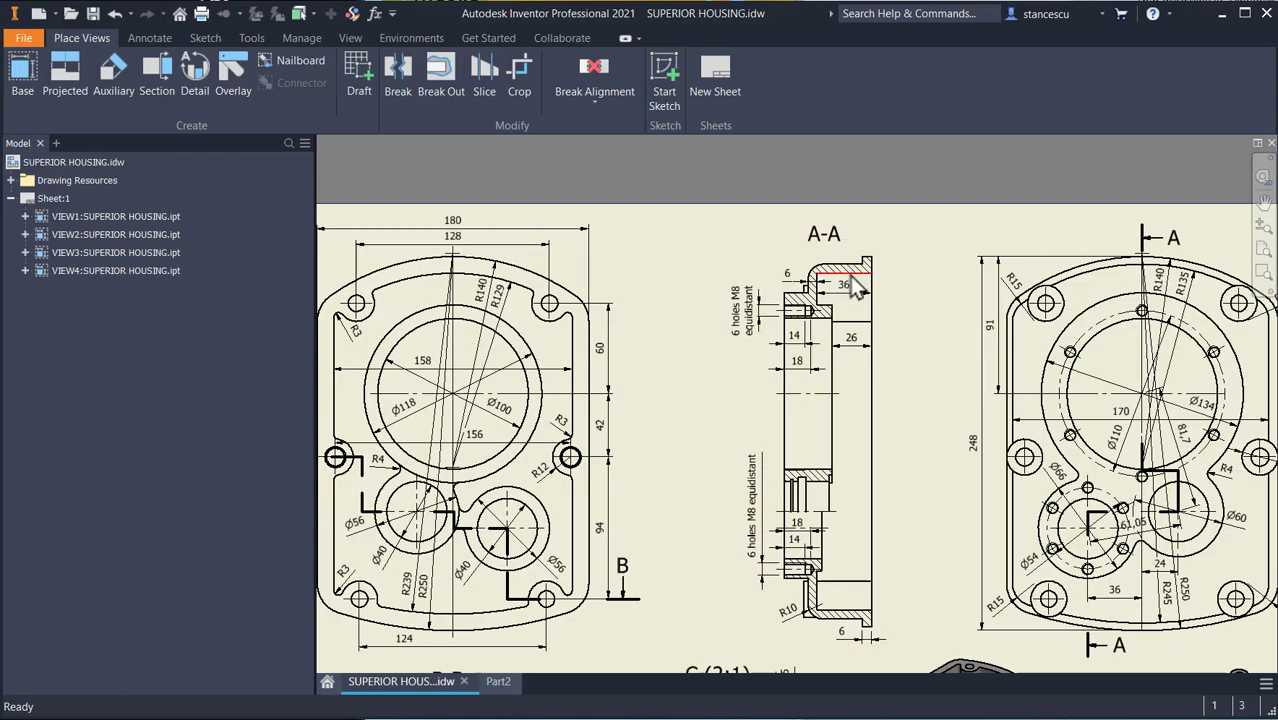
mouse_move(924, 460)
middle_mouse_down()
mouse_move(908, 391)
mouse_move(968, 322)
mouse_move(998, 337)
middle_mouse_up()
mouse_move(765, 437)
middle_mouse_down()
mouse_move(656, 428)
mouse_move(636, 490)
mouse_move(599, 498)
middle_mouse_up()
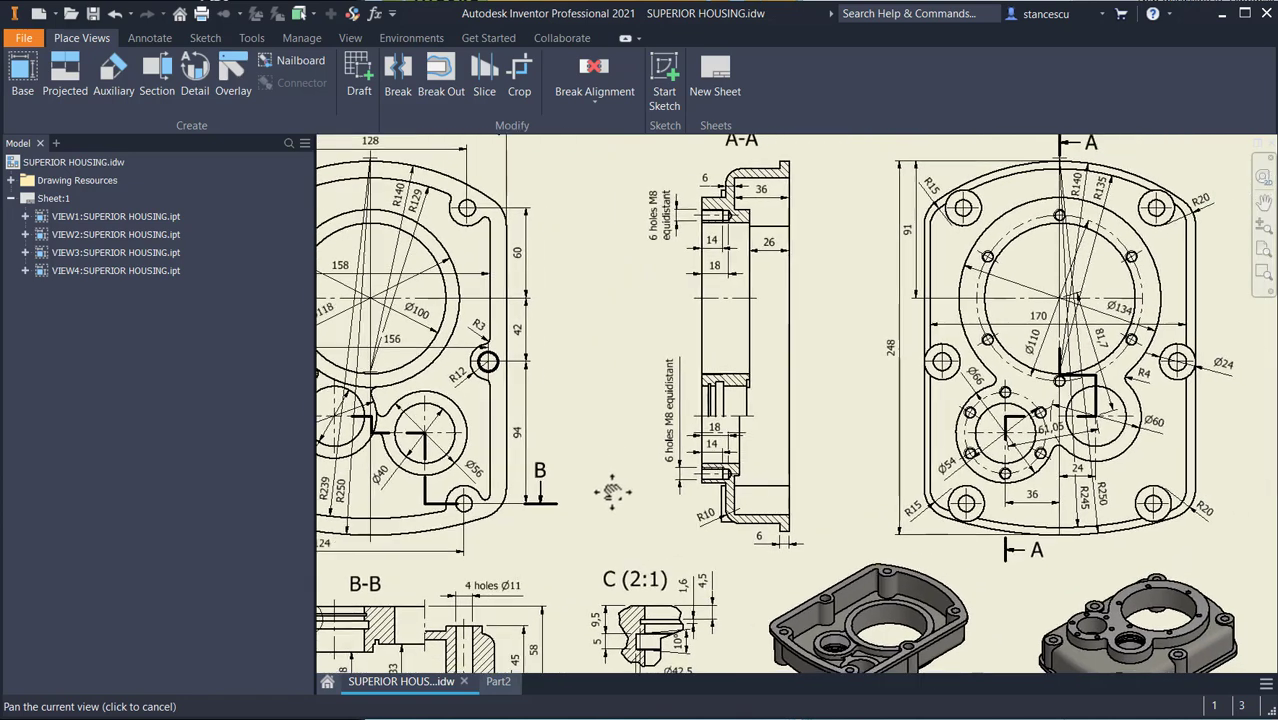
left_click(906, 366)
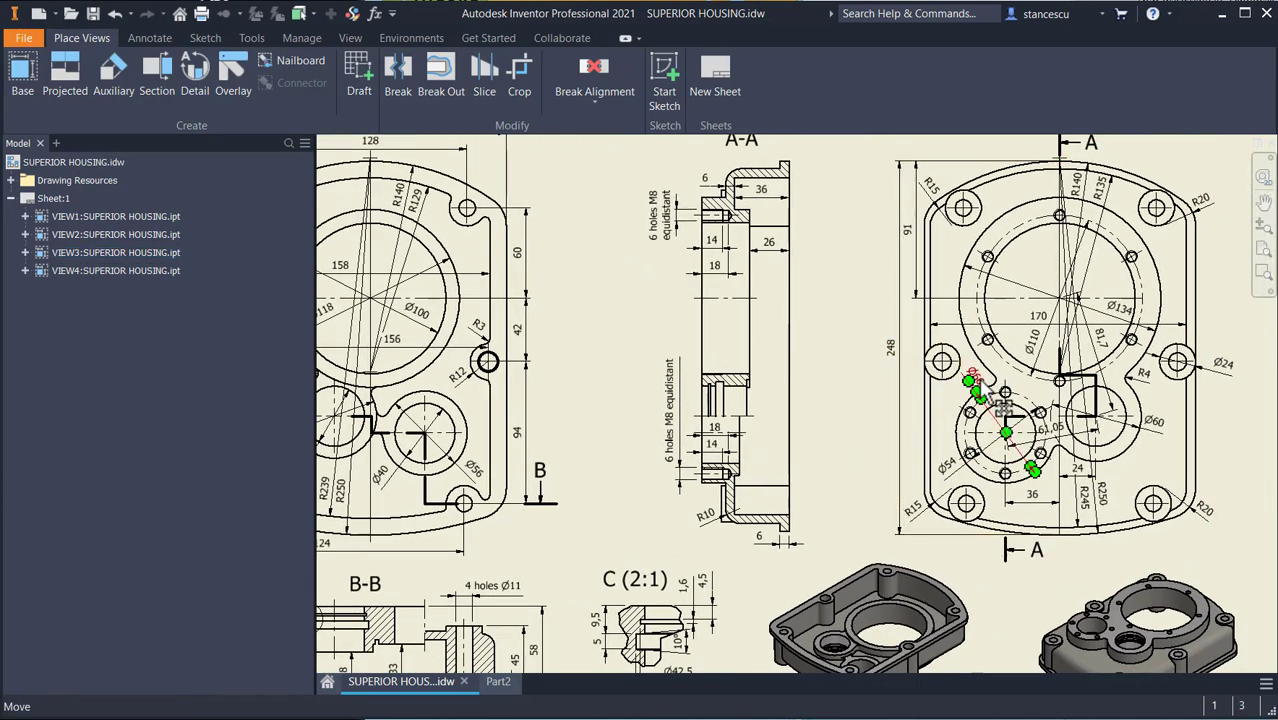
scroll(1112, 378, "up", 4)
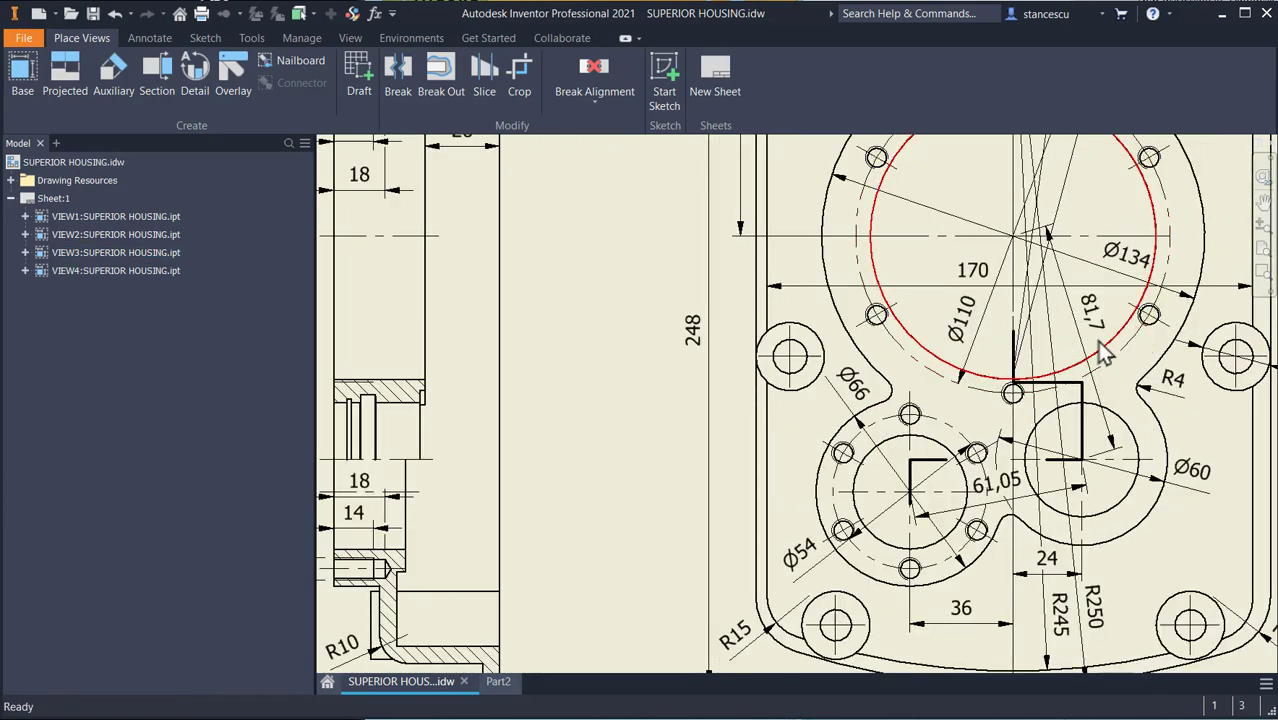
scroll(1113, 371, "down", 1)
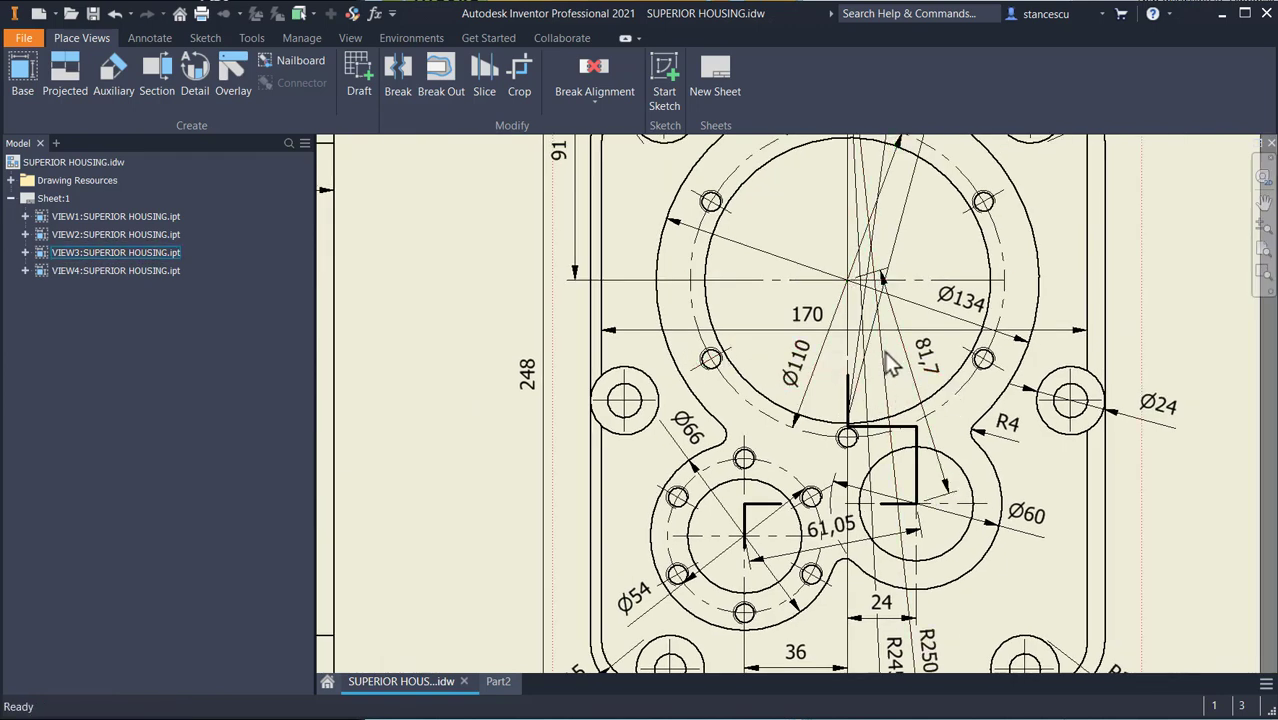
scroll(819, 291, "down", 2)
middle_click_drag(825, 276, 836, 386)
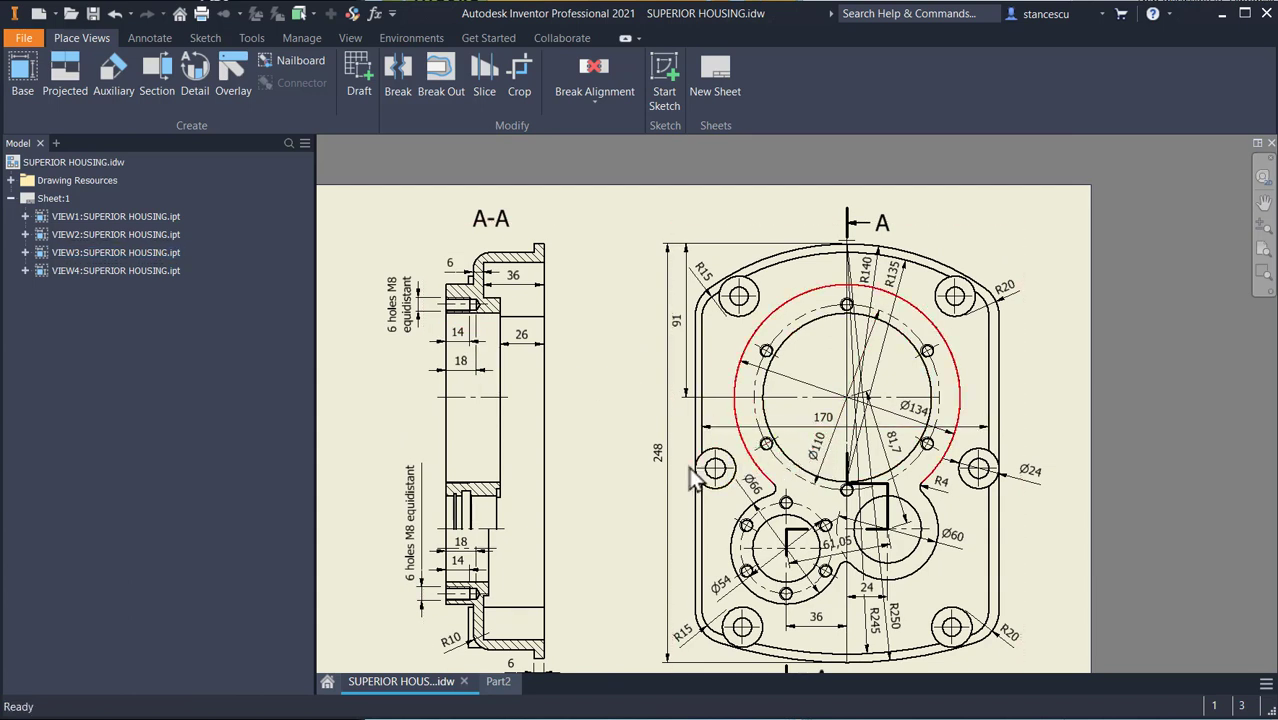
Back in Part2, create a sketch on the ring's top face with its outer contour offset inward by (180-170)/2 mm.
left_click(497, 681)
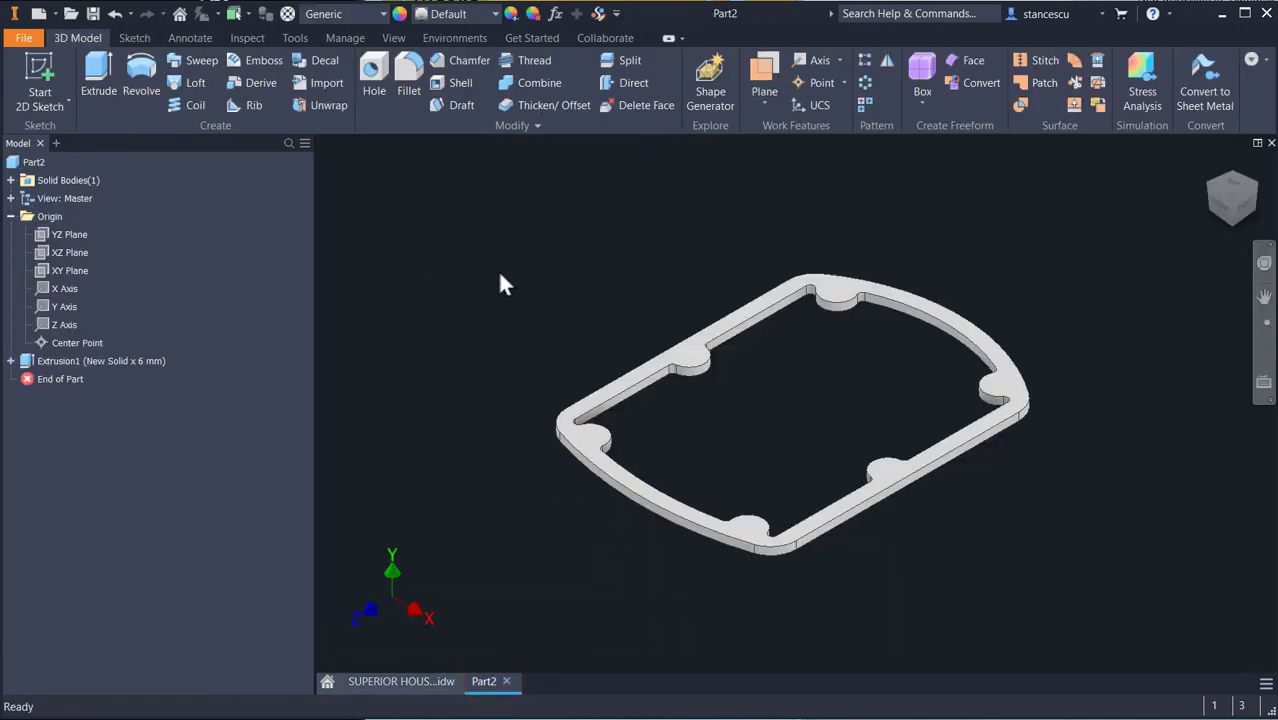
left_click(689, 345)
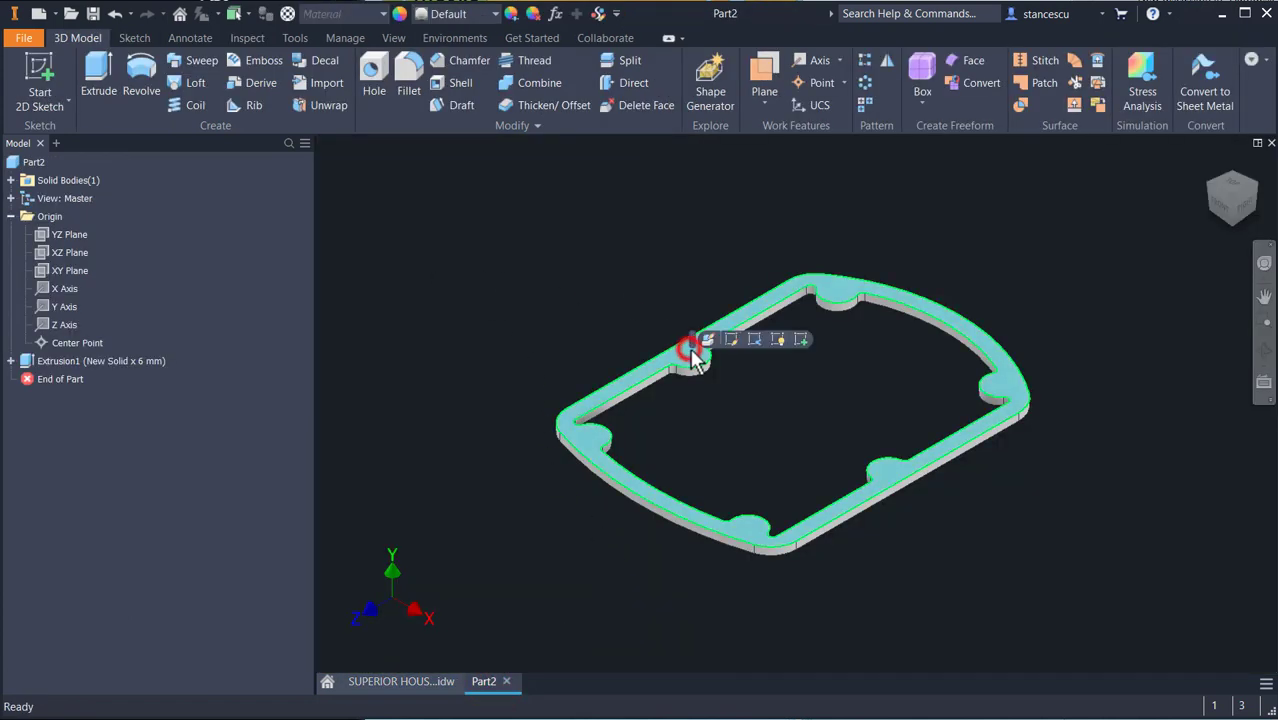
left_click(801, 340)
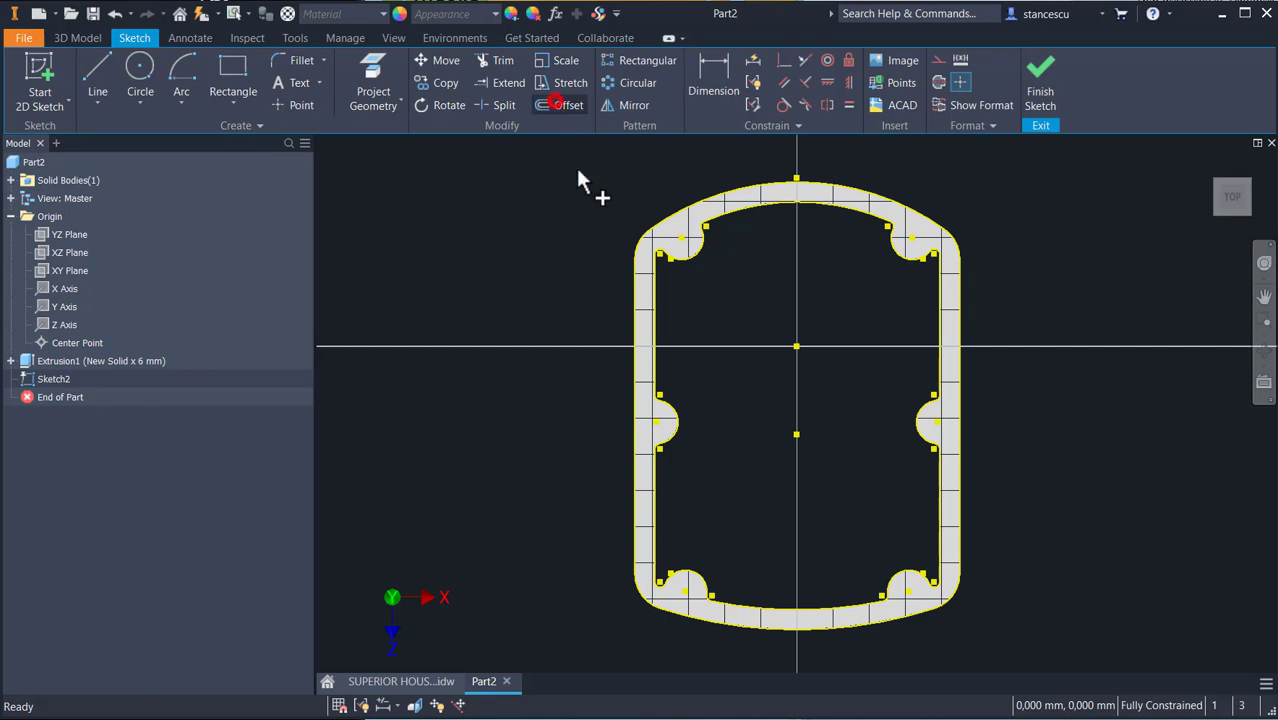
left_click(634, 329)
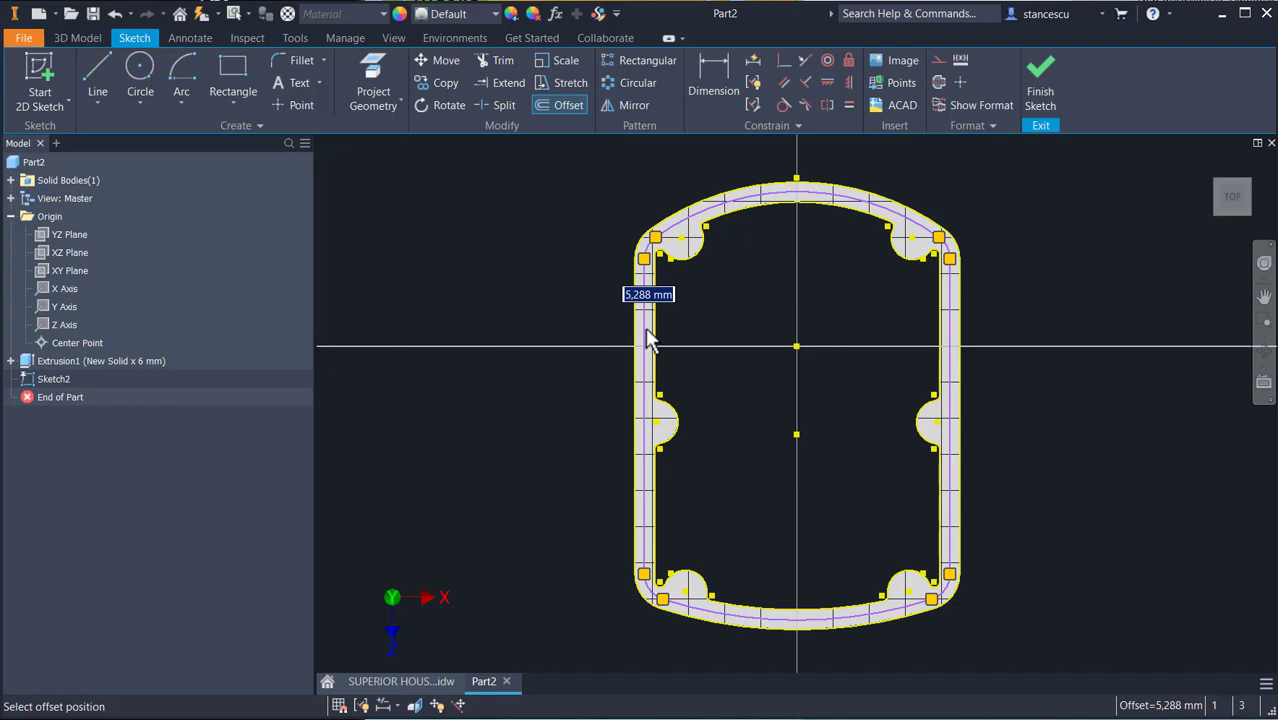
type("0-170)/2")
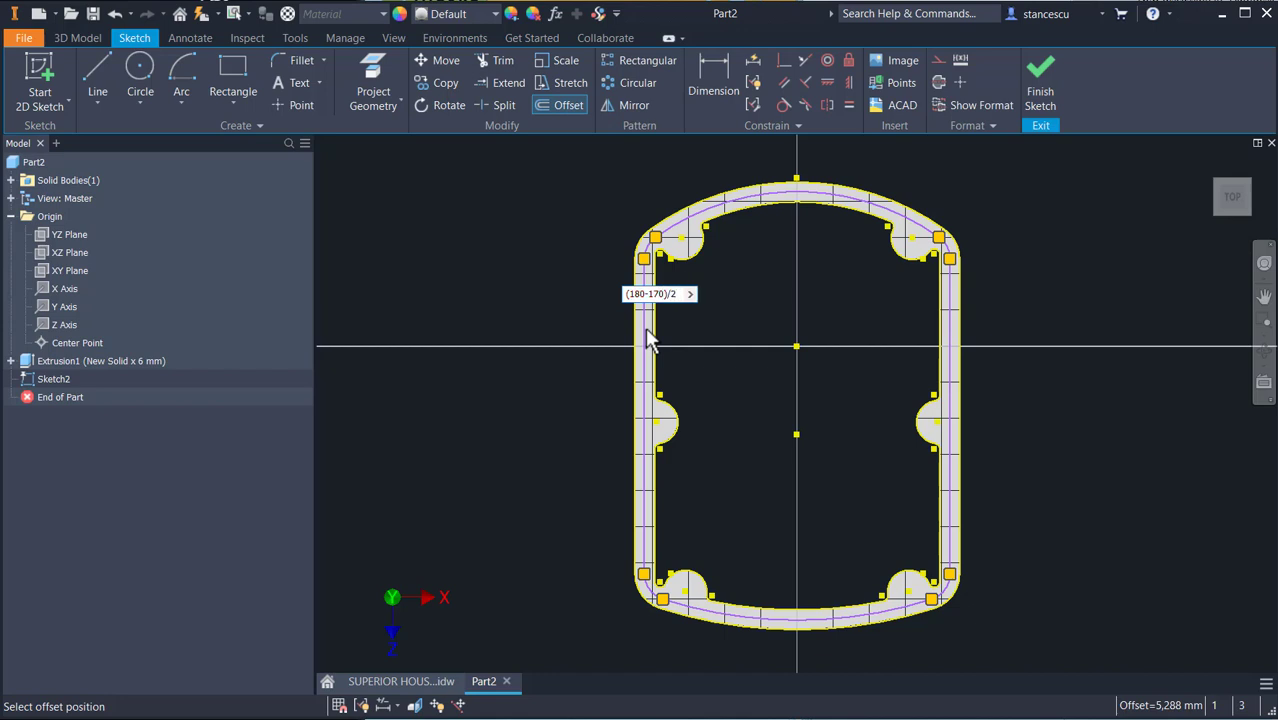
key("Return")
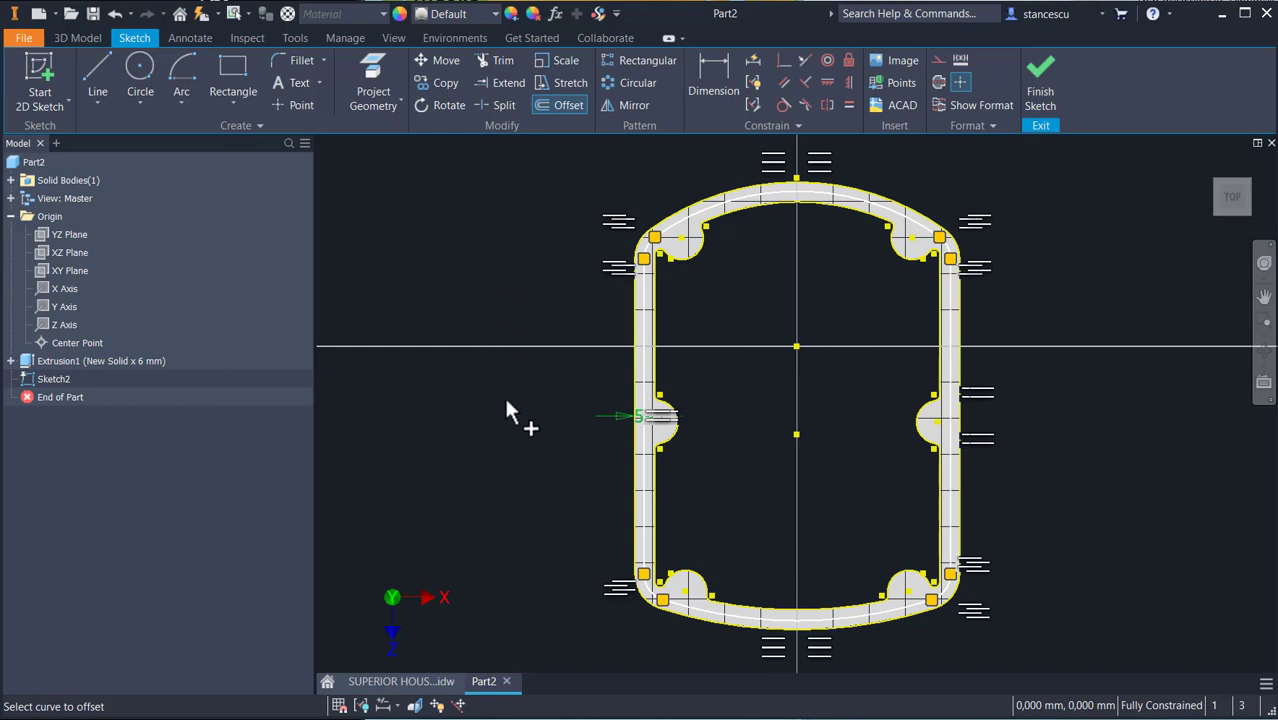
scroll(624, 420, "up", 3)
scroll(614, 430, "down", 5)
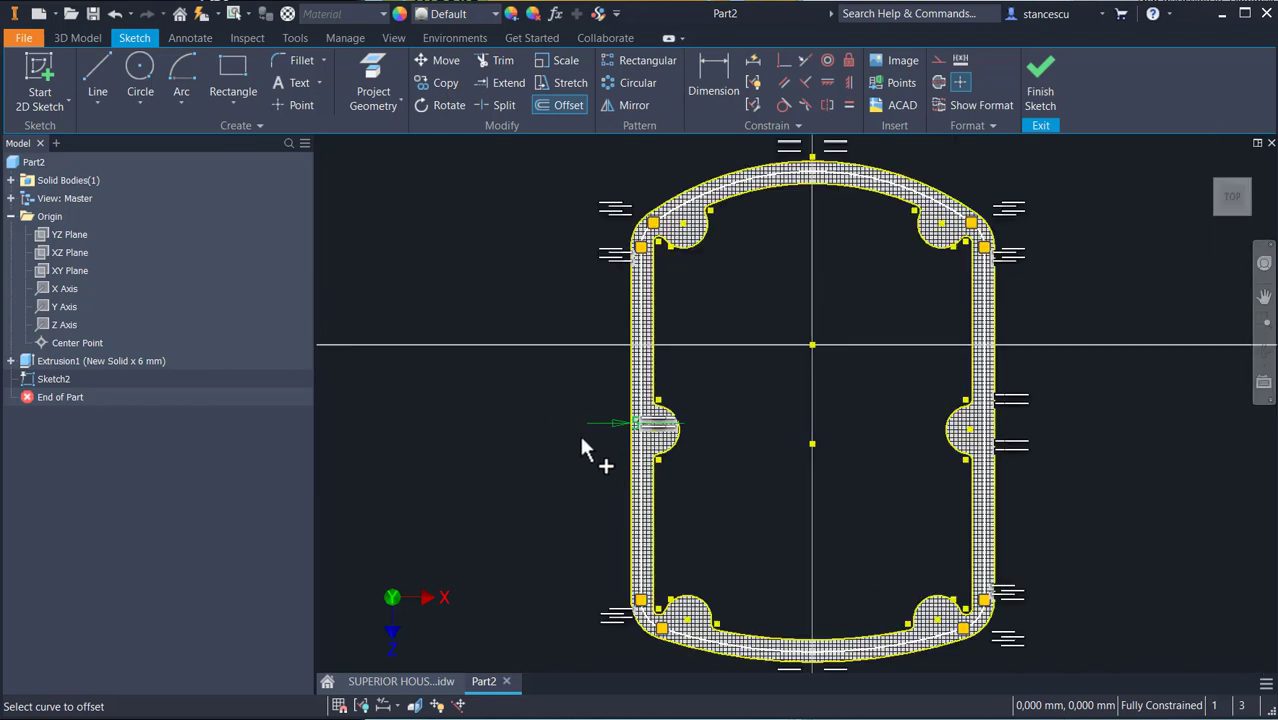
key("Escape")
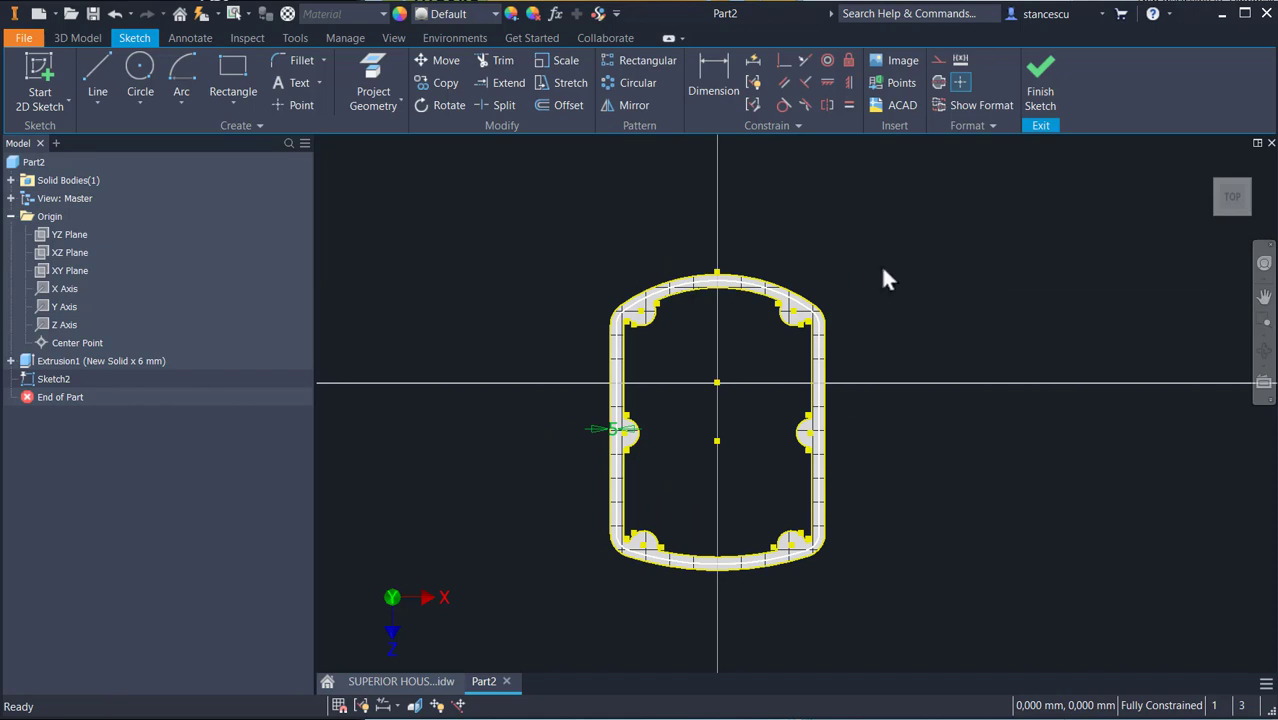
left_click(1039, 78)
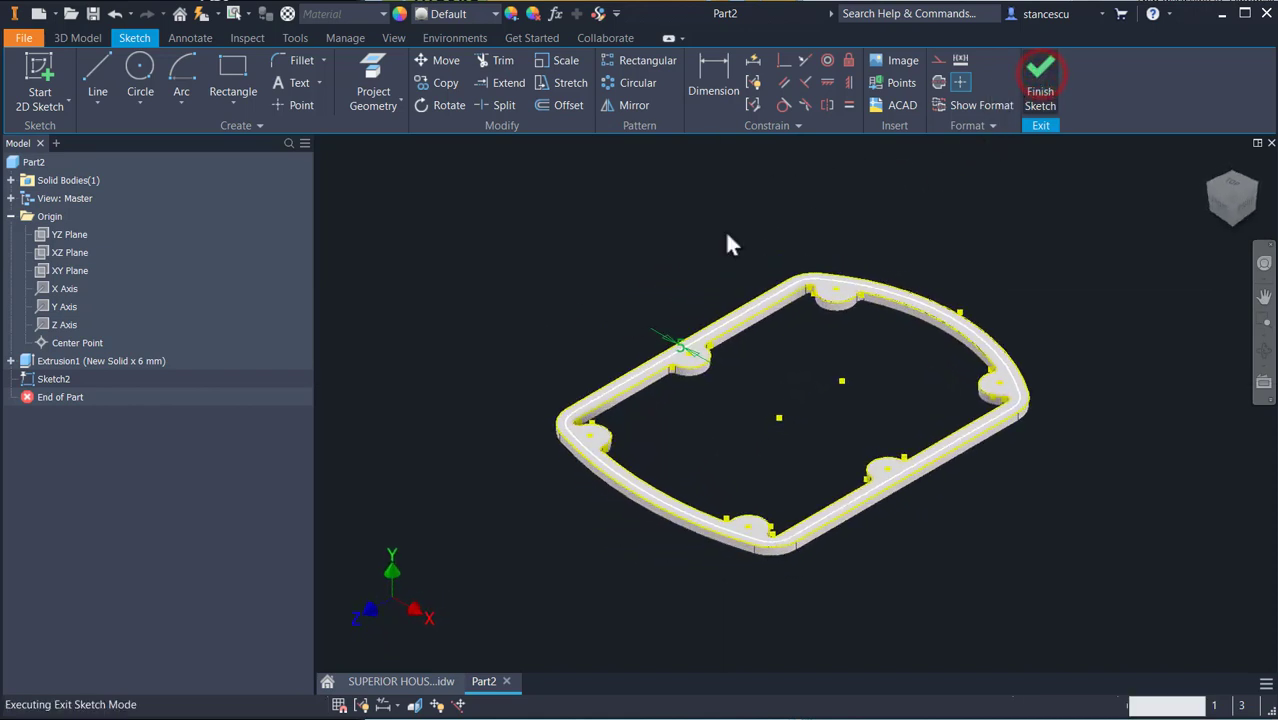
Check section A-A of the SUPERIOR HOUSING drawing for the wall's depth above the flange, and return to Part2.
scroll(706, 266, "up", 3)
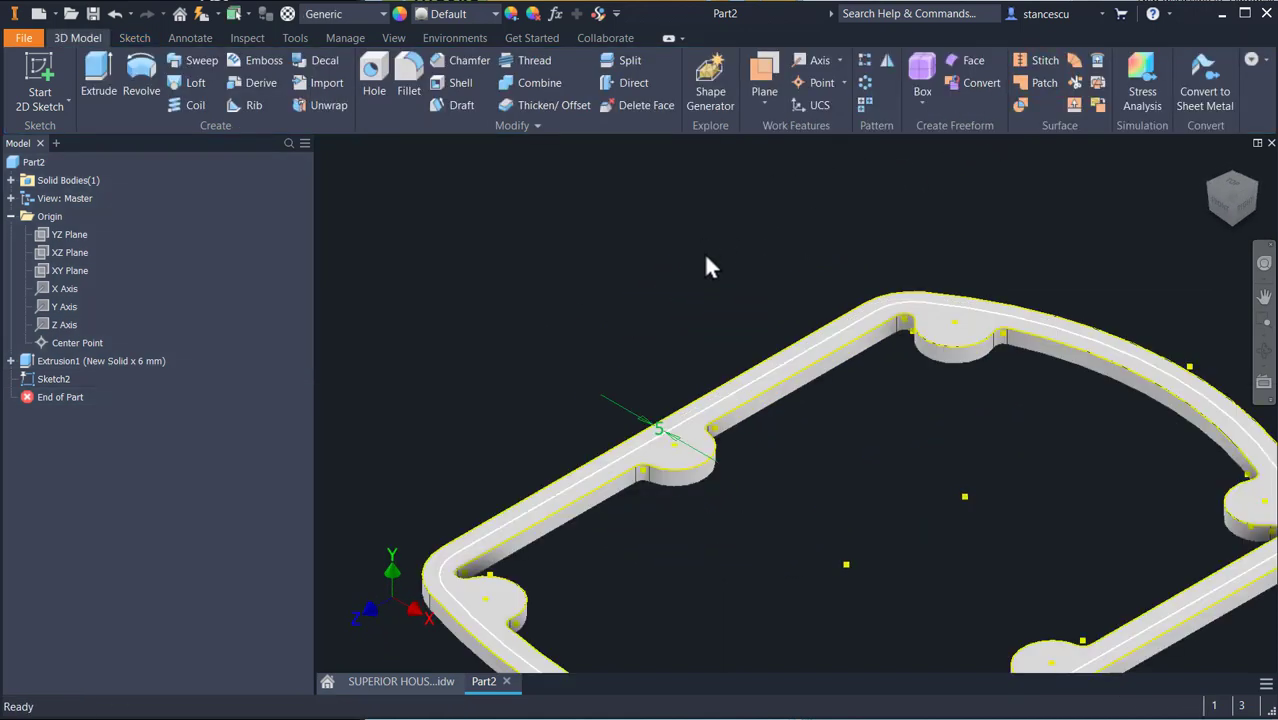
scroll(706, 266, "down", 2)
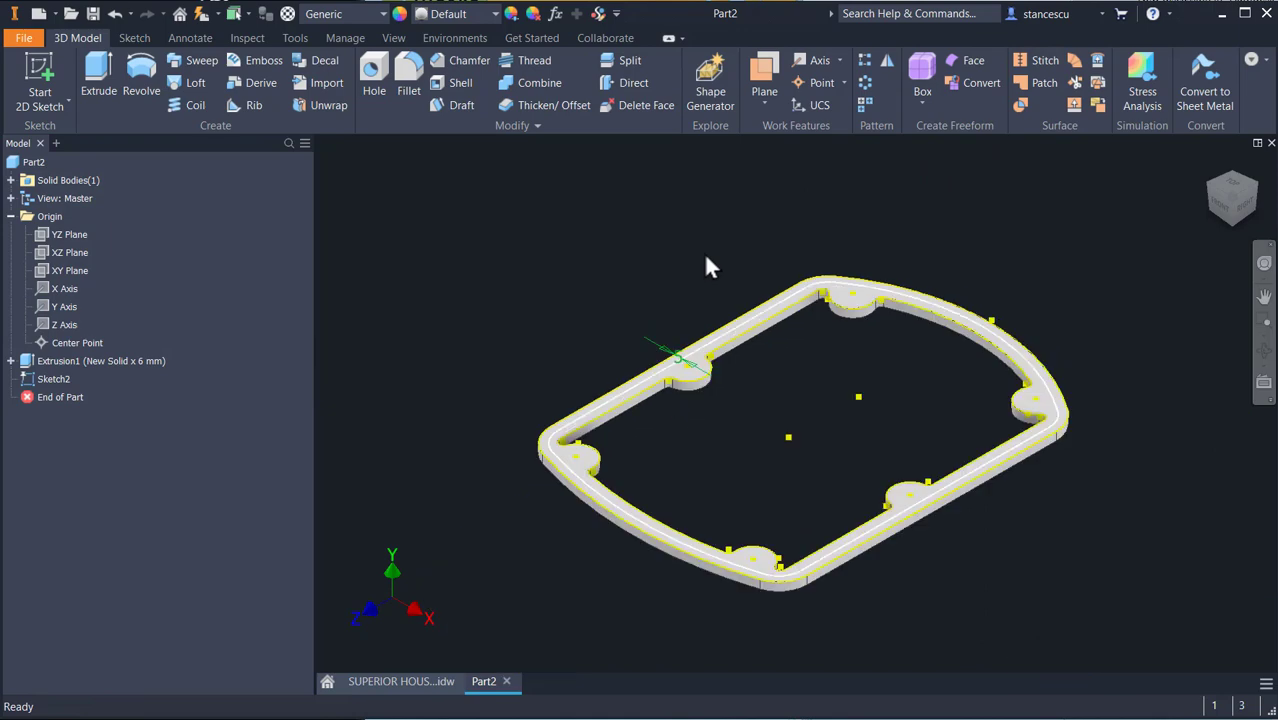
left_click(424, 686)
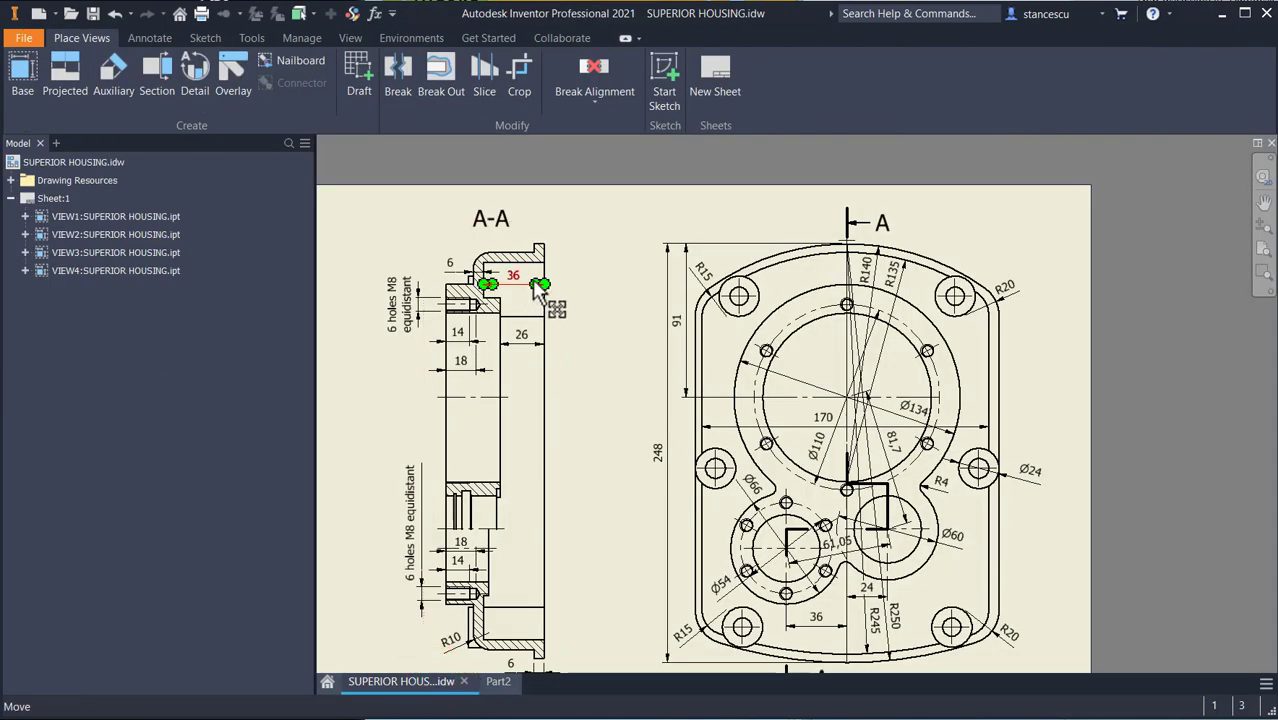
scroll(478, 292, "up", 3)
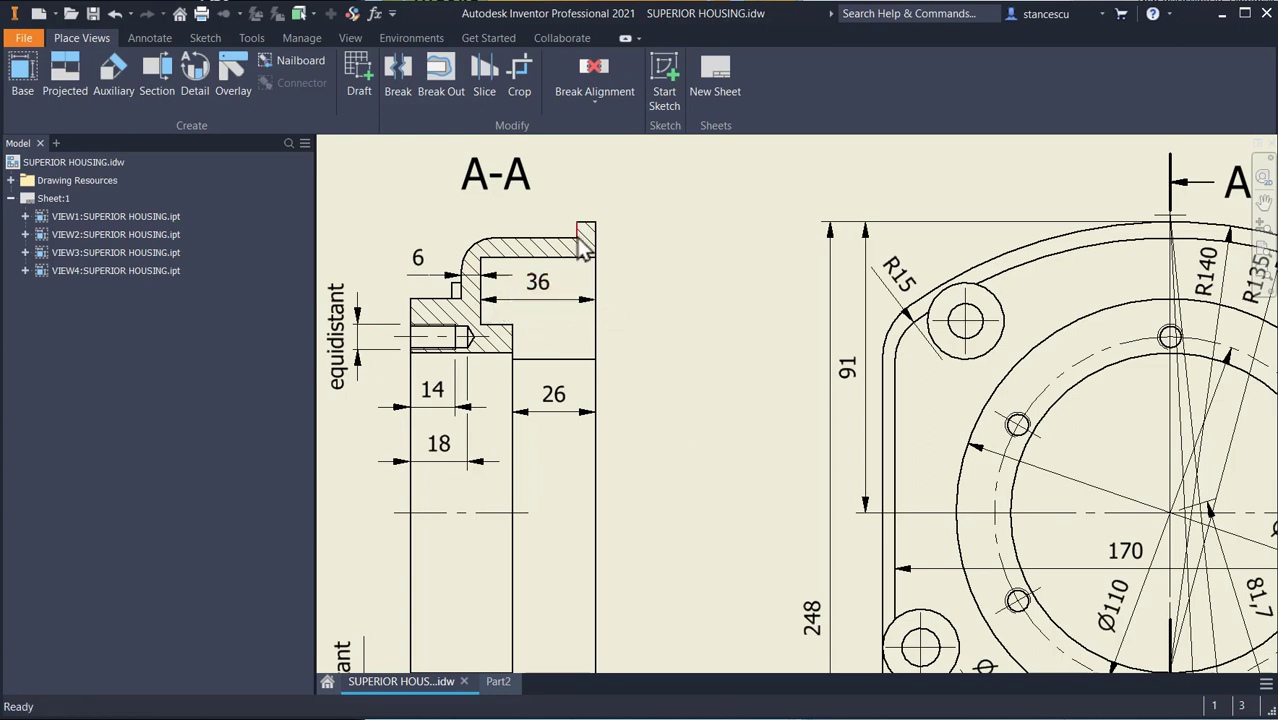
left_click(535, 300)
left_click(484, 681)
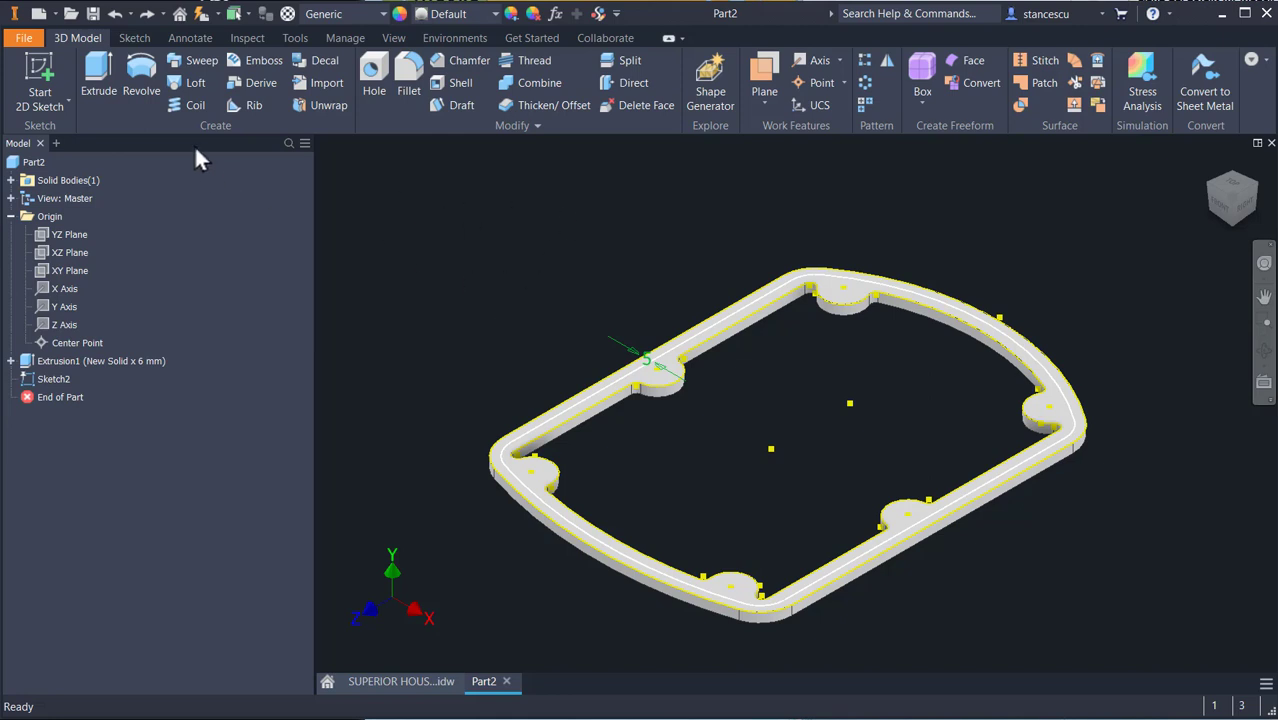
Extrude the wall profile between the offset contour and the inner contour by 36-6 mm, joined to the flange.
left_click(97, 78)
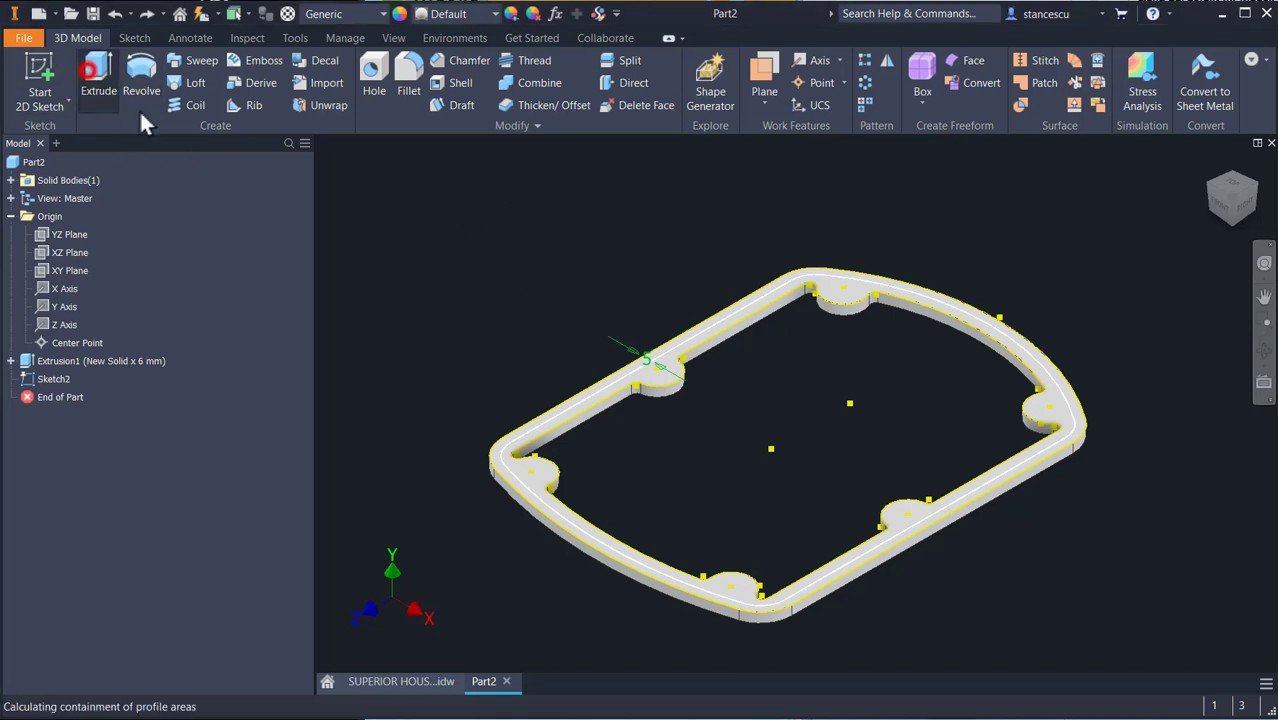
left_click(650, 377)
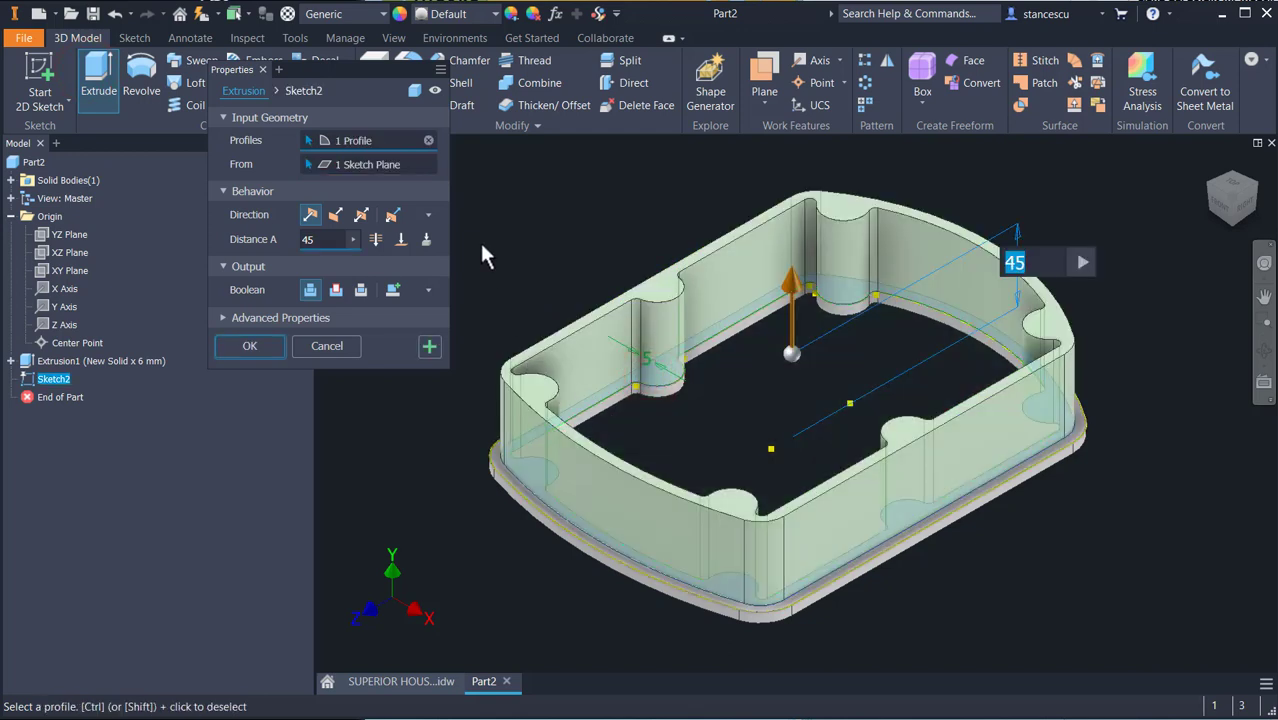
type("36-")
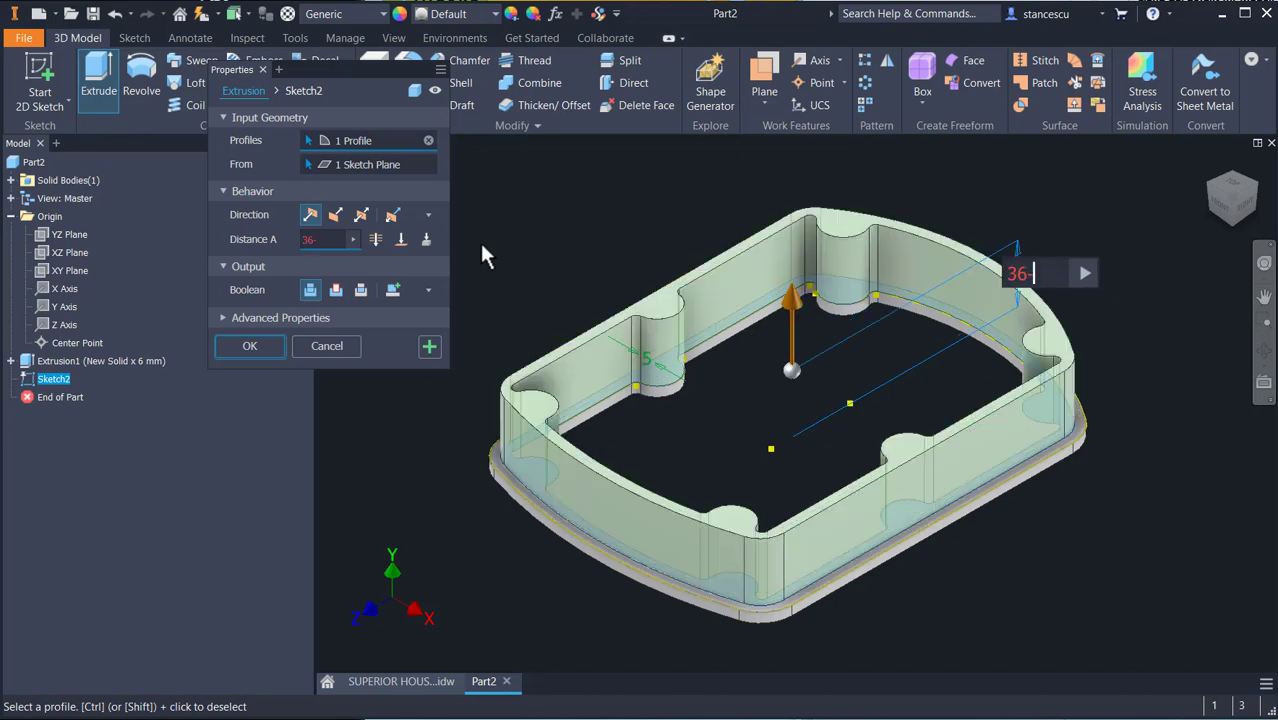
type("6")
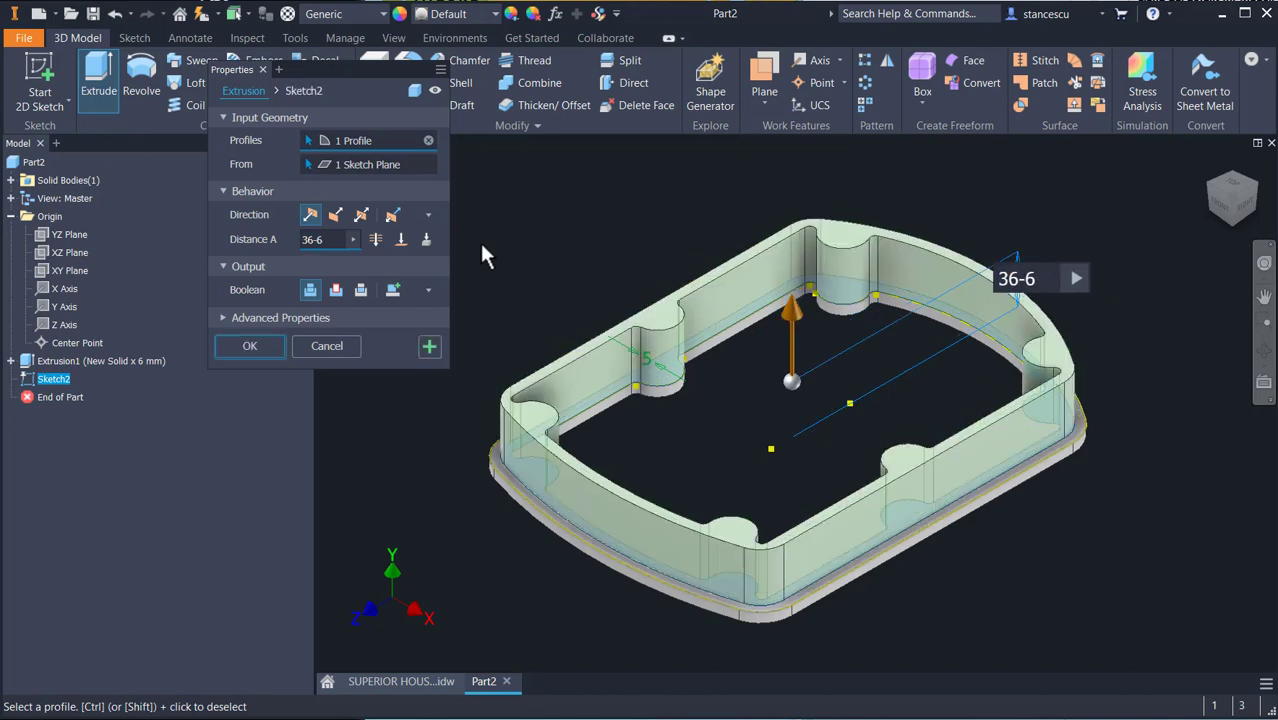
left_click(265, 345)
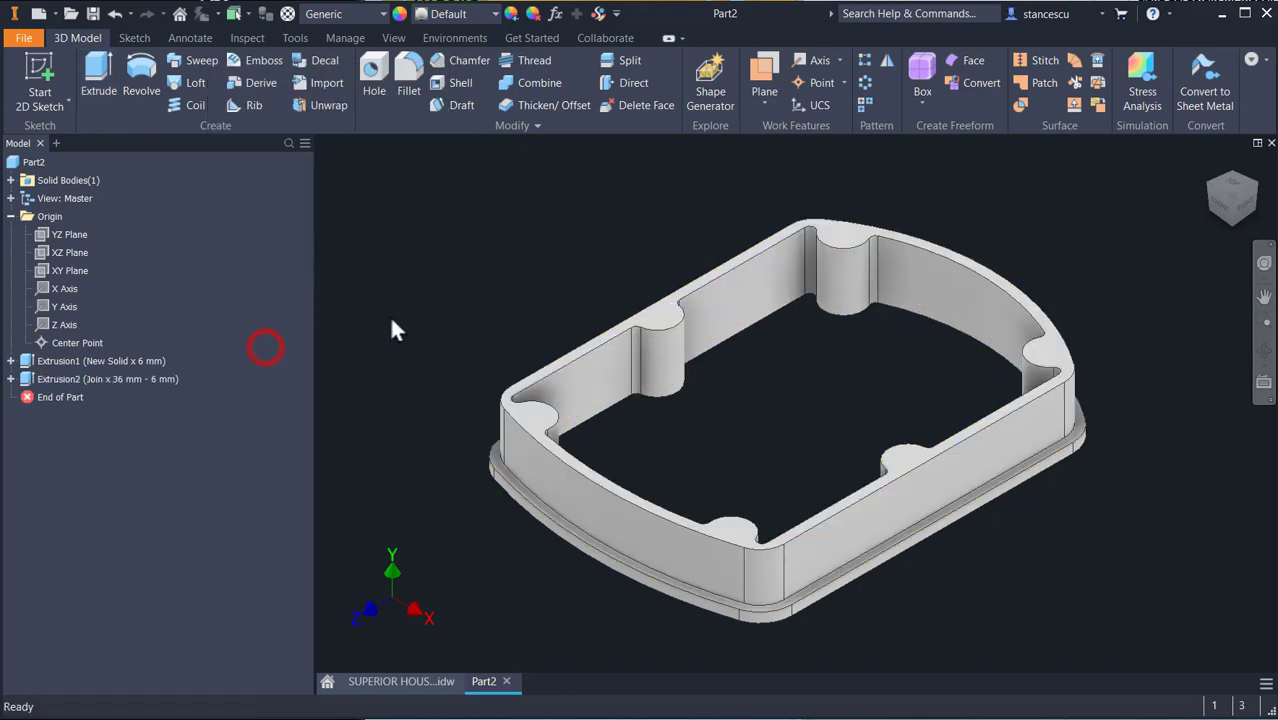
Check section A-A of the SUPERIOR HOUSING drawing for the thickness of the housing's end wall, and return to Part2.
left_click(417, 688)
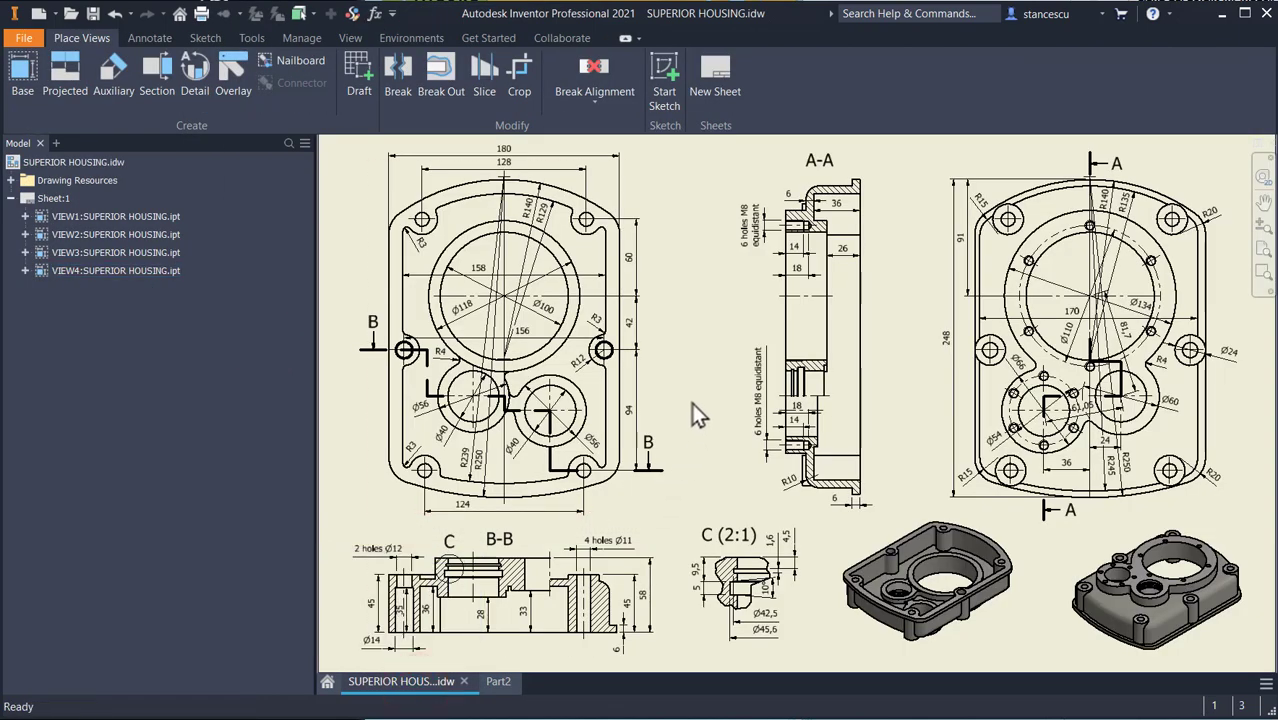
scroll(828, 206, "up", 5)
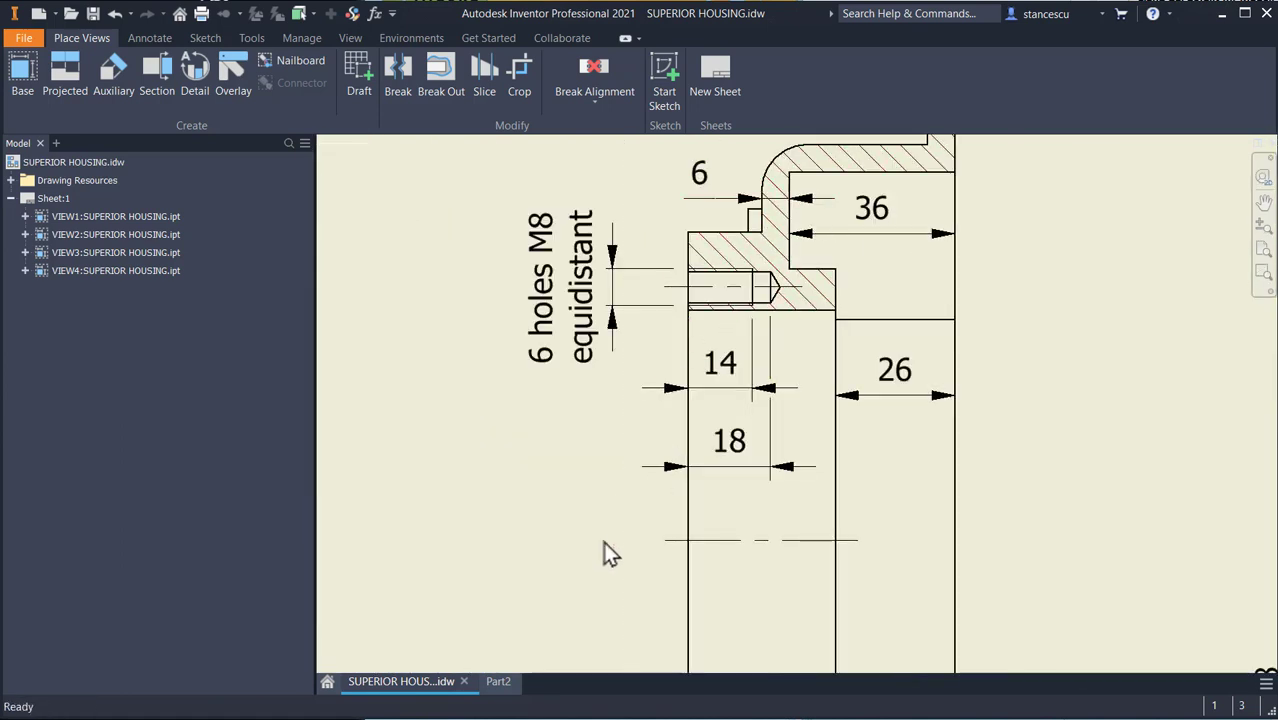
left_click(497, 682)
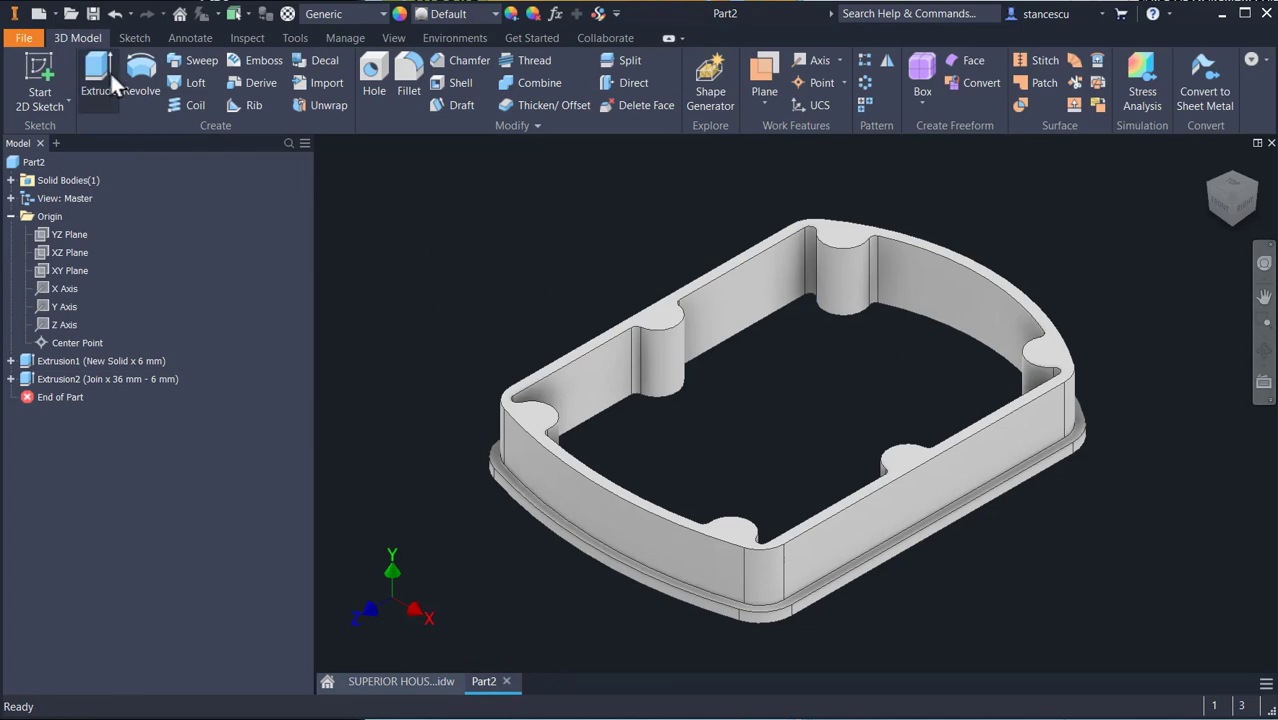
Create a sketch on the wall's top face and extrude both its ring and inner regions 6 mm to close the housing.
left_click(672, 326)
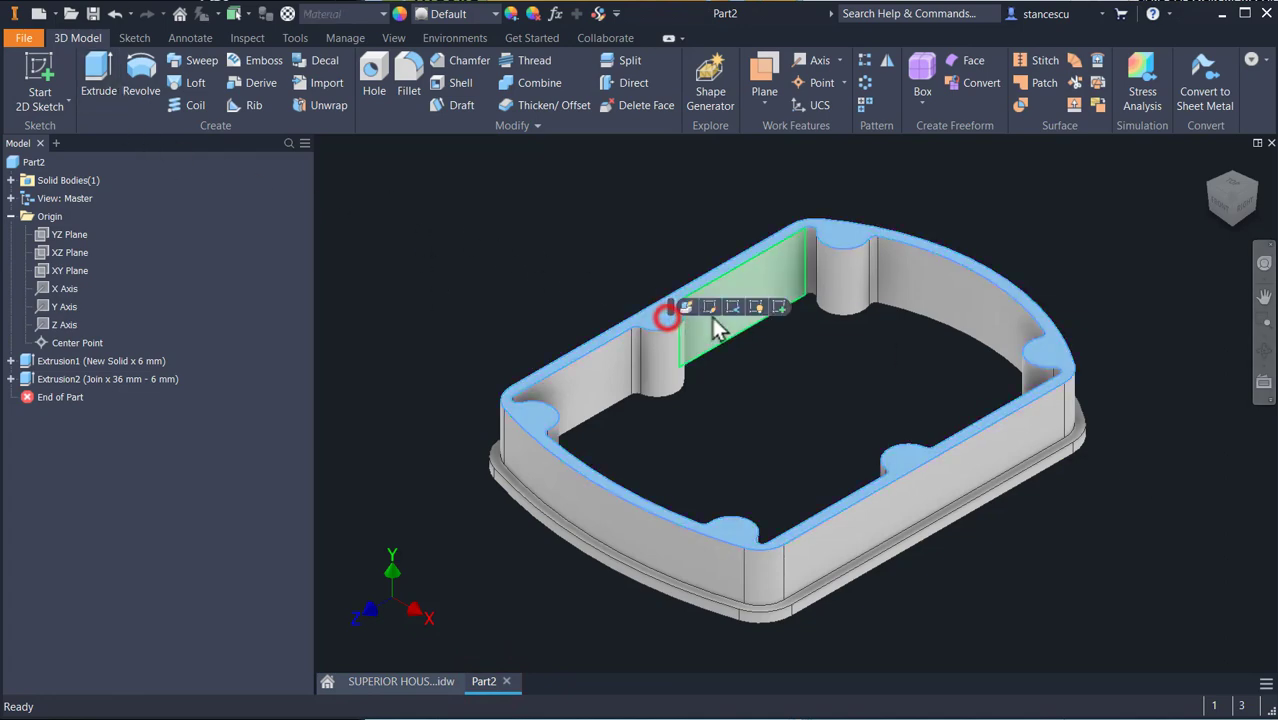
left_click(777, 307)
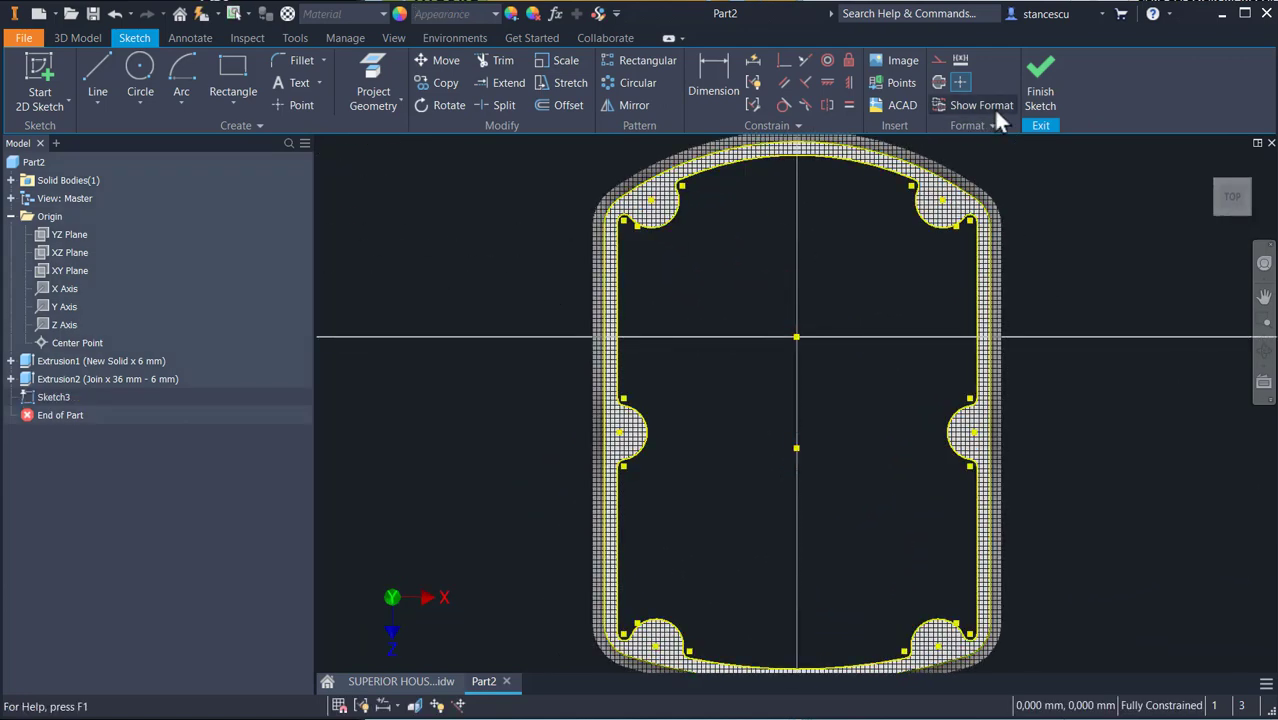
left_click(1040, 92)
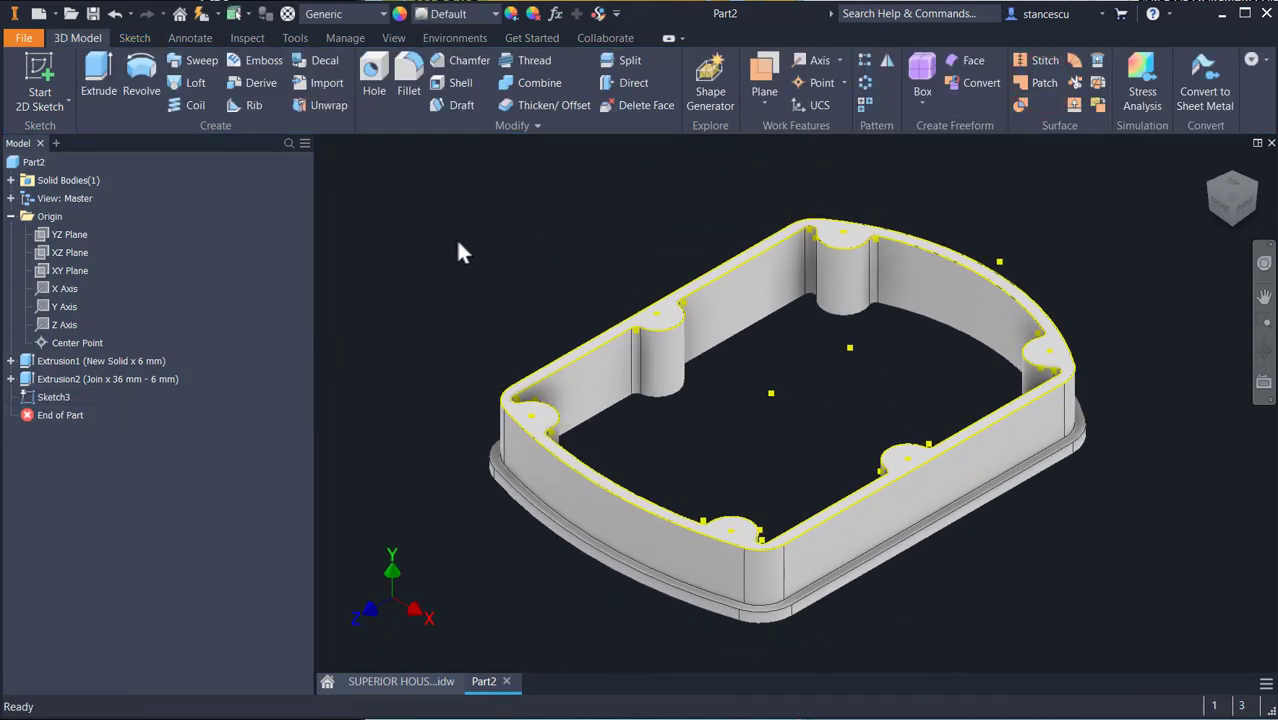
left_click(94, 72)
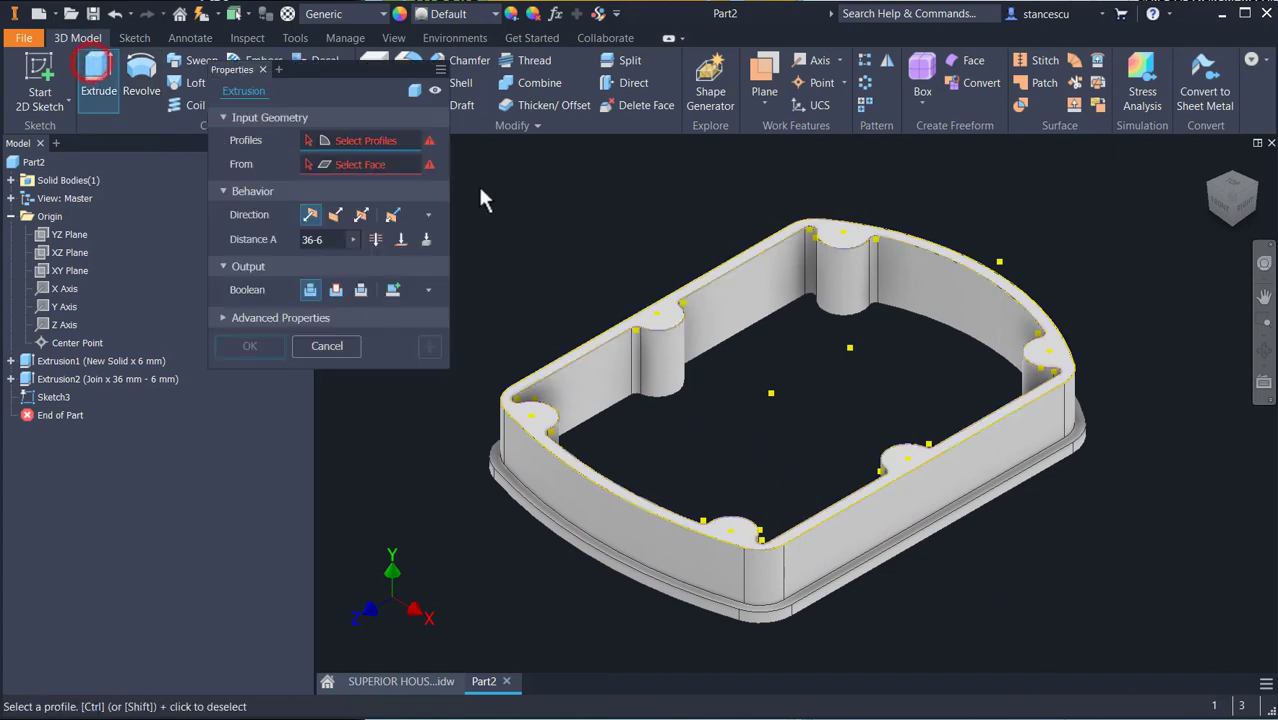
left_click(612, 322)
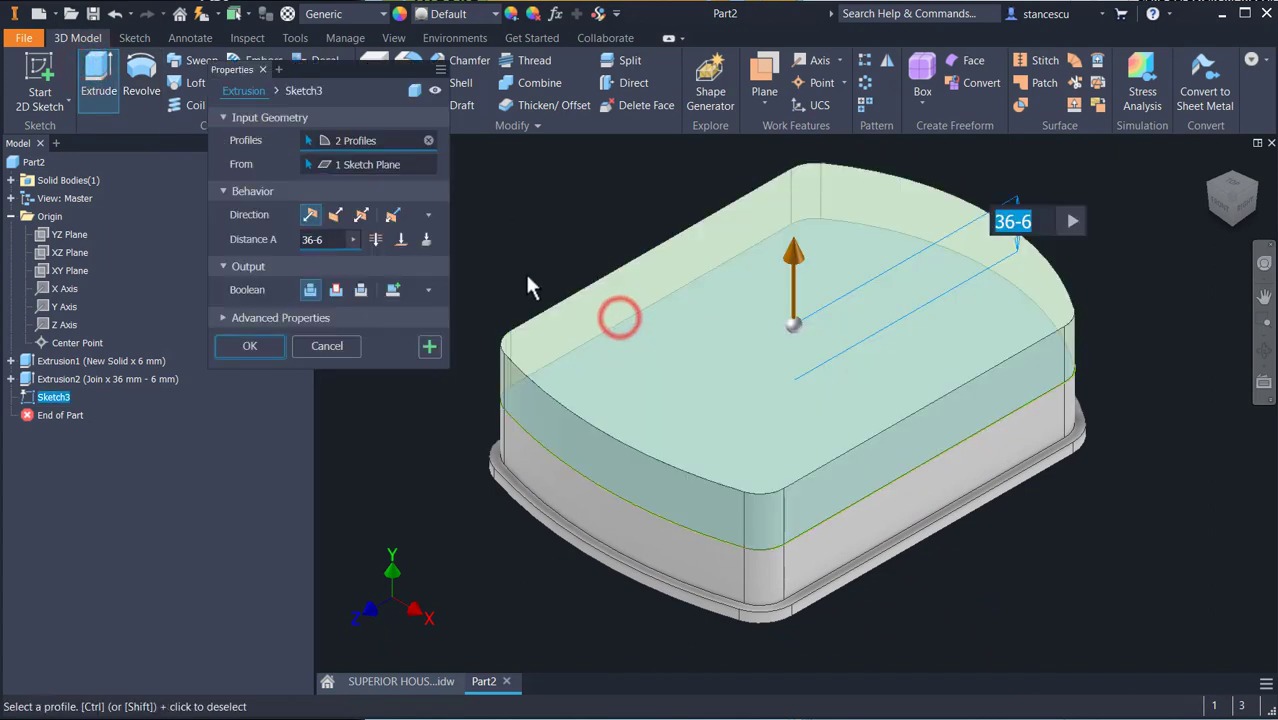
type("6")
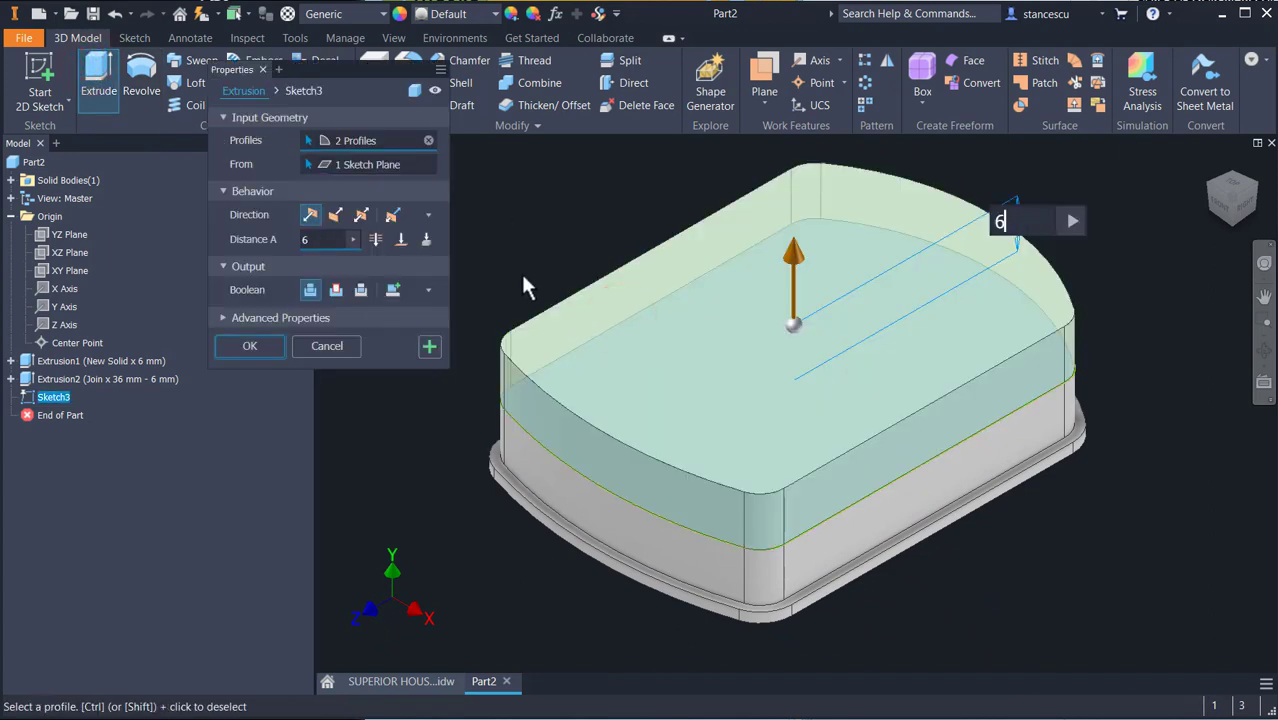
left_click(271, 345)
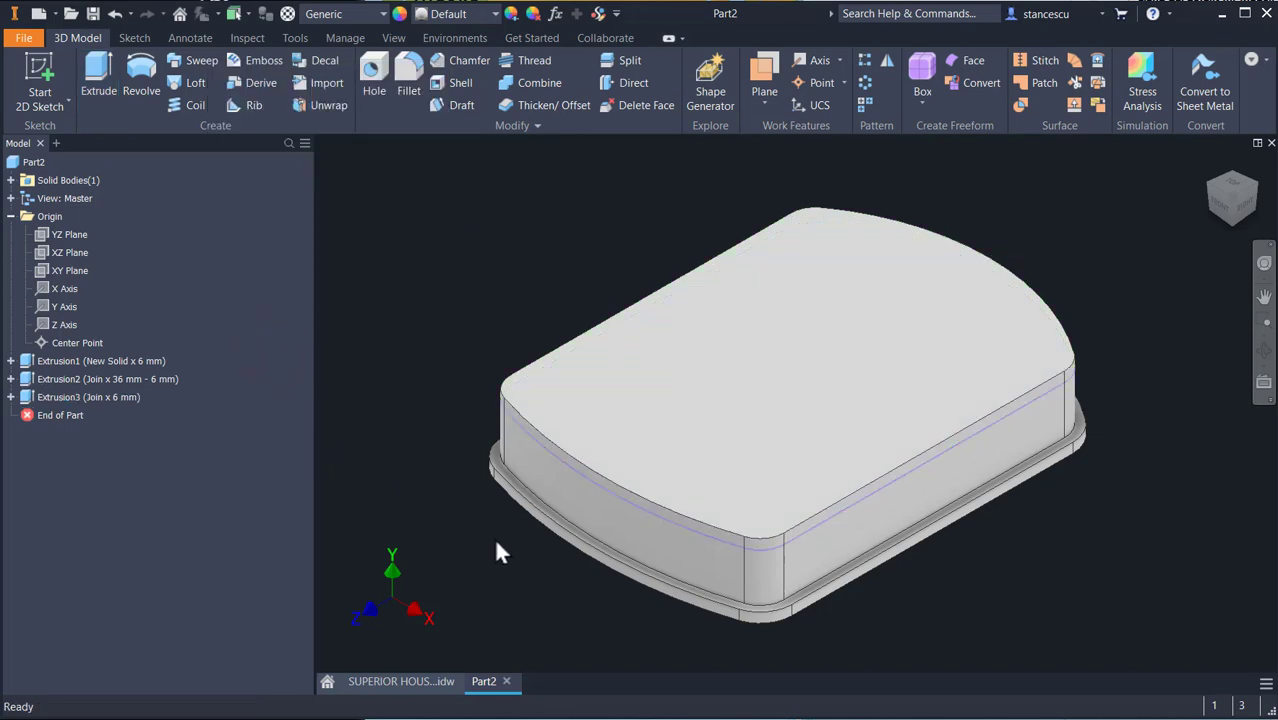
Examine section A-A and the isometric views in the SUPERIOR HOUSING drawing for the outer edge rounding, and return to Part2.
left_click(507, 622)
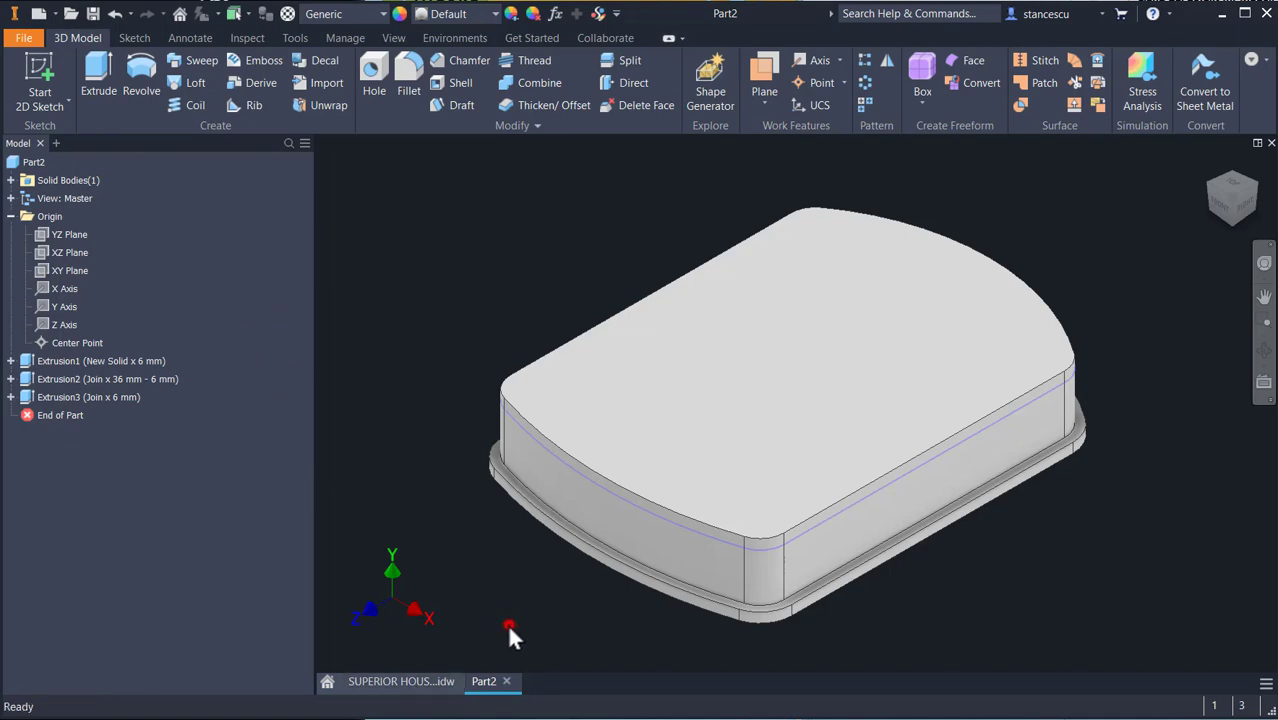
left_click(405, 681)
scroll(549, 420, "up", 2)
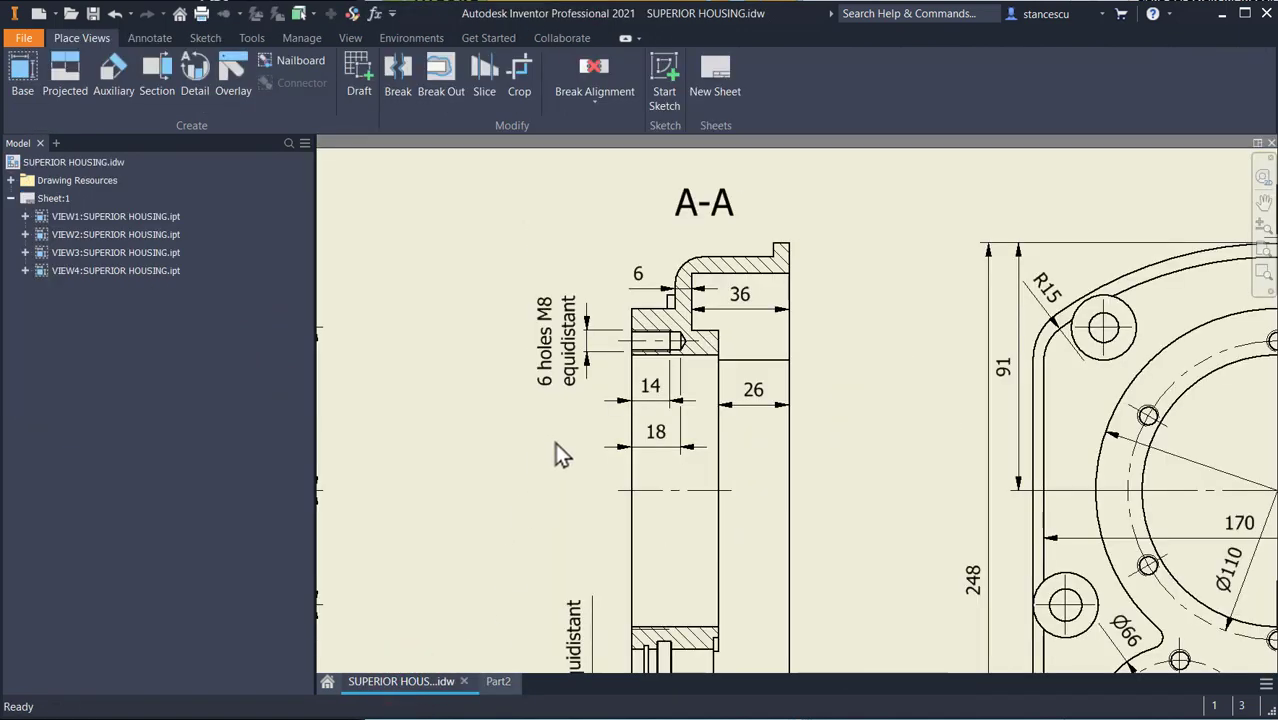
scroll(555, 442, "up", 2)
mouse_move(663, 447)
middle_mouse_down()
mouse_move(688, 345)
mouse_move(678, 194)
middle_mouse_up()
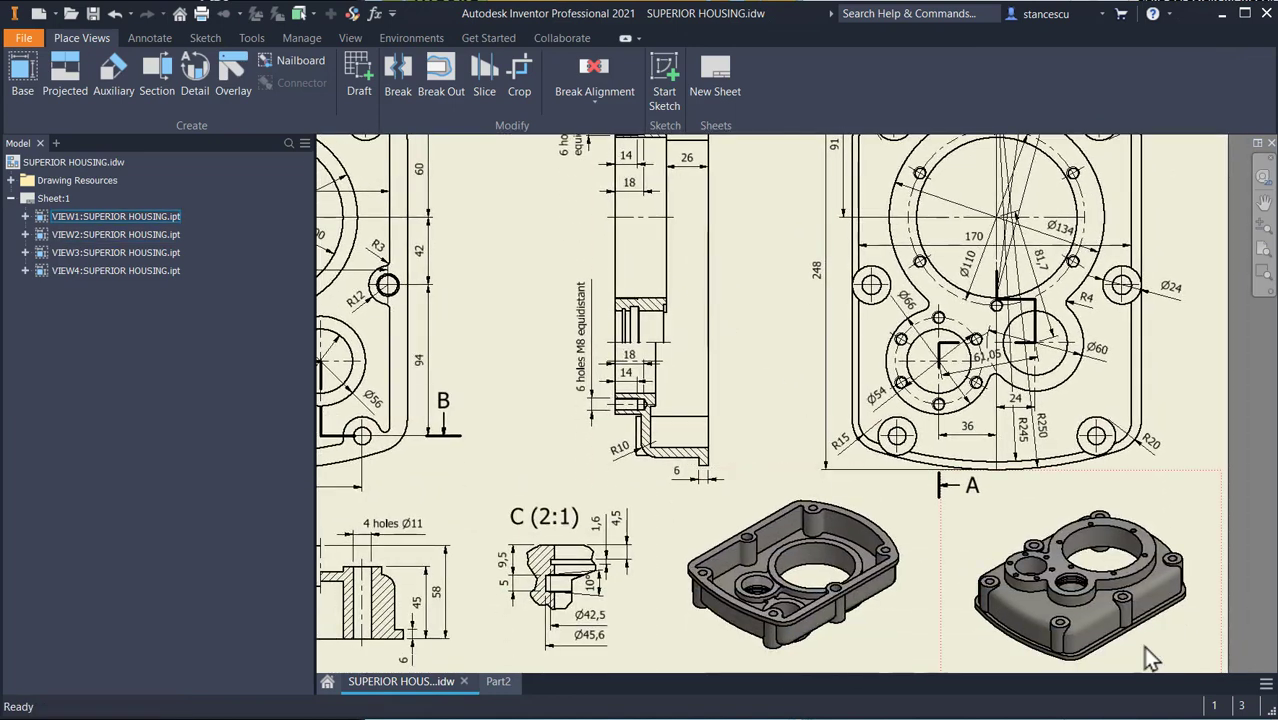
scroll(1143, 646, "down", 2)
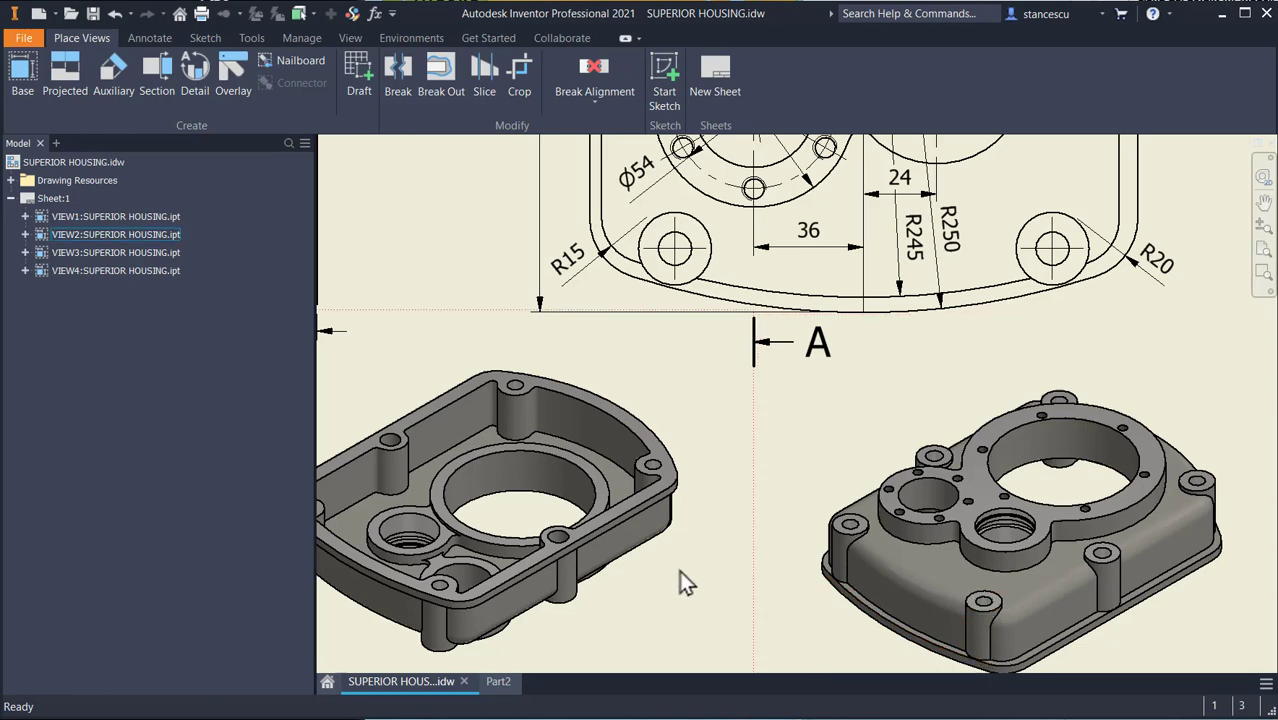
middle_click_drag(741, 461, 911, 600)
scroll(772, 484, "up", 2)
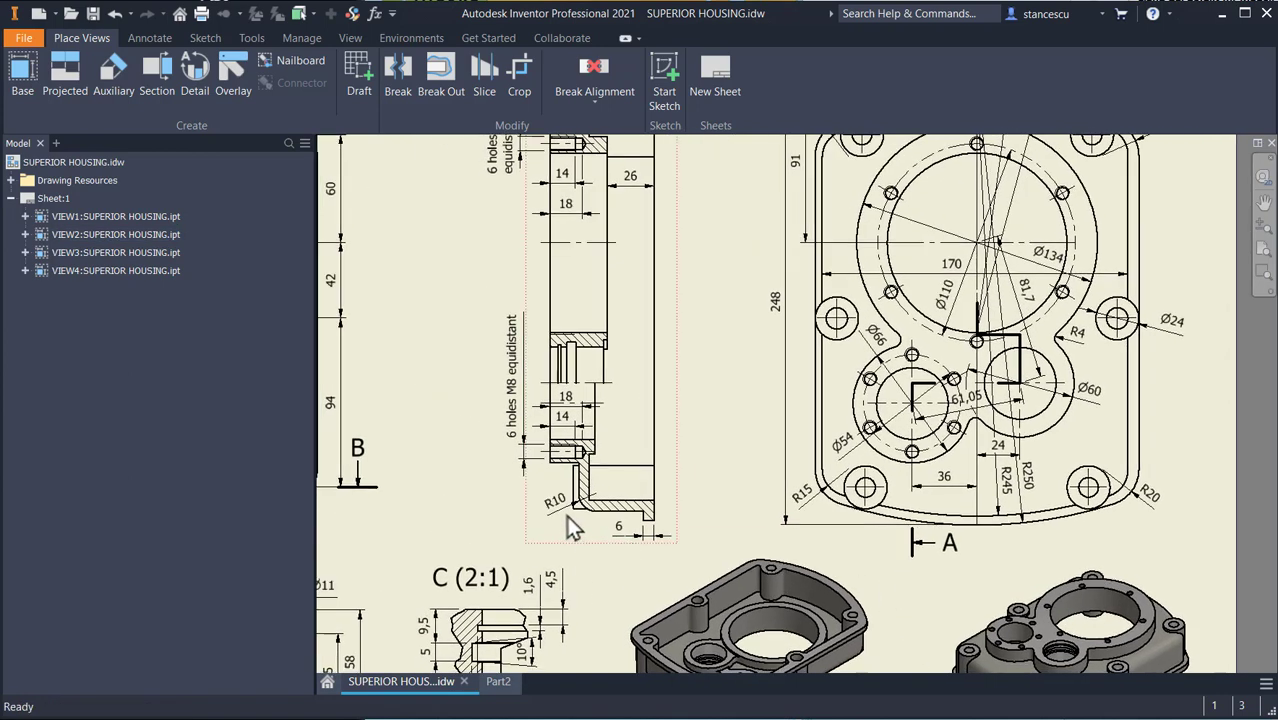
left_click(490, 681)
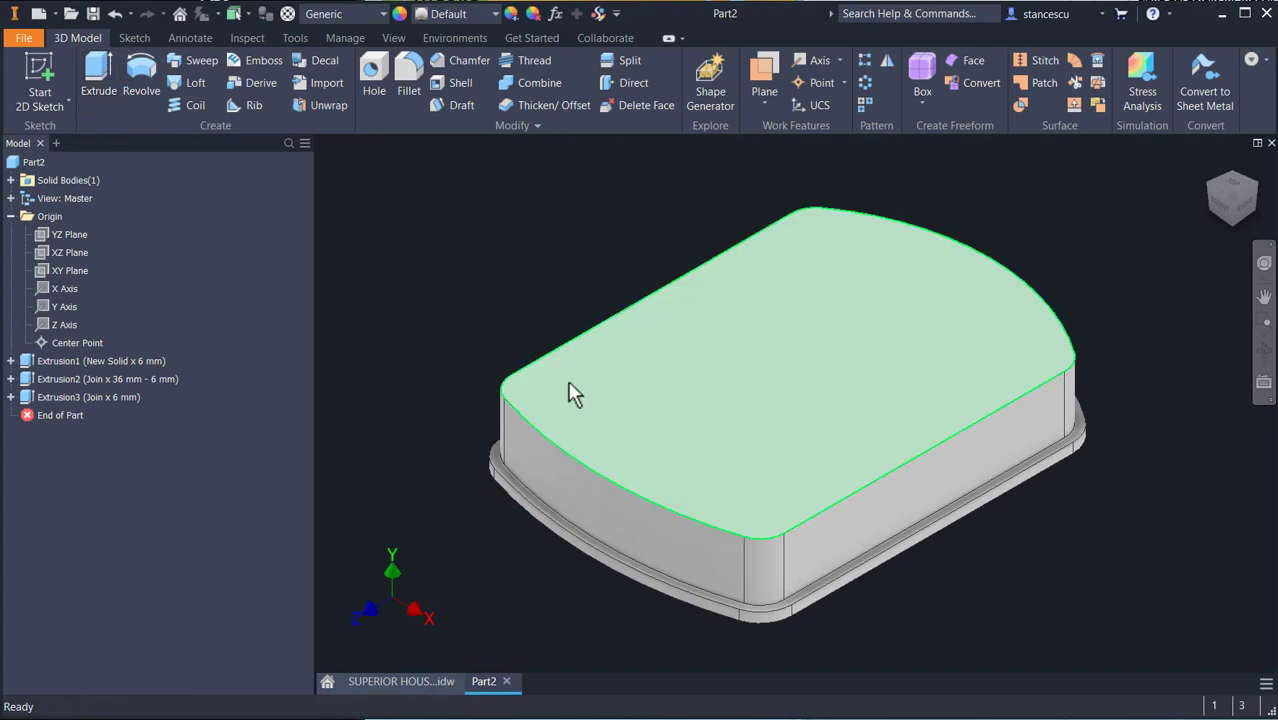
Fillet the outer edge loop around the housing's closed top face with a 10 mm radius.
left_click(587, 460)
left_click(606, 448)
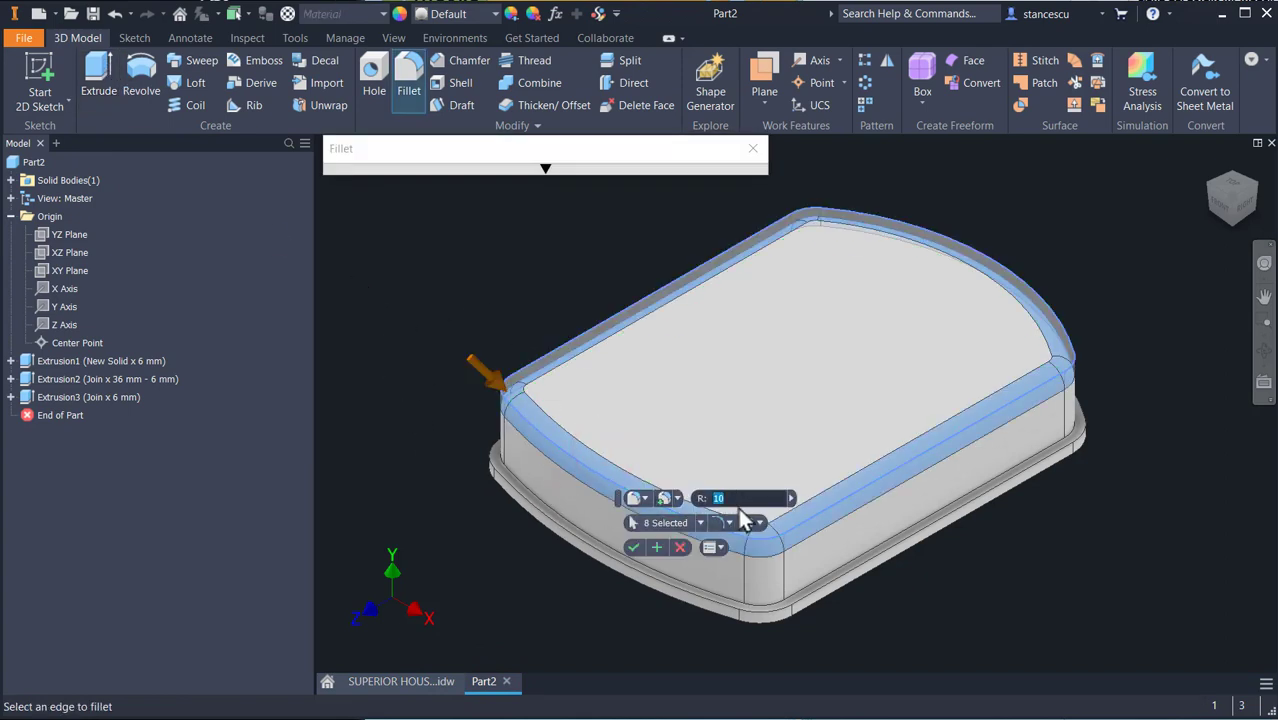
left_click(634, 550)
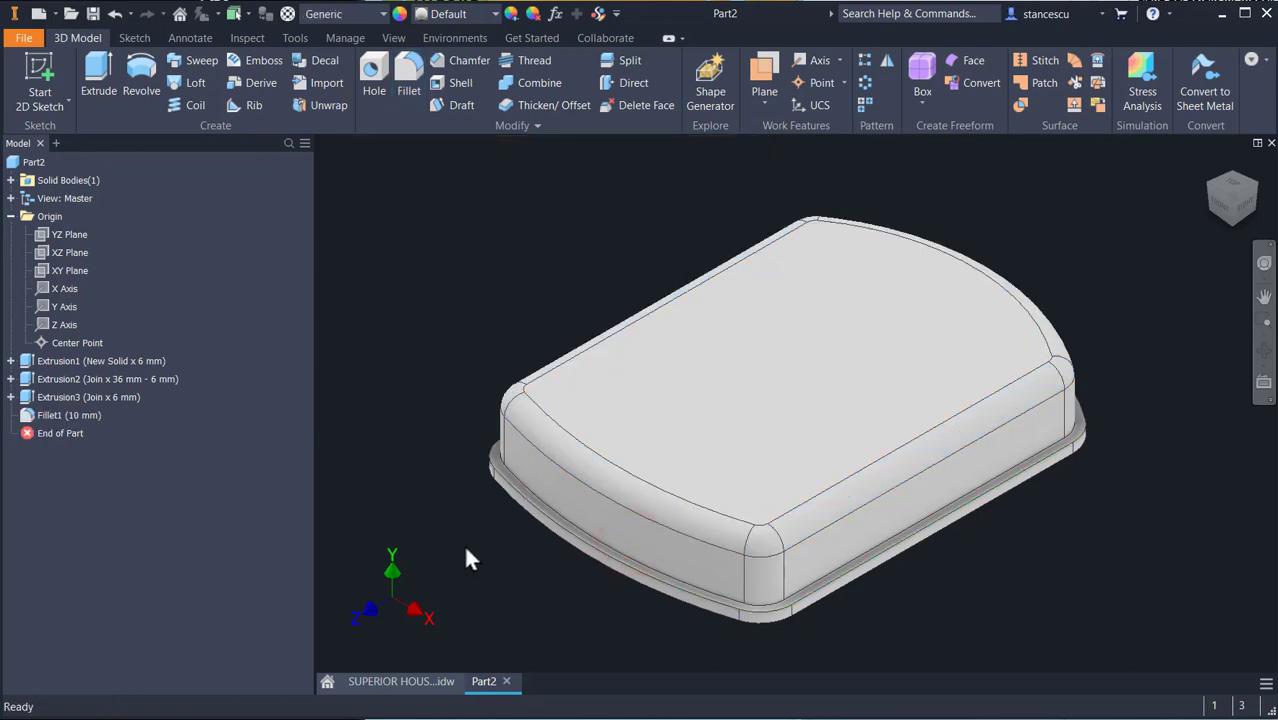
Check the isometric view and section B-B of the SUPERIOR HOUSING drawing for the screw boss height, and return to Part2.
left_click(428, 684)
scroll(700, 465, "up", 3)
middle_click_drag(555, 459, 619, 417)
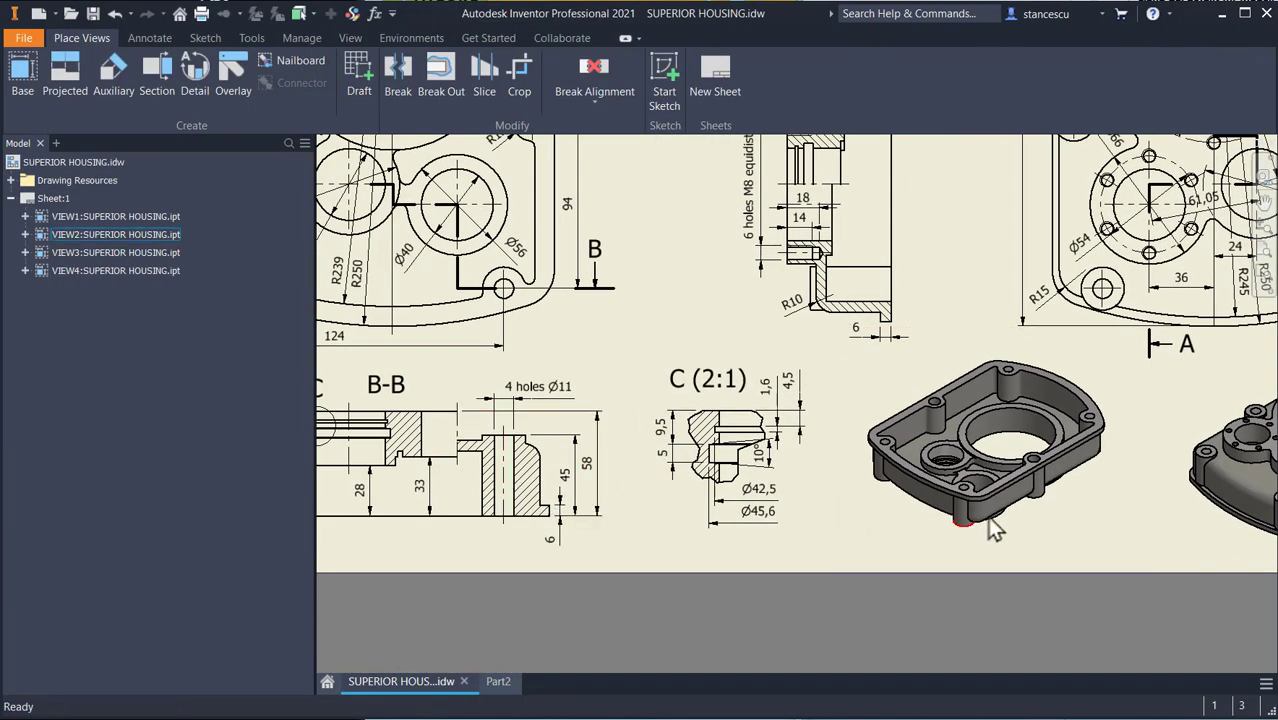
scroll(950, 455, "up", 3)
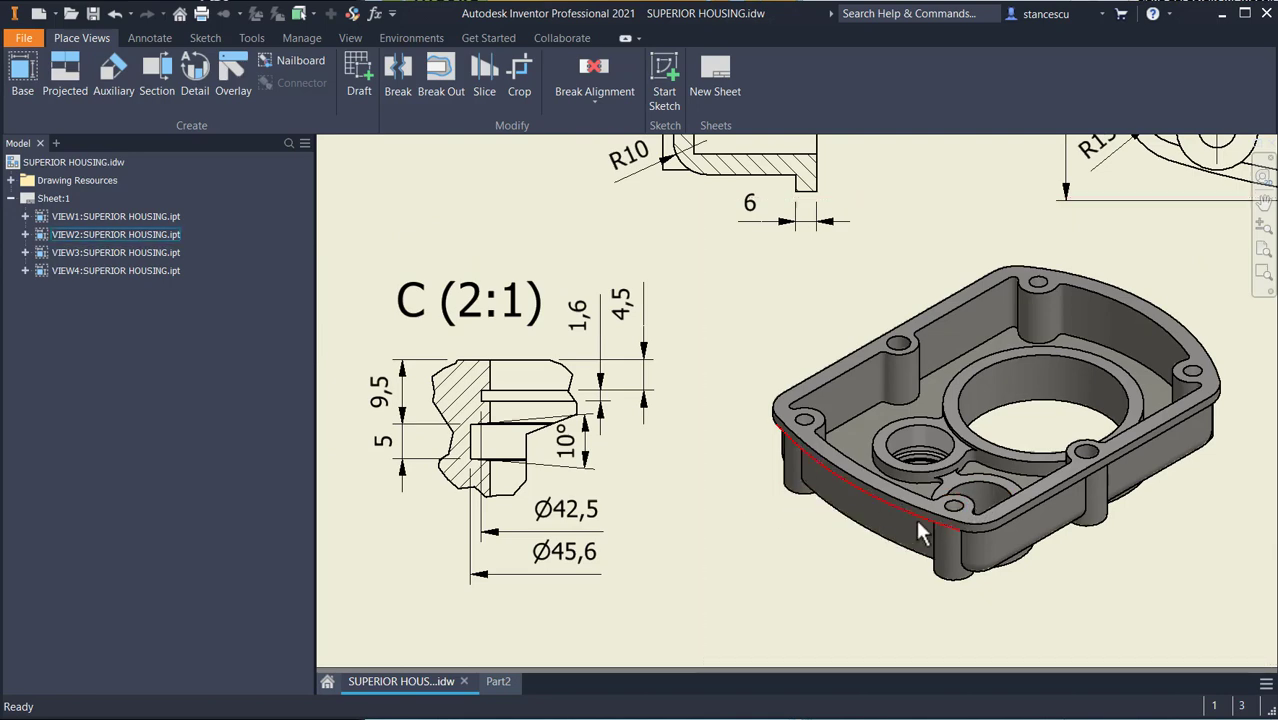
middle_click_drag(485, 445, 889, 466)
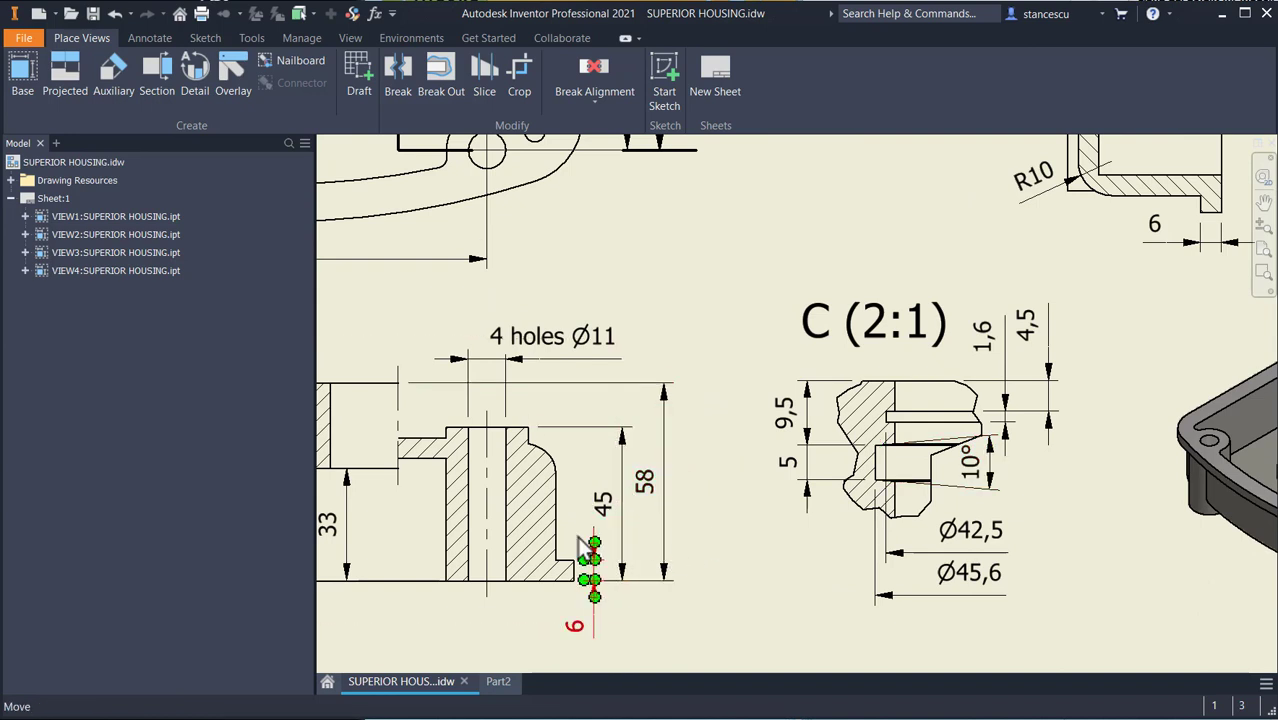
left_click(498, 683)
Create a sketch on the flange face at the housing's open side.
middle_click_drag(852, 600, 850, 429, "shift")
middle_click_drag(968, 397, 930, 320, "shift")
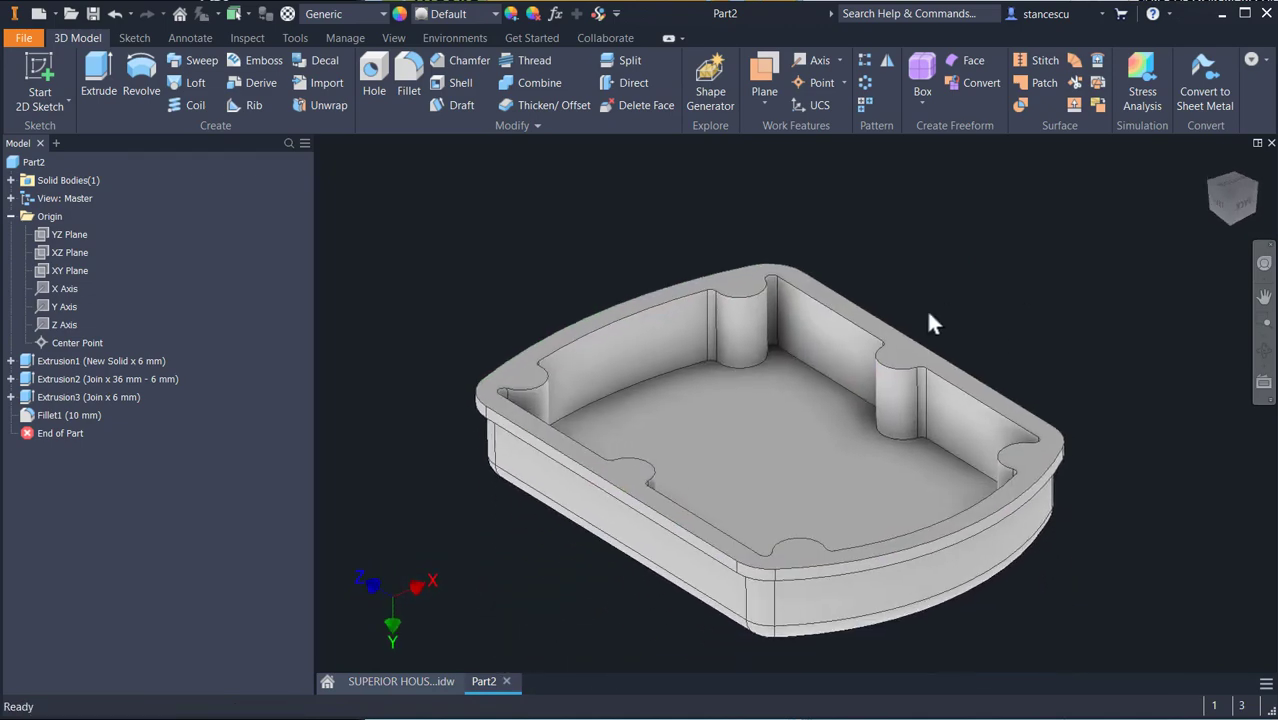
left_click(896, 353)
left_click(1001, 345)
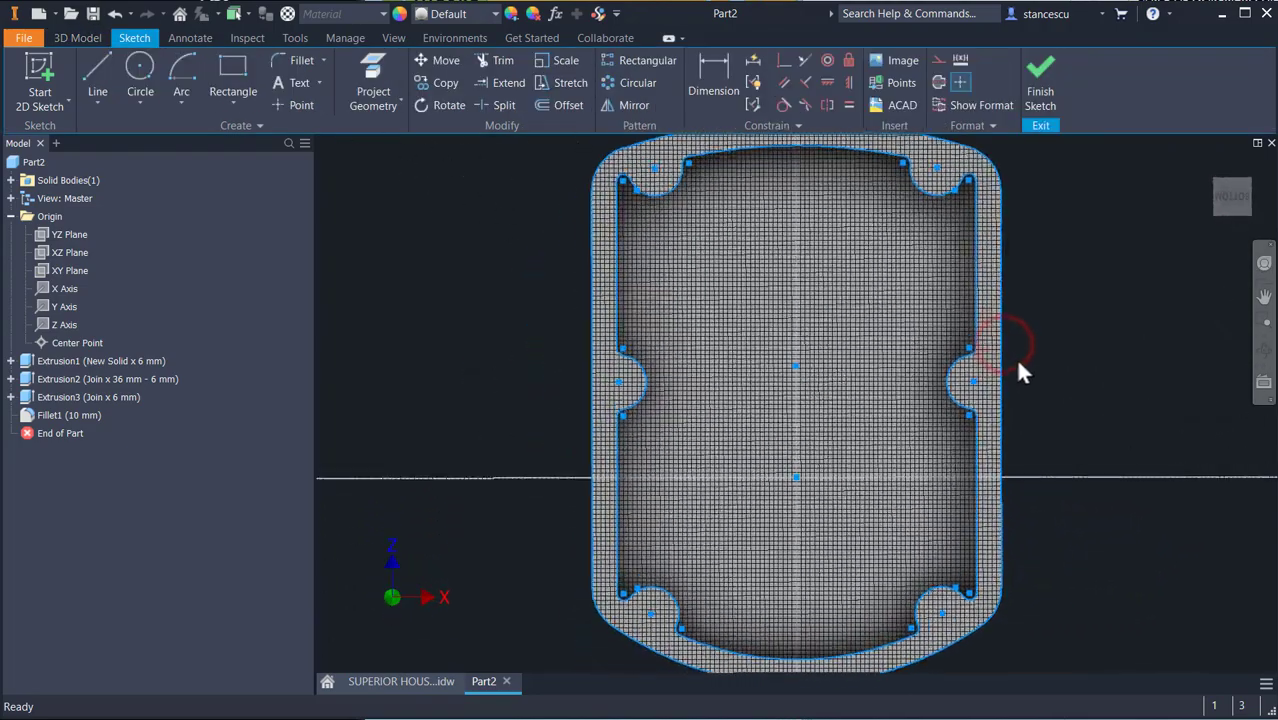
Draw concentric circles matching the boss arcs on one corner boss and the adjacent mid-side boss, the latter with a 12 mm radius.
left_click(140, 66)
middle_click_drag(868, 253, 884, 342)
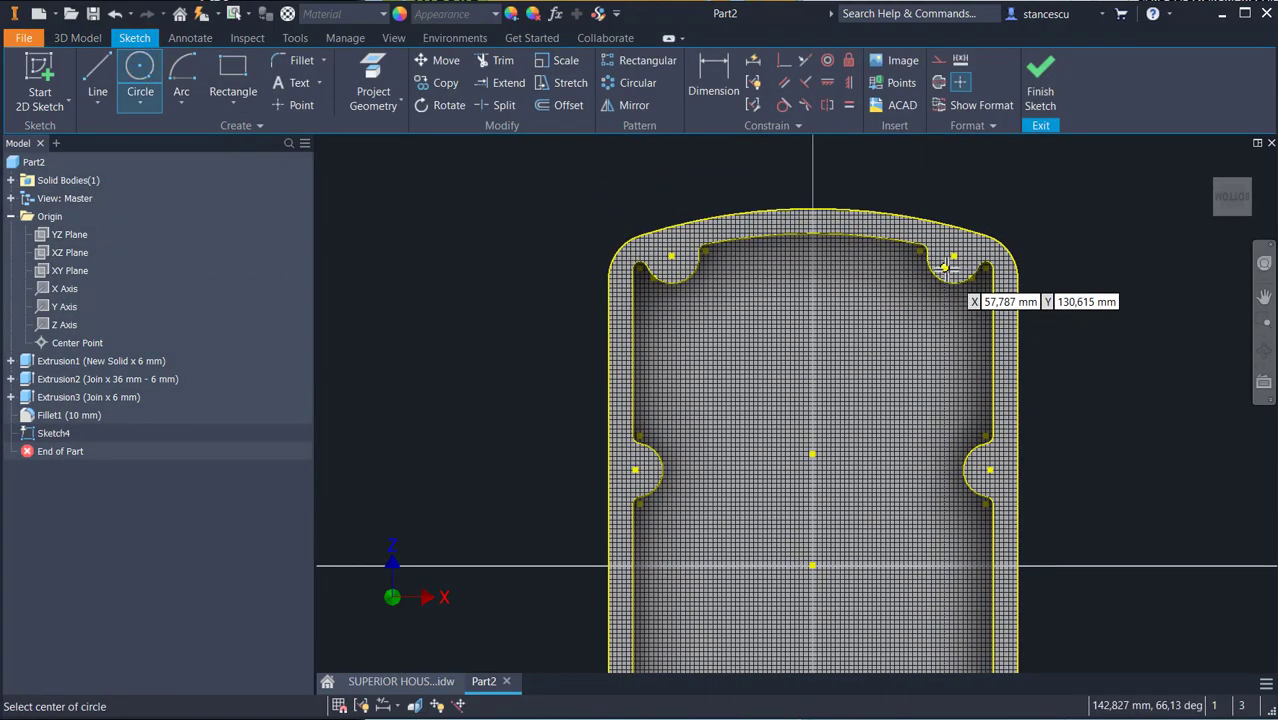
left_click(954, 257)
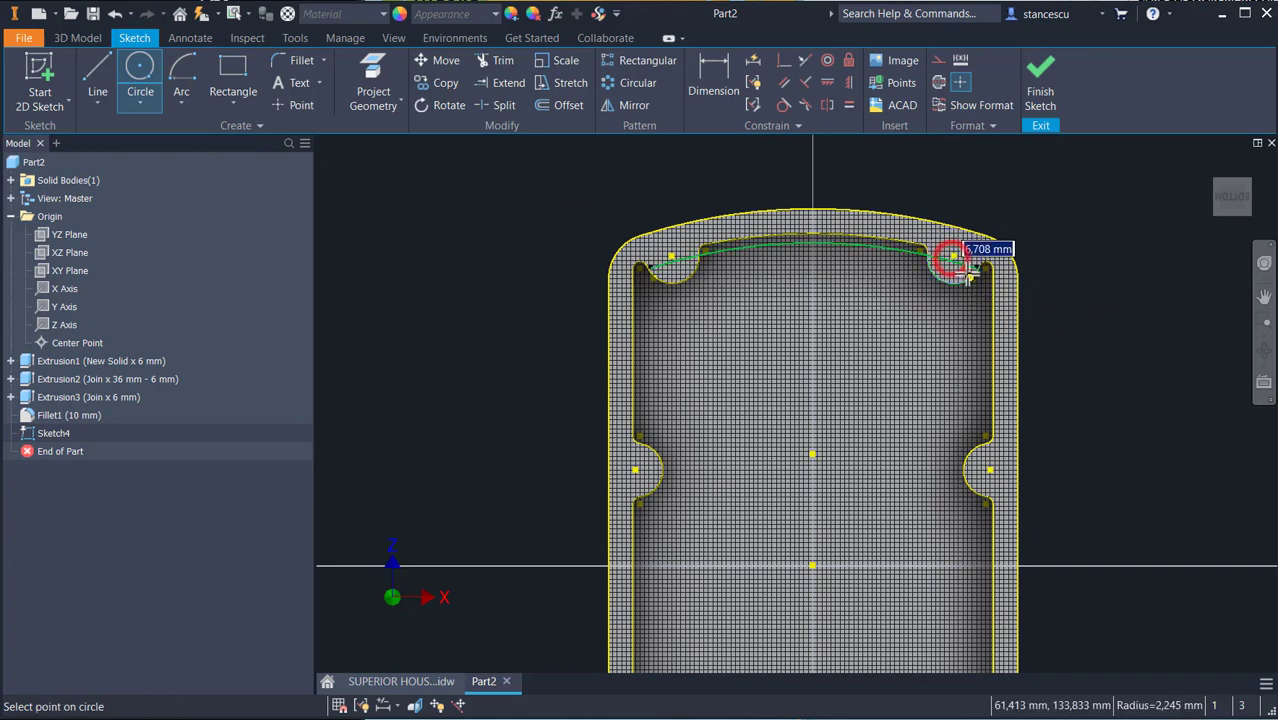
left_click(982, 262)
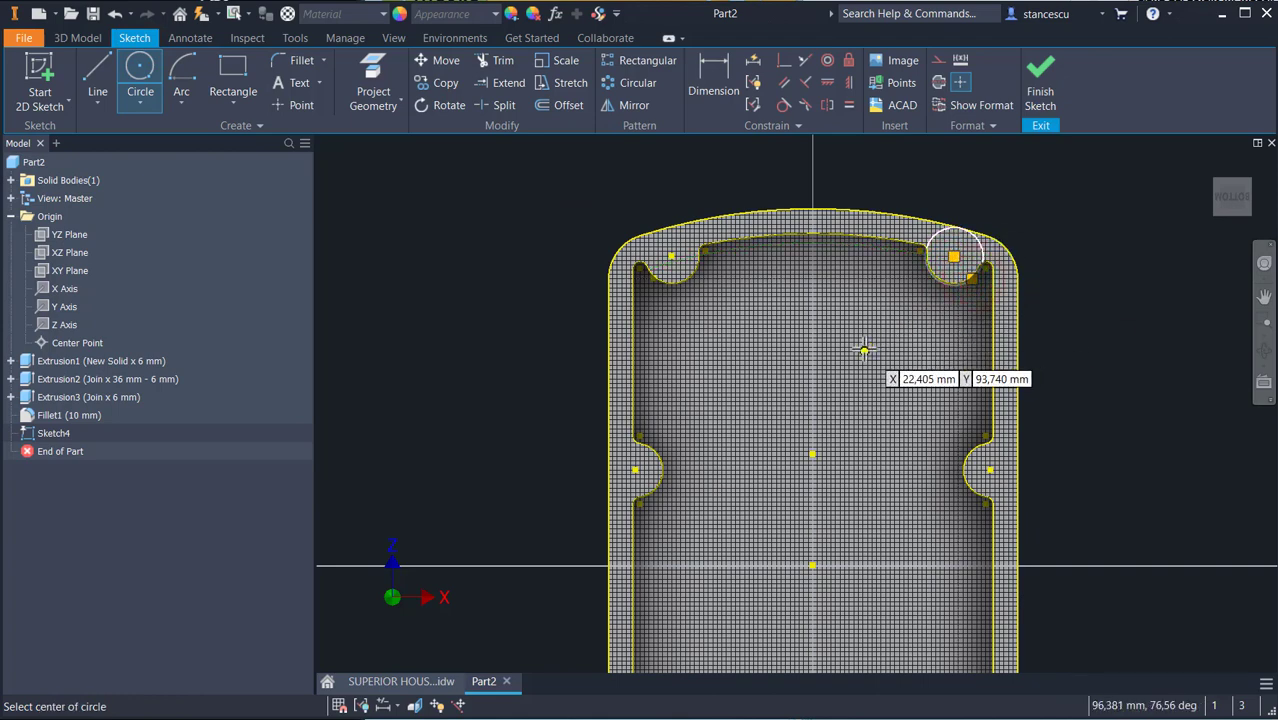
left_click(989, 470)
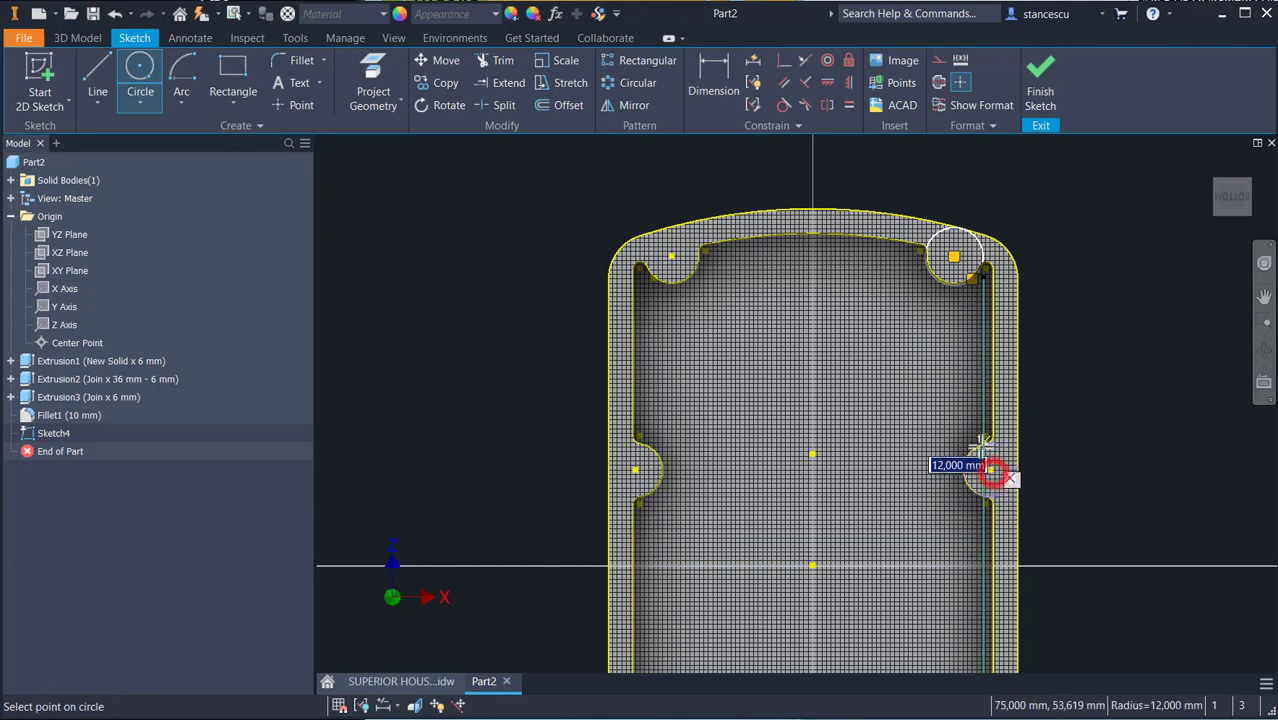
left_click(1014, 479)
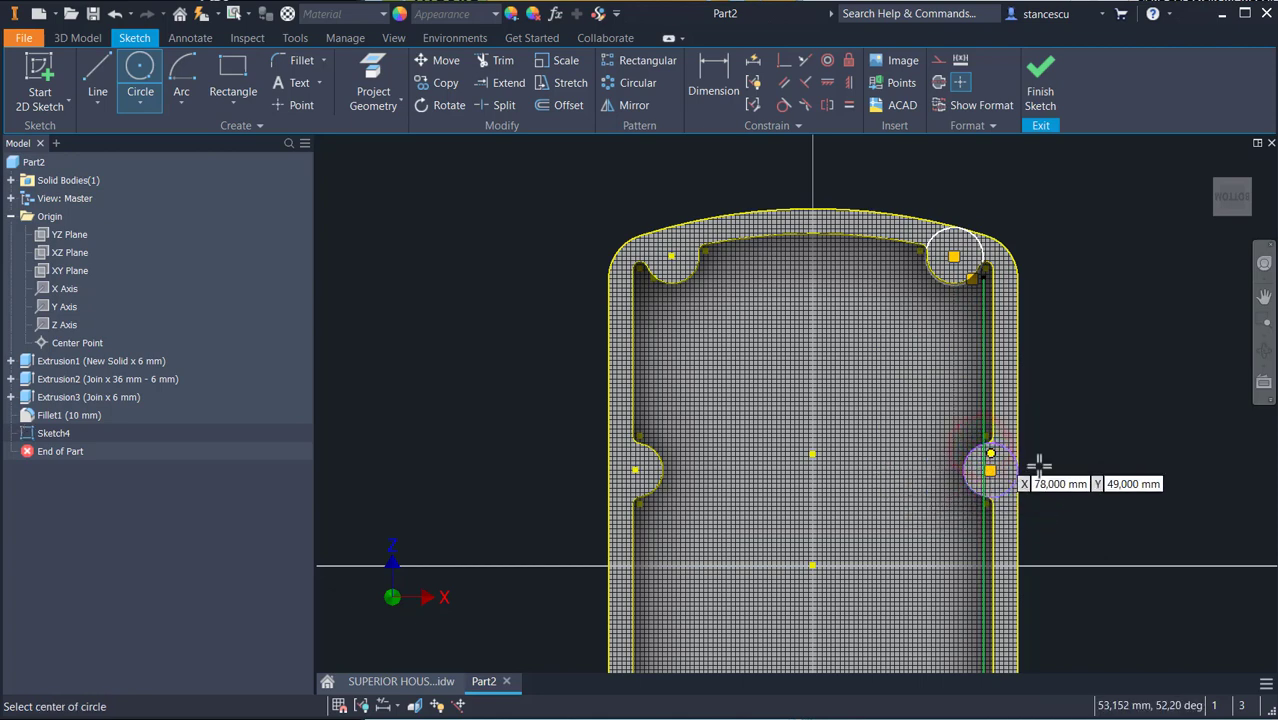
Constrain the mid-side boss circle equal to the boss arc so that both share the same radius.
scroll(1048, 456, "up", 5)
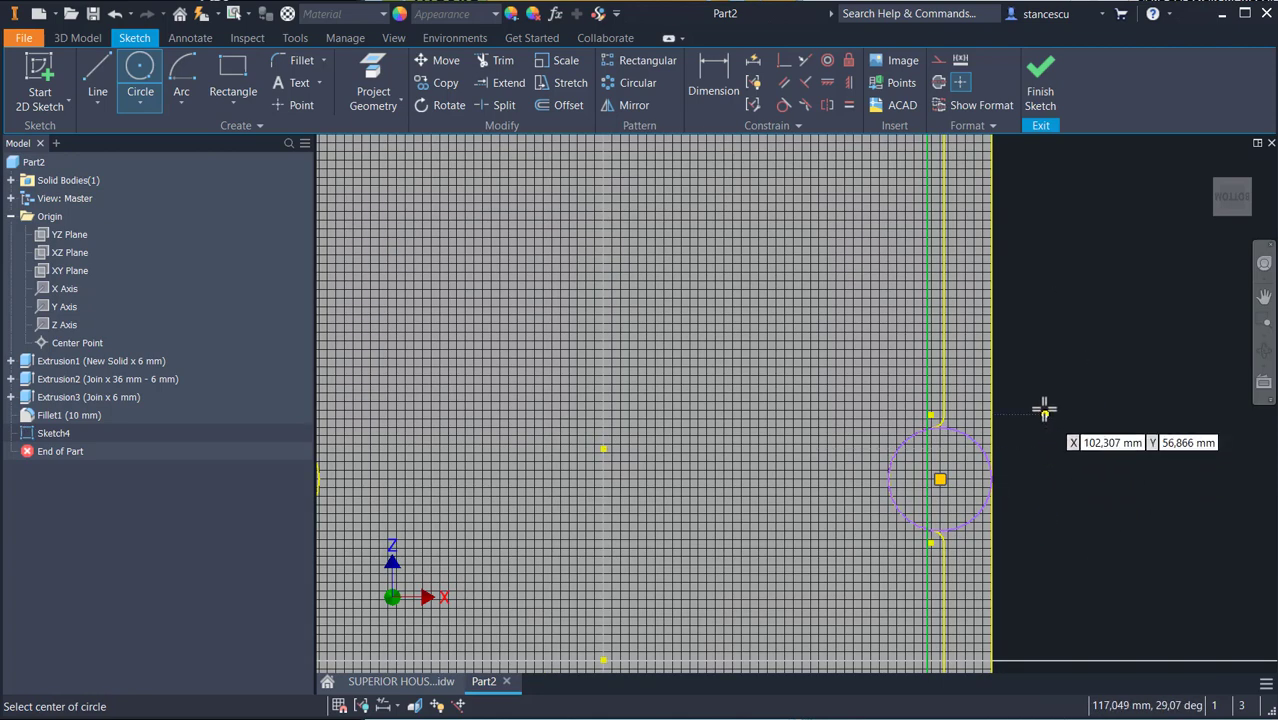
key("Escape")
left_click(965, 438)
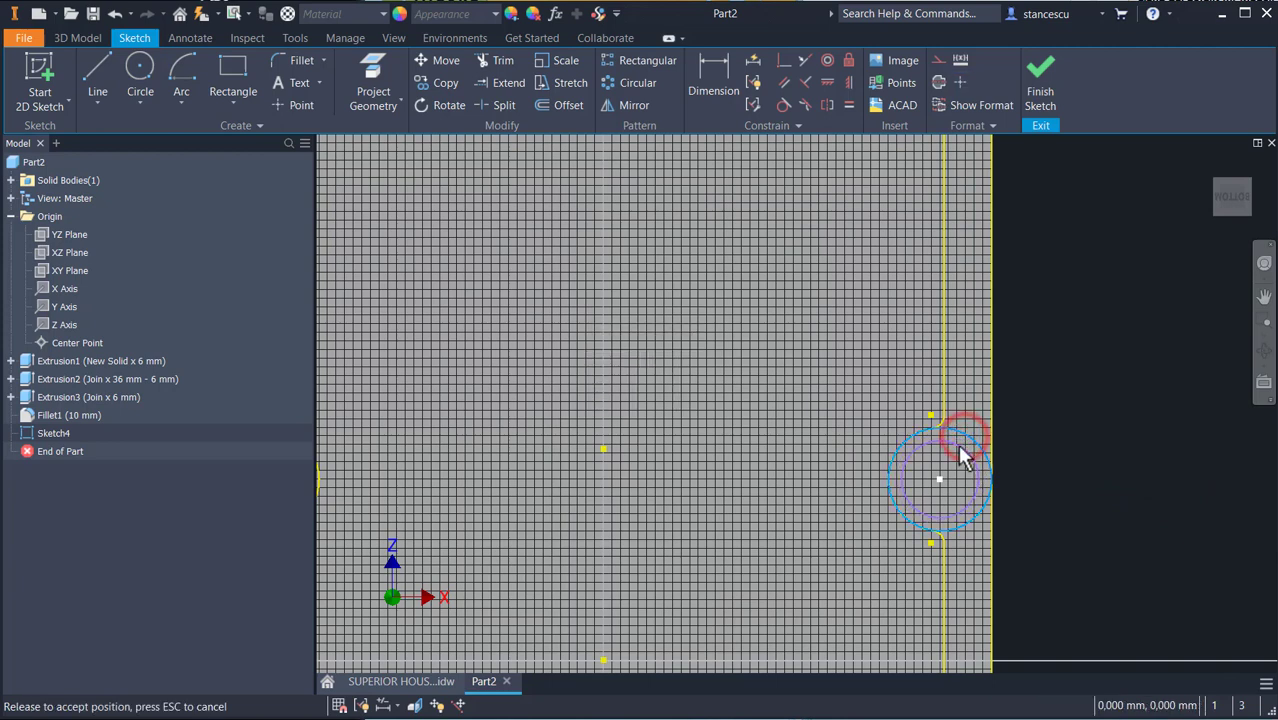
left_click(849, 106)
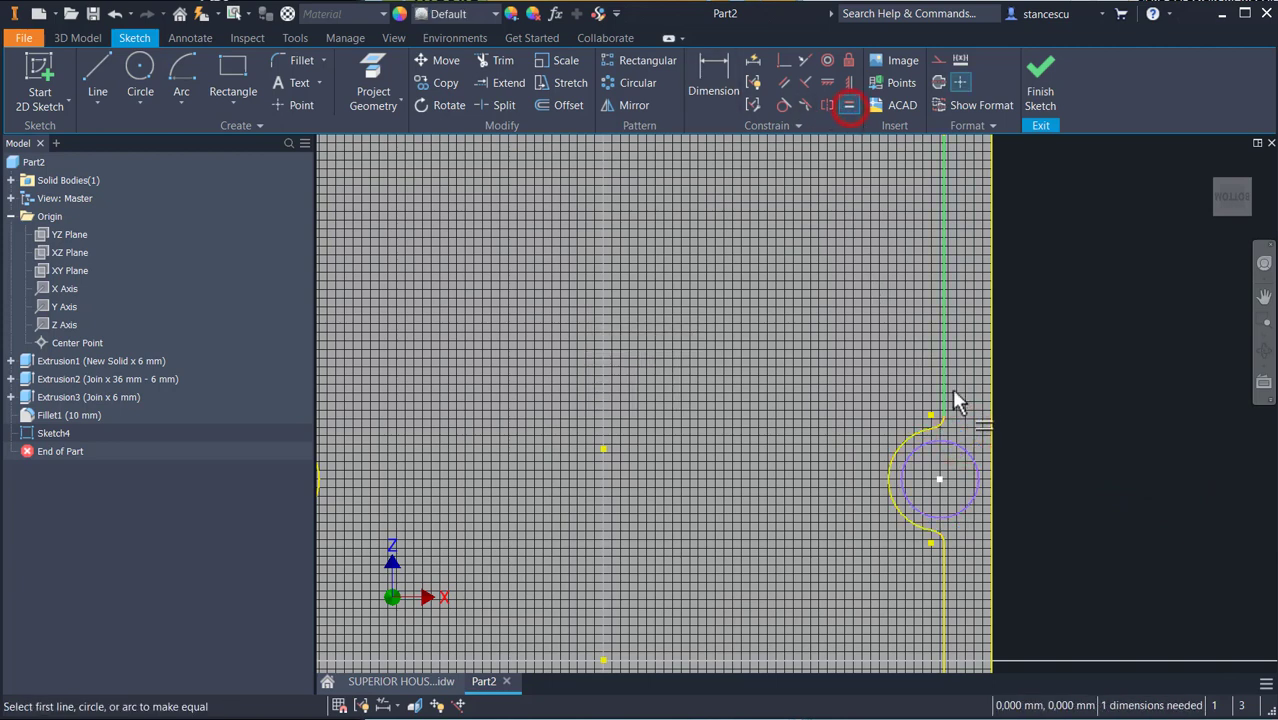
left_click(943, 448)
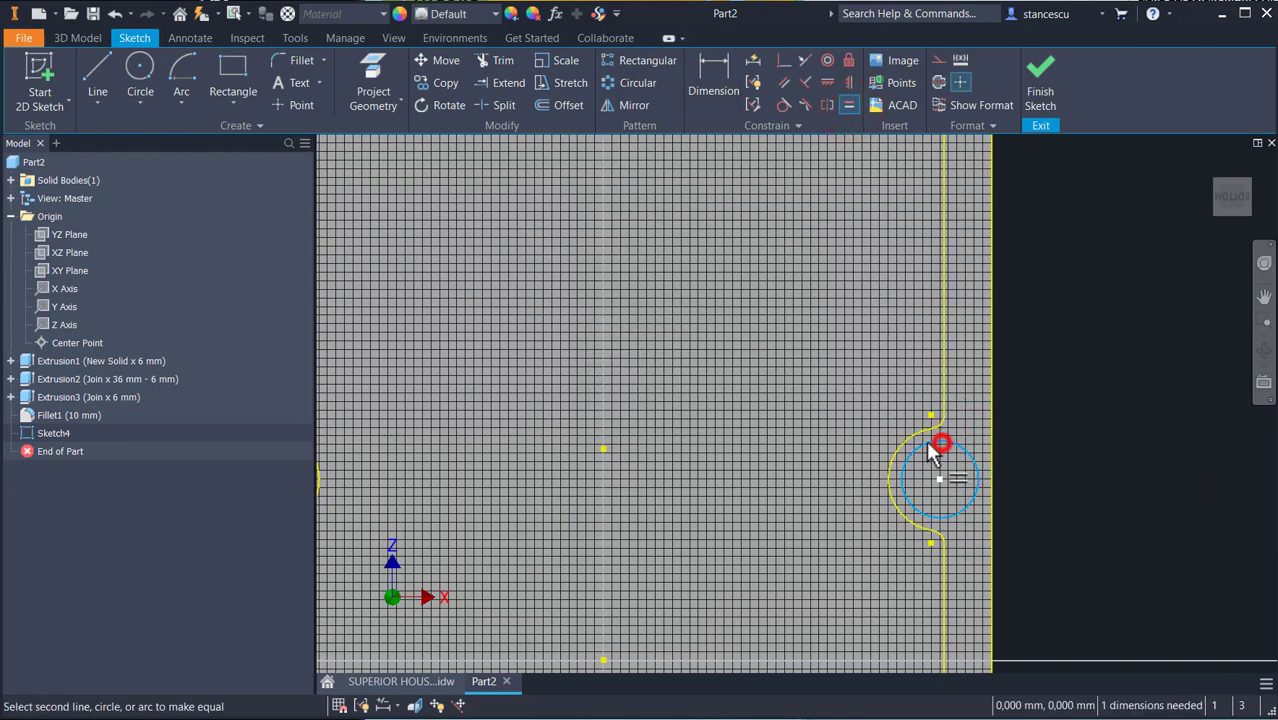
left_click(904, 437)
Draw concentric circles of 12 mm radius matching the boss arcs on both corner bosses at the housing's other end.
mouse_move(844, 468)
middle_mouse_down()
mouse_move(844, 211)
mouse_move(884, 347)
mouse_move(905, 227)
middle_mouse_up()
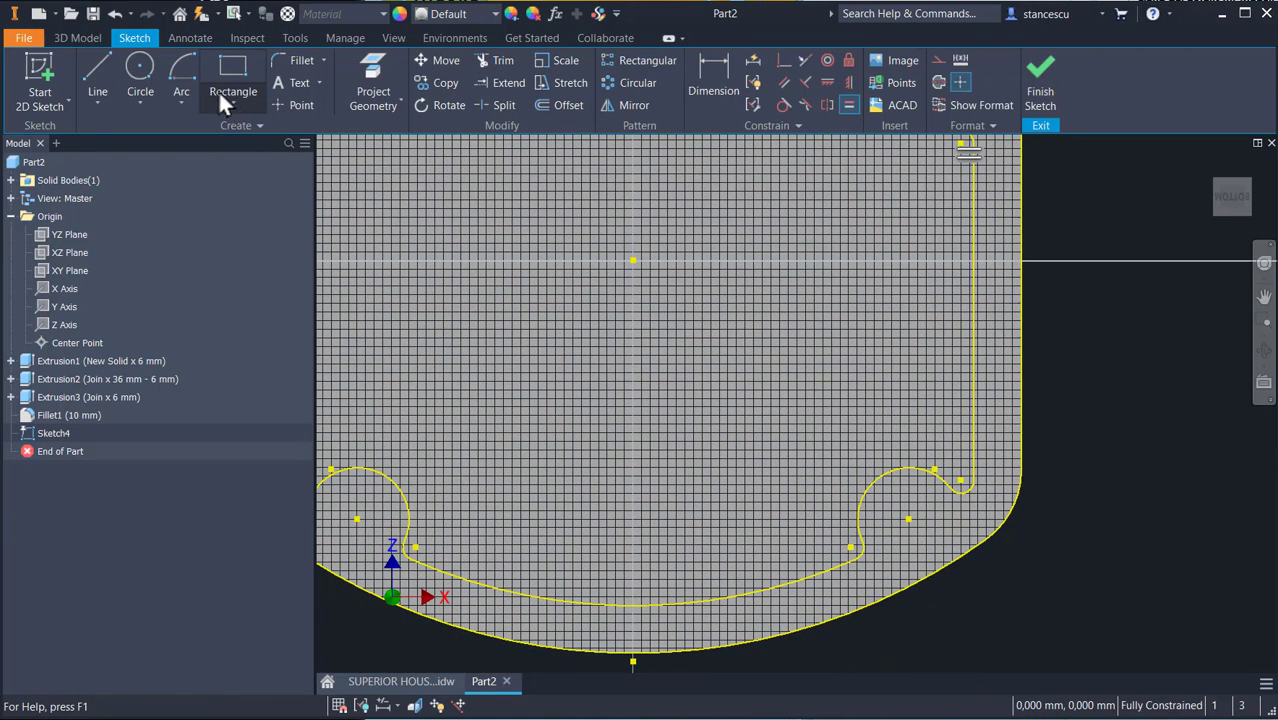
left_click(140, 72)
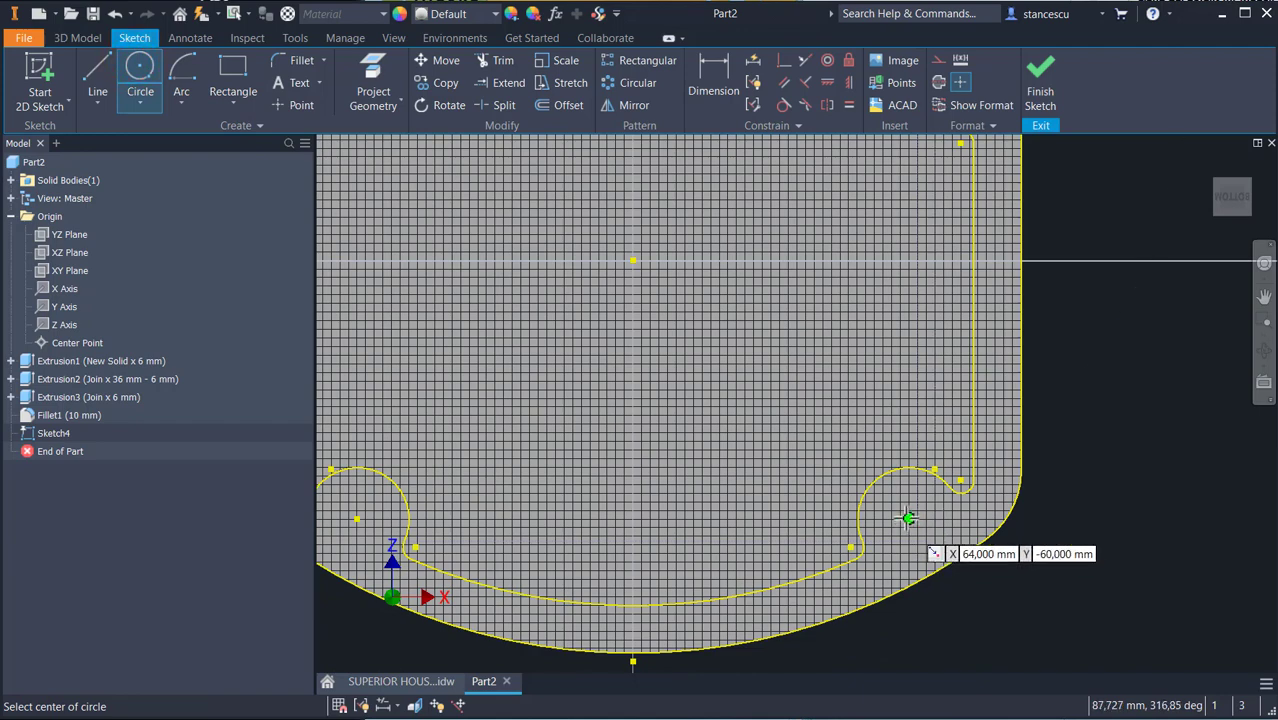
left_click(908, 517)
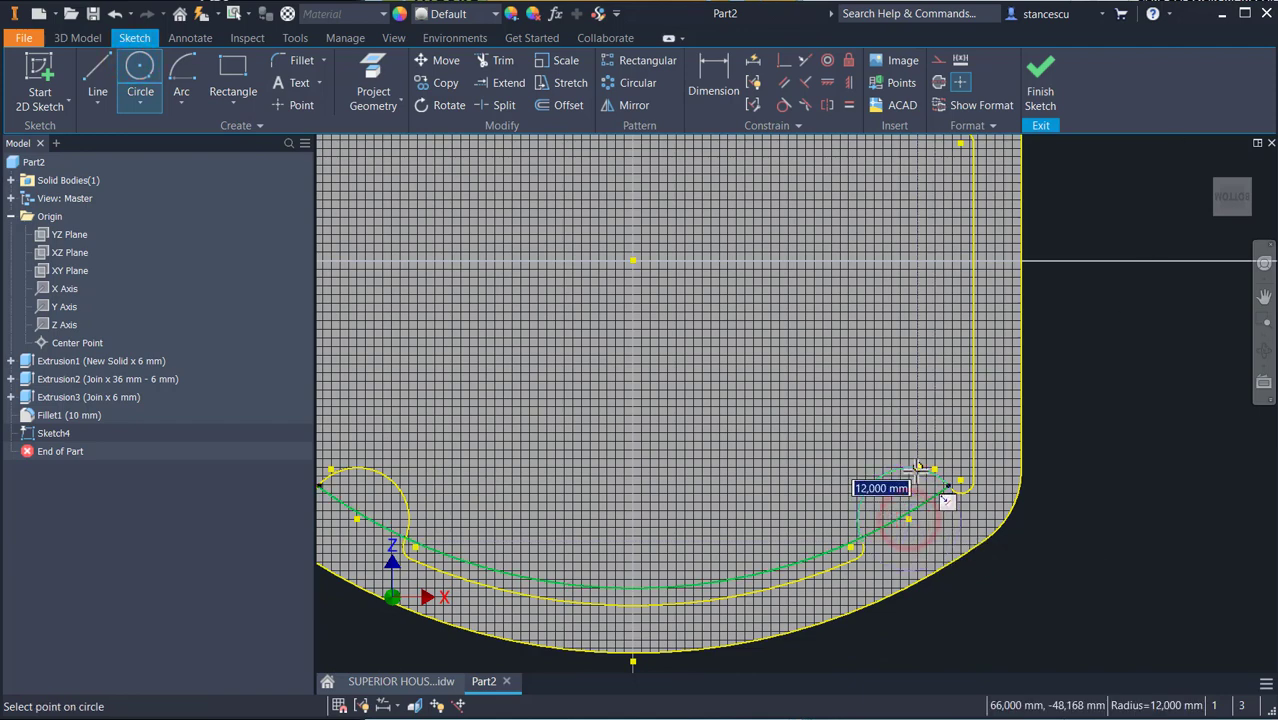
left_click(916, 471)
middle_click_drag(684, 458, 1046, 441)
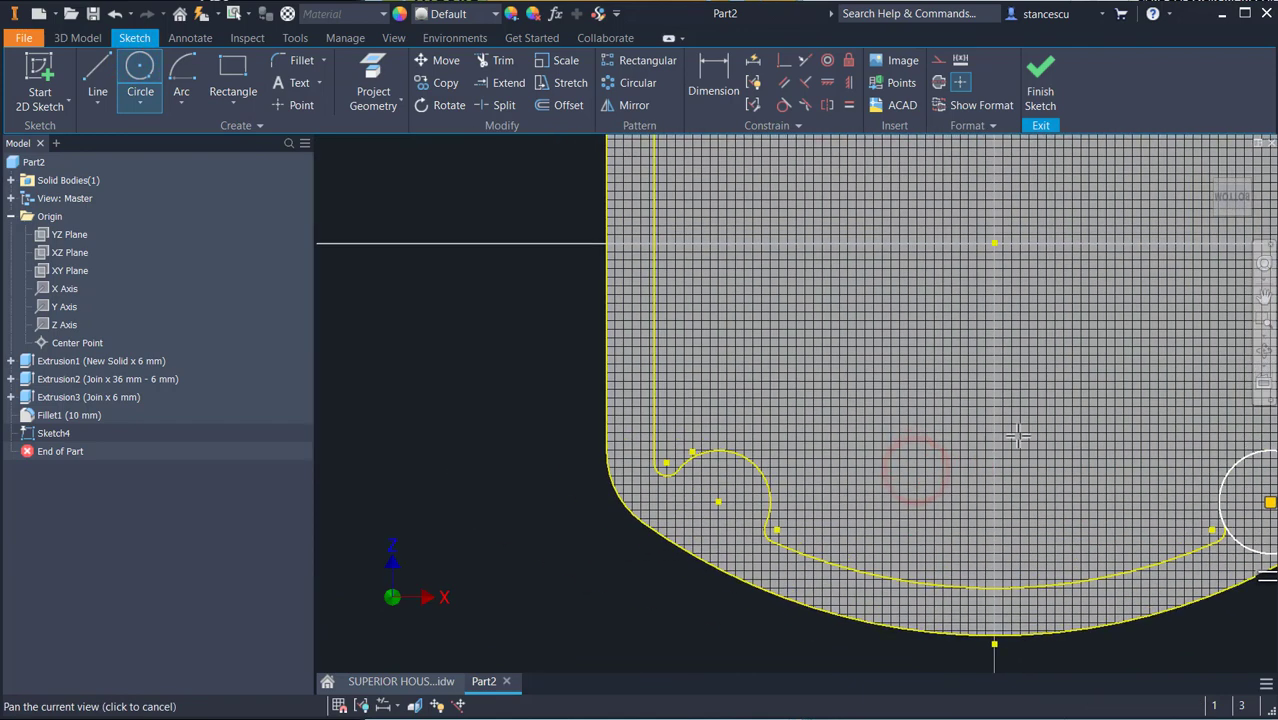
left_click(716, 502)
left_click(762, 470)
Draw concentric circles matching the boss arcs on the remaining mid-side boss and the last corner boss.
middle_click_drag(865, 335, 958, 598)
left_click(742, 305)
left_click(793, 319)
middle_click_drag(899, 326, 932, 662)
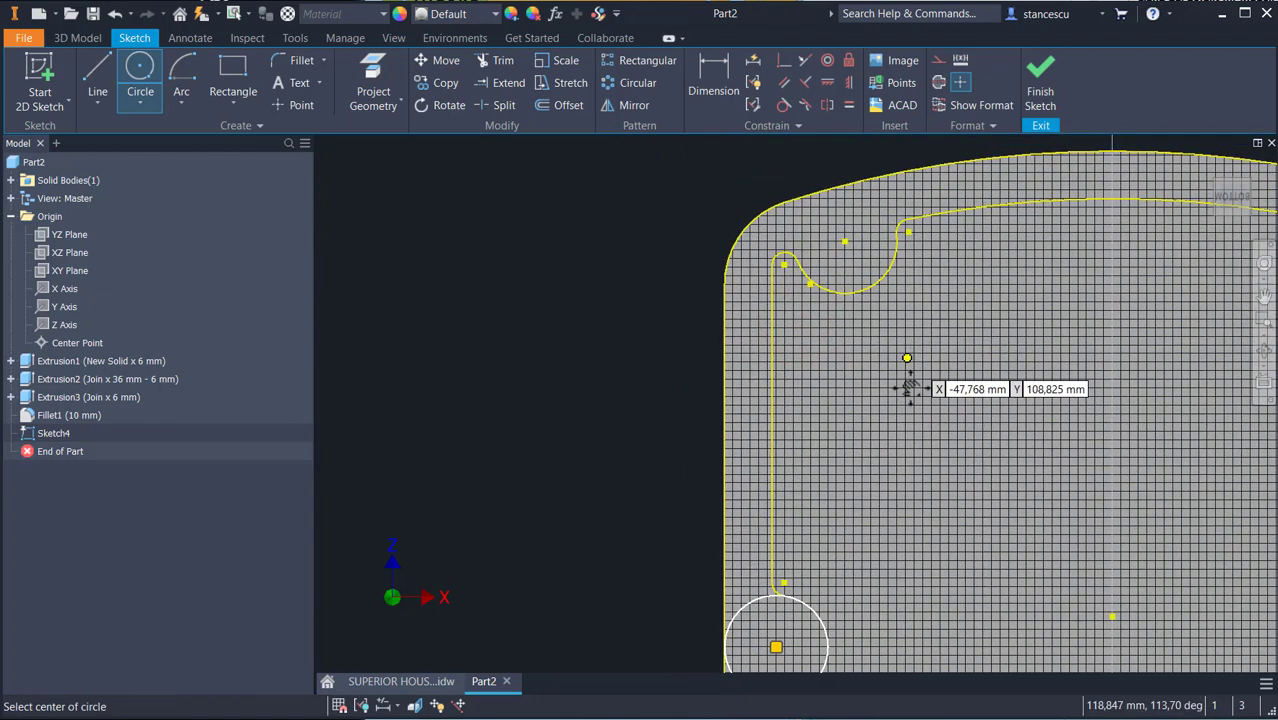
middle_click_drag(907, 362, 900, 512)
left_click(832, 399)
left_click(862, 442)
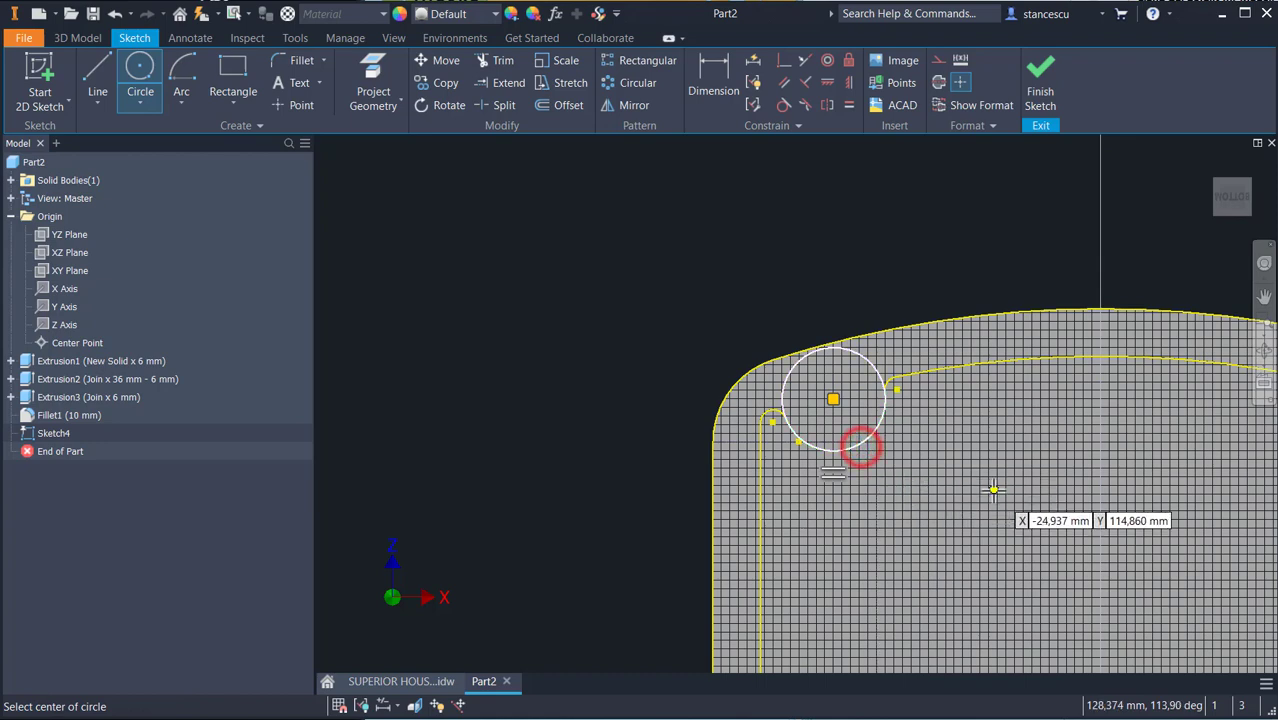
scroll(870, 420, "down", 3)
middle_click_drag(897, 487, 594, 317)
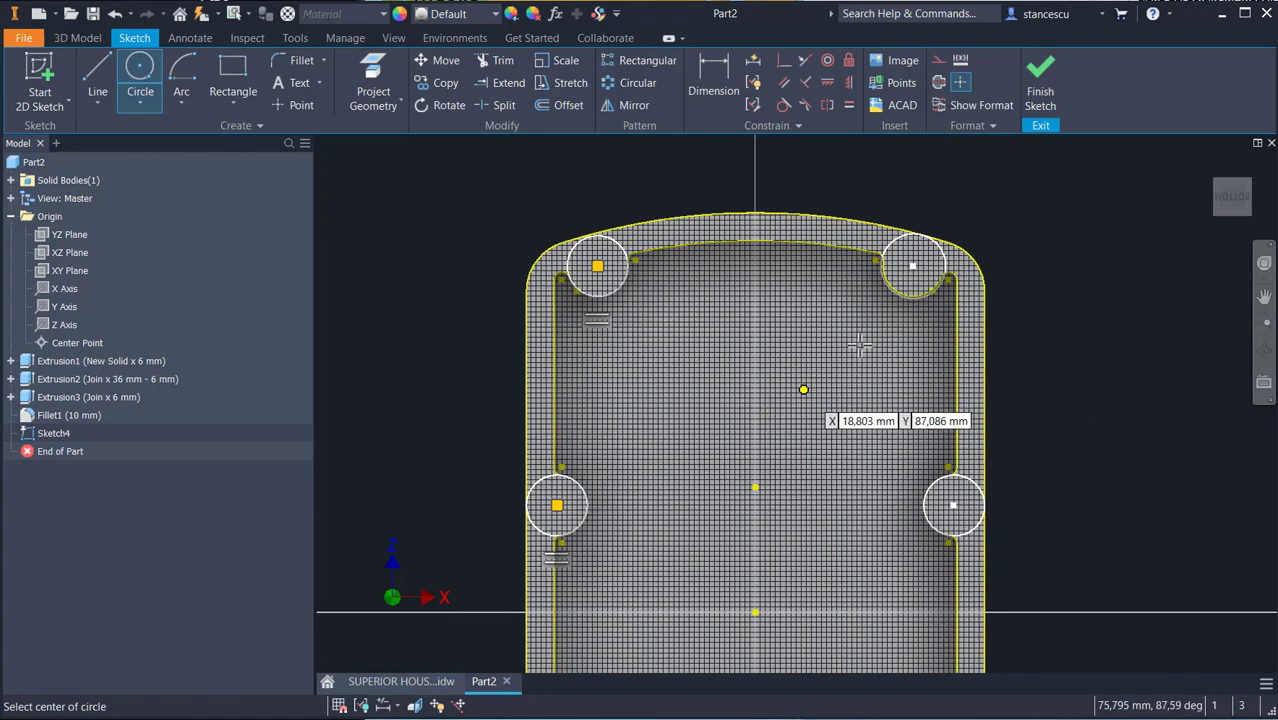
Finish the sketch and start an extrusion with all six boss circles as profiles.
left_click(1041, 90)
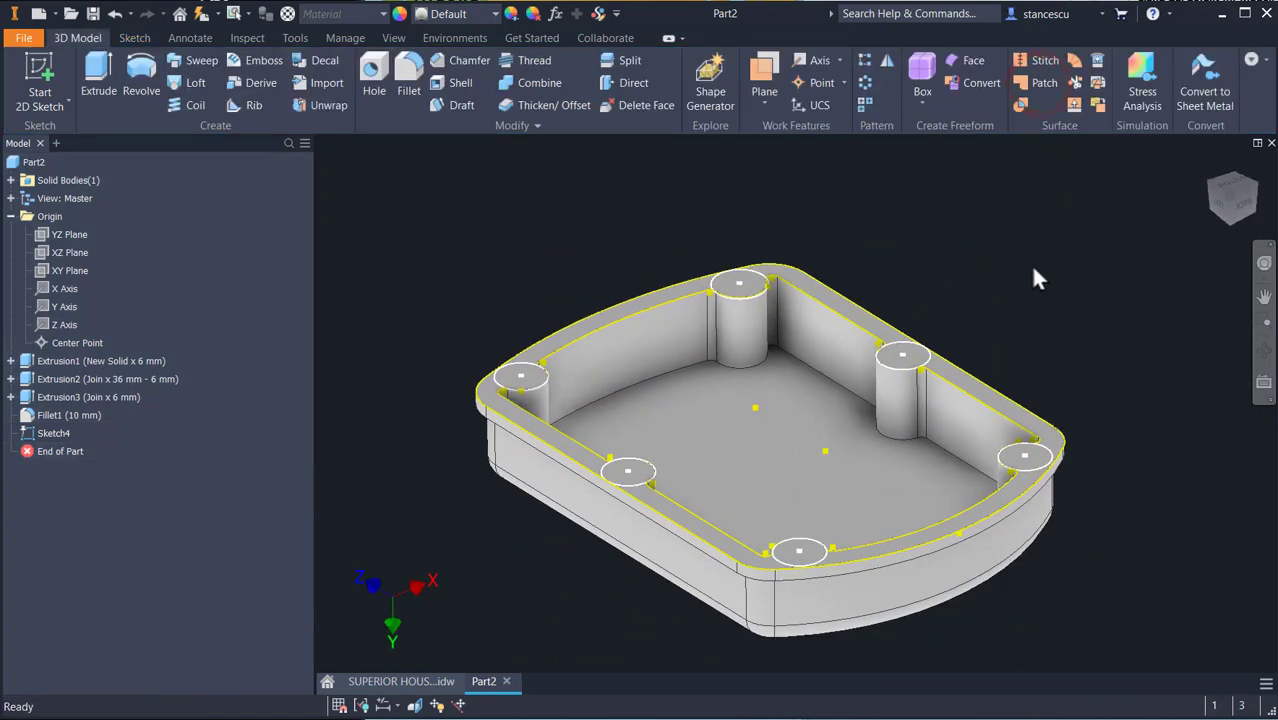
left_click(92, 80)
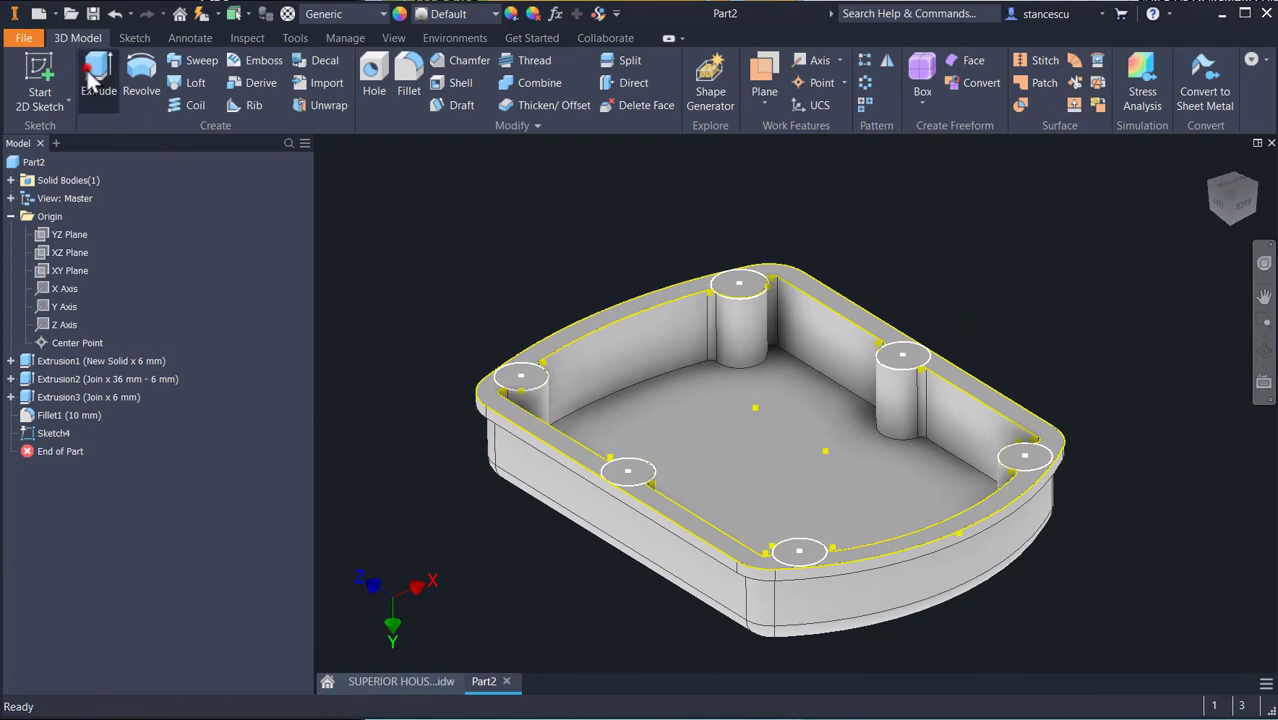
left_click(537, 388)
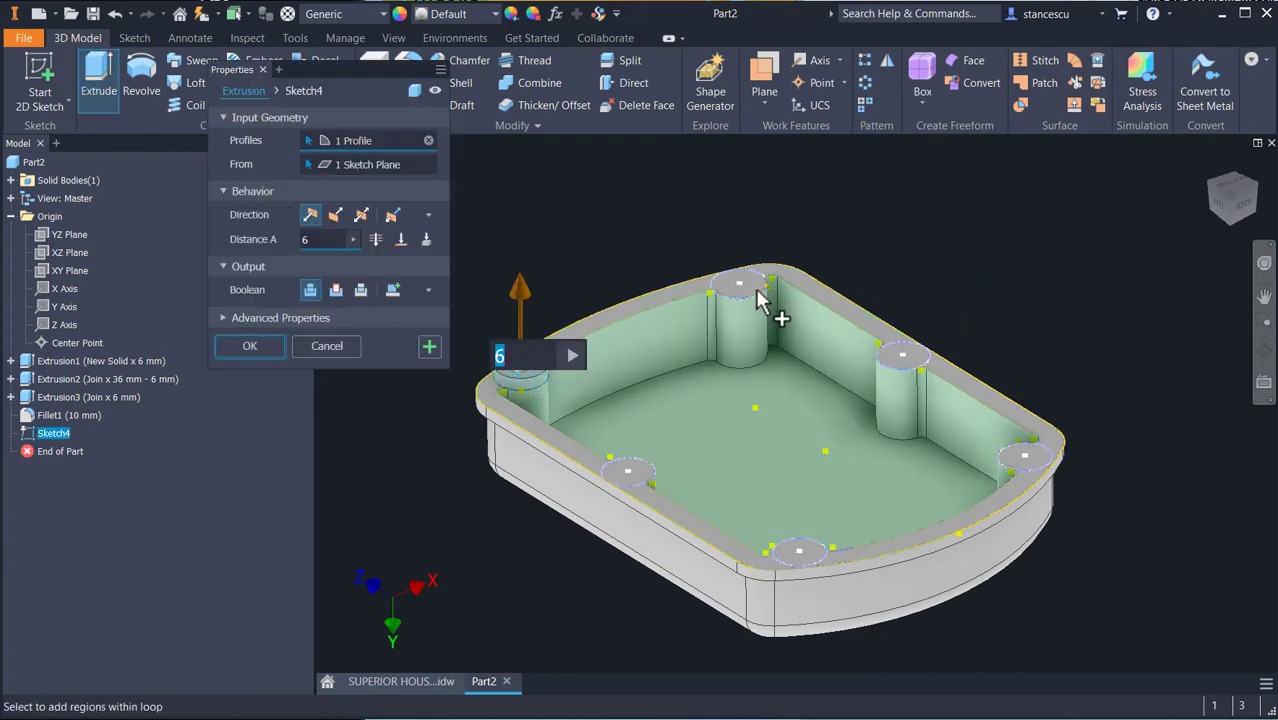
left_click(757, 298)
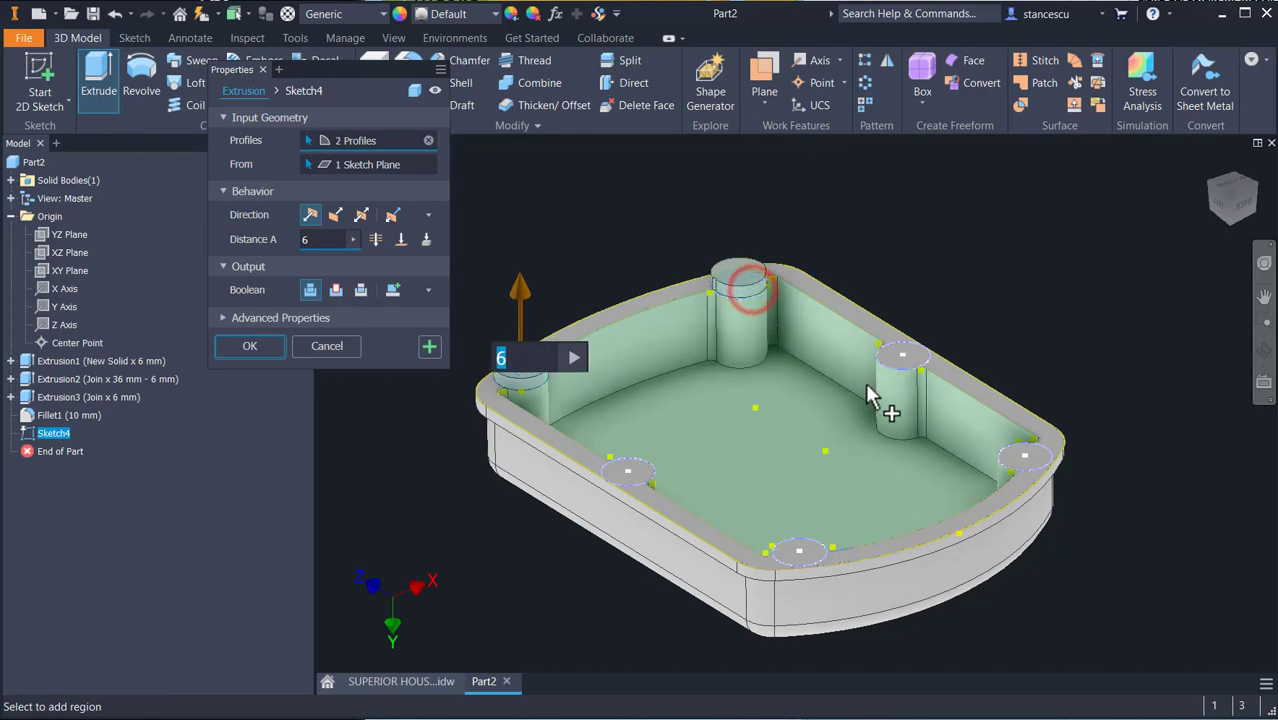
scroll(887, 411, "up", 3)
left_click(912, 329)
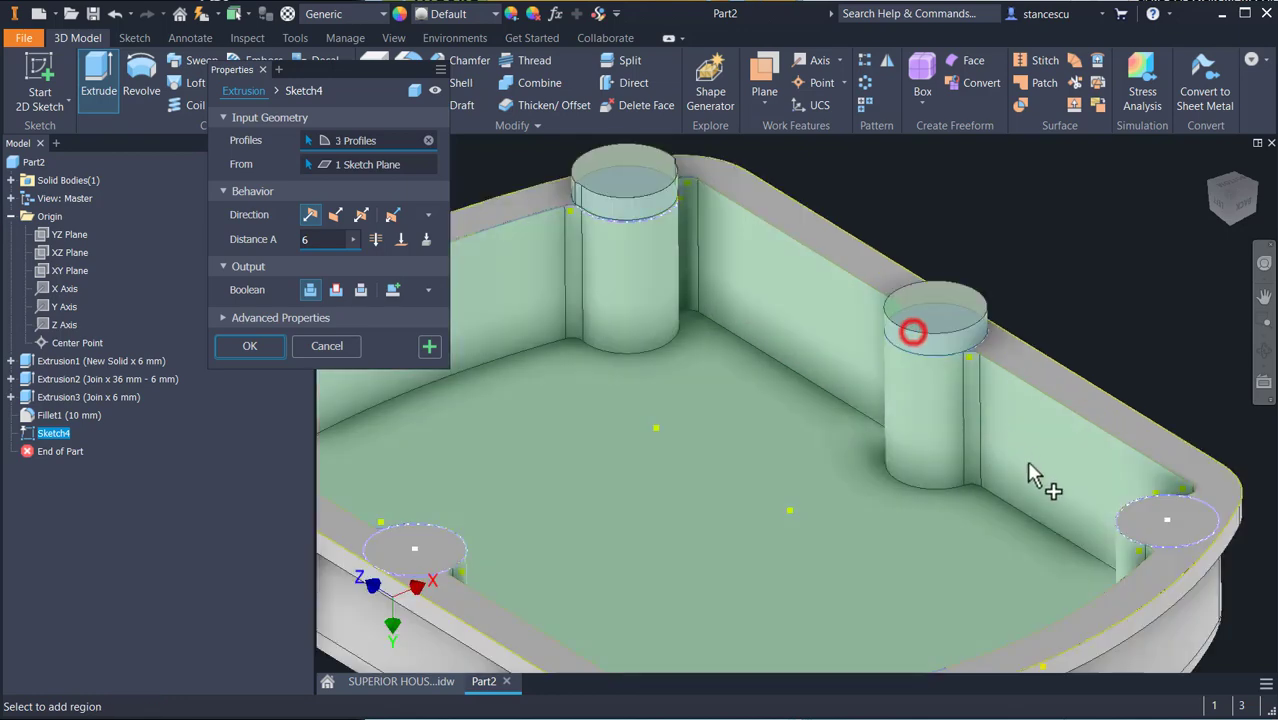
left_click(1140, 518)
middle_click_drag(1048, 484, 1085, 205)
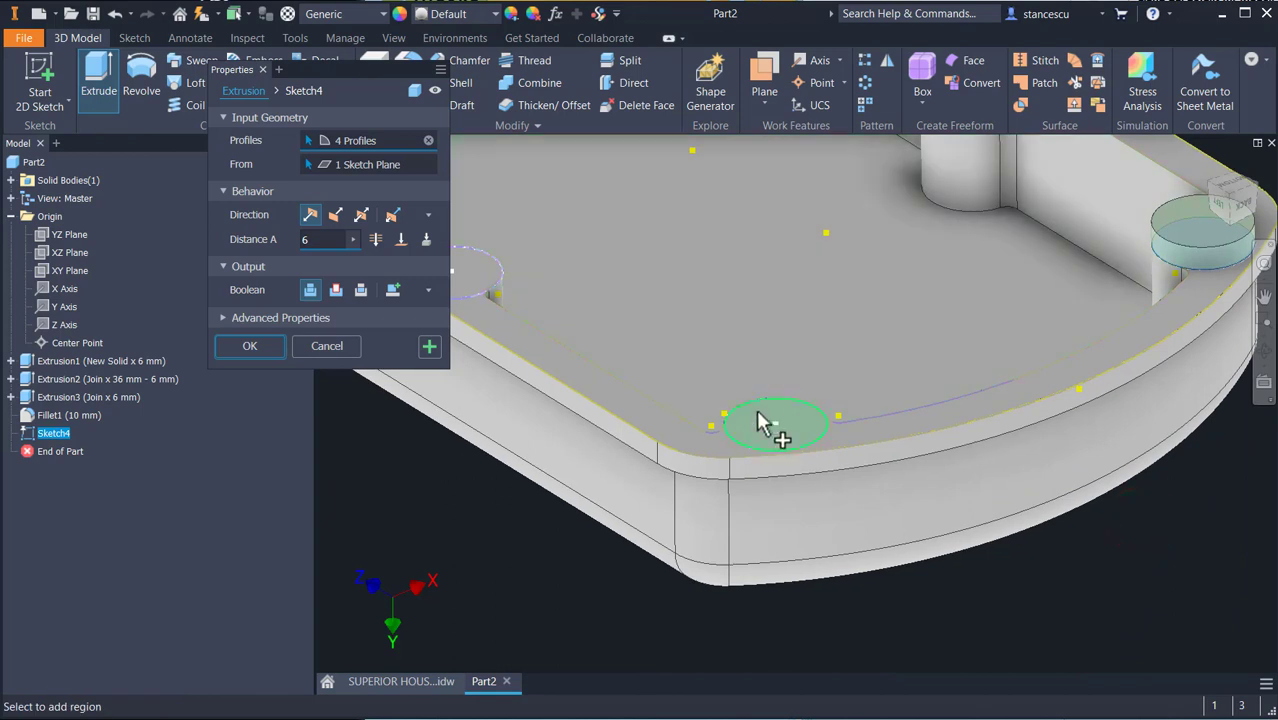
left_click(755, 421)
middle_click_drag(898, 393, 1174, 574)
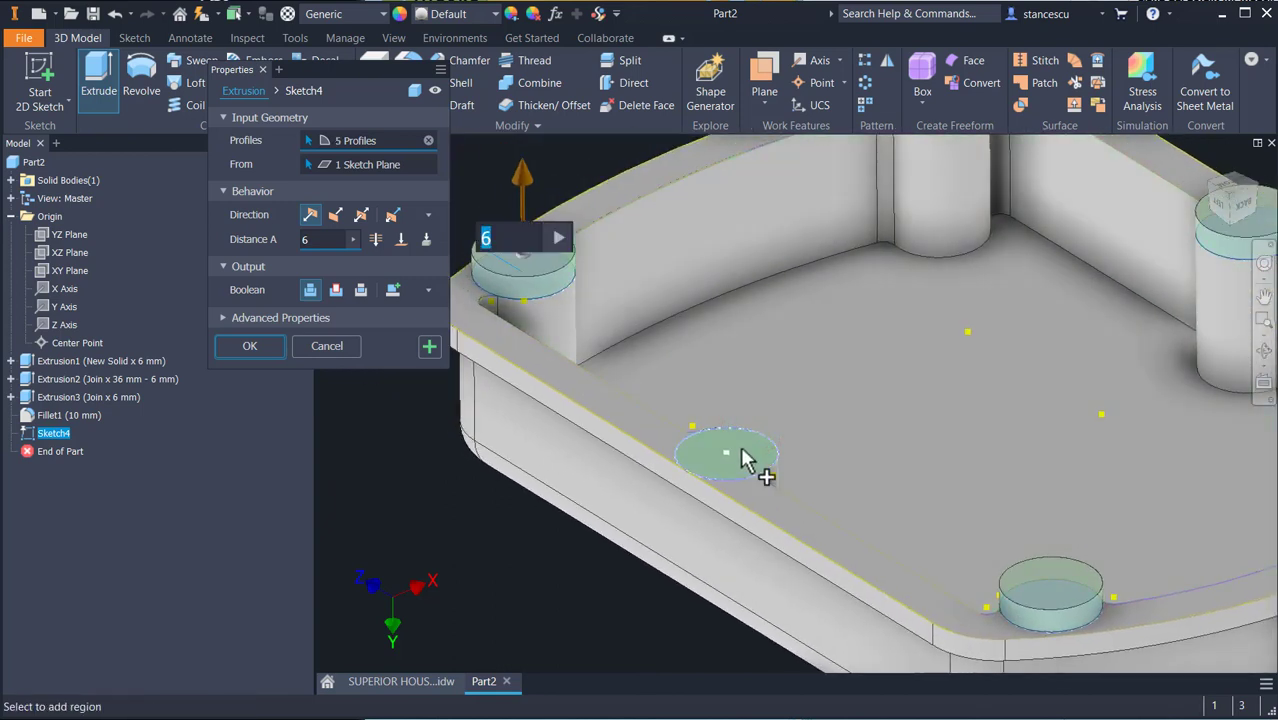
left_click(743, 447)
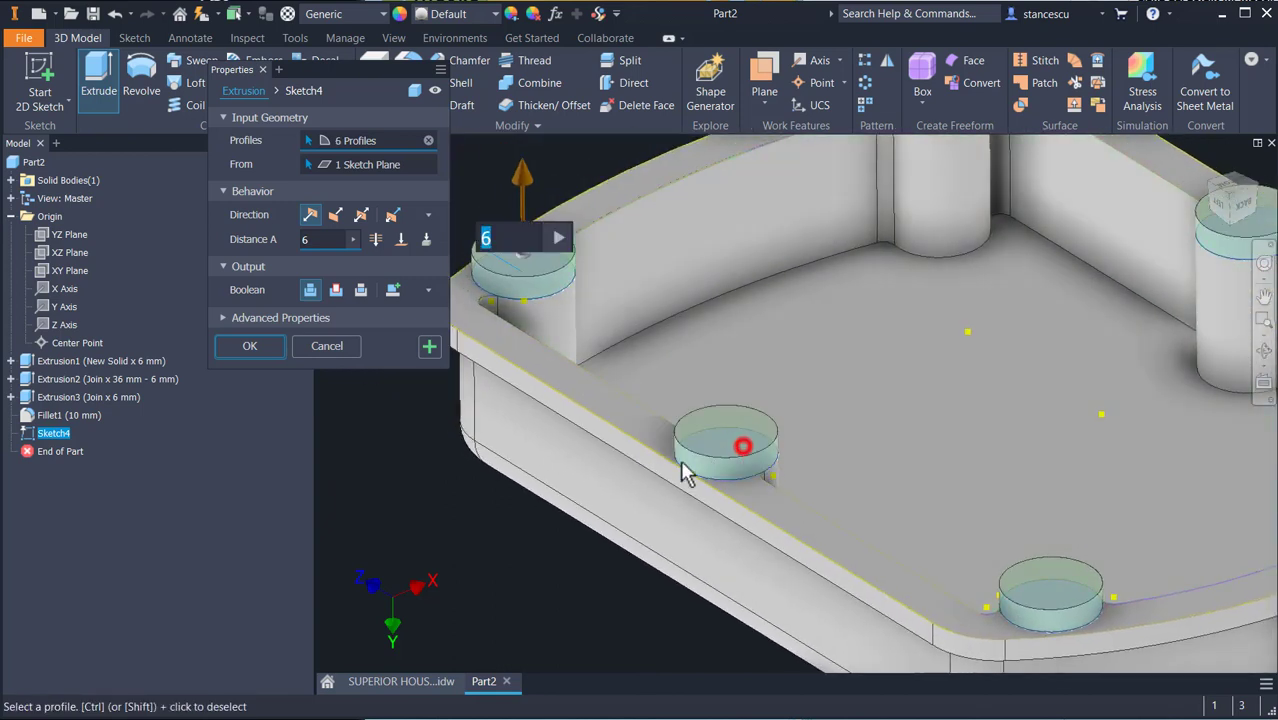
Extrude the six boss circles 45 mm in the flipped direction toward the closed end, joined to the housing.
left_click(333, 216)
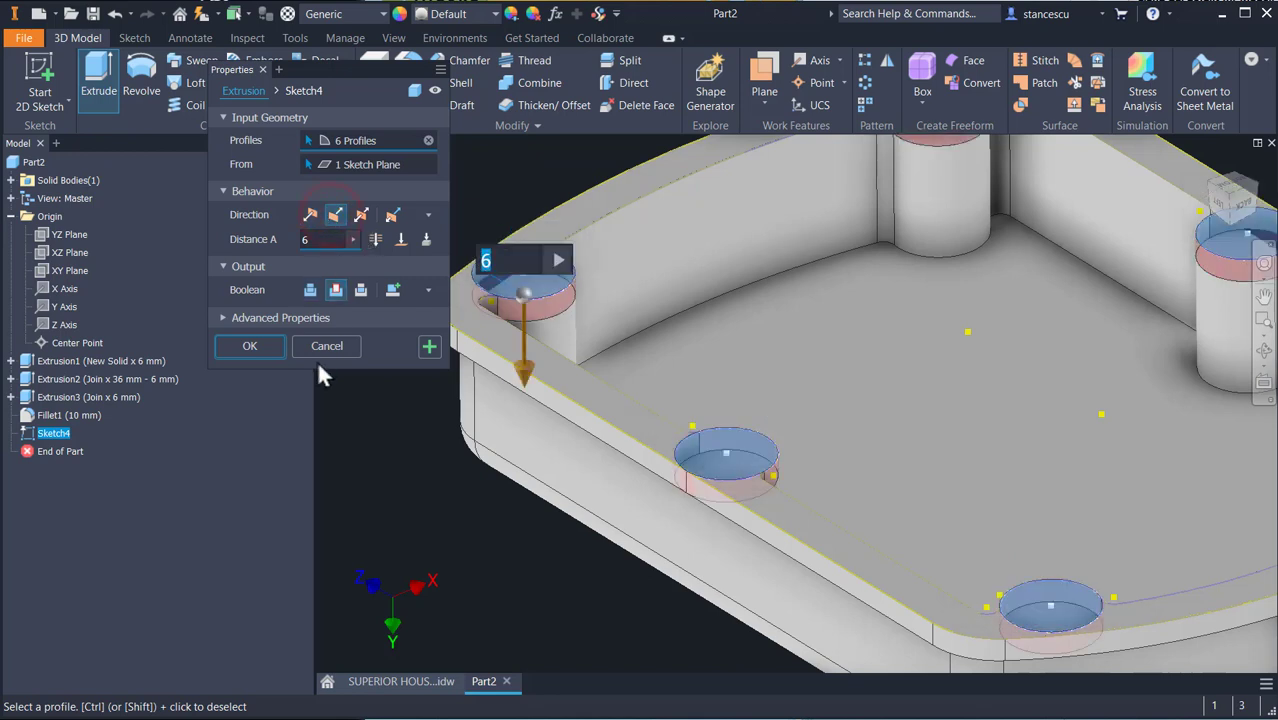
left_click(309, 289)
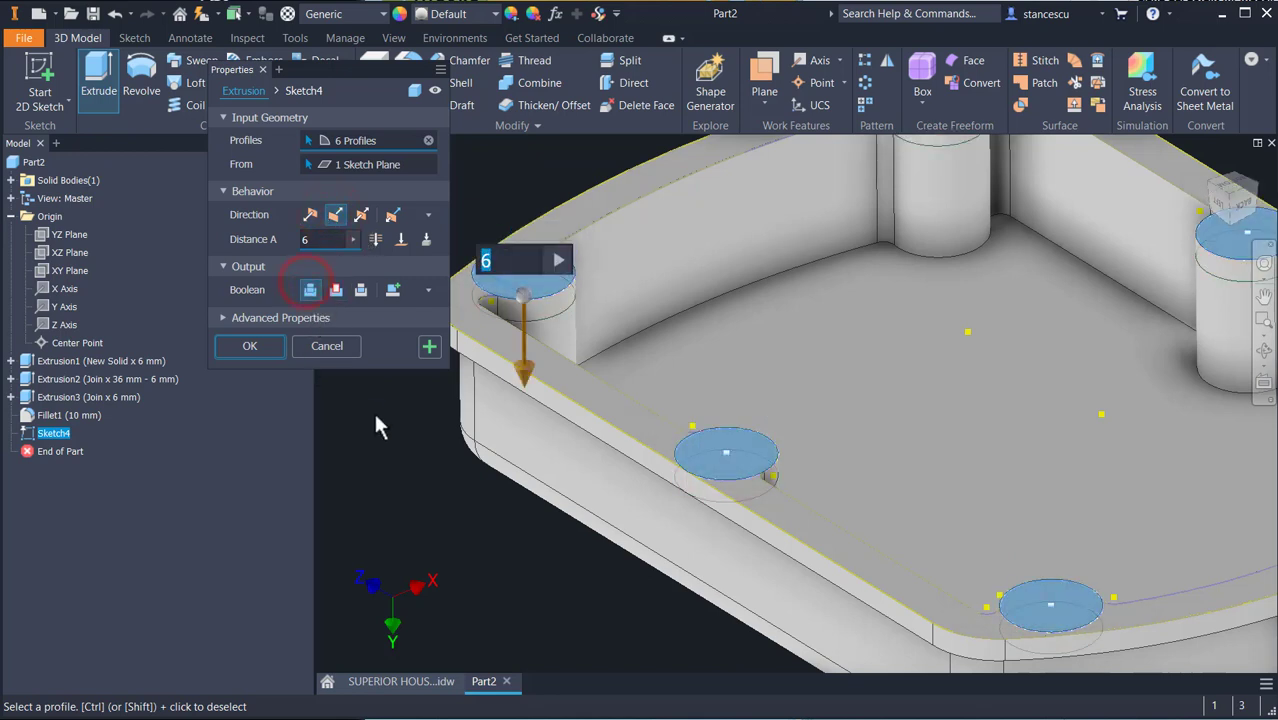
type("45")
left_click(250, 346)
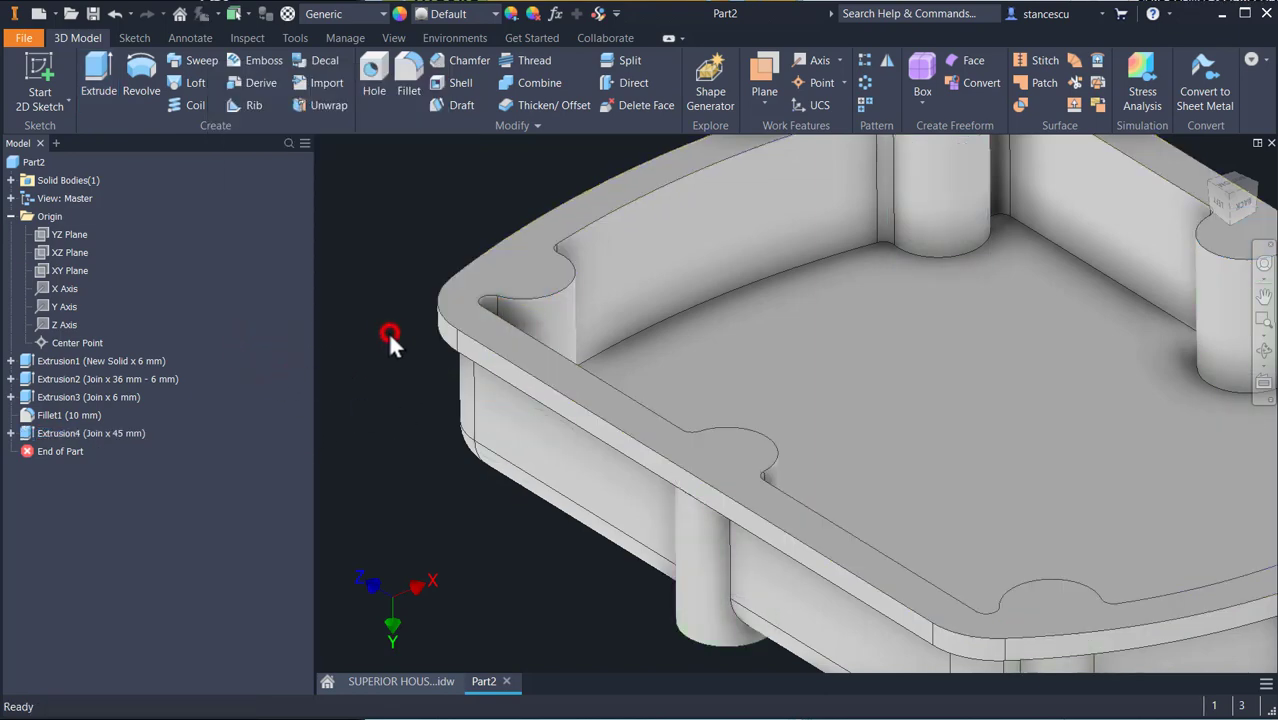
key("F6")
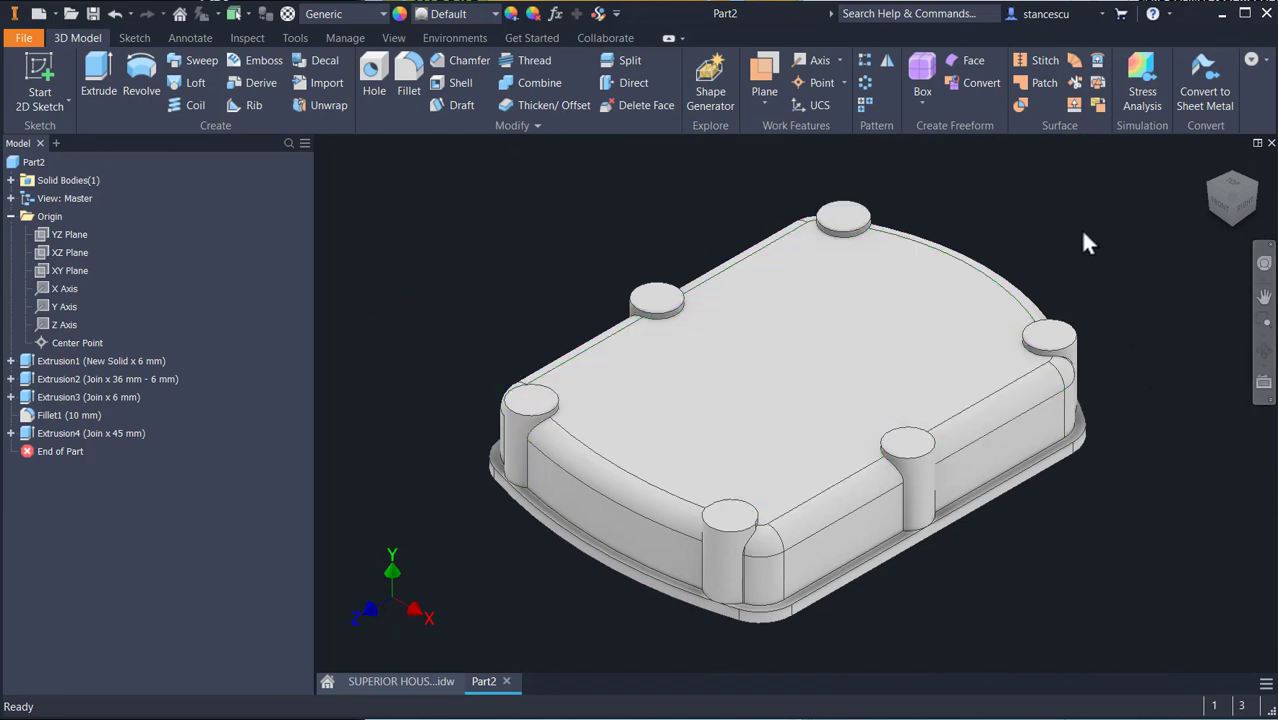
Examine section B-B and the front view of the SUPERIOR HOUSING drawing for the screw boss hole diameters, depths and positions.
left_click(412, 684)
scroll(735, 520, "down", 6)
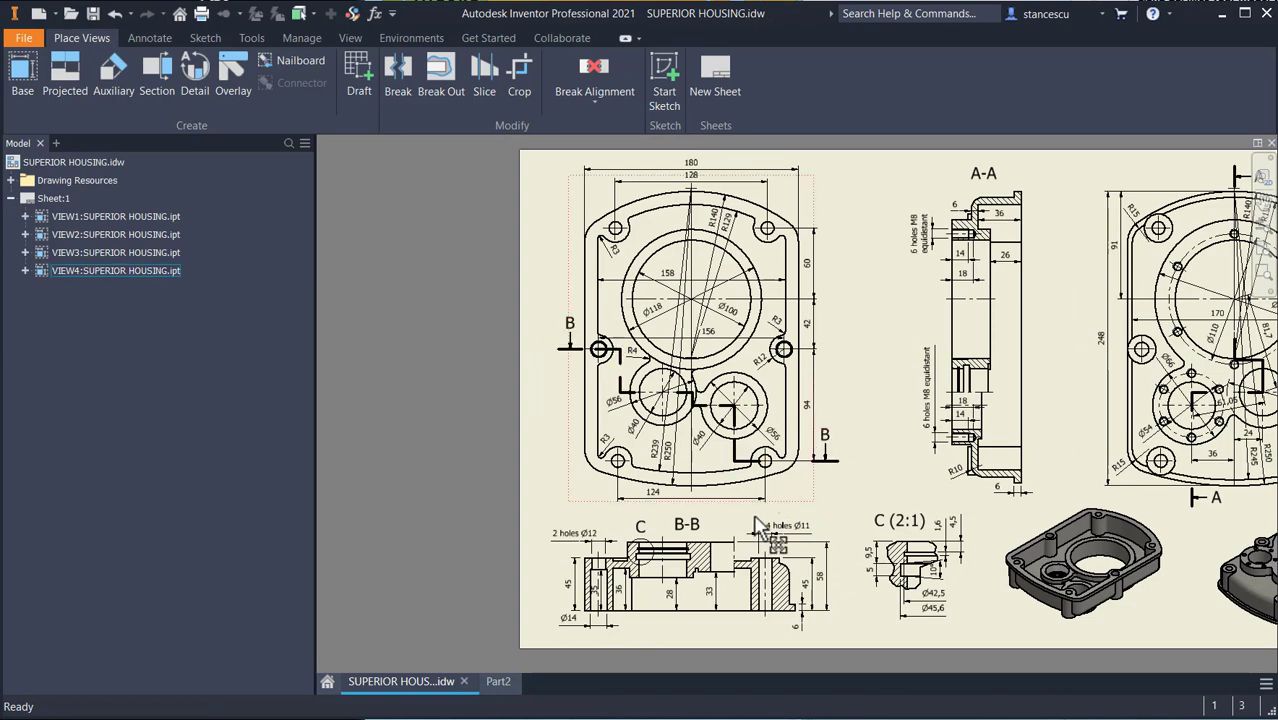
scroll(668, 590, "up", 3)
middle_click_drag(650, 592, 650, 481)
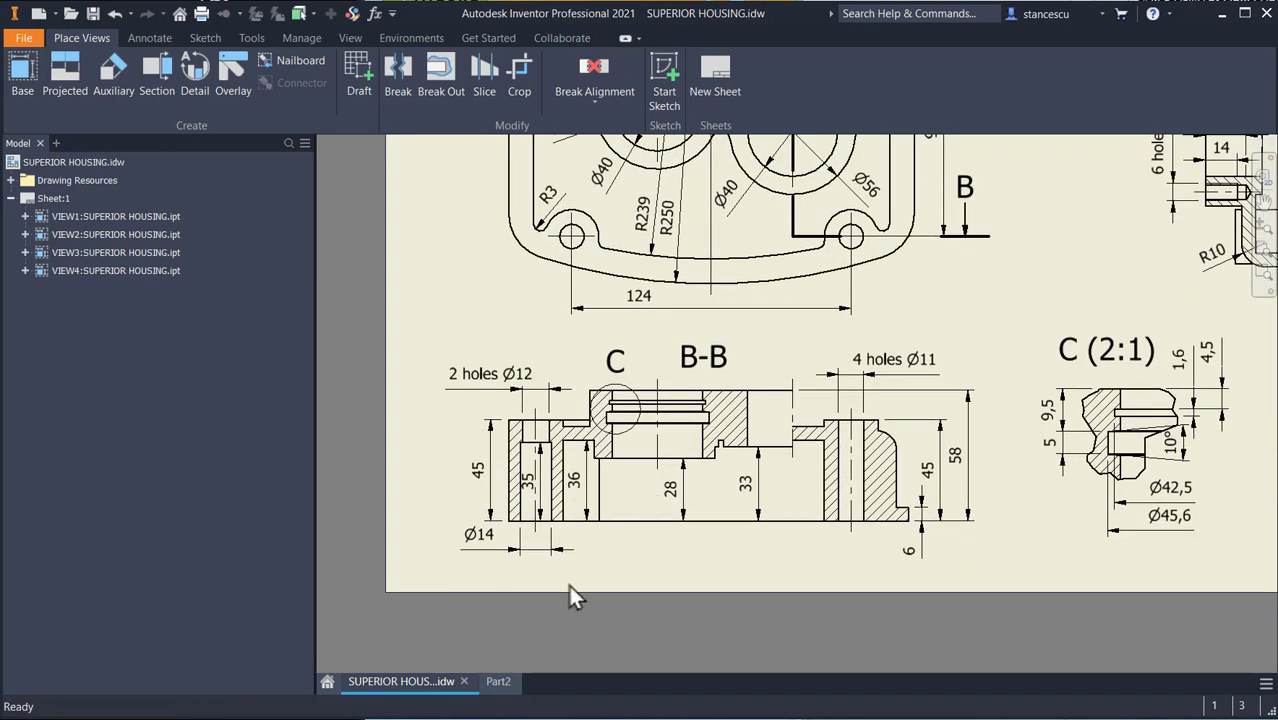
left_click(521, 505)
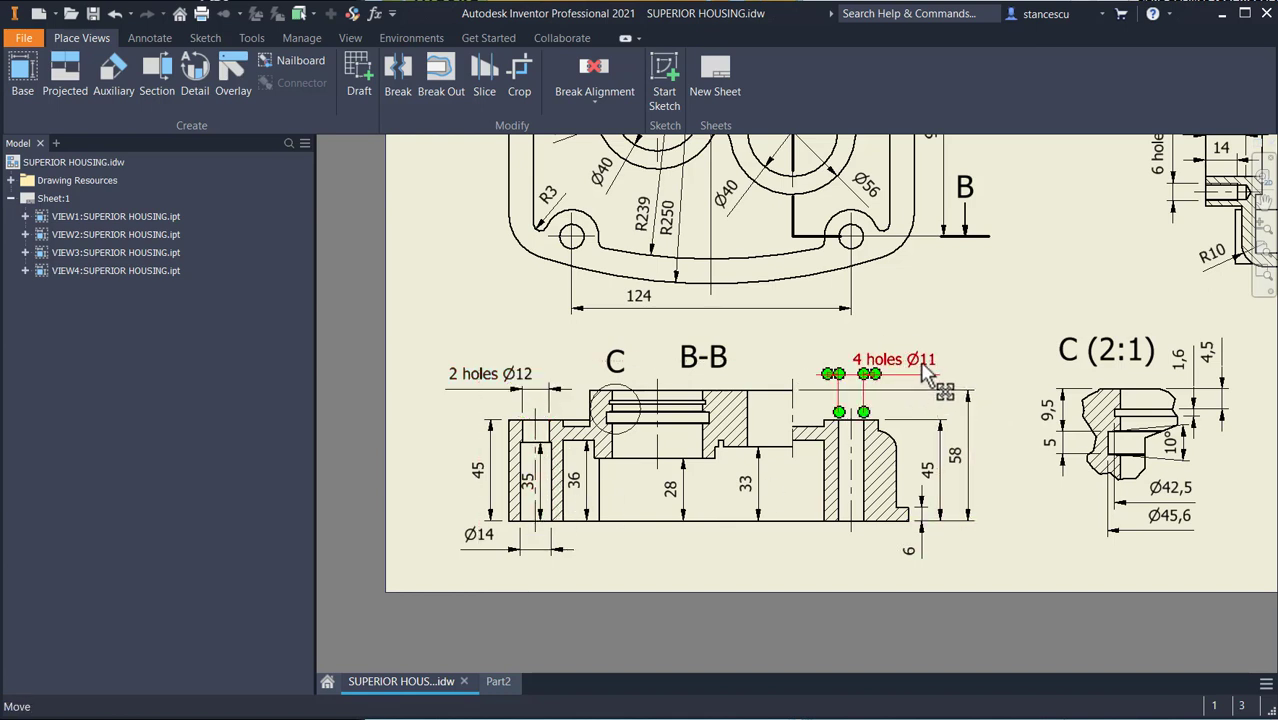
middle_click_drag(973, 325, 1008, 608)
scroll(1008, 609, "down", 3)
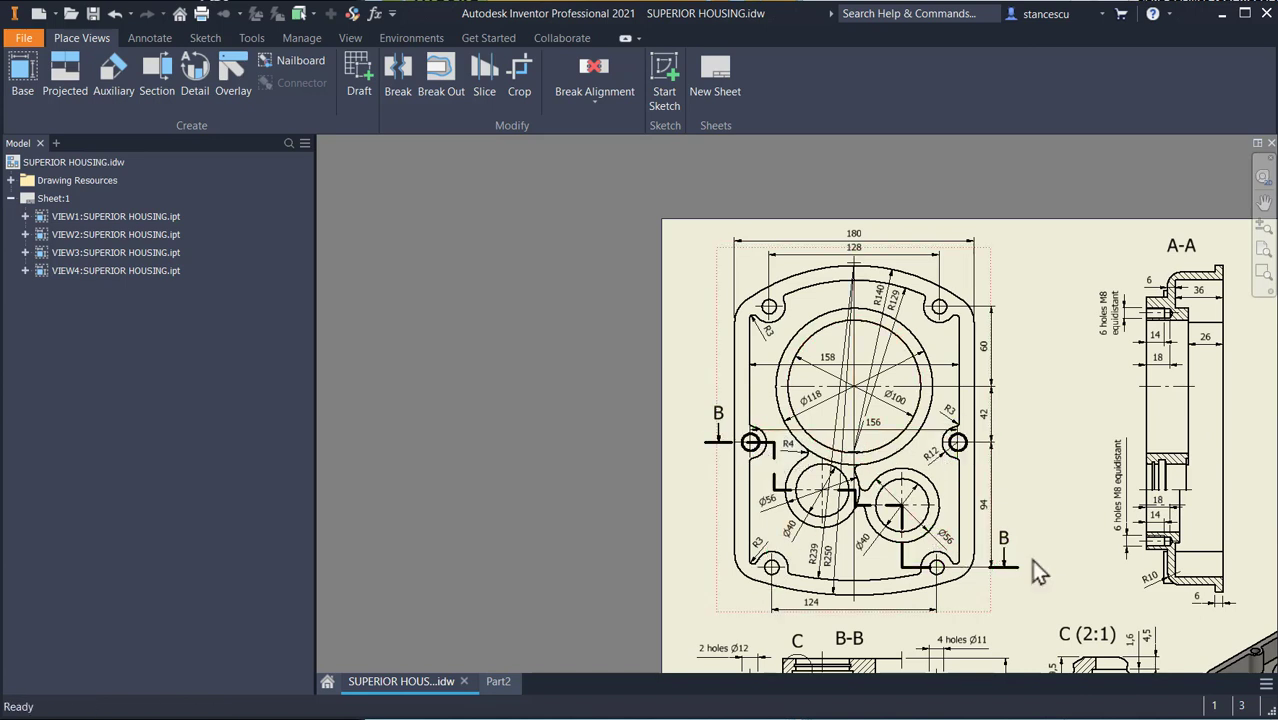
scroll(1002, 453, "down", 3)
mouse_move(1000, 450)
middle_mouse_down()
mouse_move(970, 413)
mouse_move(846, 350)
middle_mouse_up()
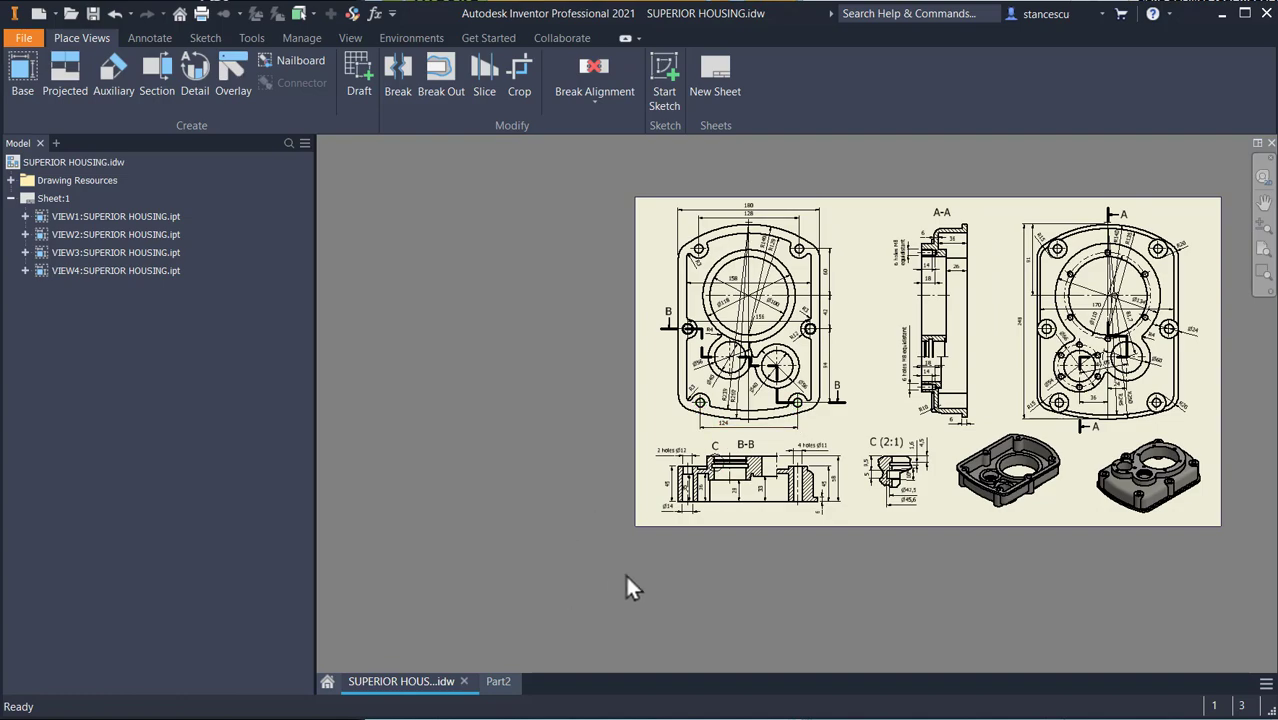
key("Home")
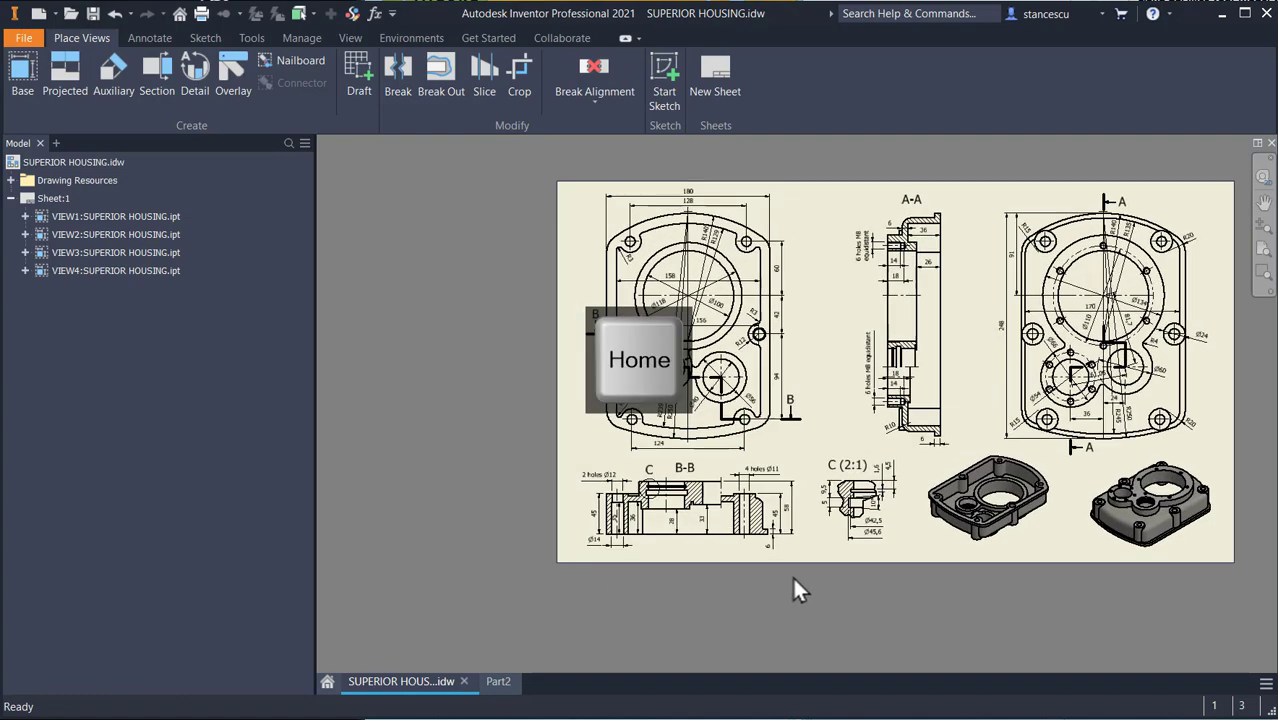
Return to Part2, create a sketch with the projected boss centres on the open-side flange face, and finish it.
left_click(498, 684)
middle_click_drag(940, 621, 990, 337, "shift")
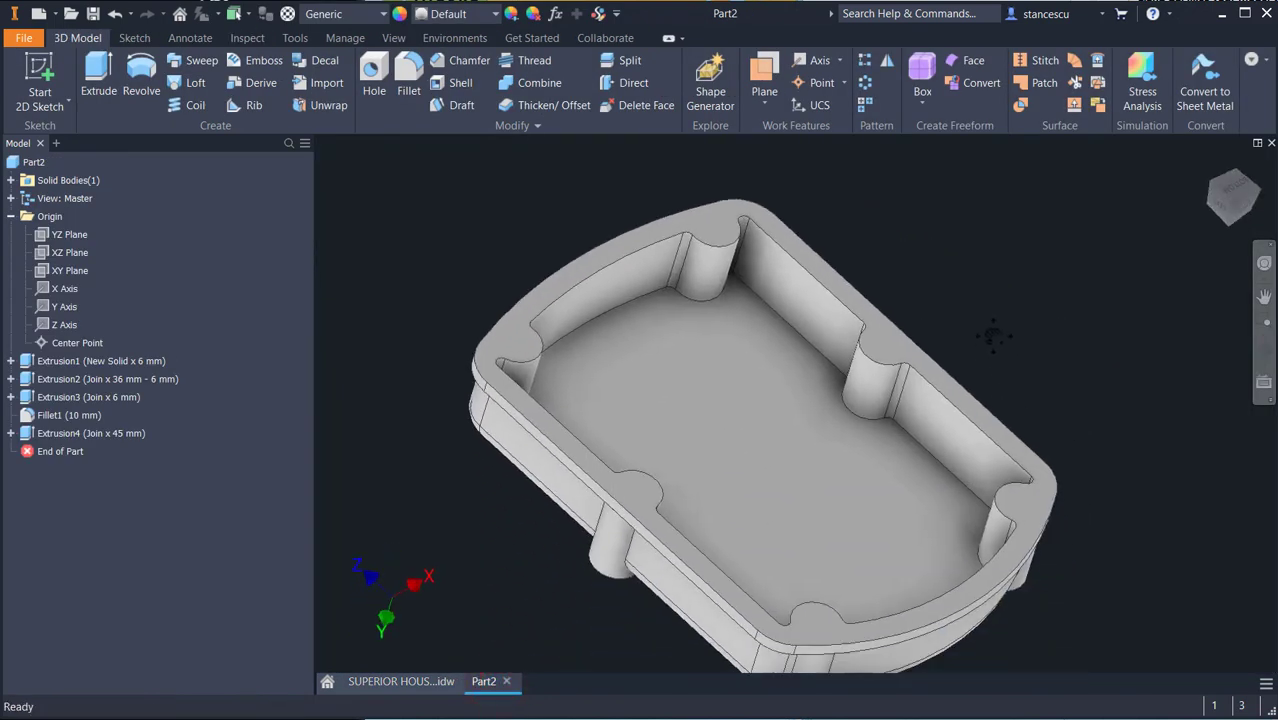
left_click(886, 344)
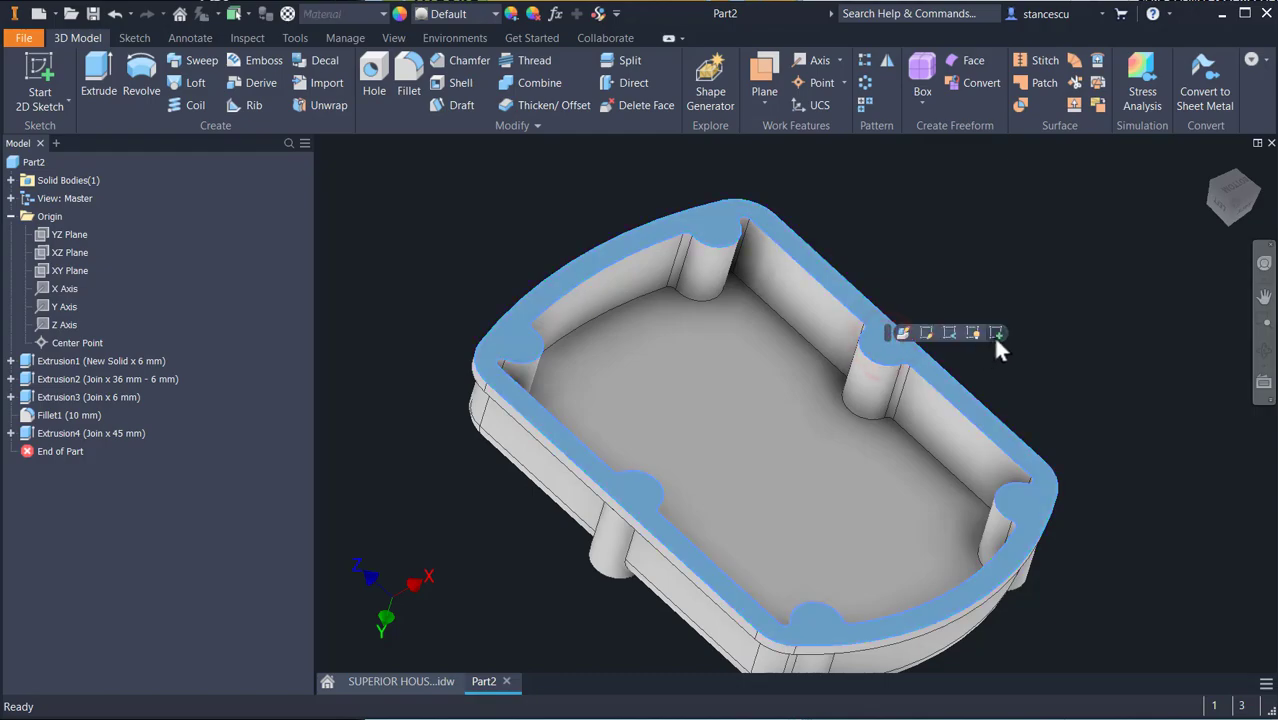
left_click(995, 338)
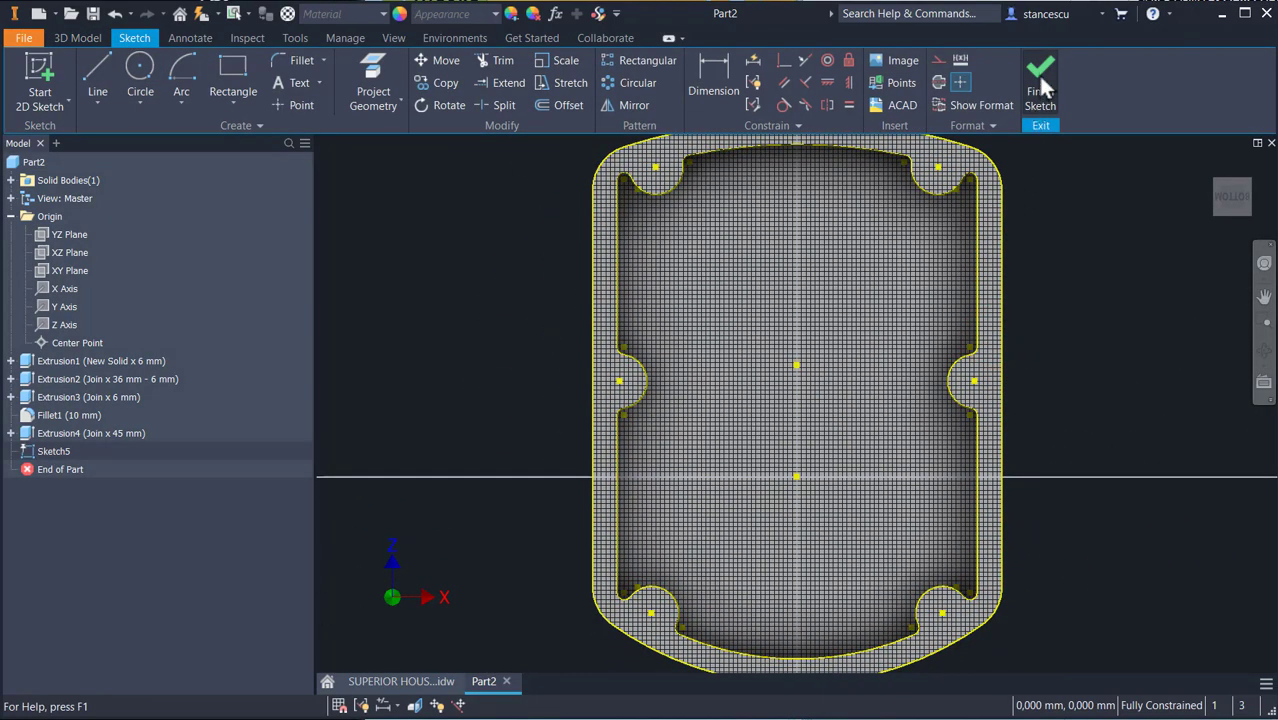
left_click(1040, 80)
Start a simple through-all hole with no seat at the first corner boss centre and set its diameter to 11 mm.
middle_click_drag(1010, 280, 1013, 245)
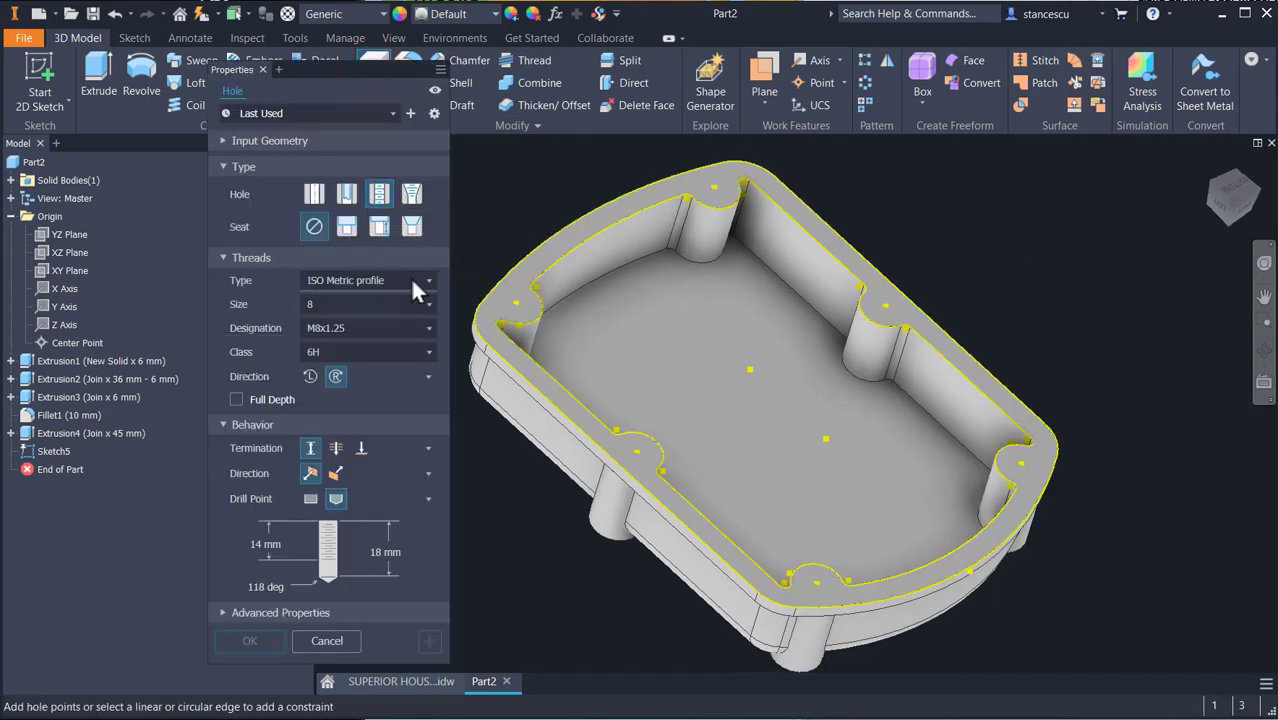
left_click(314, 226)
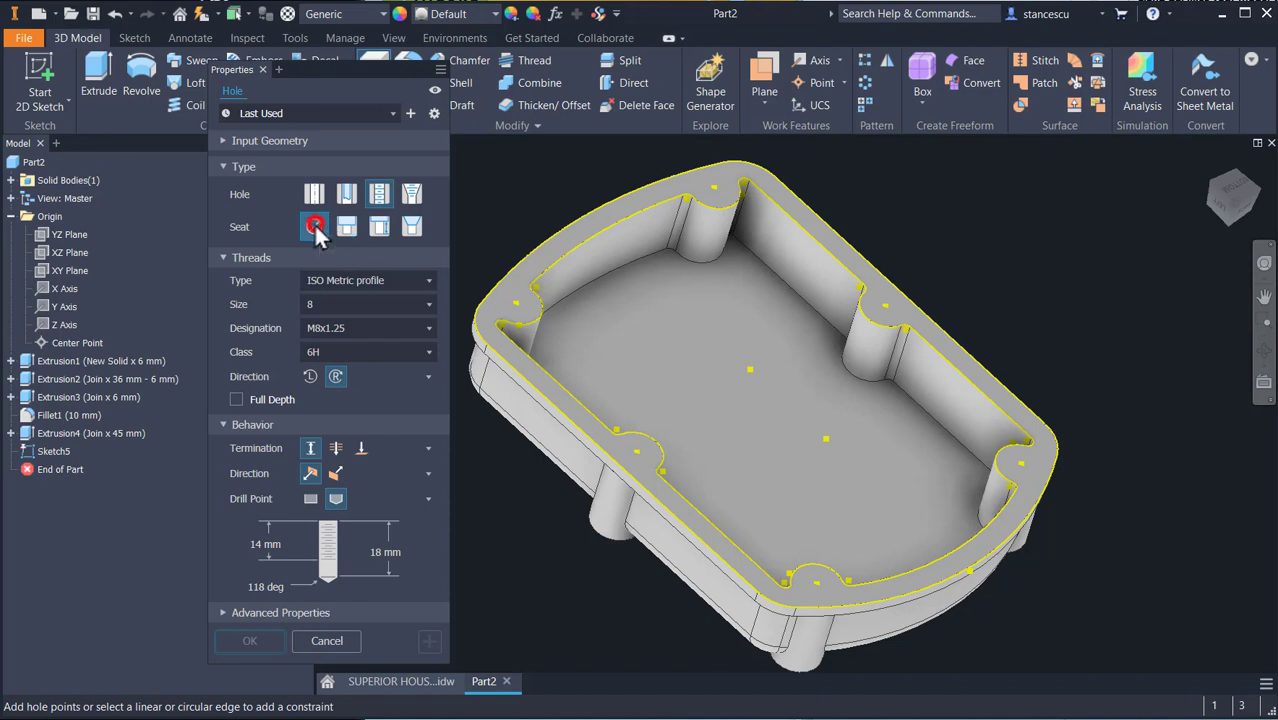
left_click(314, 194)
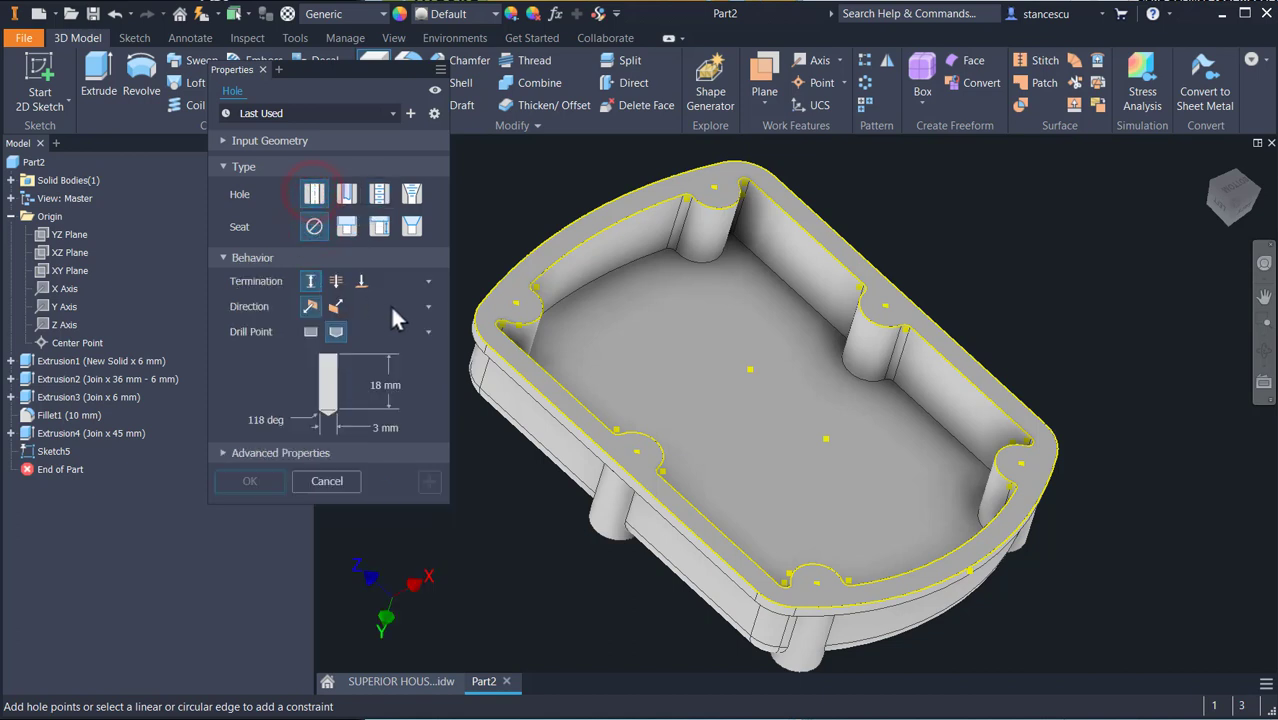
left_click(336, 281)
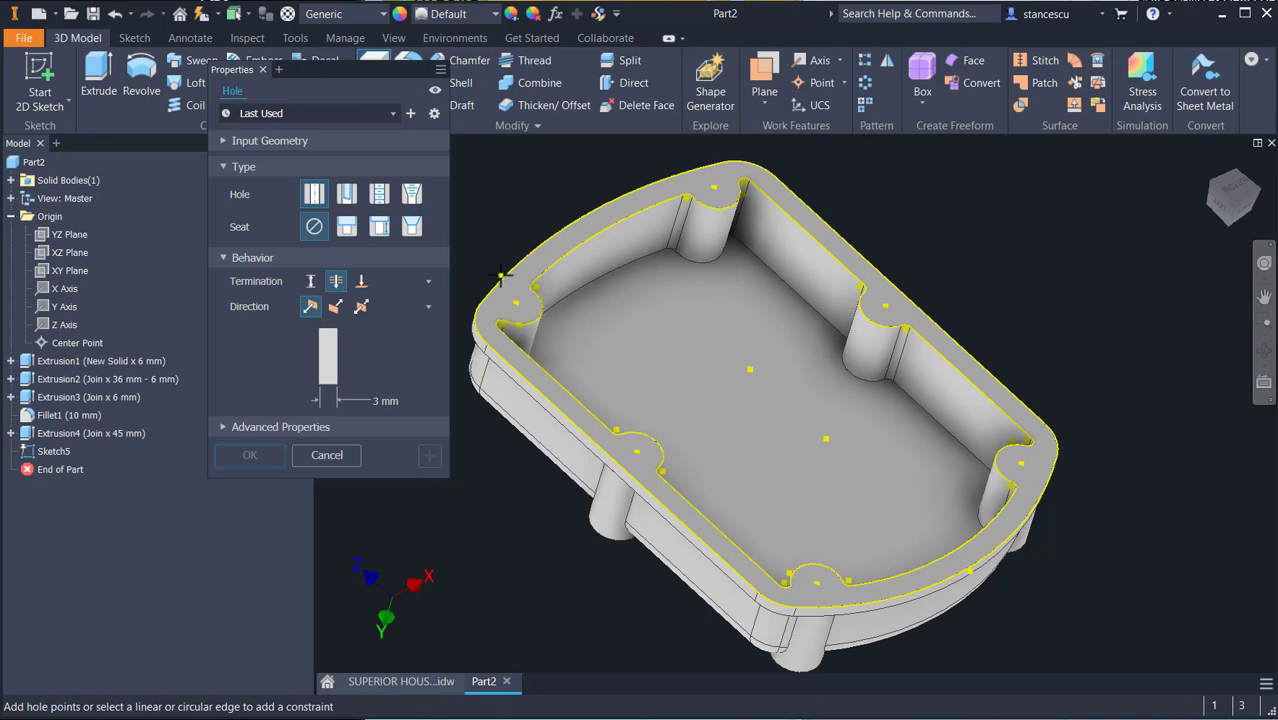
left_click(515, 302)
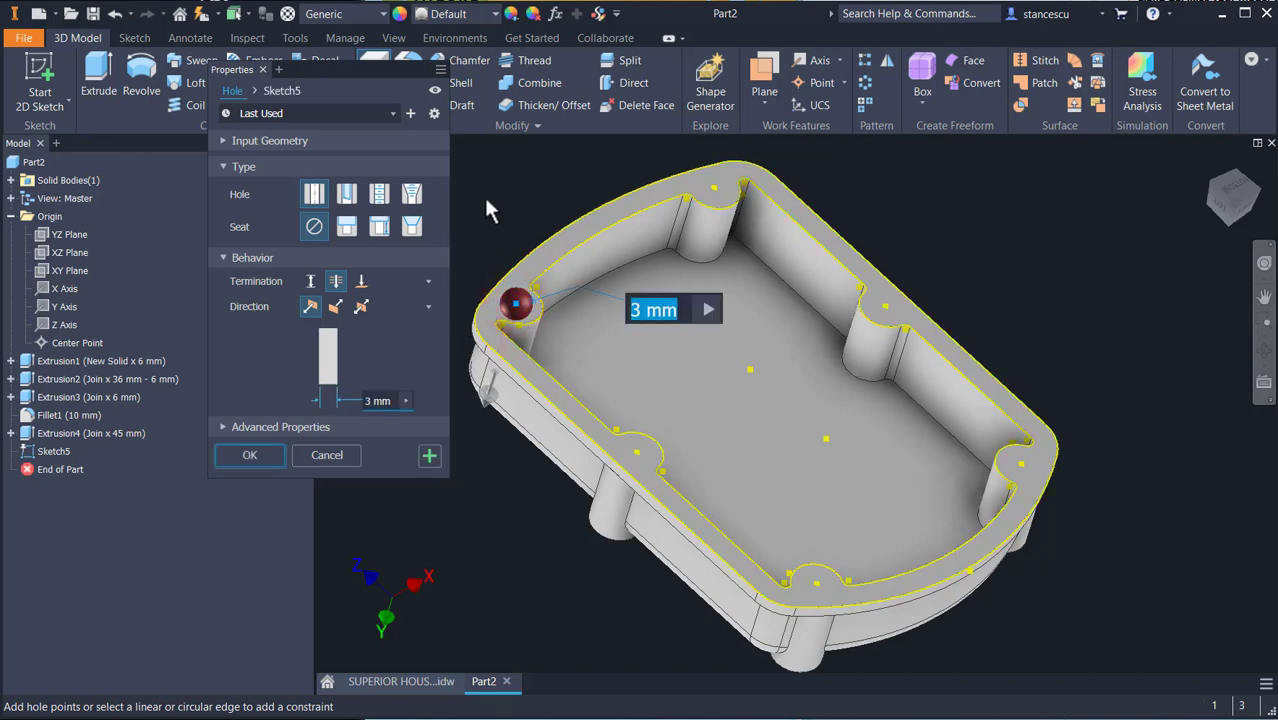
type("11")
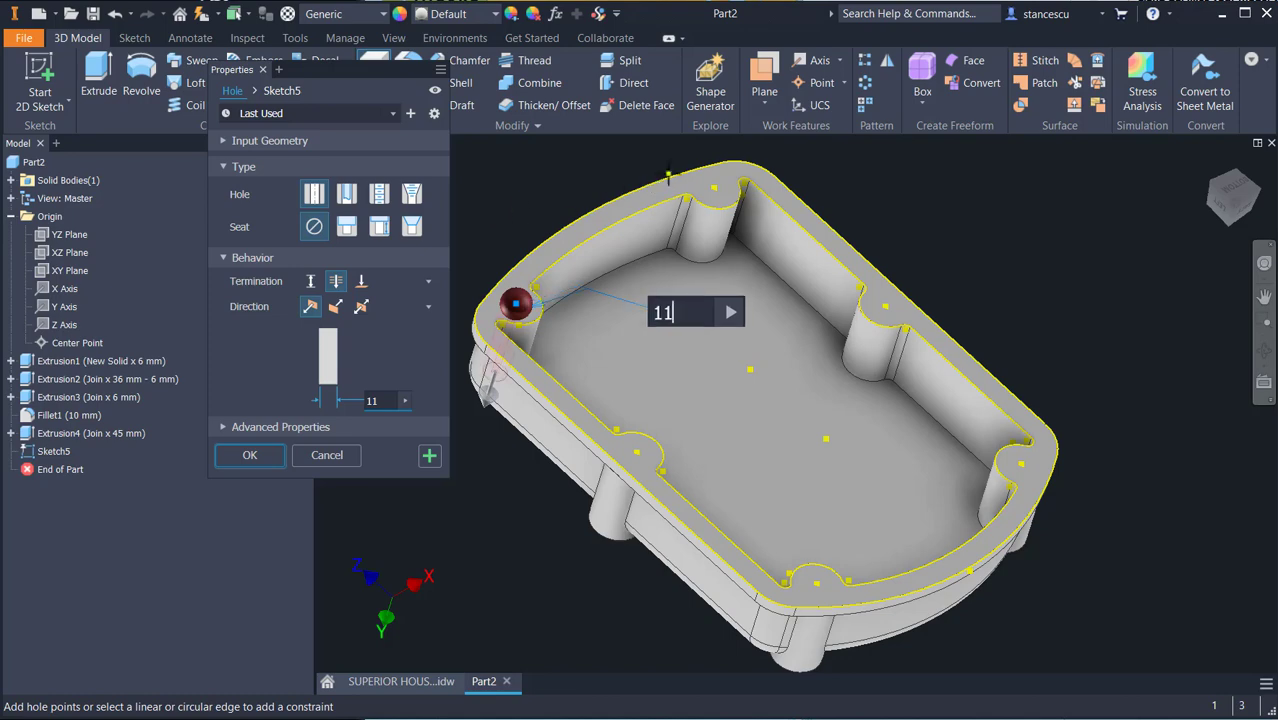
Add the other three corner boss centres to the hole feature, create the holes, and close the hole command.
left_click(713, 188)
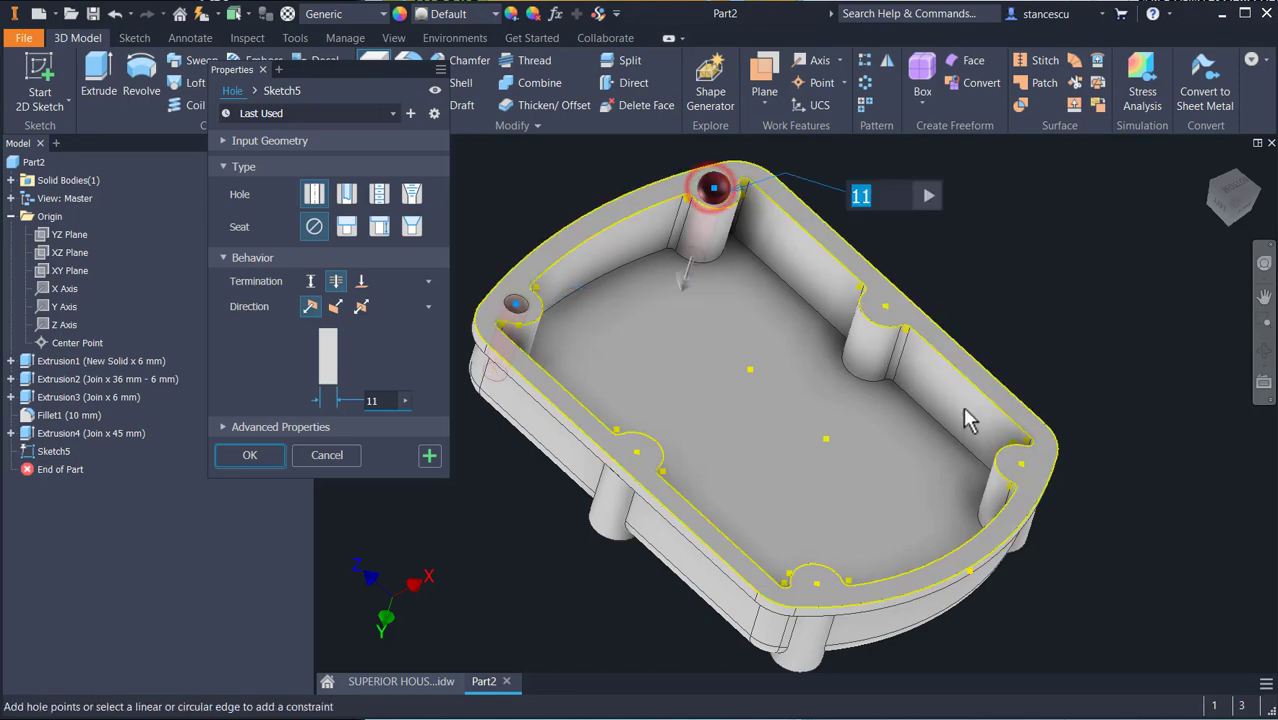
left_click(1021, 453)
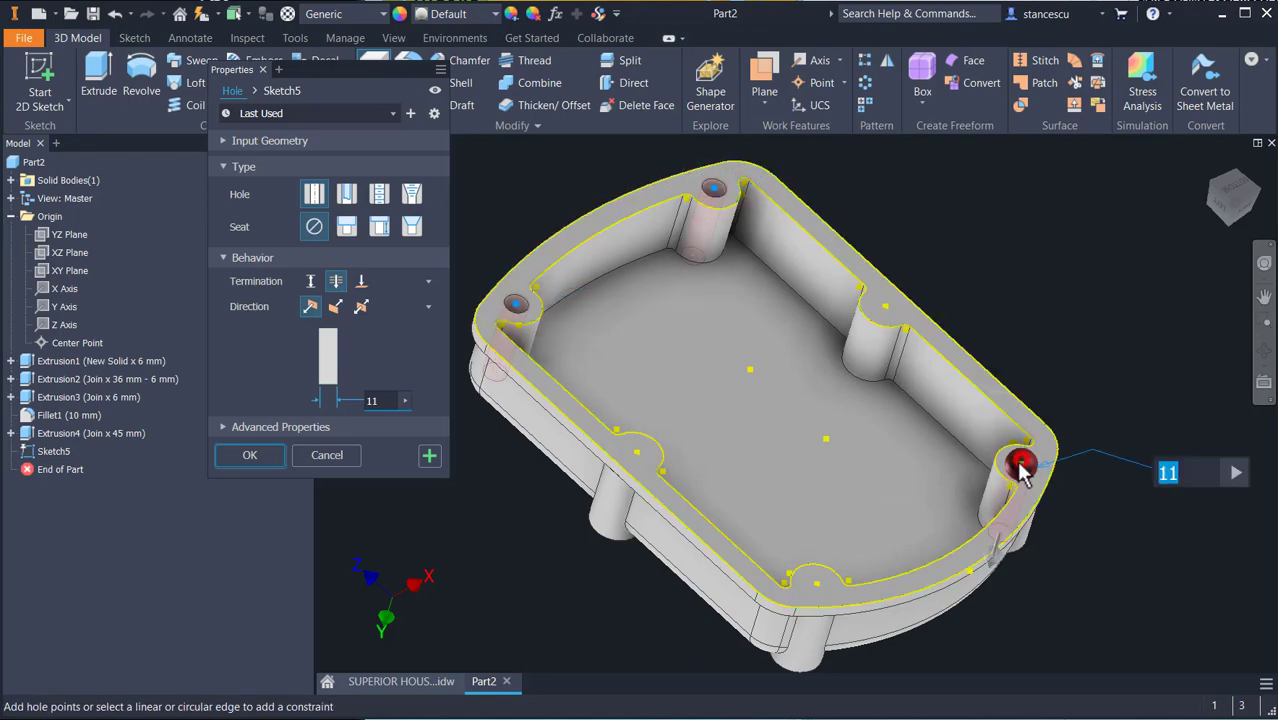
left_click(817, 585)
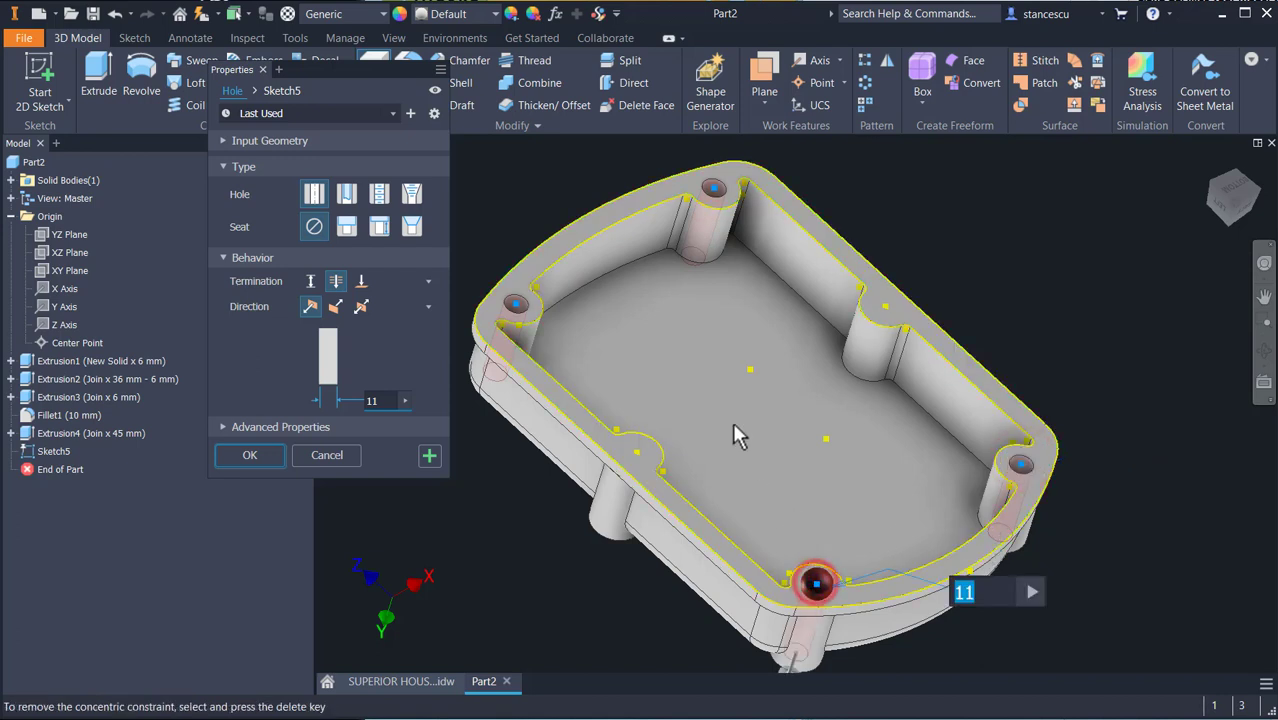
left_click(429, 457)
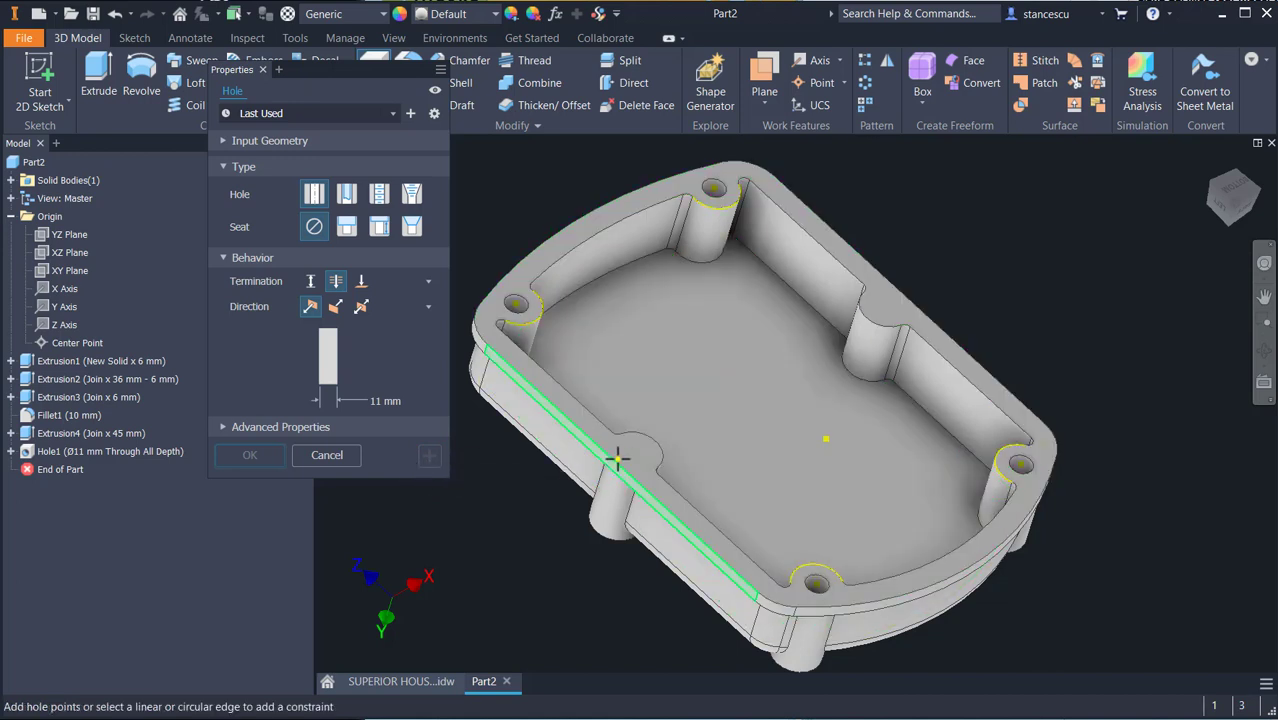
left_click(325, 455)
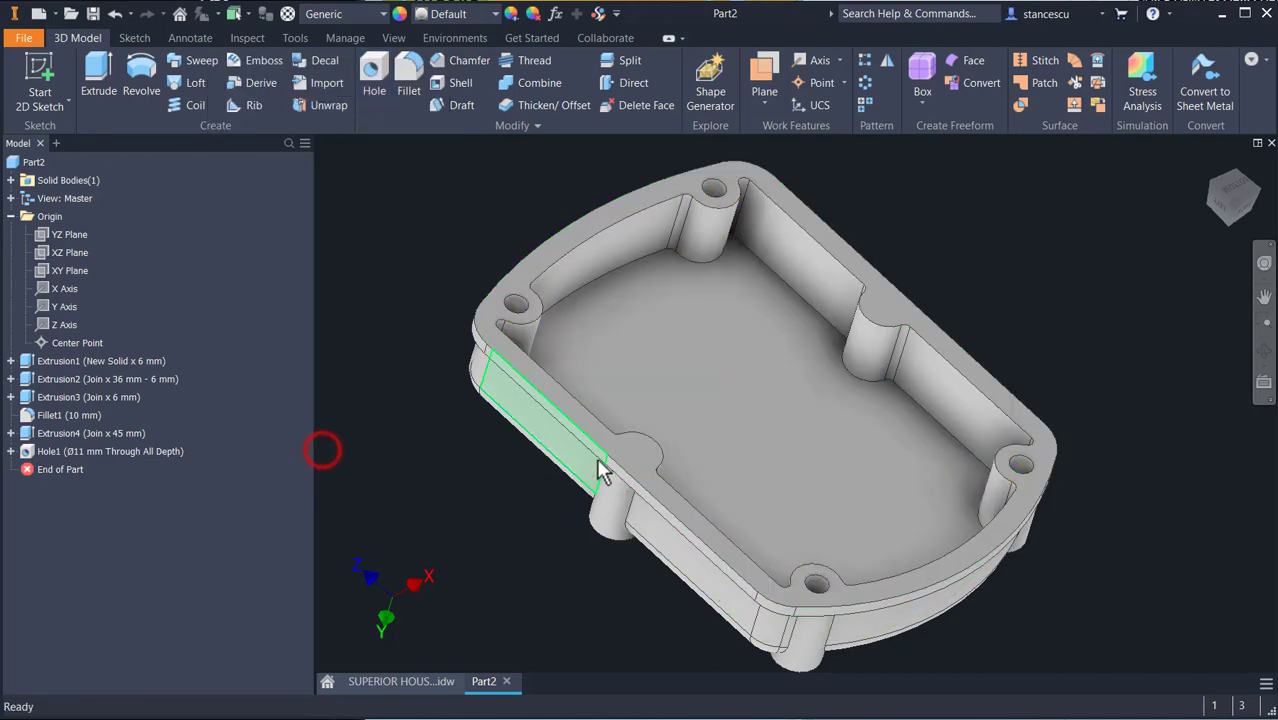
Create a sketch on the open-side flange face to project the boss centres, and finish it.
left_click(629, 446)
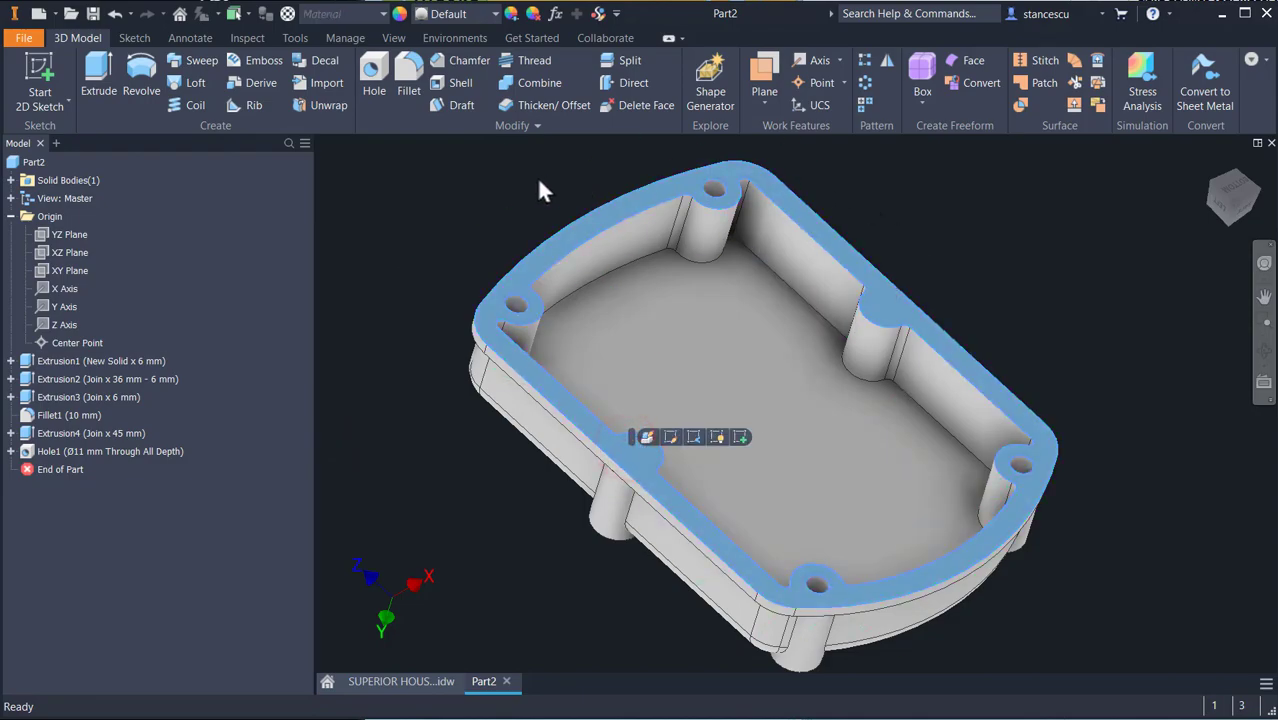
left_click(741, 437)
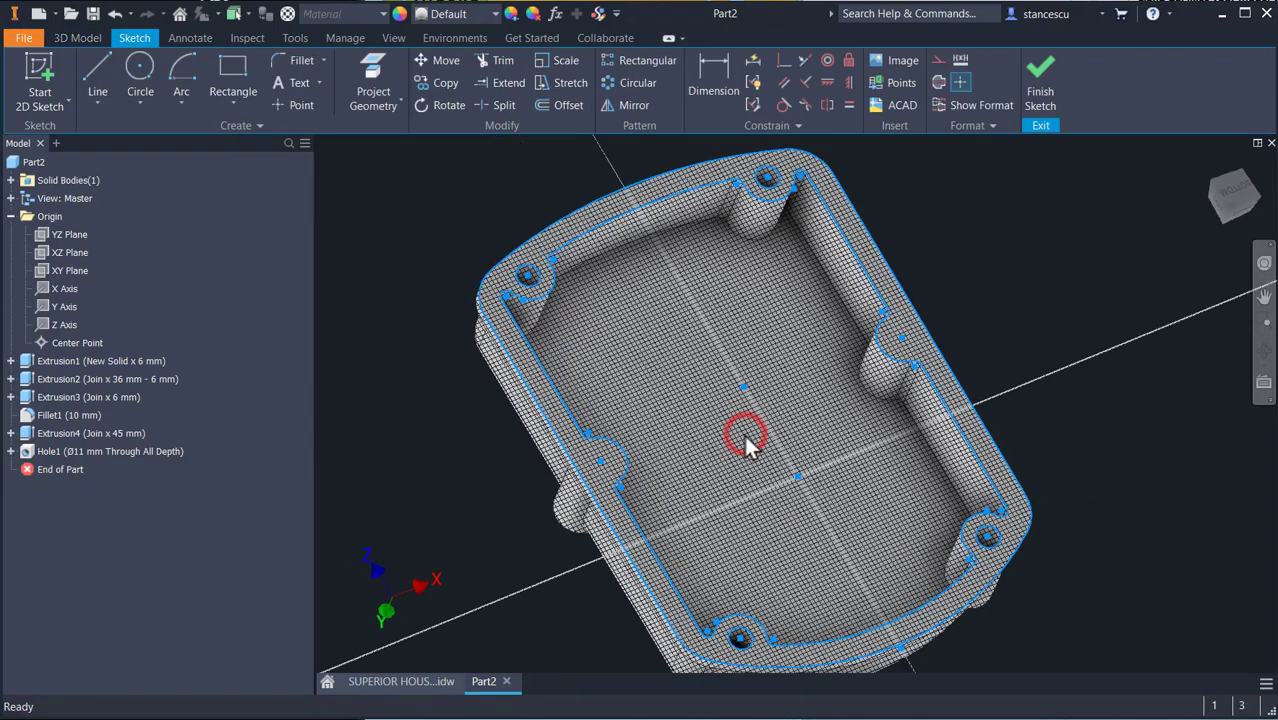
left_click(1040, 91)
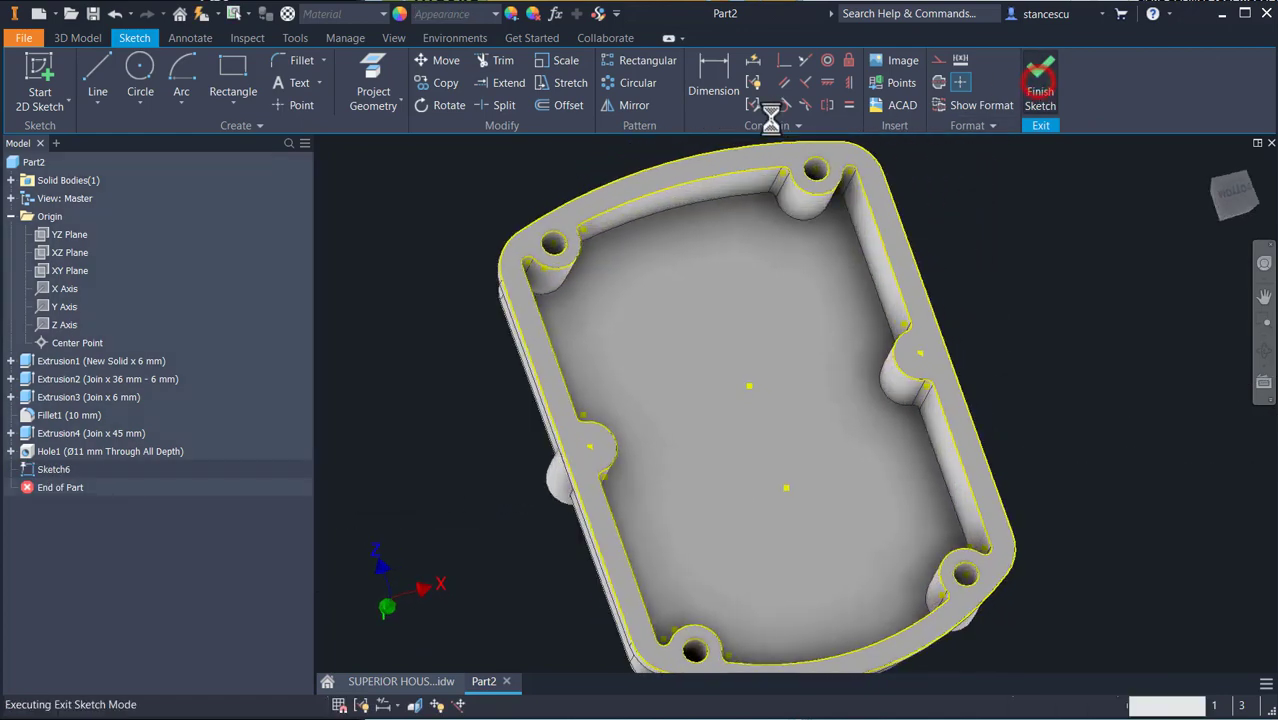
Set up a through-all counterbore hole at one middle side boss centre, with a 12 mm hole diameter and 14 mm counterbore diameter.
left_click(374, 78)
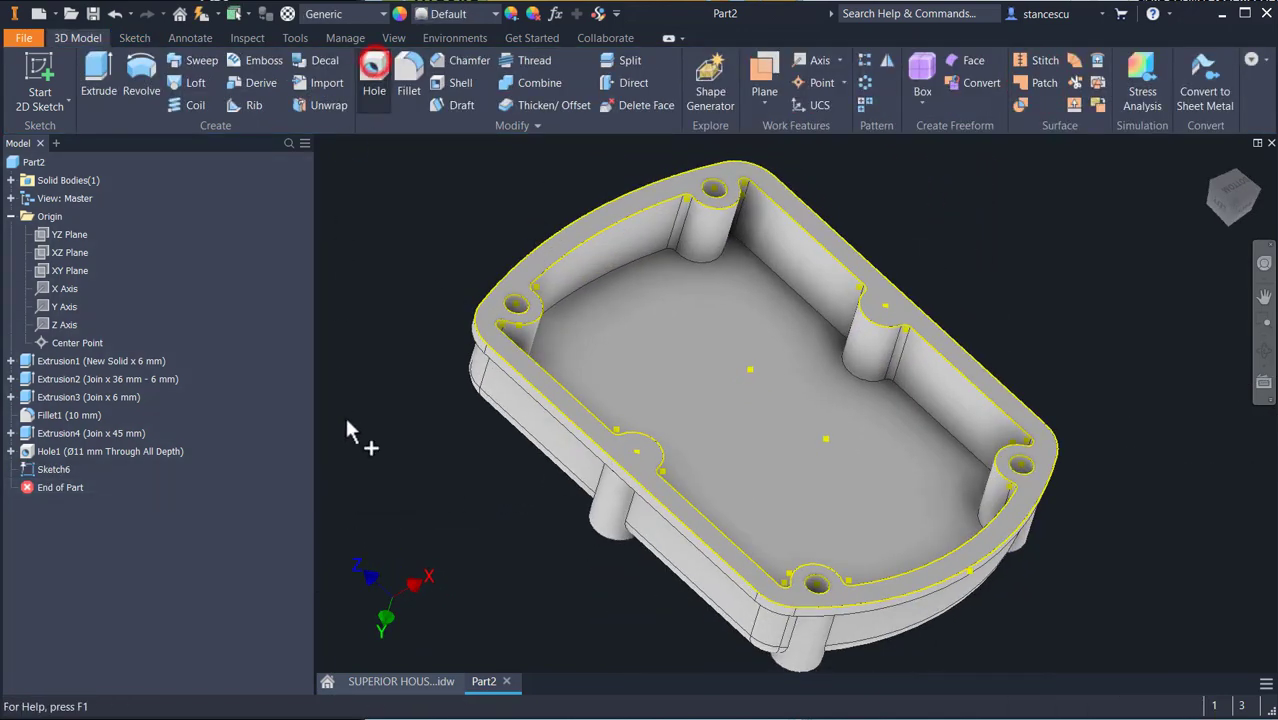
left_click(636, 452)
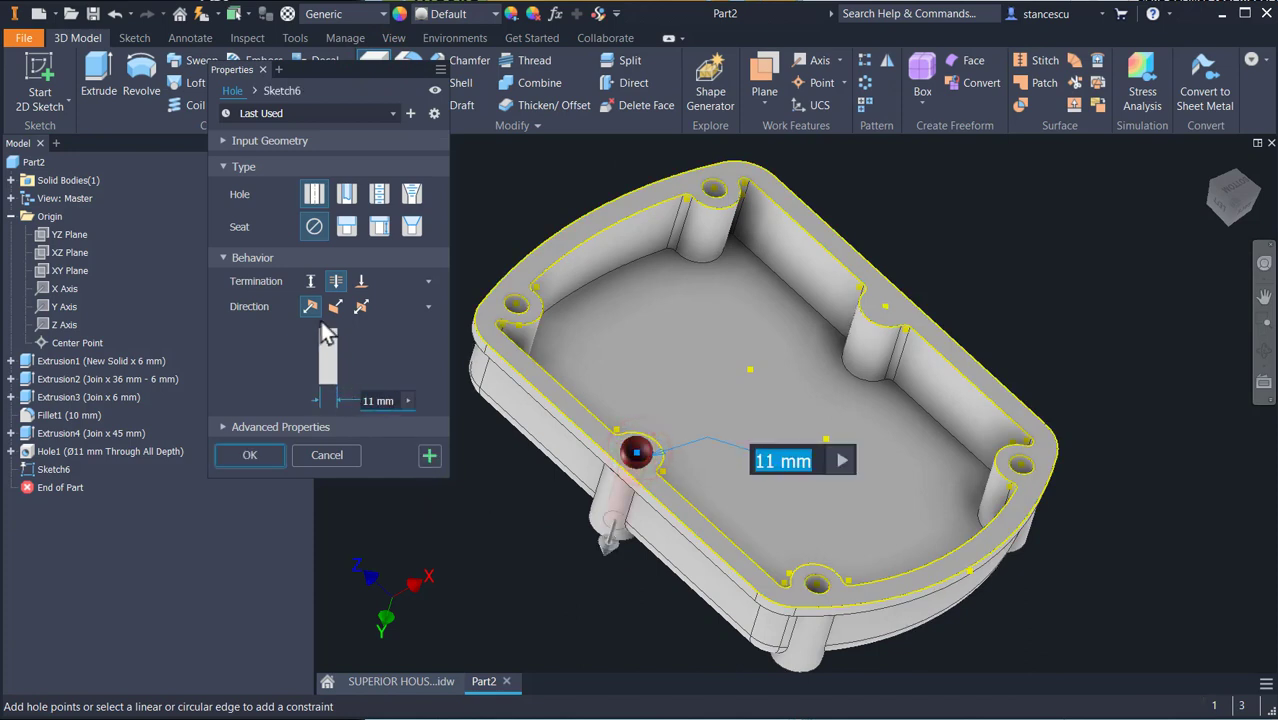
left_click(346, 227)
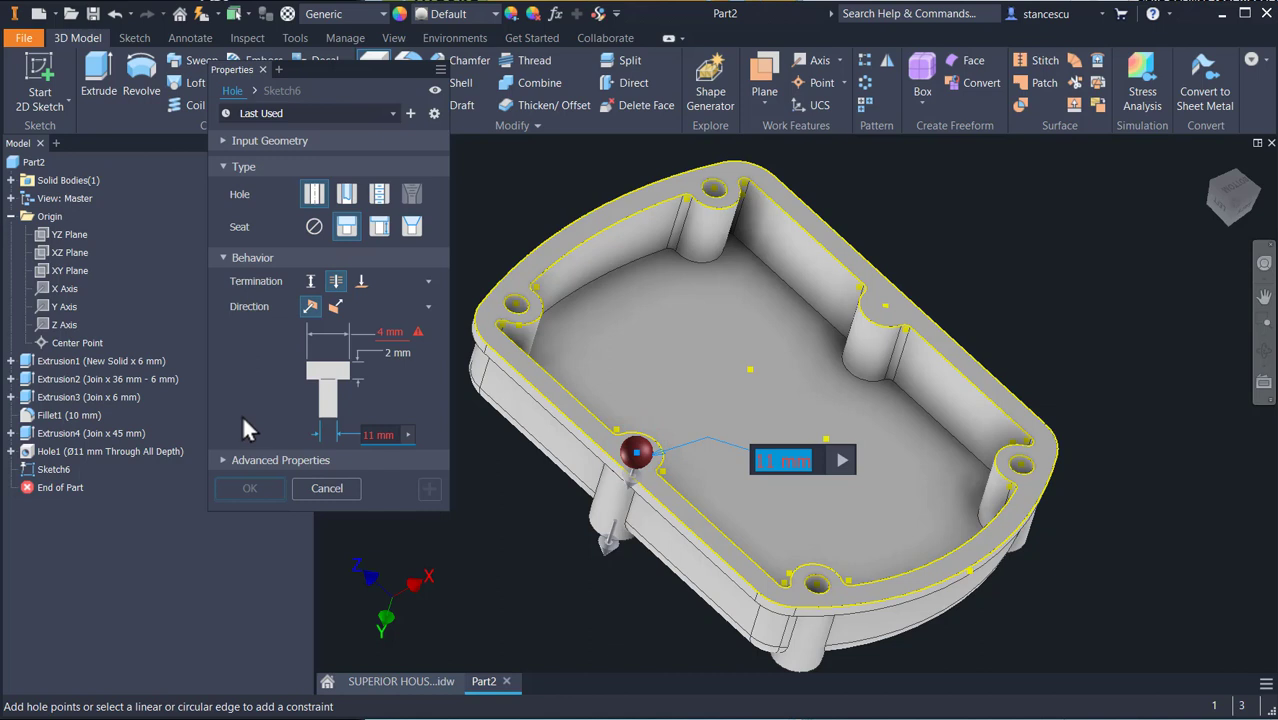
type("12")
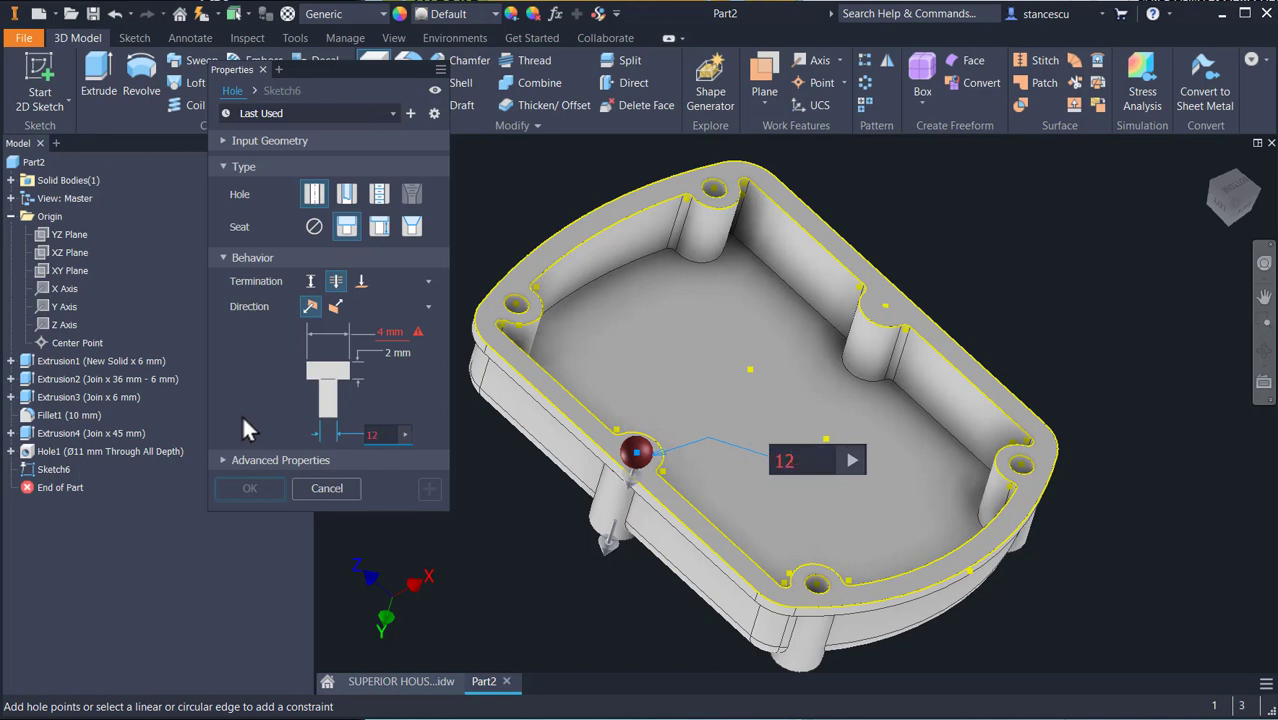
key("Tab")
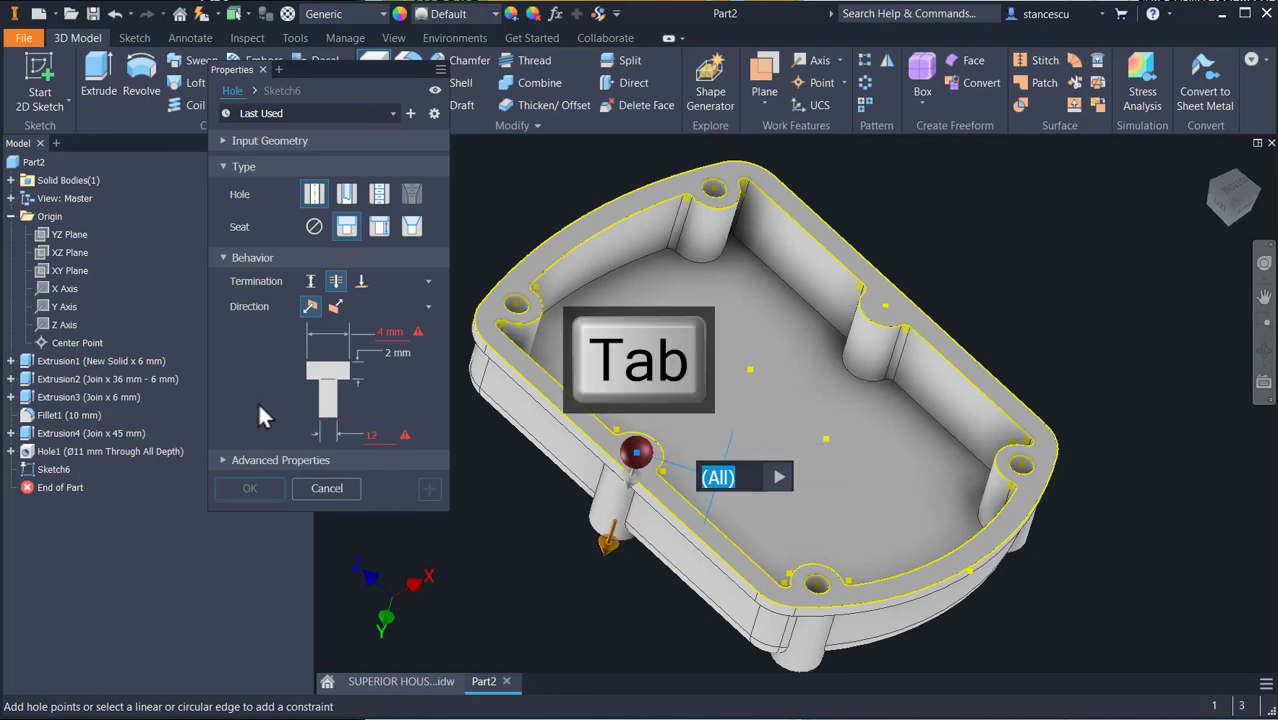
key("Tab")
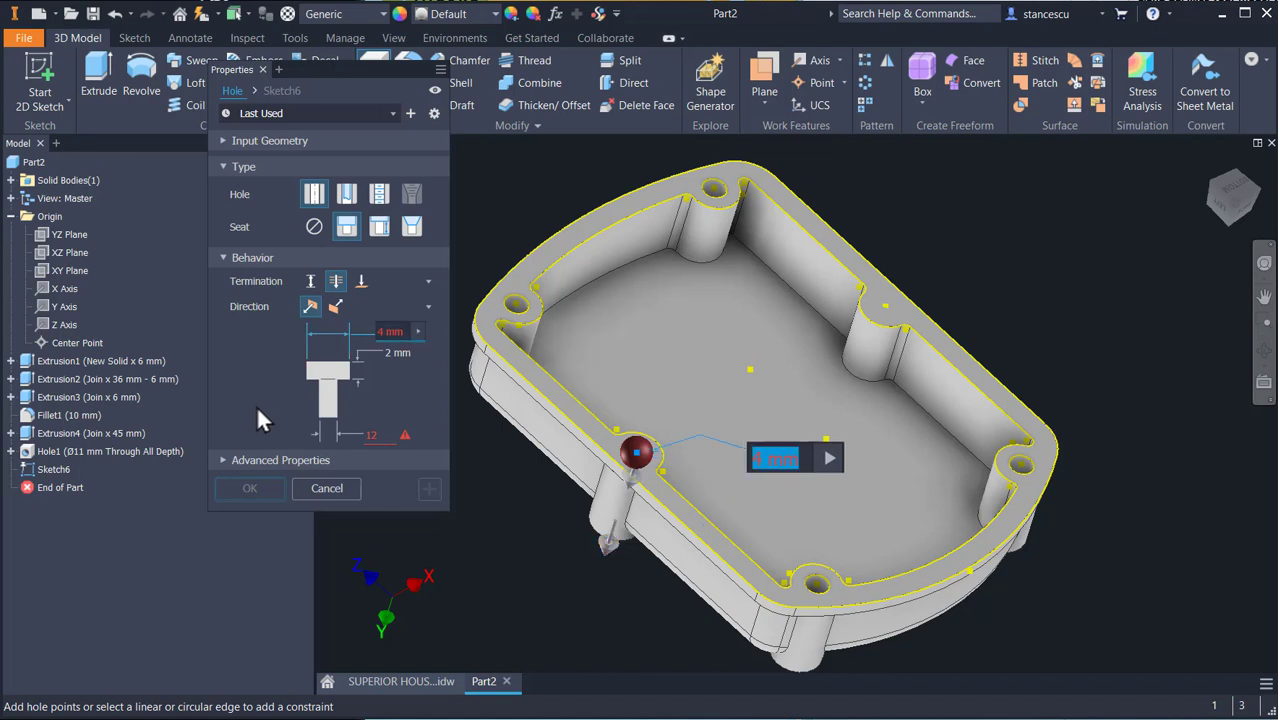
type("14")
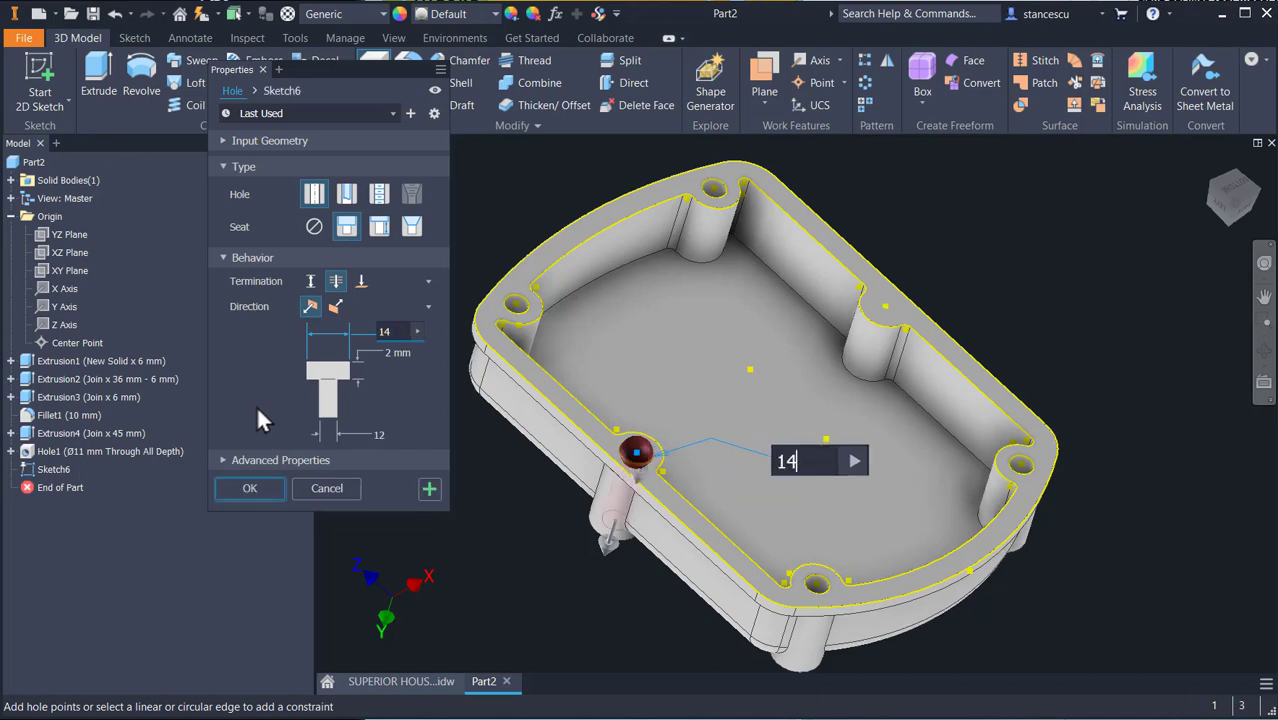
Set the counterbore depth to 35 mm, include the opposite middle boss, and create the counterbored through holes.
key("Tab")
type("35")
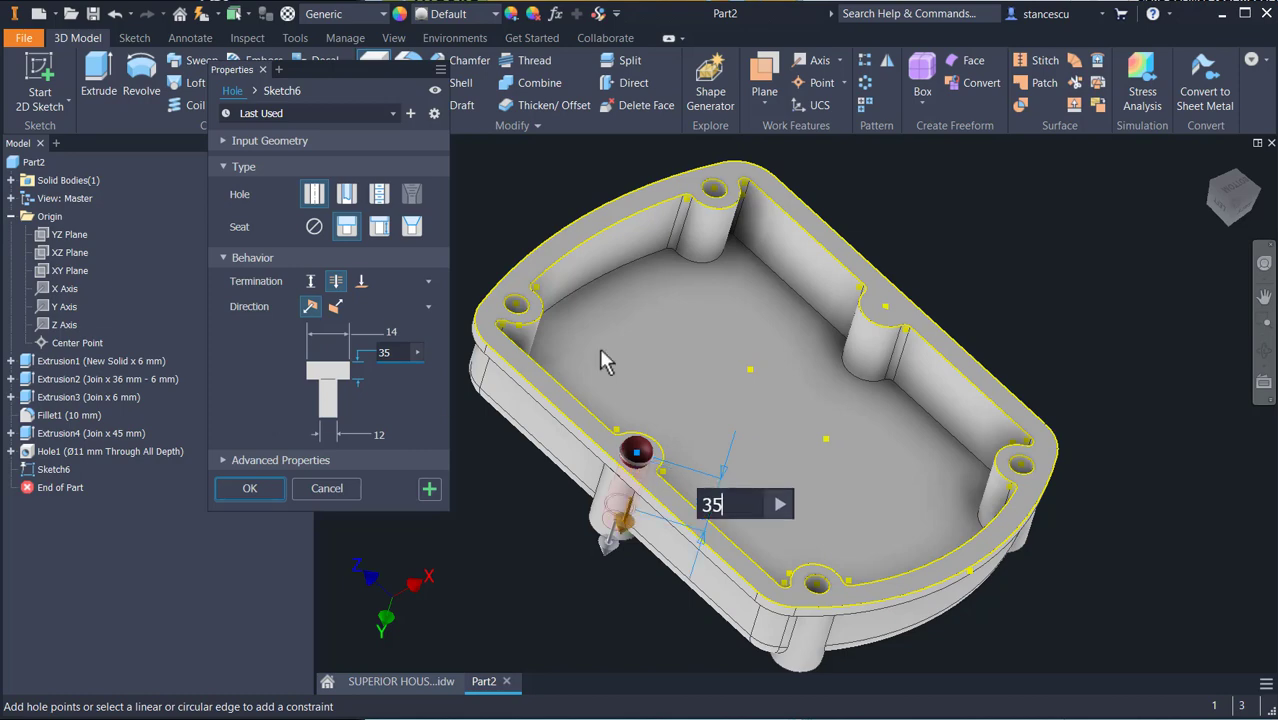
left_click(885, 308)
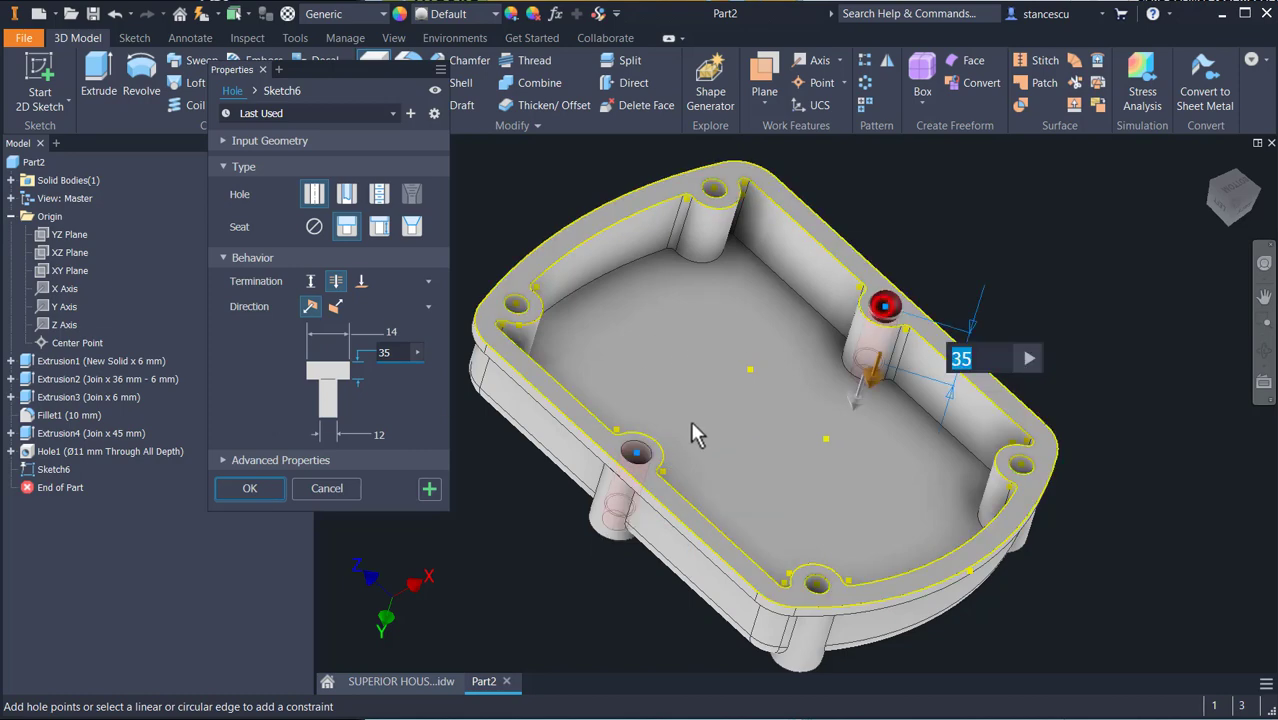
left_click(251, 488)
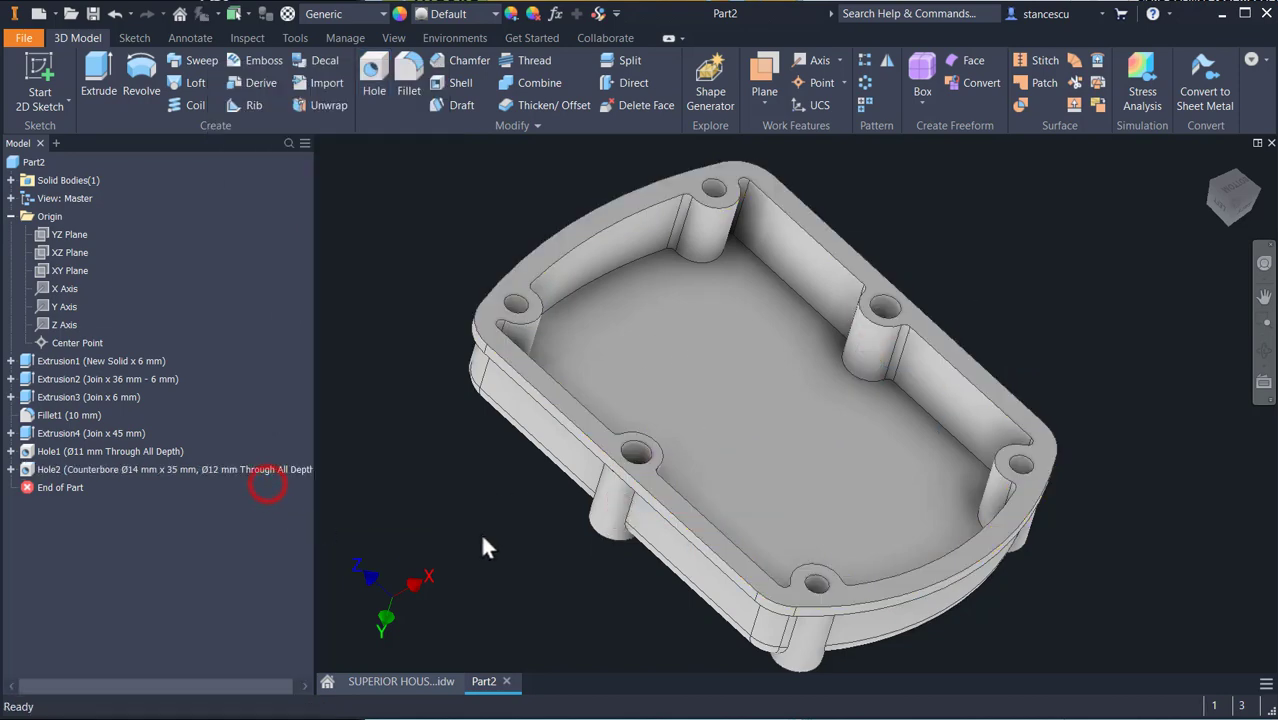
key("F6")
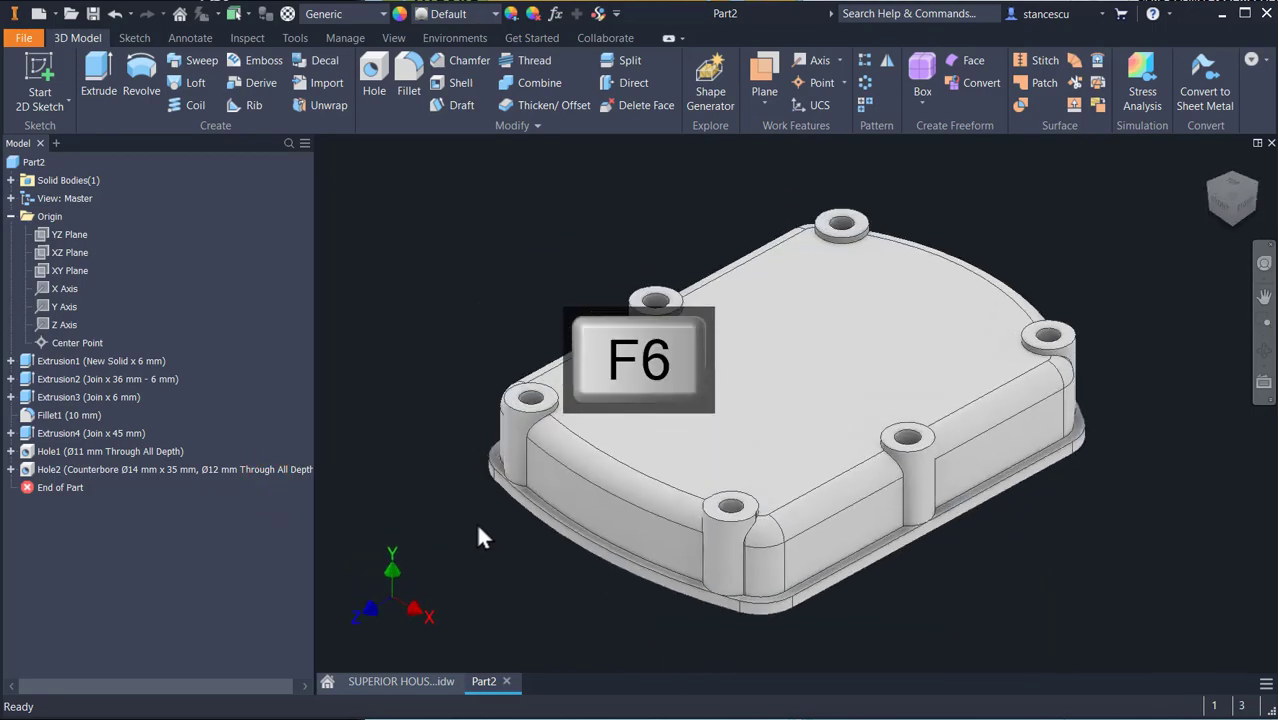
Switch to the SUPERIOR HOUSING.idw drawing and examine the raised bearing bosses in the isometric views.
left_click(428, 684)
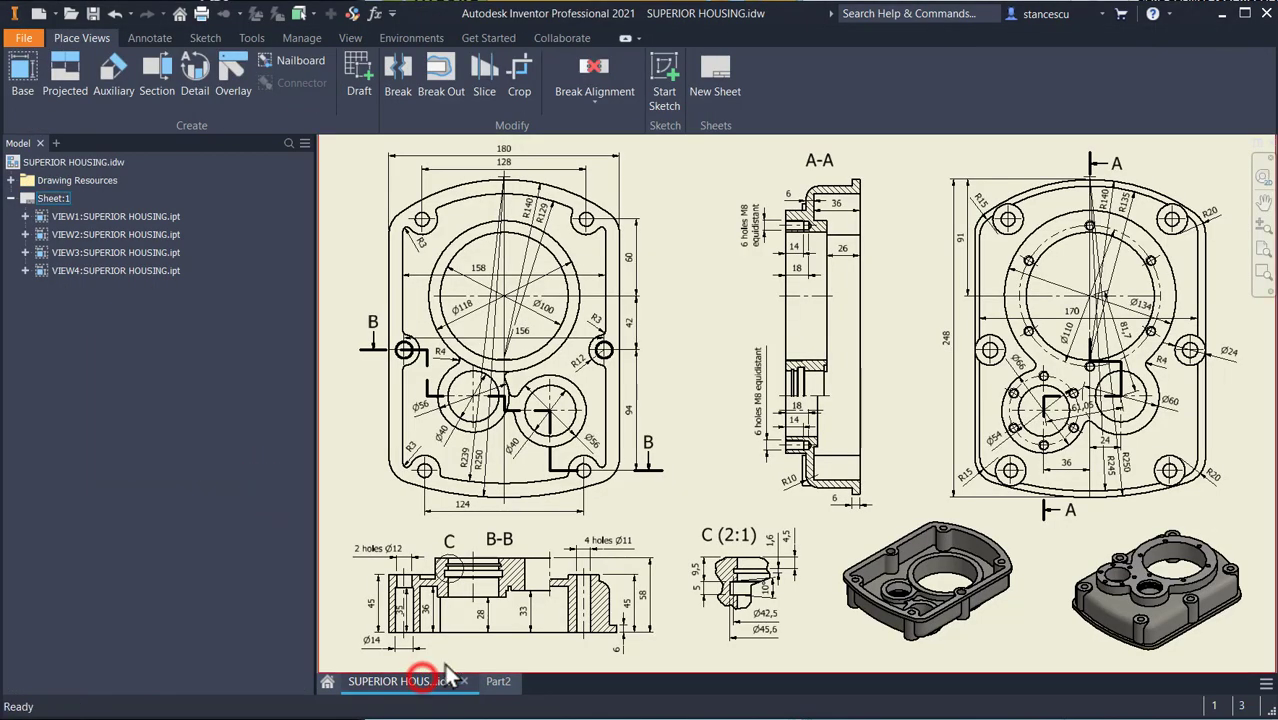
key("F2")
middle_click_drag(1079, 566, 966, 517)
scroll(1067, 482, "down", 3)
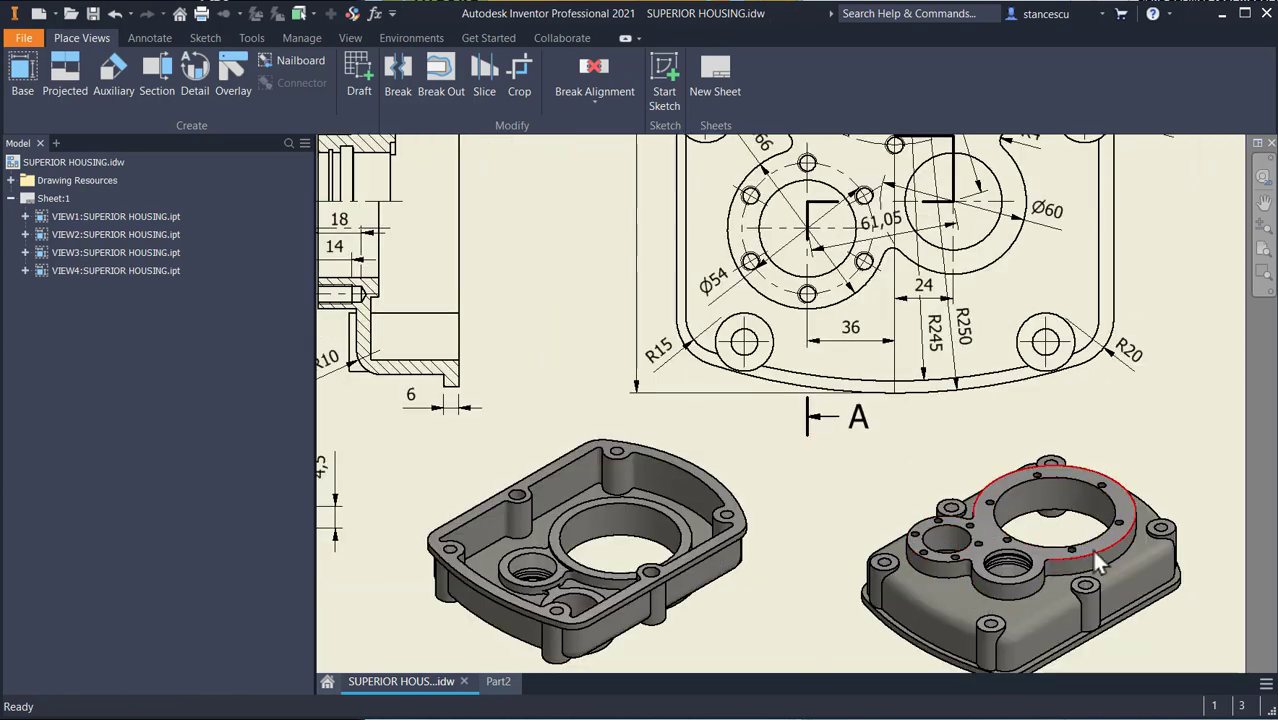
left_click(1040, 478)
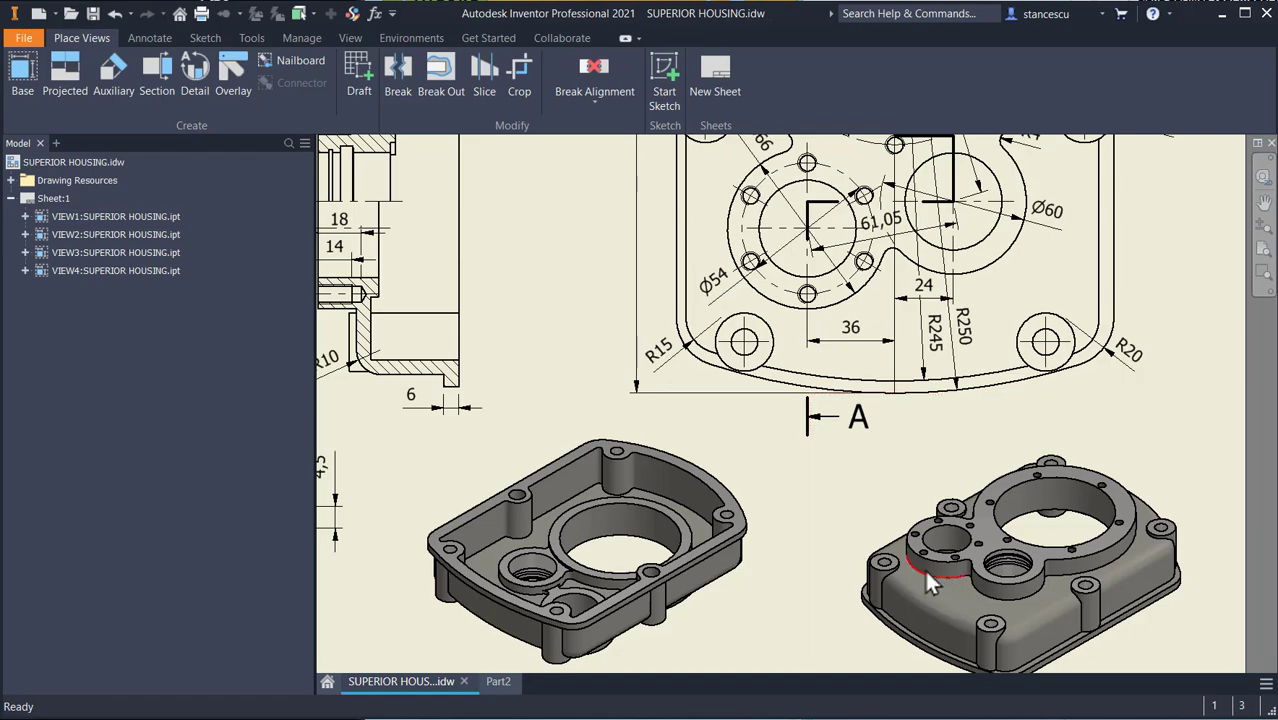
scroll(924, 567, "up", 3)
middle_click_drag(924, 568, 1006, 623)
Examine the bearing bosses' diameters, centre distances and heights in the outer view and section B-B of the drawing.
middle_click_drag(811, 537, 1110, 505)
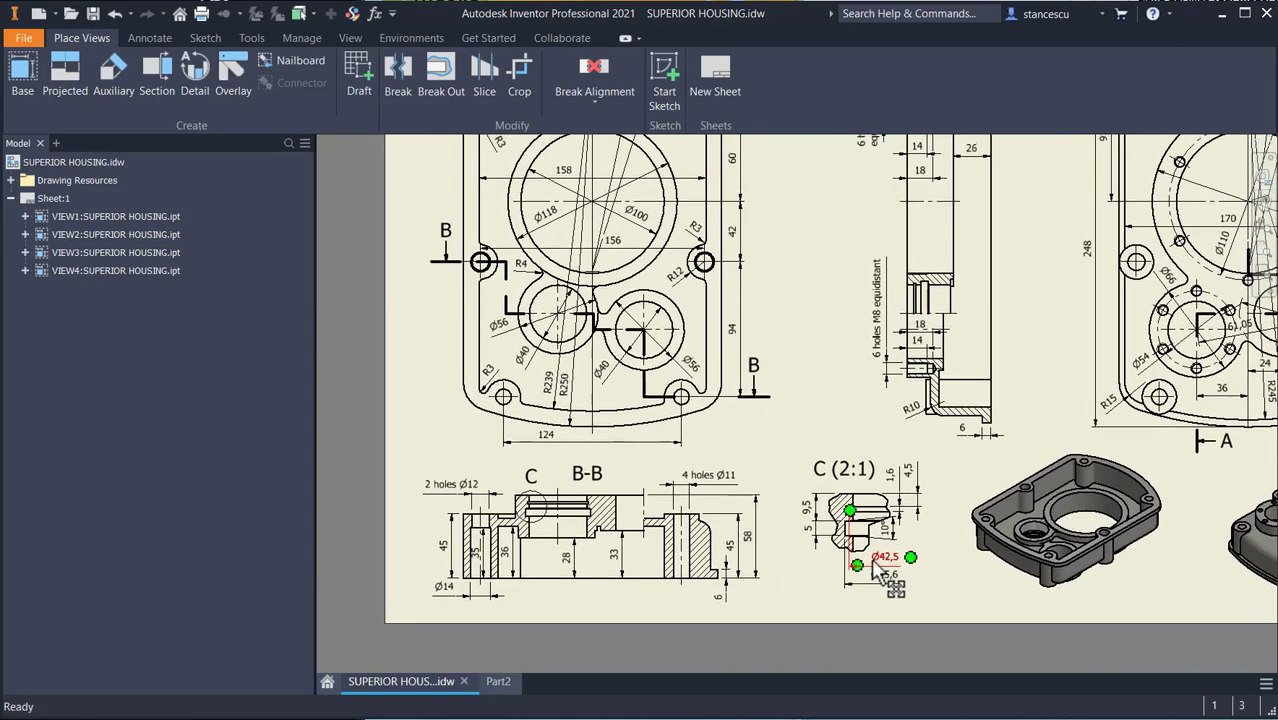
scroll(742, 566, "down", 3)
scroll(790, 537, "up", 3)
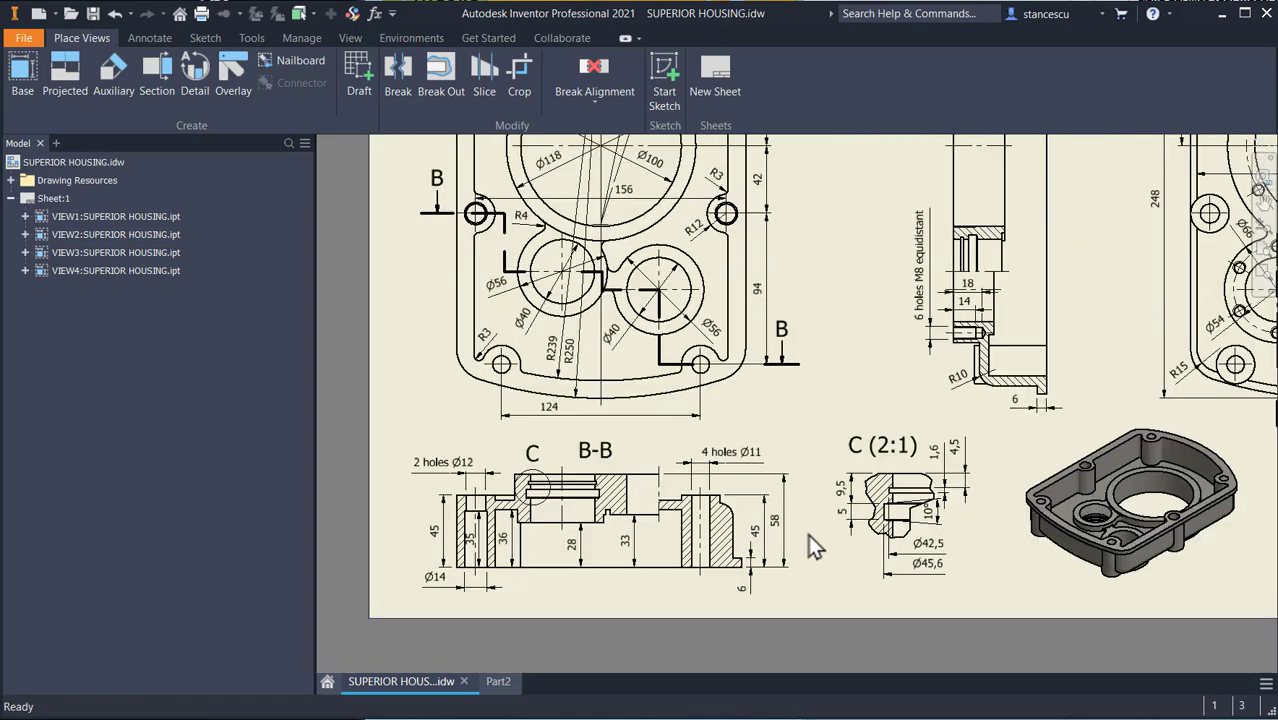
mouse_move(815, 527)
middle_mouse_down()
mouse_move(832, 637)
mouse_move(842, 633)
middle_mouse_up()
middle_click_drag(858, 497, 530, 522)
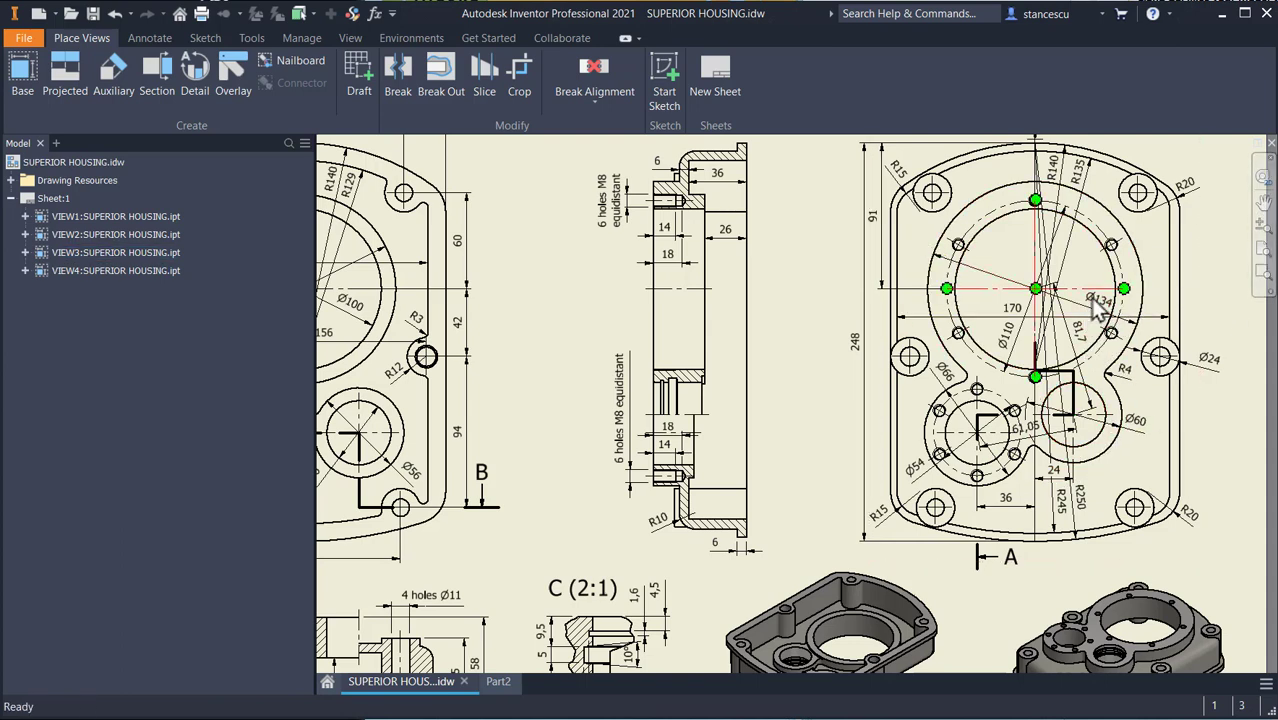
scroll(1097, 310, "up", 3)
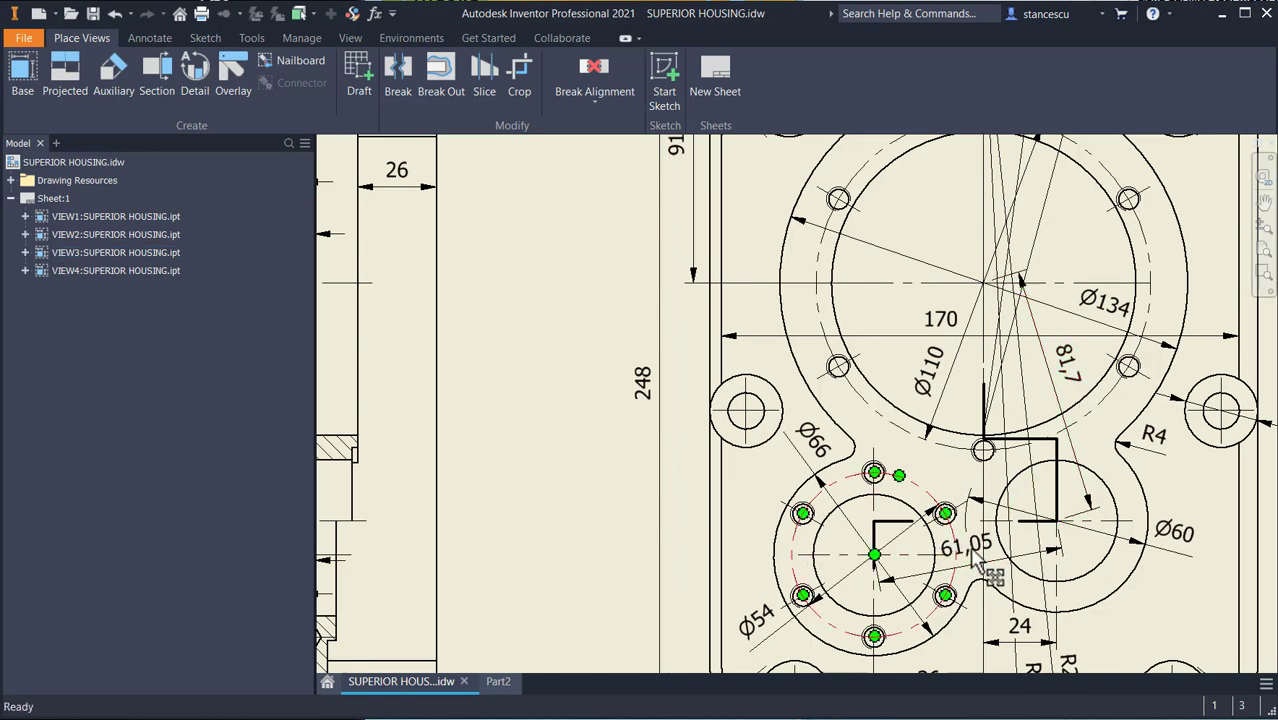
middle_click_drag(980, 526, 956, 364)
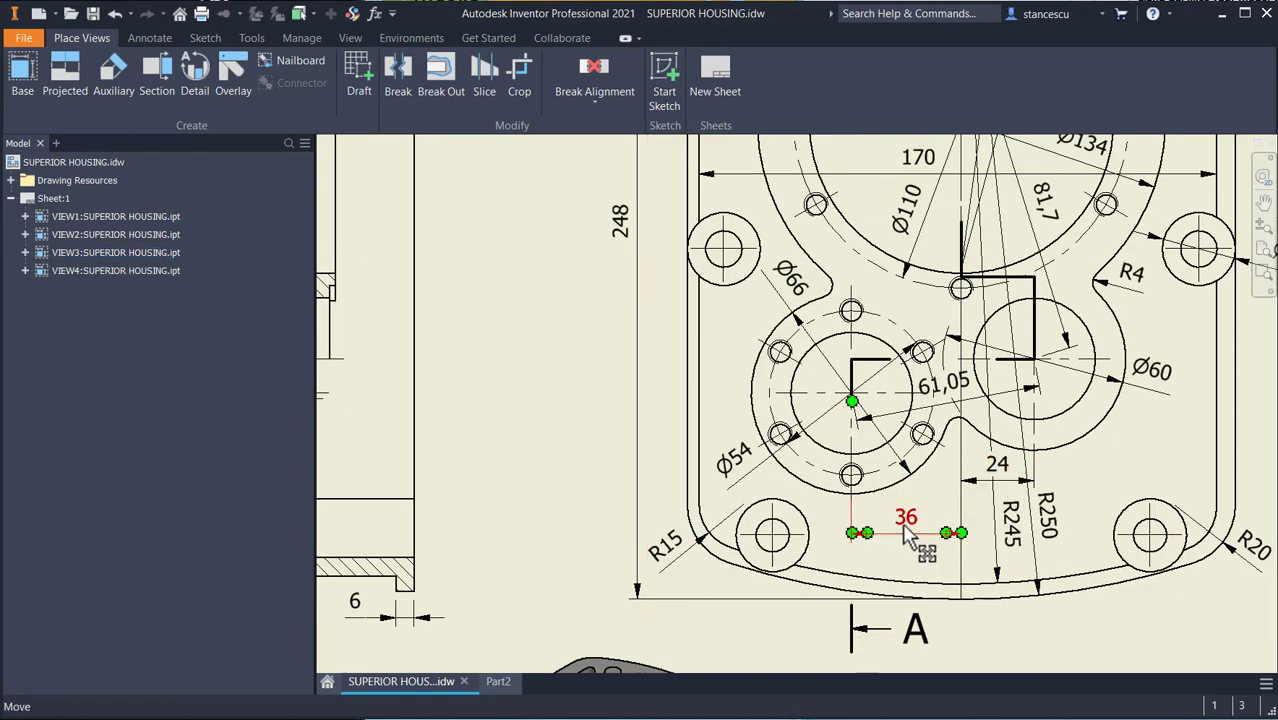
scroll(541, 488, "up", 3)
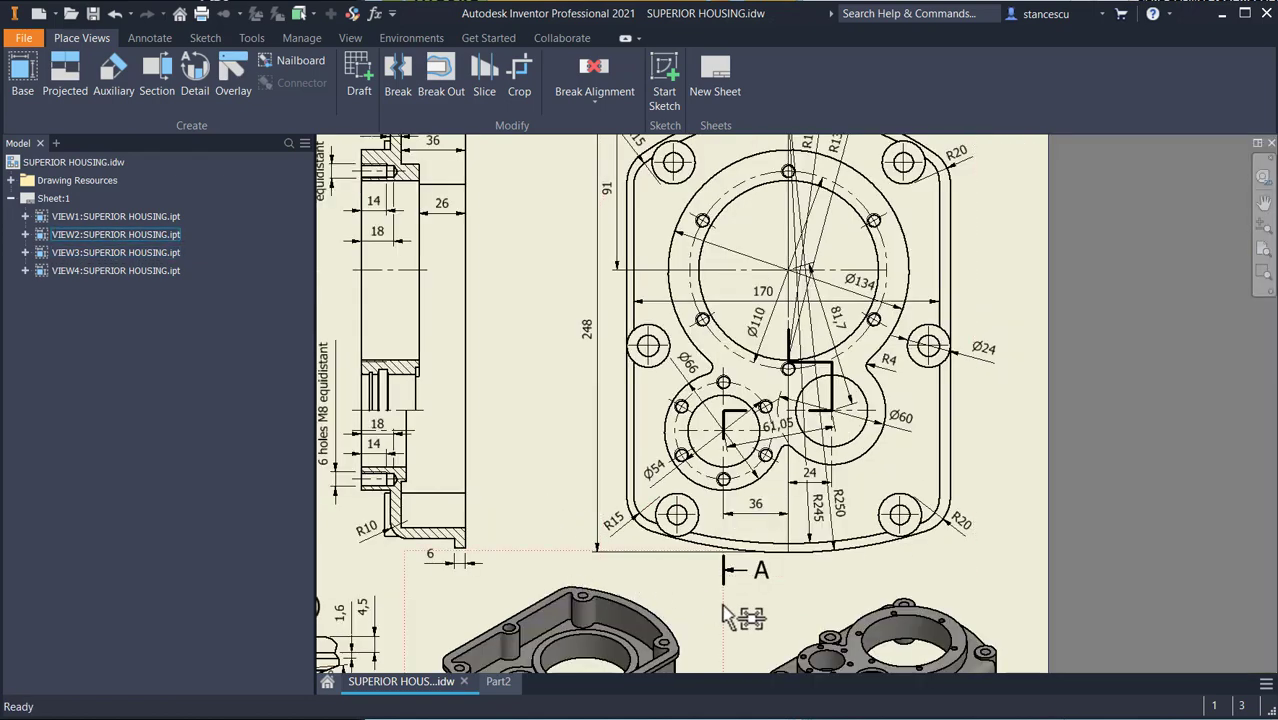
mouse_move(592, 497)
middle_mouse_down()
mouse_move(742, 492)
mouse_move(802, 318)
mouse_move(894, 296)
middle_mouse_up()
middle_click_drag(635, 500, 814, 497)
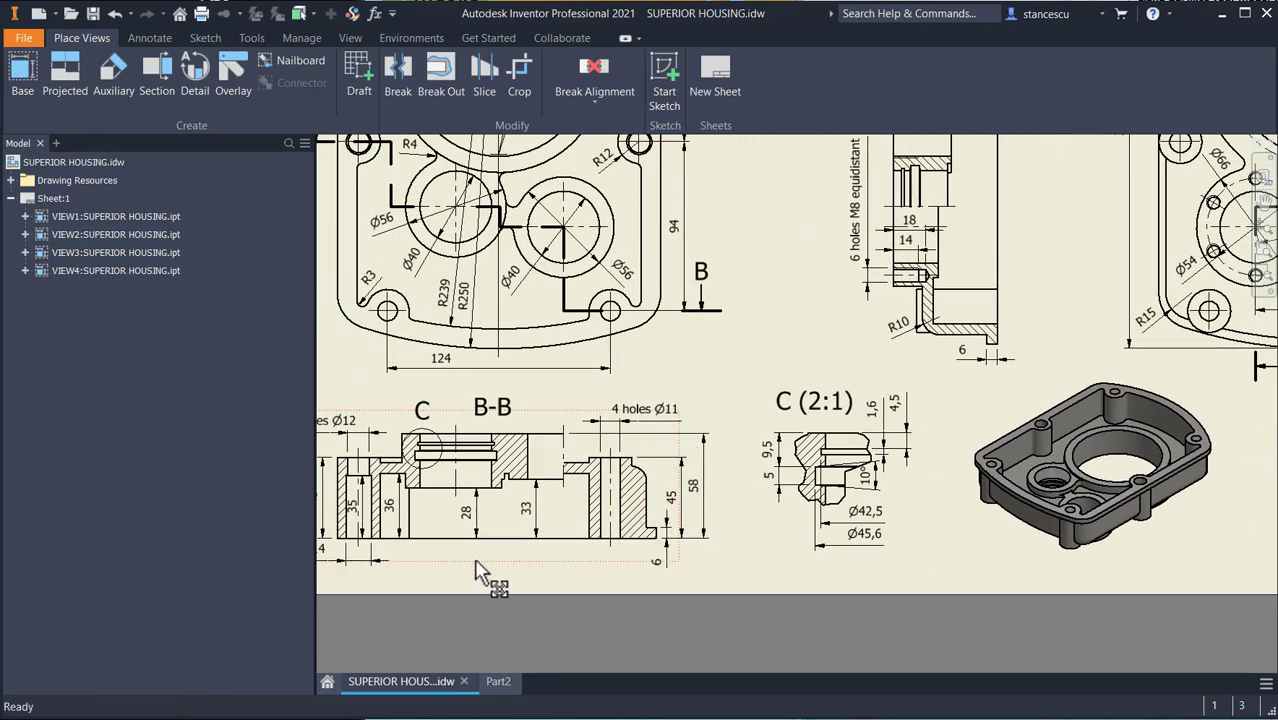
Return to Part2, create a work plane offset 58 mm from the XZ plane, and start a sketch on it.
left_click(489, 680)
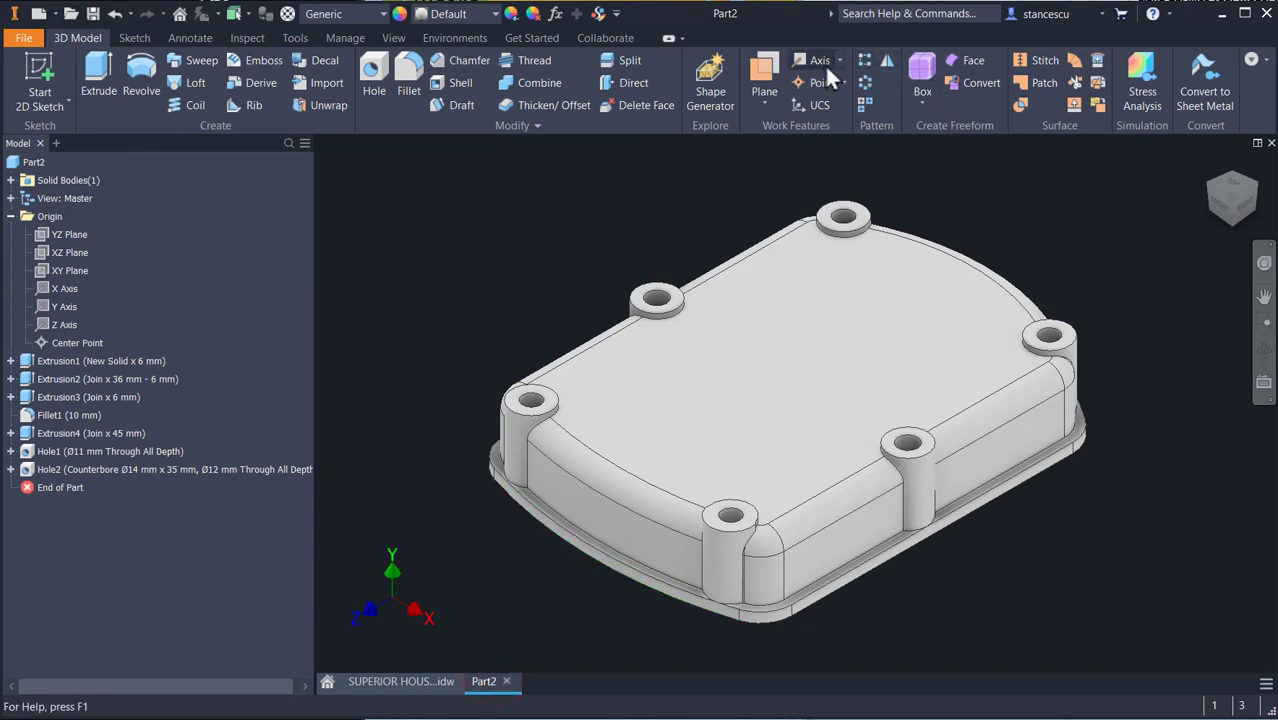
left_click(764, 72)
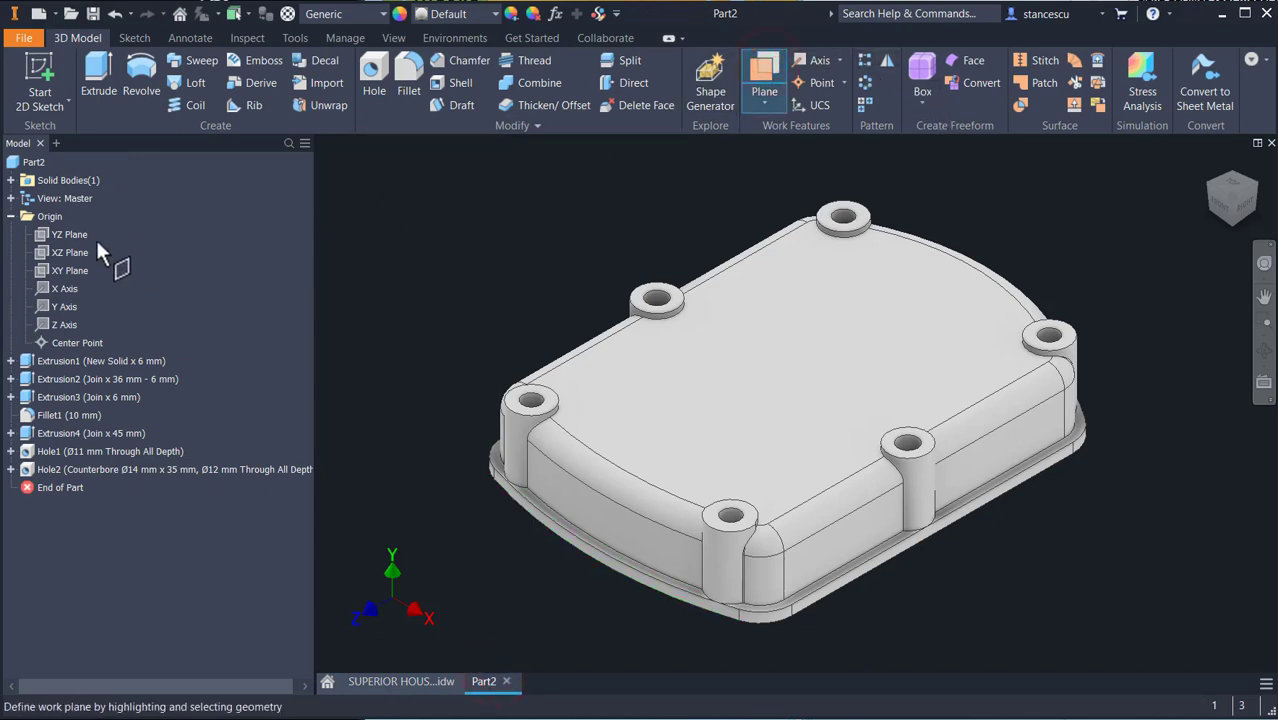
left_click(69, 252)
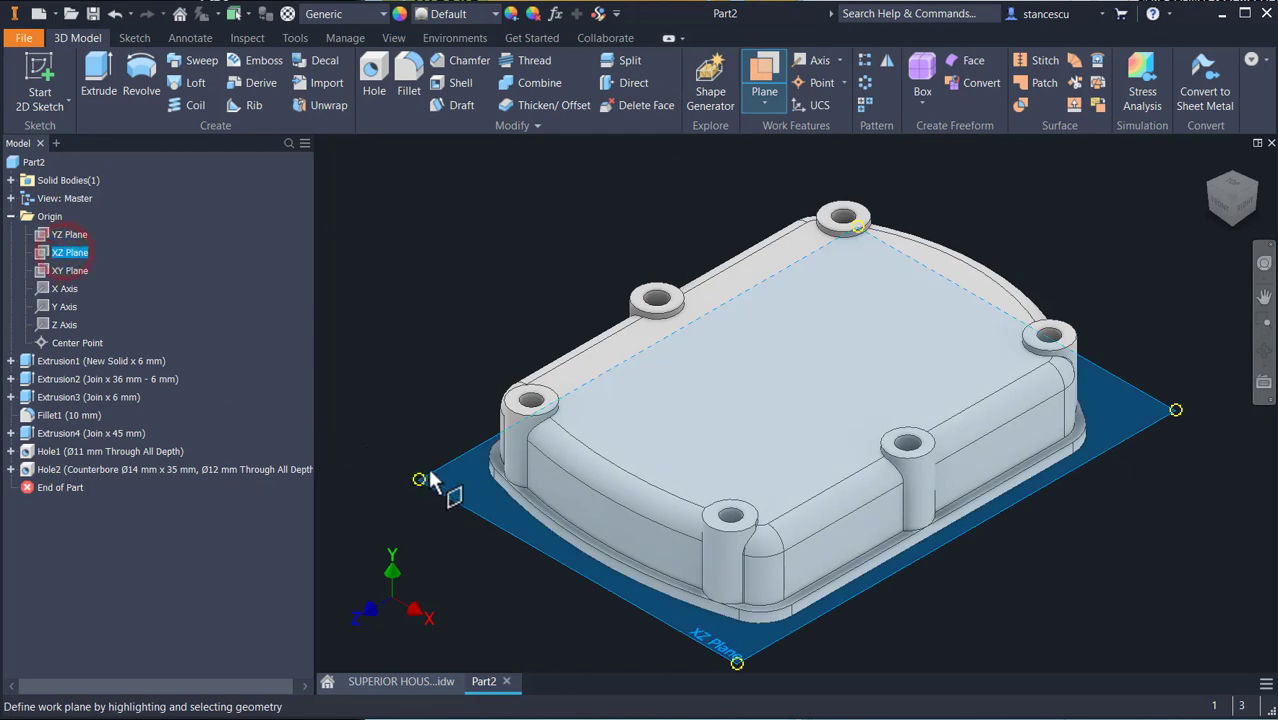
left_click_drag(452, 466, 459, 357)
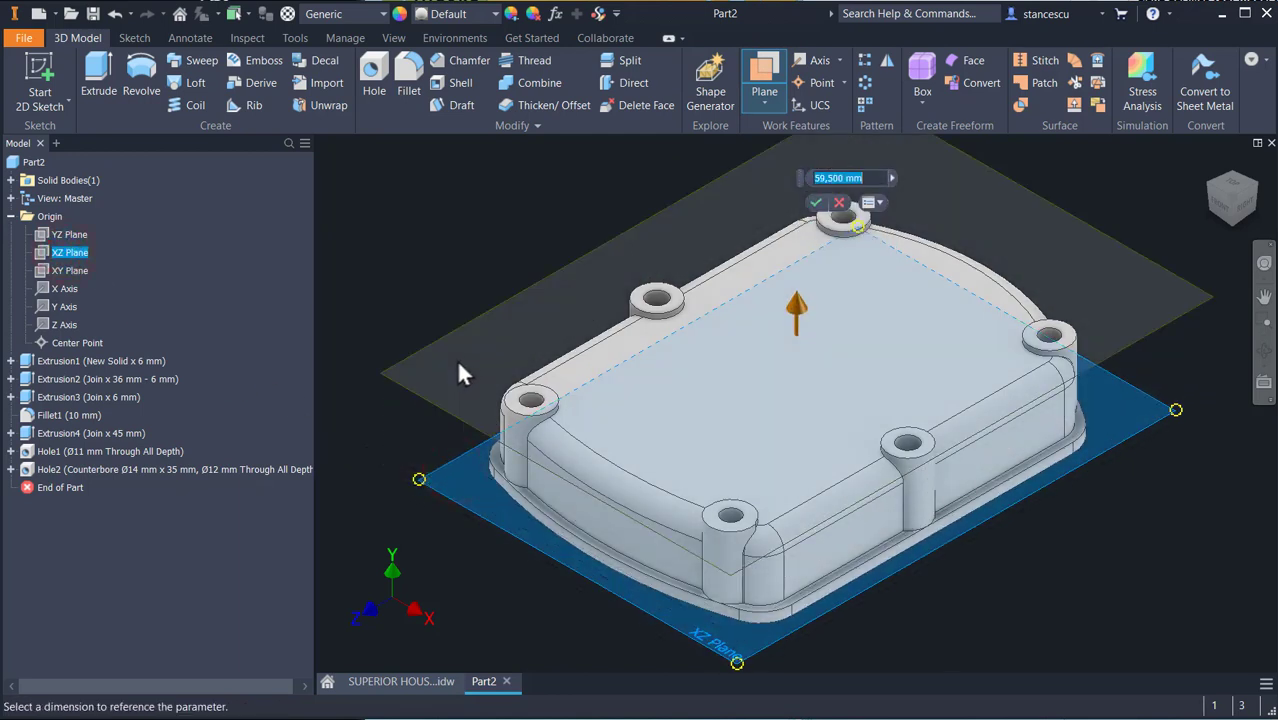
type("58")
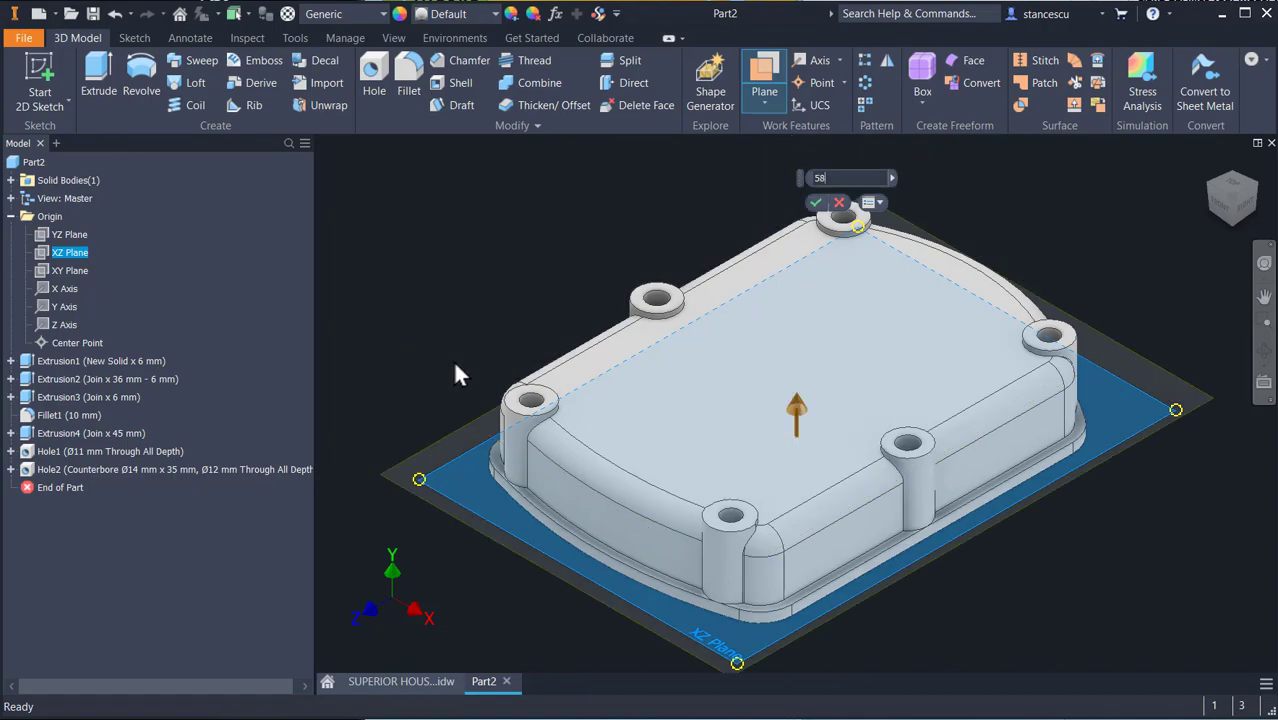
key("Return")
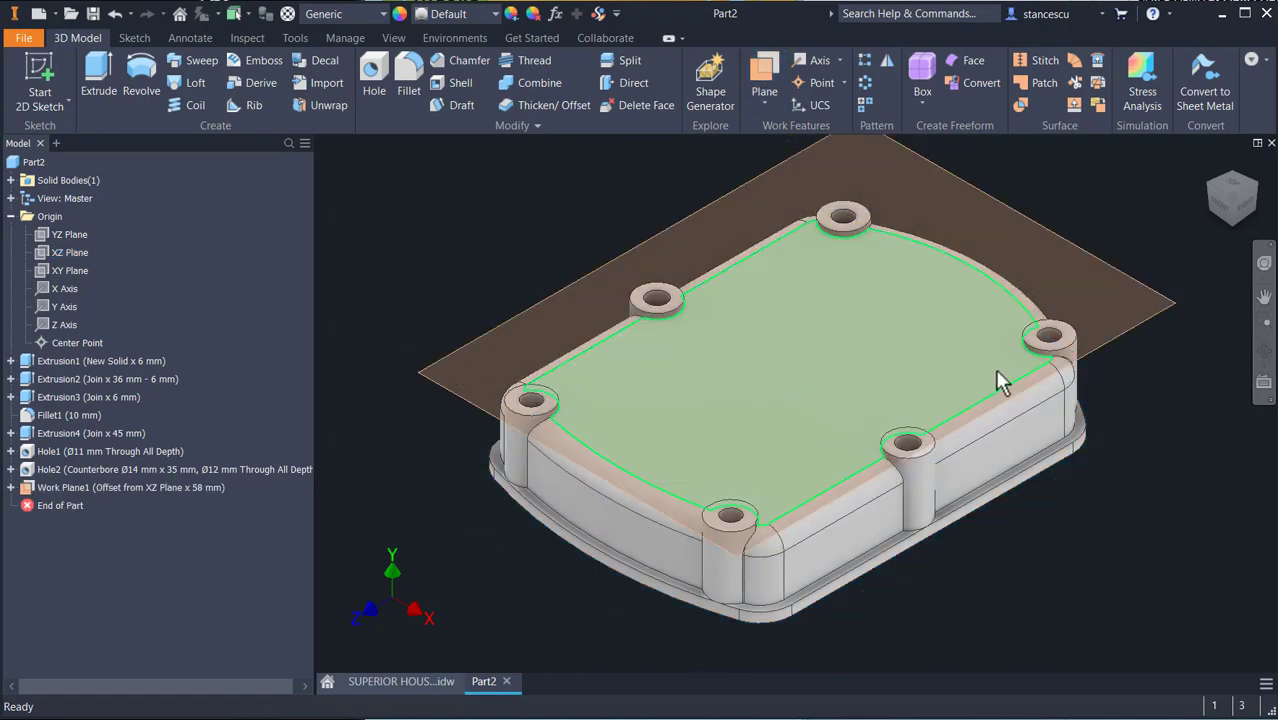
left_click(1100, 341)
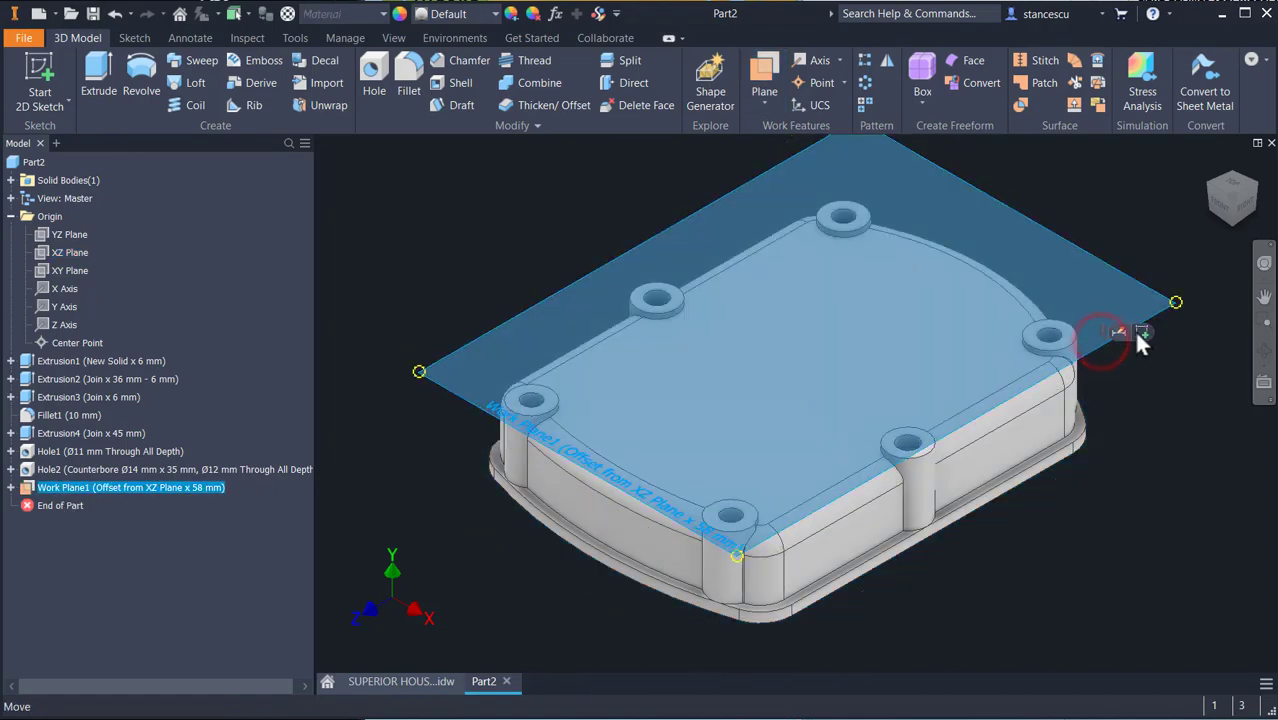
left_click(1140, 333)
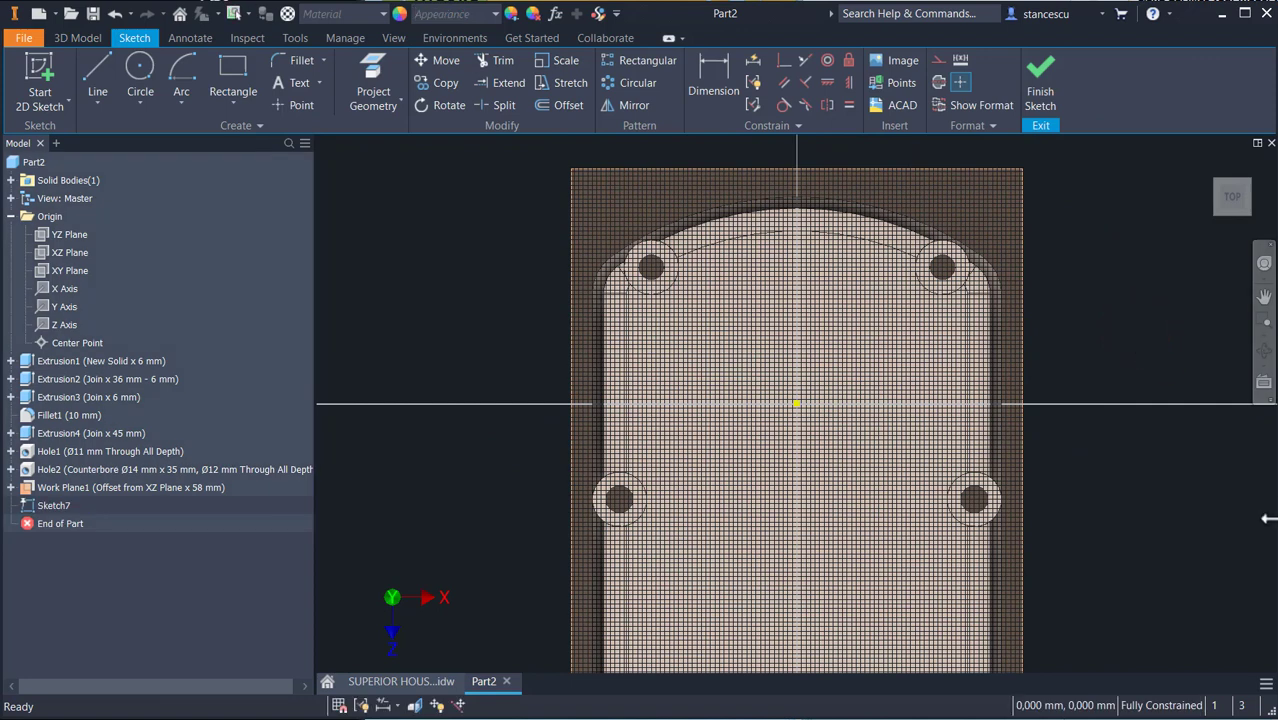
left_click(140, 80)
left_click(797, 404)
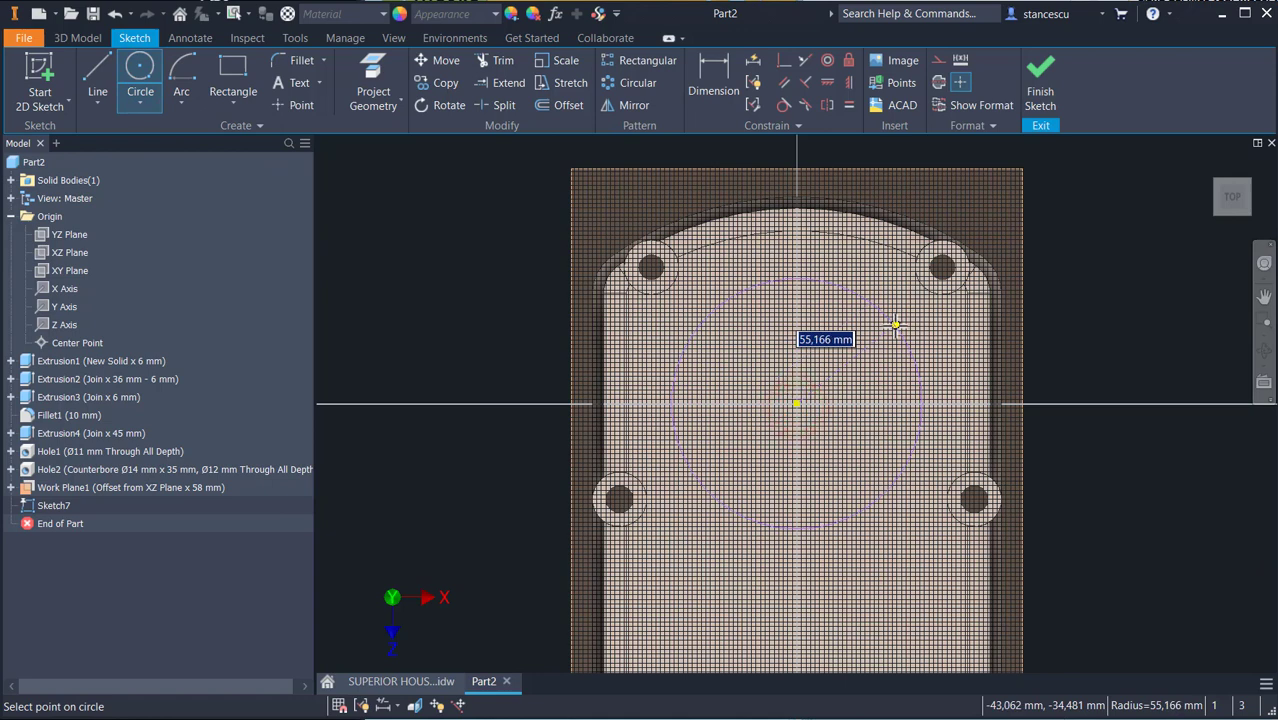
type("134")
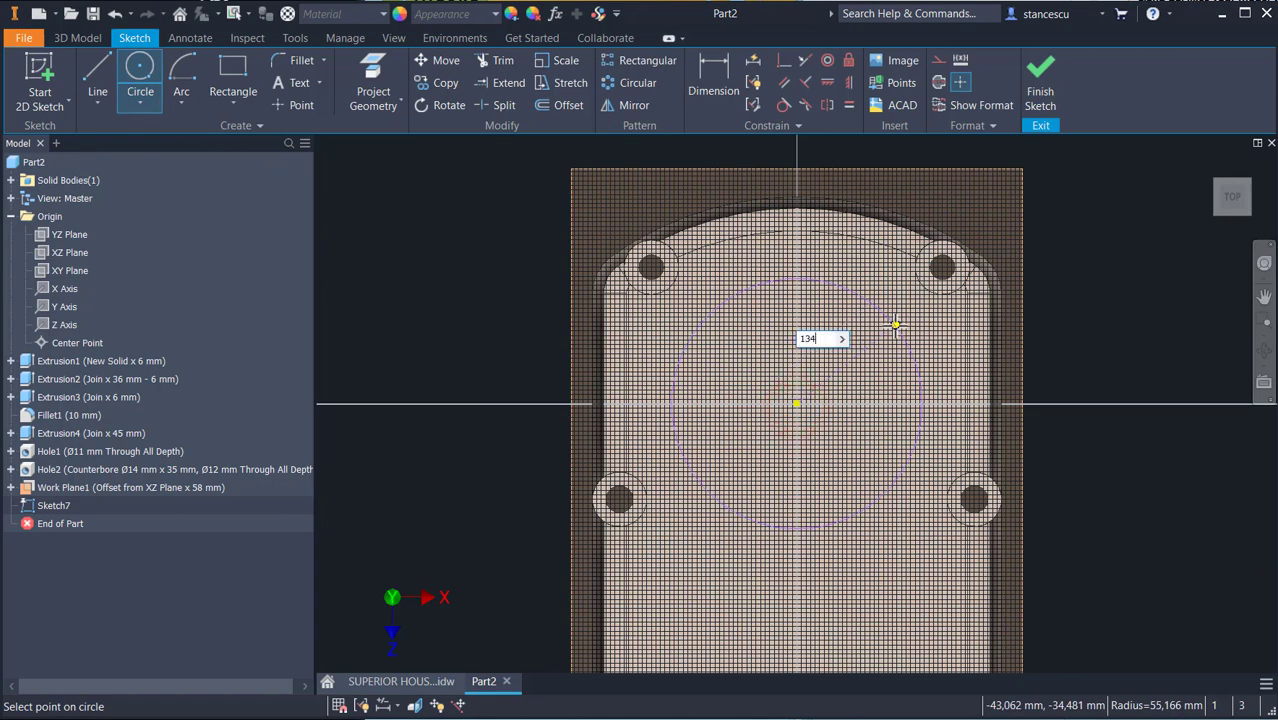
key("Return")
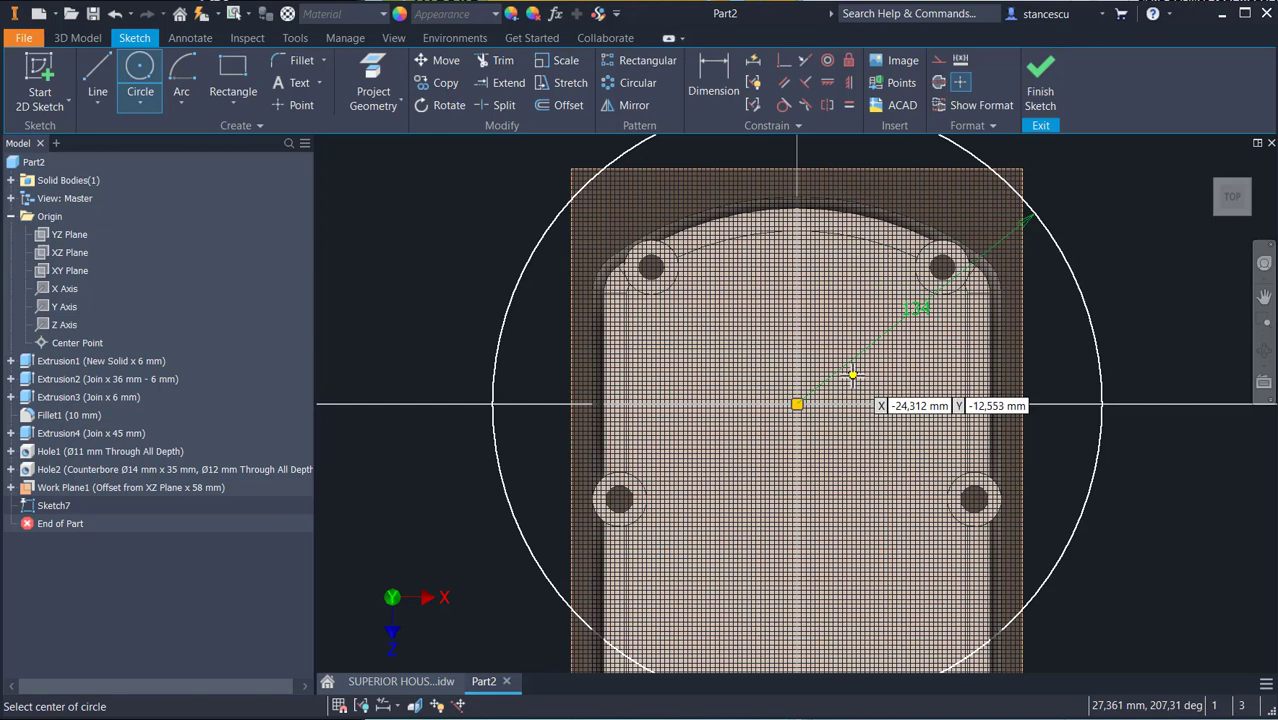
key("ctrl+z")
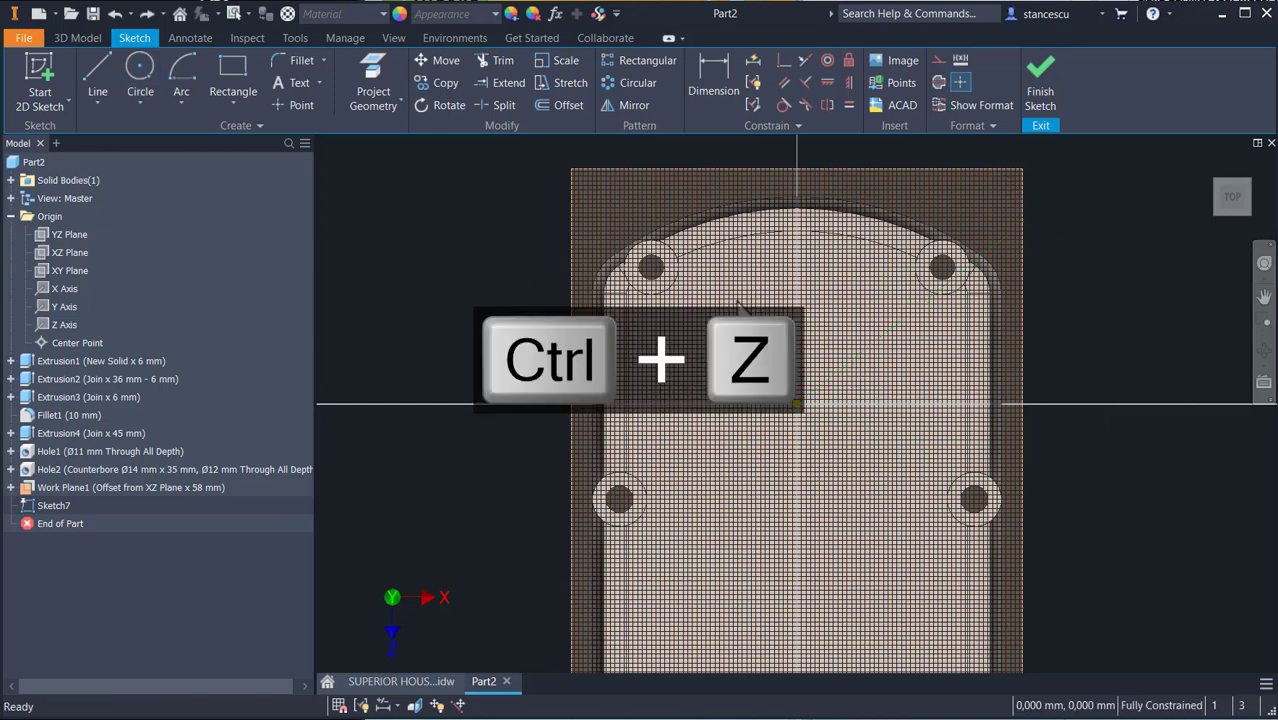
Draw a circle centred on the sketch origin, defined by diameter instead of radius, with a 134 mm diameter.
left_click(149, 64)
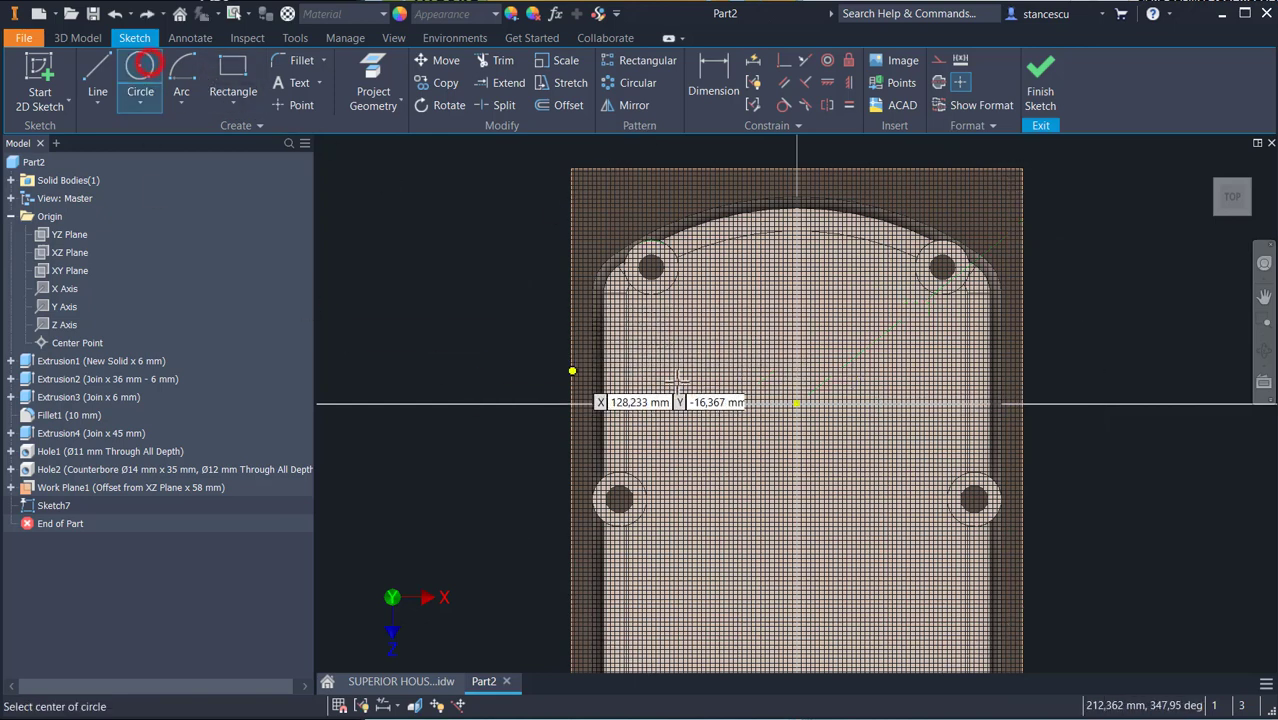
left_click(795, 403)
right_click(873, 348)
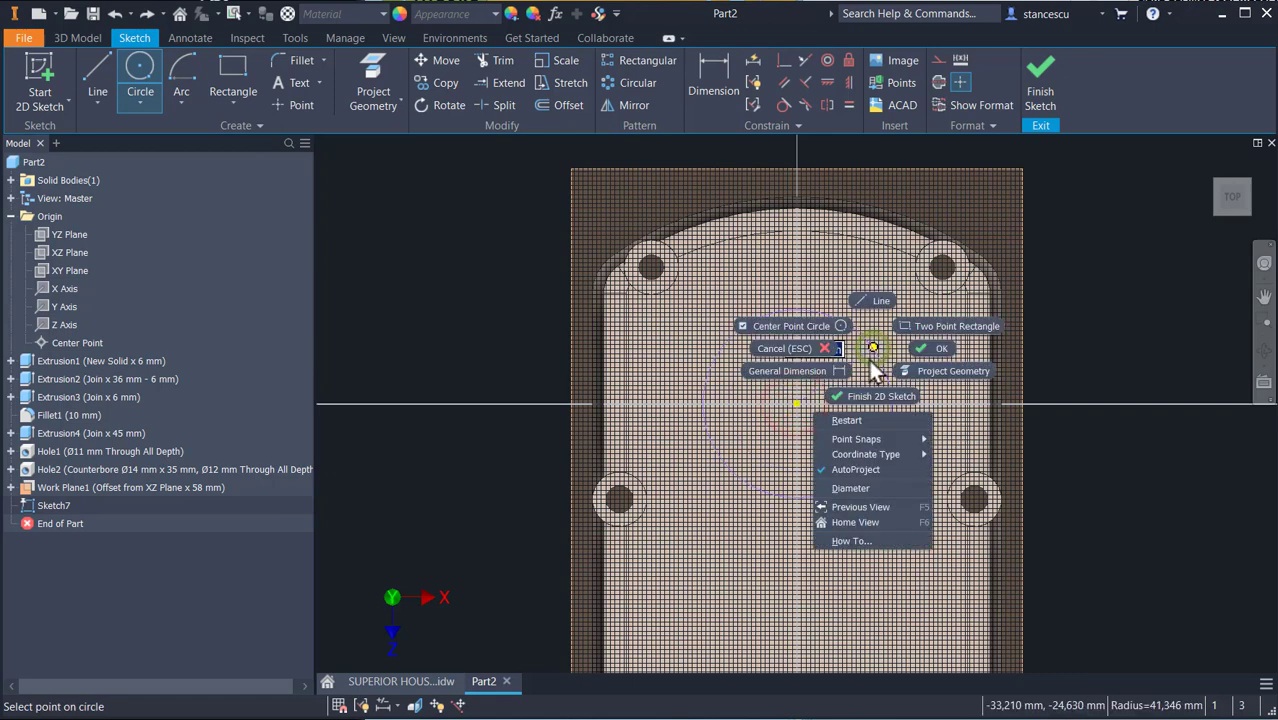
left_click(856, 490)
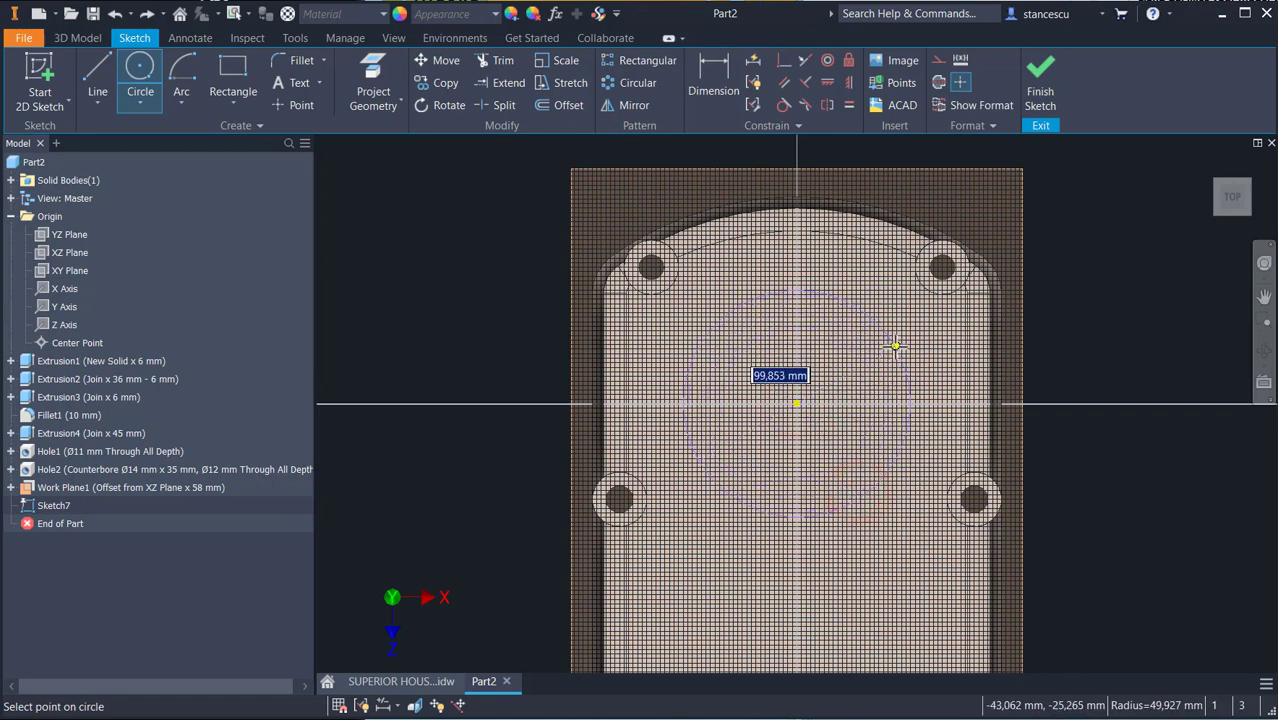
type("134")
key("Return")
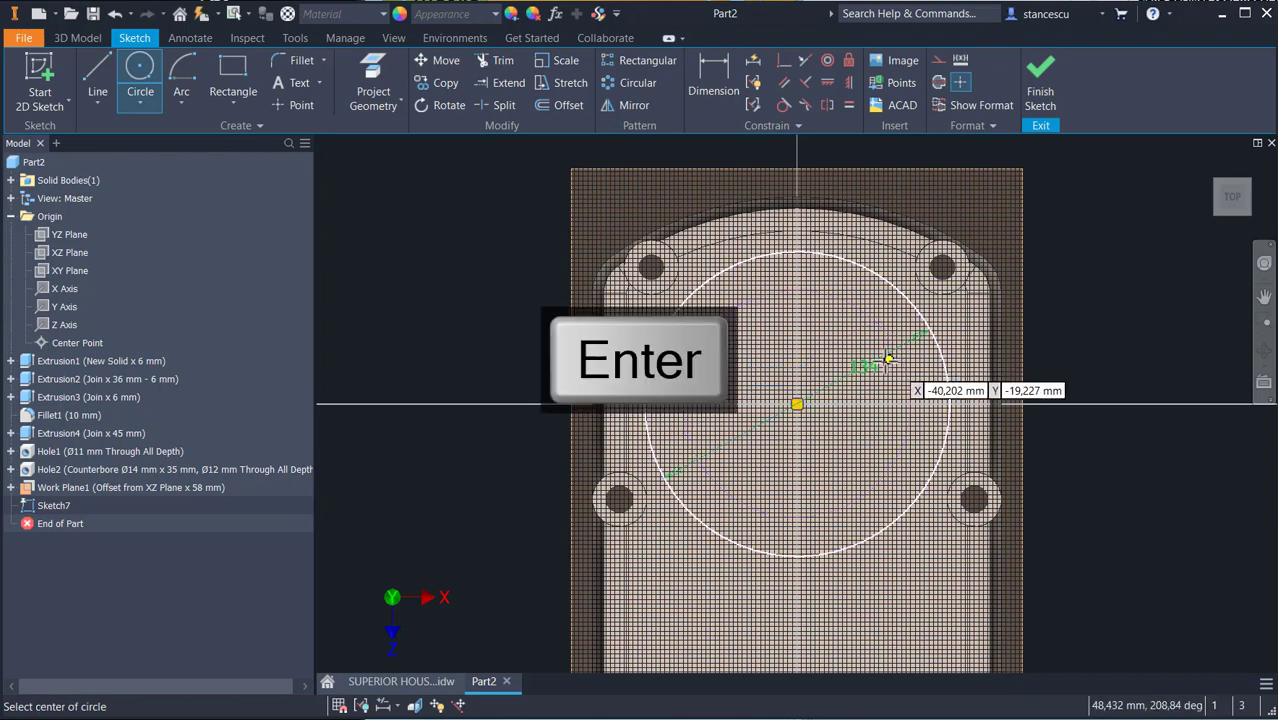
Sketch two smaller circles side by side overlapping the 134 mm circle's lower edge, the right-hand one about 51 mm in diameter.
middle_click_drag(828, 443, 840, 288)
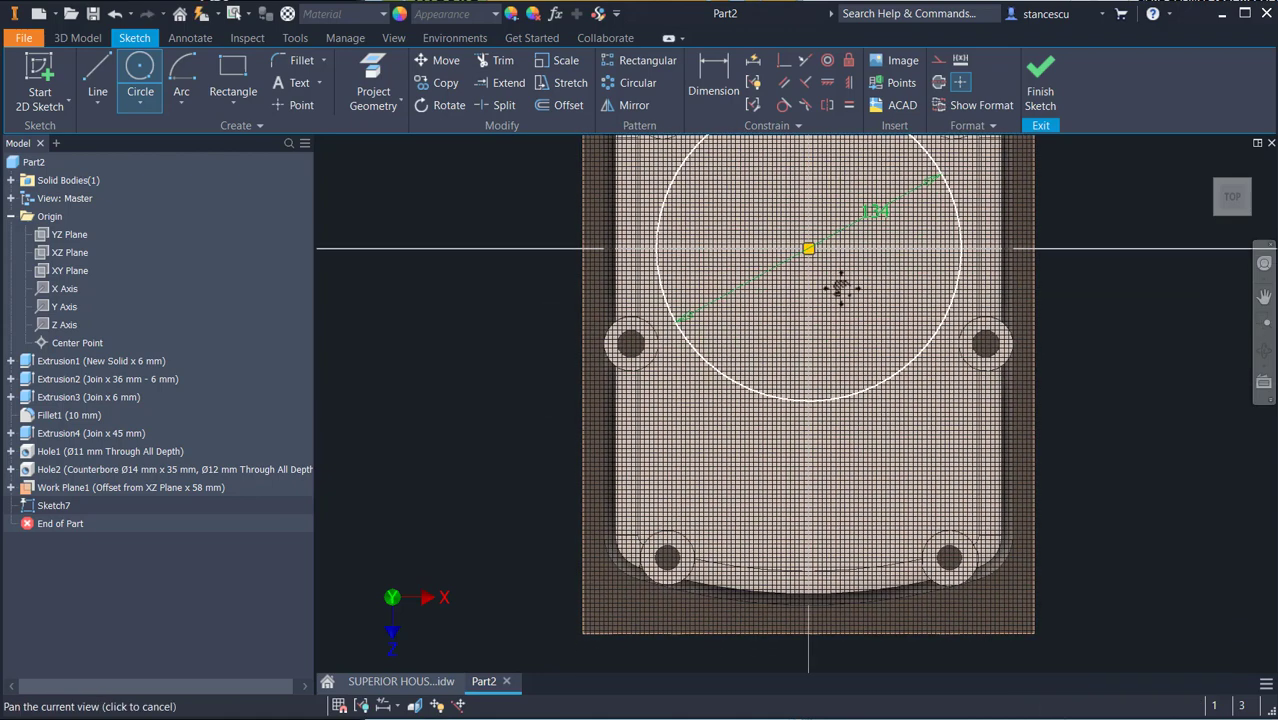
left_click(741, 419)
left_click(757, 472)
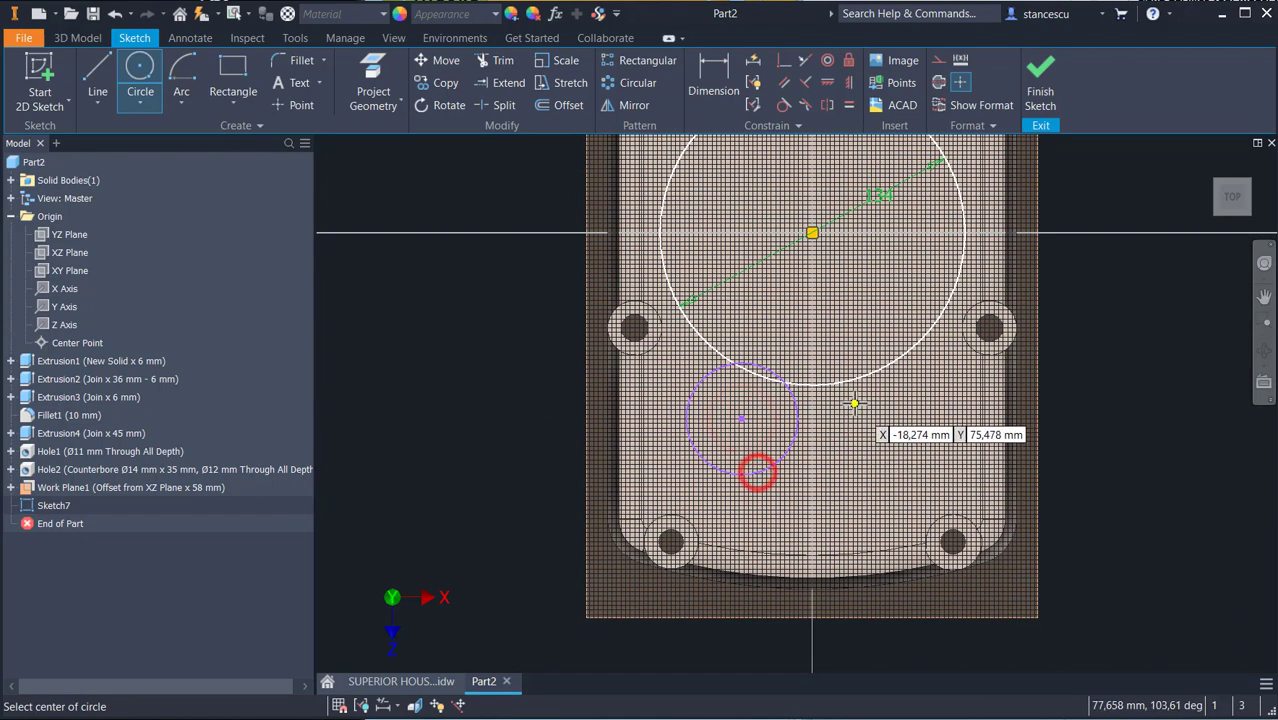
left_click(876, 395)
left_click(898, 449)
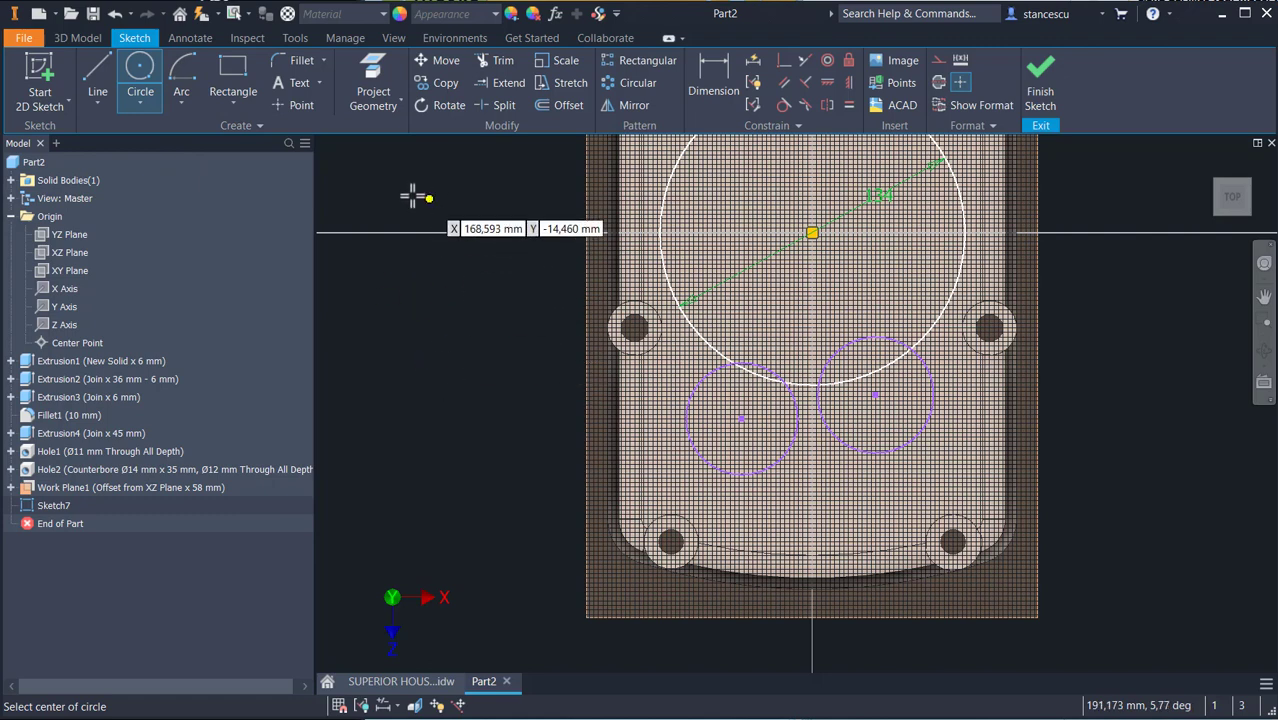
Dimension the two small circles, giving the right-hand one a 60 mm diameter and the left-hand one a 66 mm diameter.
left_click(714, 76)
left_click(920, 447)
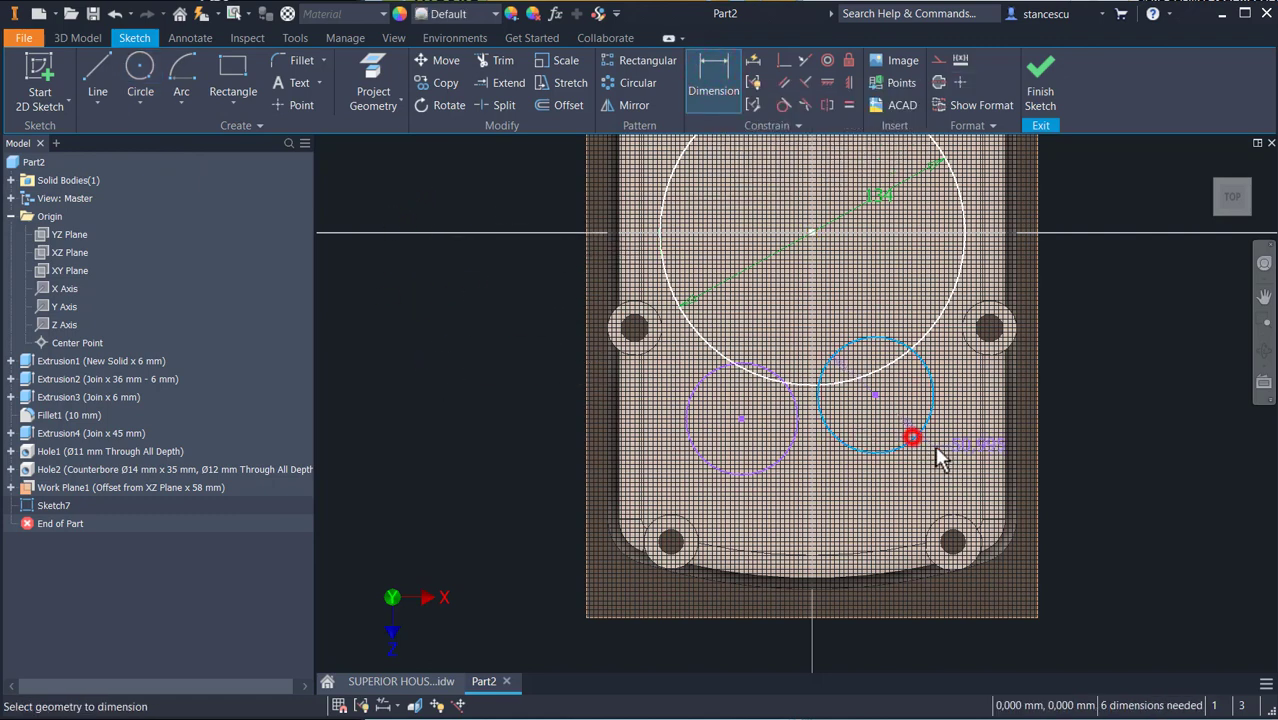
left_click(1077, 455)
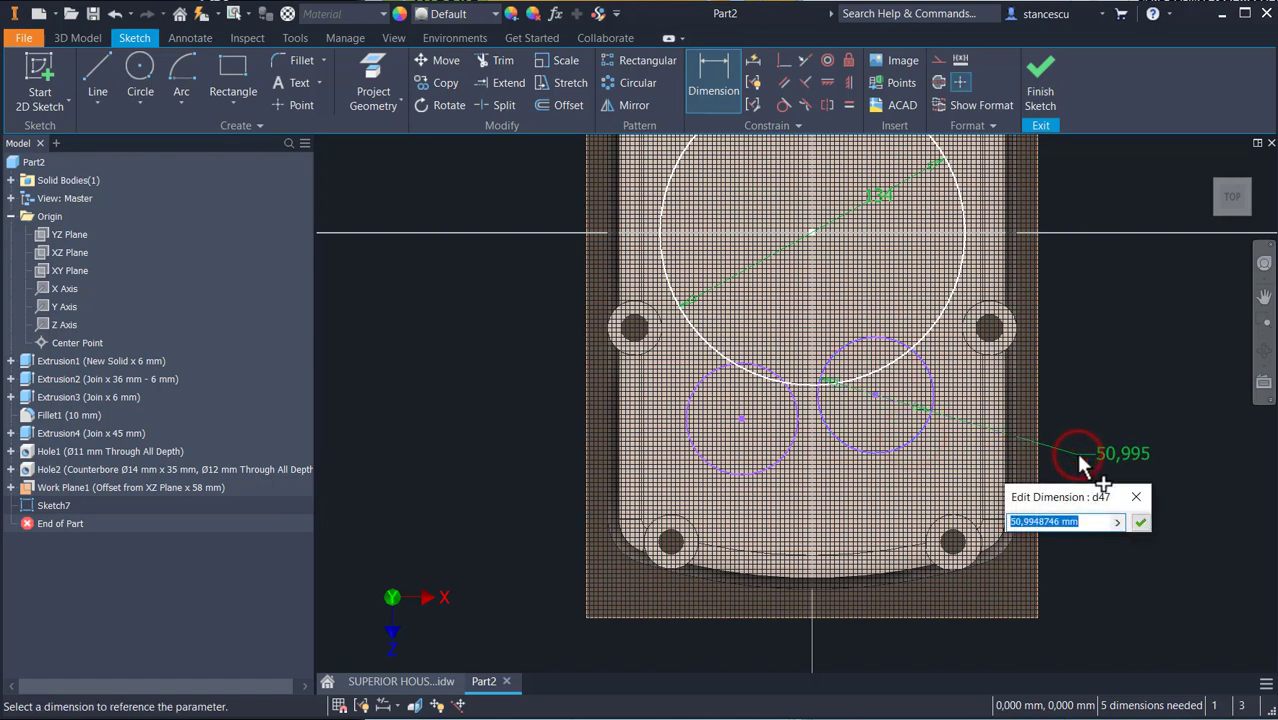
type("60")
key("Return")
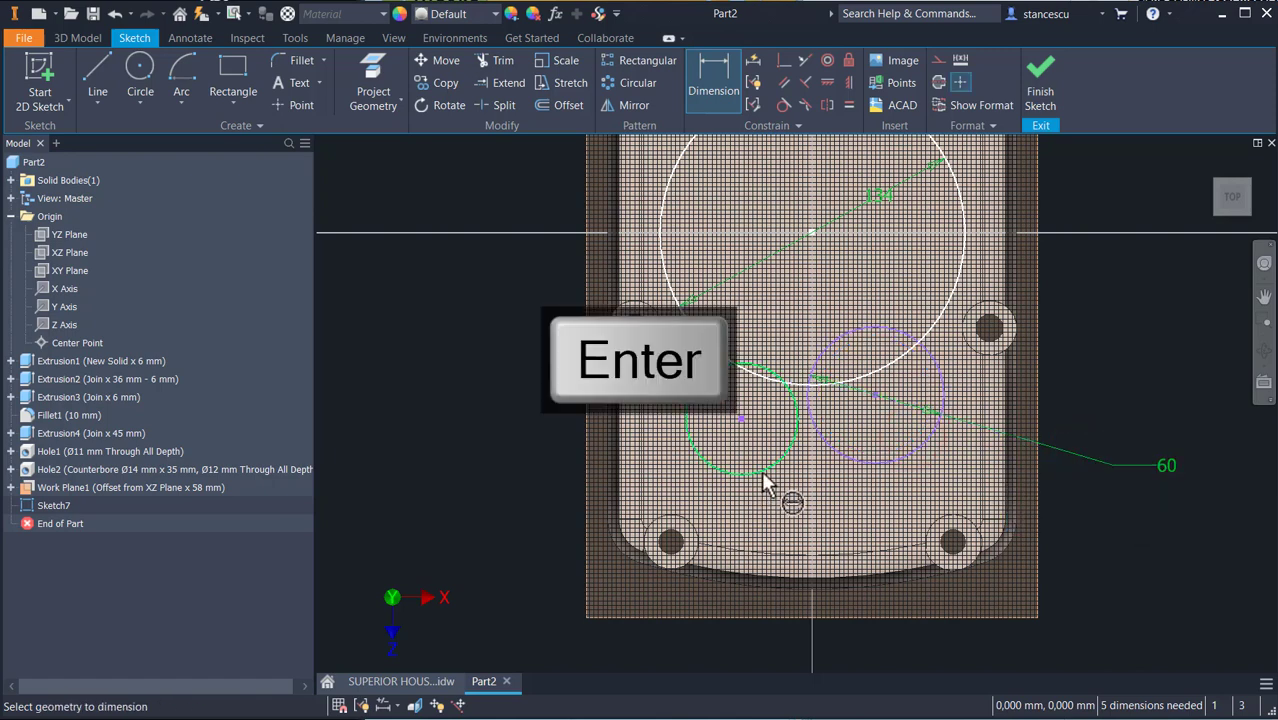
left_click(765, 472)
left_click(503, 443)
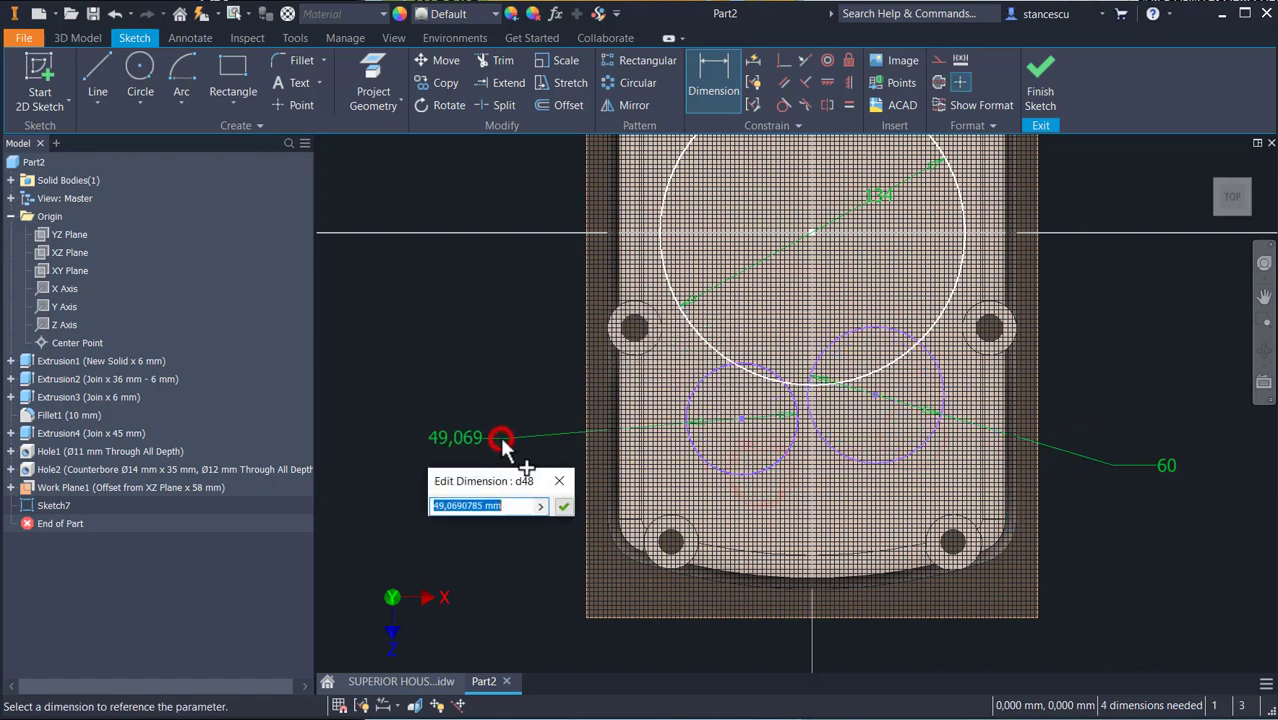
type("66")
key("Return")
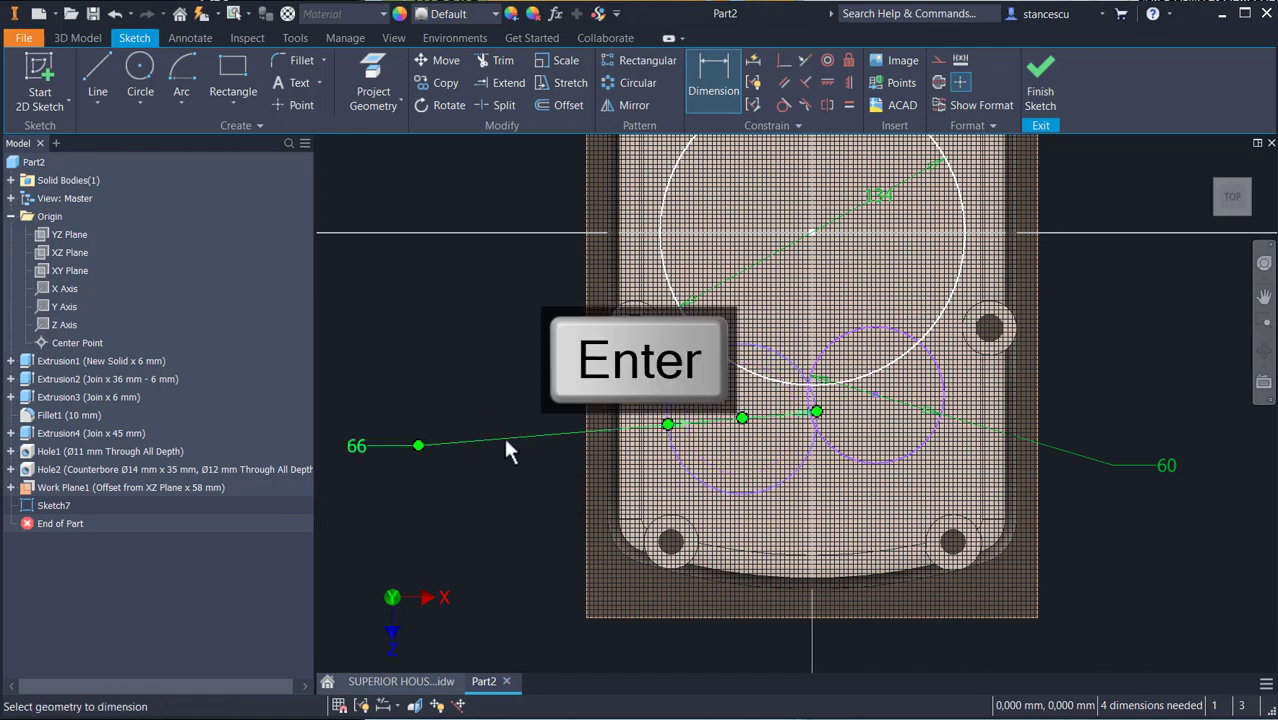
key("Escape")
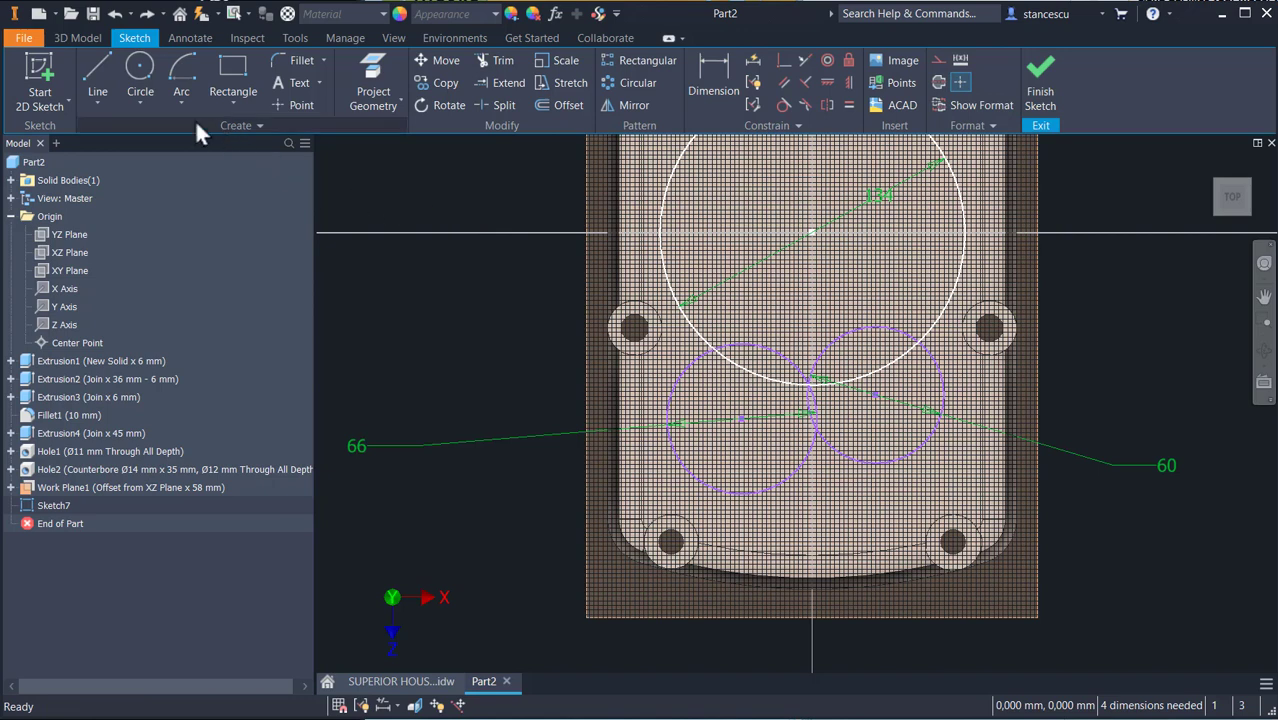
Dimension the distance between the centres of the 134 mm and 60 mm circles to 81.7 mm.
left_click(712, 72)
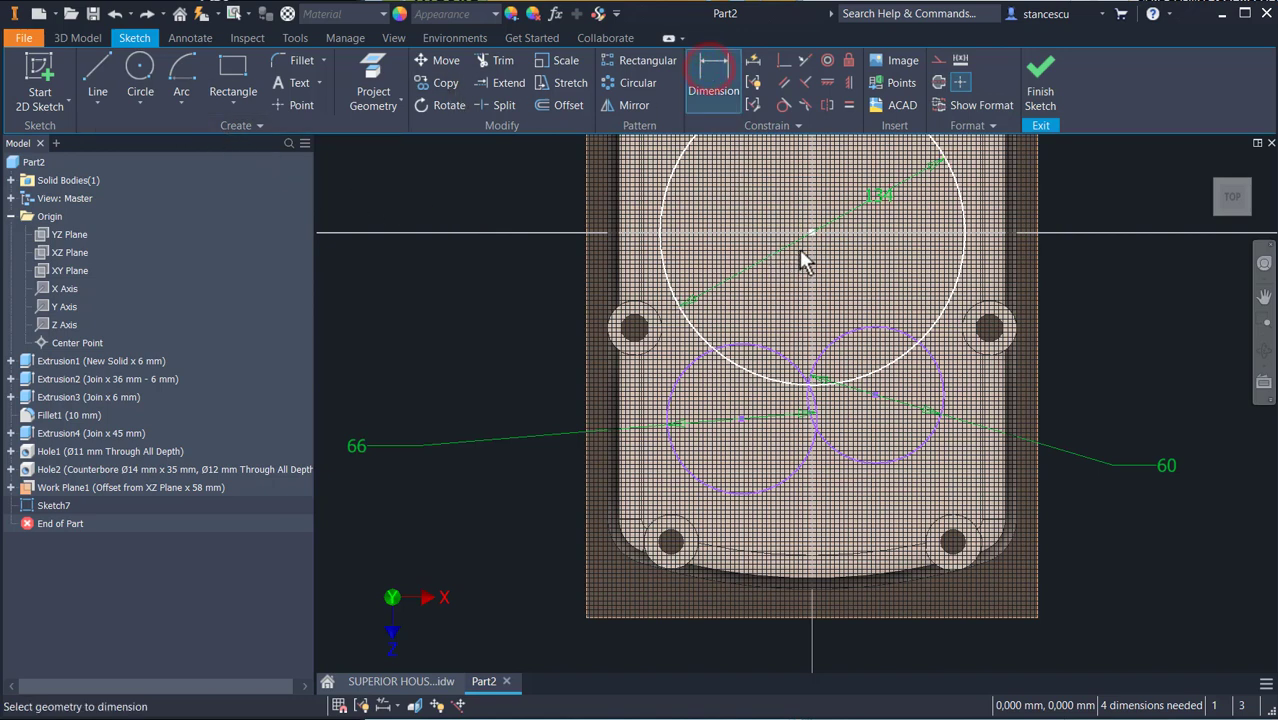
left_click(876, 392)
left_click(845, 302)
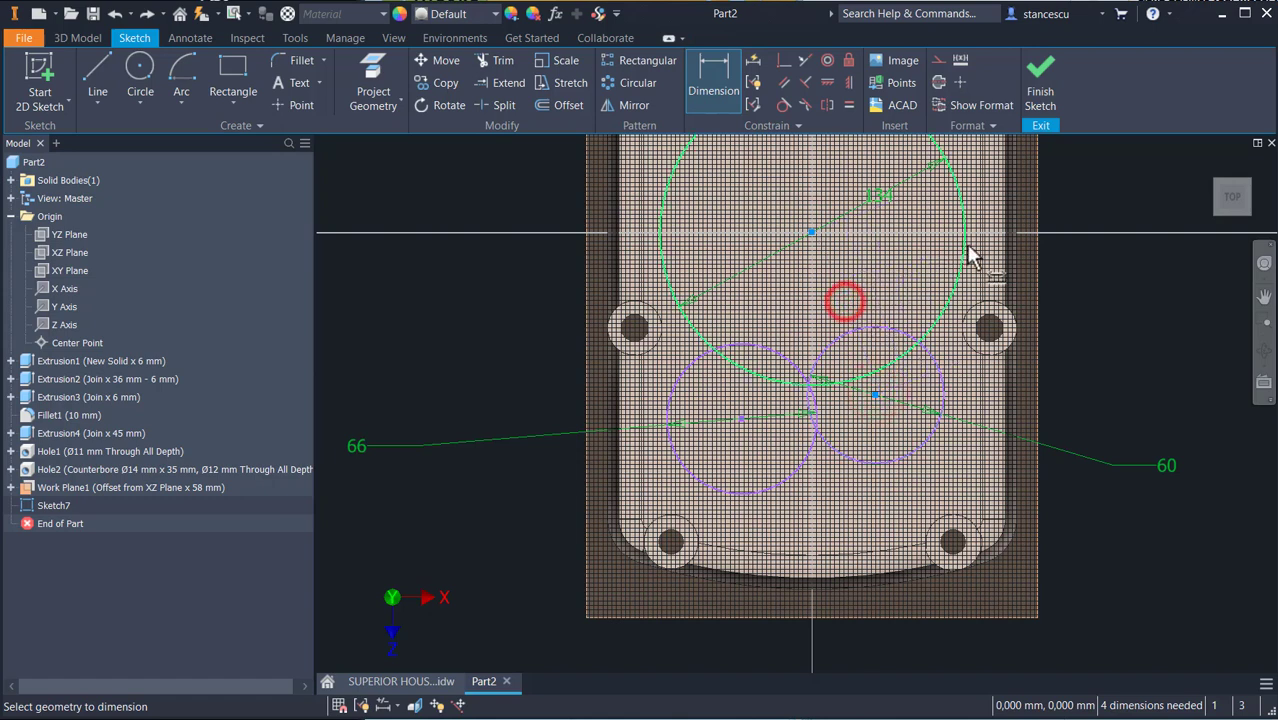
left_click(1090, 211)
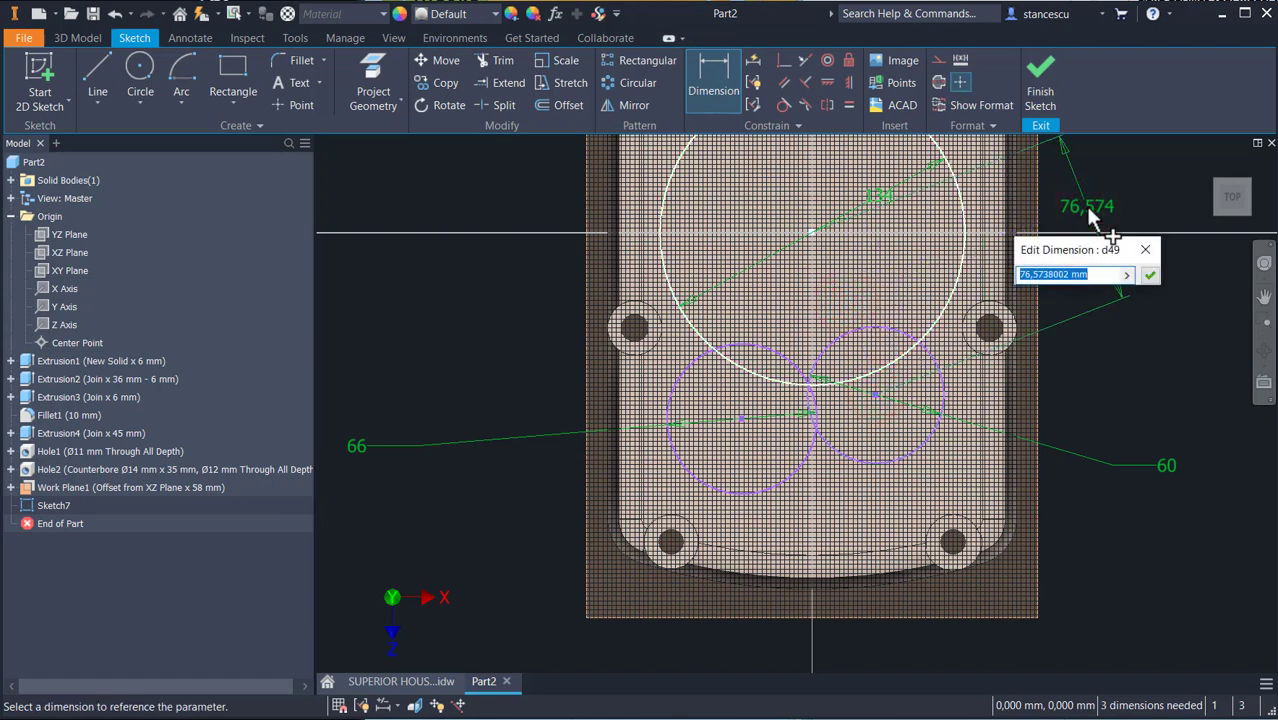
type("81")
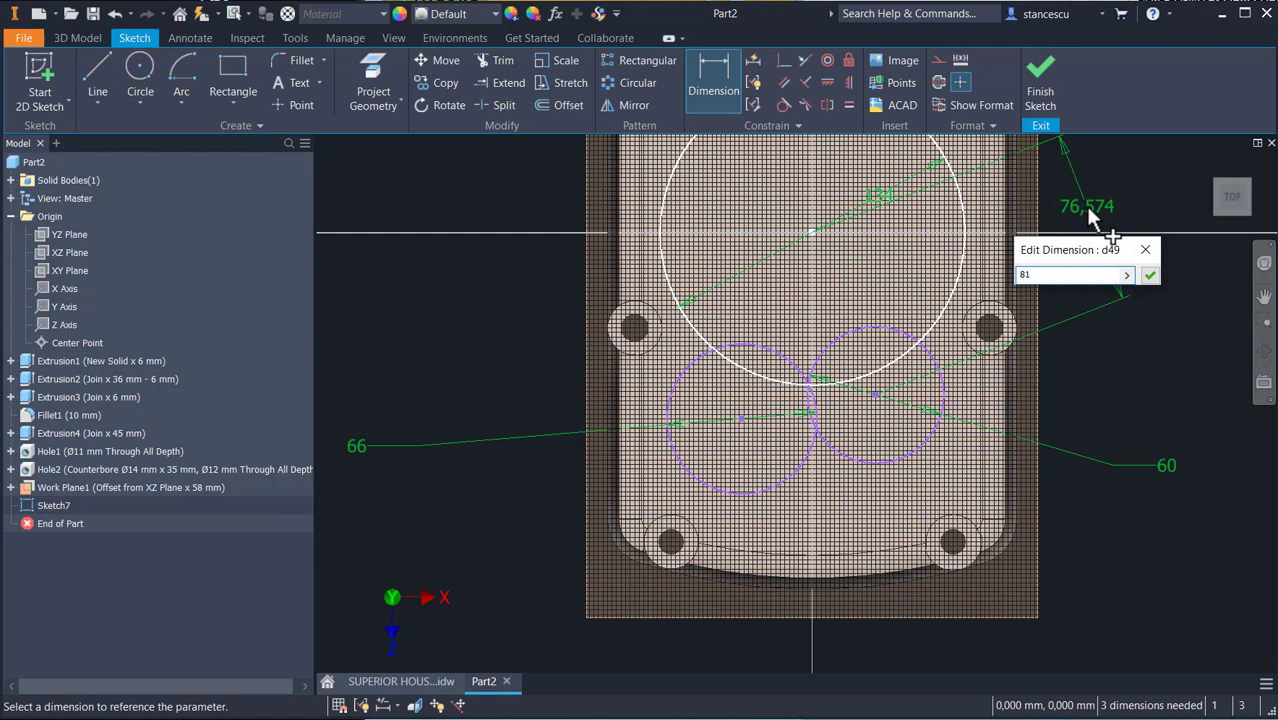
type(".7")
key("Return")
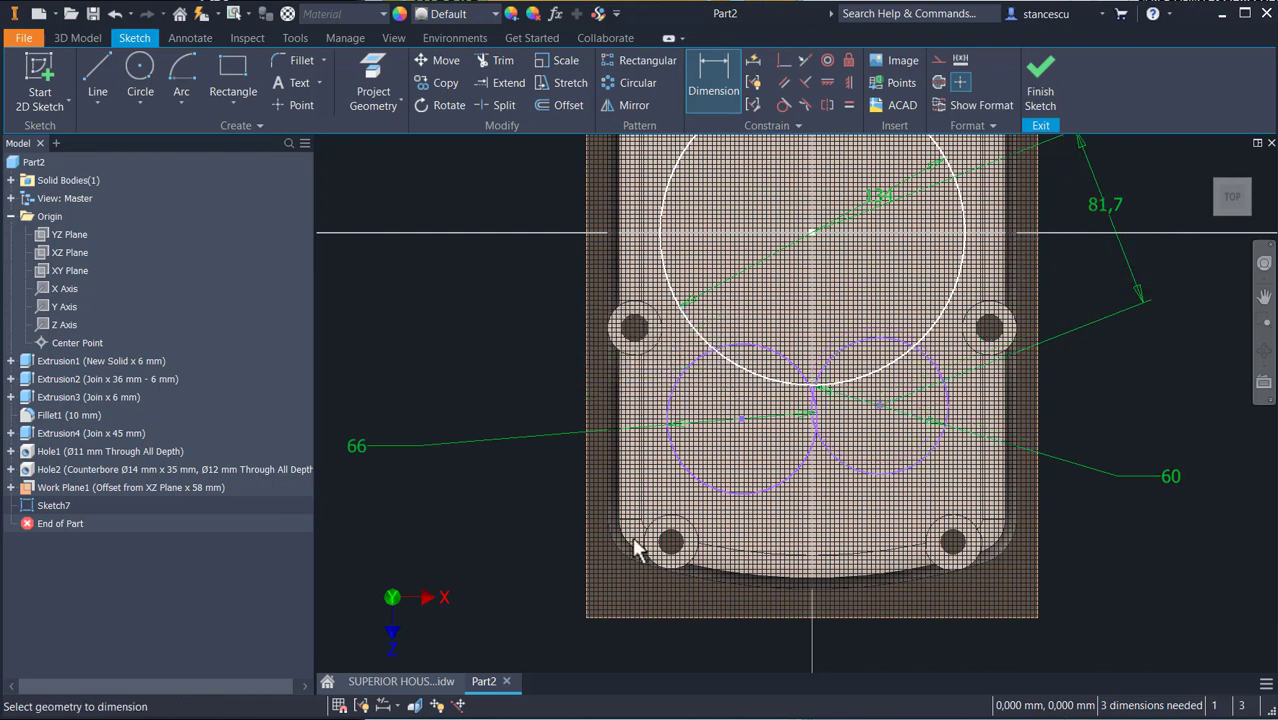
Add an aligned dimension of 61.05 mm between the centres of the 60 mm and 66 mm circles.
left_click(879, 406)
left_click(741, 423)
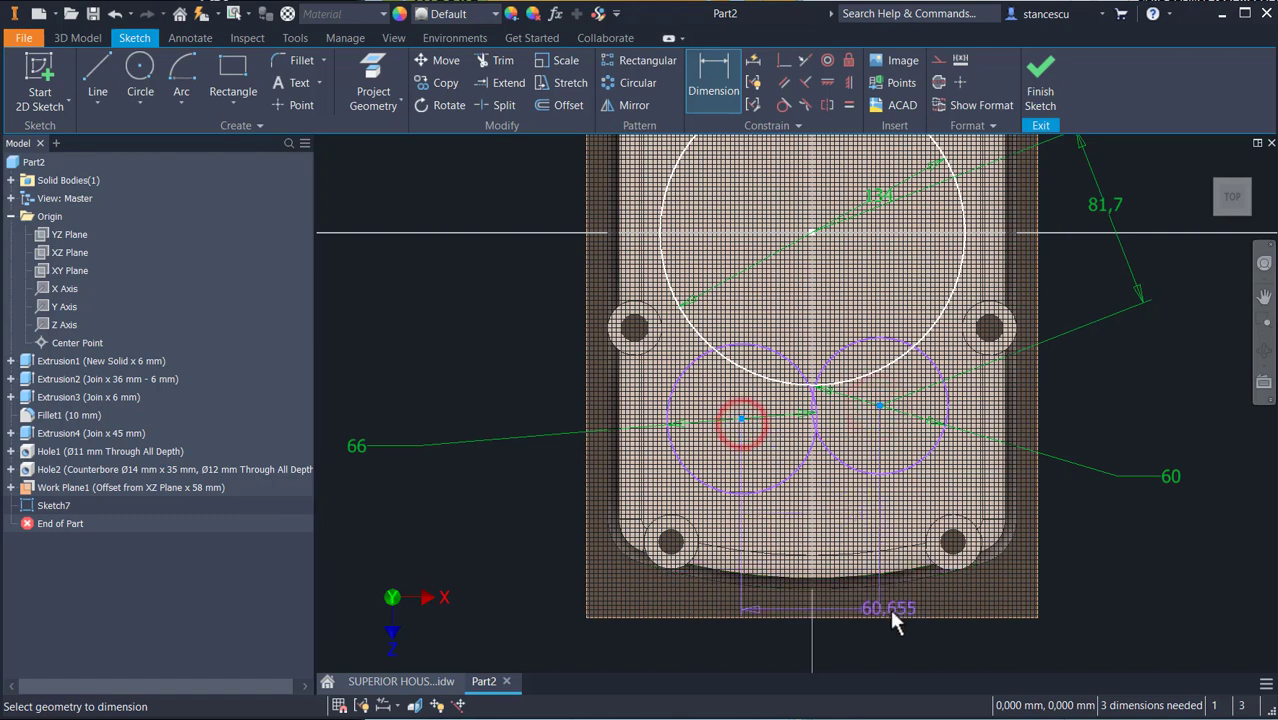
right_click(955, 636)
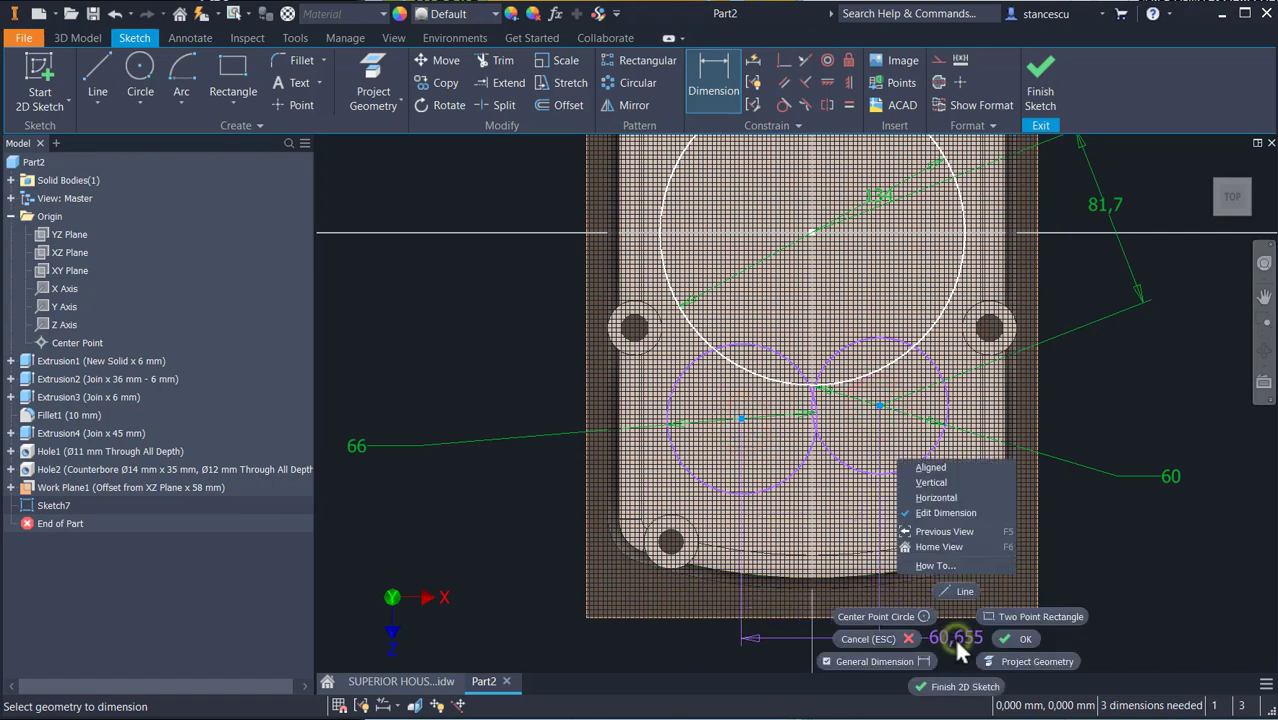
left_click(933, 466)
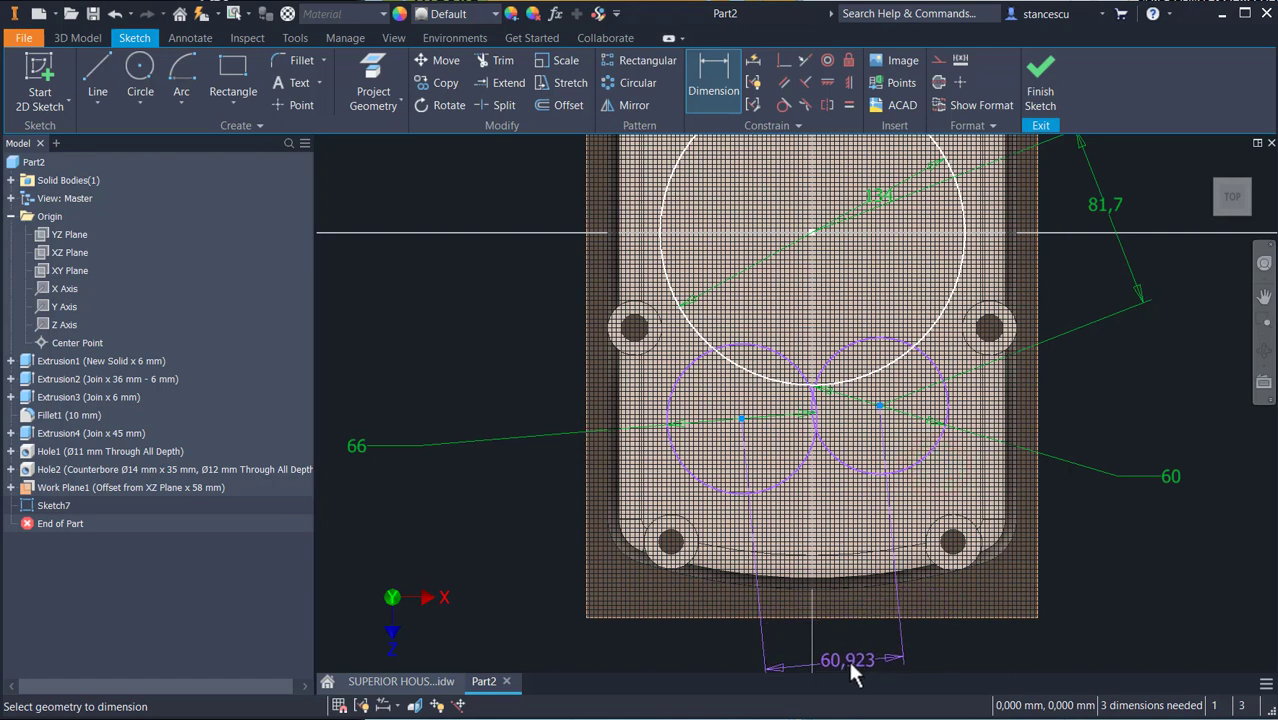
left_click(848, 658)
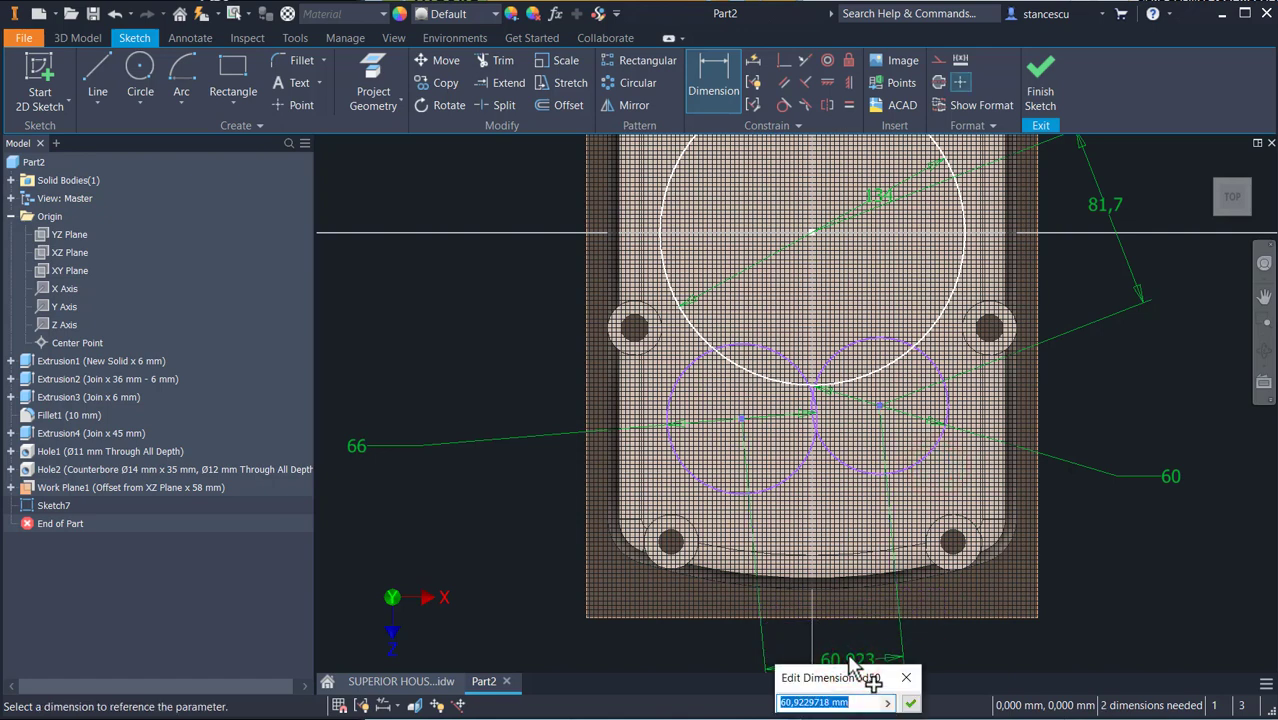
type("61.05")
key("Return")
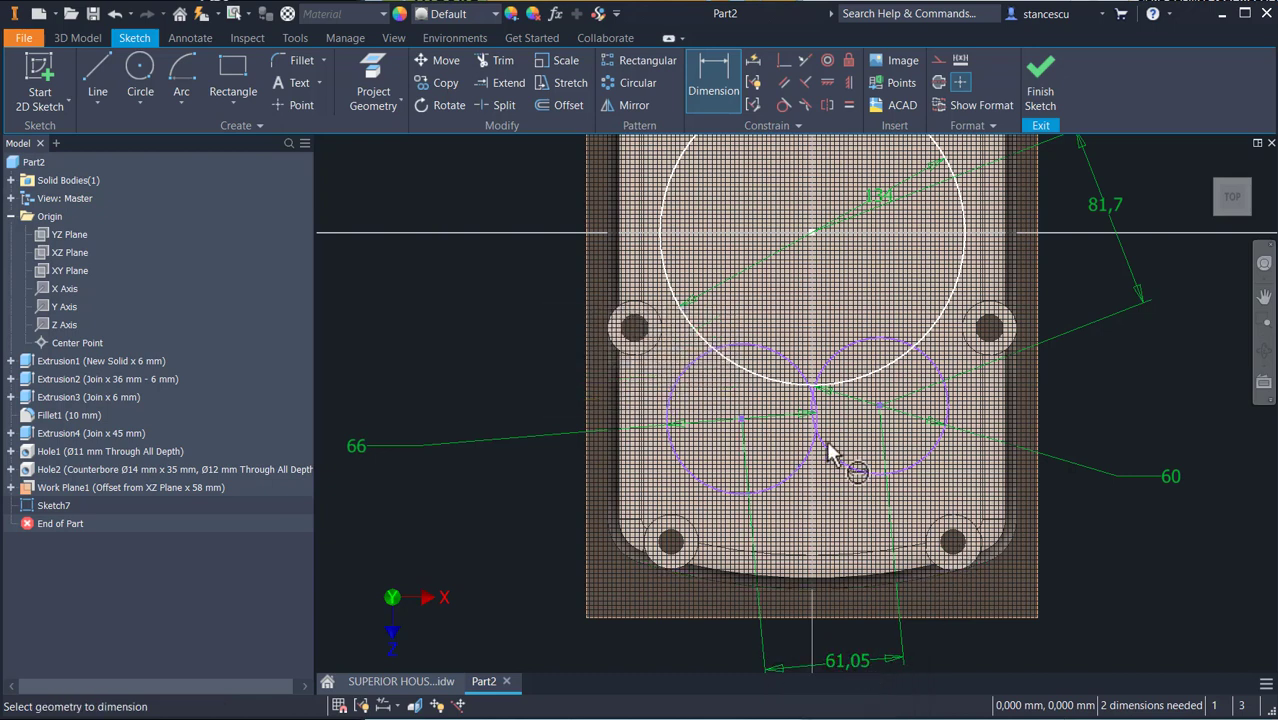
Set the horizontal distance from the 134 mm circle's centre to the 60 mm circle's centre to 24 mm.
left_click(878, 407)
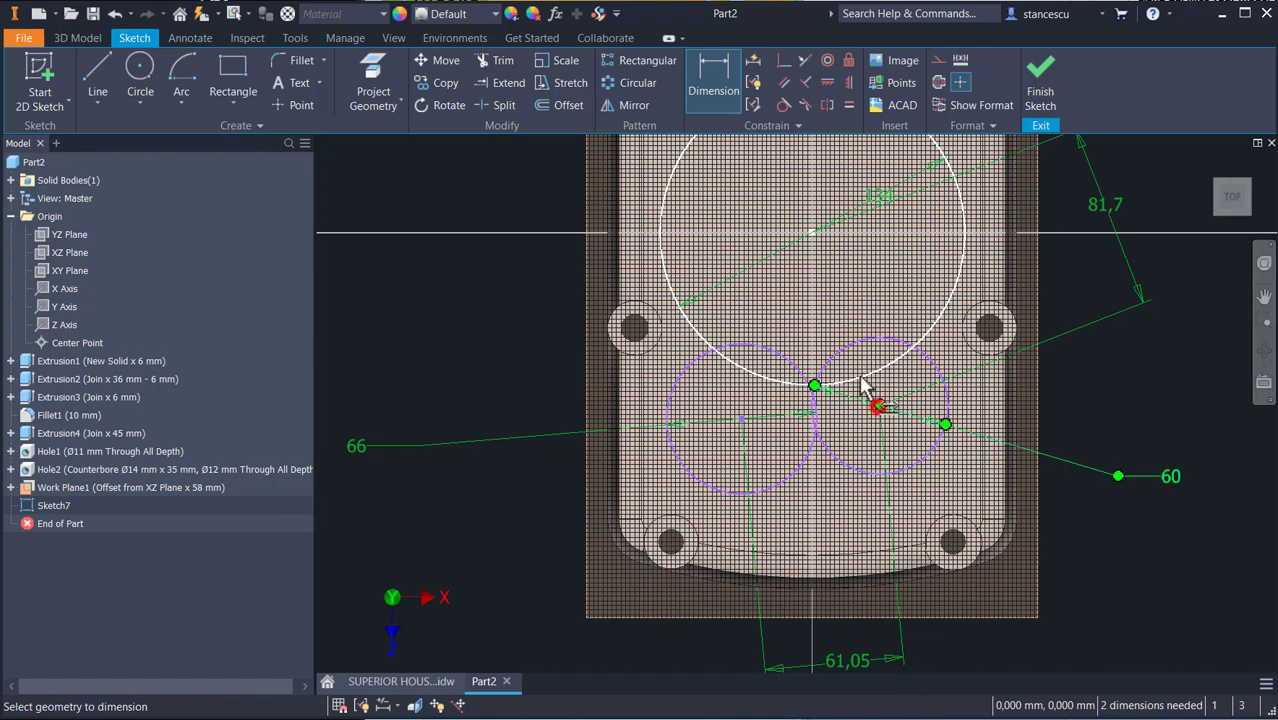
left_click(813, 234)
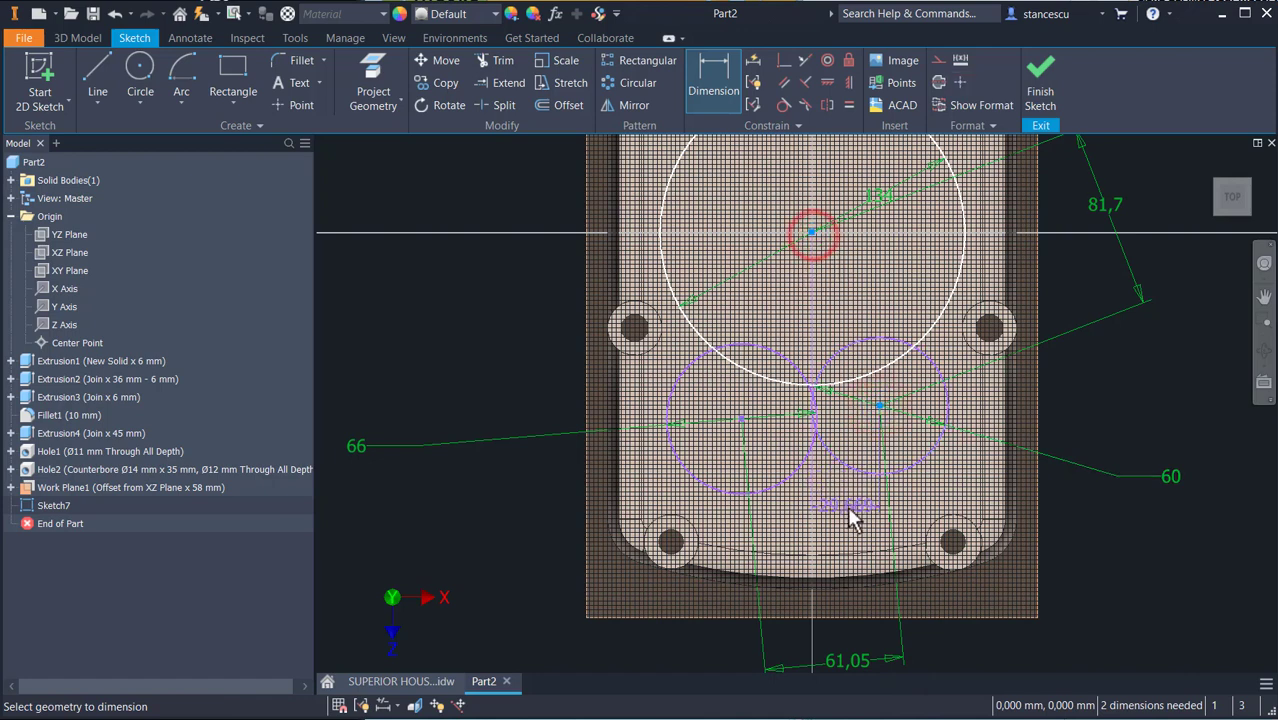
left_click(847, 506)
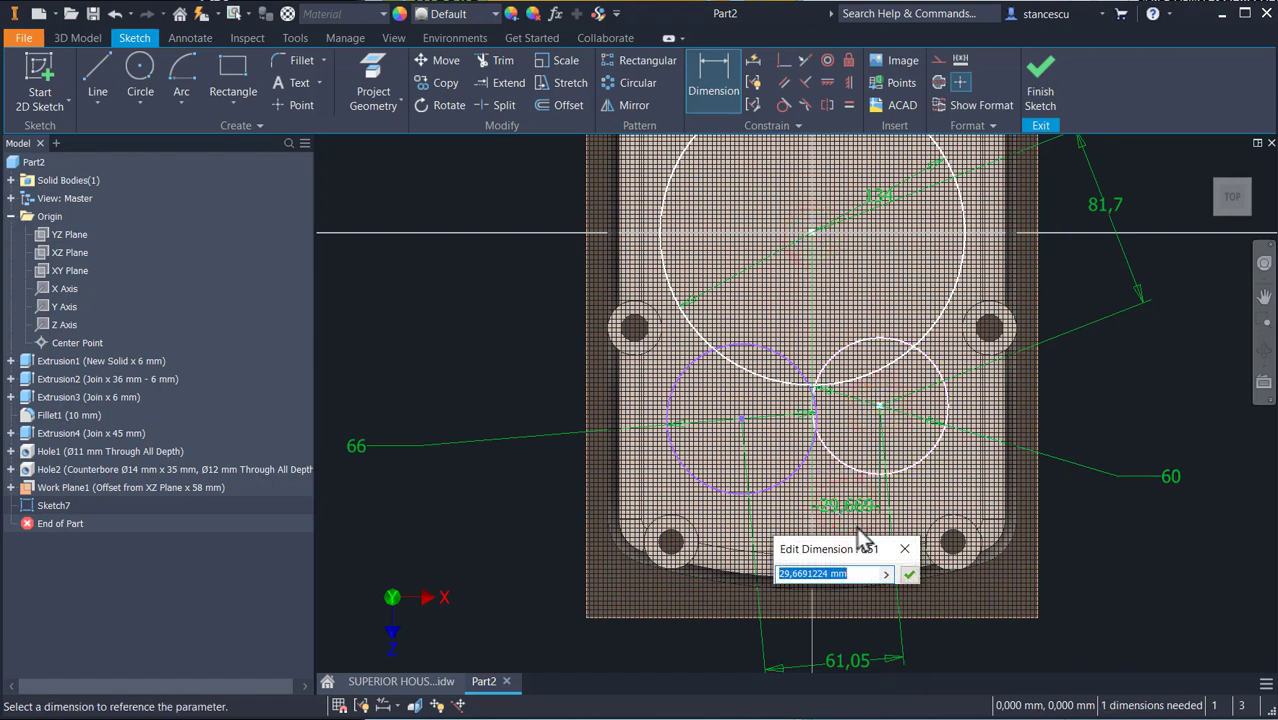
type("24")
key("Return")
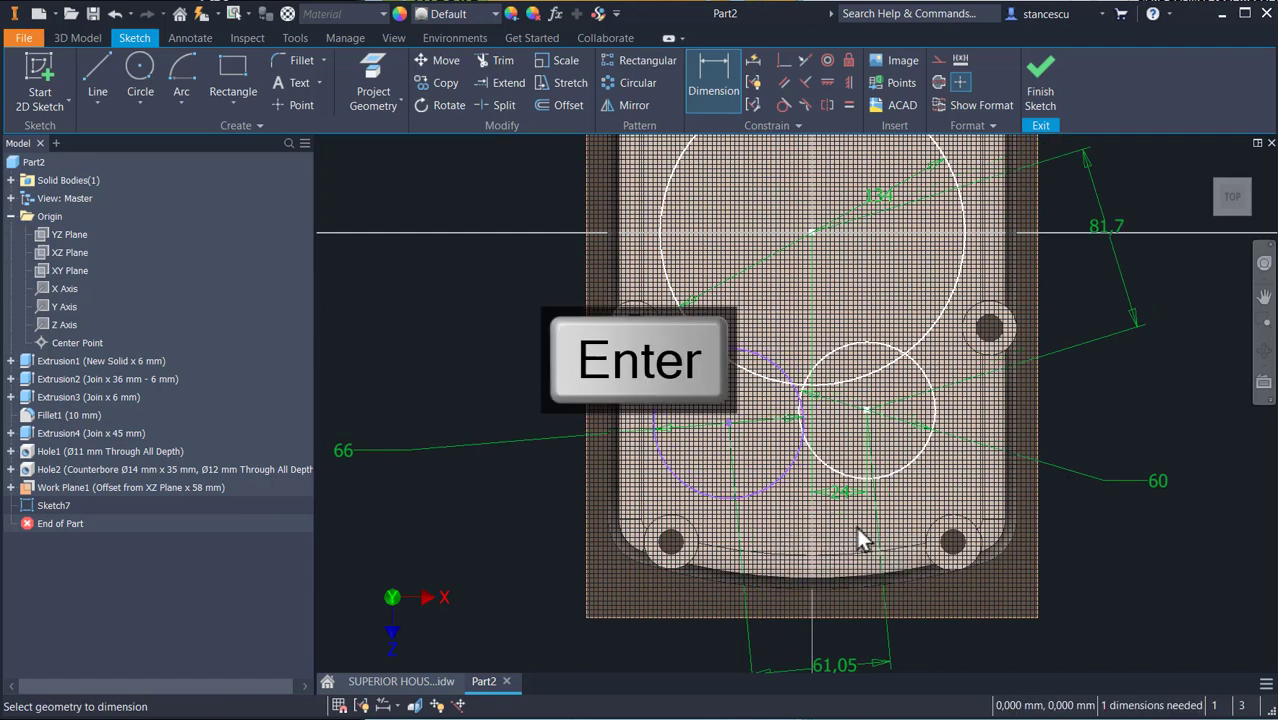
Set the horizontal distance from the 134 mm circle's centre to the 66 mm circle's centre to 36 mm.
left_click(812, 232)
left_click(726, 424)
left_click(668, 647)
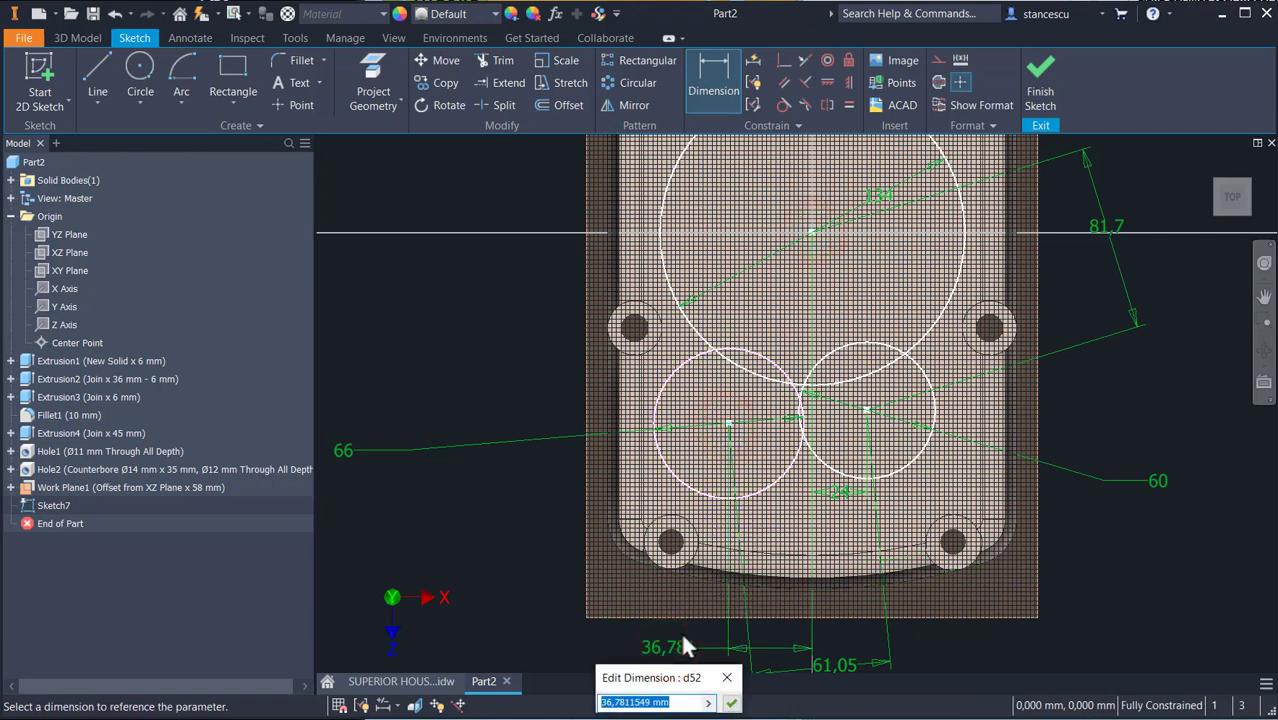
type("36")
key("Return")
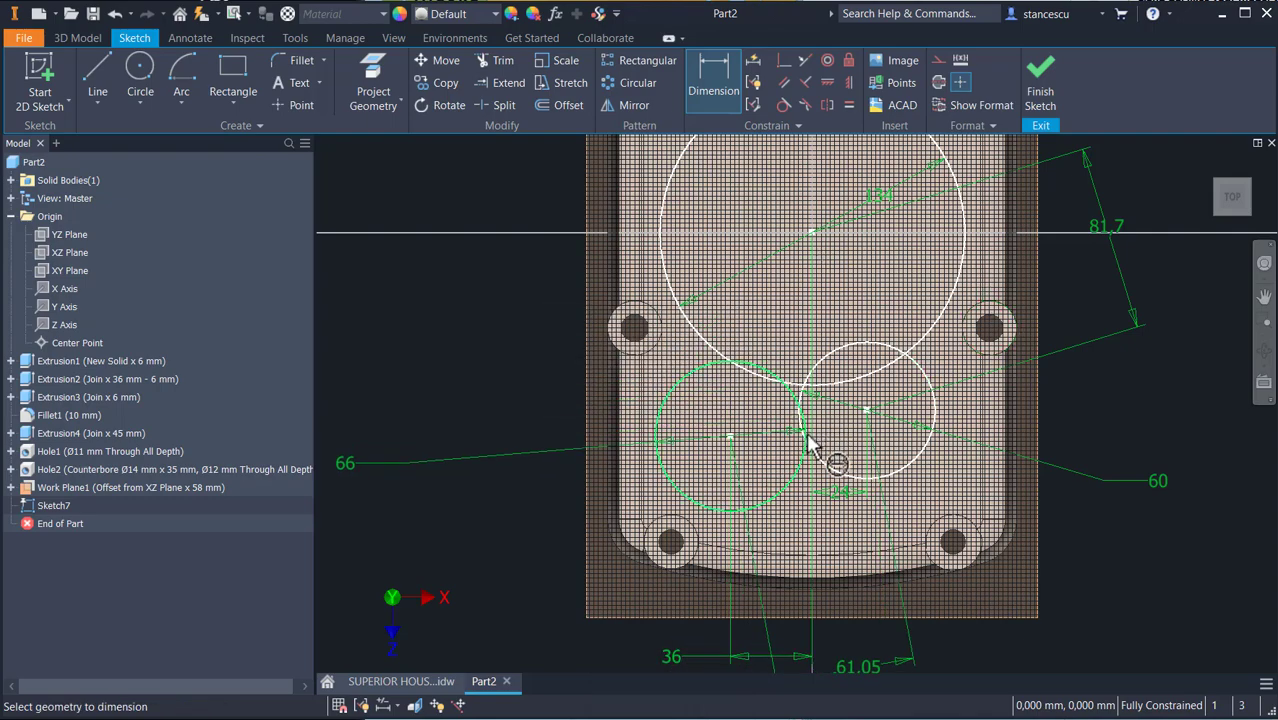
Trim the inner overlapping arcs of the three circles to leave one closed outer contour.
scroll(813, 442, "up", 3)
middle_click_drag(835, 405, 920, 472)
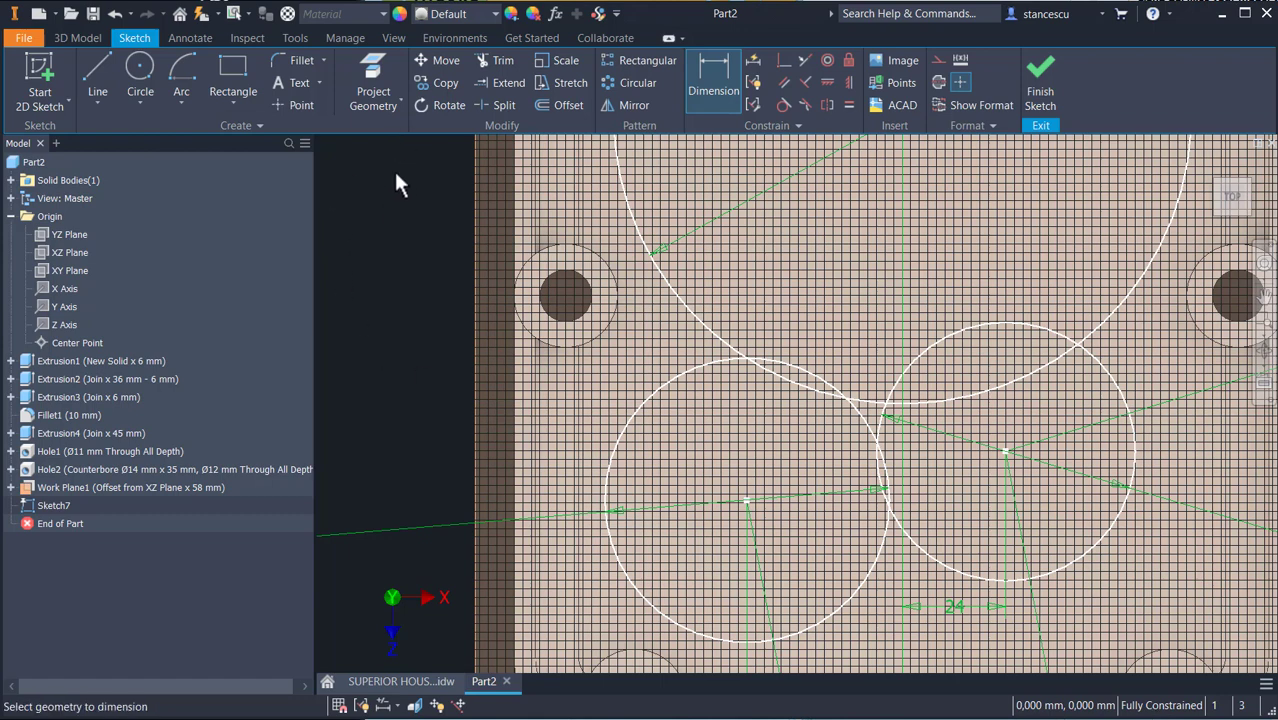
left_click(490, 60)
left_click_drag(776, 311, 756, 392)
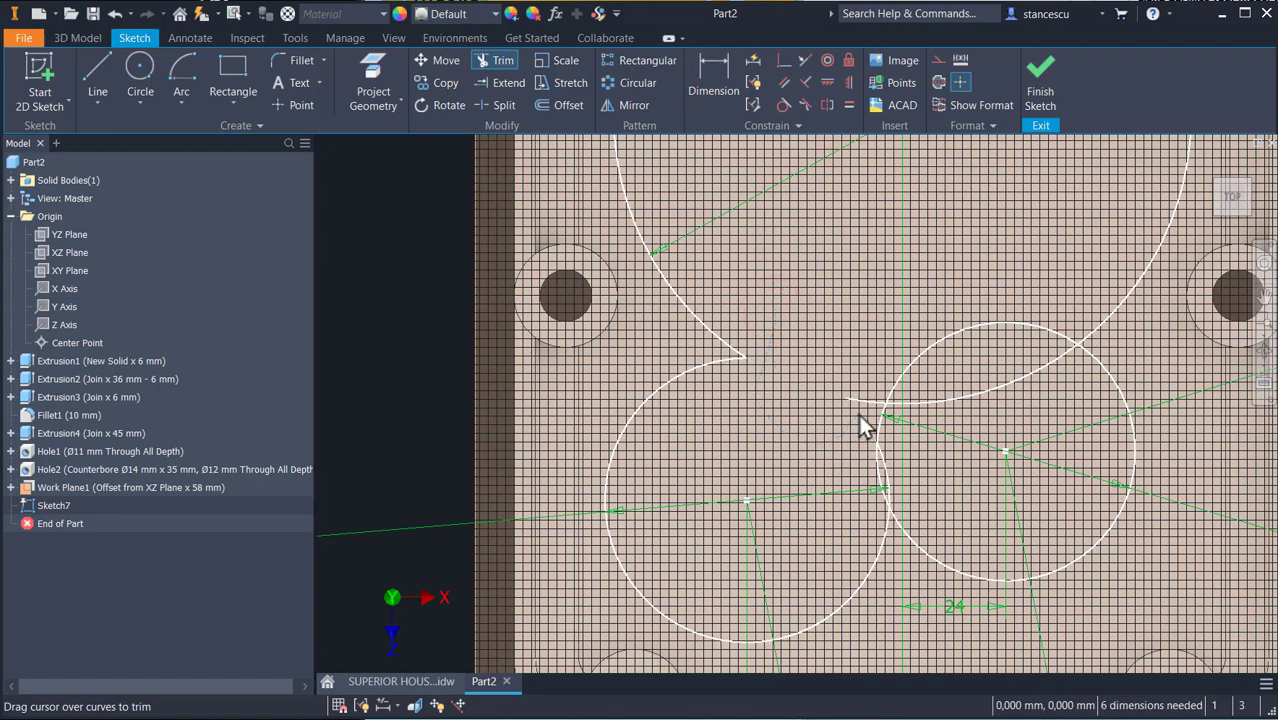
left_click(901, 378)
left_click(981, 397)
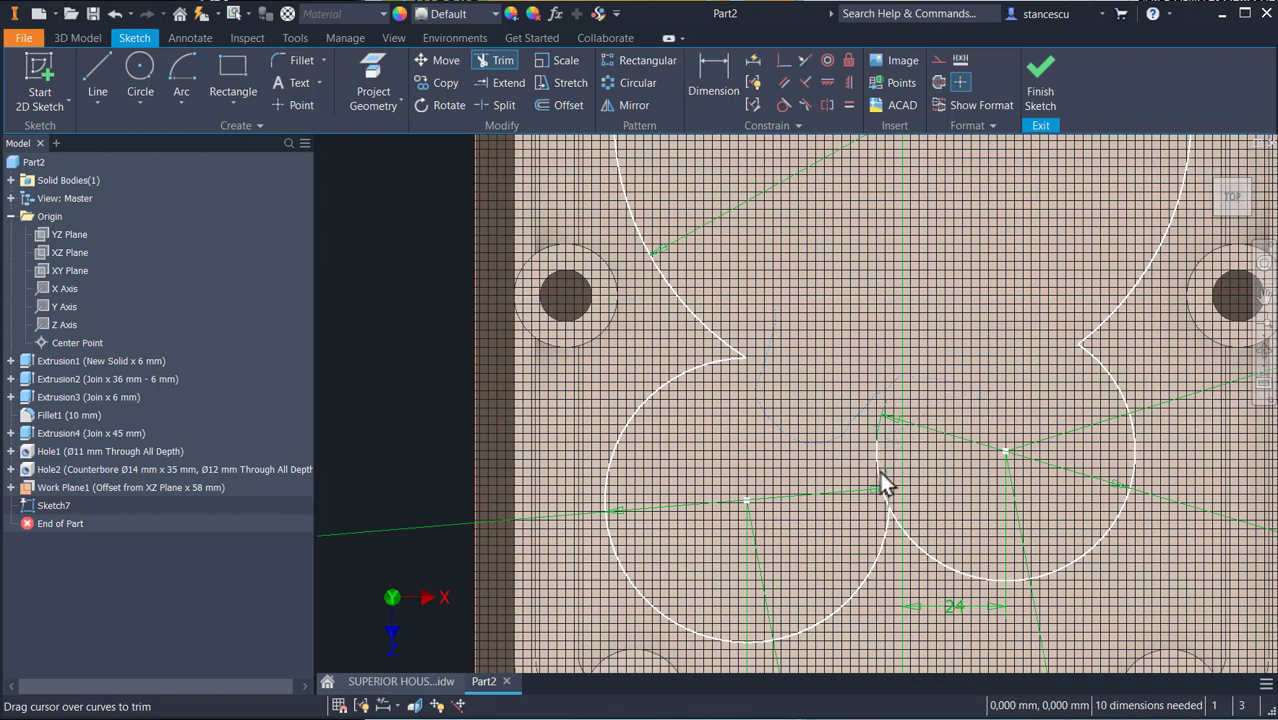
left_click(848, 473)
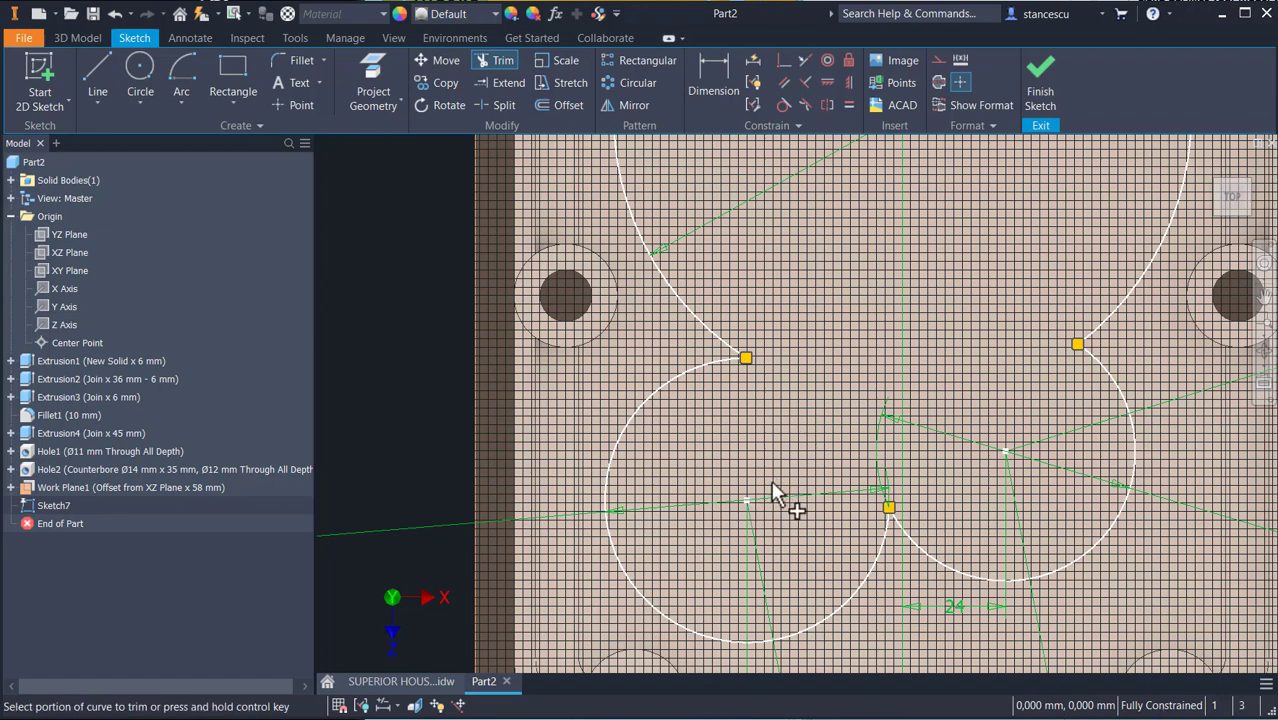
left_click(439, 306)
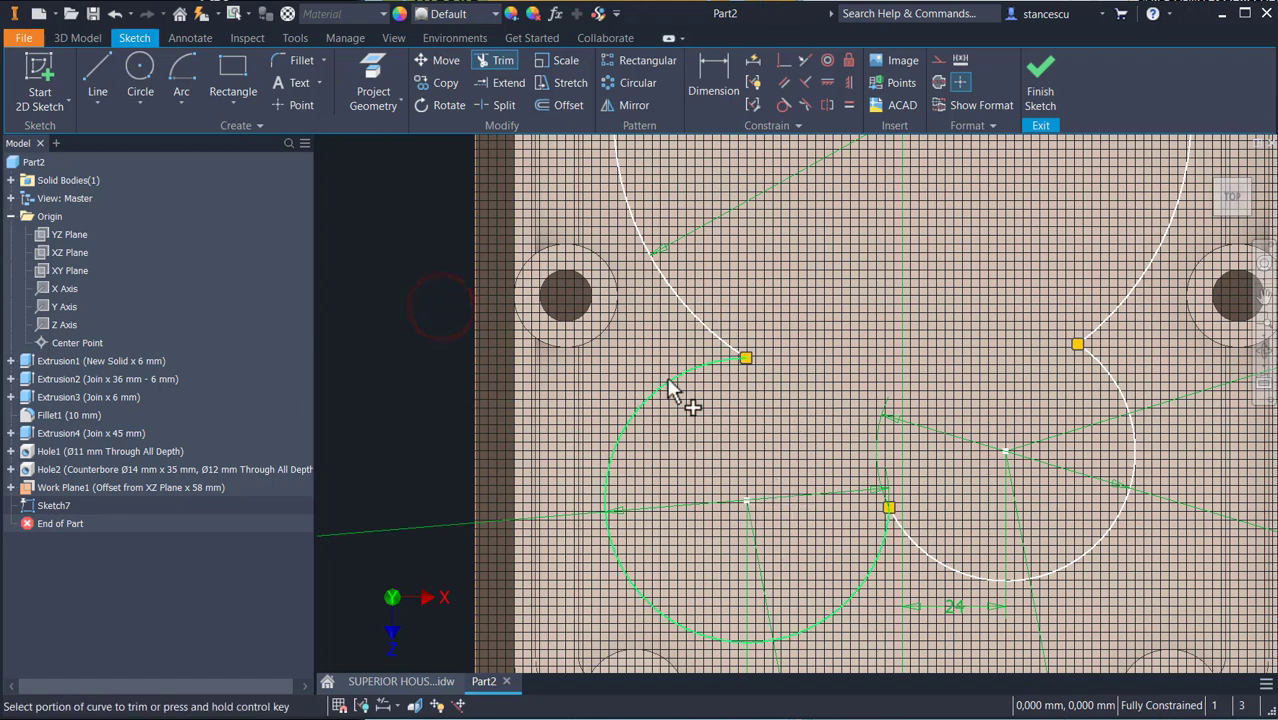
Switch to the SUPERIOR HOUSING drawing and examine the fillet radius between the bearing bosses and the heights in section B-B.
left_click(370, 681)
scroll(849, 448, "up", 3)
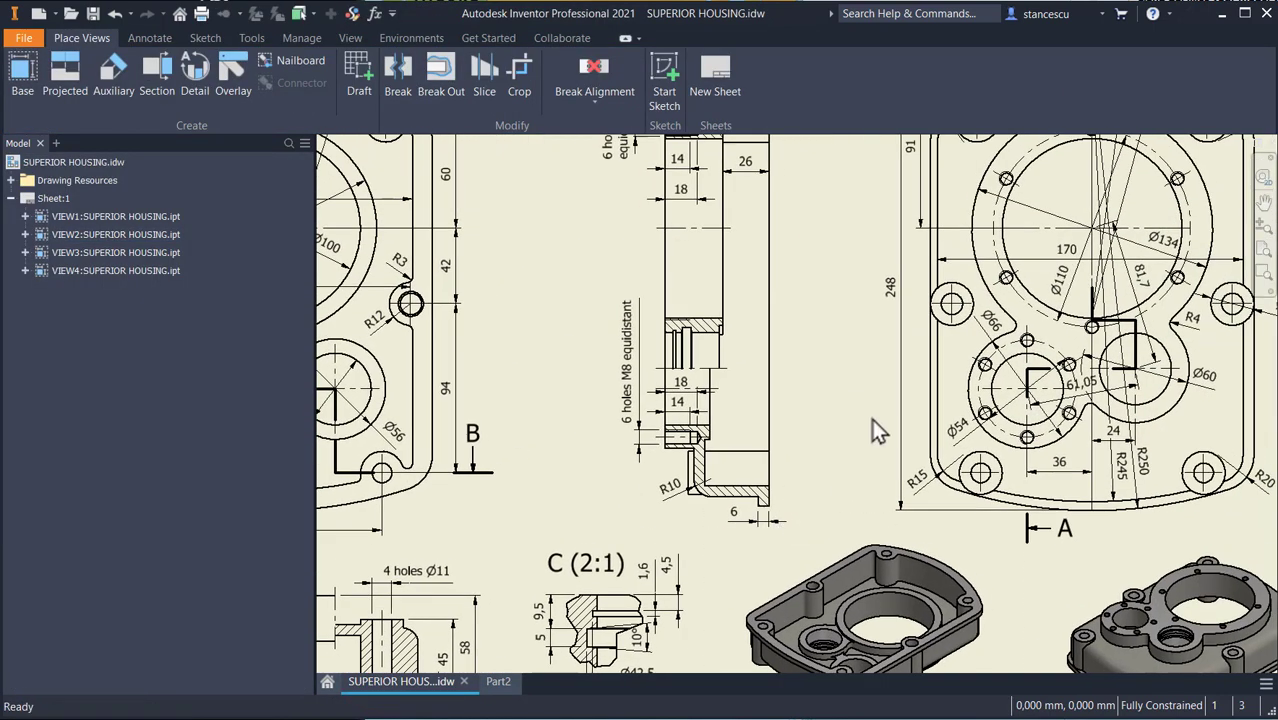
scroll(948, 333, "up", 3)
middle_click_drag(1012, 412, 638, 333)
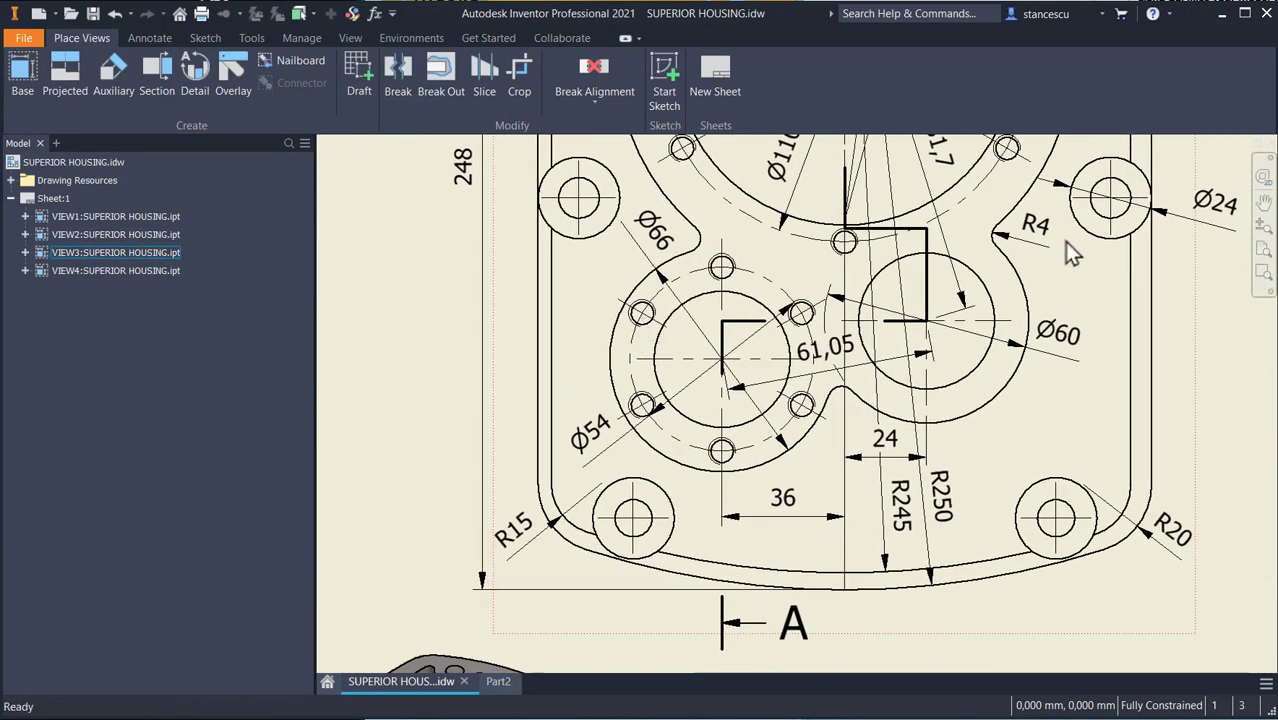
scroll(942, 381, "down", 2)
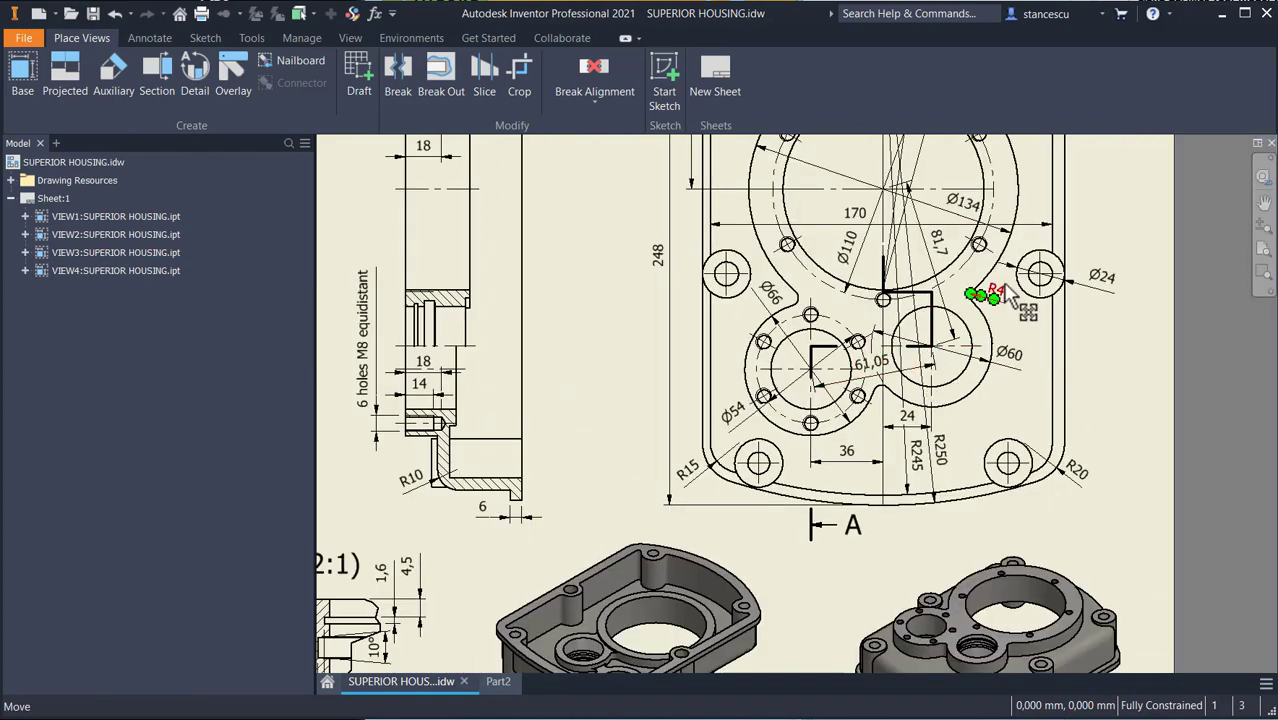
middle_click_drag(588, 378, 987, 252)
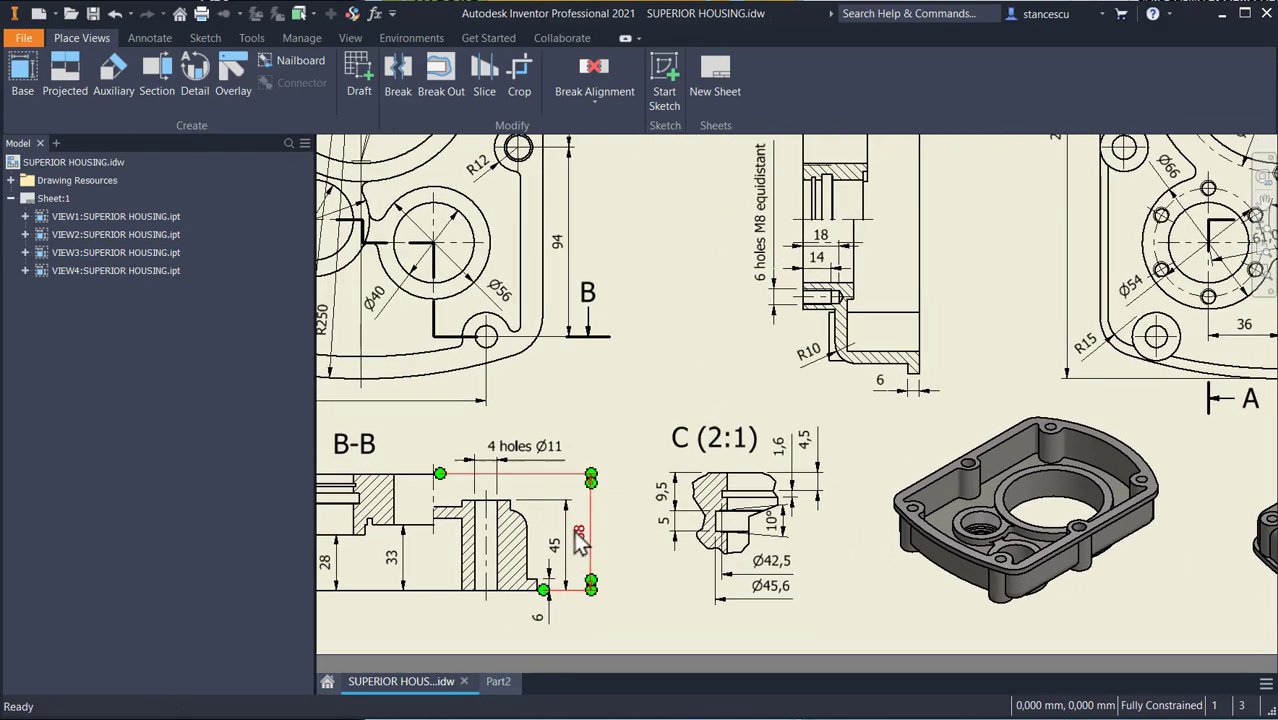
Round the three junctions between the arcs of the bearing-boss contour with 4 mm fillets and finish the sketch.
left_click(498, 681)
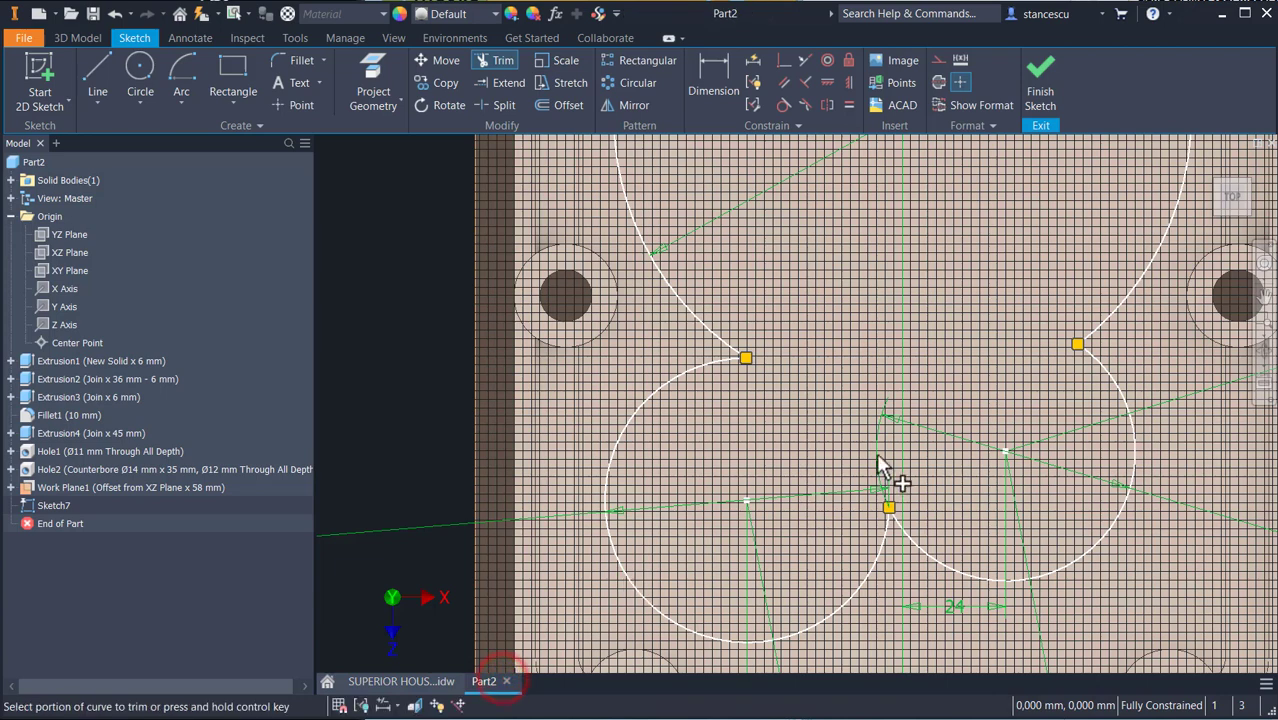
left_click(290, 62)
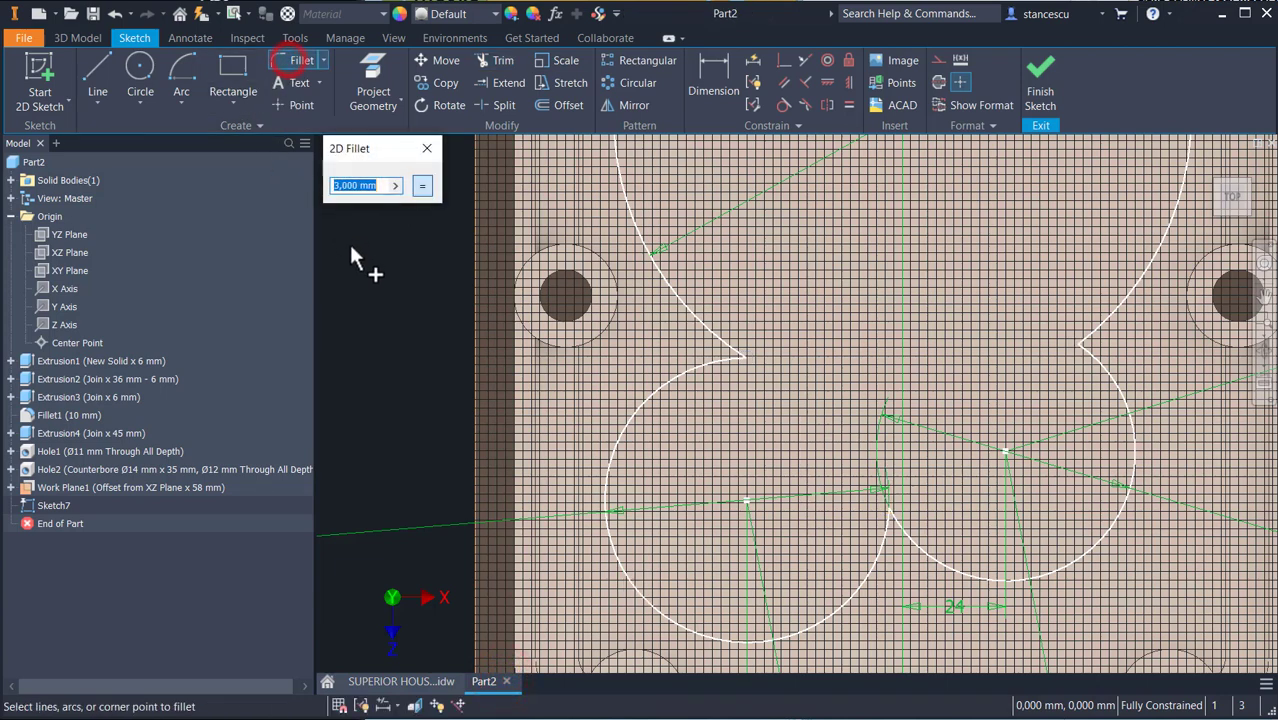
type("4")
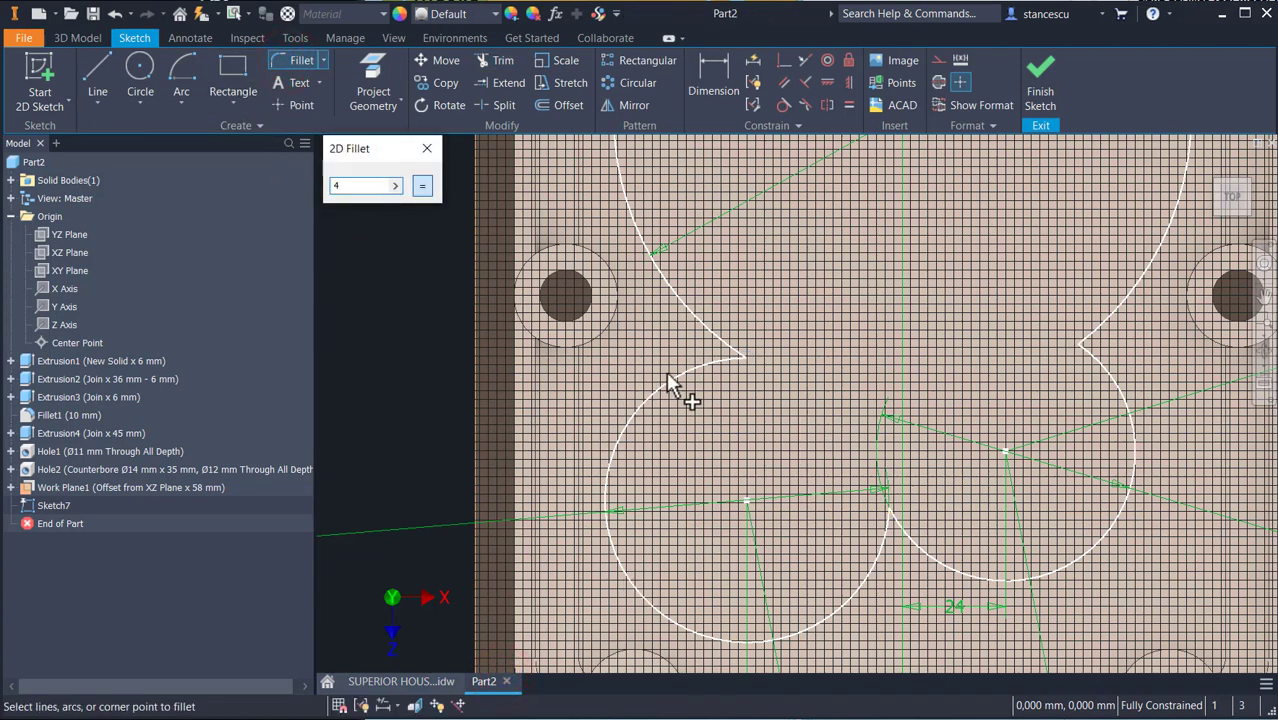
left_click(701, 366)
left_click(717, 338)
left_click(869, 566)
left_click(917, 545)
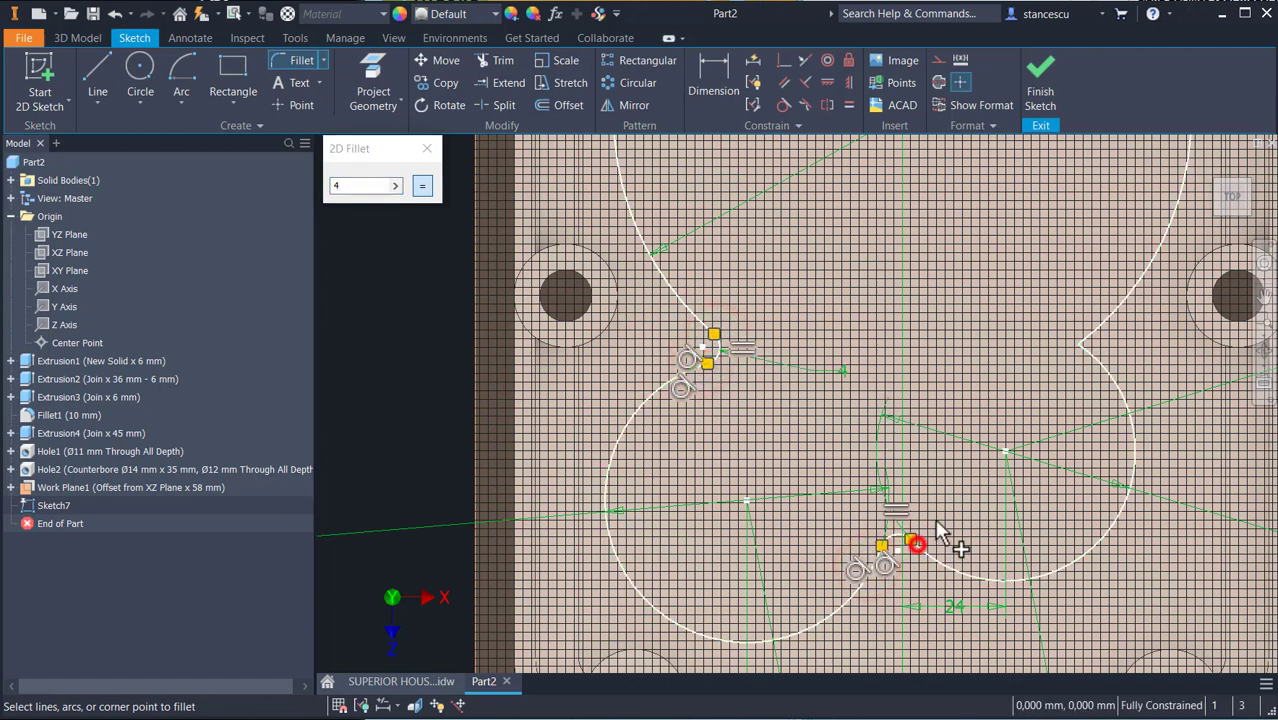
left_click(1114, 379)
left_click(1119, 312)
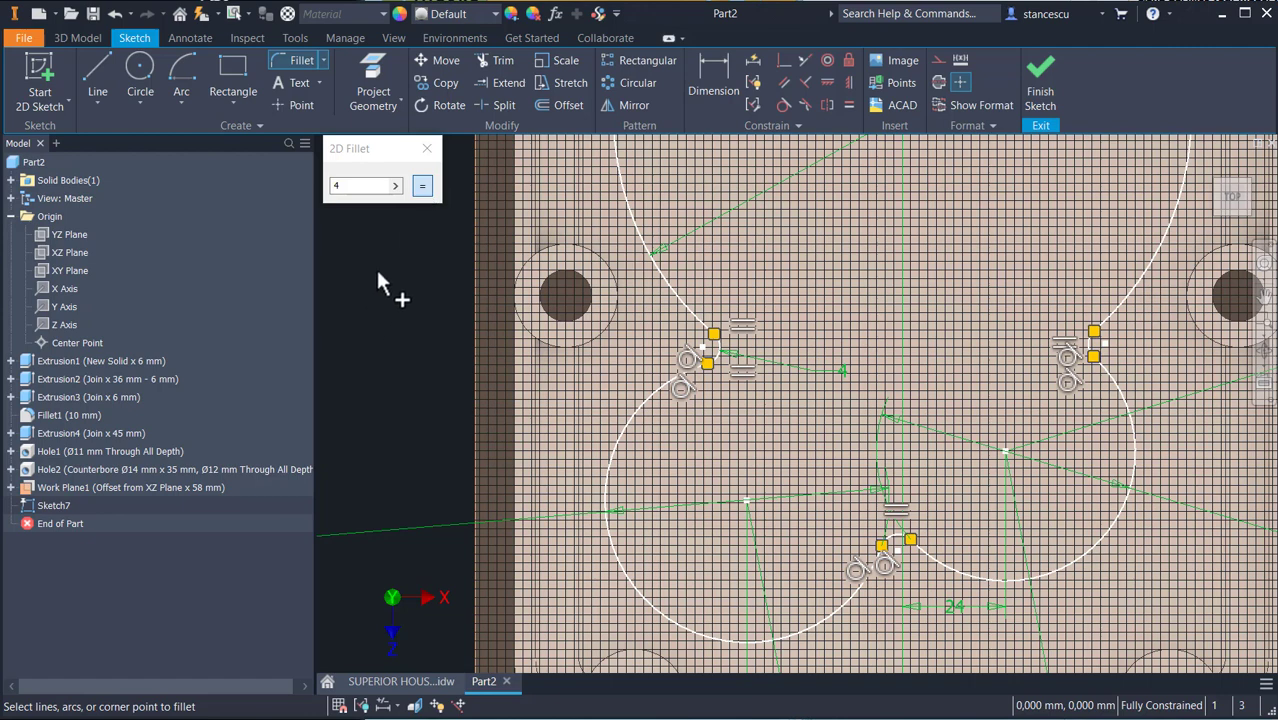
key("Escape")
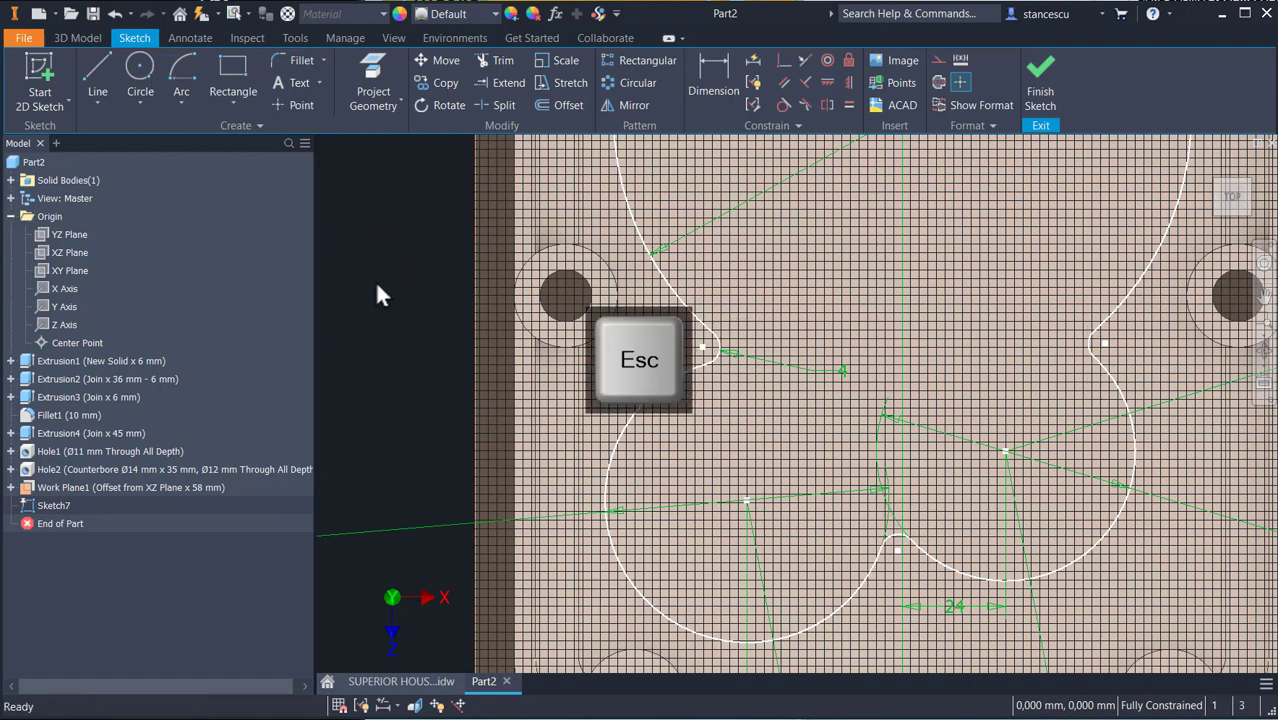
left_click(1041, 68)
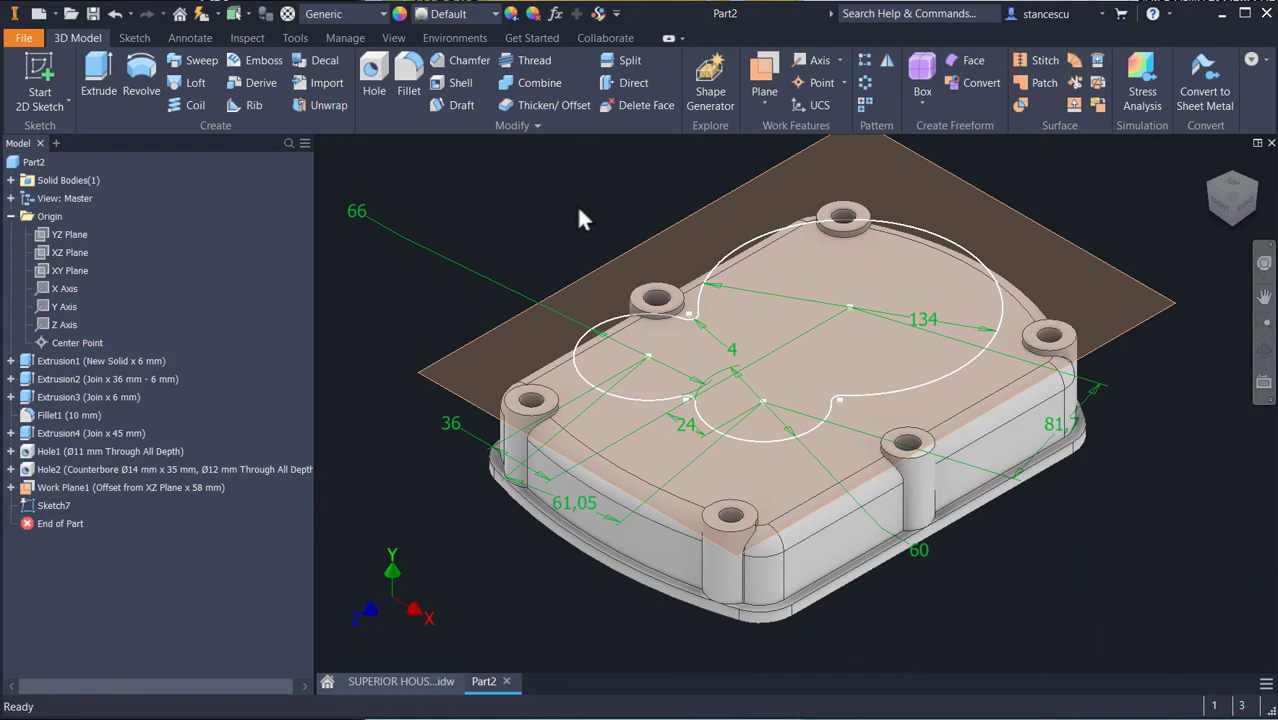
Extrude the bearing-boss contour downwards to the next face, joining it to the housing body.
left_click(101, 82)
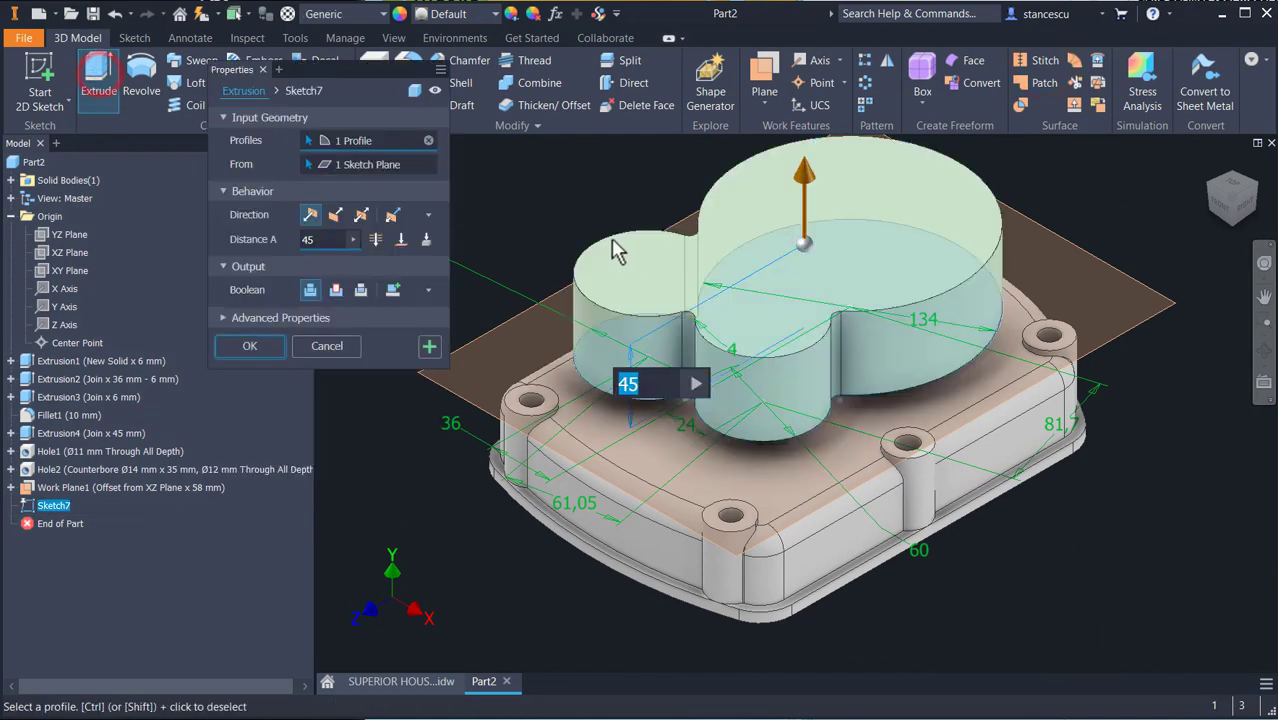
left_click(426, 241)
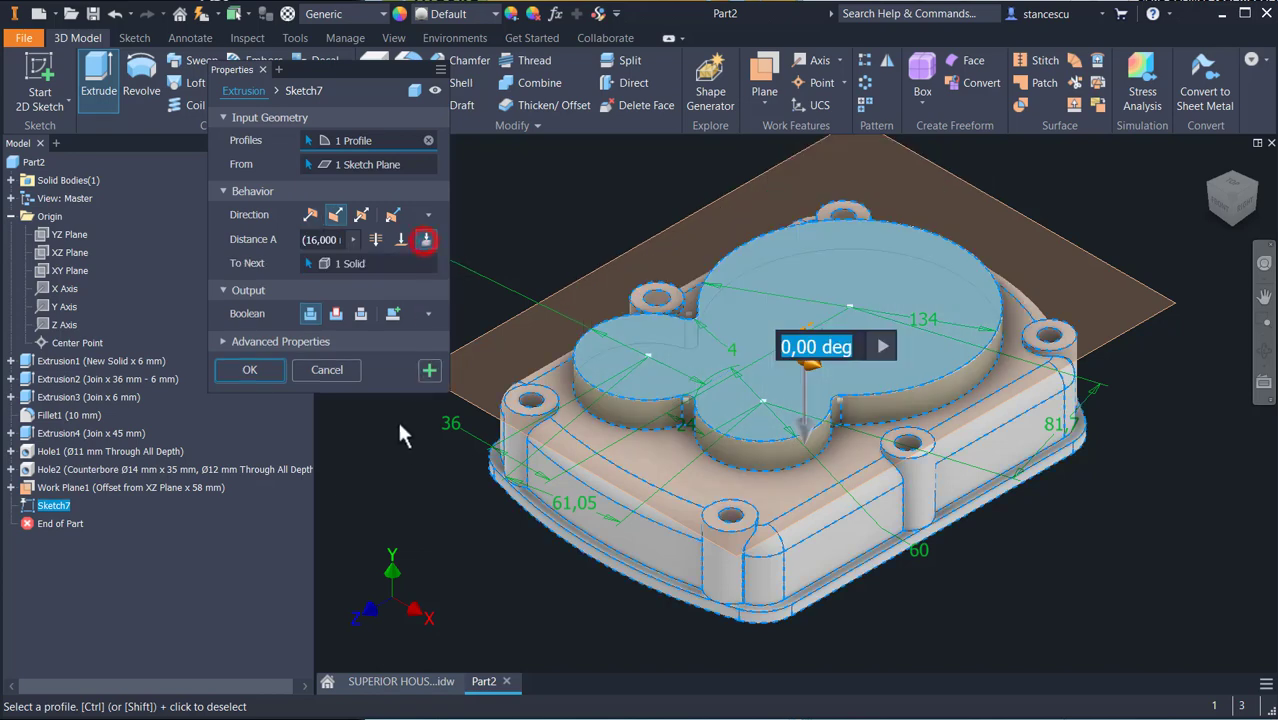
left_click(250, 370)
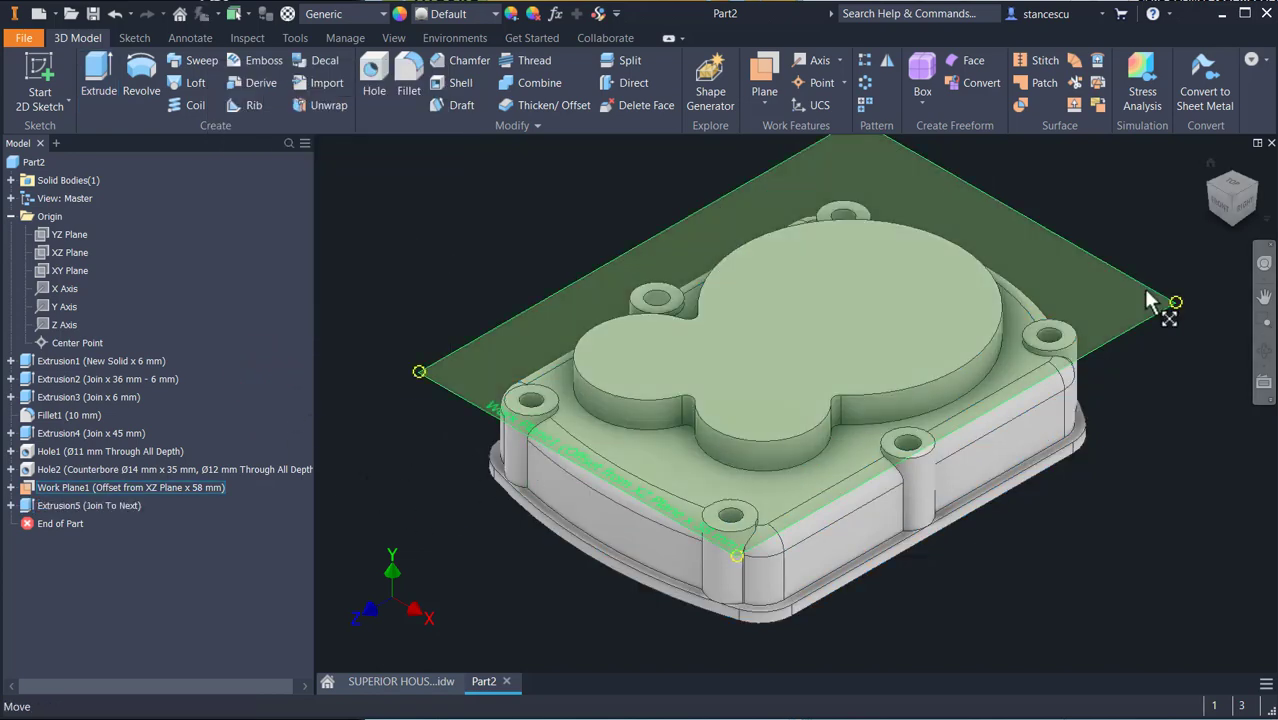
Hide the work plane offset 58 mm from the XZ plane.
right_click(1148, 302)
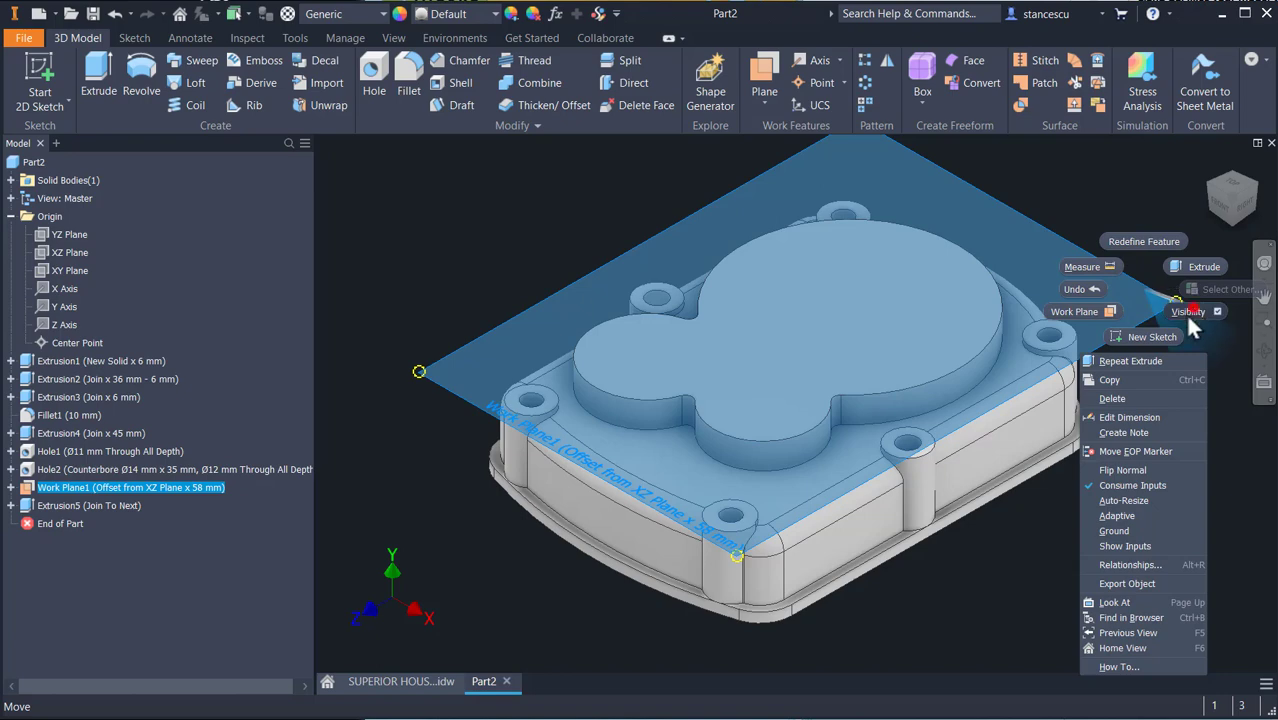
left_click(1190, 312)
mouse_move(1150, 550)
middle_mouse_down("shift")
mouse_move(1177, 468)
mouse_move(1157, 548)
middle_mouse_up("shift")
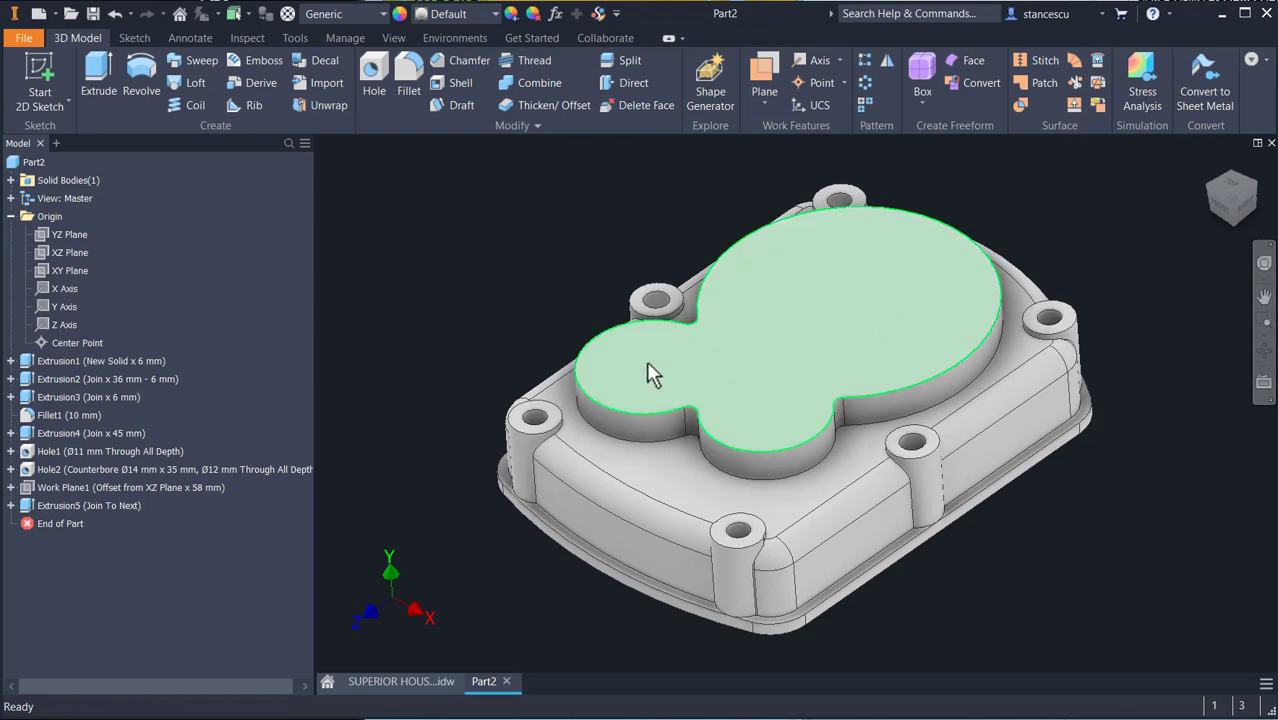
Check the bore diameters in the SUPERIOR HOUSING drawing and cut a simple 100 mm through-all hole concentric with the largest boss in Part2.
left_click(425, 683)
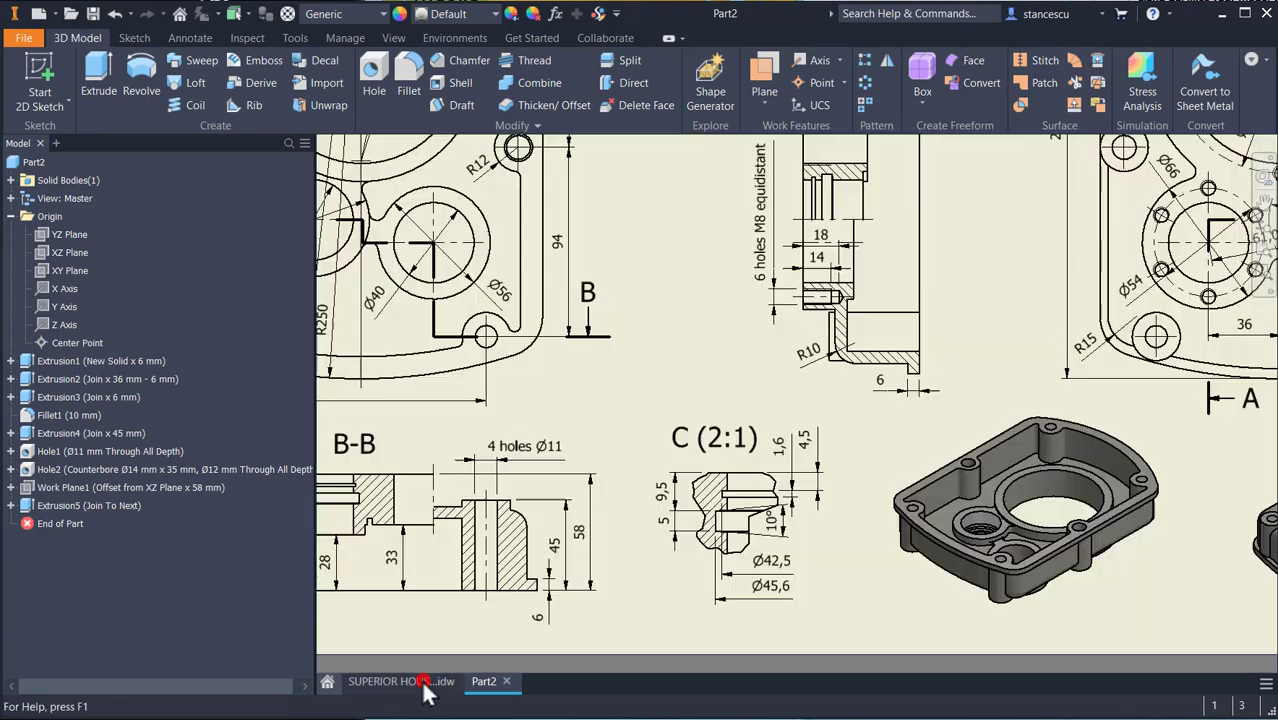
scroll(805, 420, "down", 3)
scroll(805, 420, "up", 3)
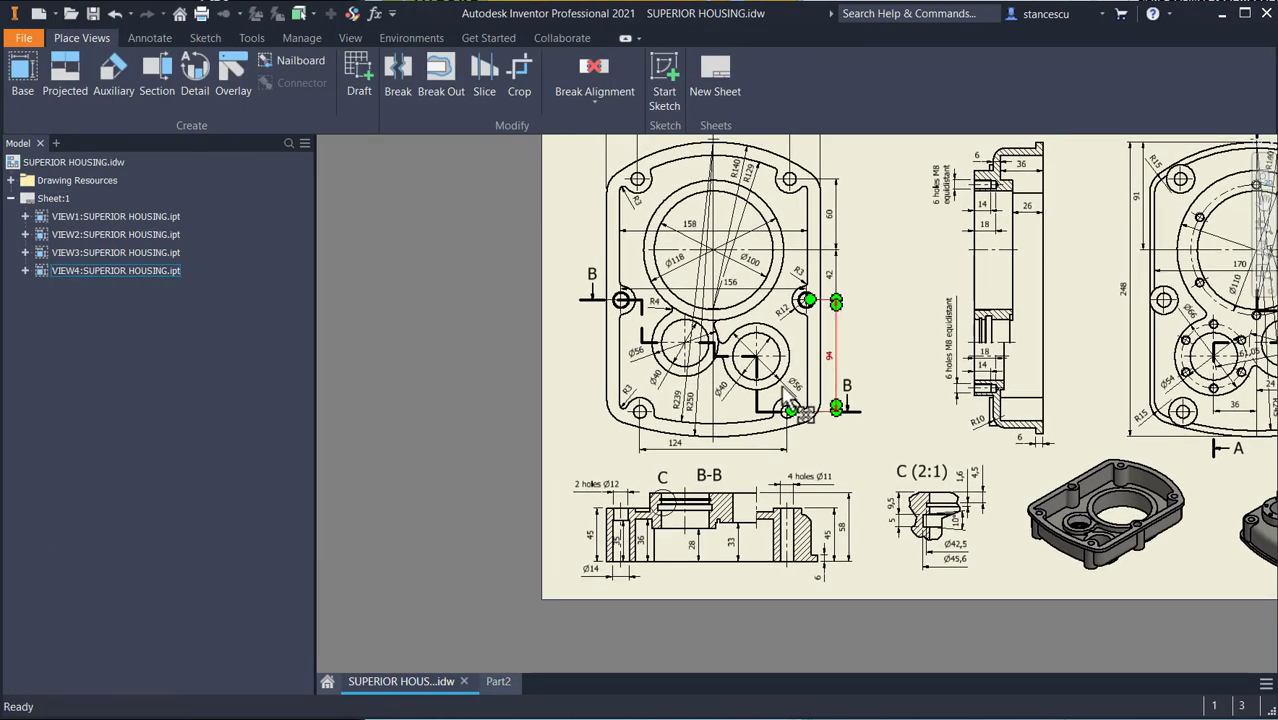
scroll(735, 310, "up", 3)
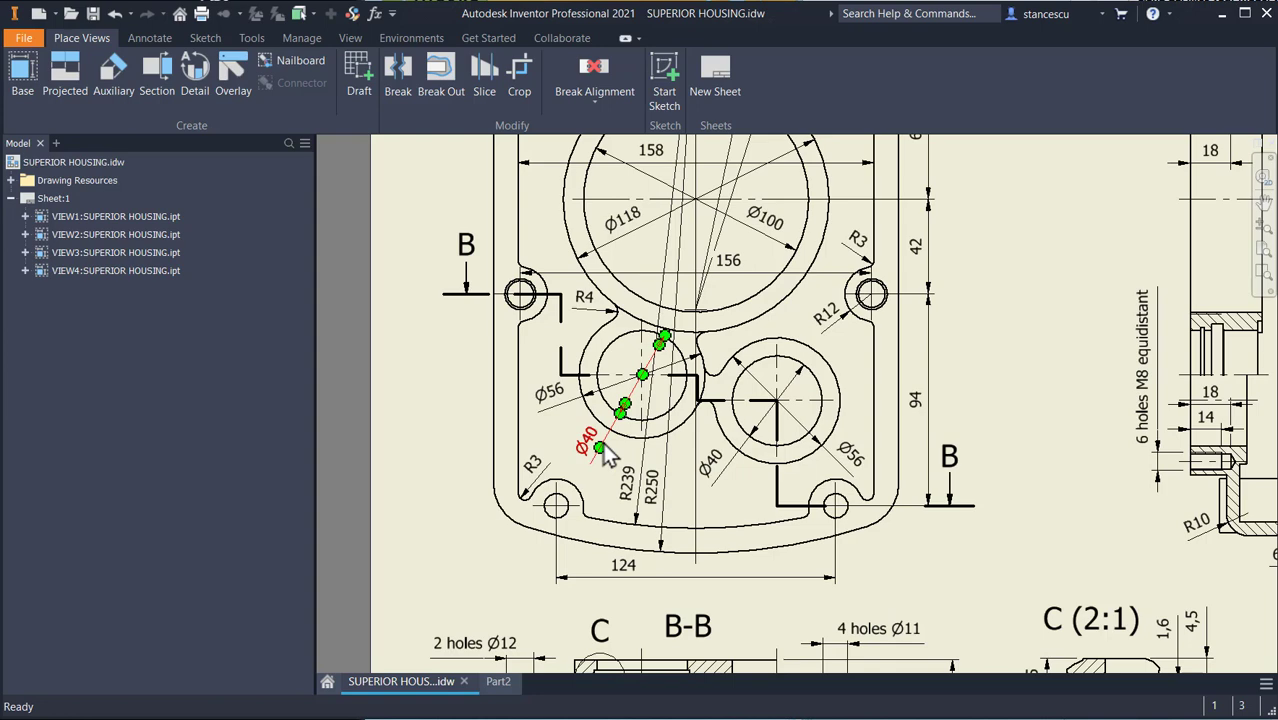
left_click(500, 683)
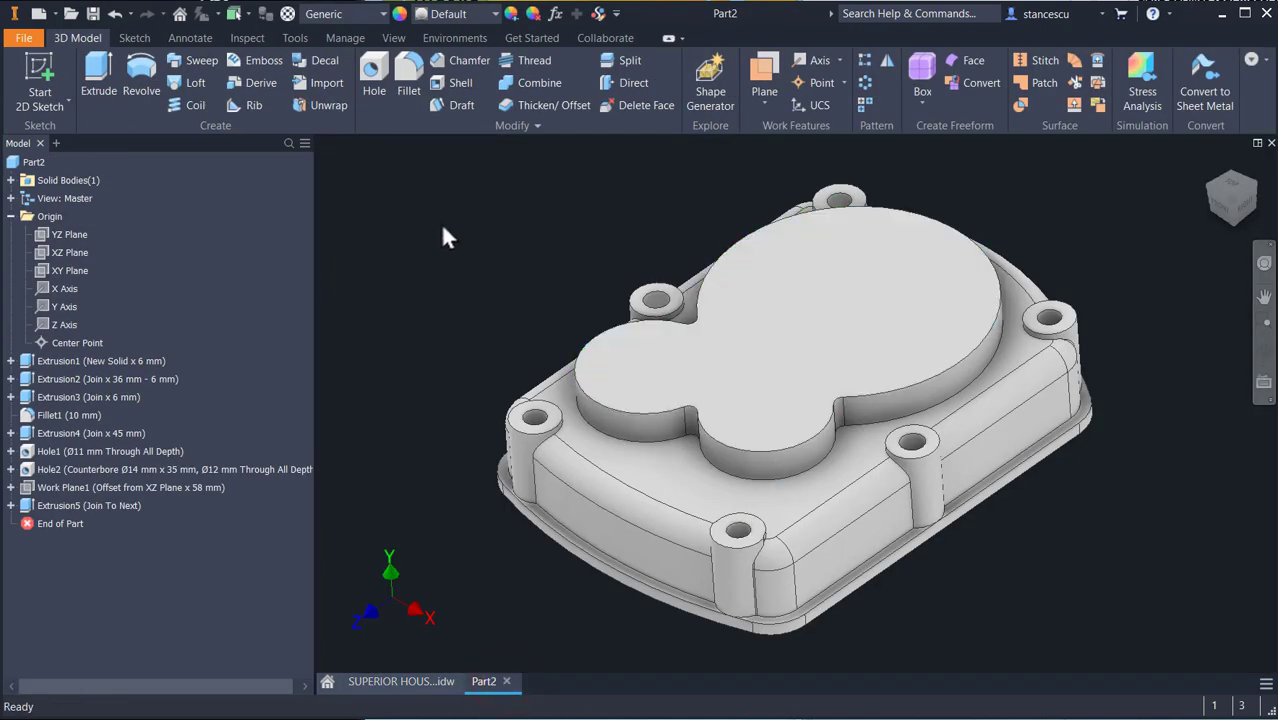
left_click(373, 75)
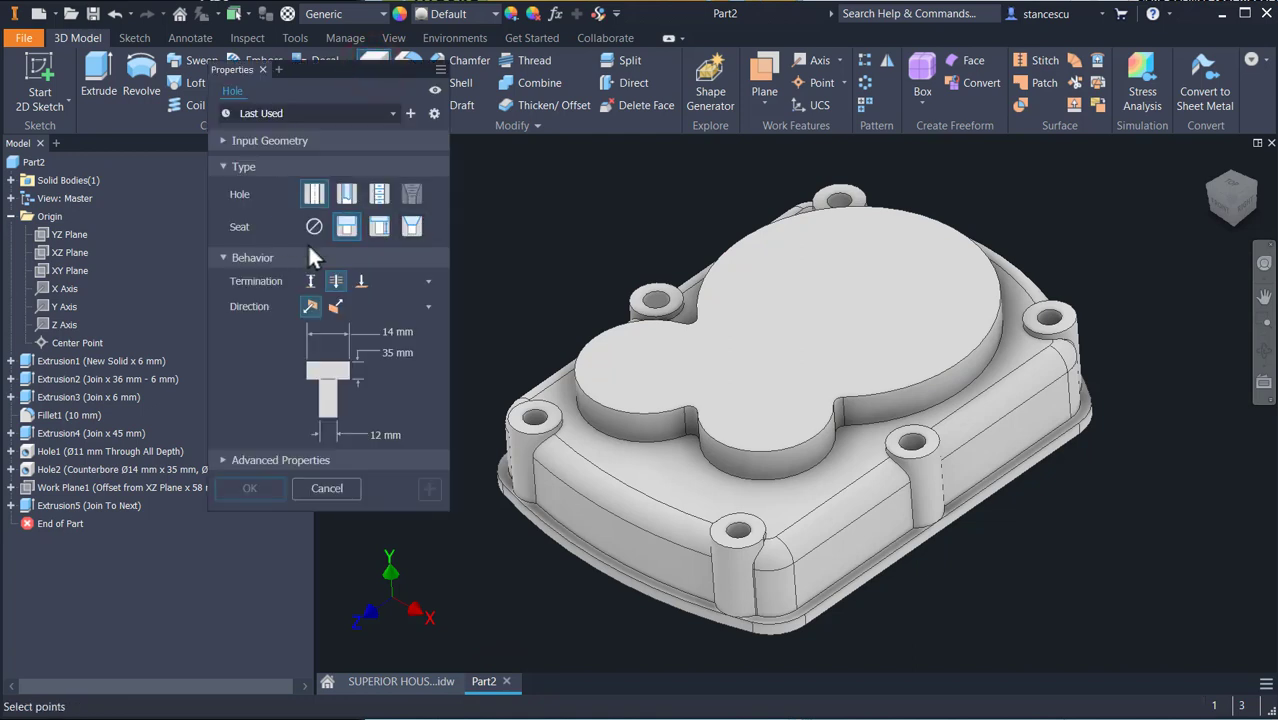
left_click(313, 227)
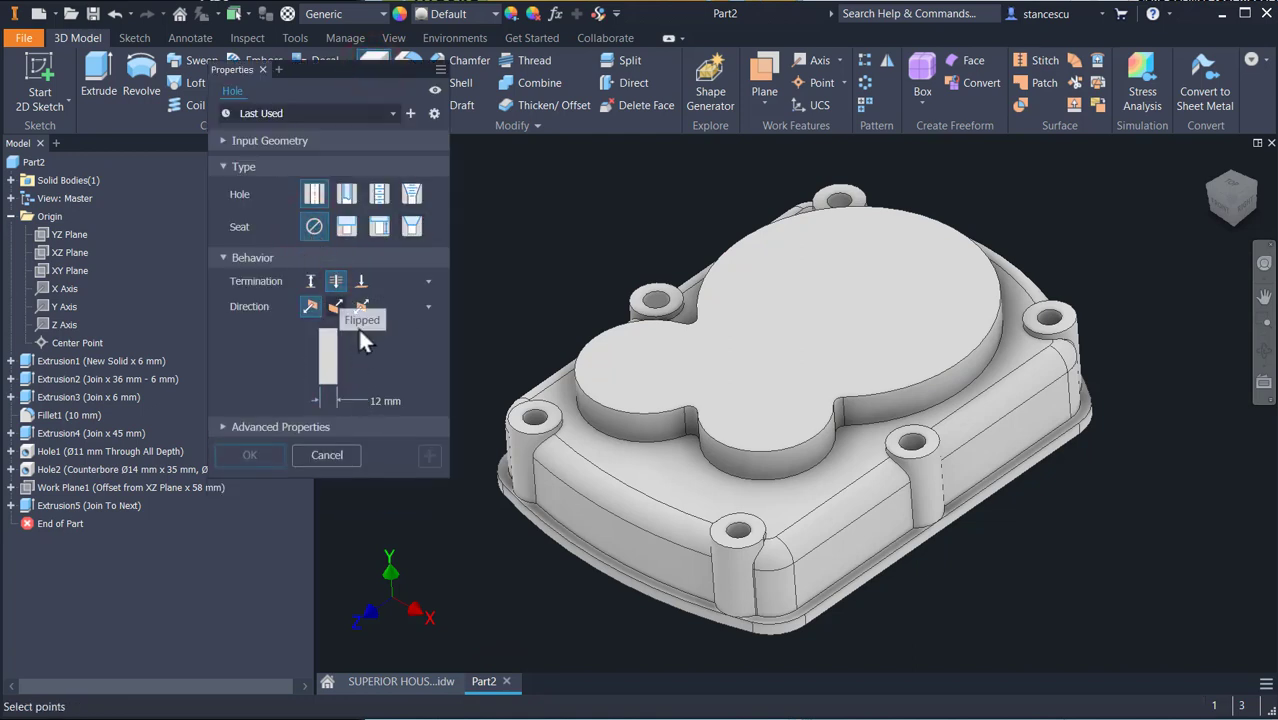
left_click(940, 246)
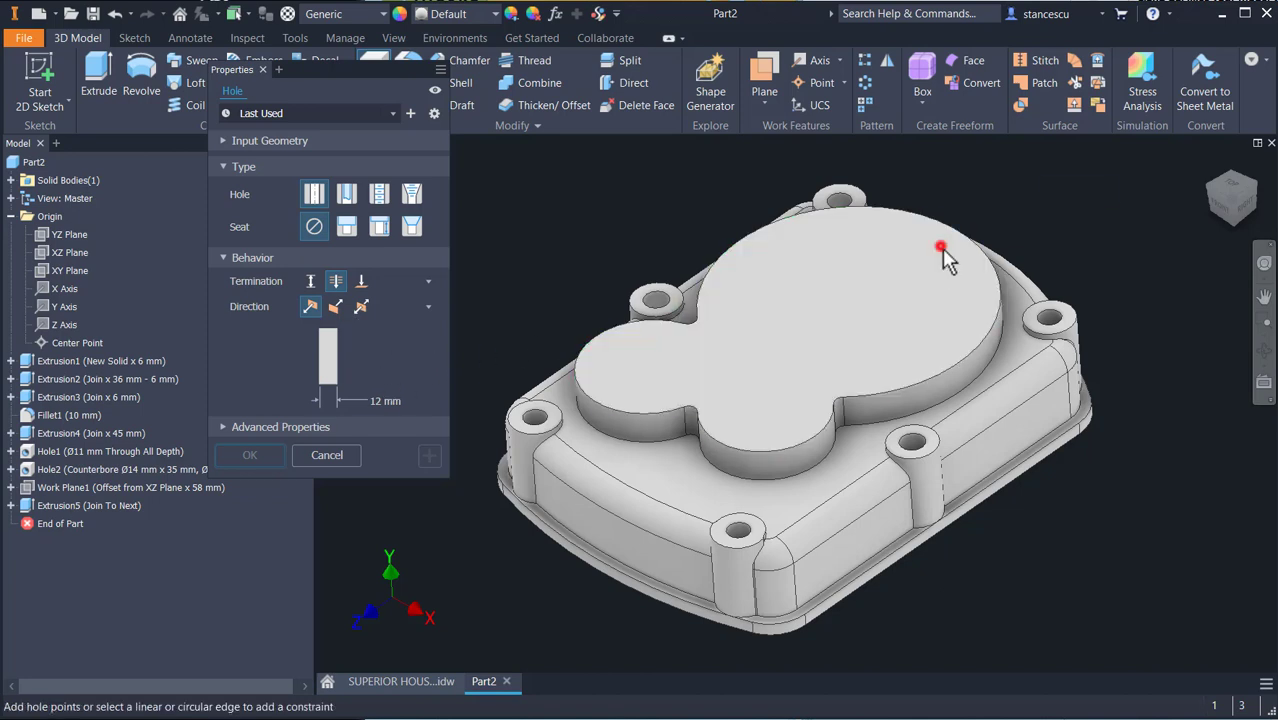
left_click(951, 371)
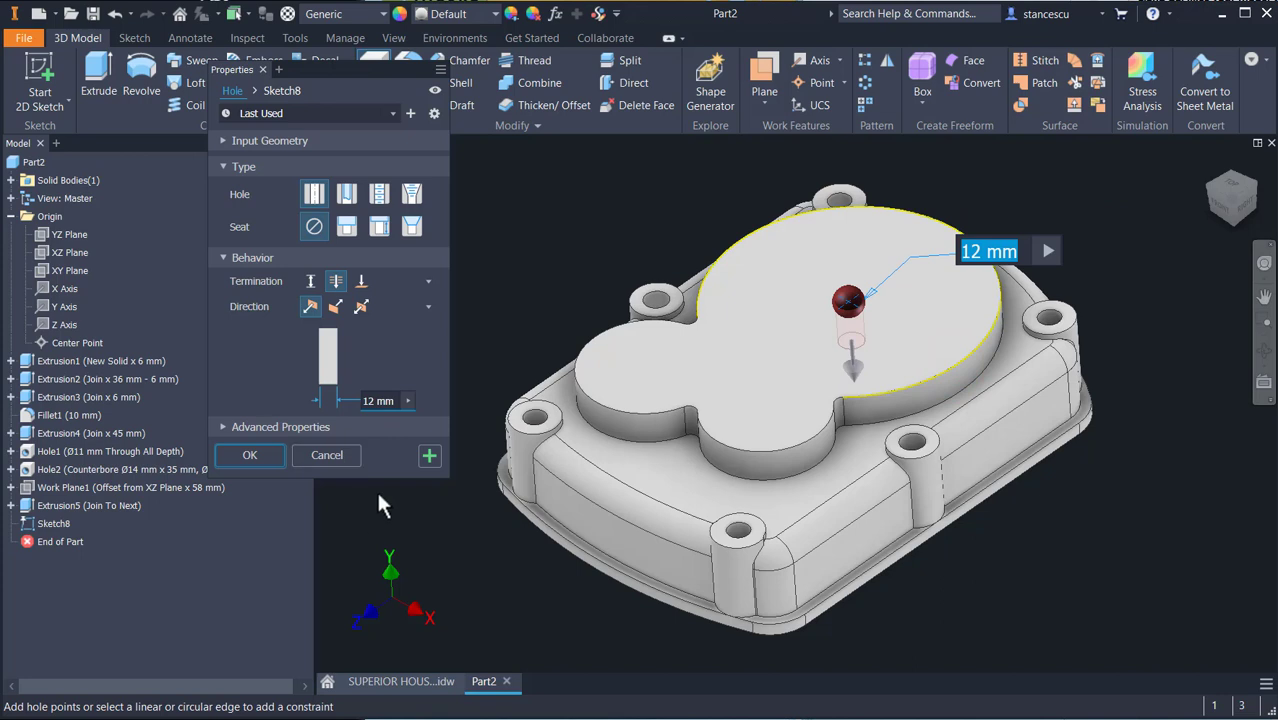
type("100")
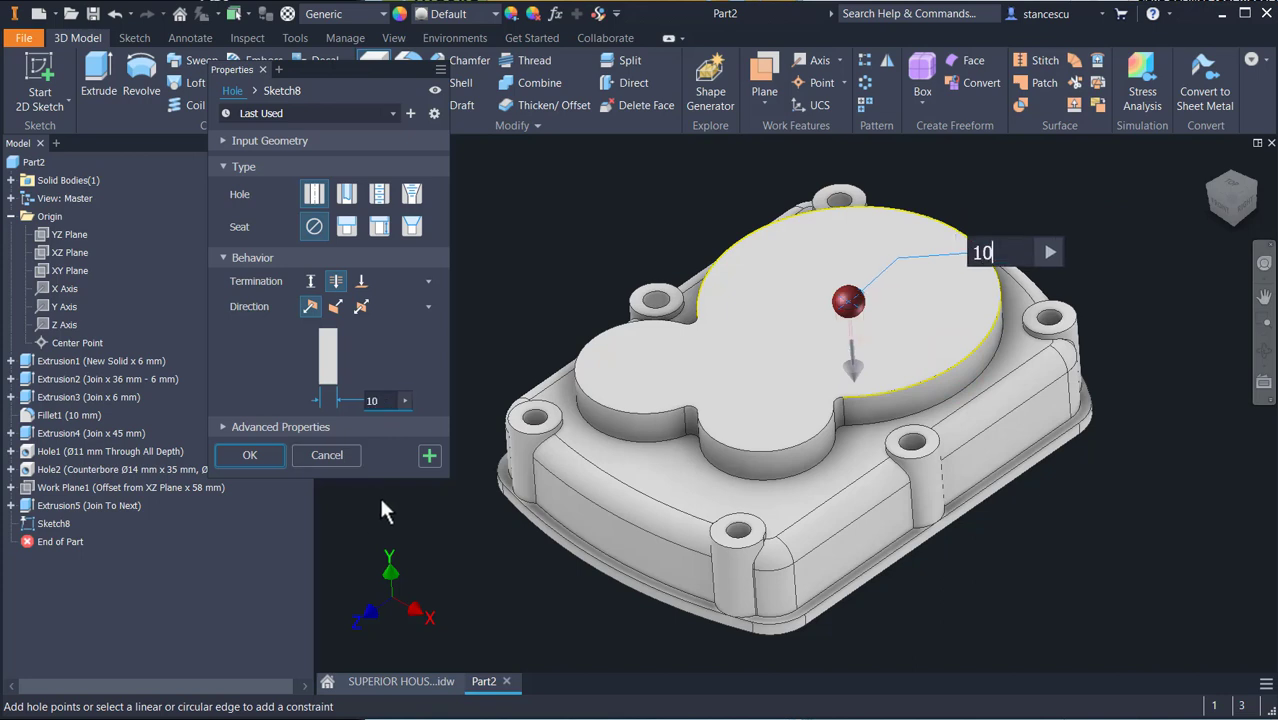
left_click(427, 458)
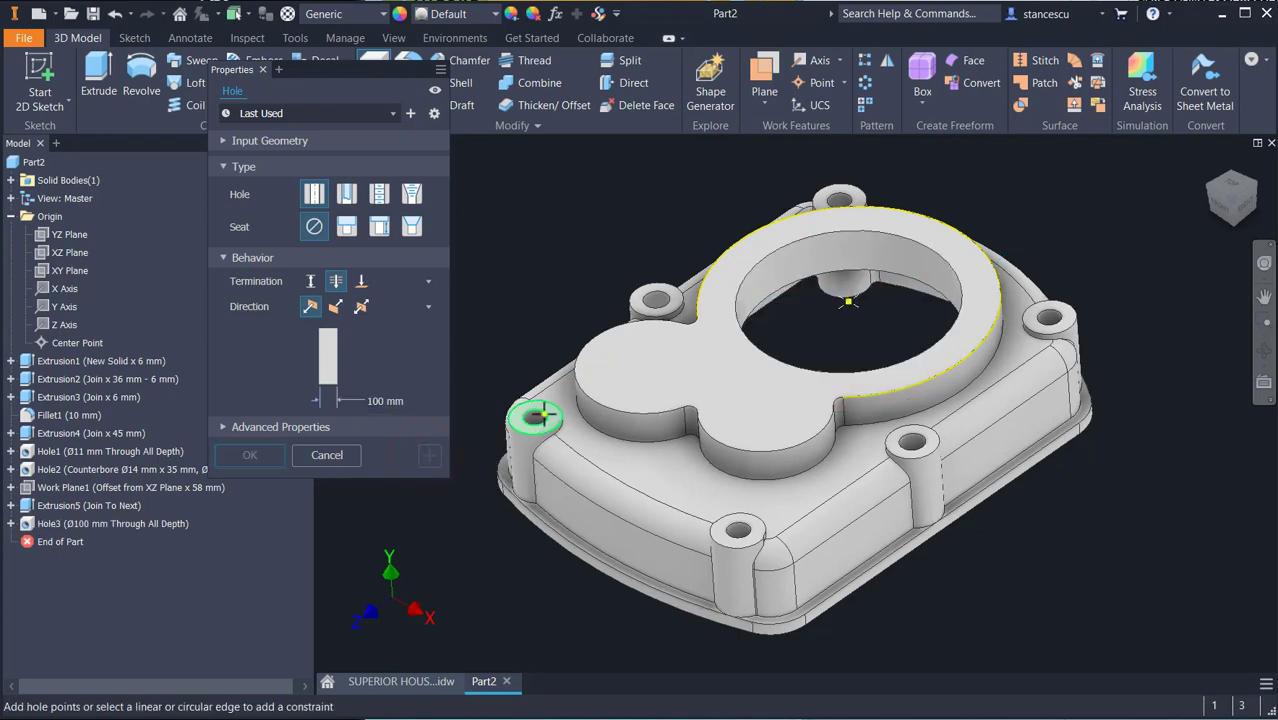
Cut a 40 mm through-all hole concentric with the 66 mm boss.
left_click(603, 380)
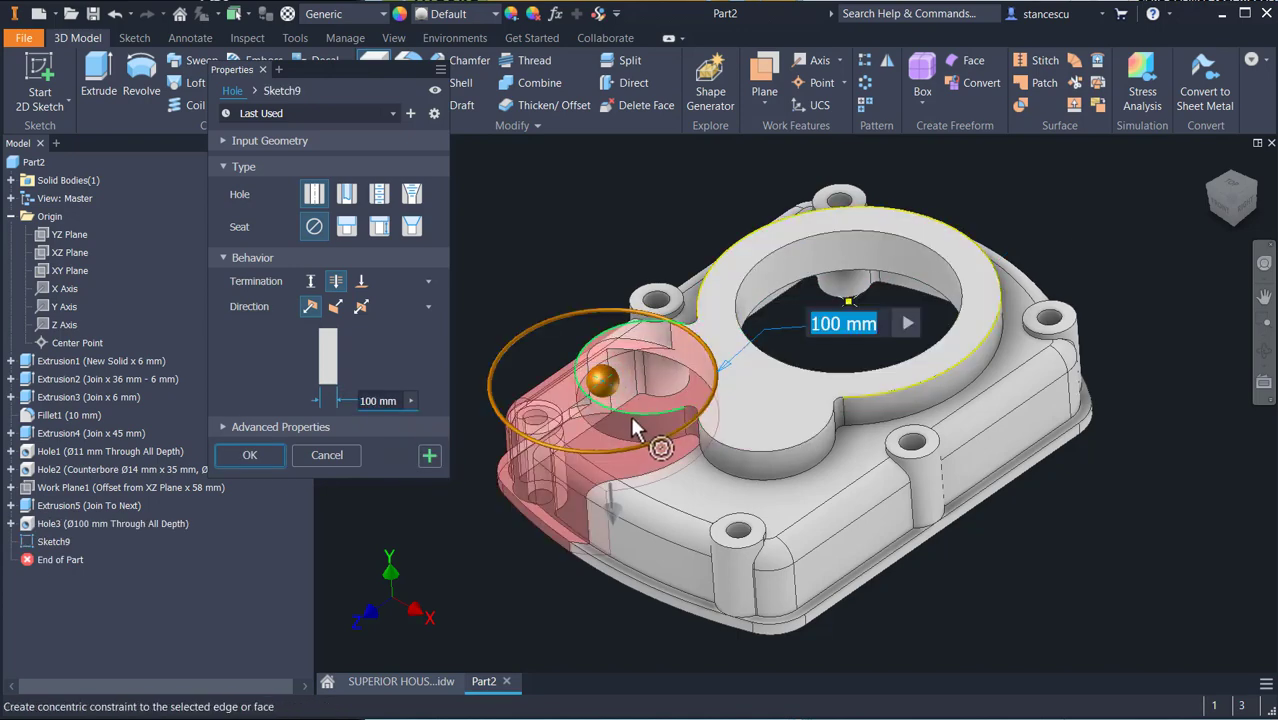
left_click(633, 416)
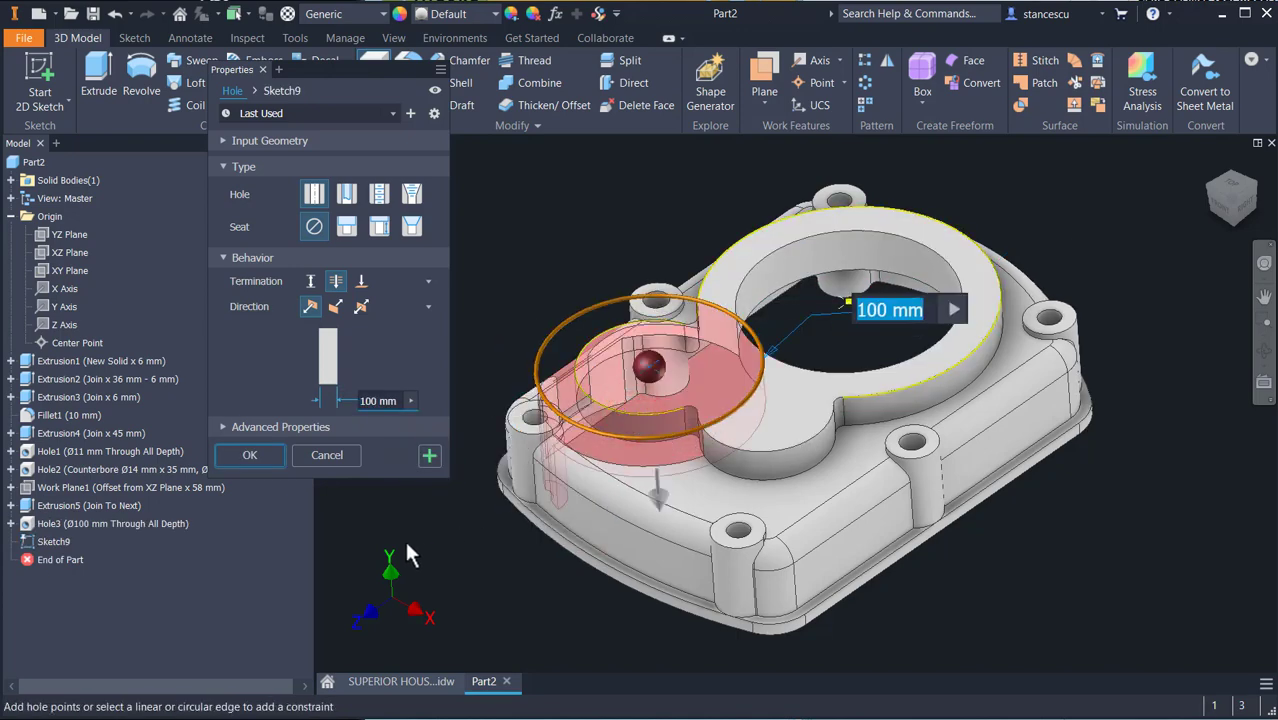
type("40")
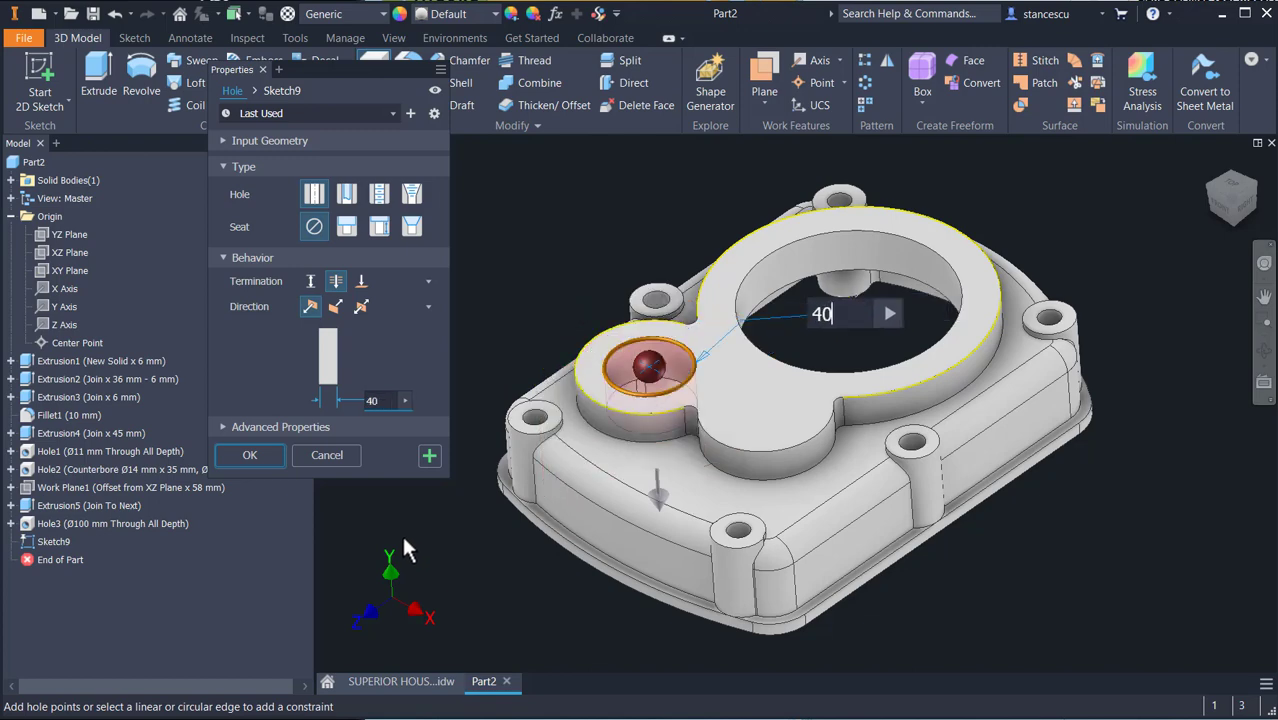
left_click(430, 456)
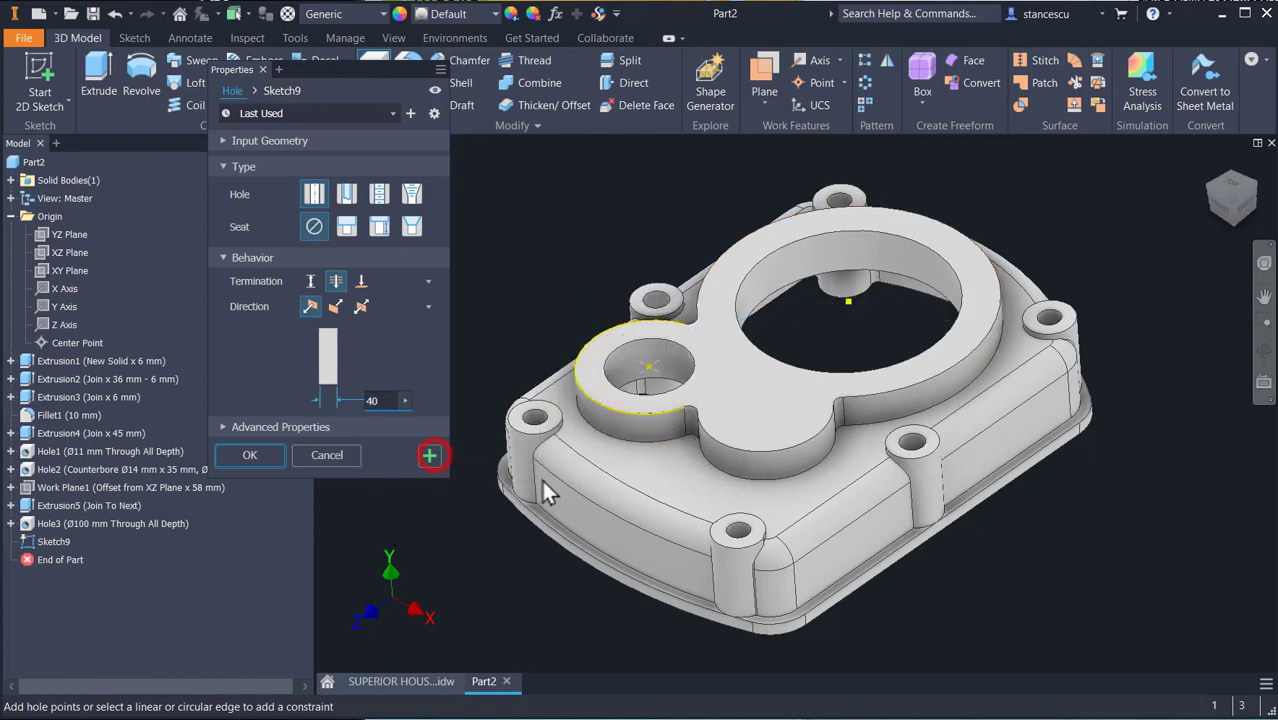
Cut a 40 mm through-all hole concentric with the 60 mm boss and return to the home view.
left_click(747, 431)
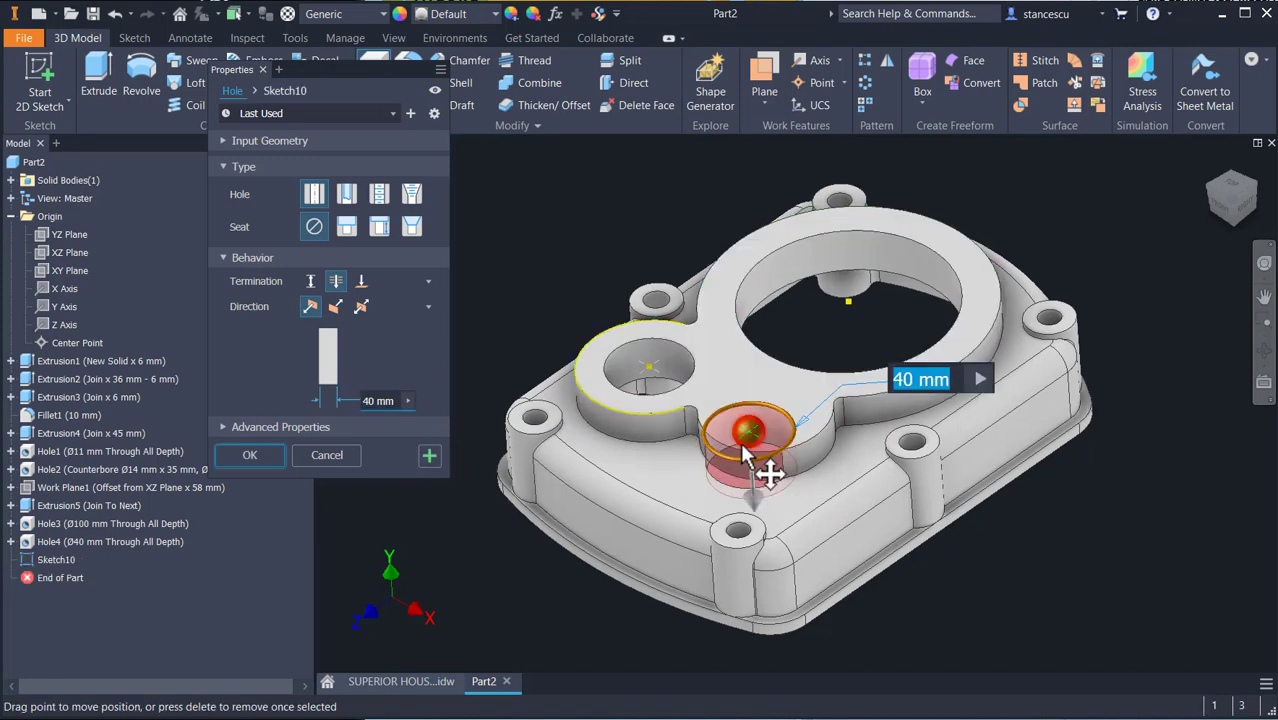
left_click(809, 441)
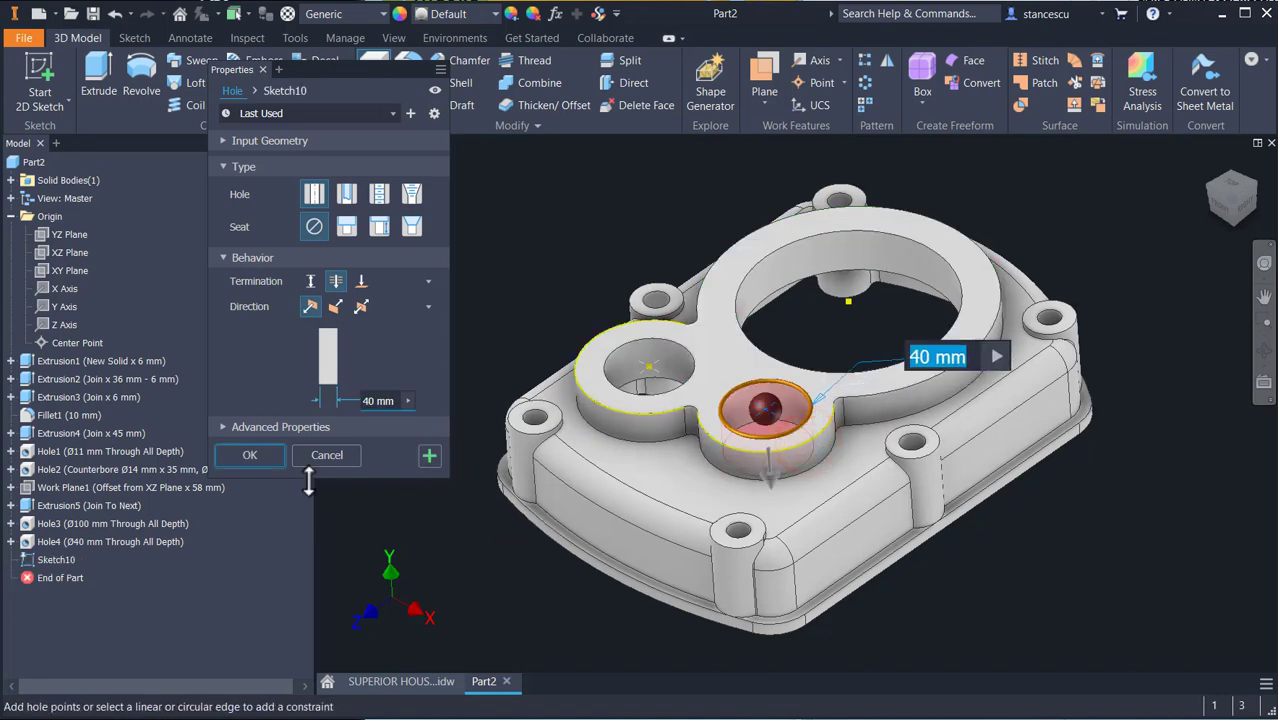
left_click(252, 455)
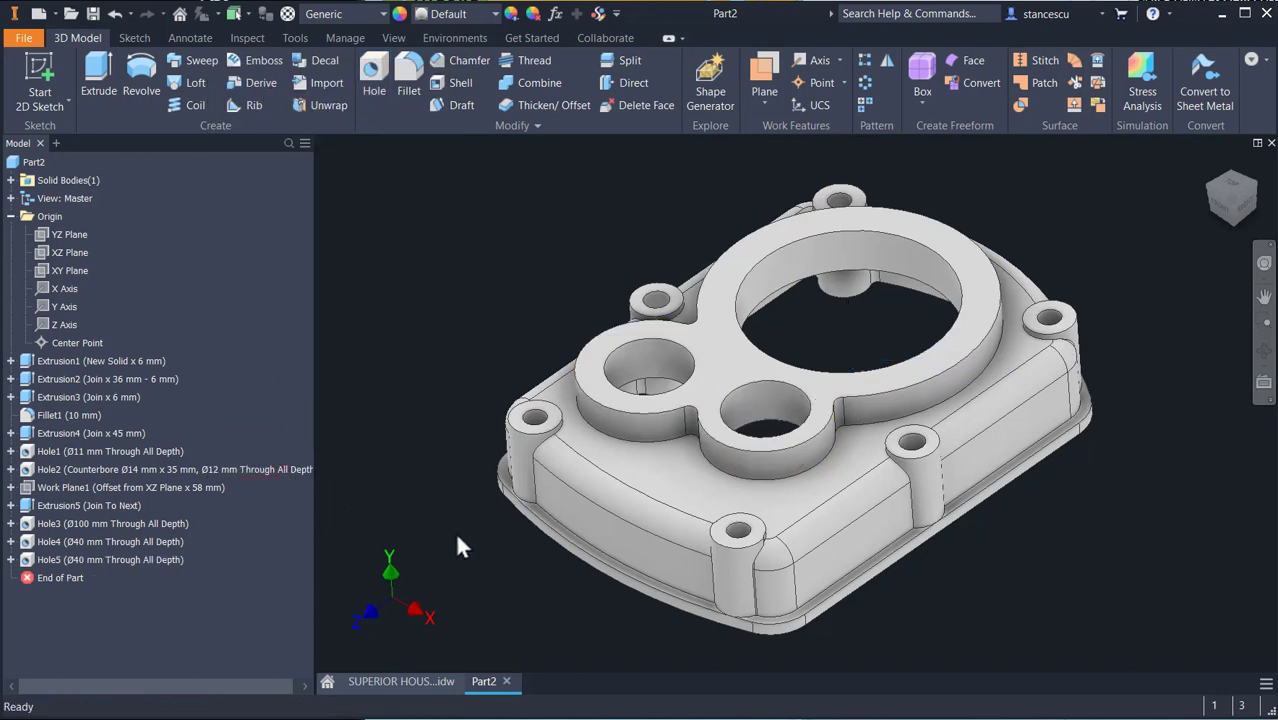
key("F6")
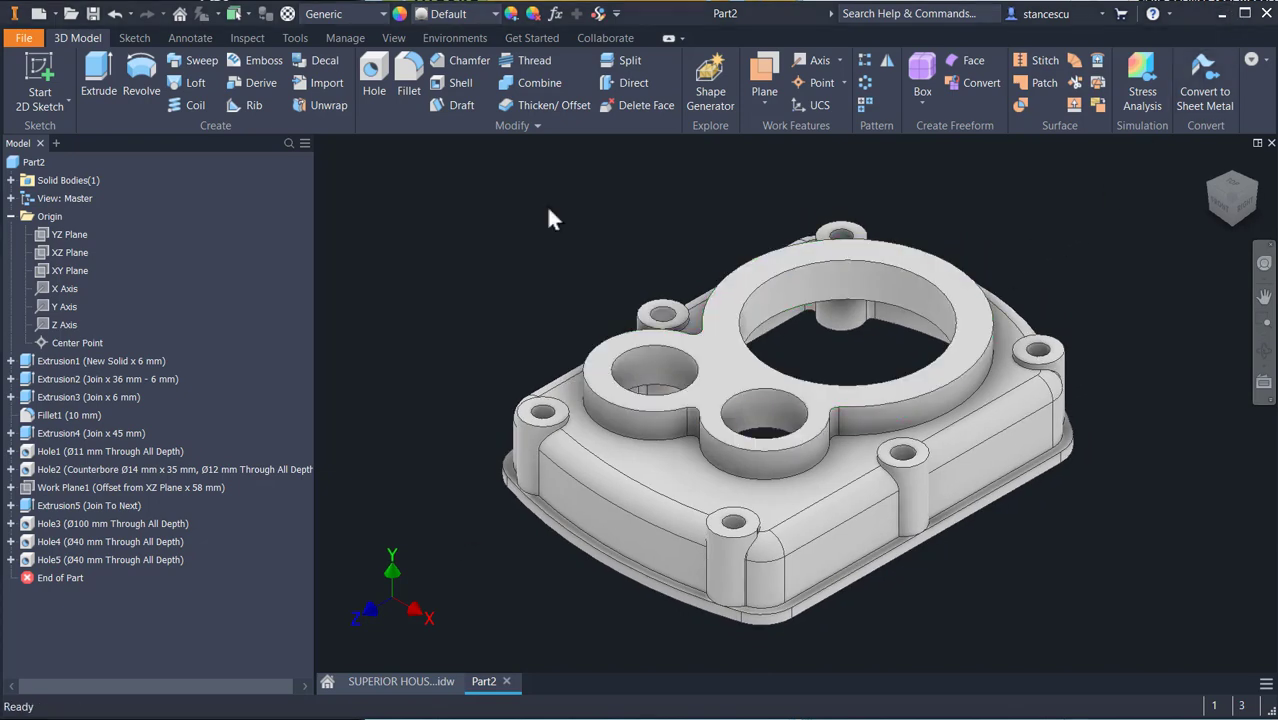
Start a new sketch on the housing's inner floor face, seen from the underside.
middle_click_drag(522, 648, 542, 531, "shift")
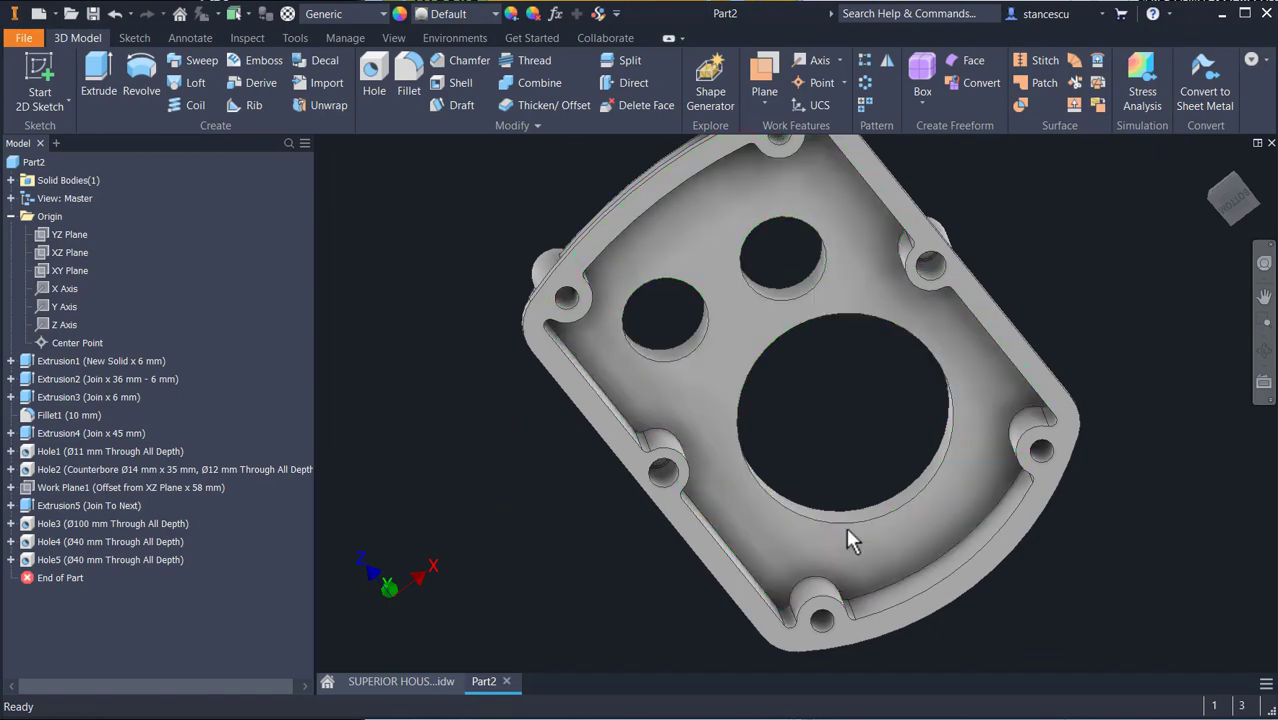
middle_click_drag(930, 557, 947, 525, "shift")
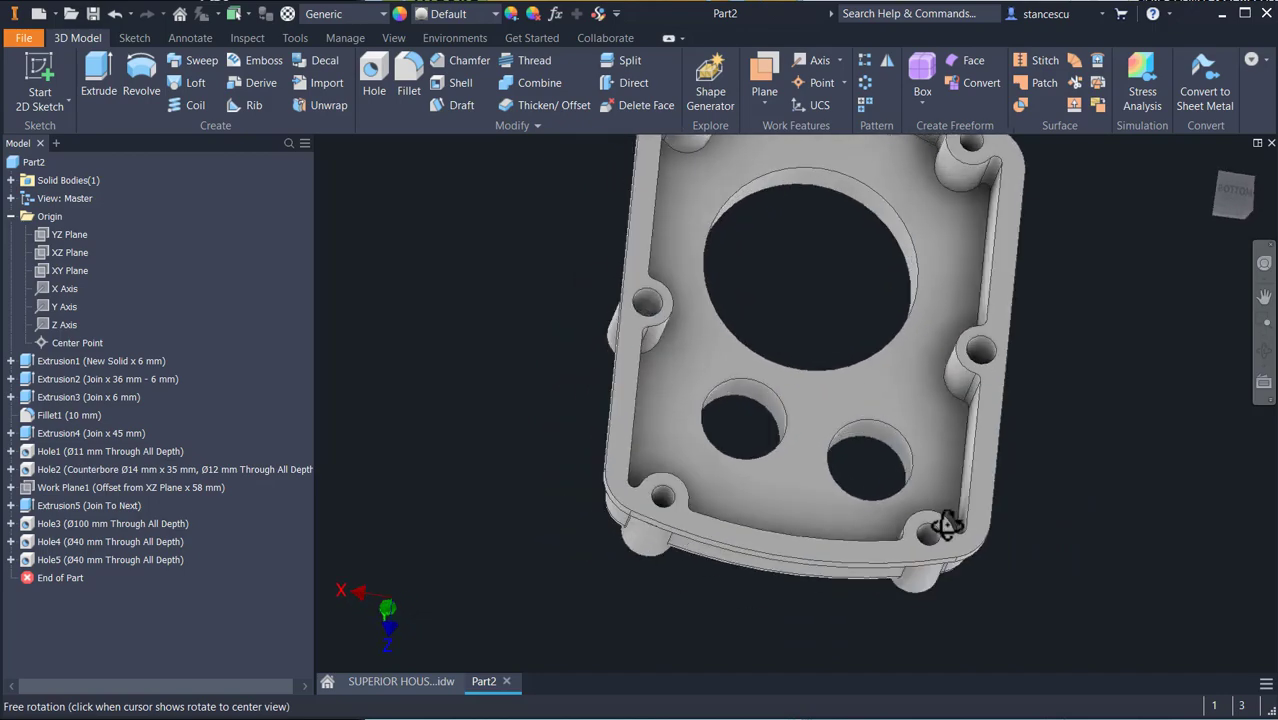
left_click(900, 381)
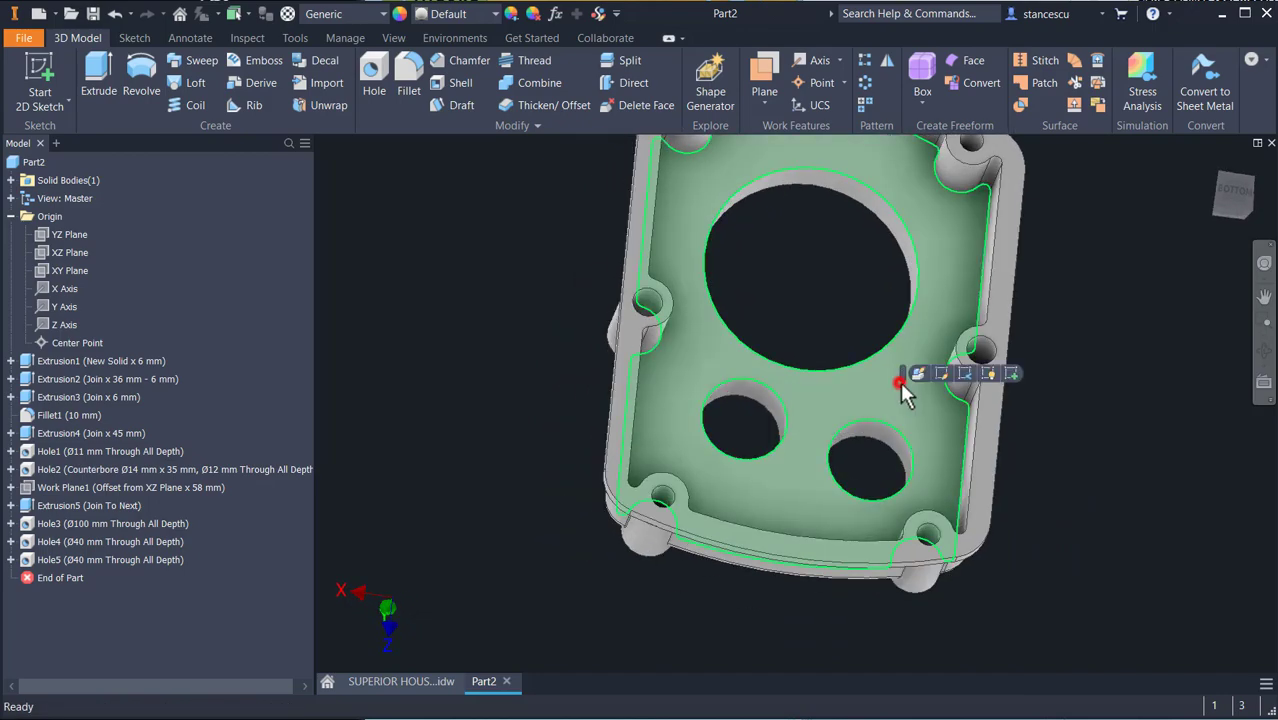
left_click(1011, 374)
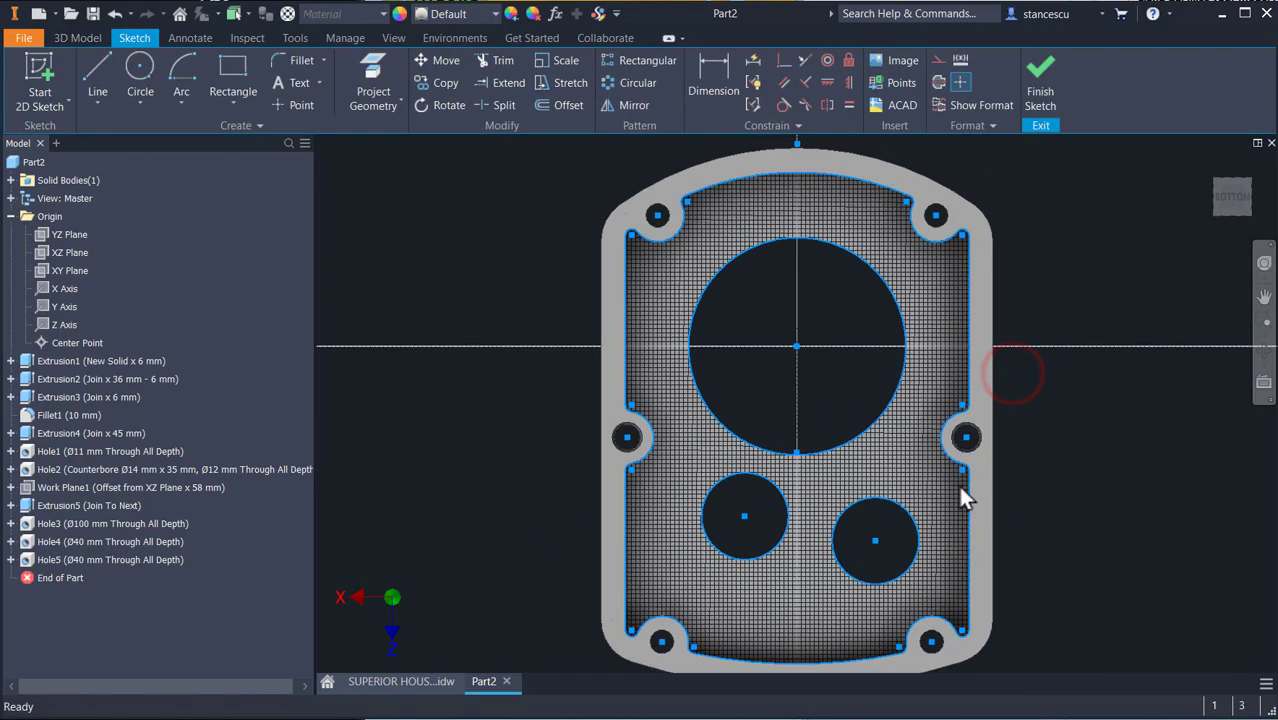
Examine the isometric view in the SUPERIOR HOUSING drawing for the shape of the inner bosses around the three bores.
left_click(398, 681)
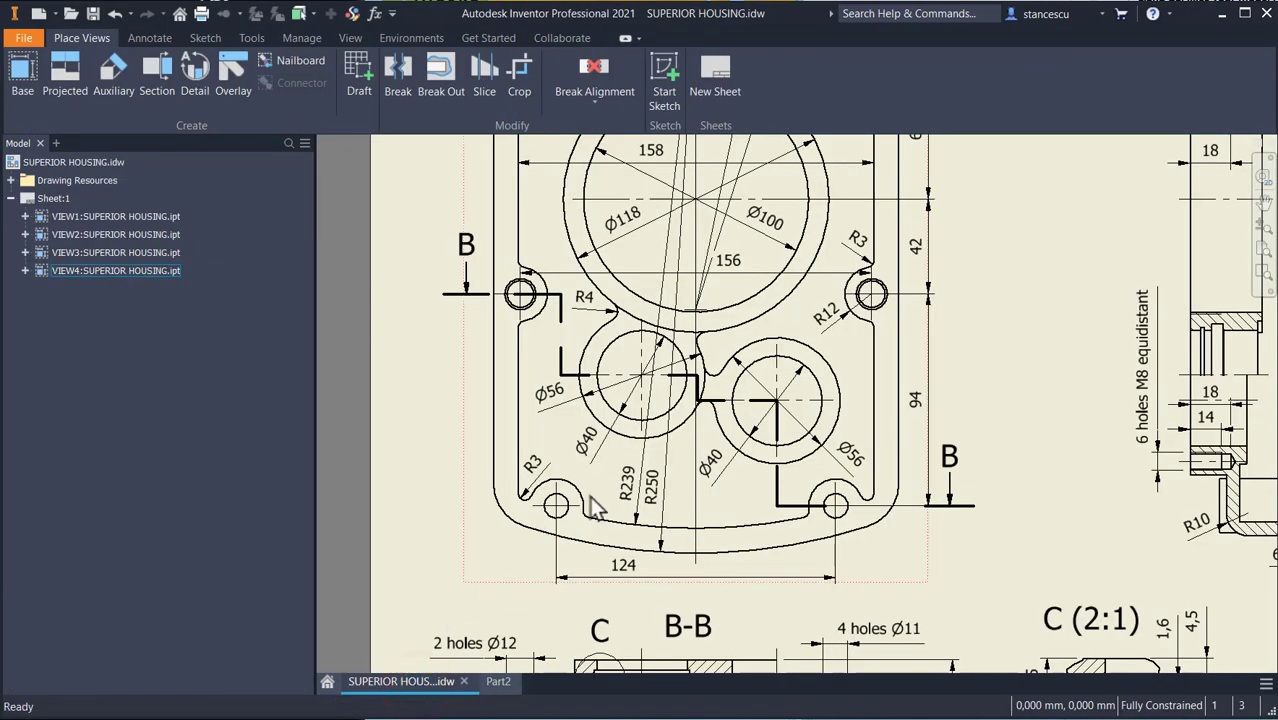
scroll(950, 582, "down", 3)
mouse_move(957, 574)
middle_mouse_down()
mouse_move(846, 481)
mouse_move(771, 454)
middle_mouse_up()
scroll(981, 553, "up", 3)
middle_click_drag(998, 519, 915, 485)
middle_click_drag(992, 490, 886, 451)
scroll(886, 451, "up", 4)
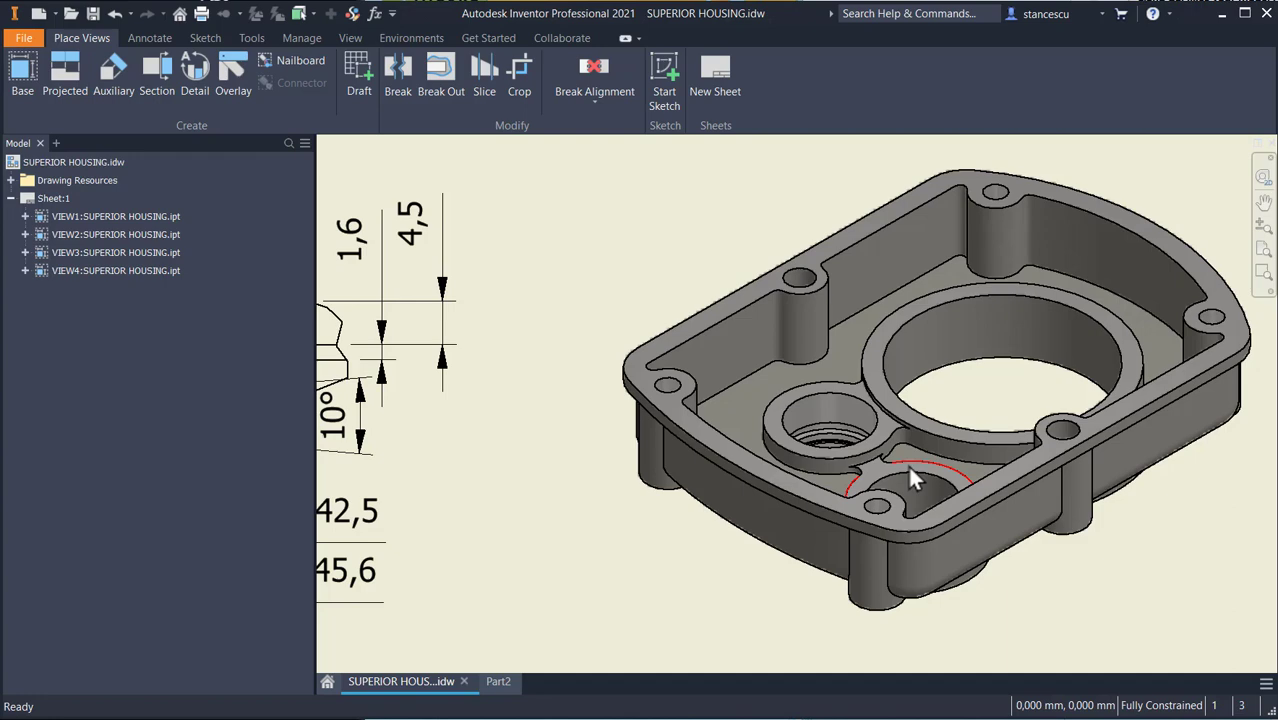
scroll(614, 530, "down", 2)
mouse_move(614, 530)
middle_mouse_down()
mouse_move(747, 542)
mouse_move(765, 565)
mouse_move(925, 575)
mouse_move(1019, 521)
middle_mouse_up()
scroll(893, 538, "down", 3)
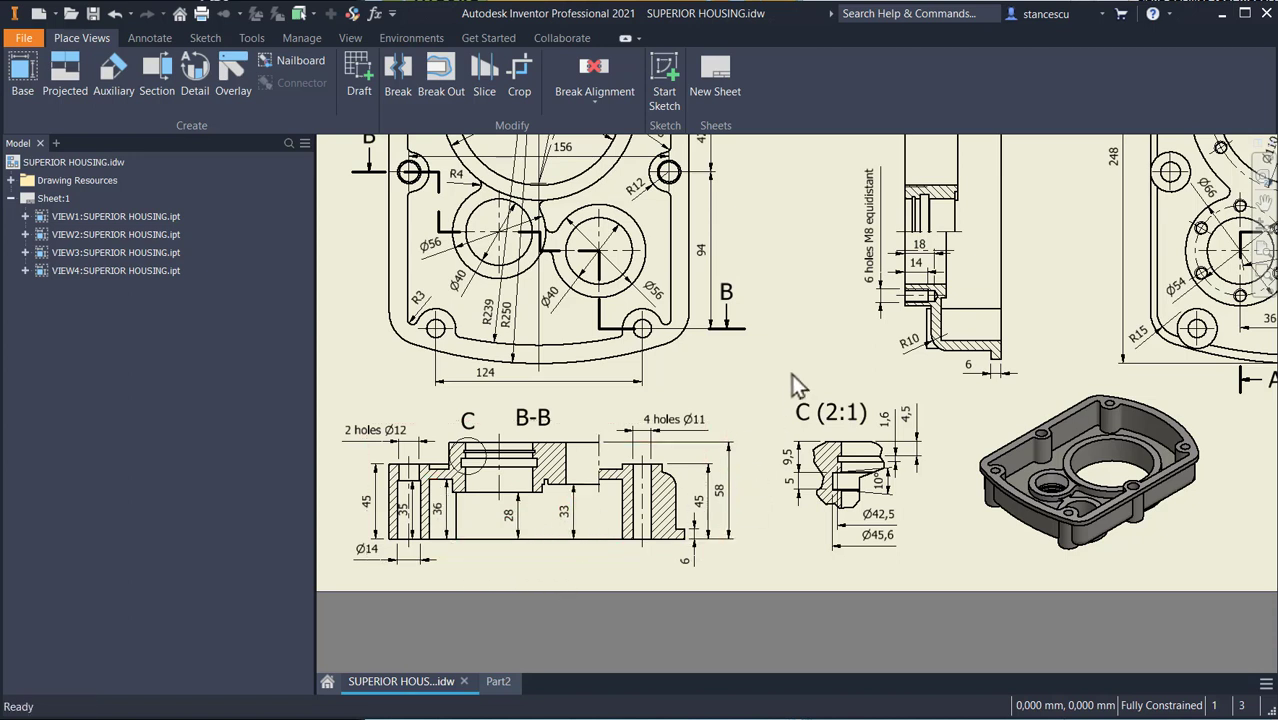
Check the inner boss height dimensions in sections A-A and B-B of the drawing.
mouse_move(797, 383)
middle_mouse_down()
mouse_move(783, 514)
mouse_move(744, 572)
mouse_move(831, 434)
middle_mouse_up()
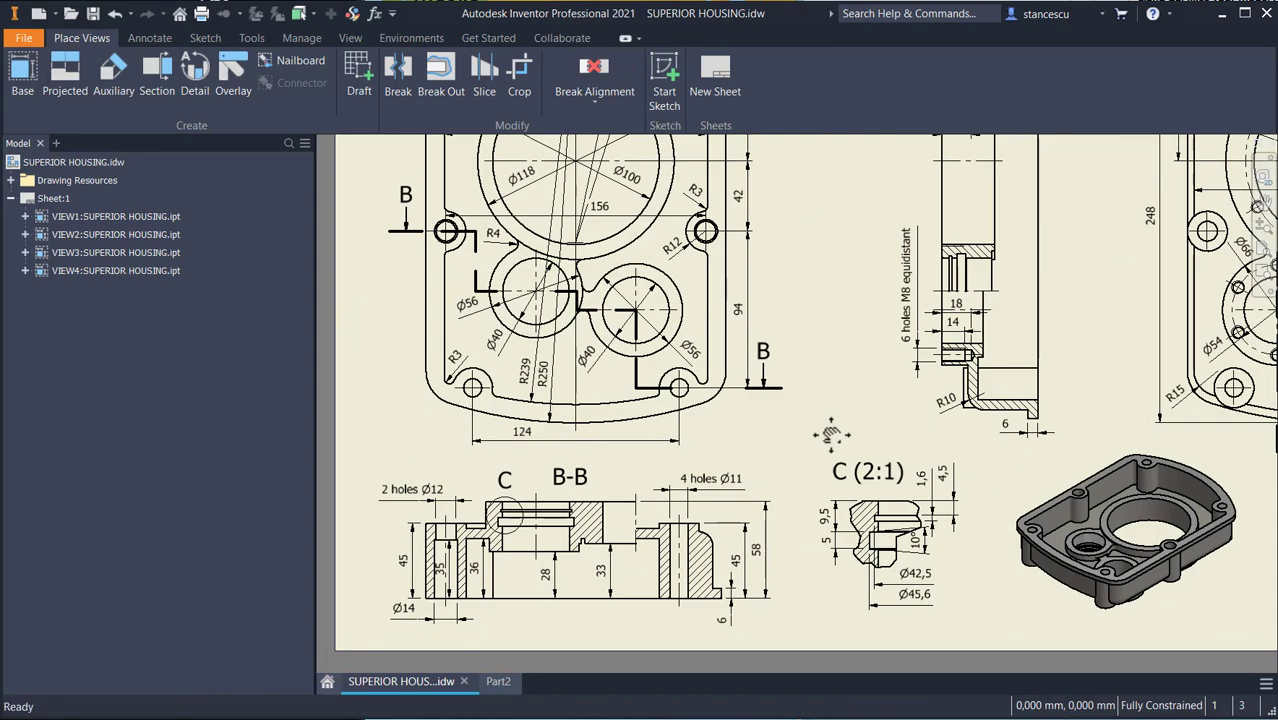
mouse_move(851, 374)
middle_mouse_down()
mouse_move(838, 422)
mouse_move(700, 486)
middle_mouse_up()
key("Escape")
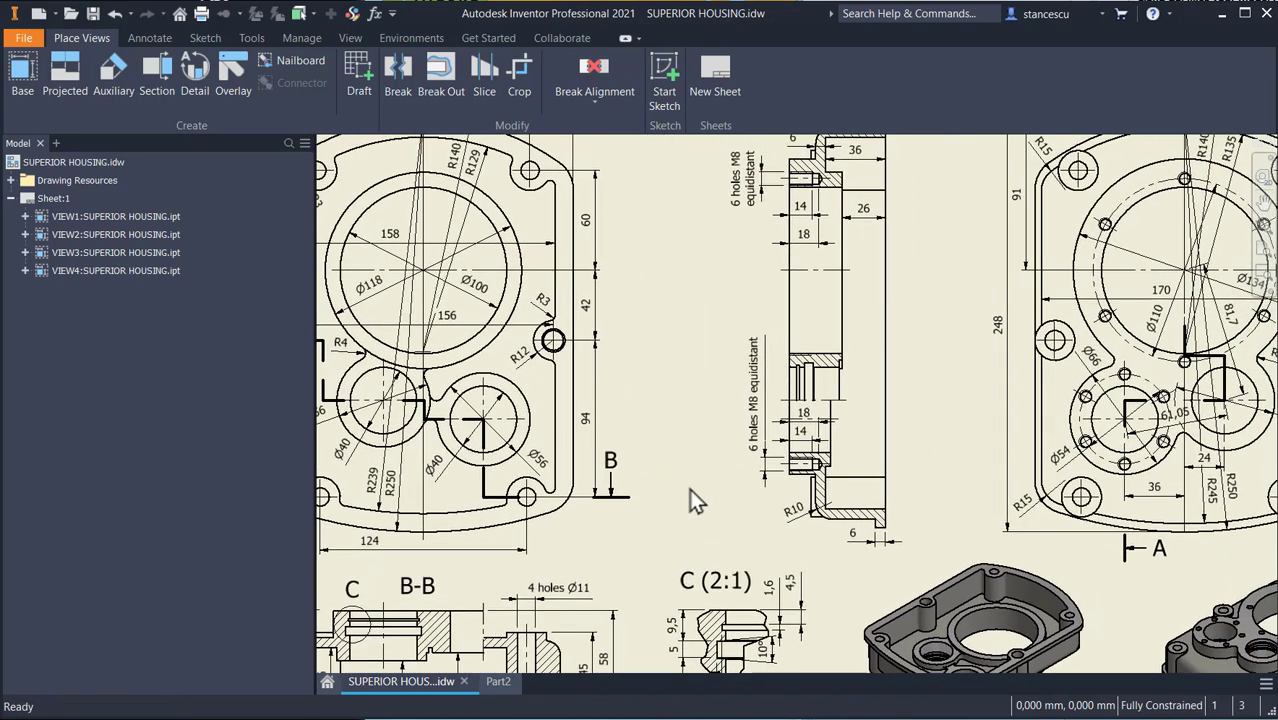
left_click(860, 215)
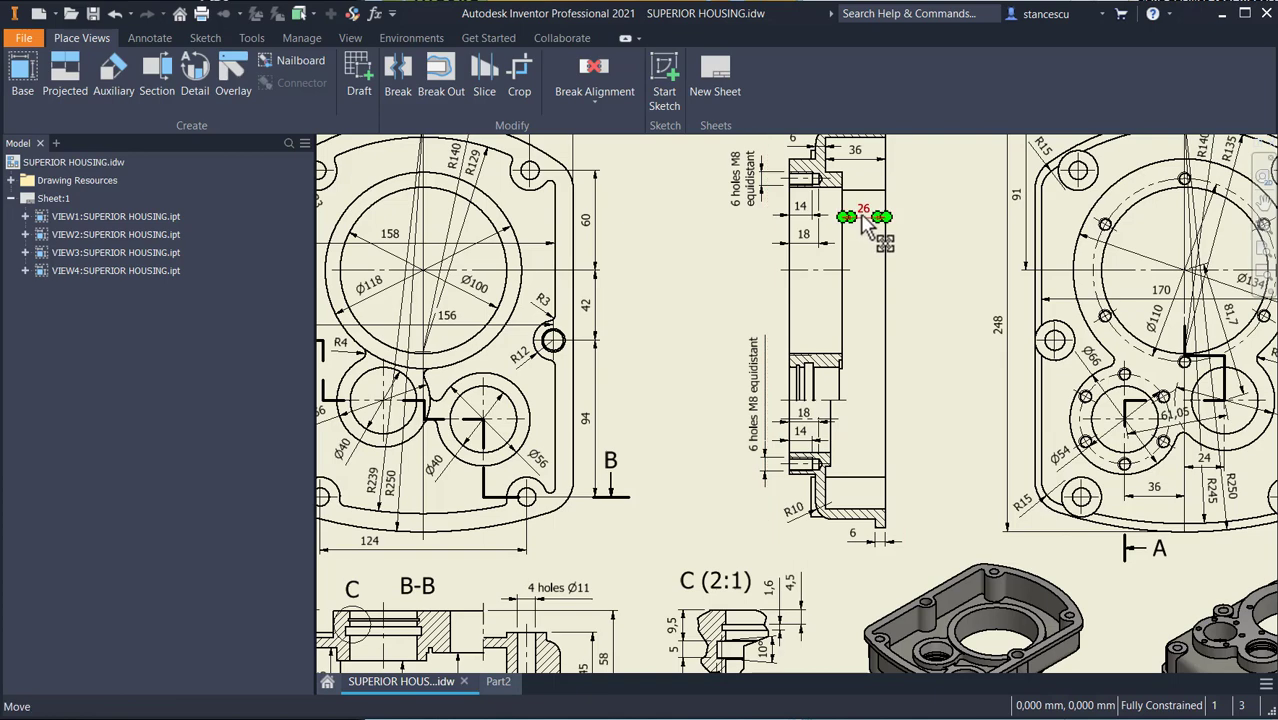
middle_click_drag(682, 490, 731, 379)
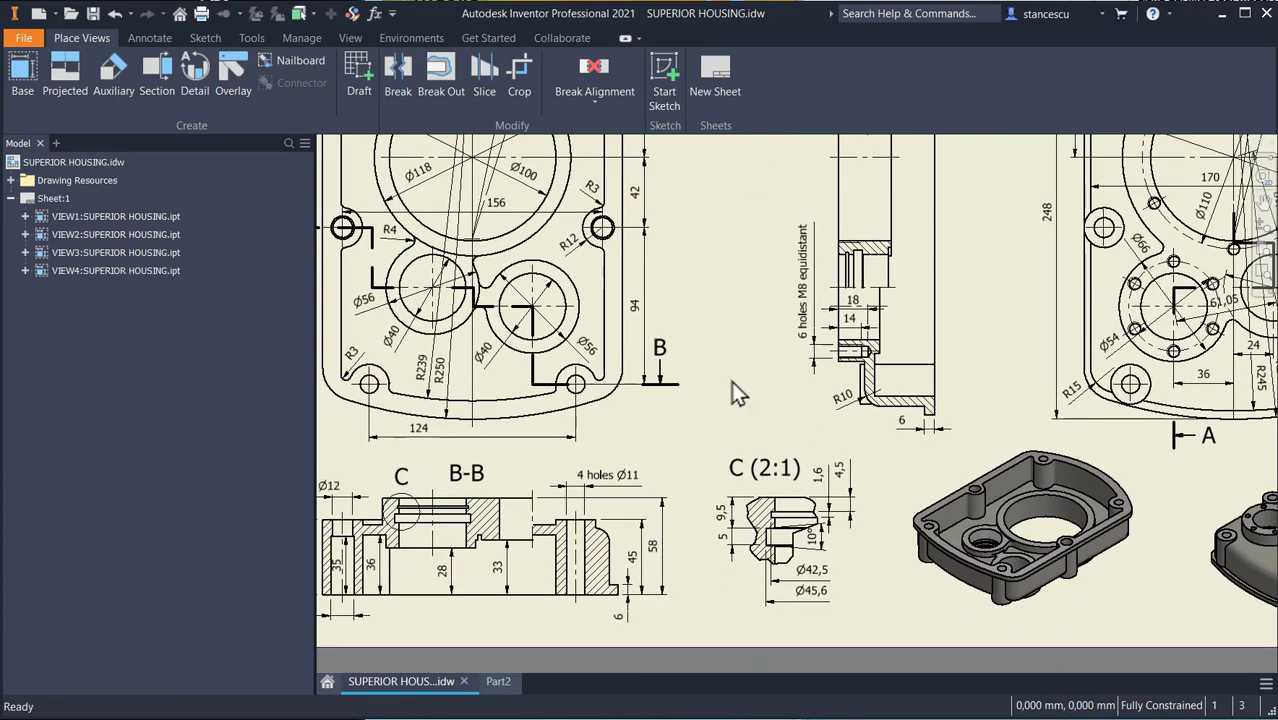
left_click(450, 589)
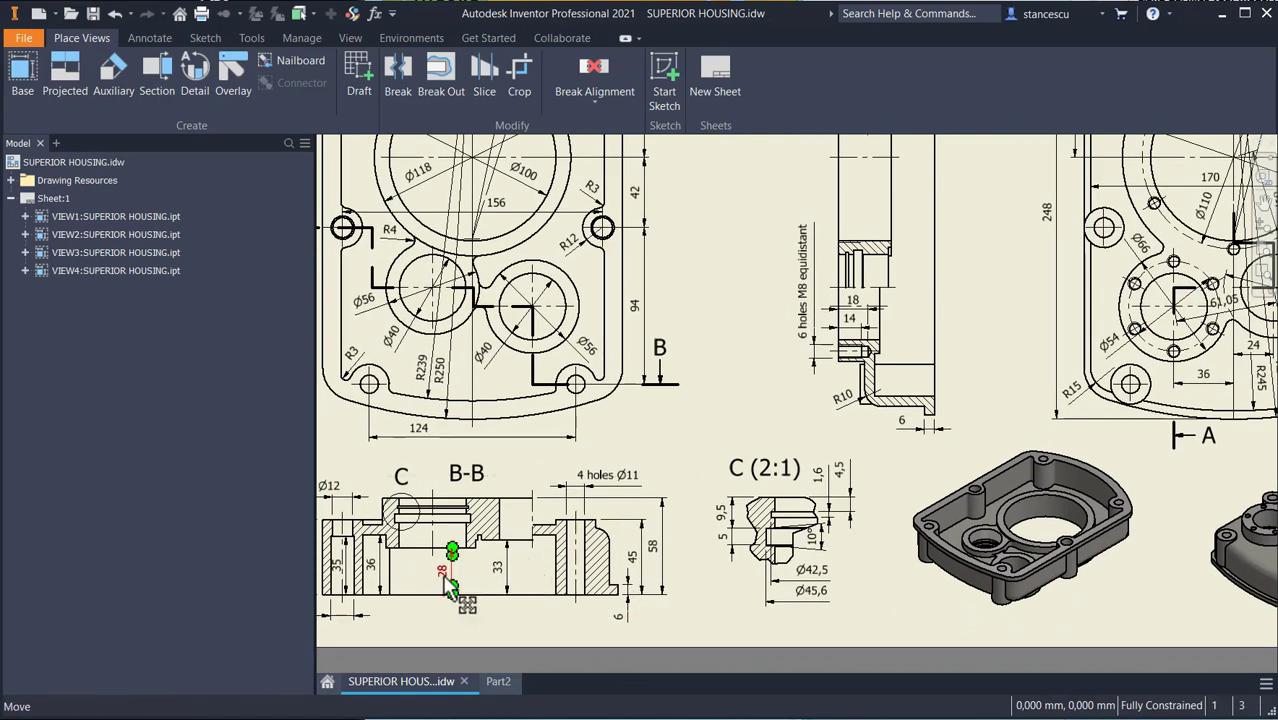
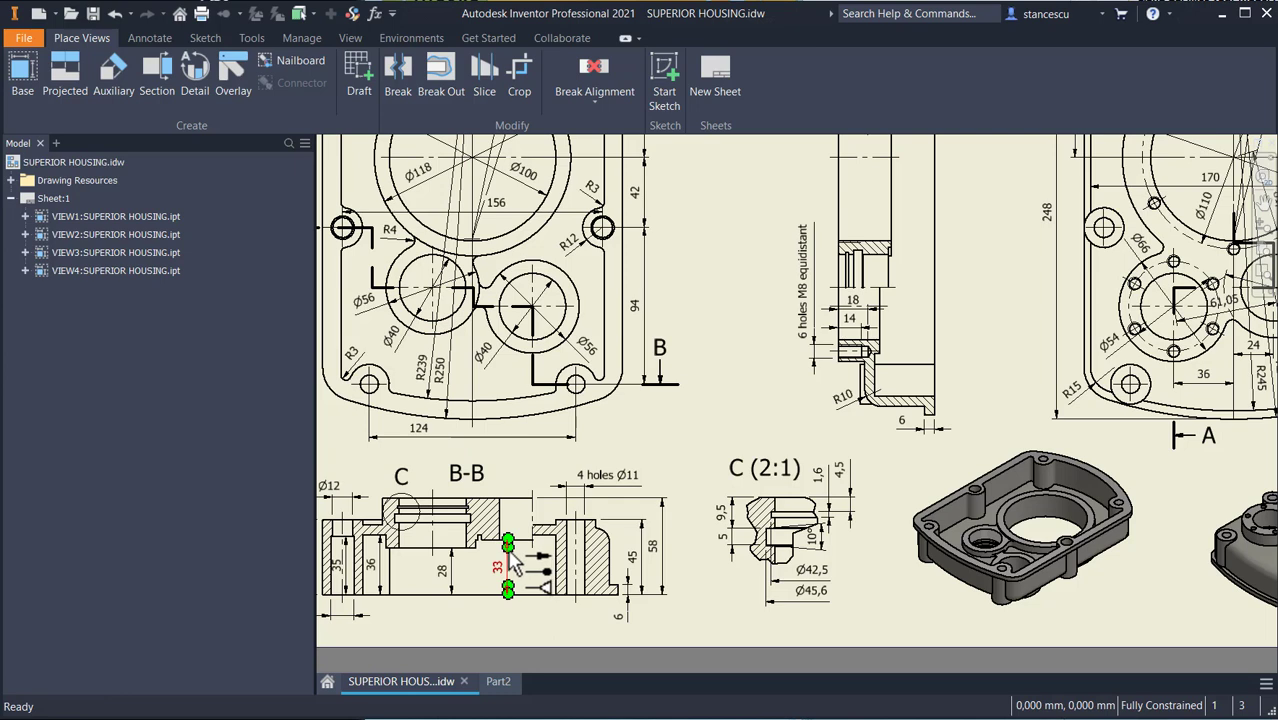
Check the outer diameters of the inner bosses and the blend radii between them in the drawing's inside view.
middle_click_drag(963, 310, 956, 500)
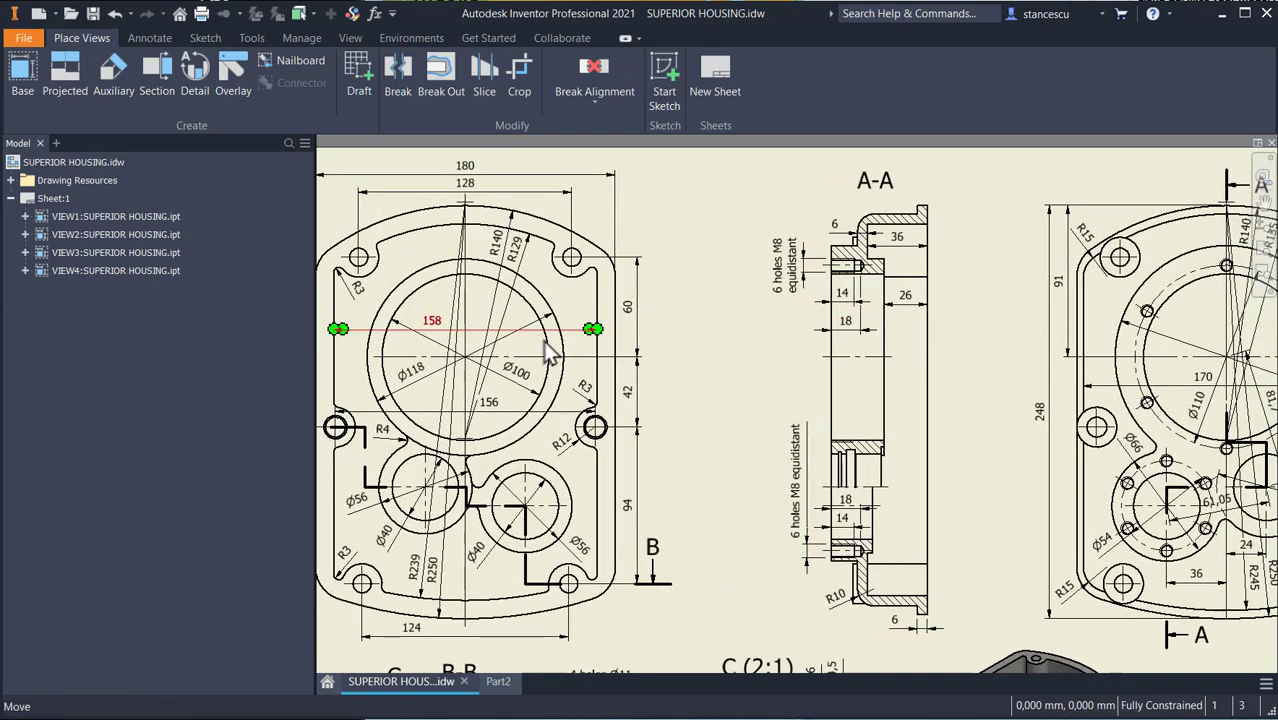
mouse_move(625, 450)
middle_mouse_down()
mouse_move(680, 380)
mouse_move(737, 343)
mouse_move(718, 355)
middle_mouse_up()
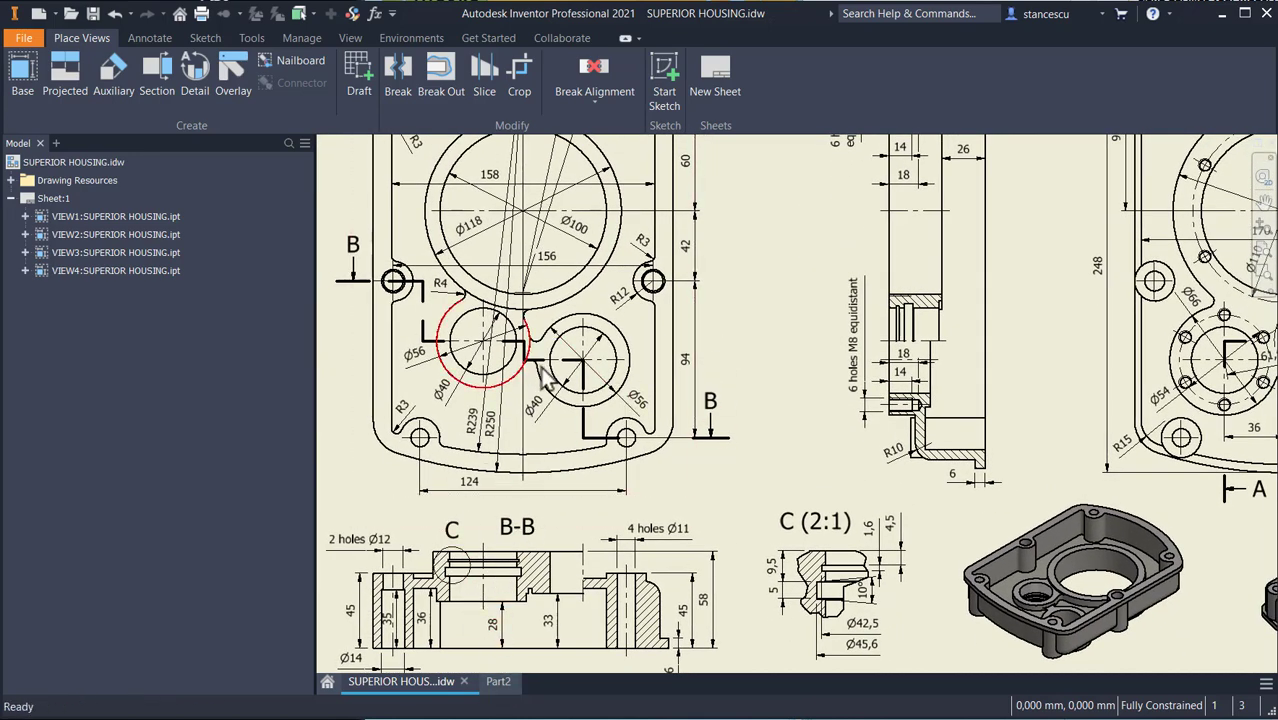
scroll(535, 400, "up", 5)
middle_click_drag(528, 408, 592, 539)
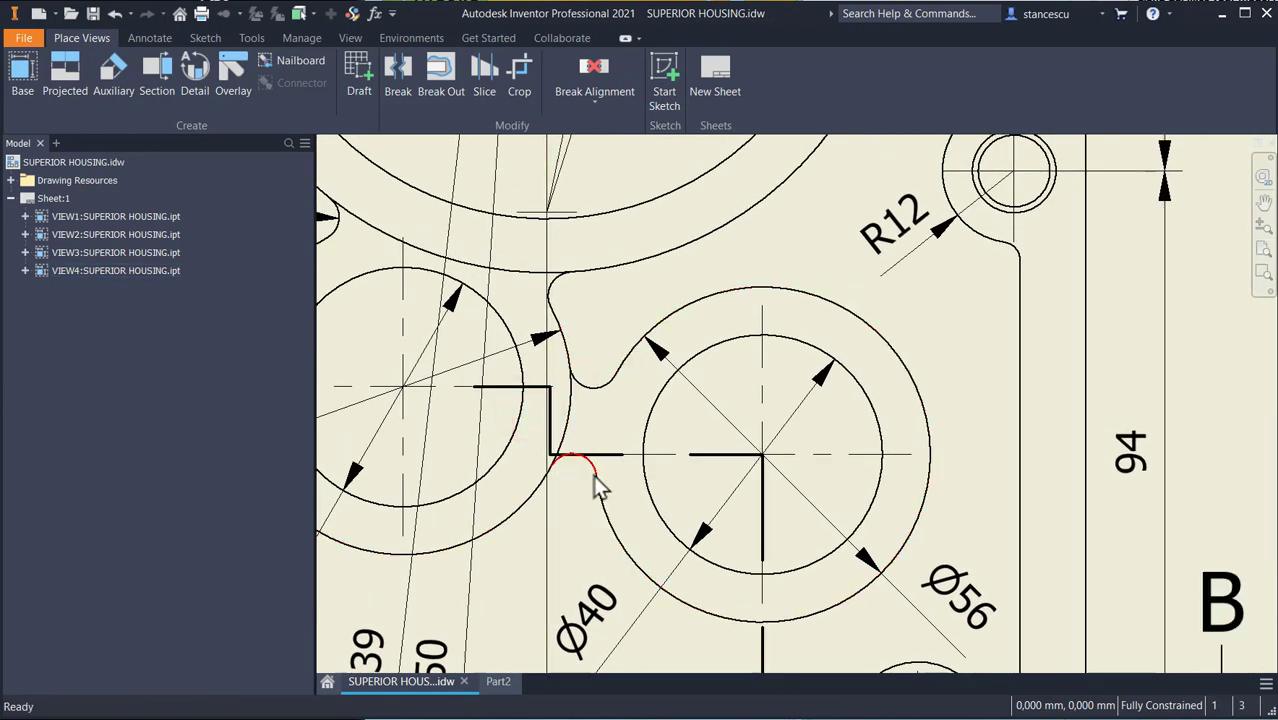
scroll(556, 515, "down", 2)
middle_click_drag(560, 528, 662, 518)
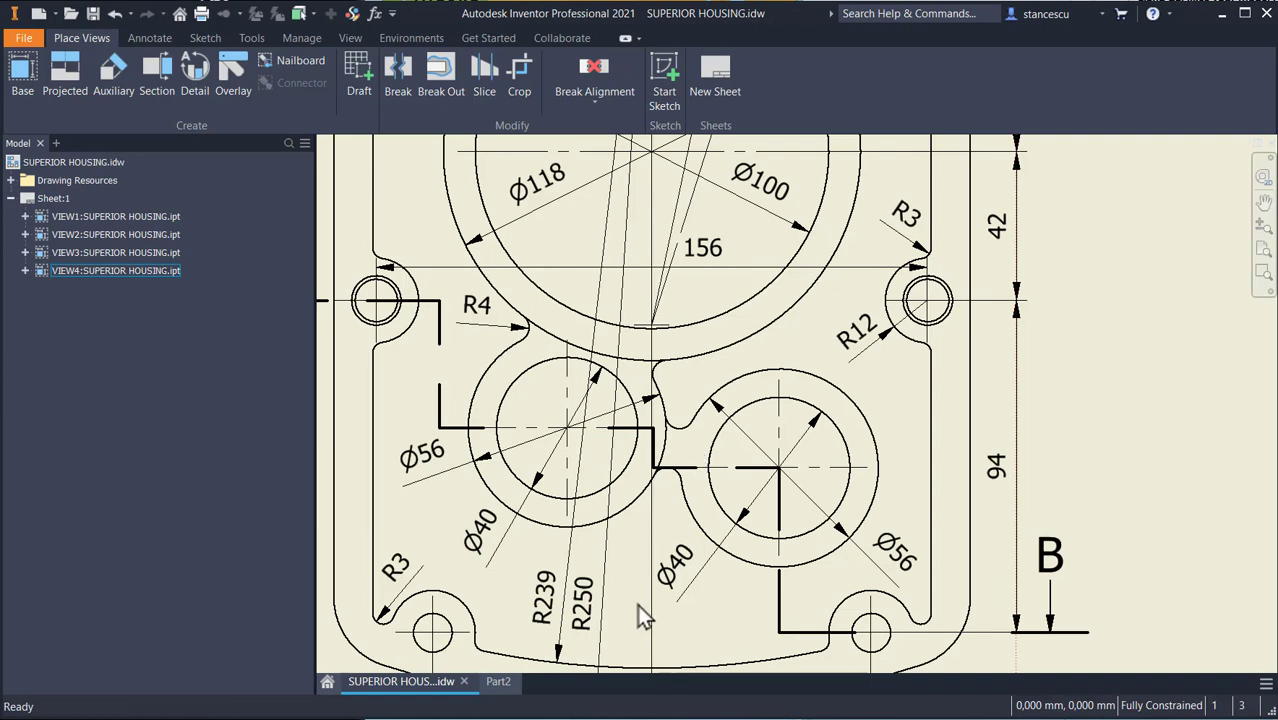
middle_click_drag(637, 604, 645, 528)
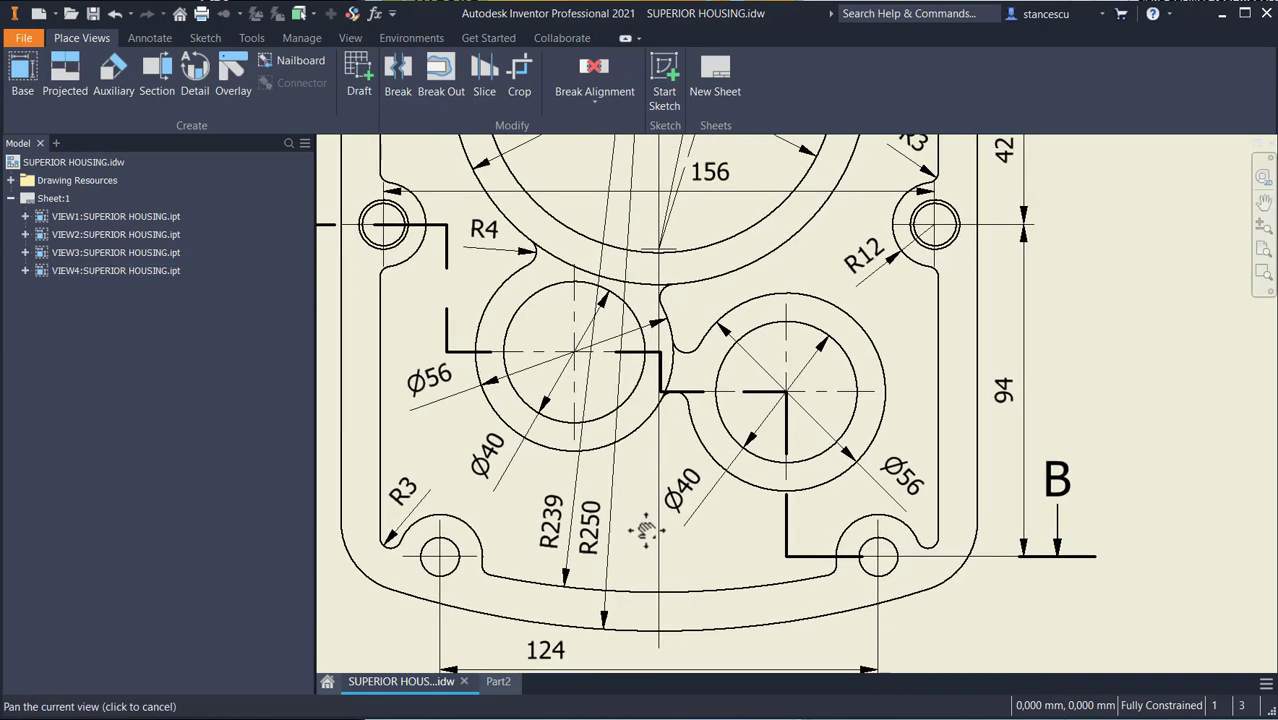
In the Part2 sketch, draw a 118 mm circle concentric with the 100 mm bore.
left_click(498, 683)
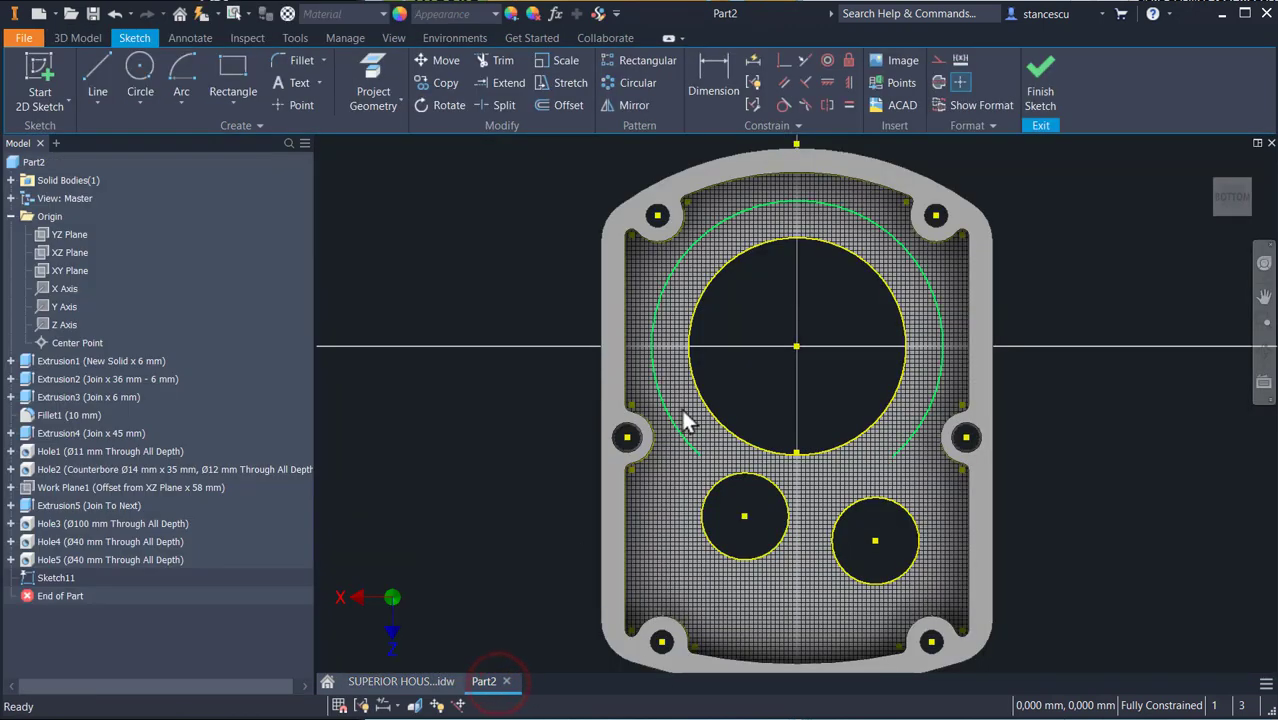
left_click(143, 78)
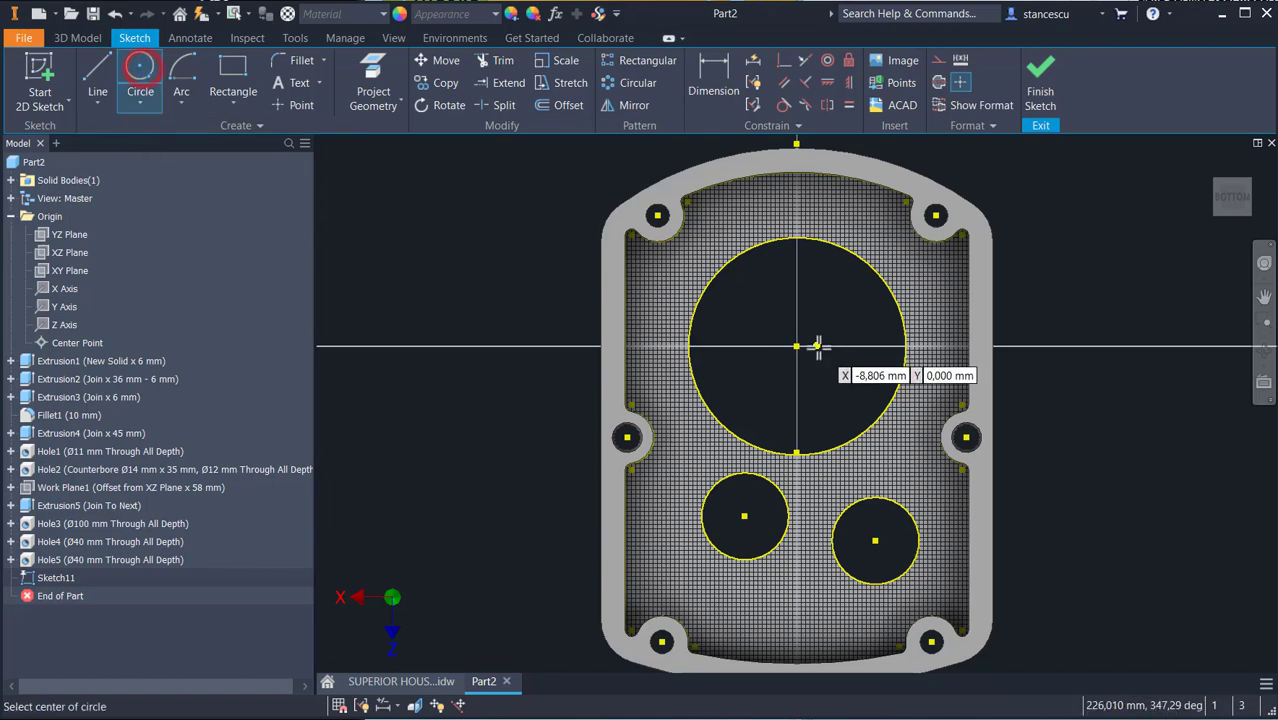
left_click(798, 345)
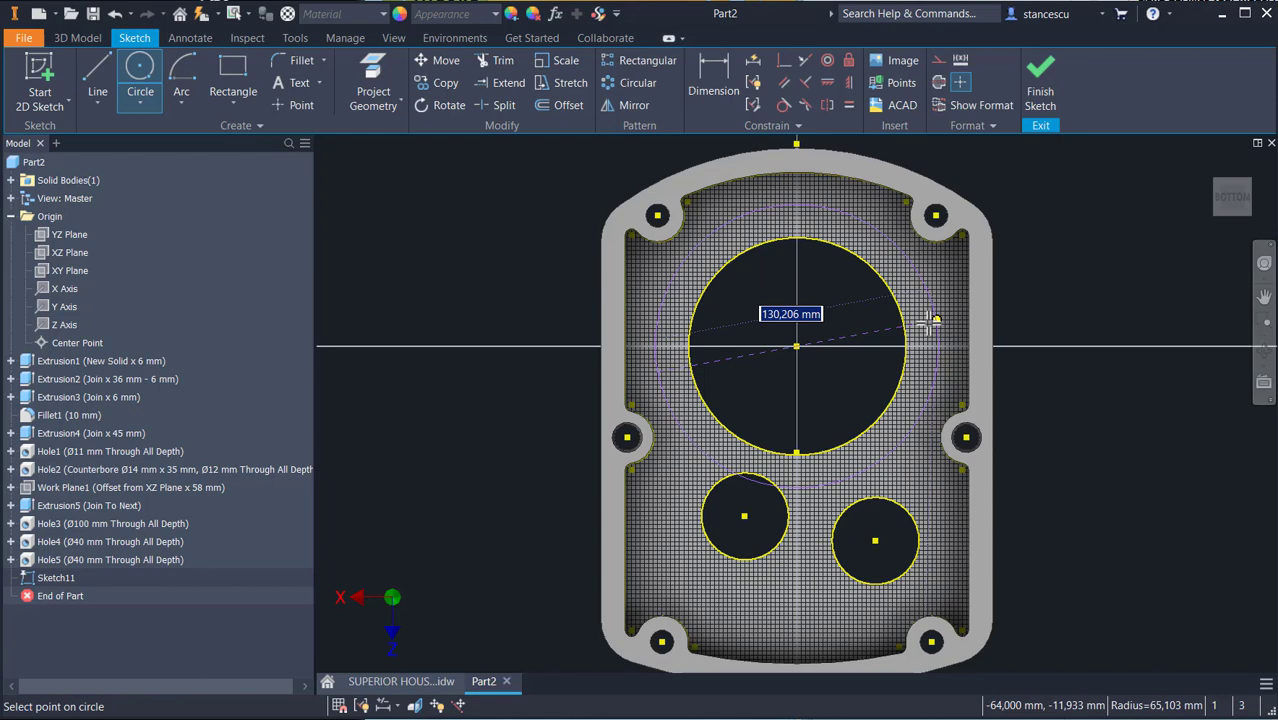
type("11")
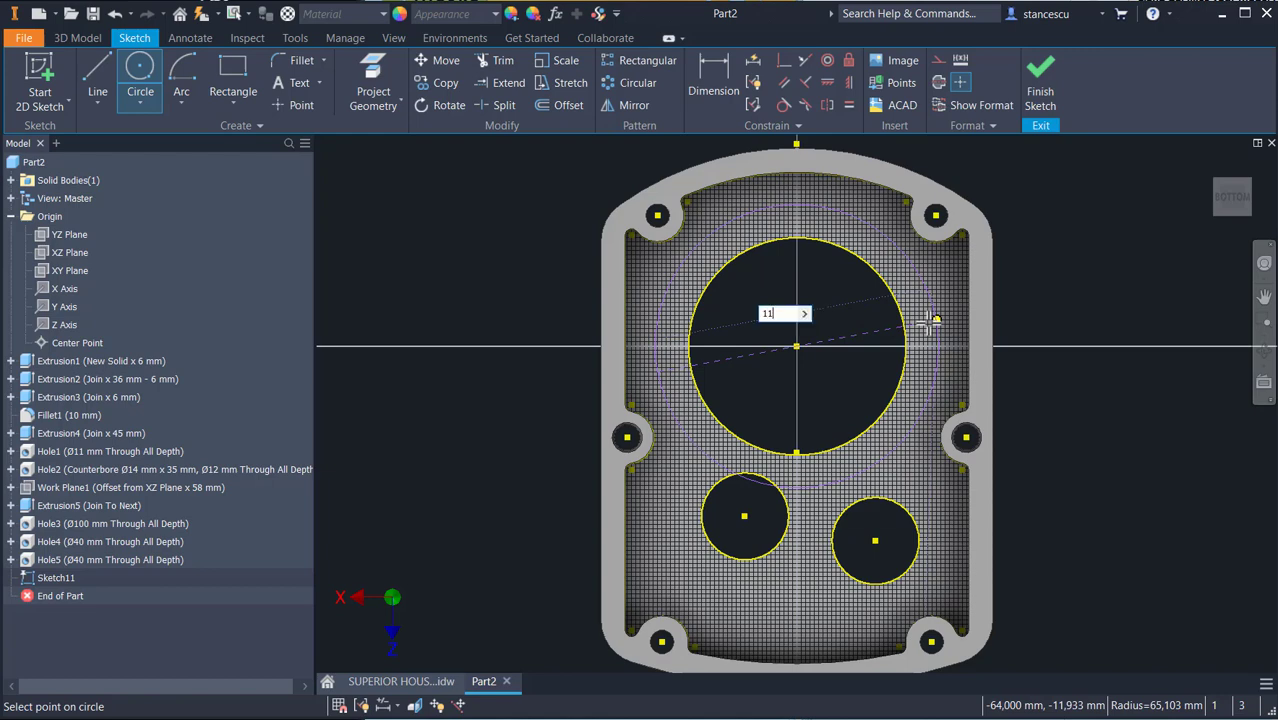
type("8")
key("Return")
key("Return")
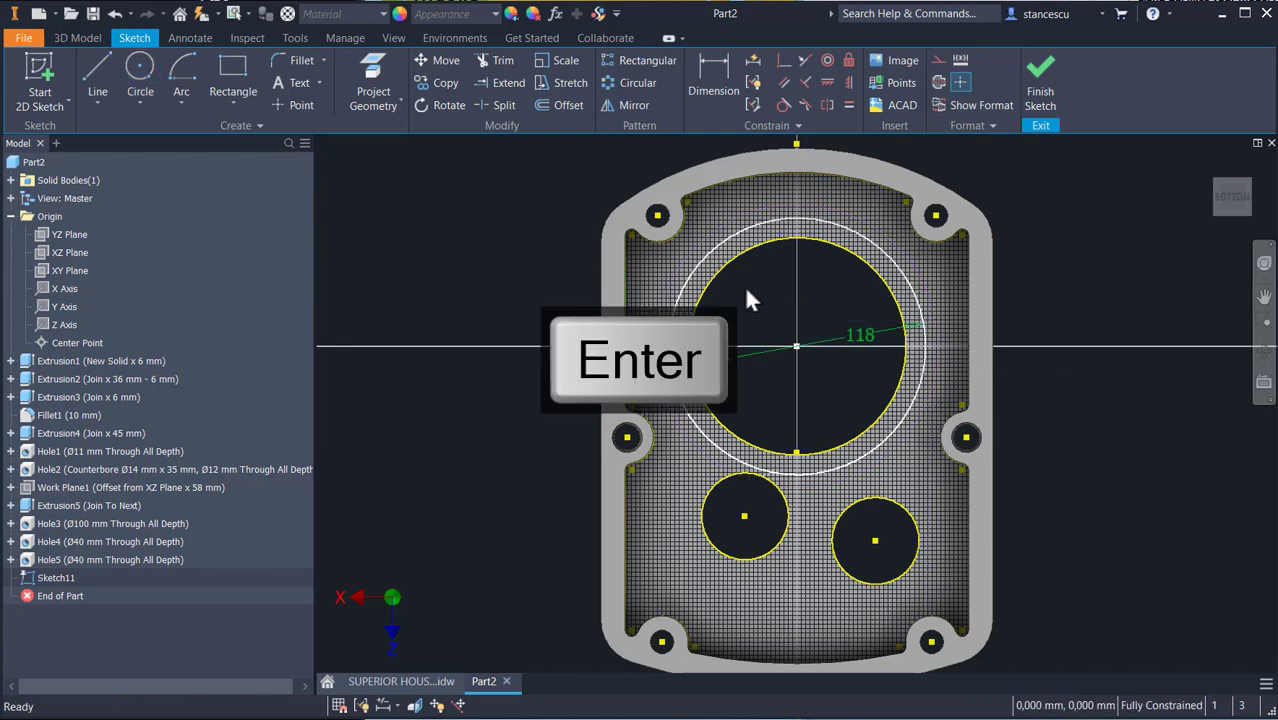
Finish the sketch and extrude the ring around the 100 mm bore by 36-26 mm, joined to the housing.
left_click(1042, 84)
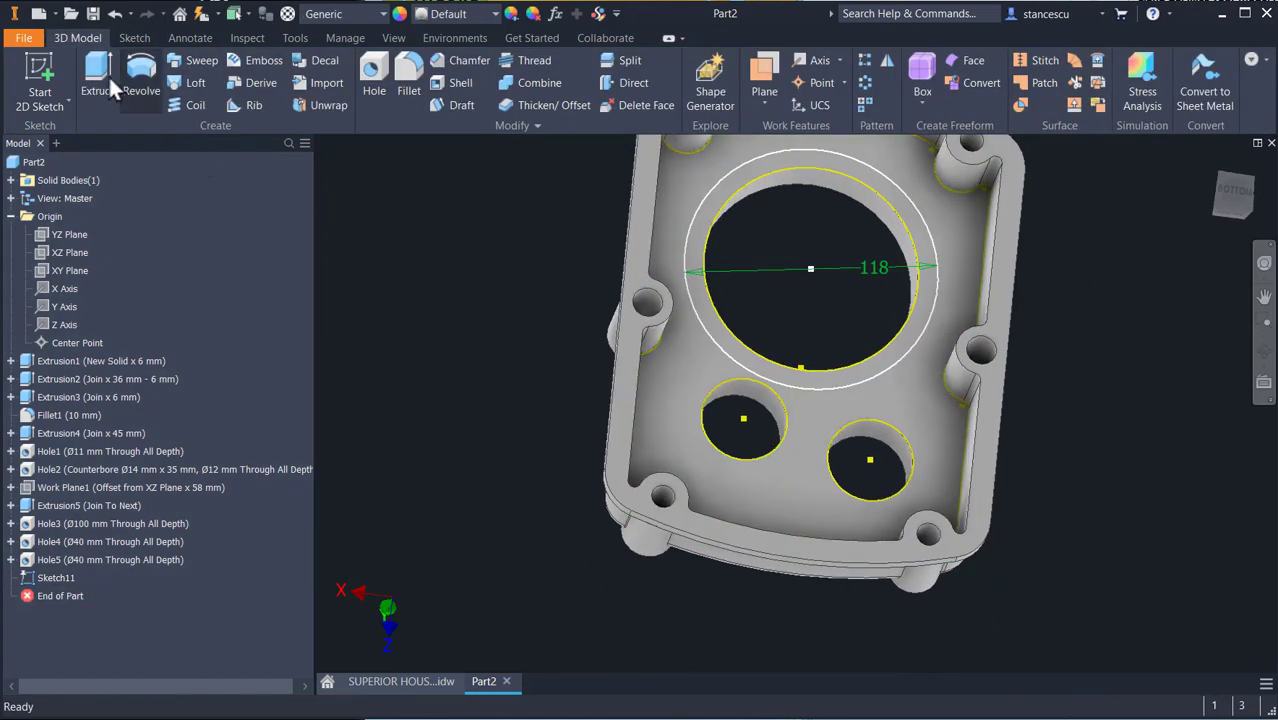
left_click(96, 66)
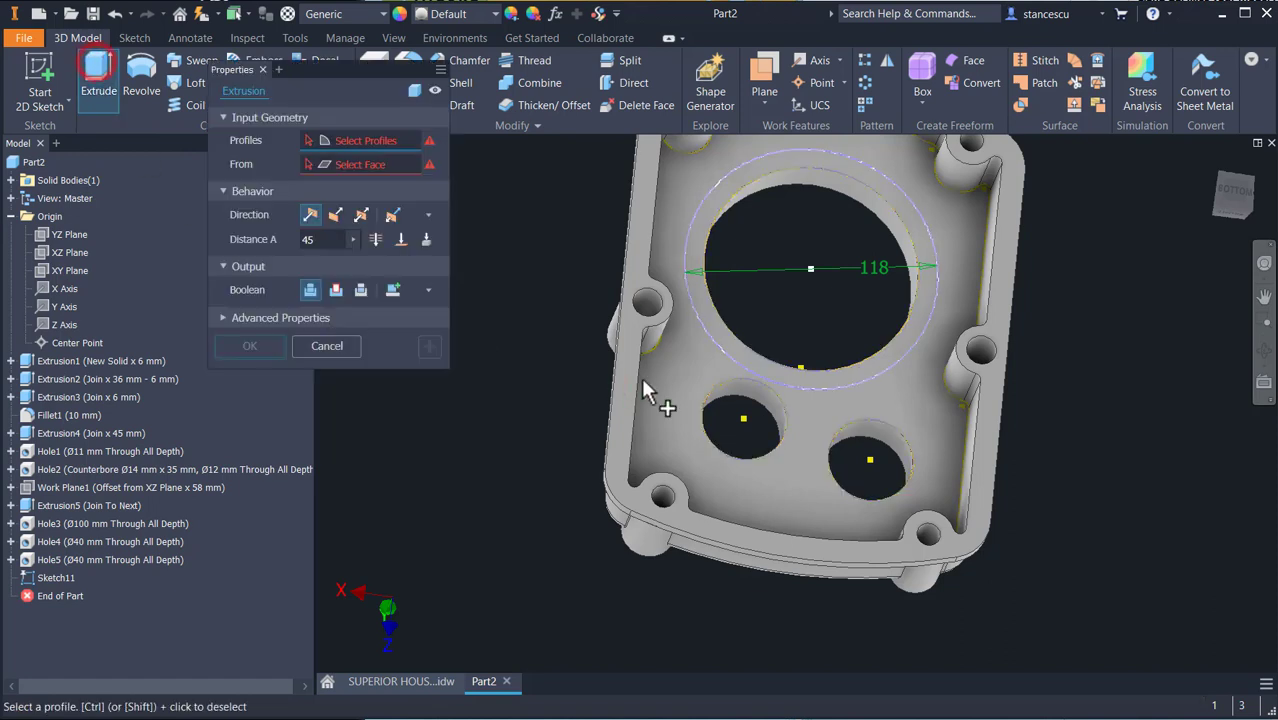
left_click(739, 348)
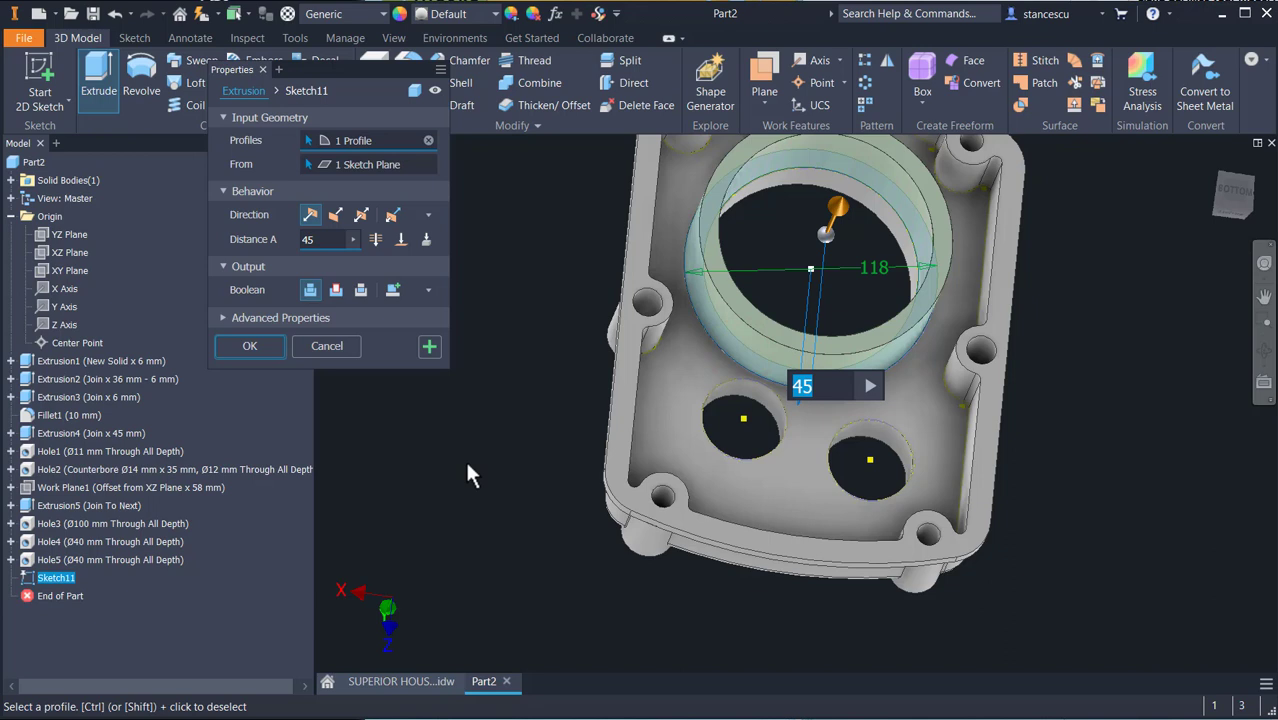
type("36-")
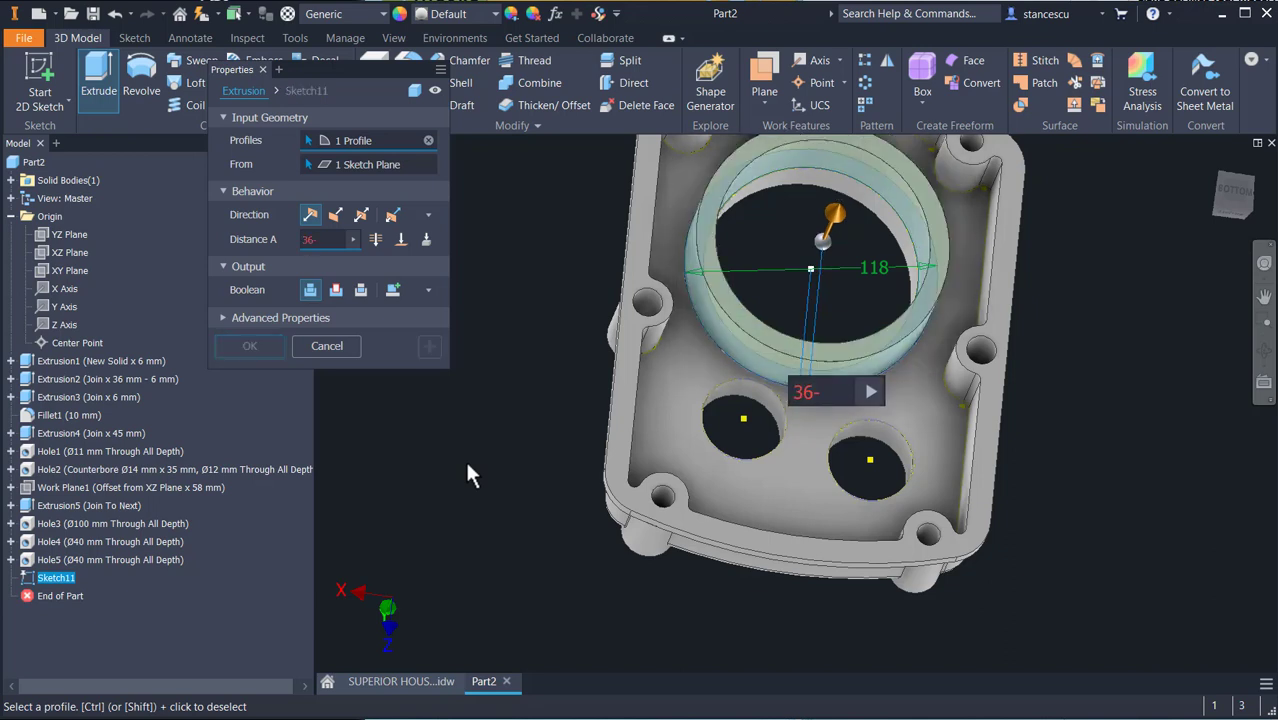
type("26")
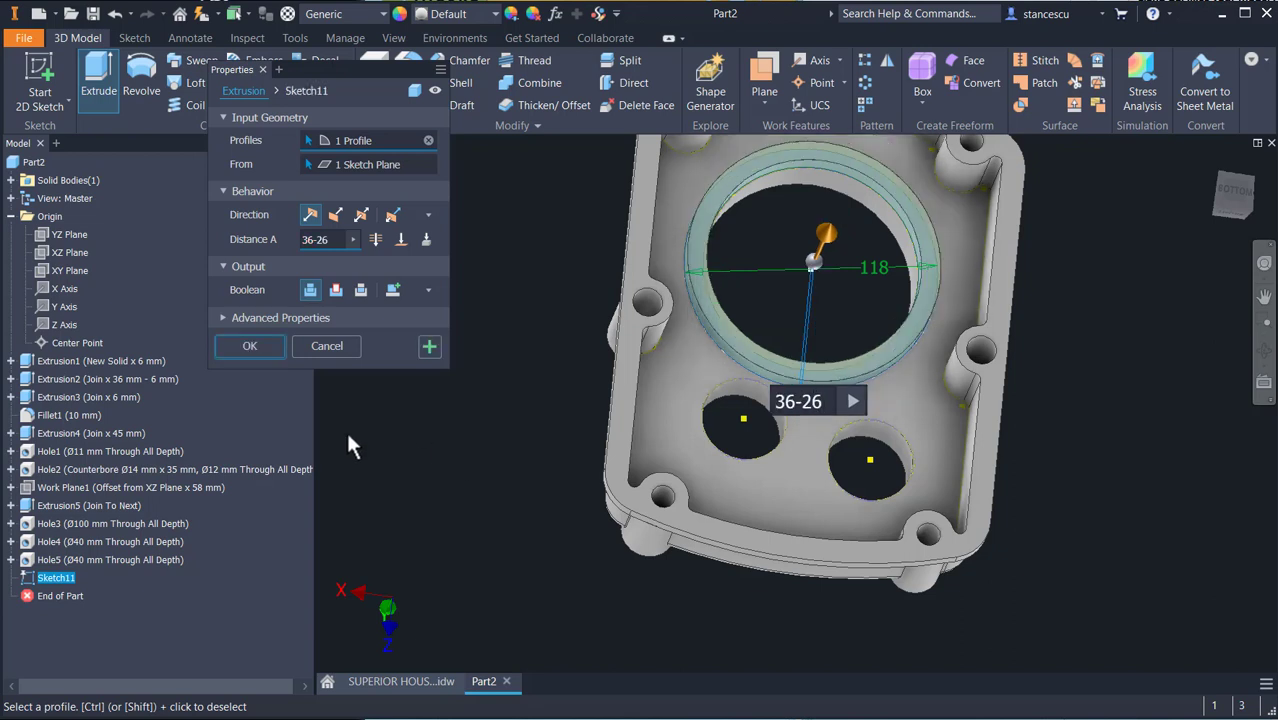
left_click(274, 347)
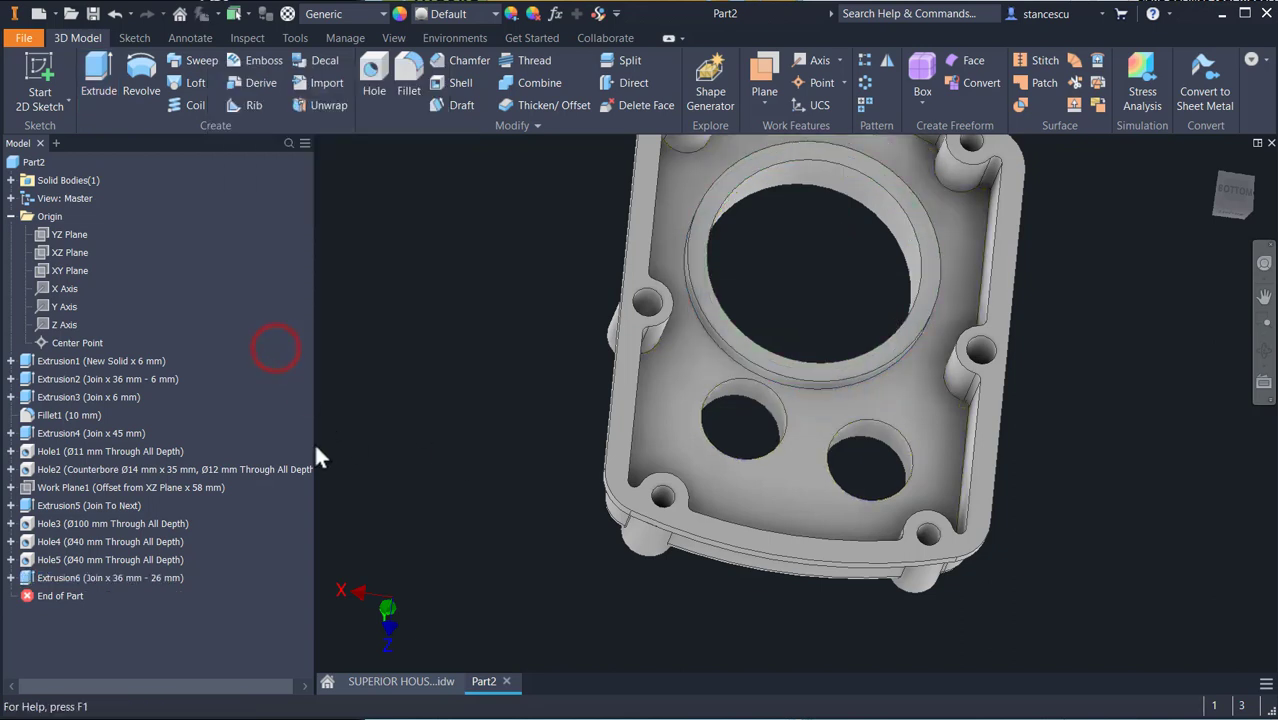
Start a sketch on the inner floor face and draw a 56 mm circle concentric with the 40 mm bore nearer the large bore.
left_click(774, 481)
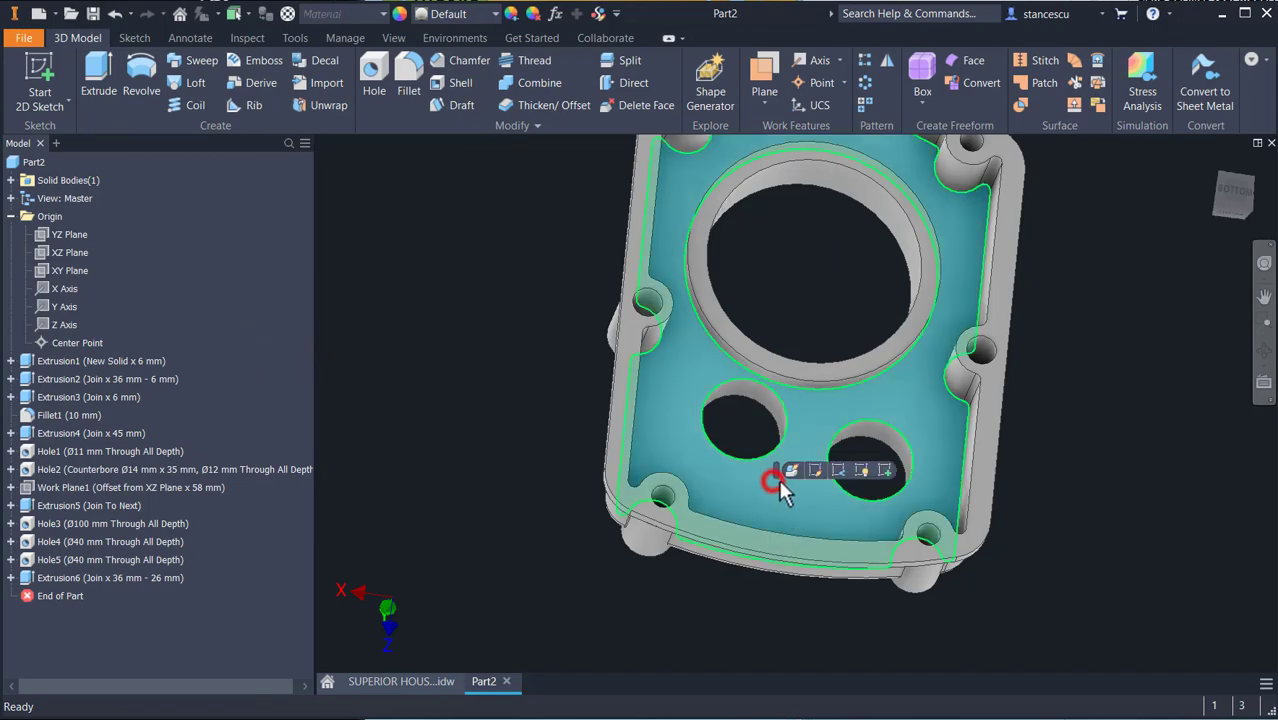
left_click(886, 469)
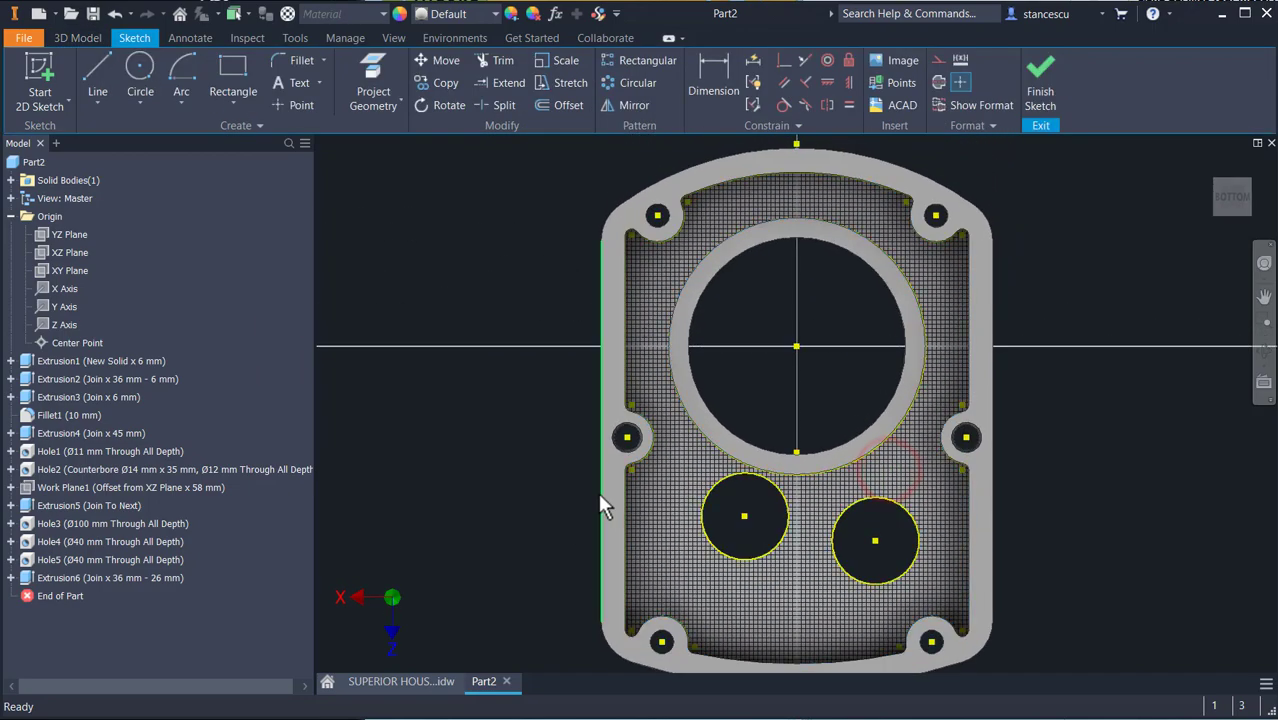
left_click(138, 66)
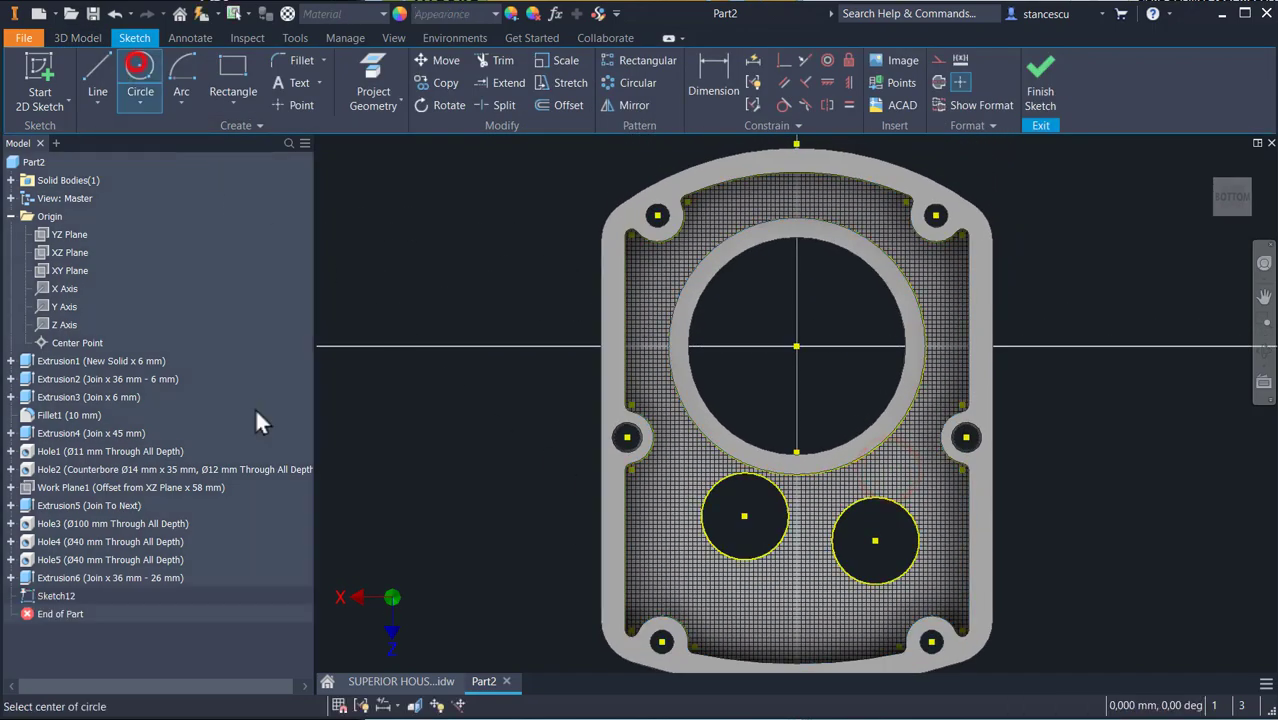
left_click(744, 516)
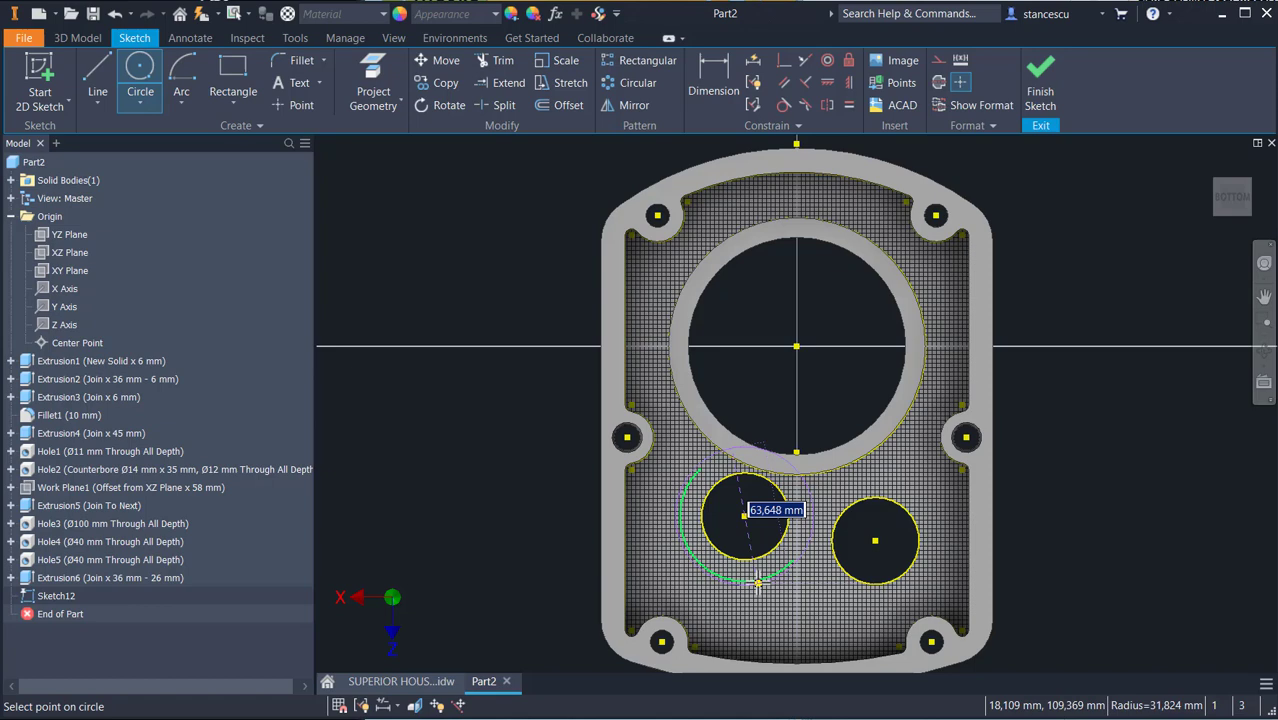
type("56")
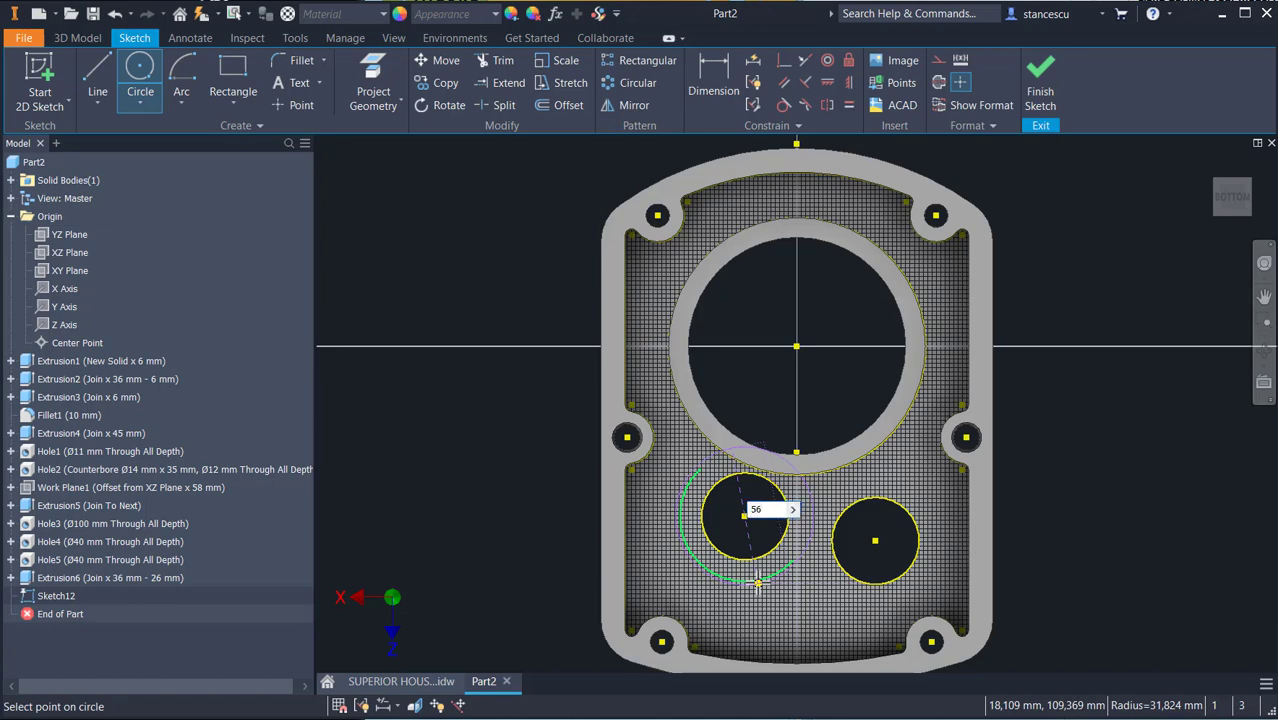
key("Return")
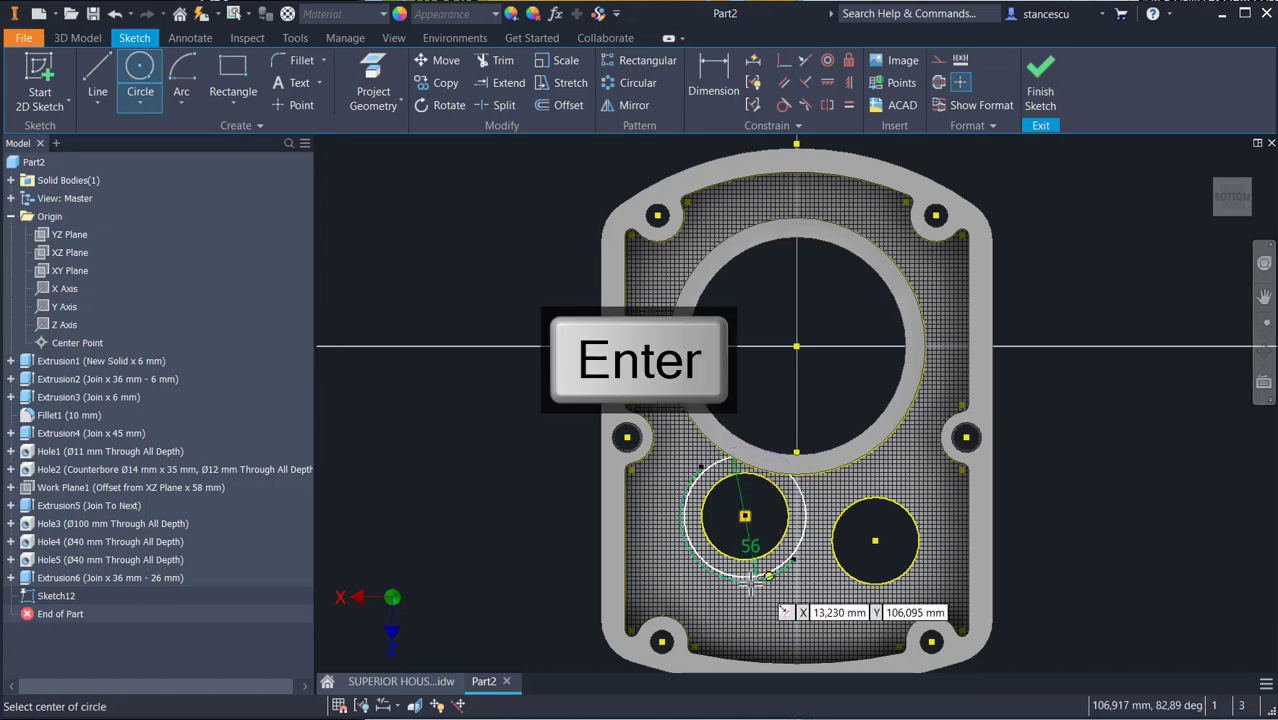
Finish the sketch and extrude the 56 mm ring around the 40 mm bore by 36-28 mm, joined to the housing.
left_click(1040, 88)
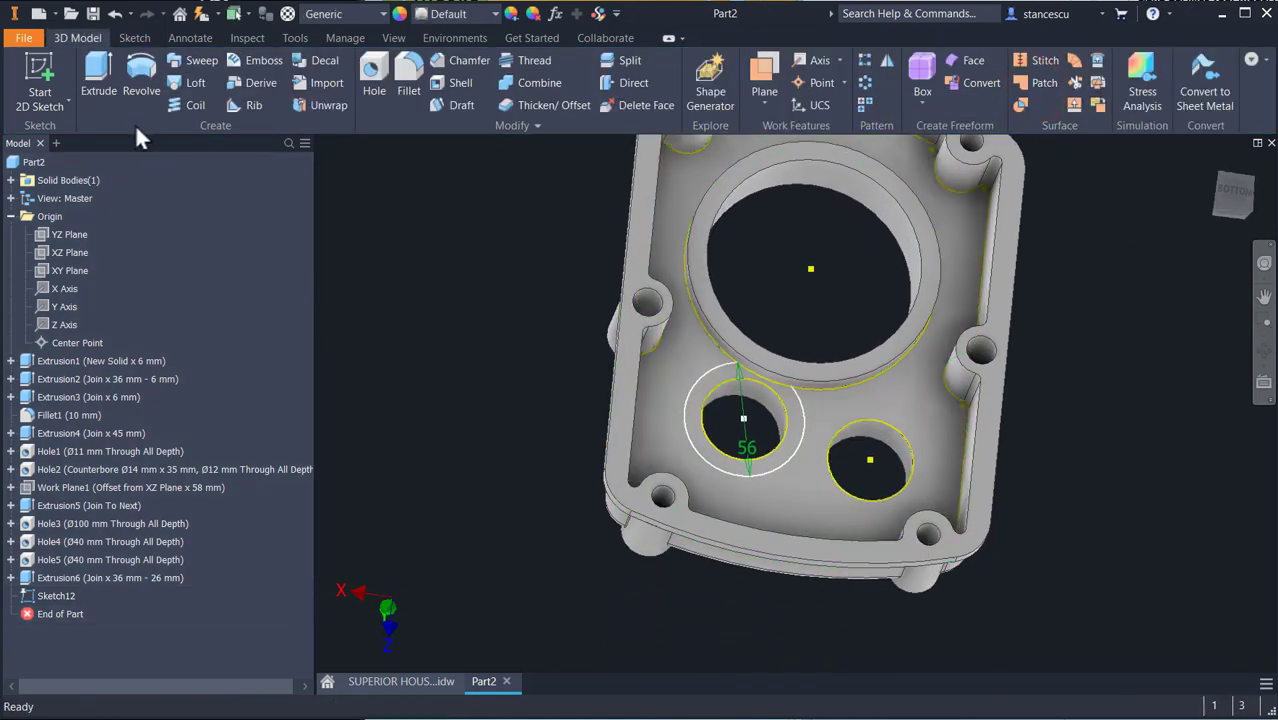
left_click(100, 80)
left_click(695, 425)
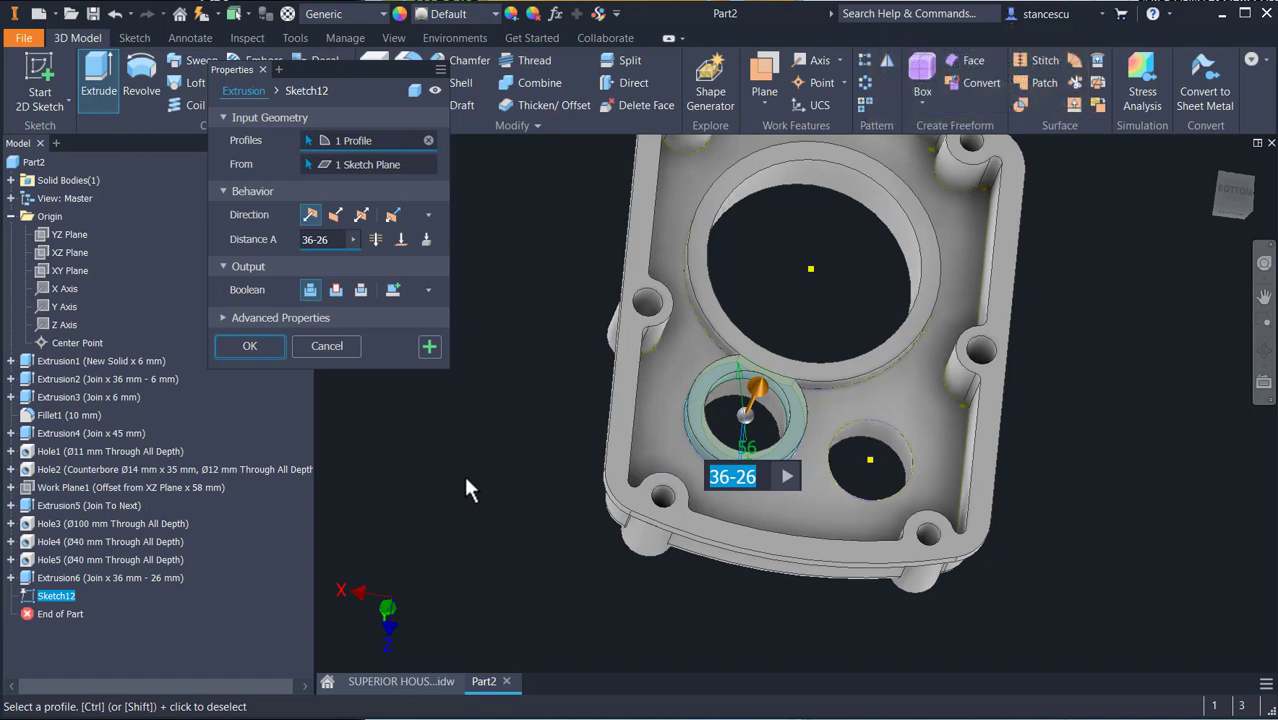
type("3")
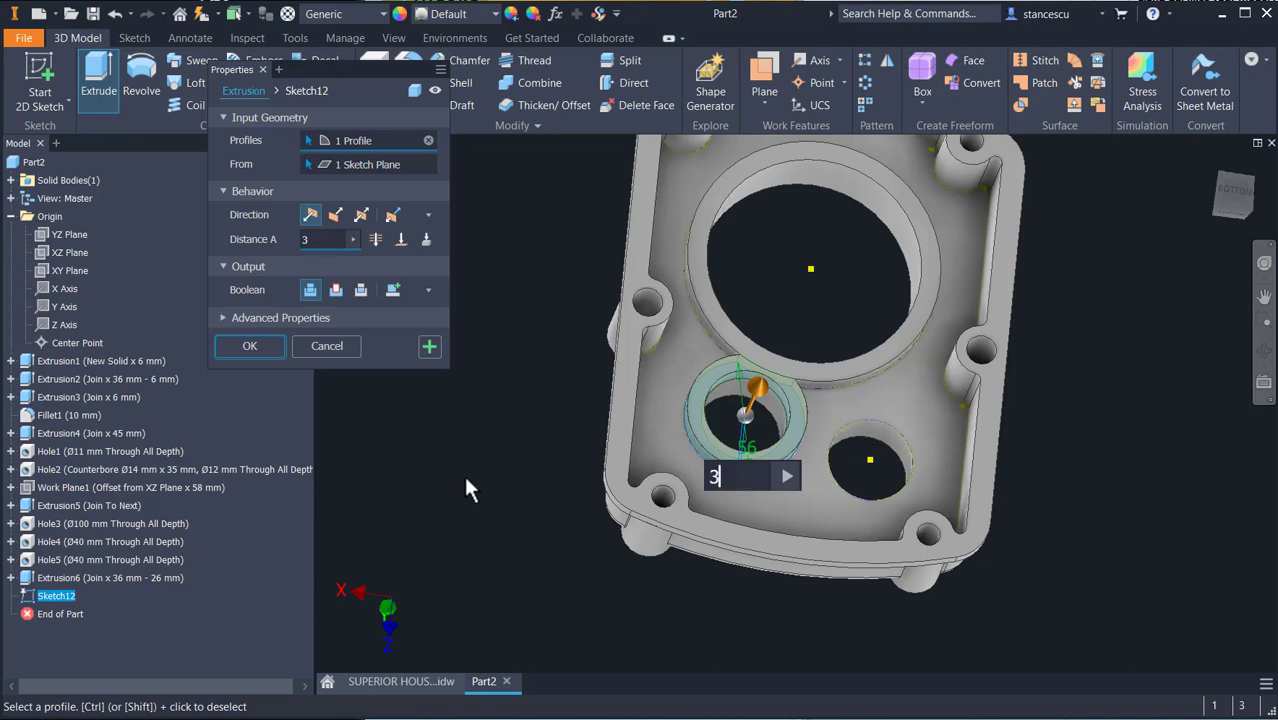
type("6-28")
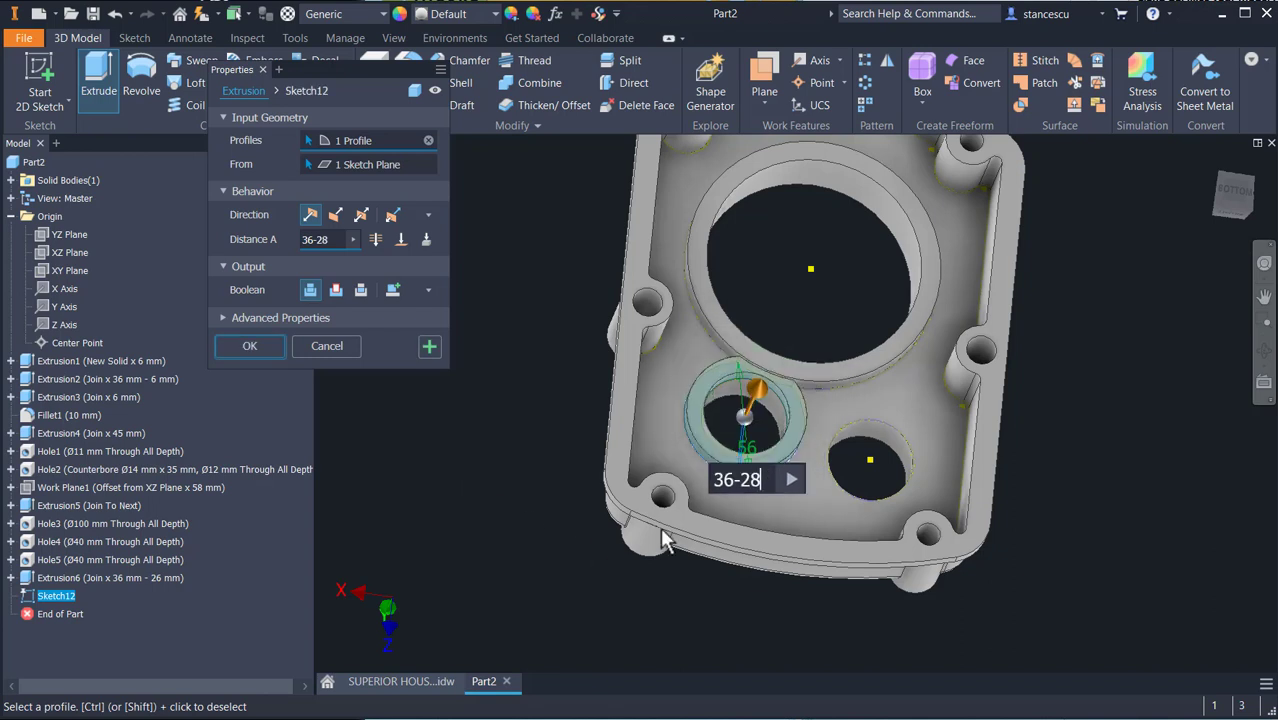
key("Return")
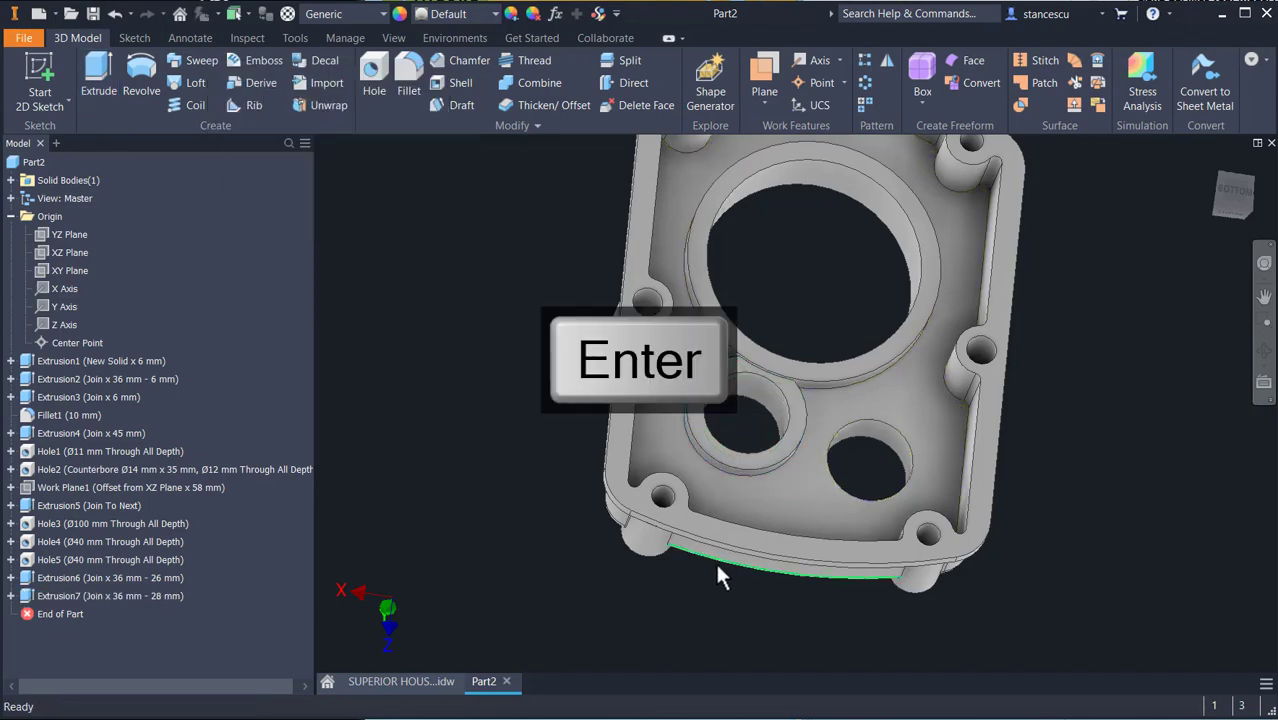
Start a sketch on the inner floor face and draw a 56 mm circle concentric with the 40 mm bore farther from the large bore.
left_click(805, 498)
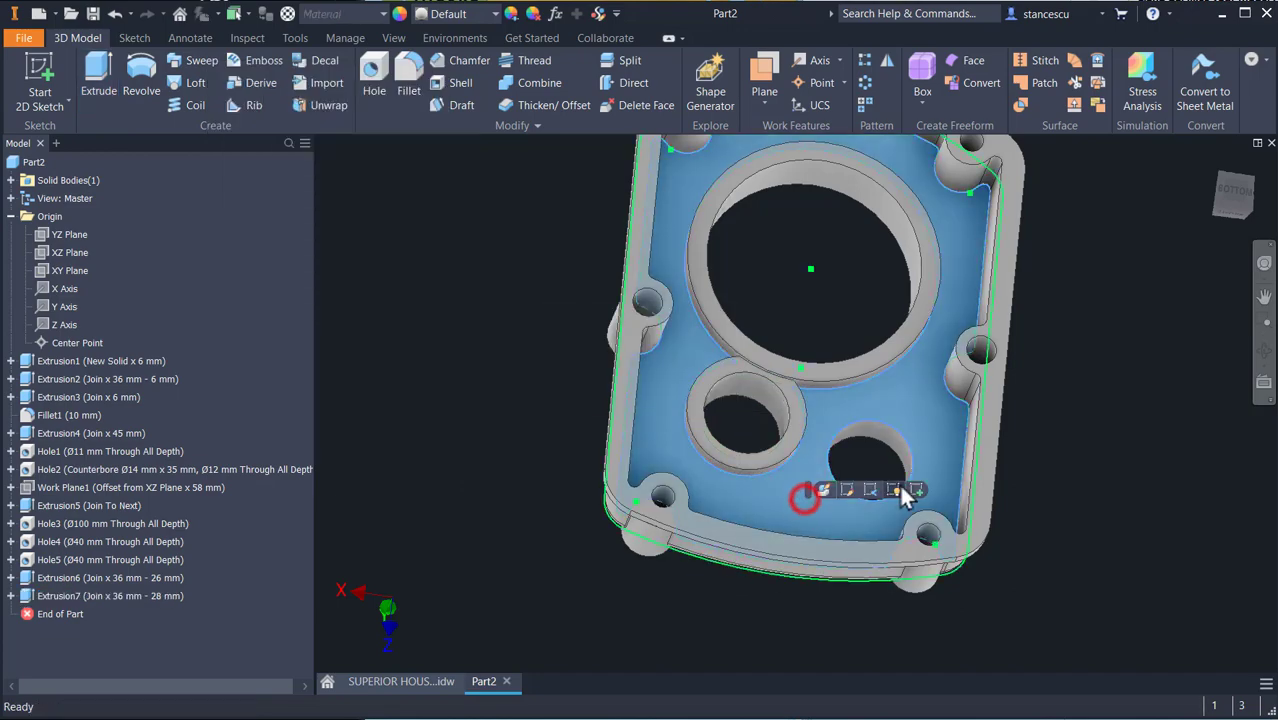
left_click(912, 489)
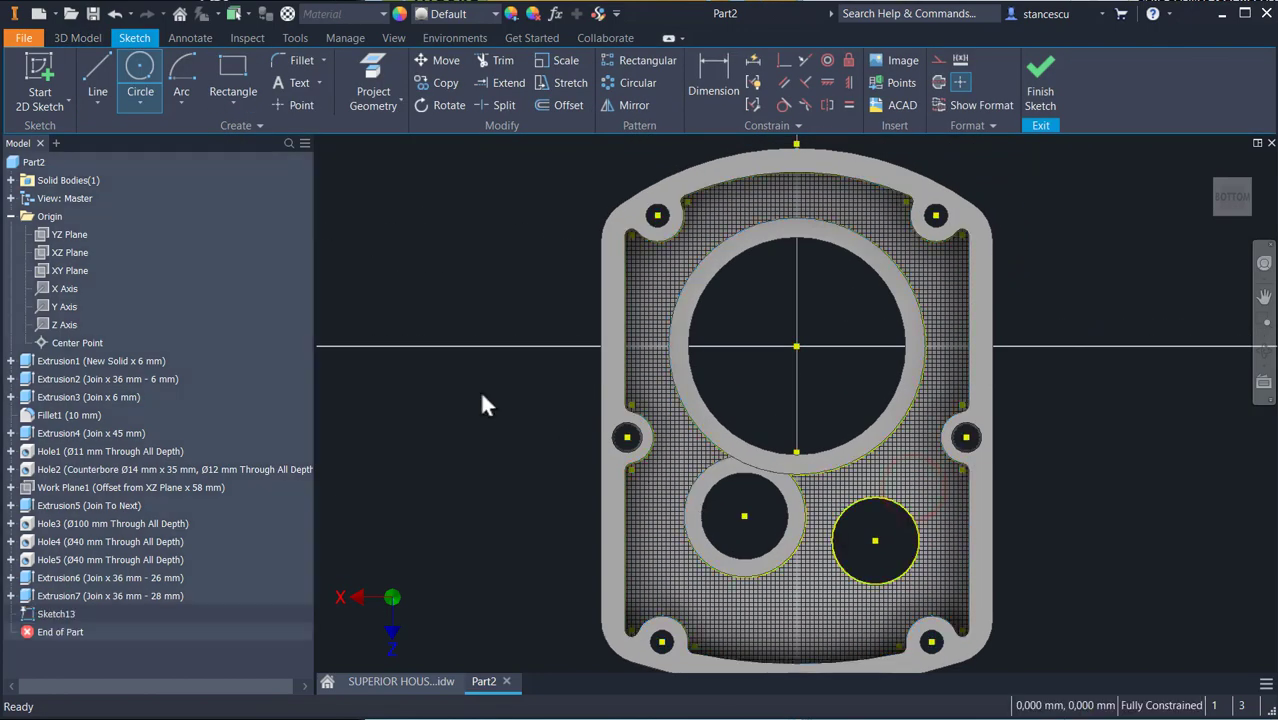
left_click(140, 75)
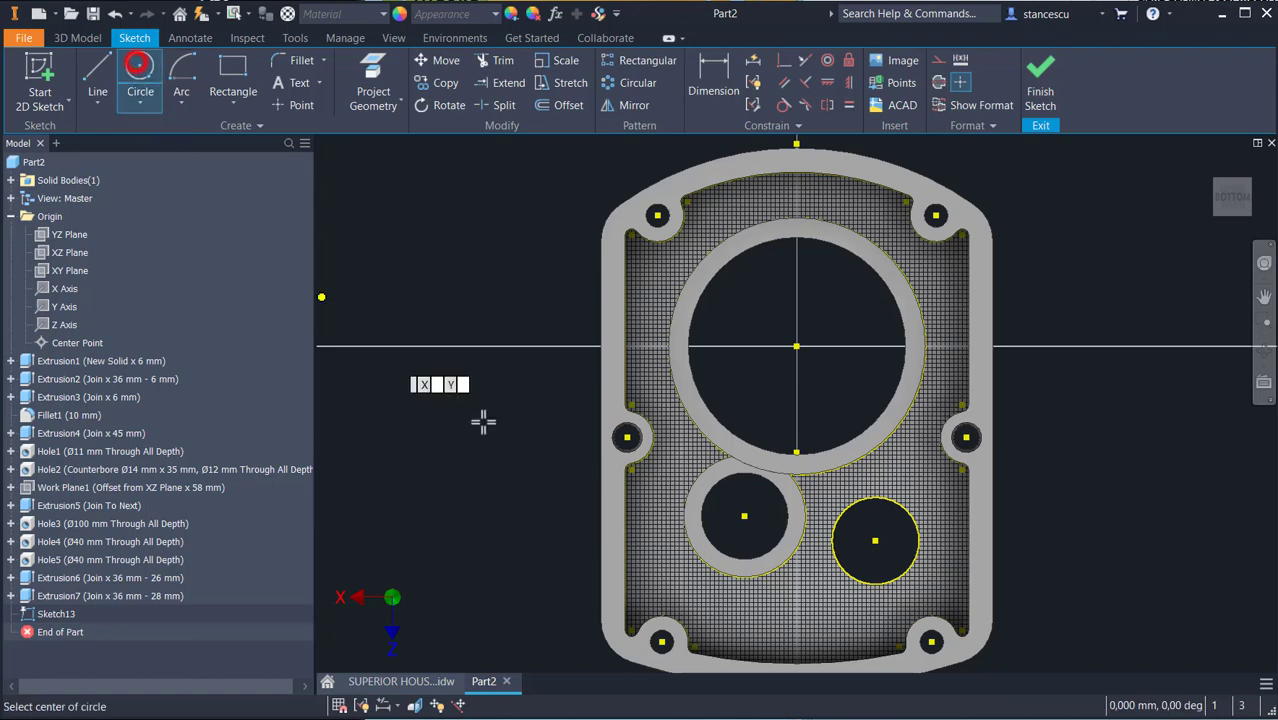
left_click(874, 541)
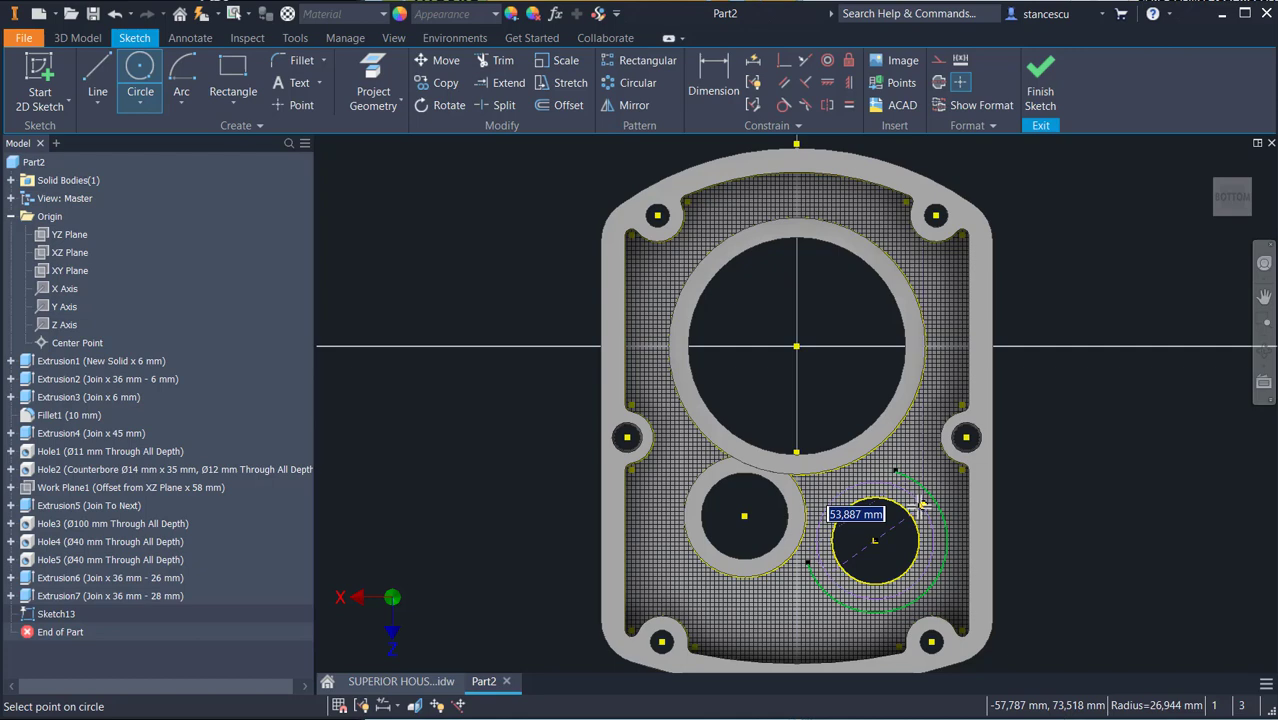
type("5")
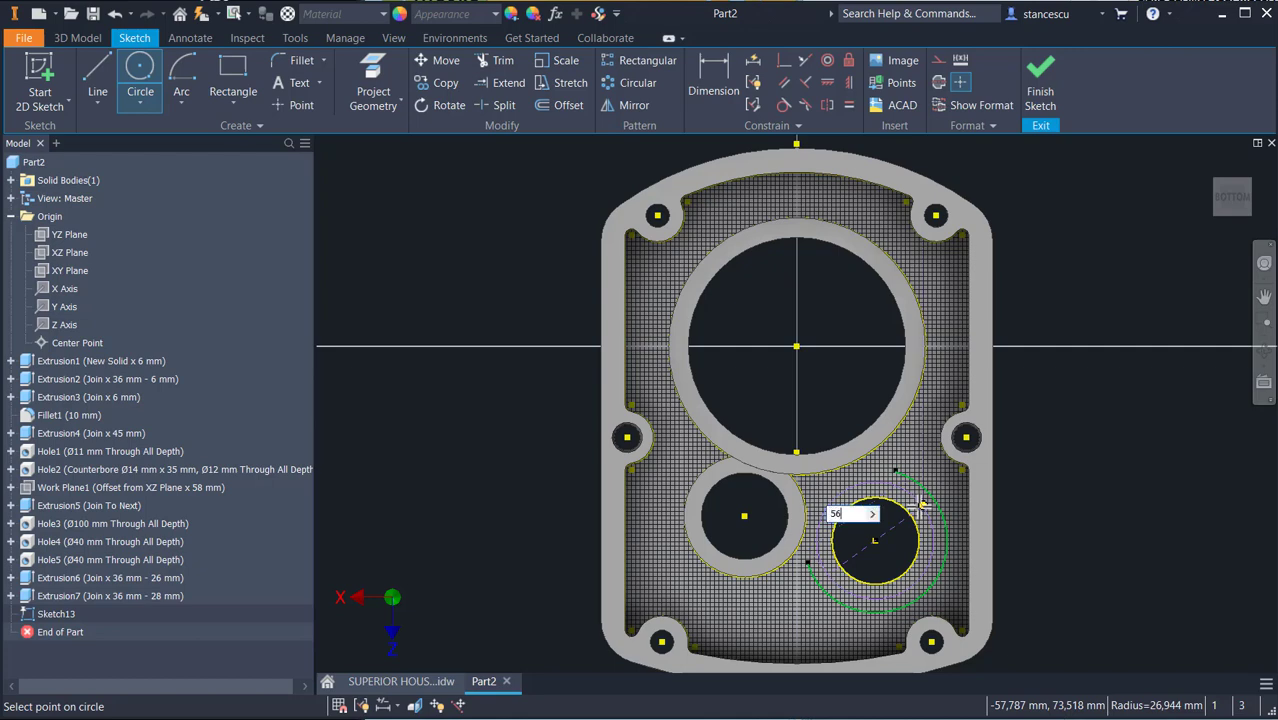
type("6")
key("Return")
Draw a small circle inside the large bore's opening, dimensioned by its radius of 4 mm.
scroll(793, 626, "up", 3)
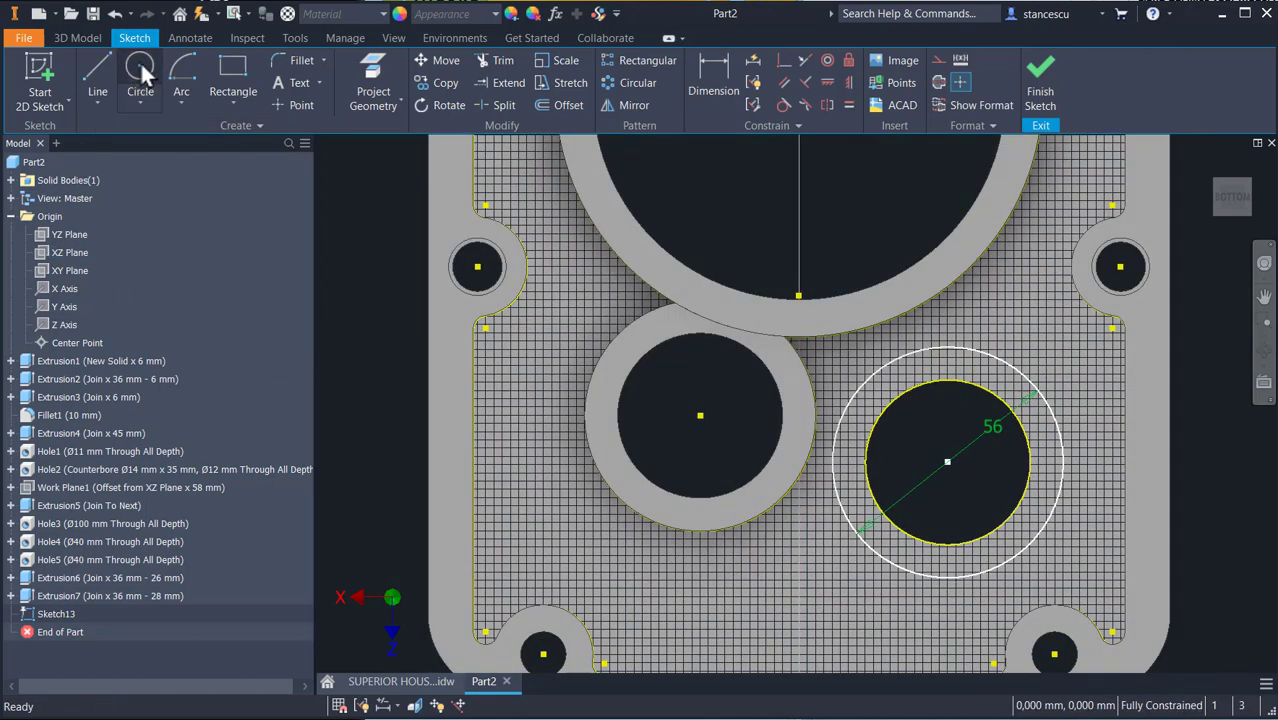
left_click(140, 68)
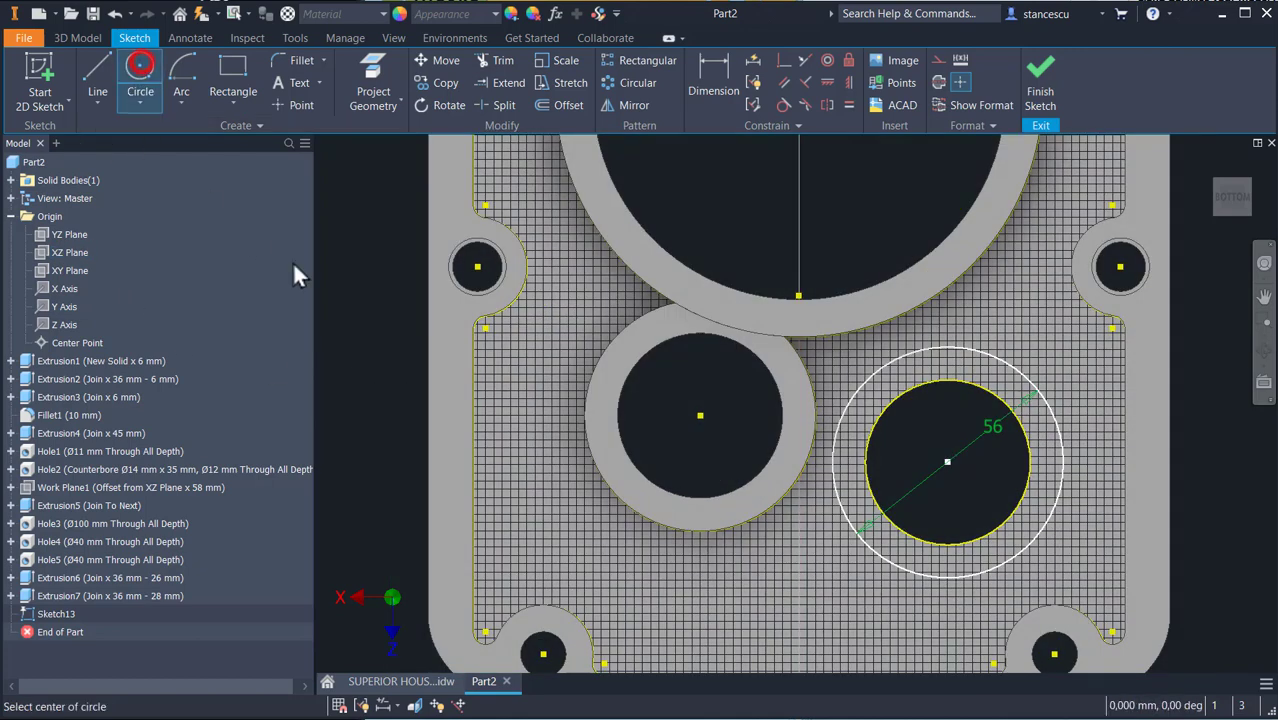
left_click(843, 205)
right_click(876, 228)
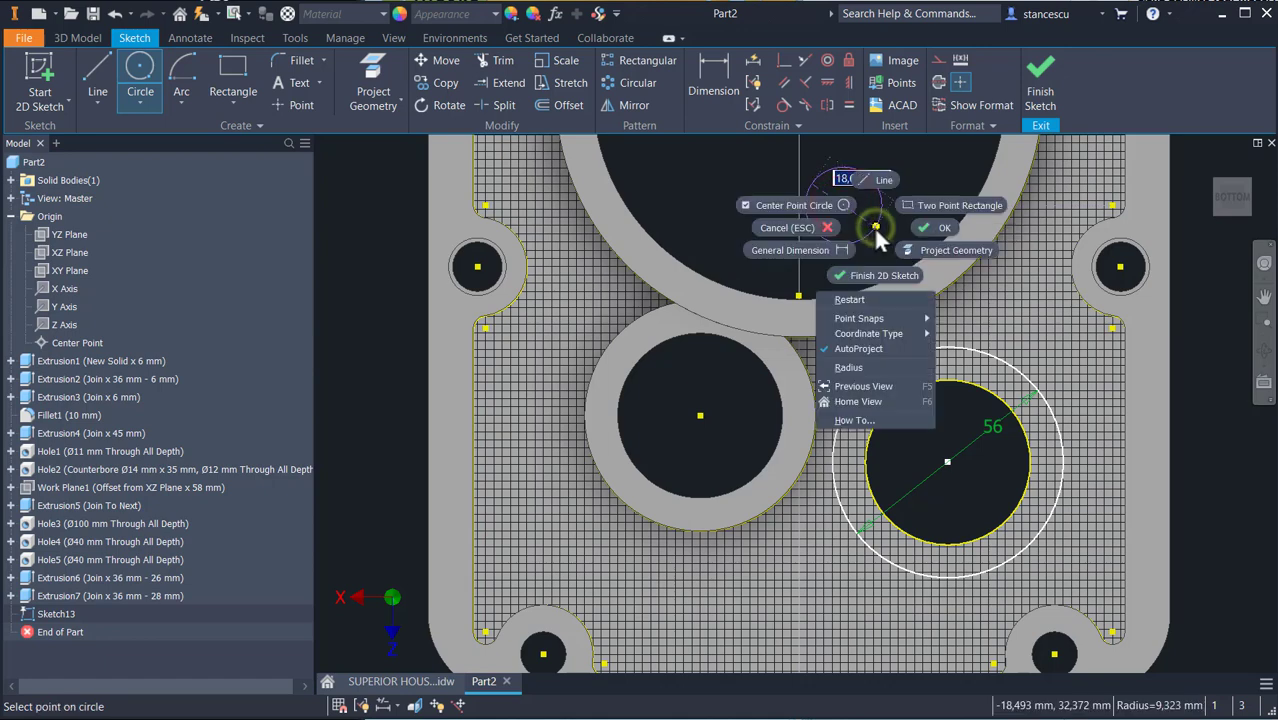
left_click(842, 362)
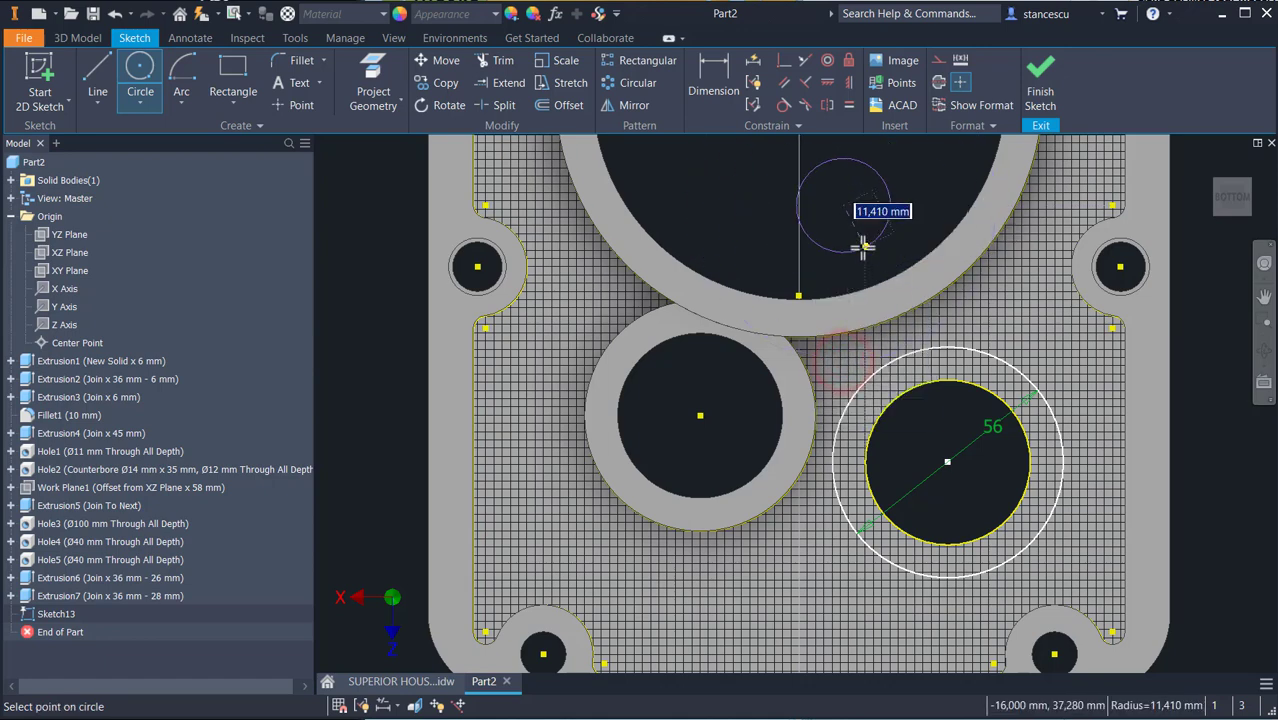
type("4")
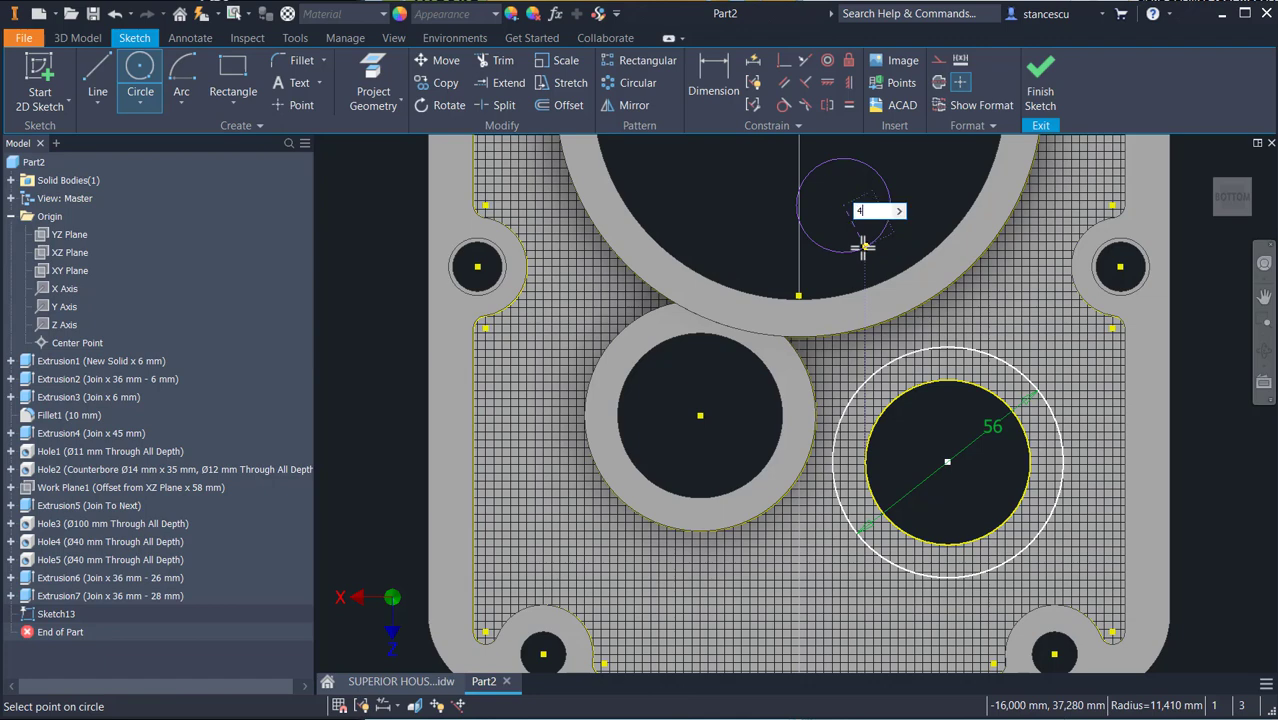
key("Return")
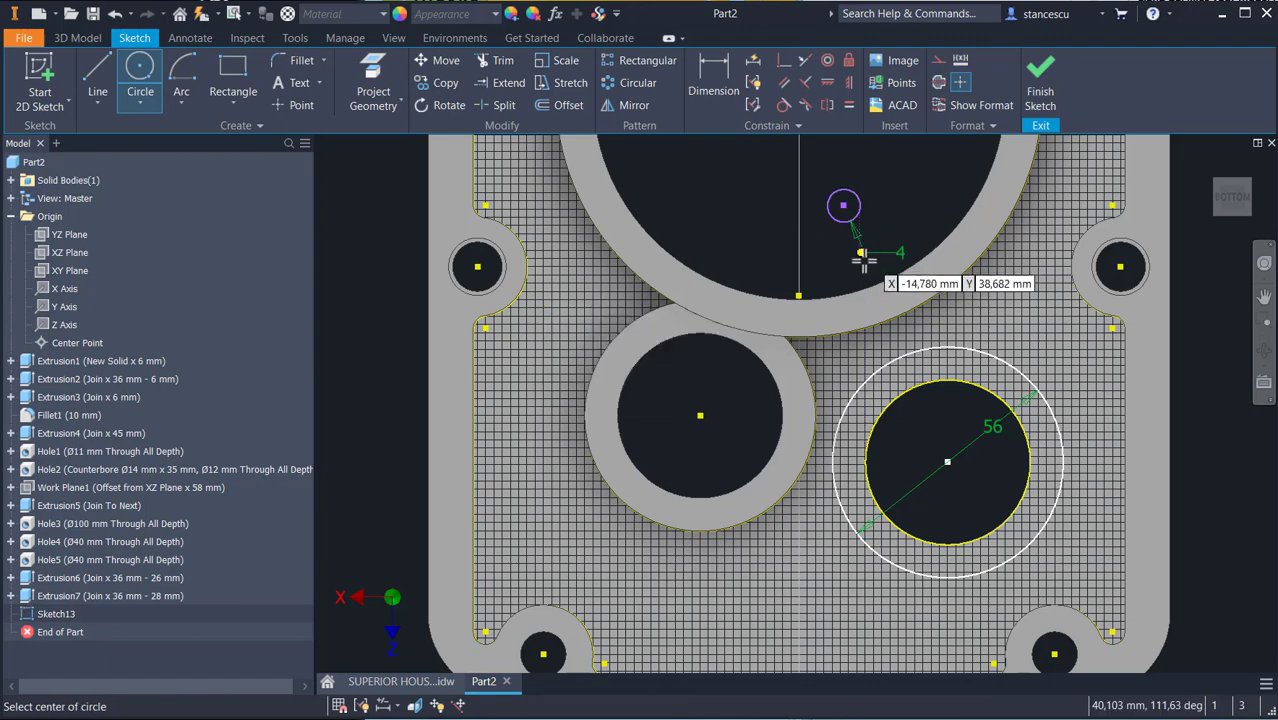
Draw a second small circle beside the 4 mm radius circle and constrain the two circles to be equal.
left_click(713, 205)
type("4,787")
key("Return")
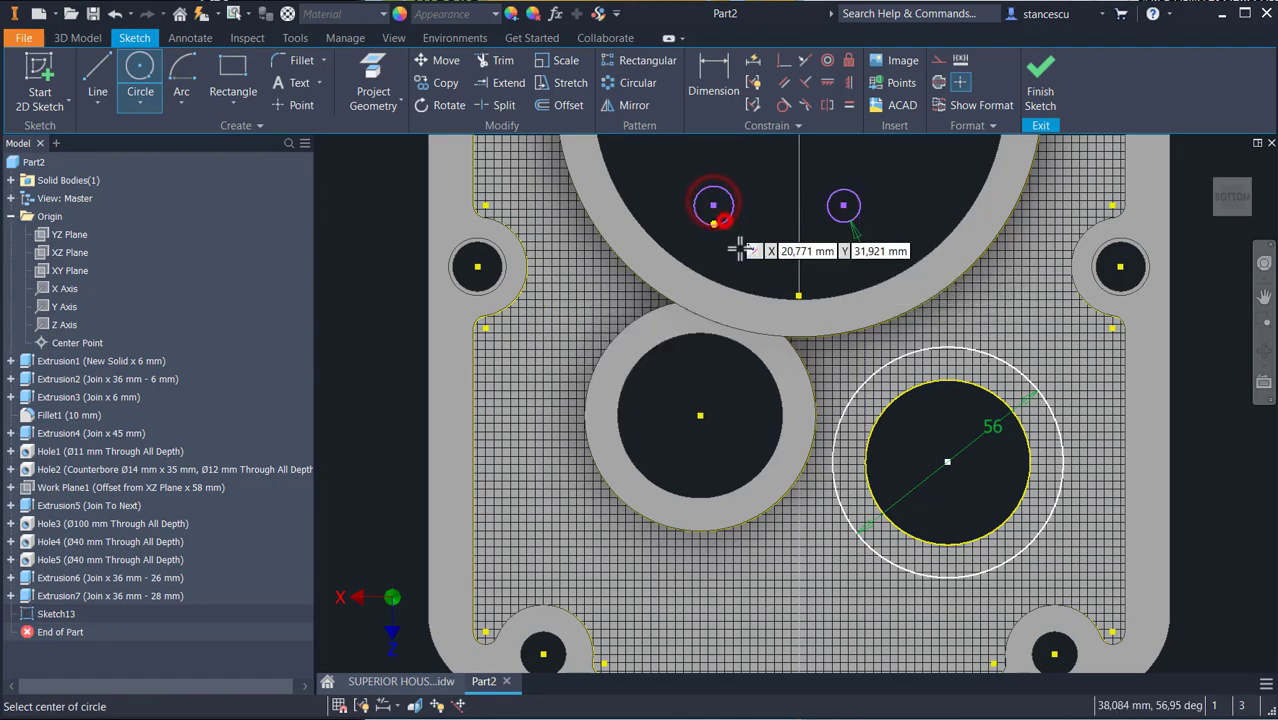
left_click(848, 105)
left_click(843, 193)
left_click(725, 192)
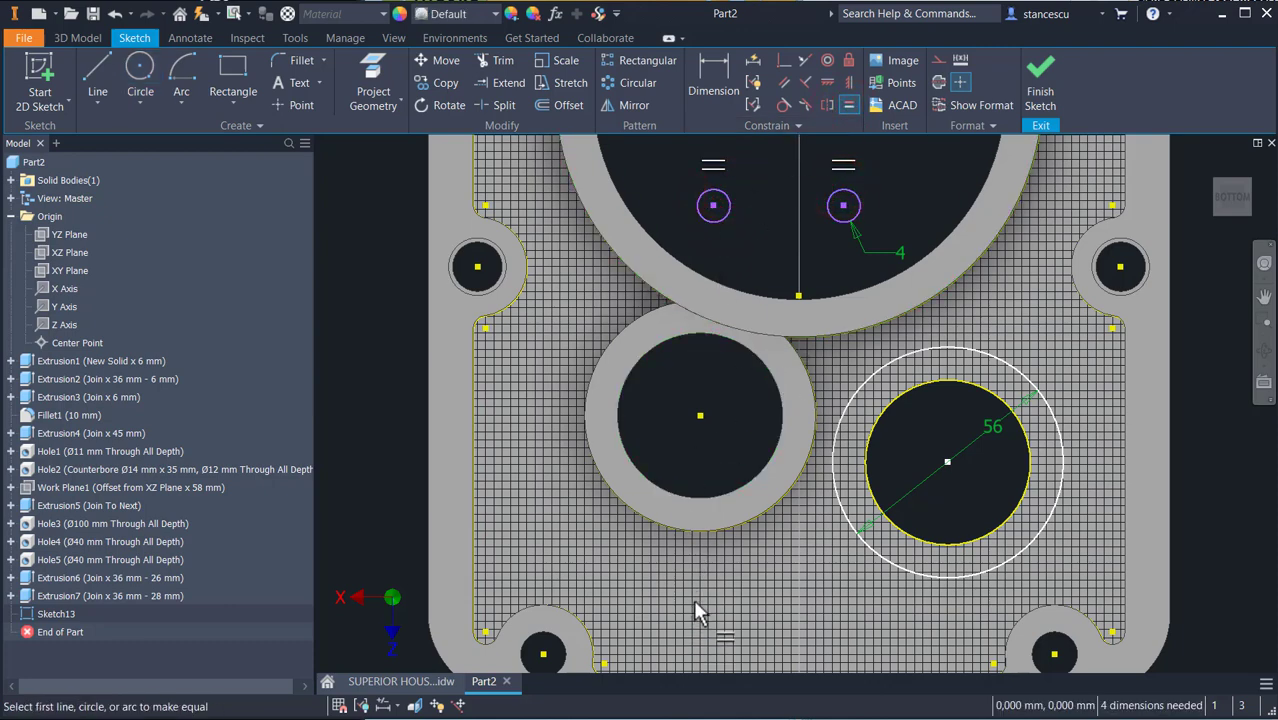
Slice the graphics at the sketch plane and make the dimensioned 4 mm radius circle tangent to the 56 mm circle and the neighbouring boss edge.
key("F7")
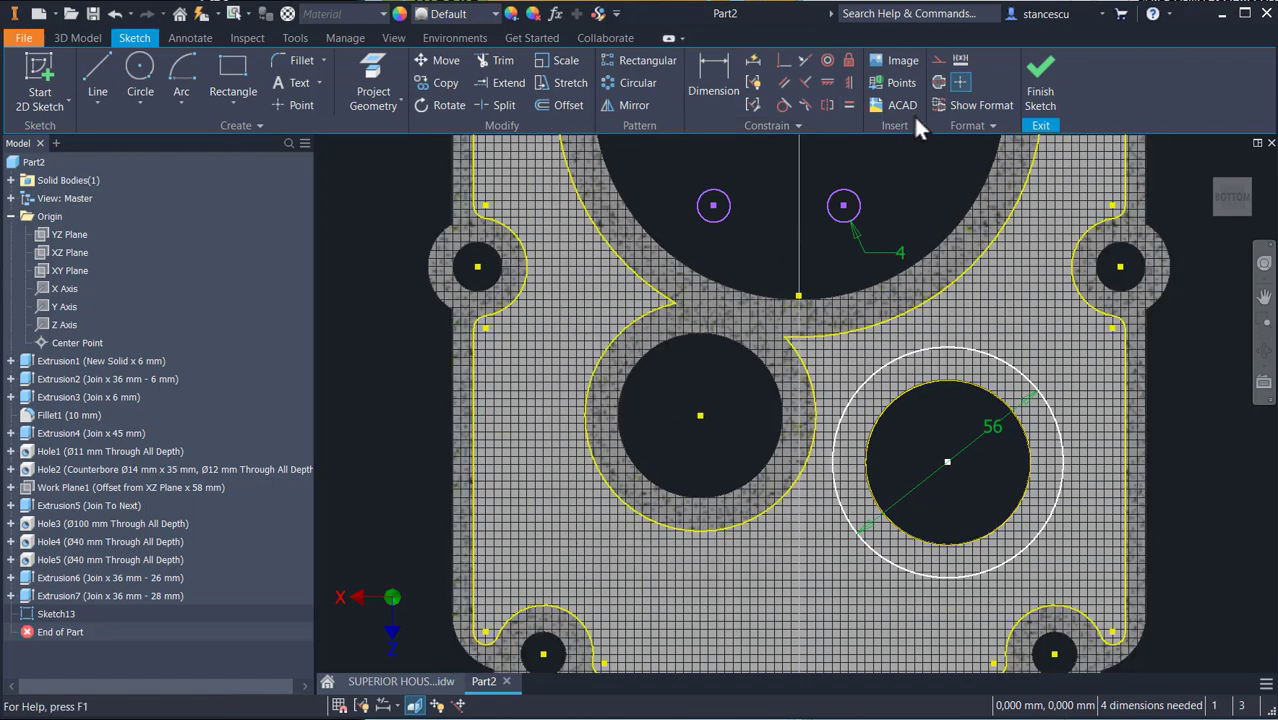
left_click(783, 105)
left_click(846, 194)
left_click(860, 378)
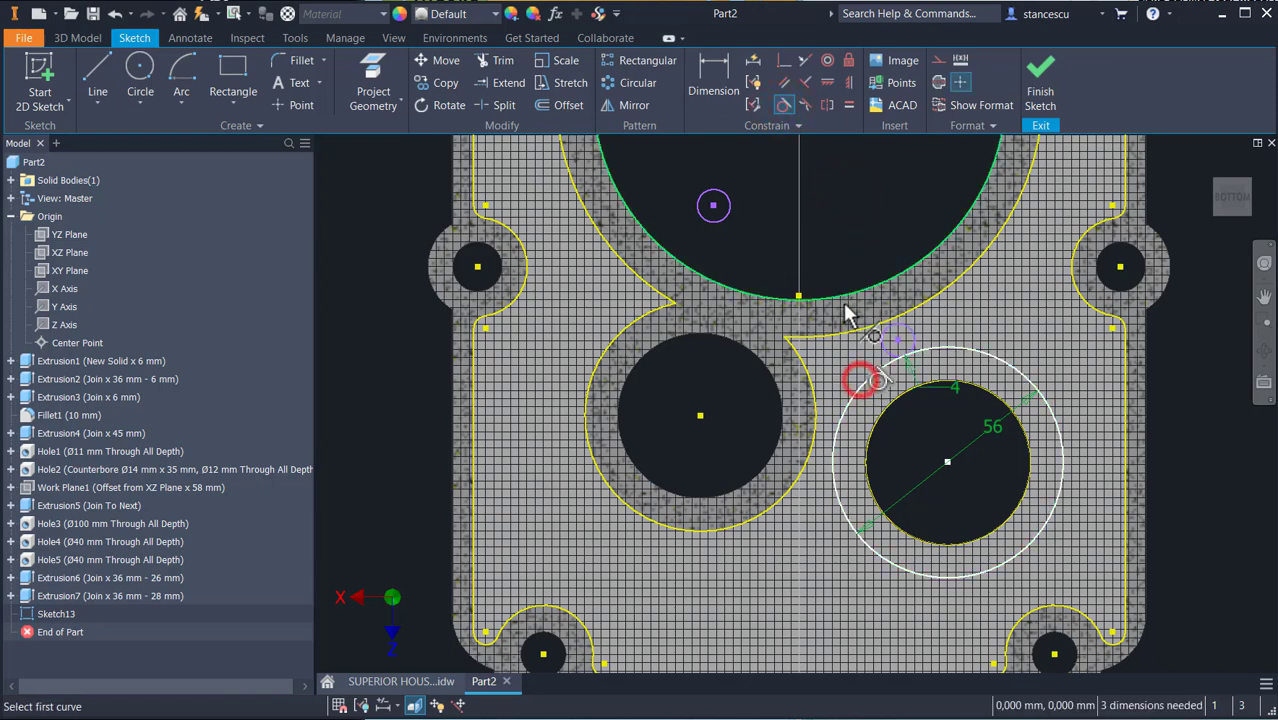
left_click(887, 345)
left_click(807, 374)
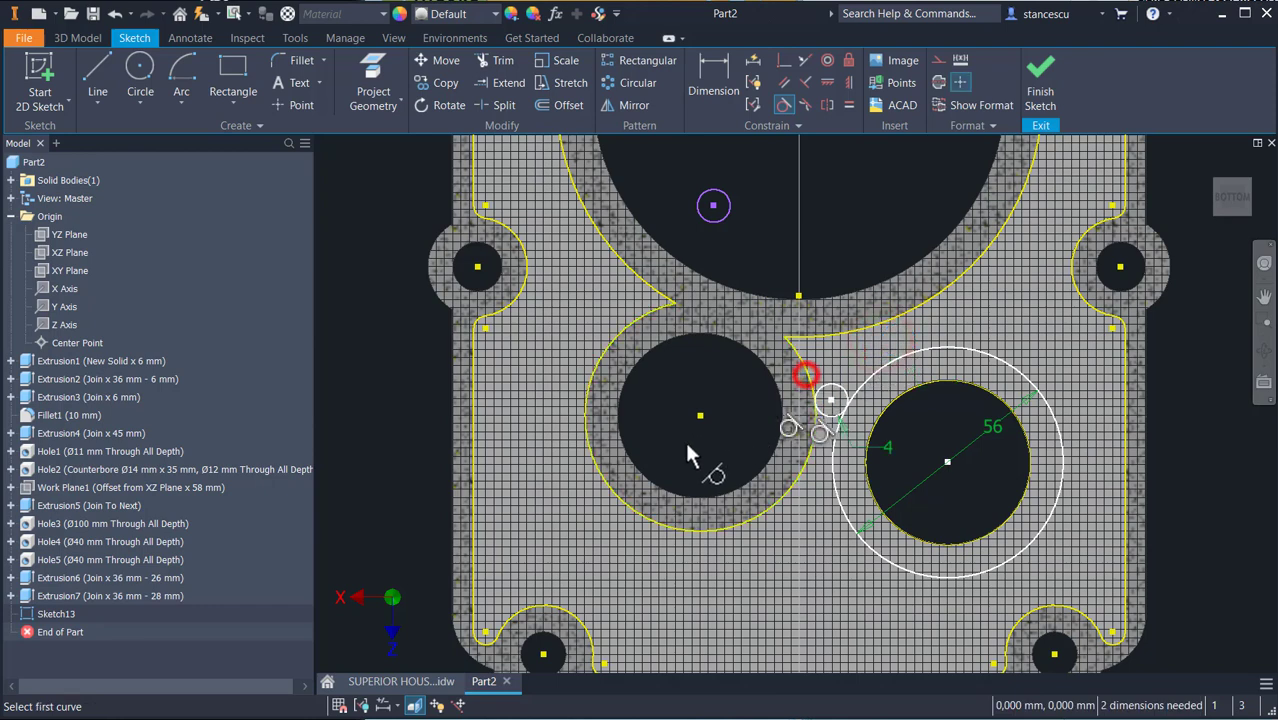
Make the second small circle tangent to the 56 mm circle and the neighbouring boss edge, placed on the gap's side away from the large bore.
left_click(702, 220)
left_click(843, 514)
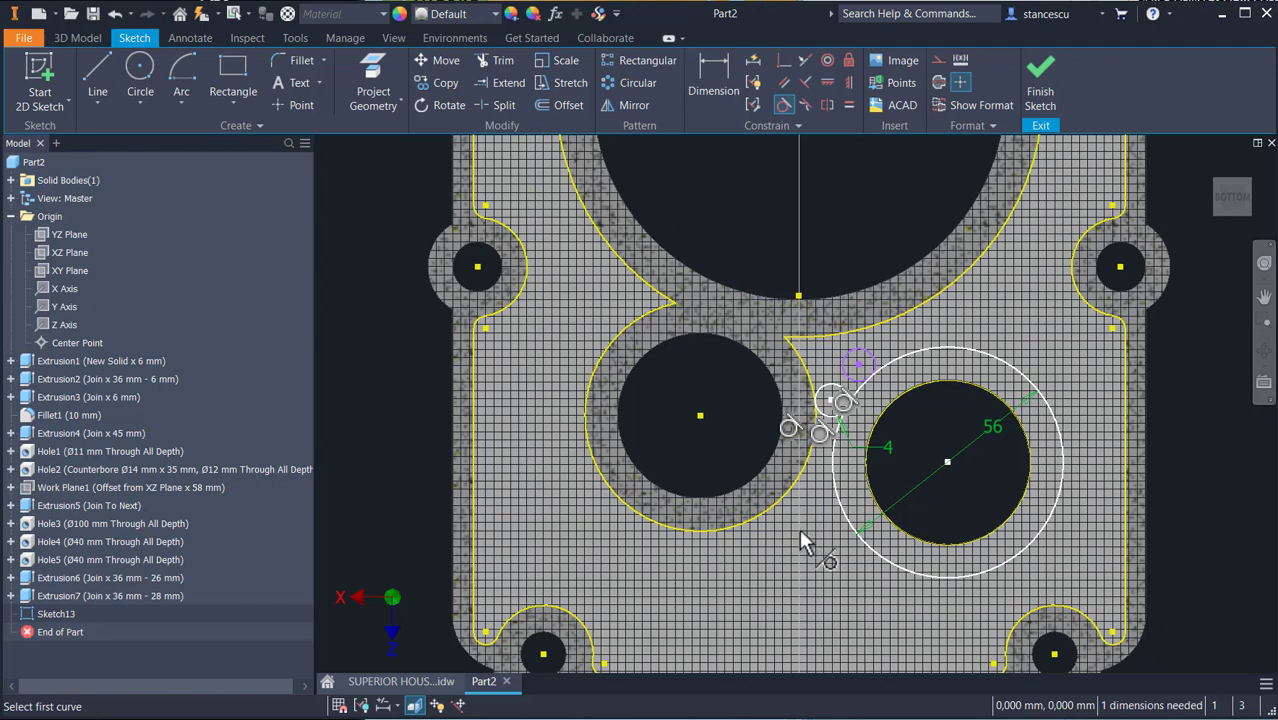
key("Escape")
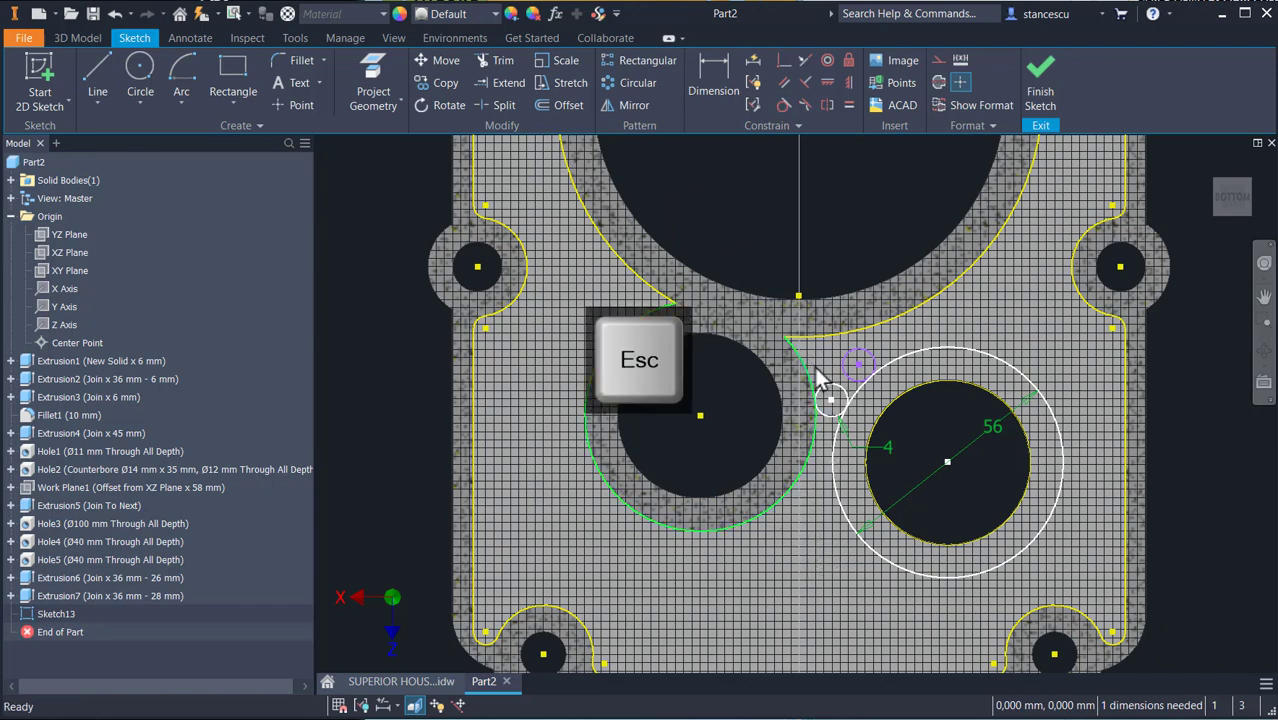
left_click_drag(858, 364, 828, 517)
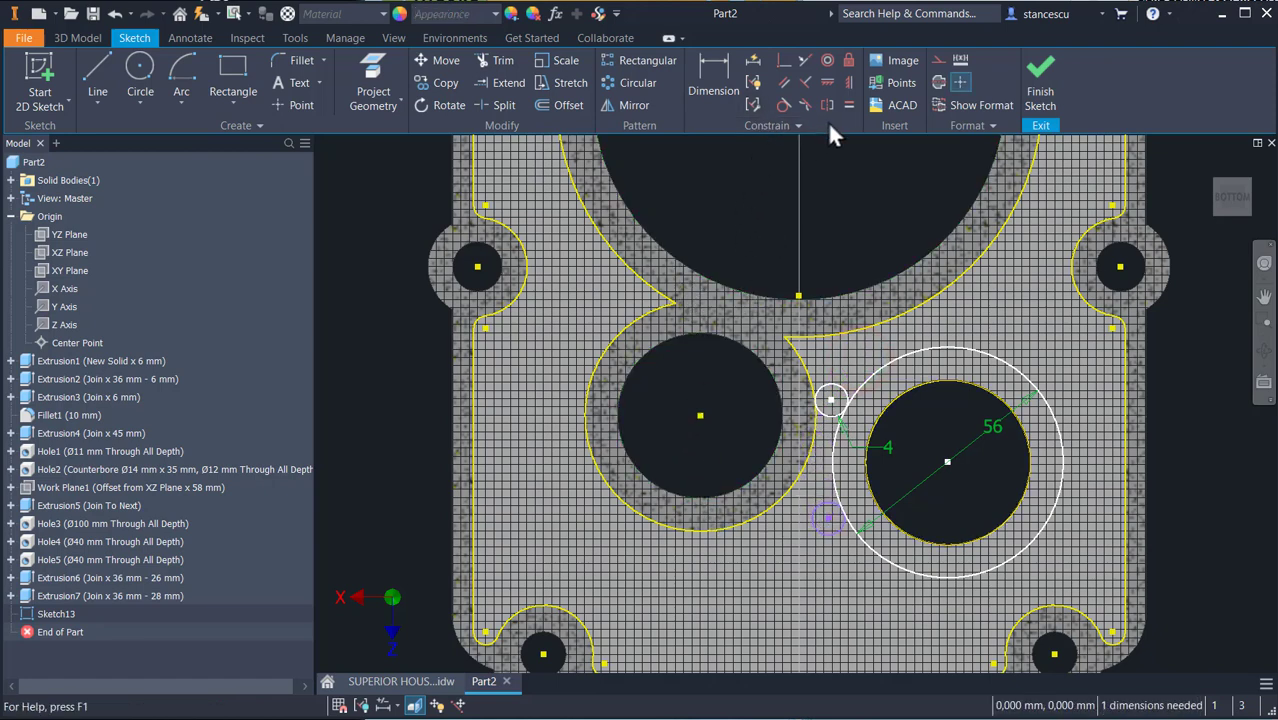
left_click(783, 103)
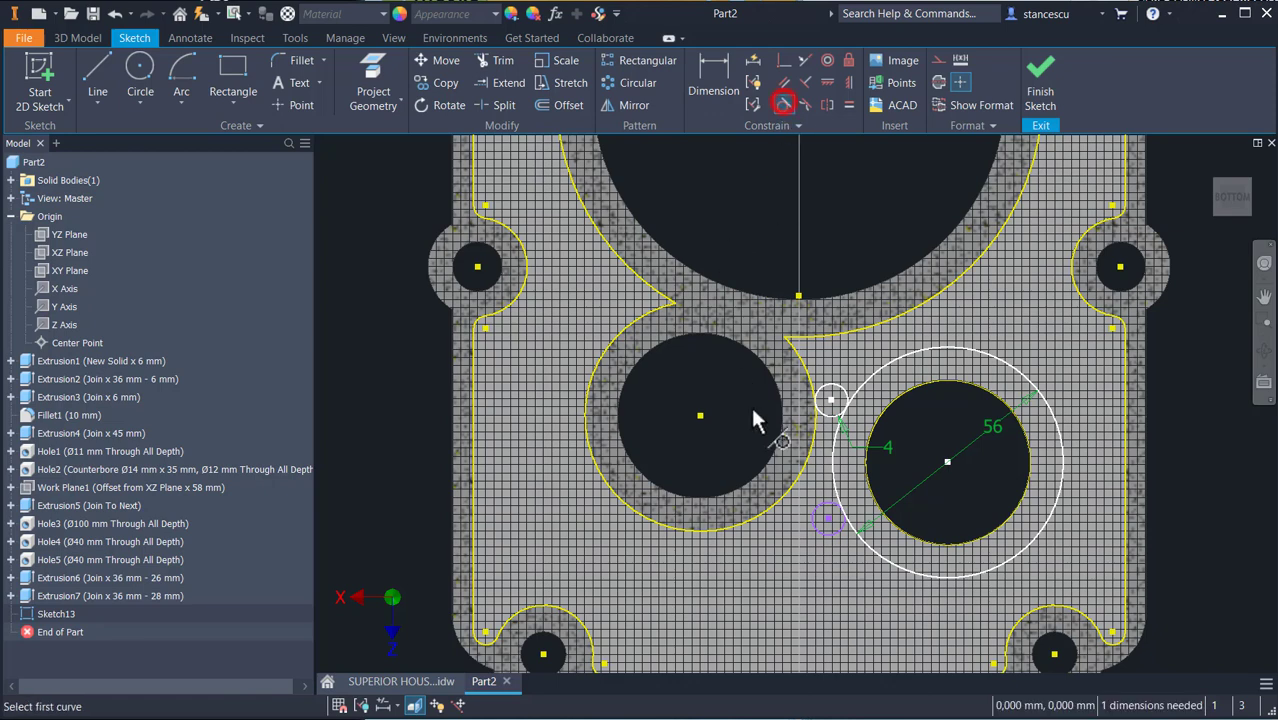
left_click(818, 515)
left_click(680, 527)
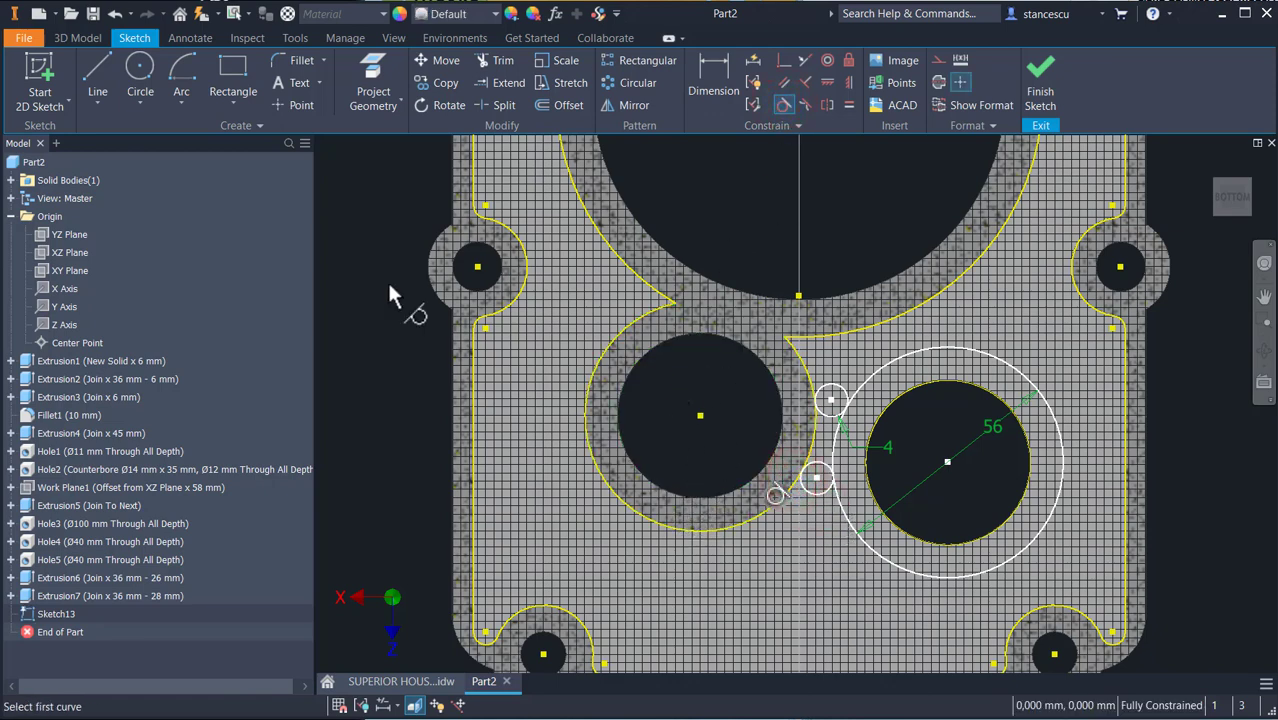
Draw a center-point arc along the raised small boss's edge between its tangent points with the two small circles.
left_click(177, 88)
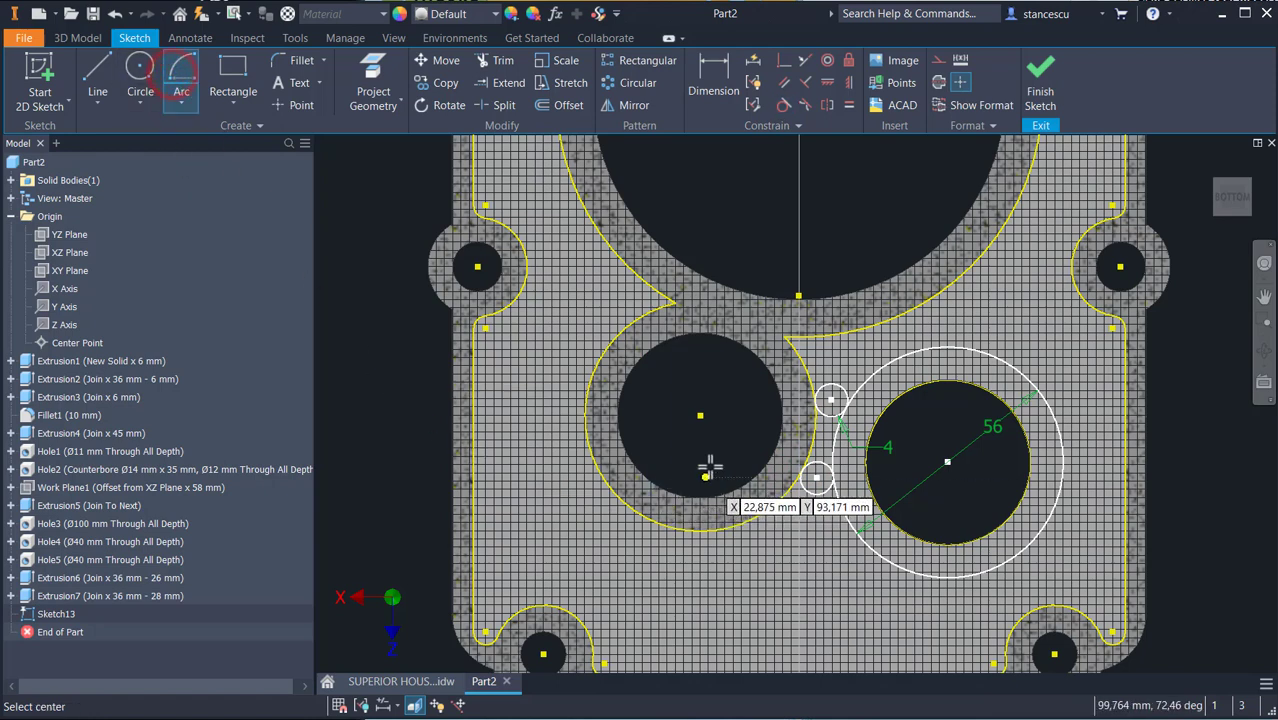
left_click(700, 416)
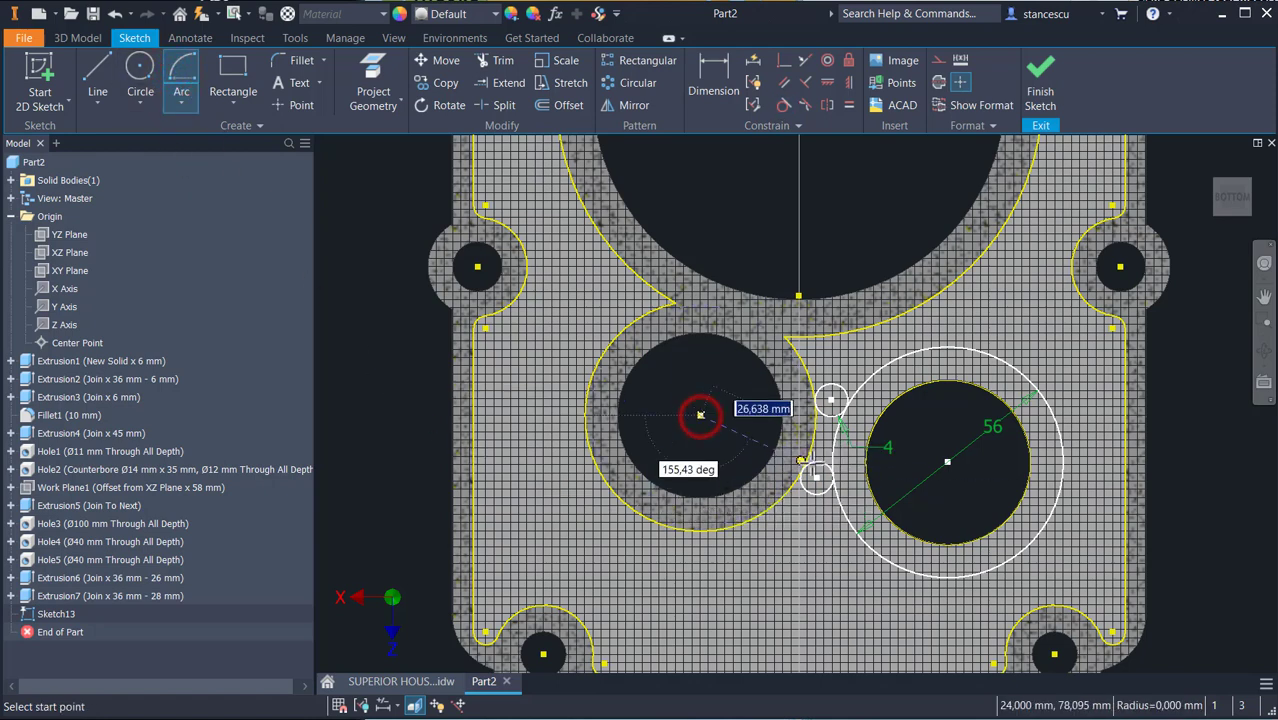
scroll(800, 470, "up", 3)
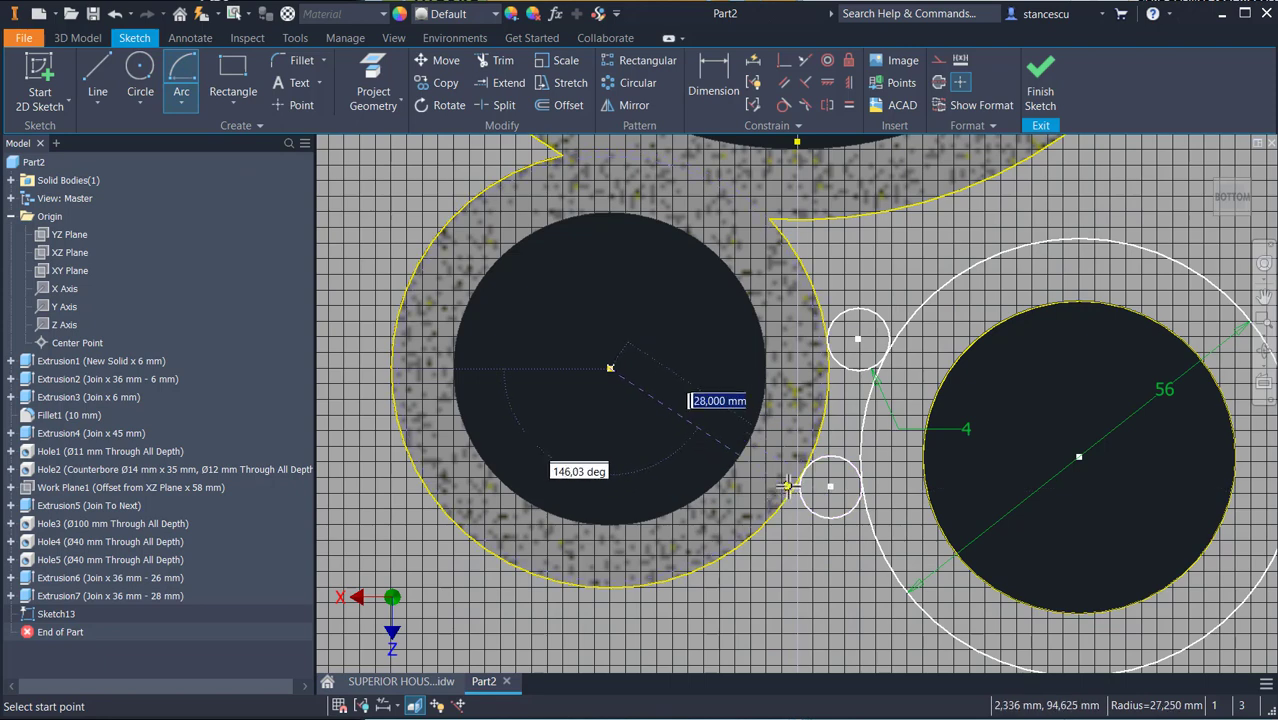
left_click(803, 470)
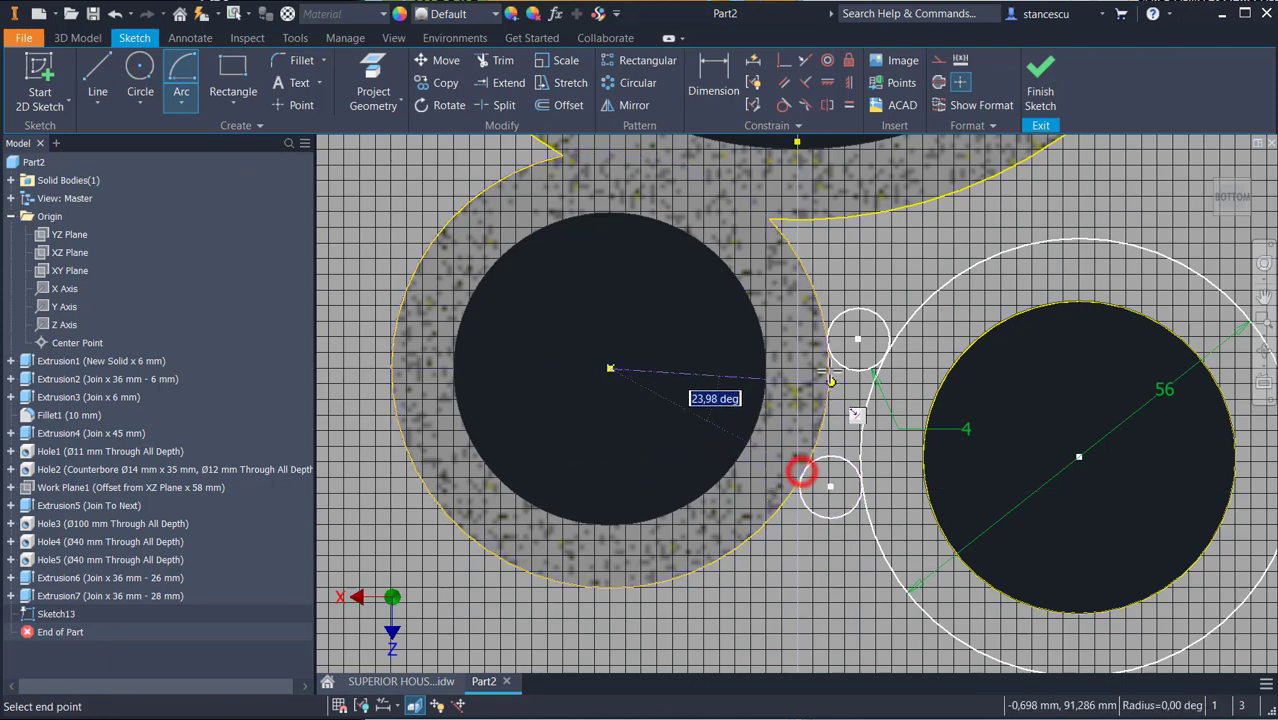
key("Escape")
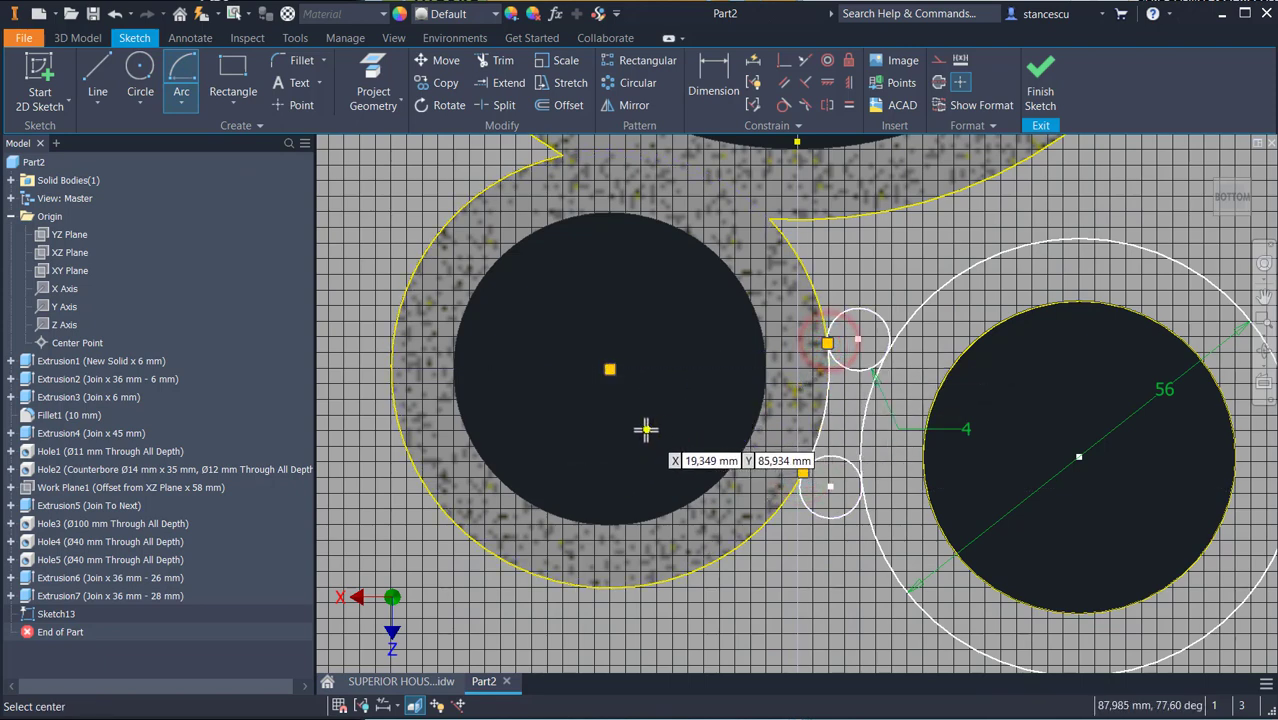
key("Escape")
Convert the projected outer edge of the raised small boss to construction geometry.
left_click(829, 263)
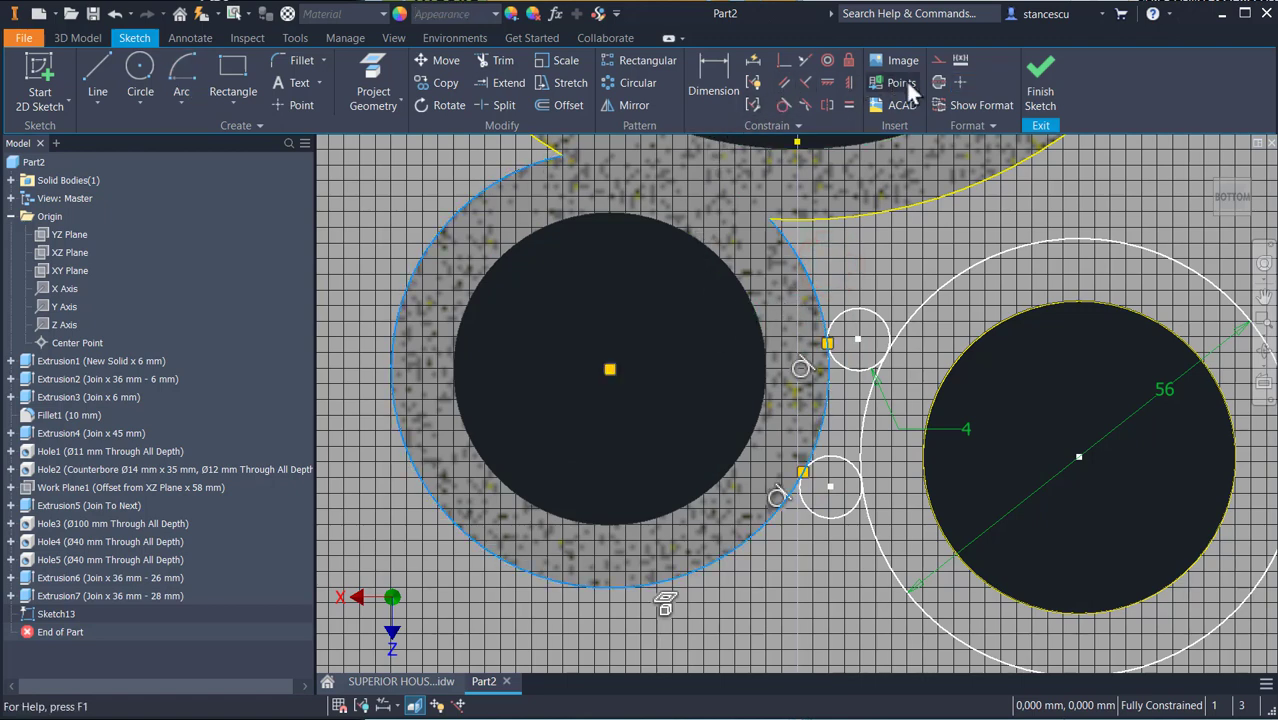
left_click(937, 61)
left_click(601, 322)
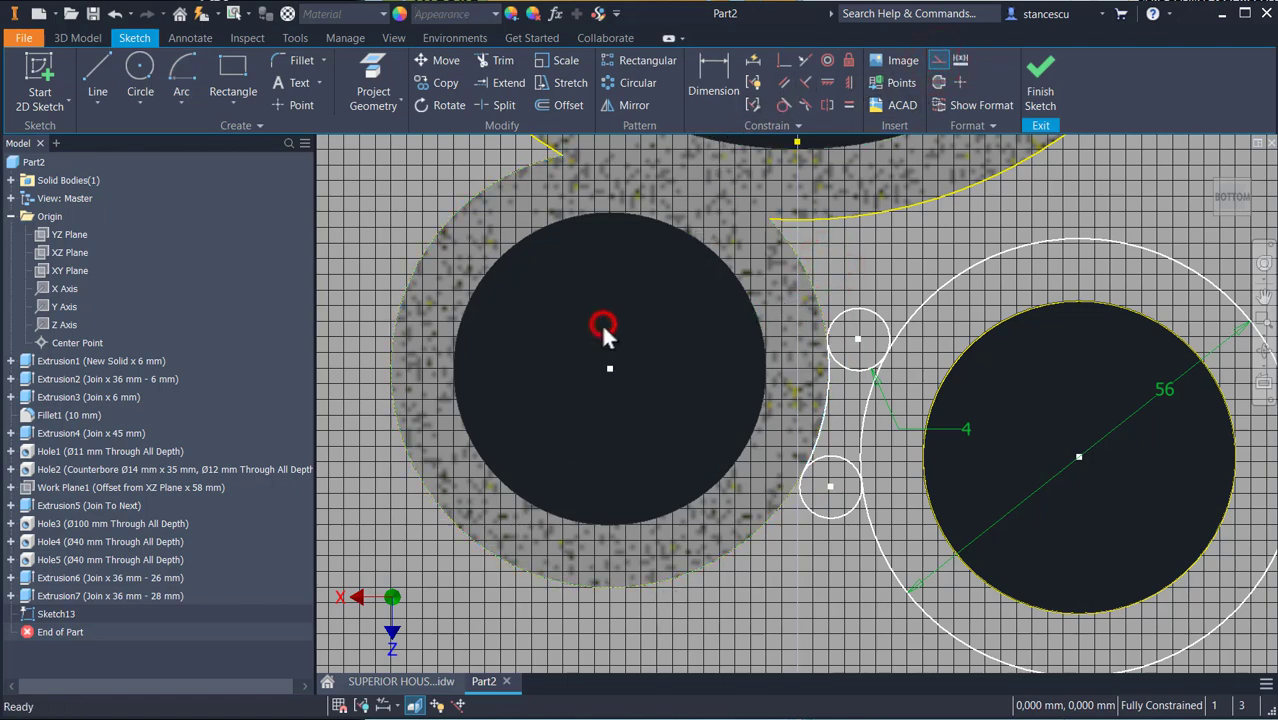
Trim the two small circles and the 56 mm circle into one outline blending into the neighbouring boss, and finish the sketch.
left_click(501, 62)
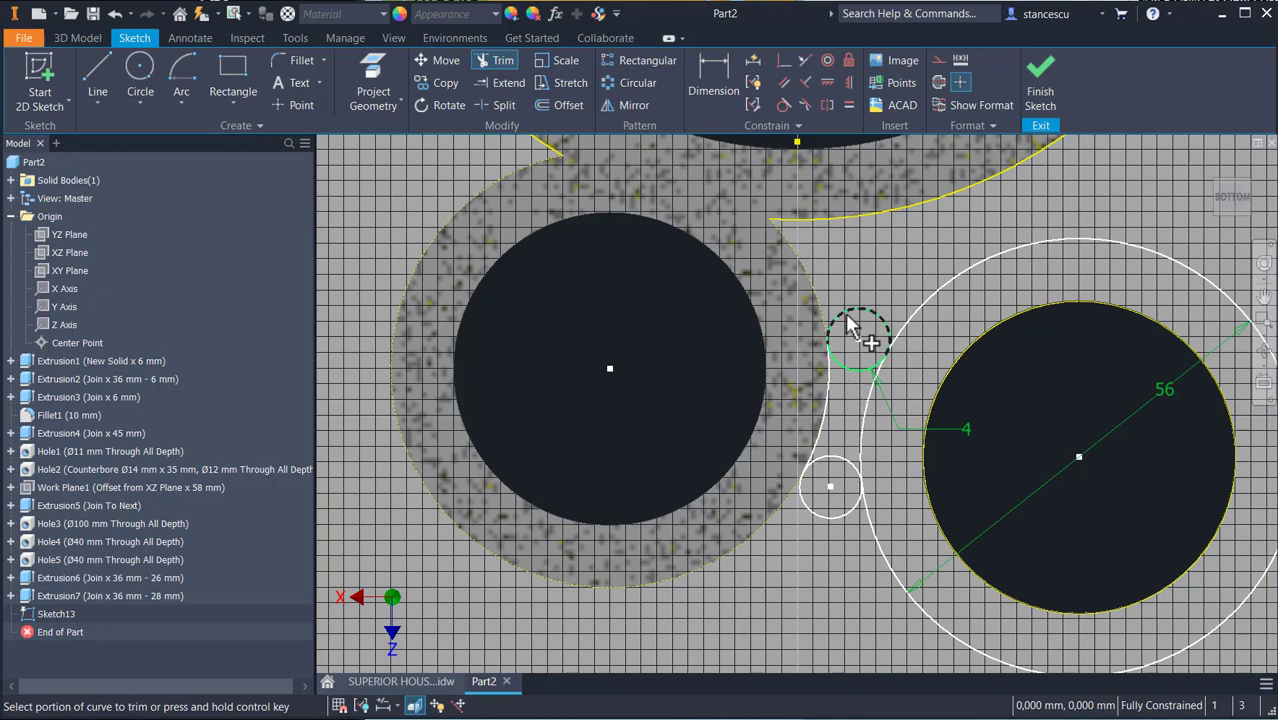
left_click(846, 320)
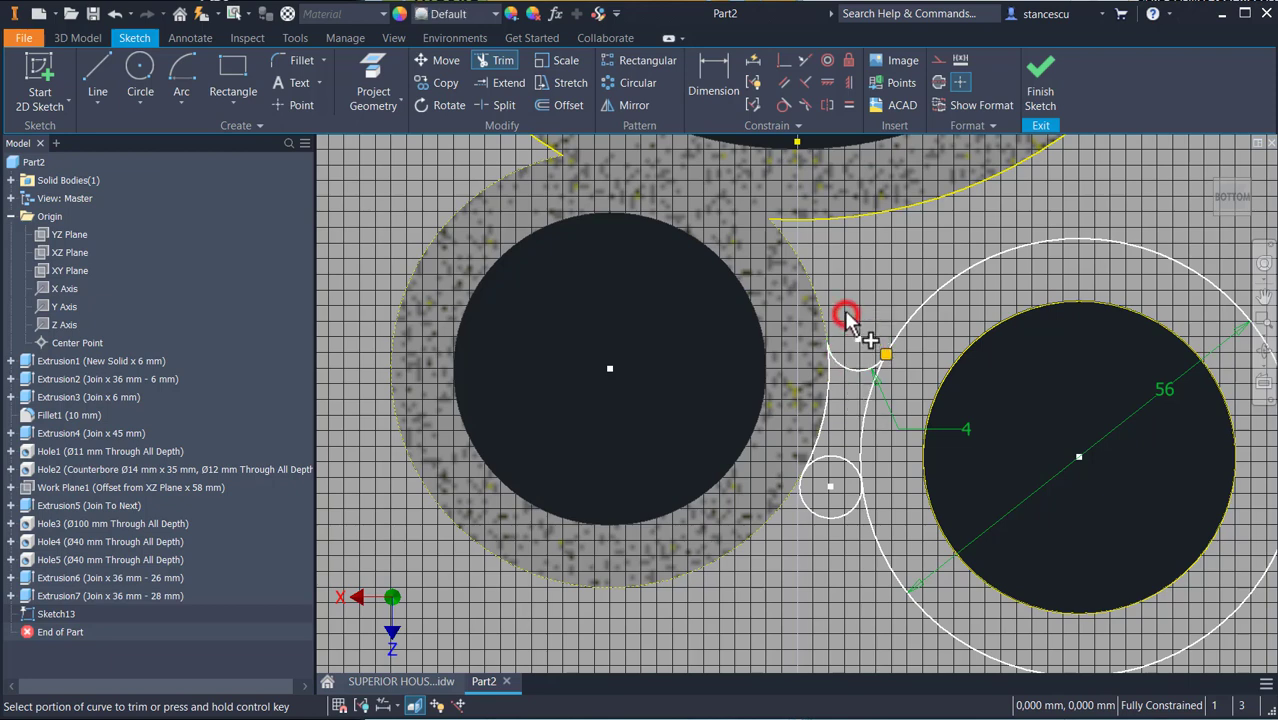
left_click(873, 410)
left_click(838, 460)
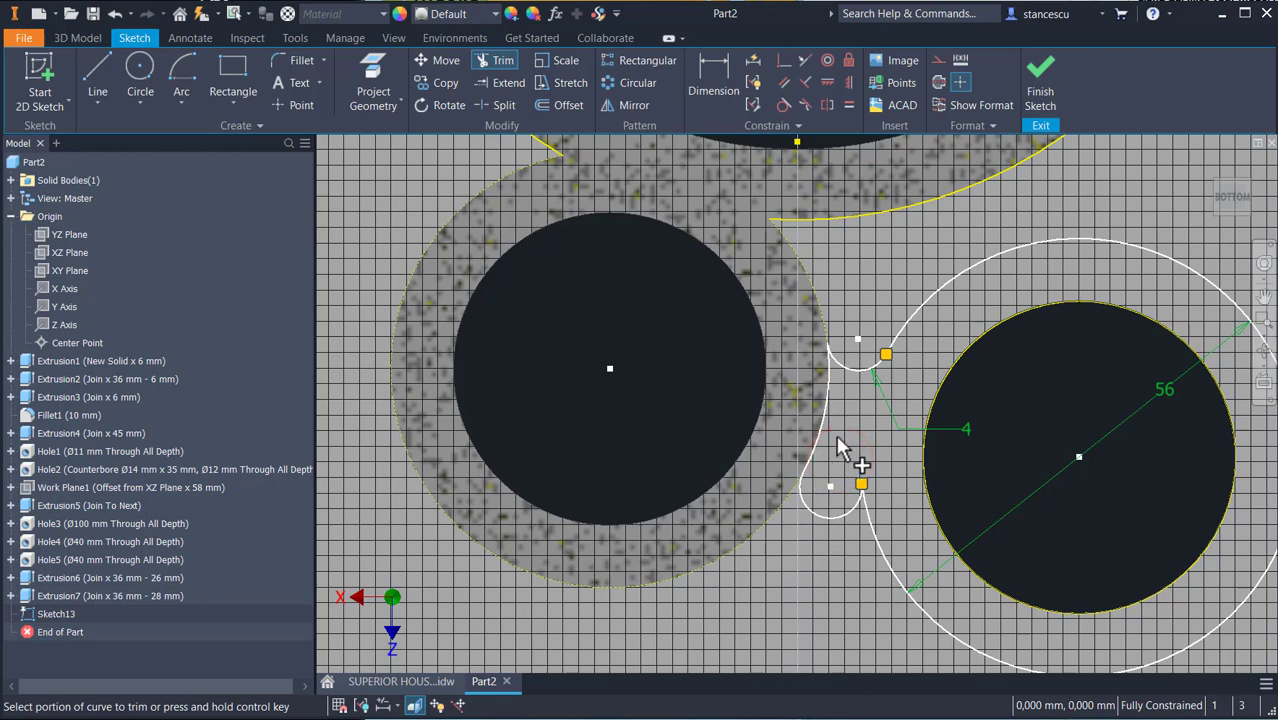
key("ctrl+z")
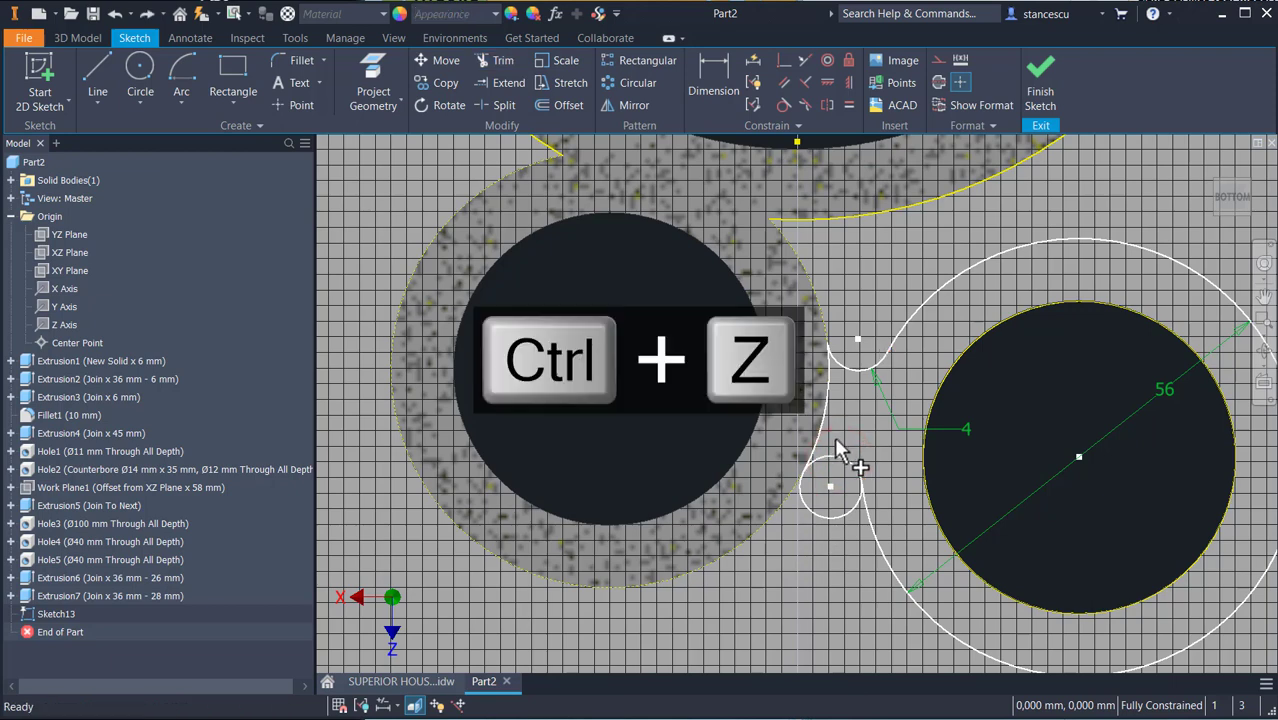
left_click(497, 60)
left_click(819, 514)
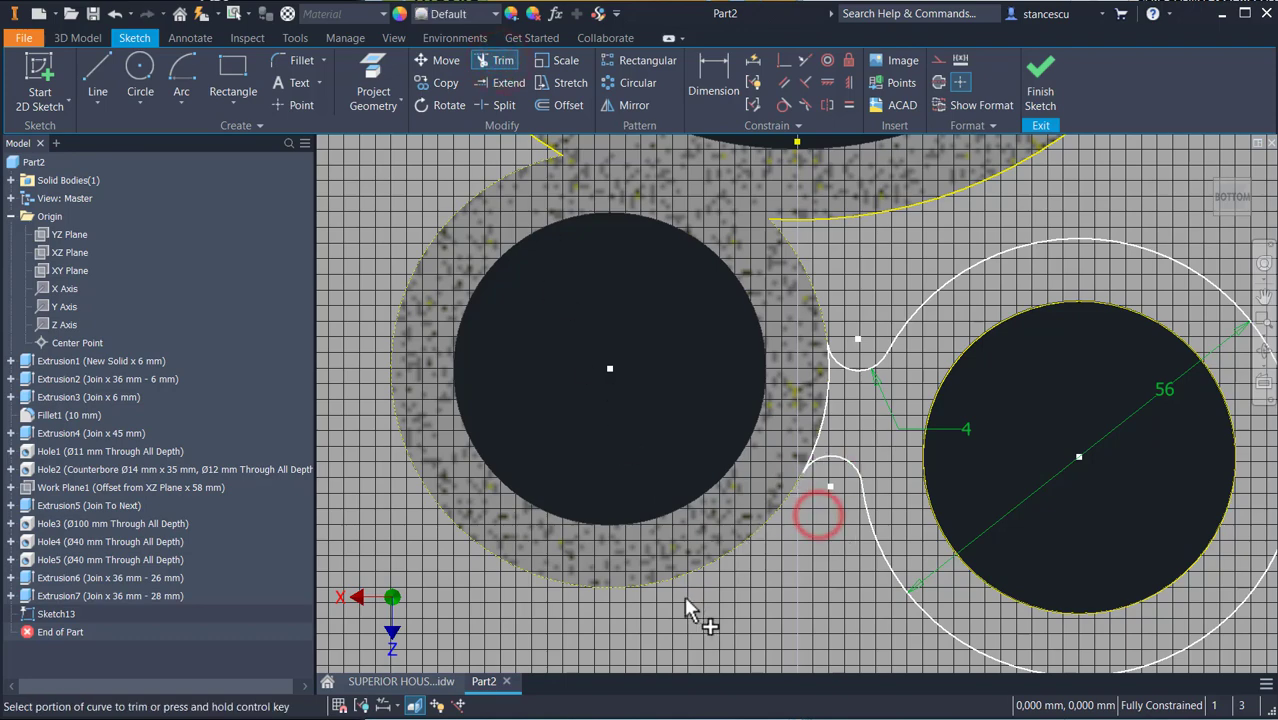
left_click(1040, 80)
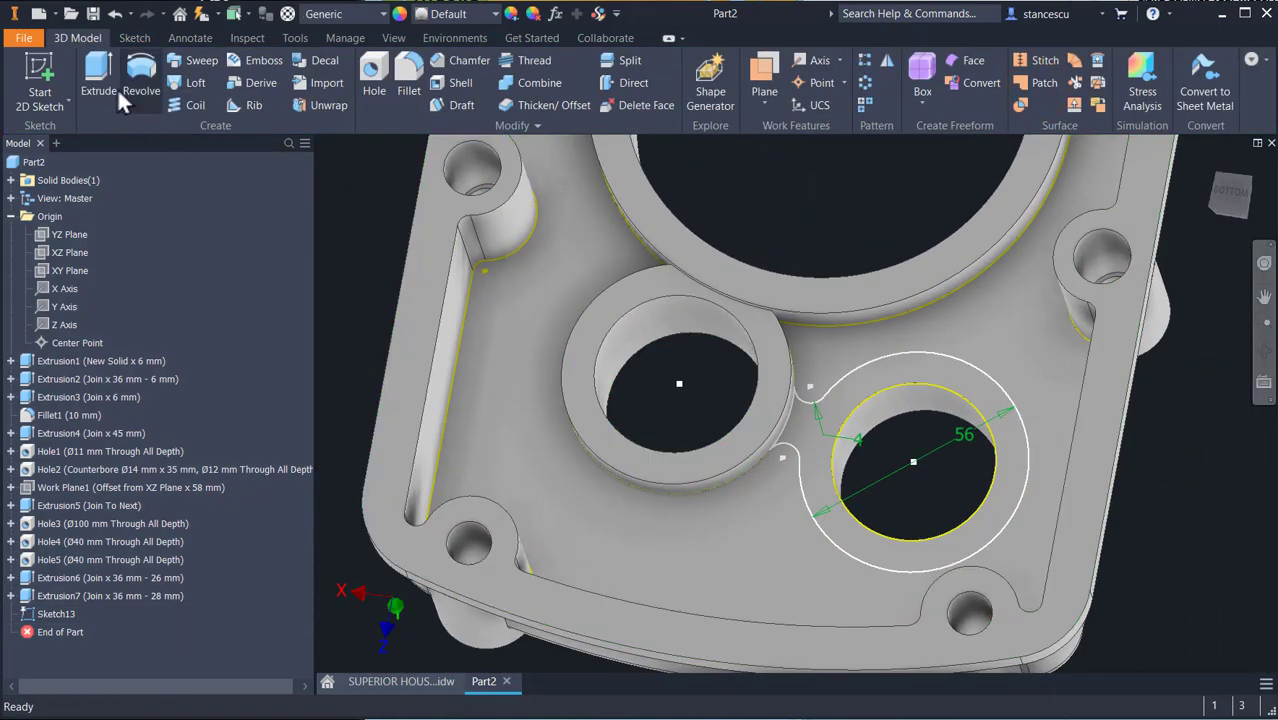
Extrude the blended boss profile by 36-33 mm, joined to the housing.
left_click(102, 86)
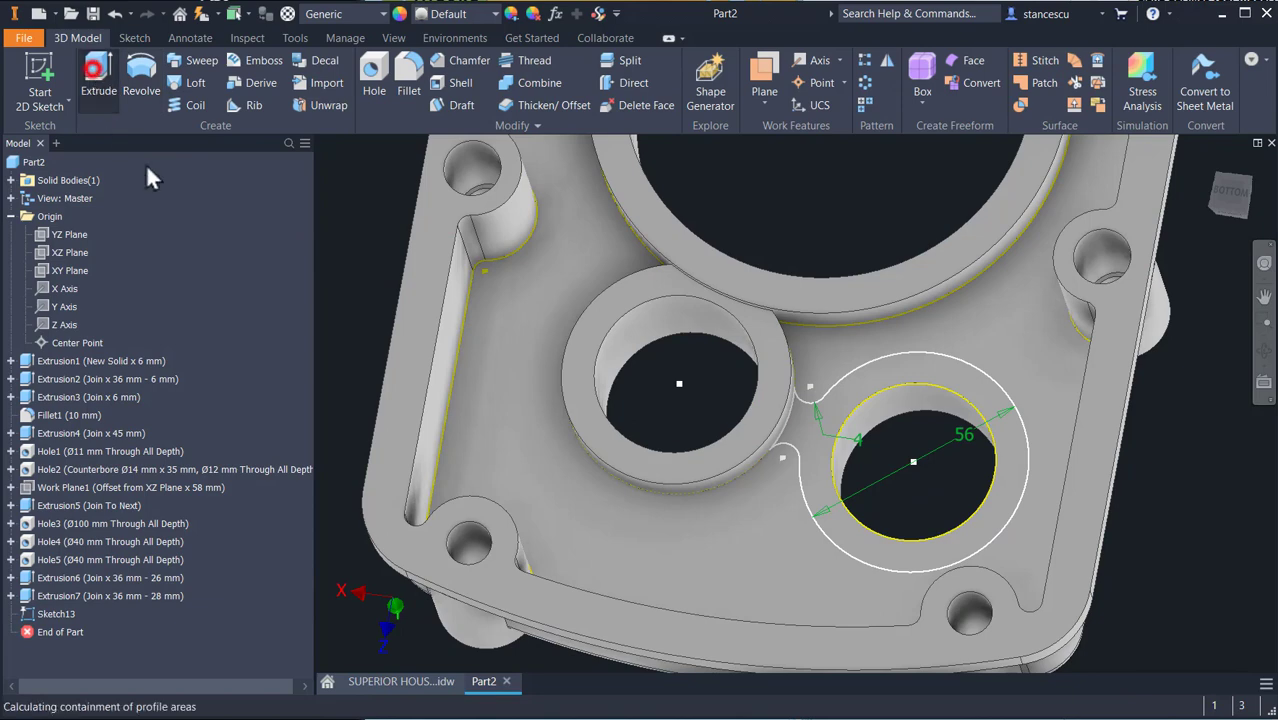
left_click(810, 435)
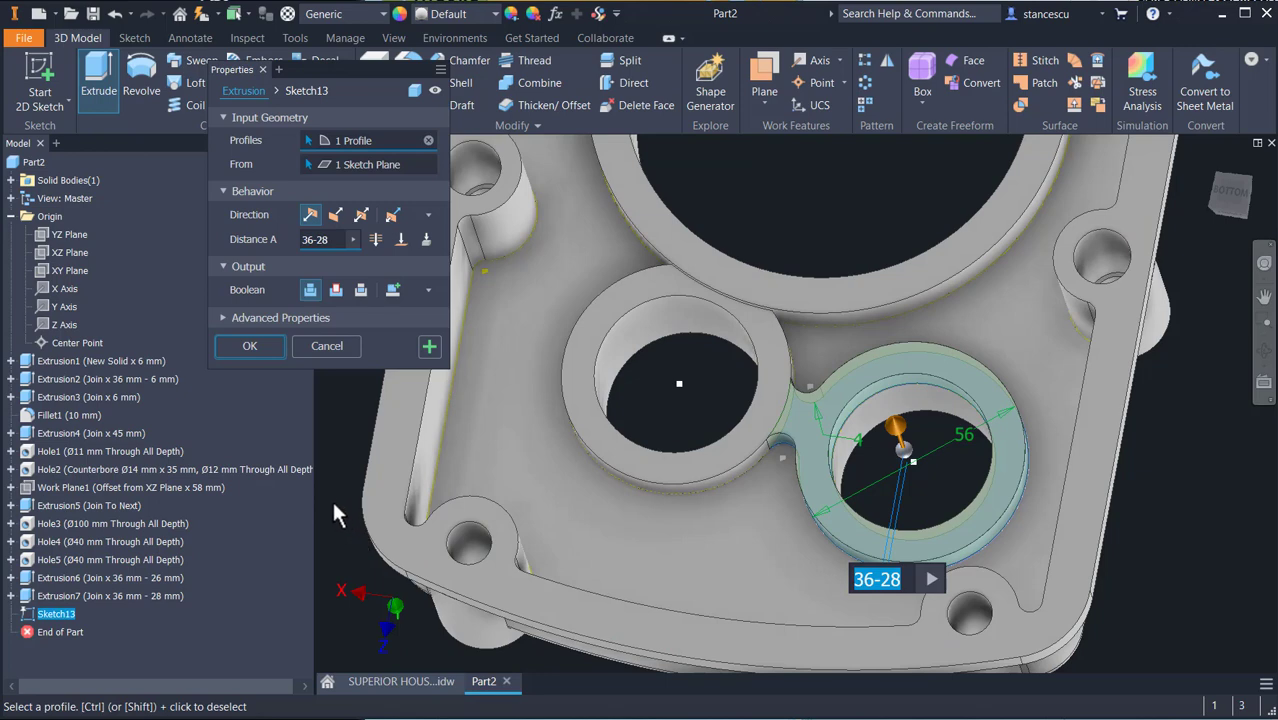
type("36-33")
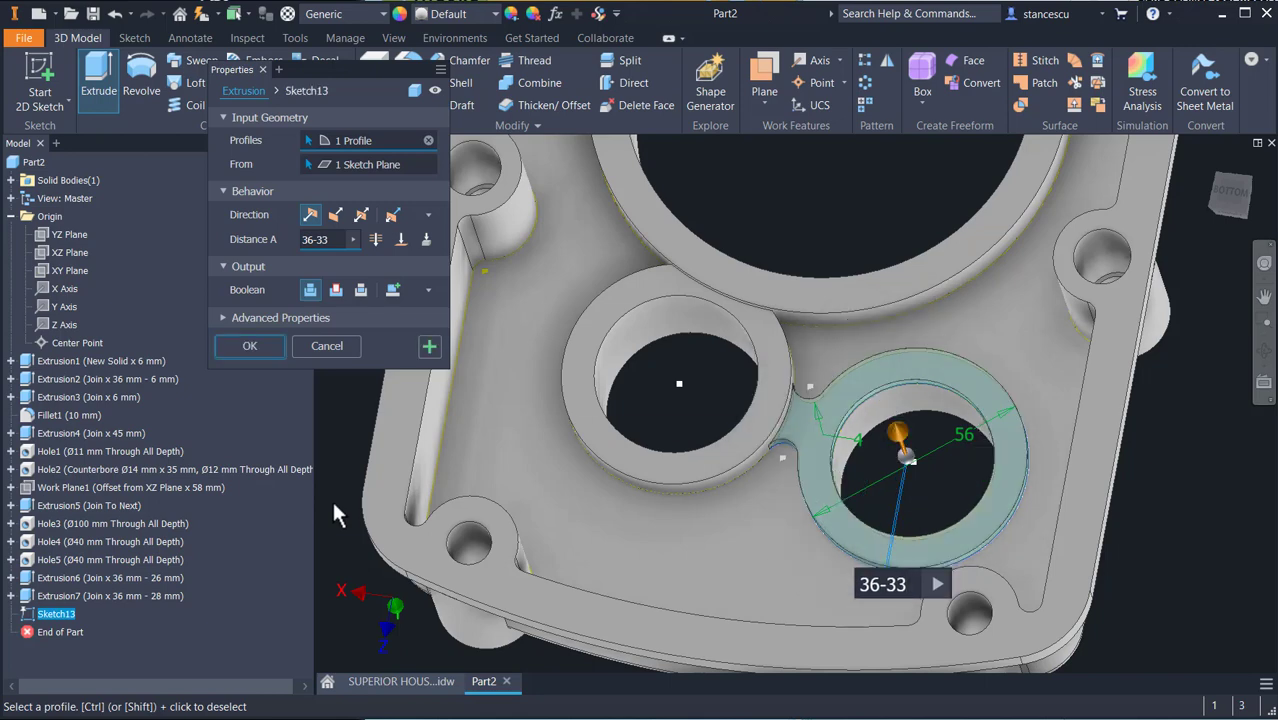
key("Return")
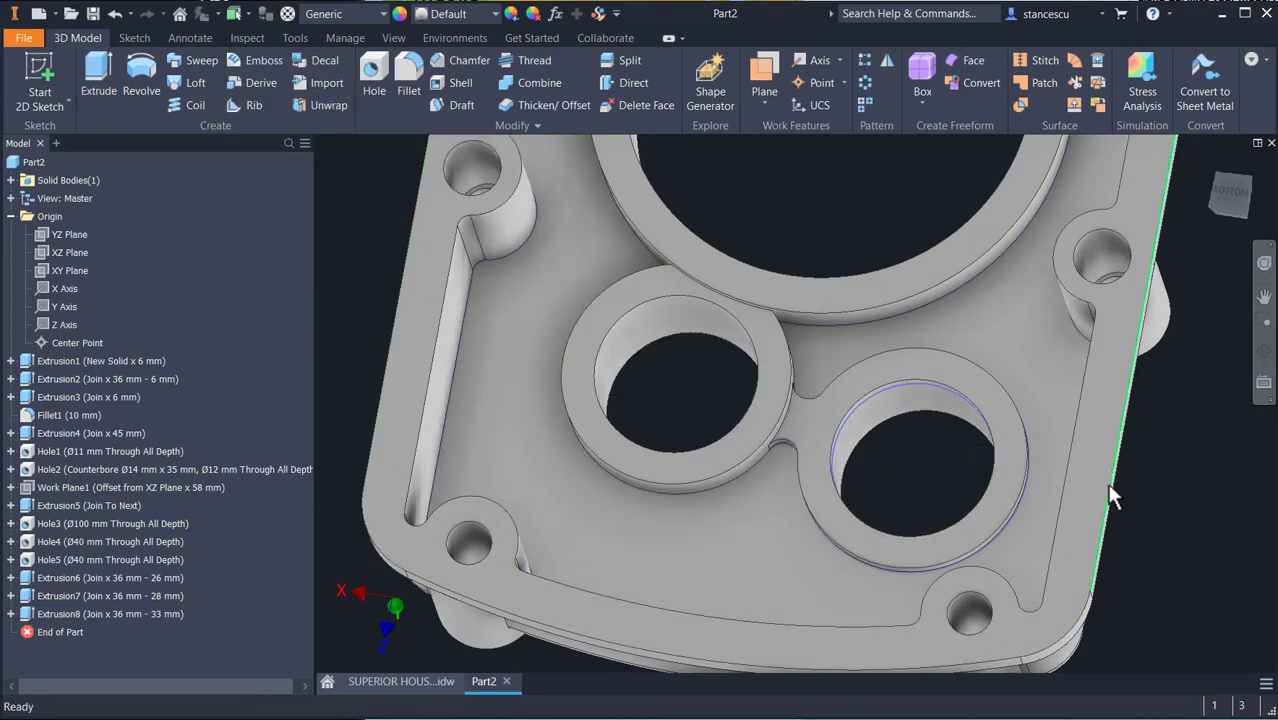
left_click(1176, 488)
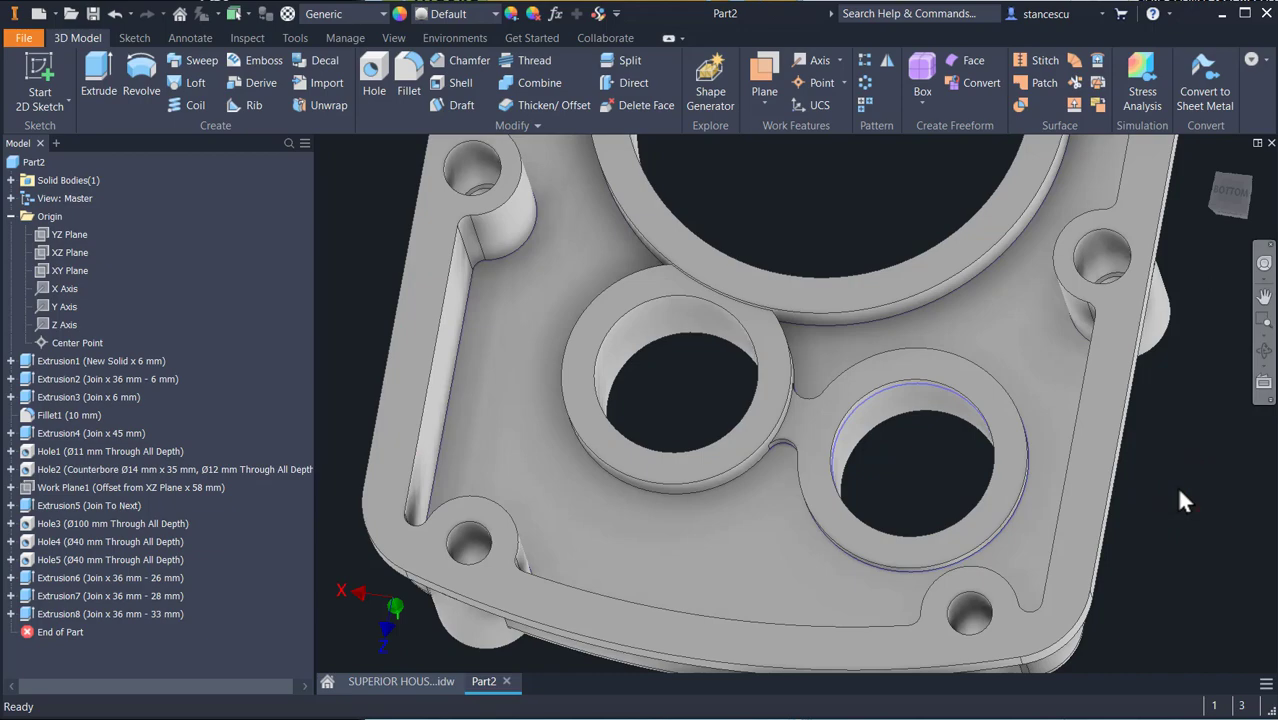
Examine the two small bearing bores and the raised boss from the housing's outer side.
key("F6")
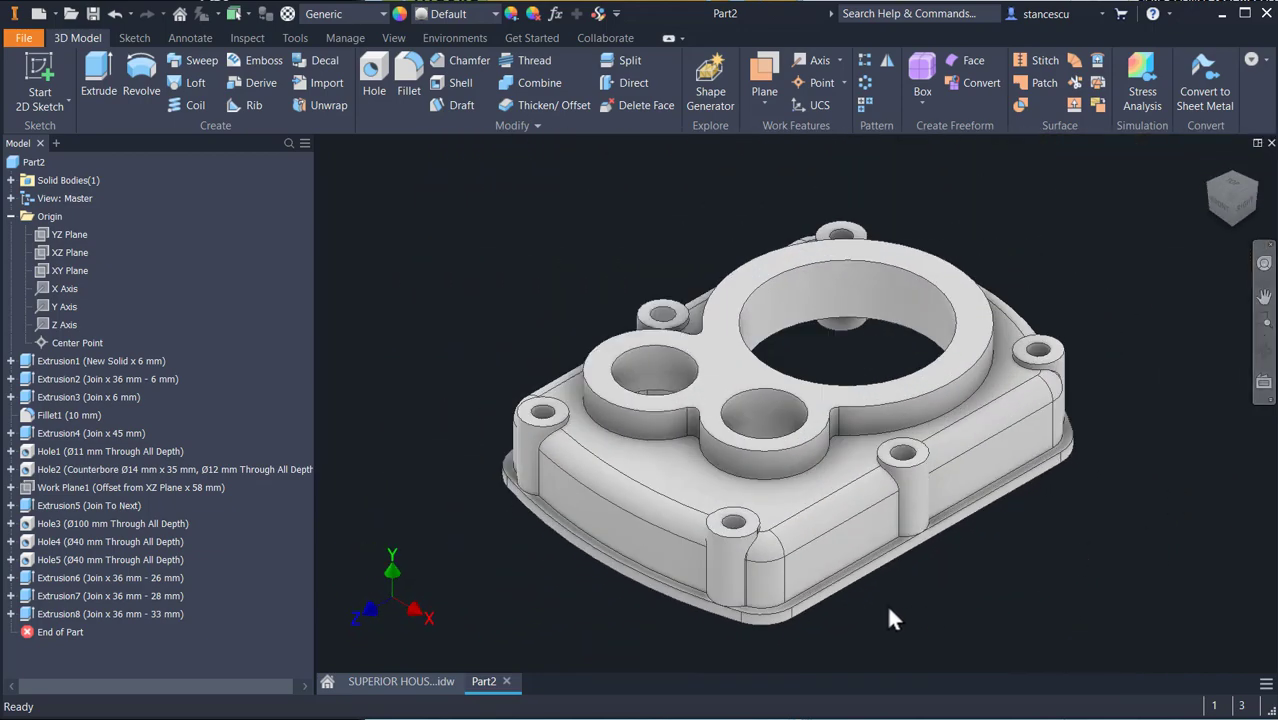
middle_click_drag(914, 630, 1010, 620, "shift")
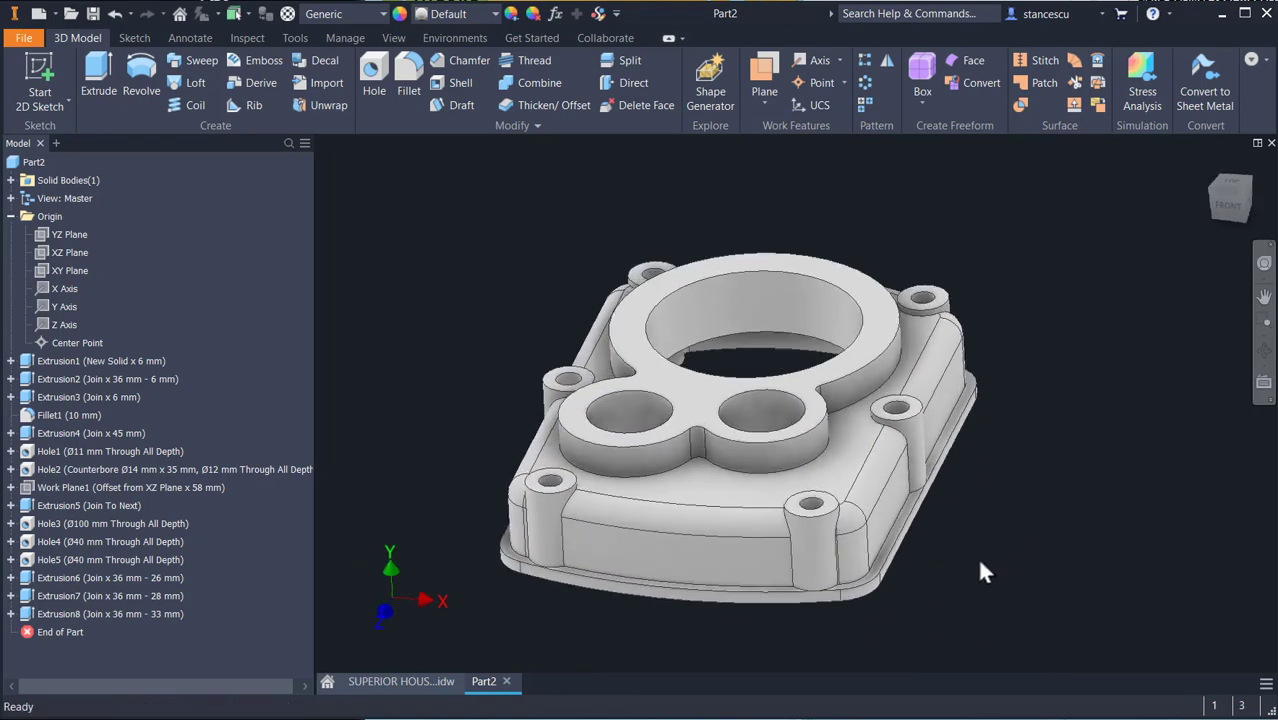
middle_click_drag(928, 553, 882, 574, "shift")
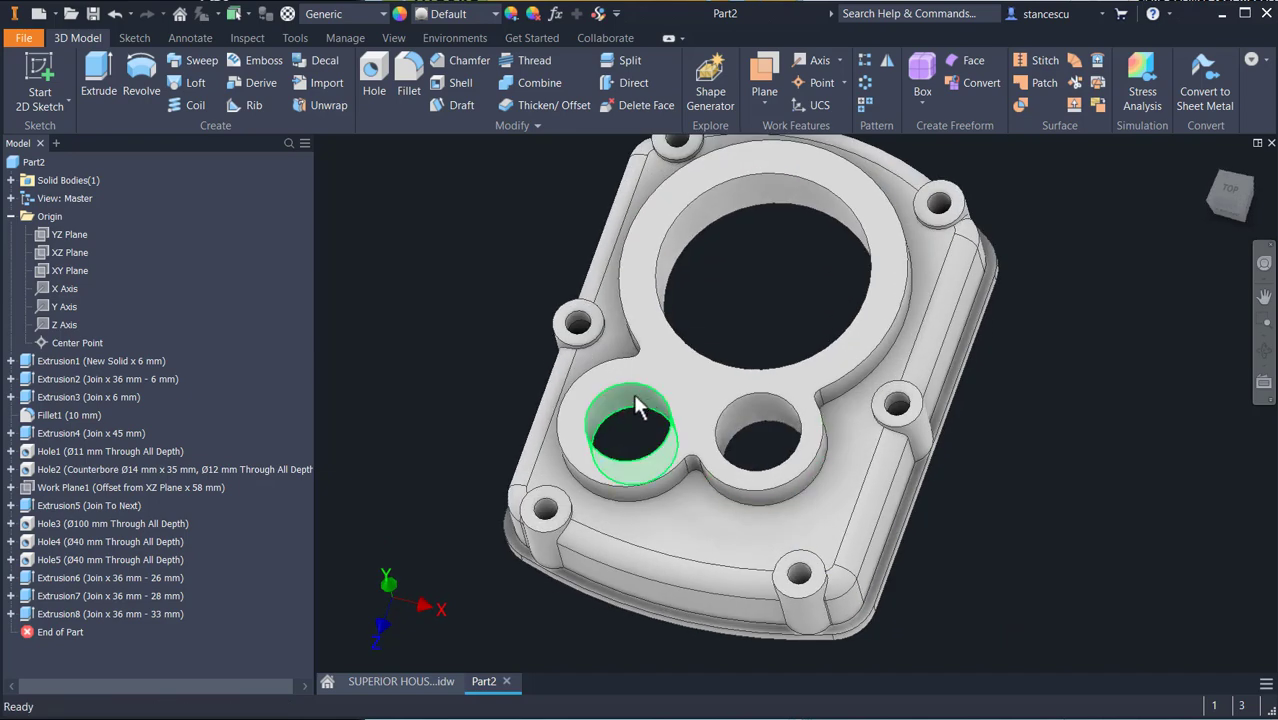
scroll(628, 412, "up", 4)
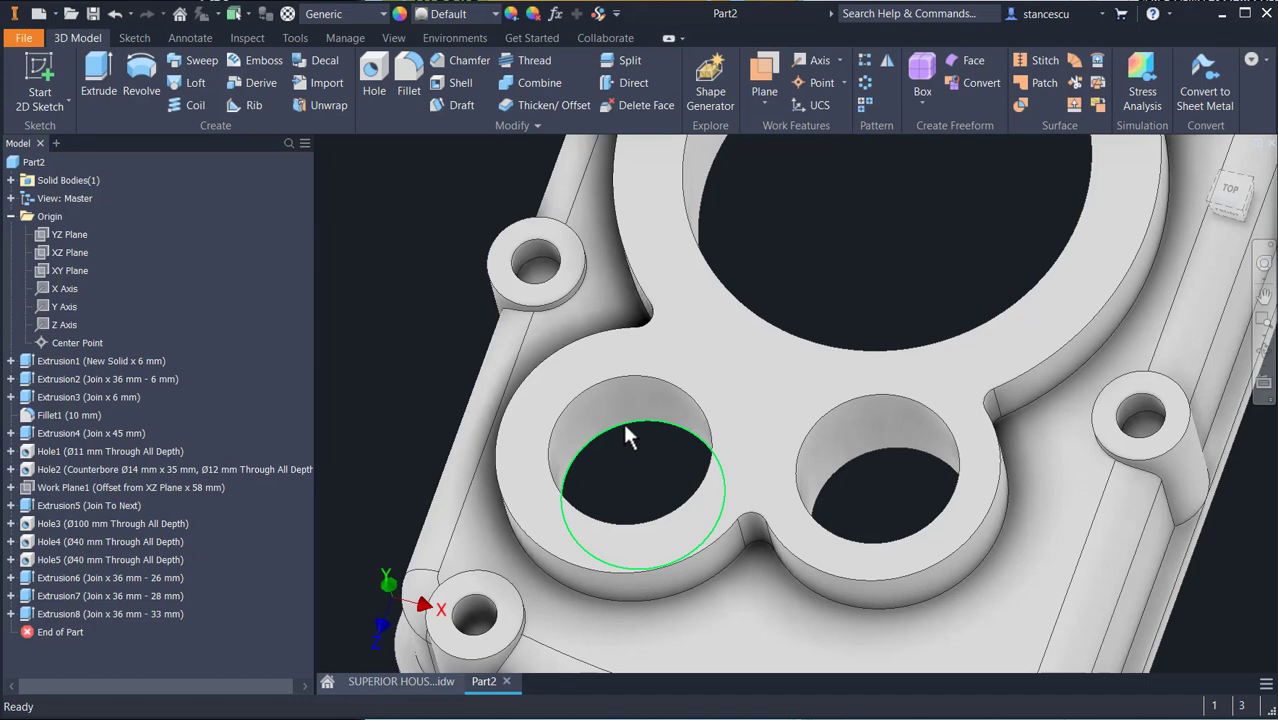
middle_click_drag(876, 576, 913, 551, "shift")
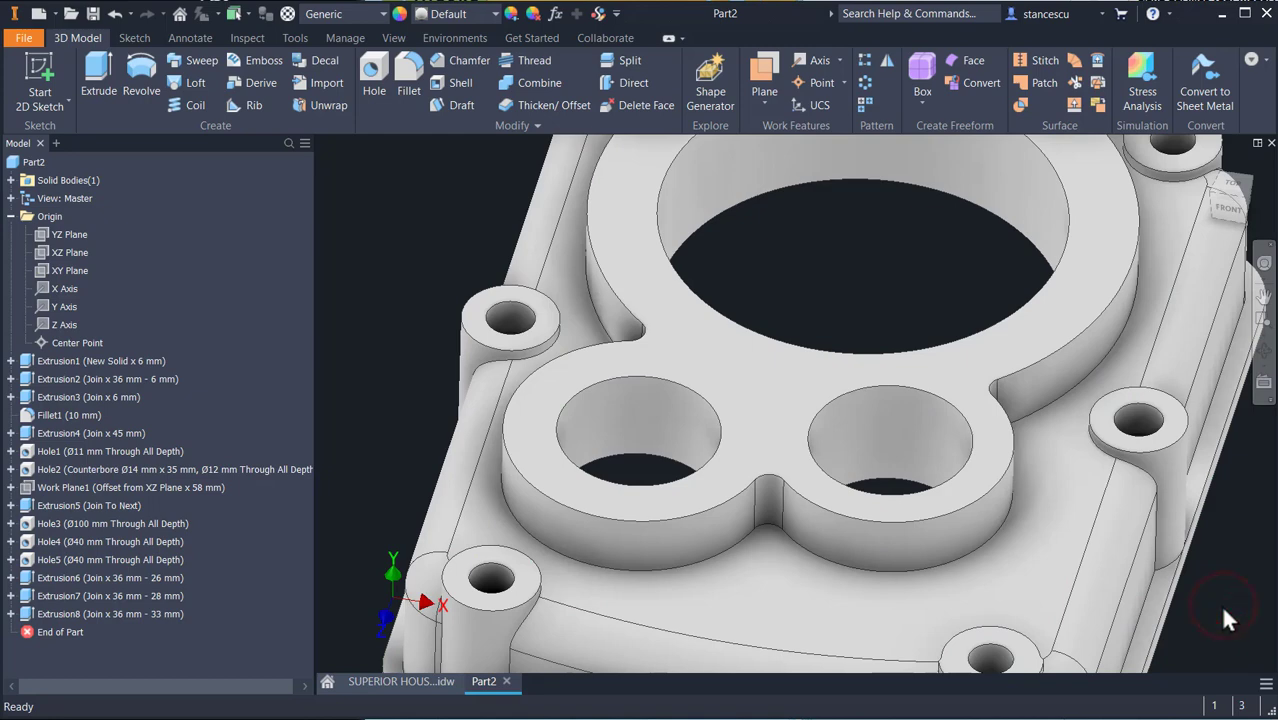
key("F6")
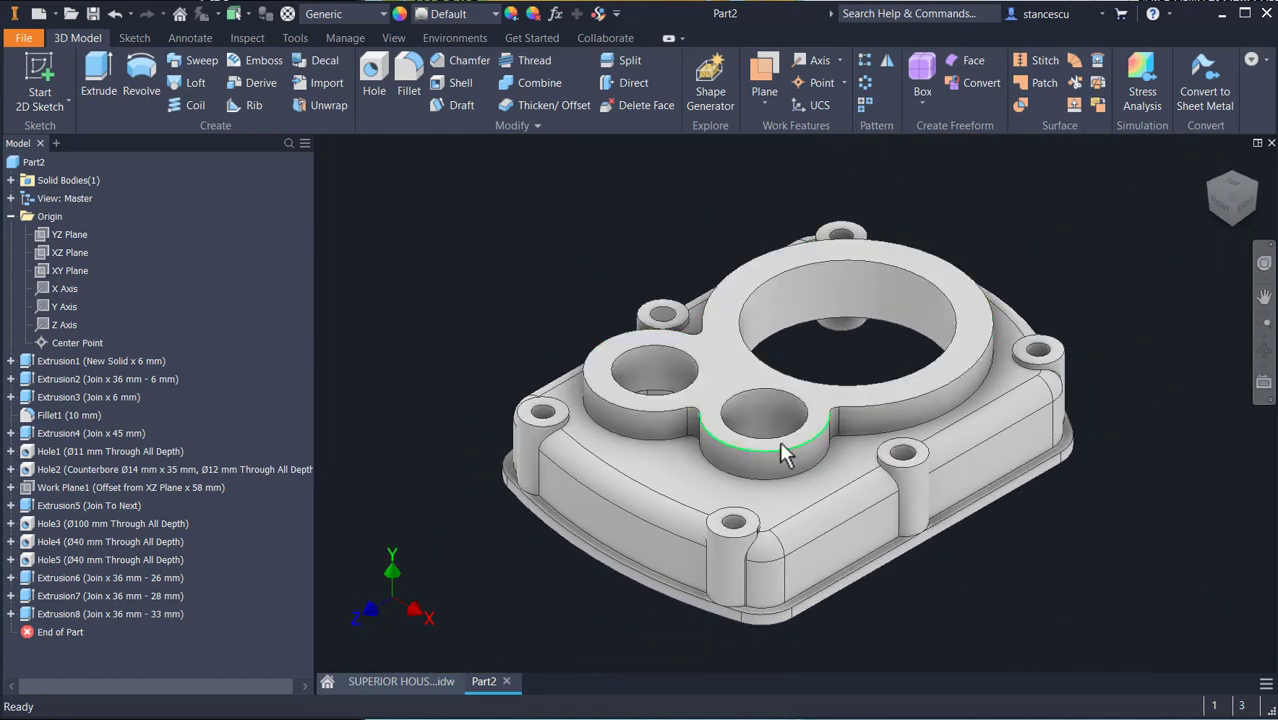
Check the grooves of the small bearing bore on section B-B of the SUPERIOR HOUSING drawing, and return to Part2.
left_click(419, 683)
middle_click_drag(654, 512, 691, 250)
middle_click_drag(693, 496, 707, 371)
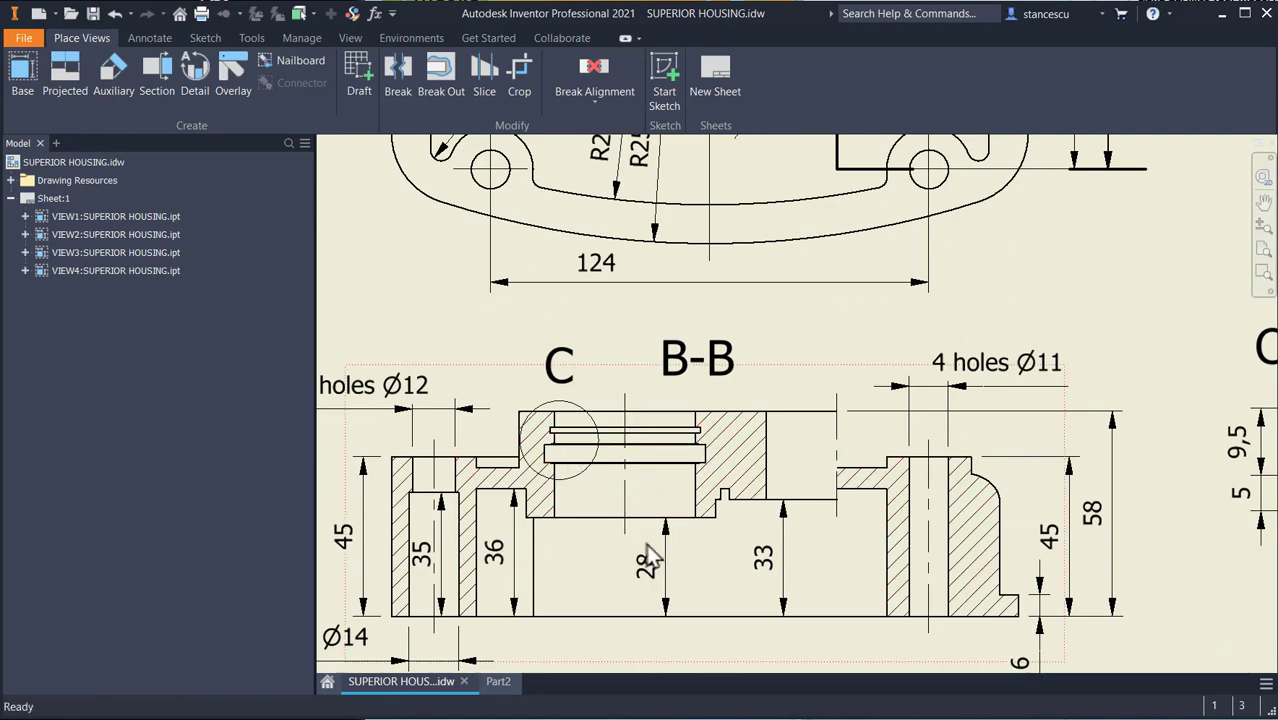
left_click(503, 684)
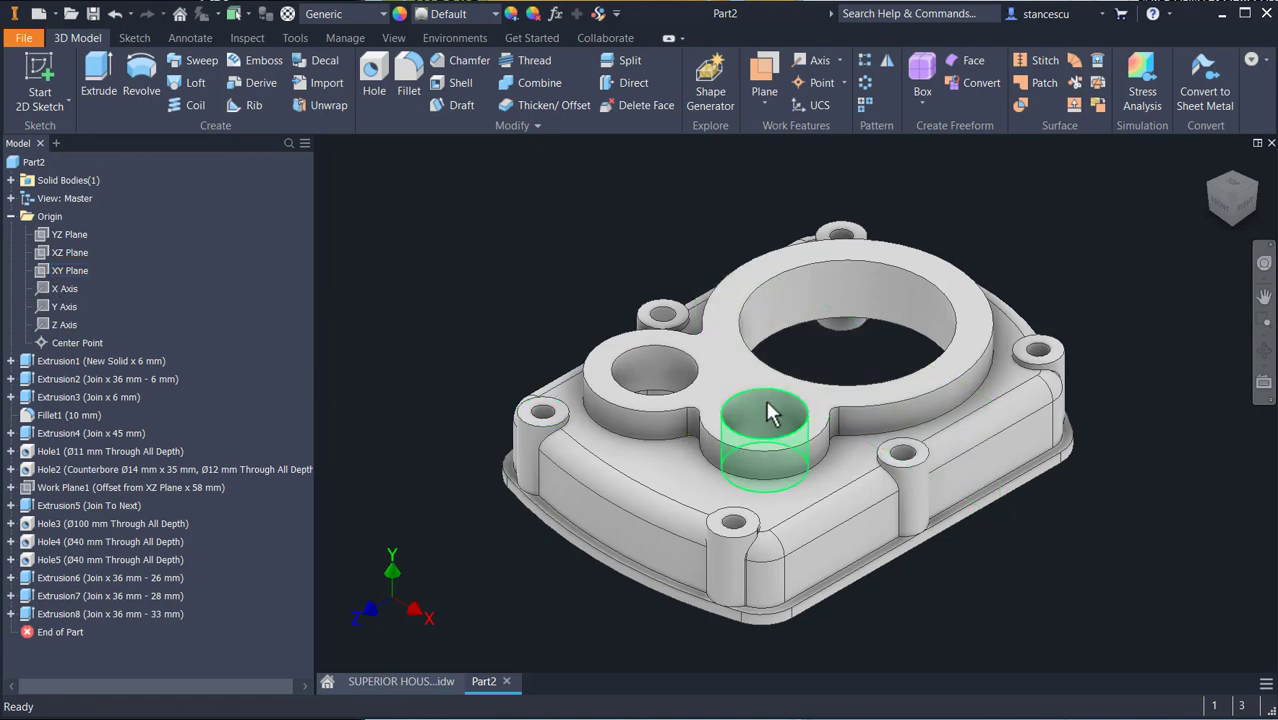
left_click(587, 248)
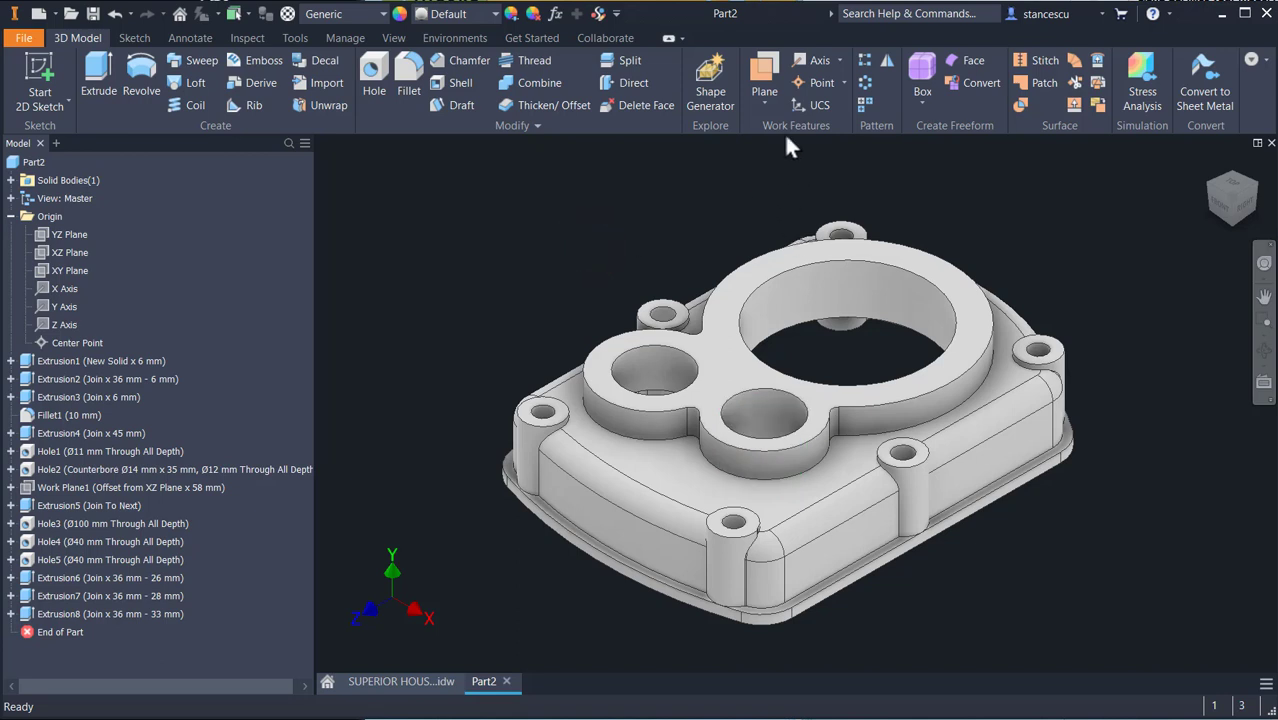
Create a work plane parallel to the XY plane through a point where the small bore's axis meets the raised boss's top face.
left_click(764, 72)
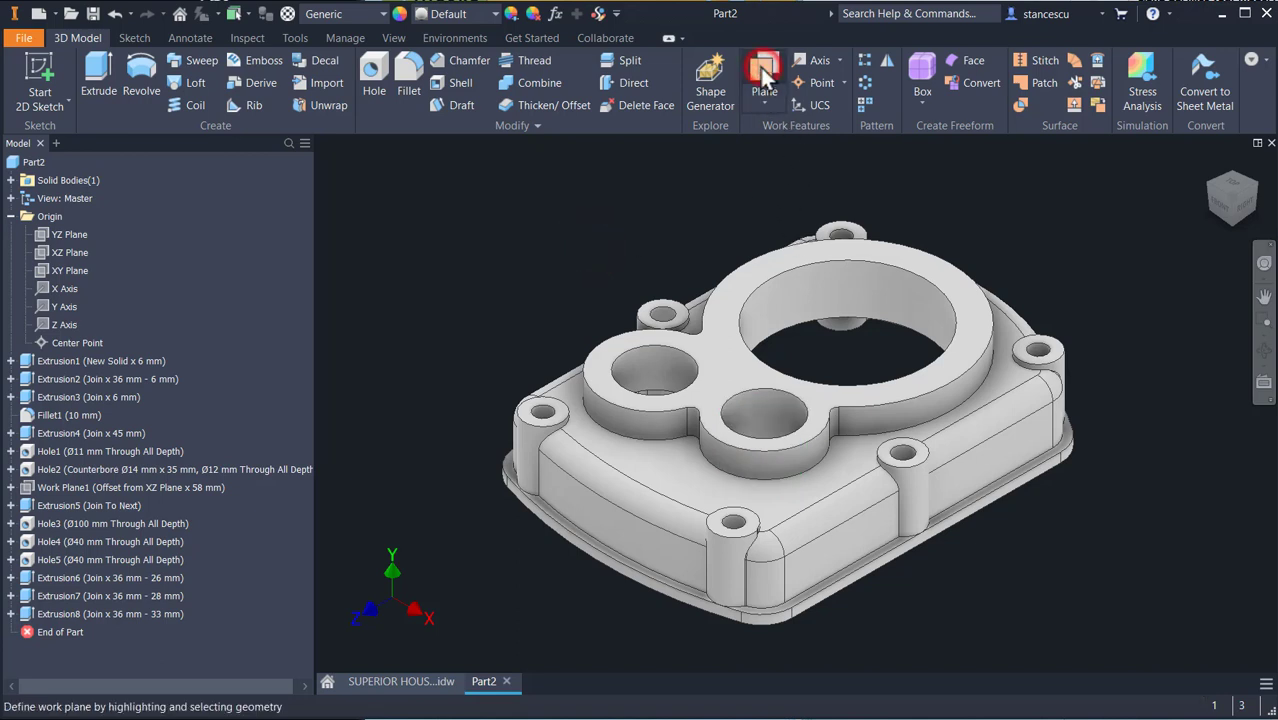
right_click(641, 213)
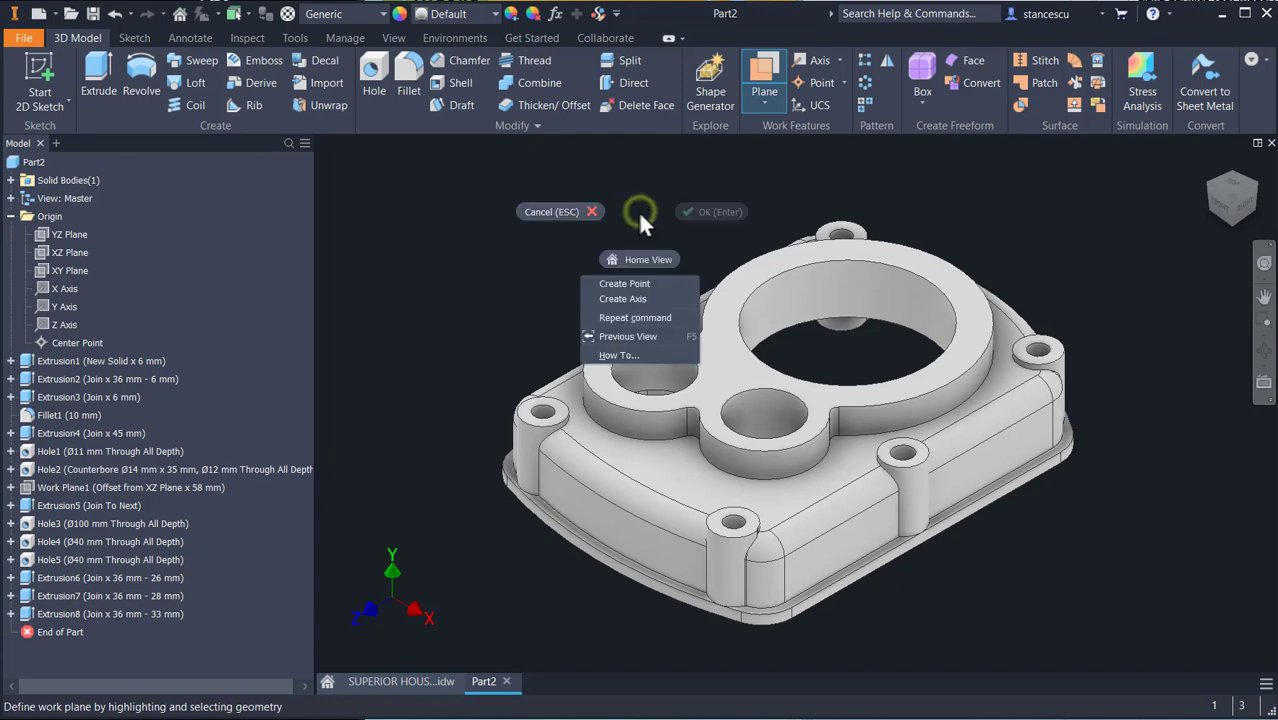
left_click(634, 283)
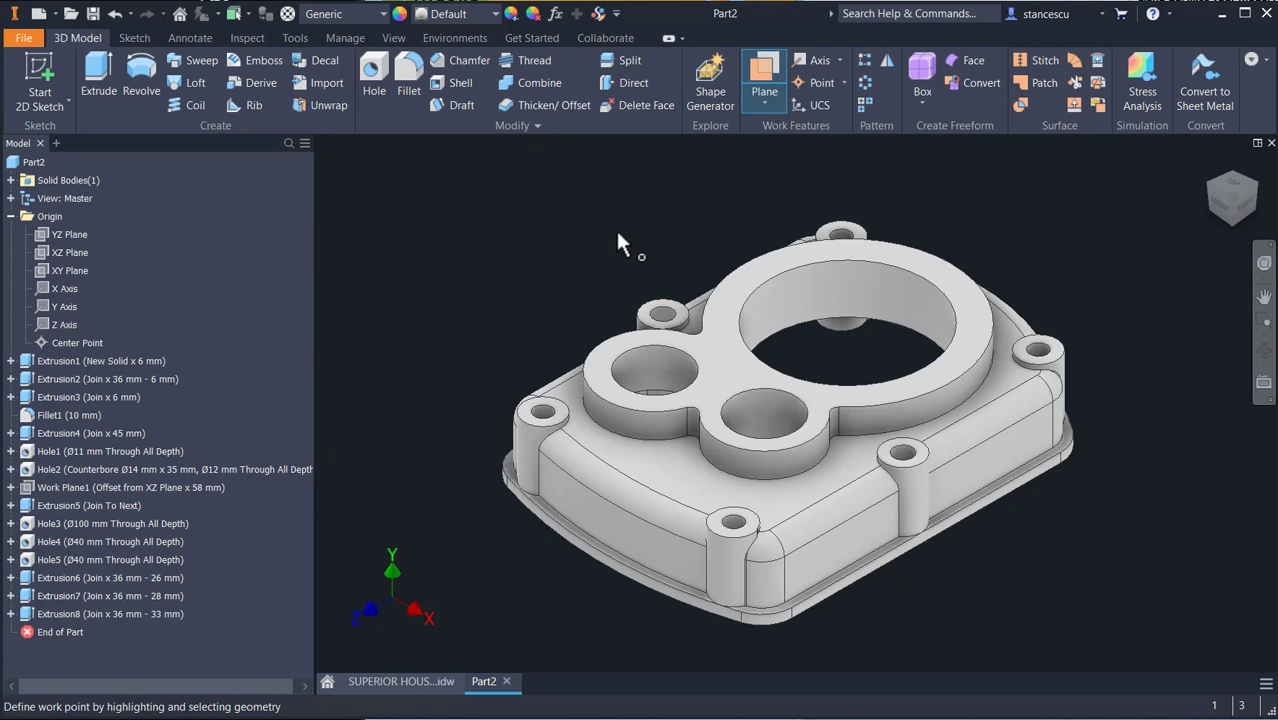
left_click(728, 373)
right_click(558, 212)
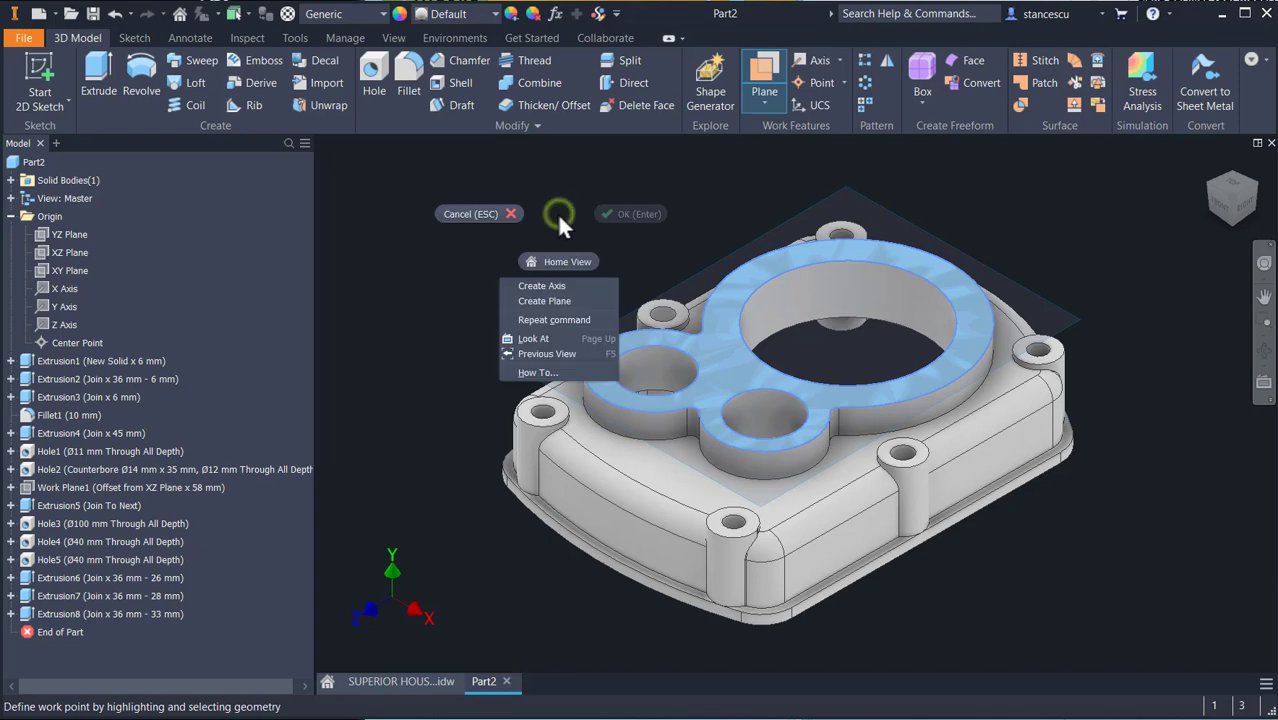
left_click(564, 287)
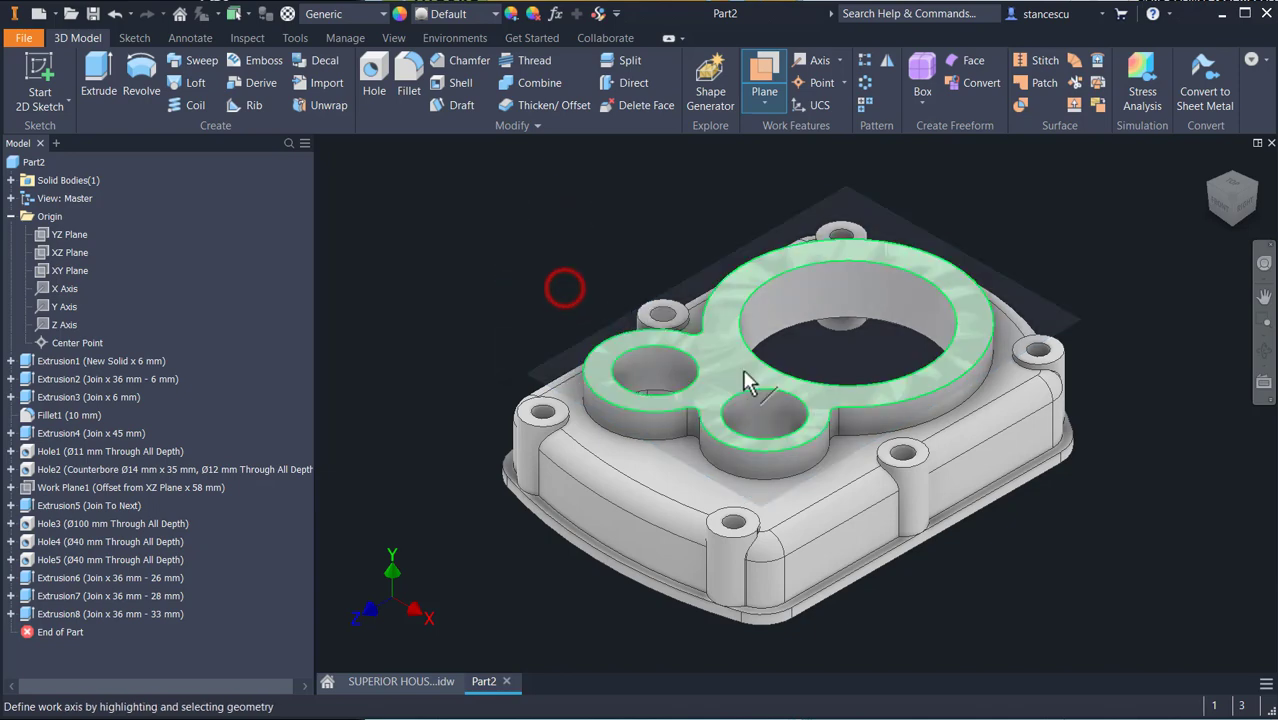
left_click(763, 417)
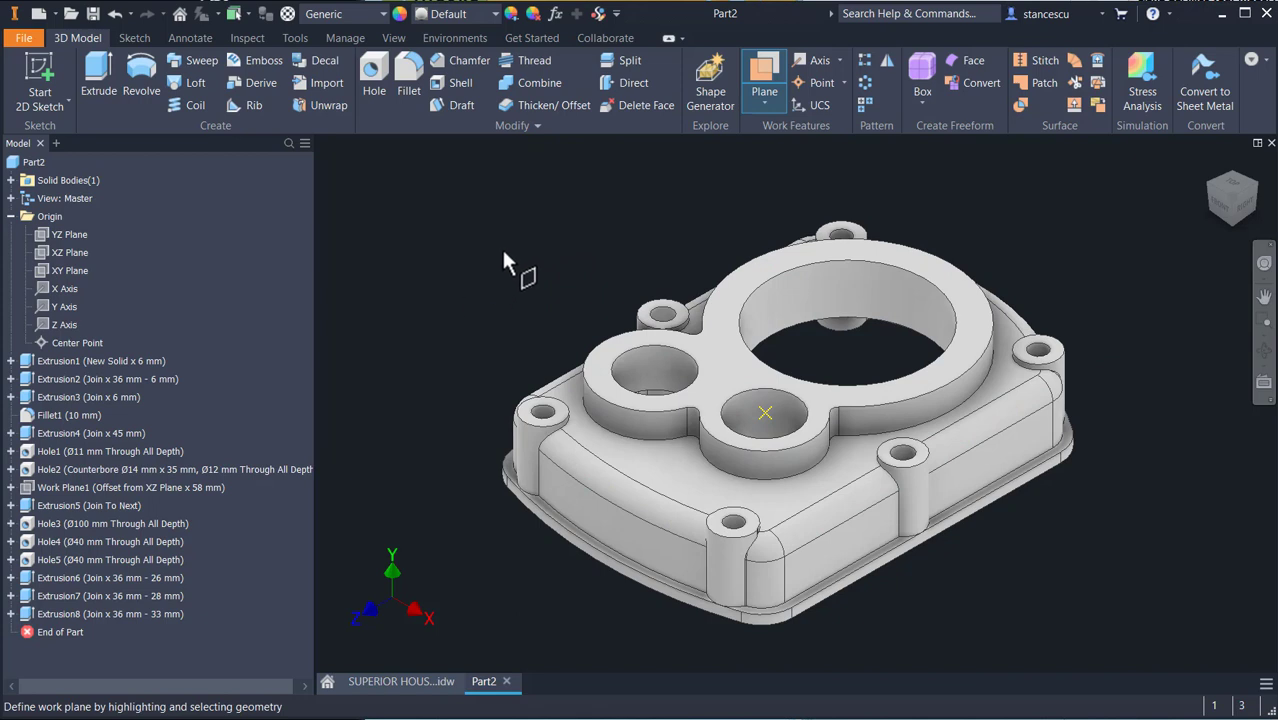
left_click(70, 270)
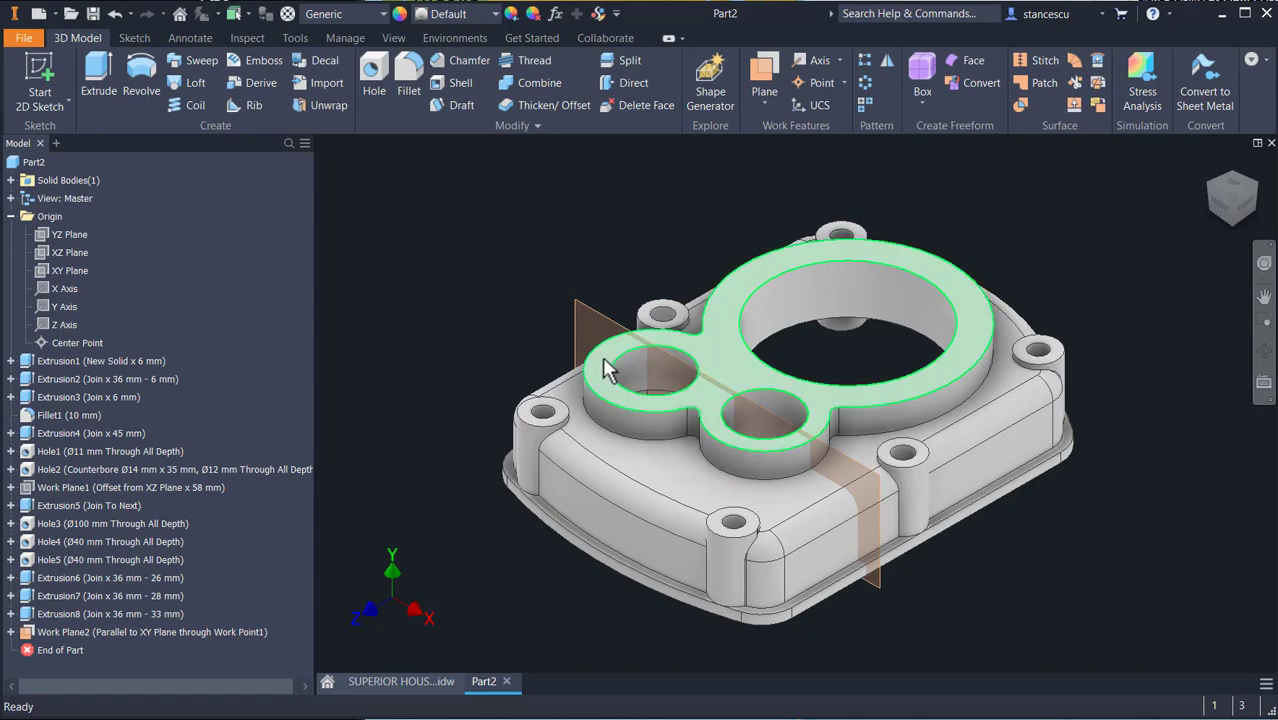
Start a sketch on the new work plane and slice the graphics at that plane.
left_click(582, 312)
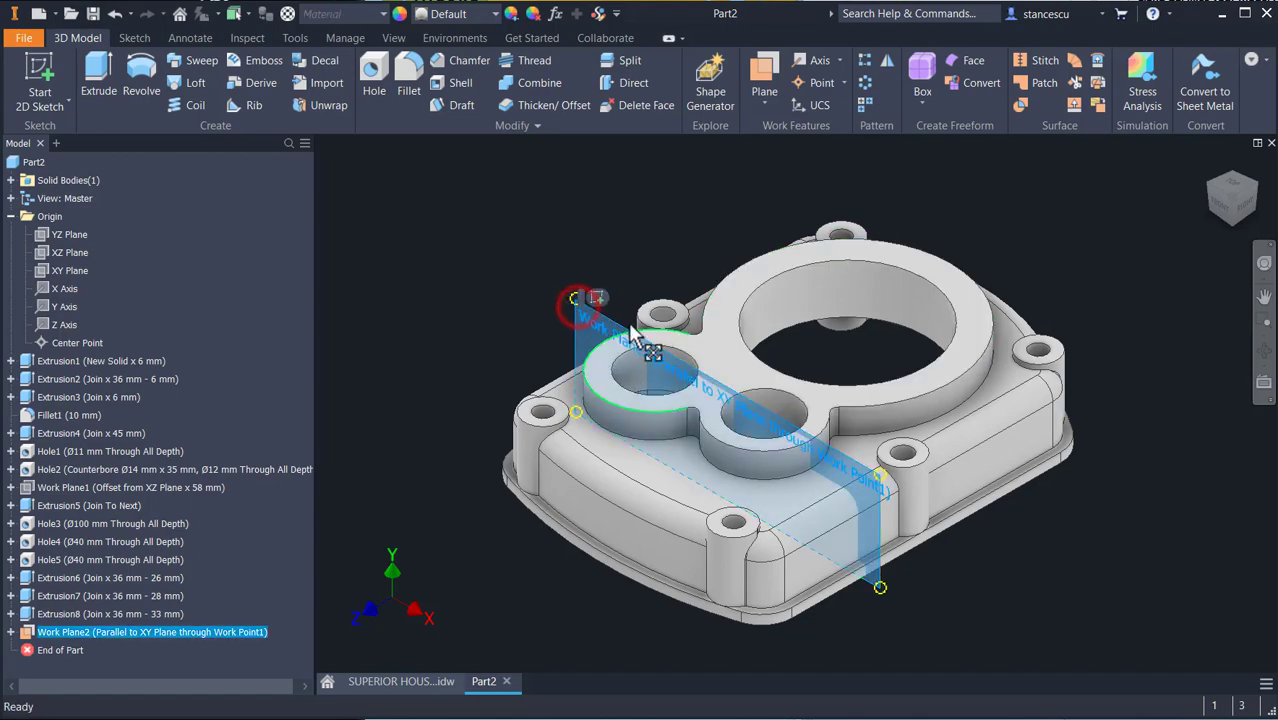
left_click(597, 297)
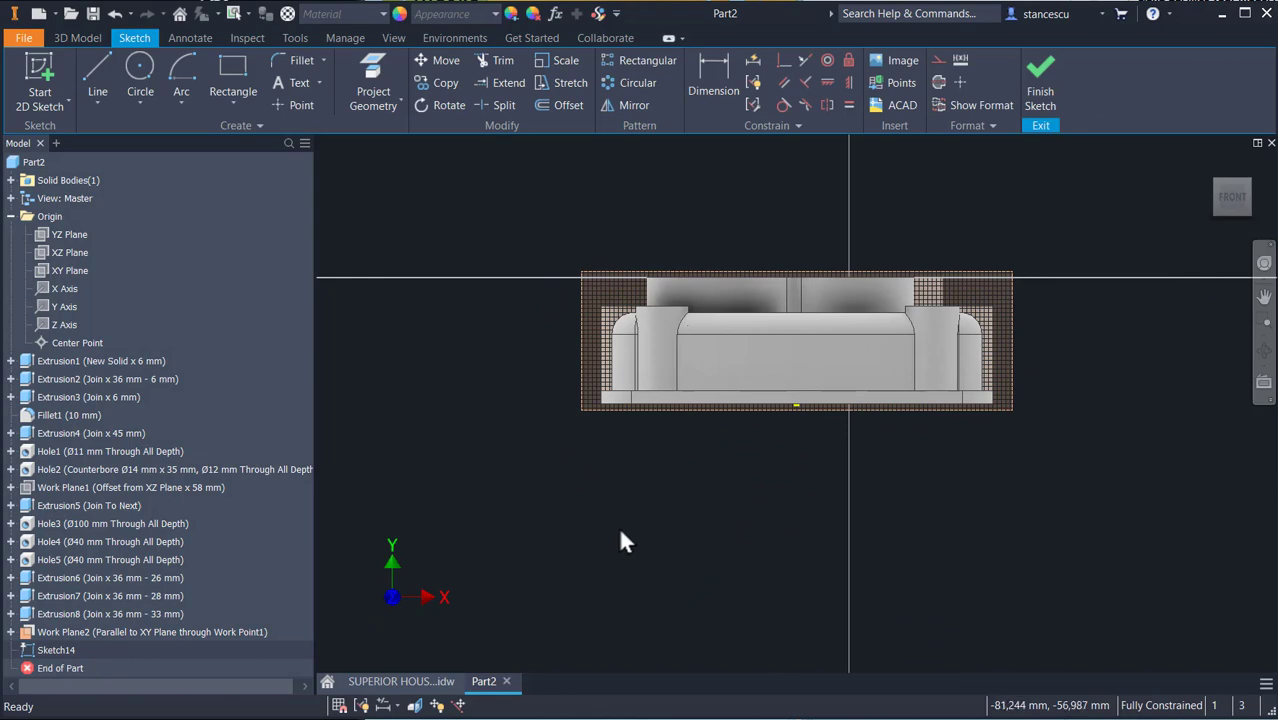
key("F7")
scroll(914, 330, "up", 3)
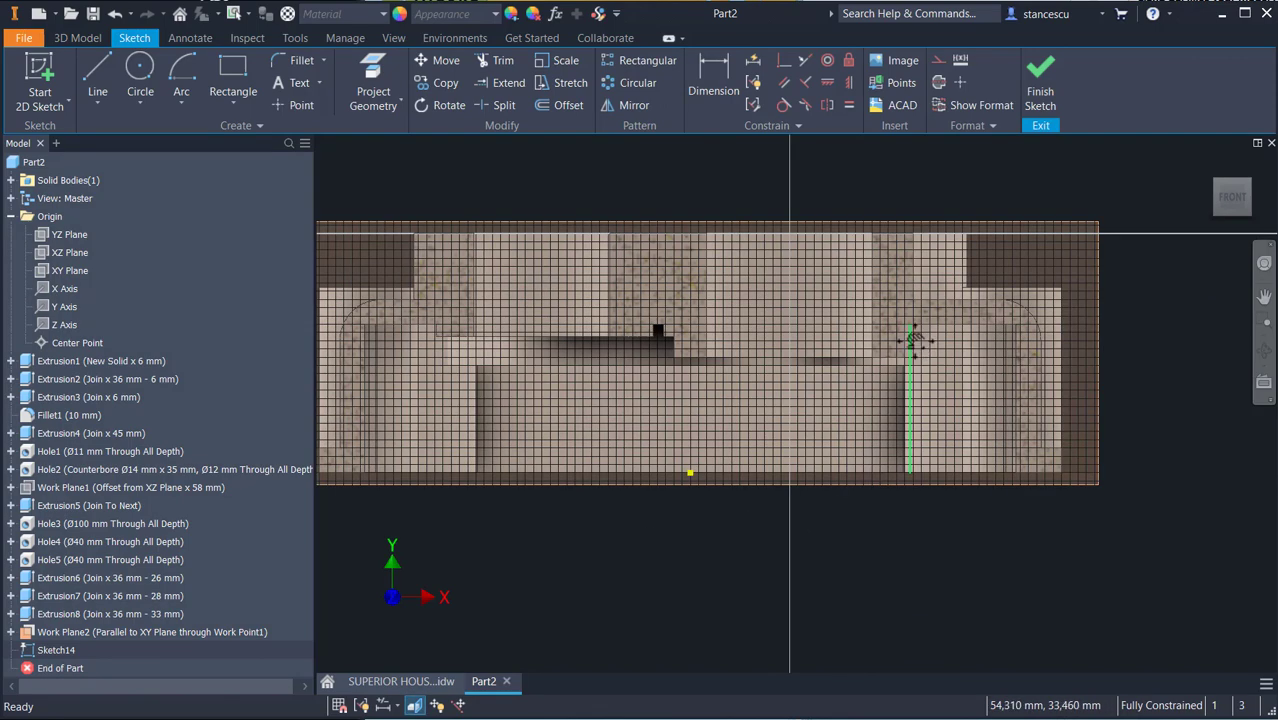
middle_click_drag(918, 337, 979, 442)
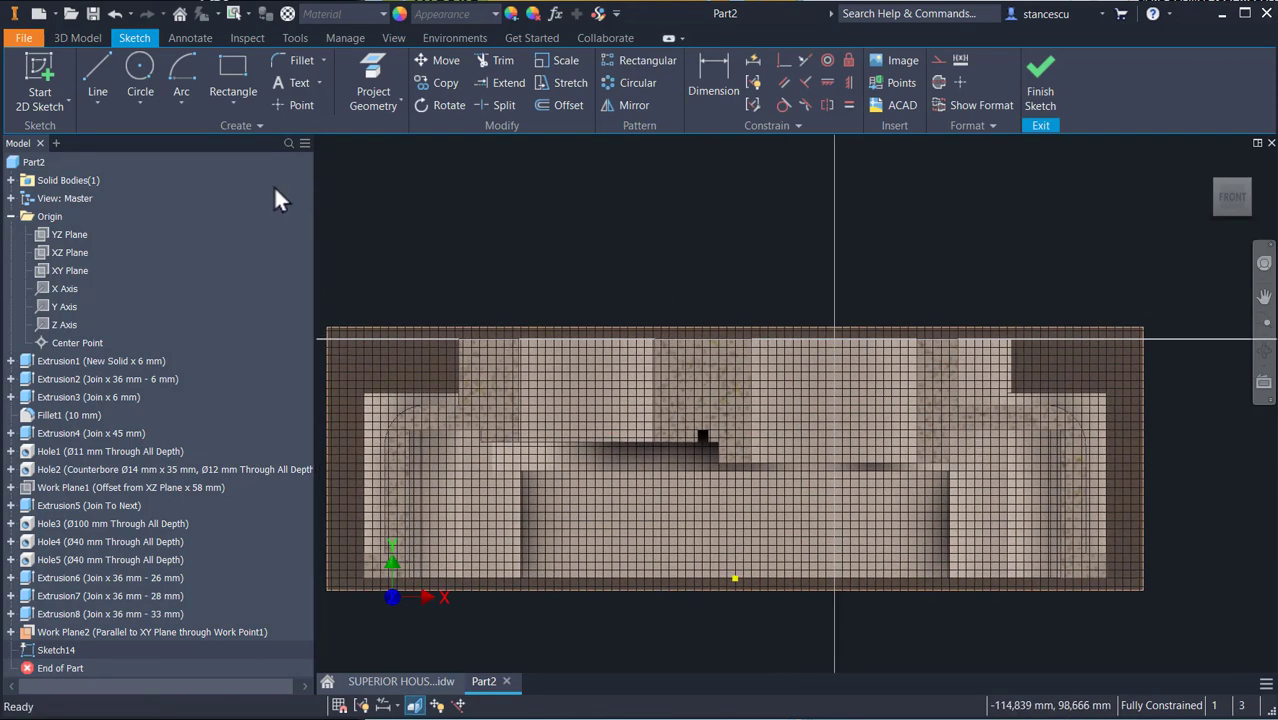
Project the top edge and the outer side wall of the 40 mm bore with the deeper inner boss into the sketch.
left_click(370, 95)
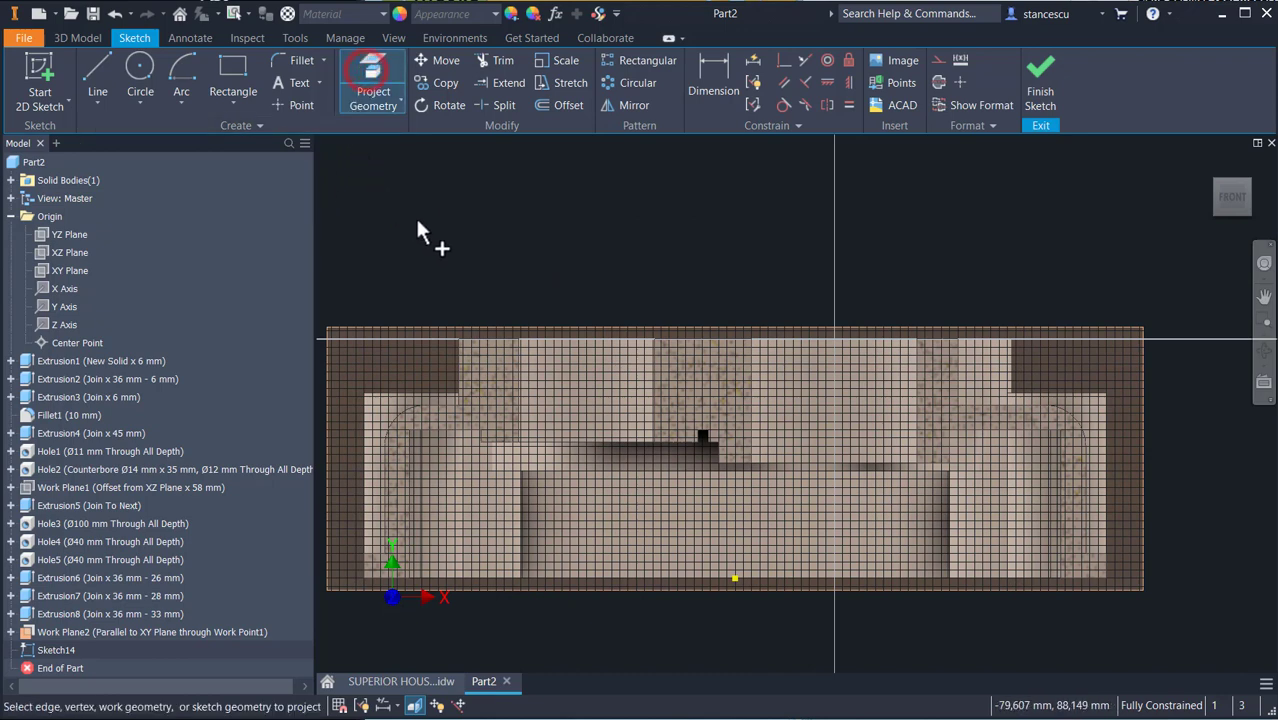
left_click(833, 341)
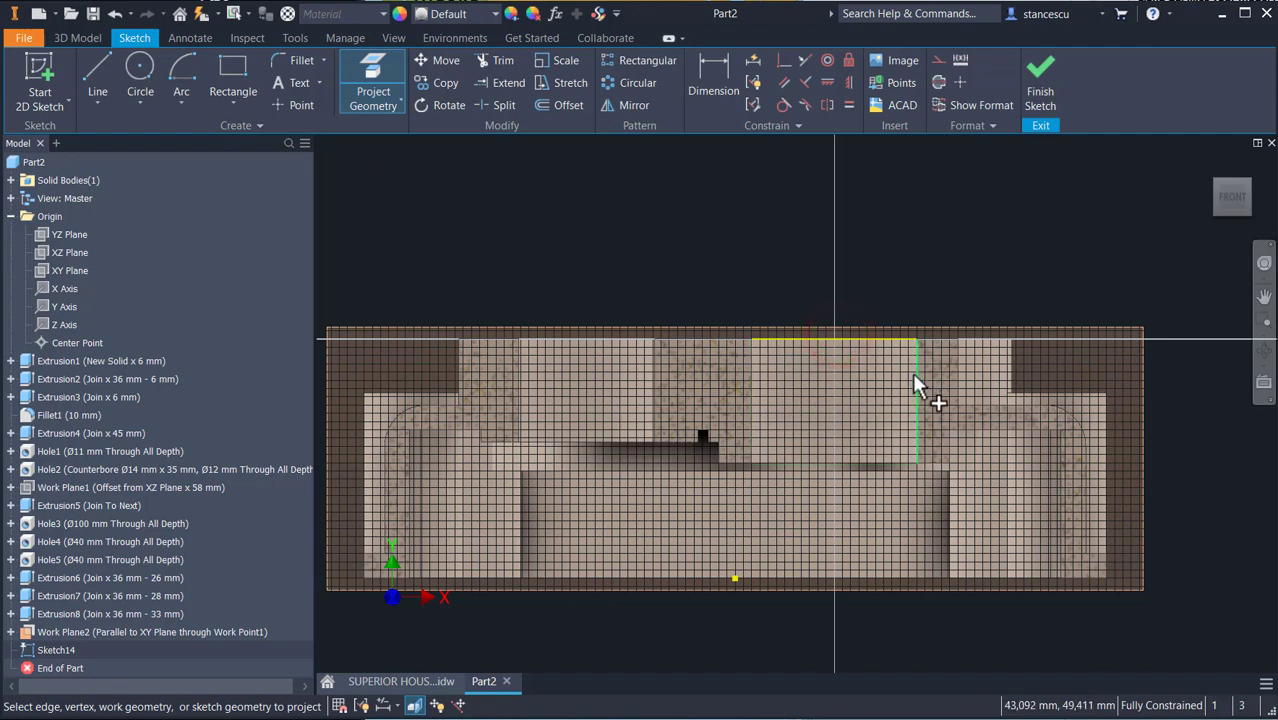
left_click(917, 377)
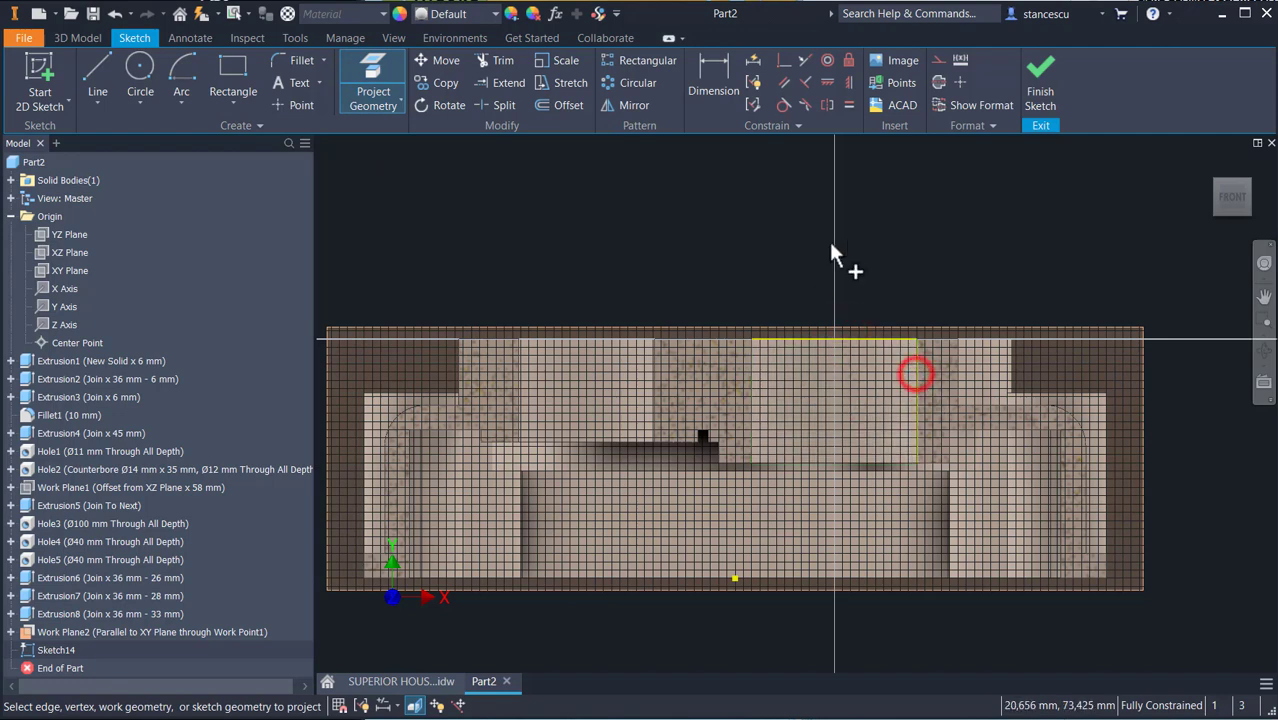
key("Escape")
left_click(930, 252)
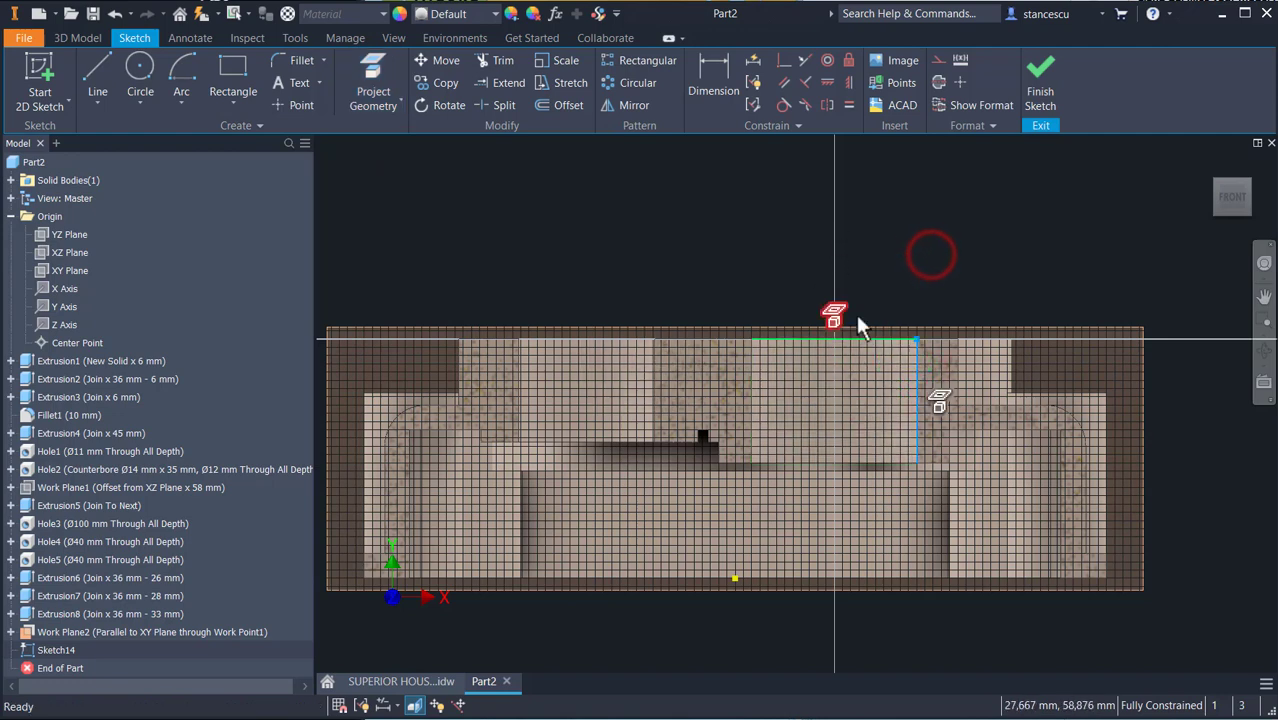
Convert the projected bore edges to construction lines, and project the bore's bottom edge as construction geometry too.
left_click(939, 70)
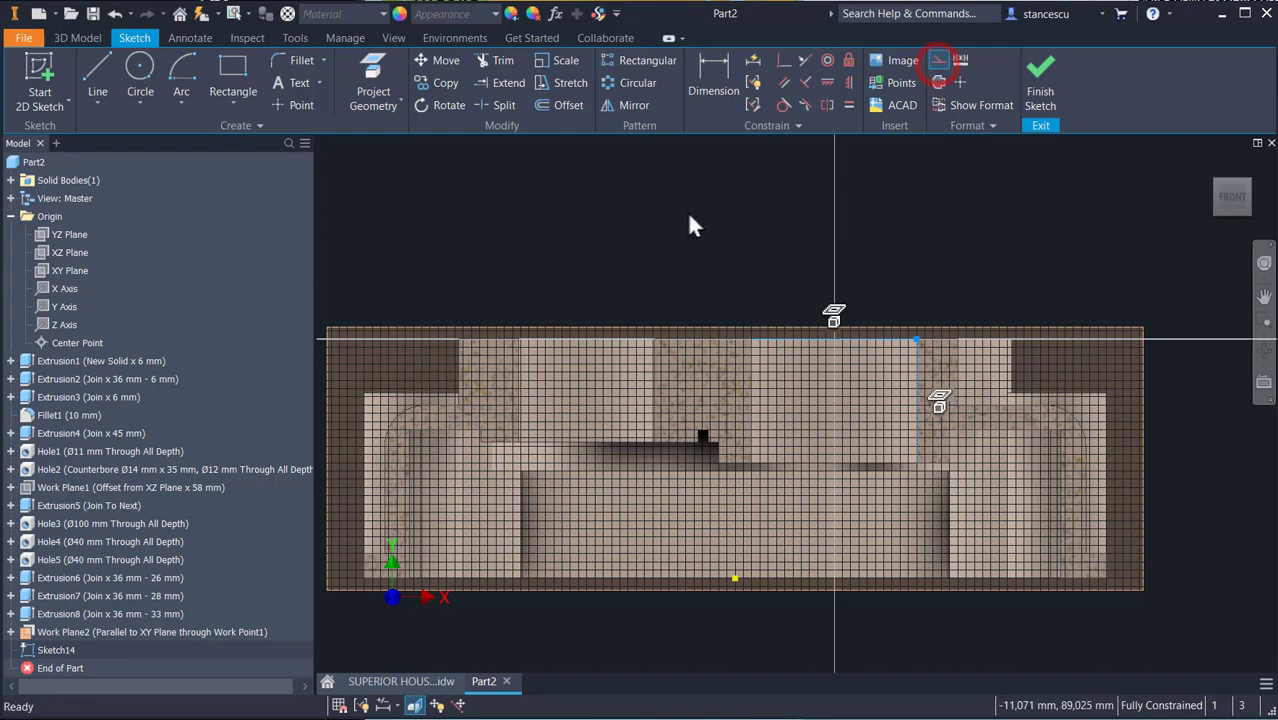
left_click(690, 222)
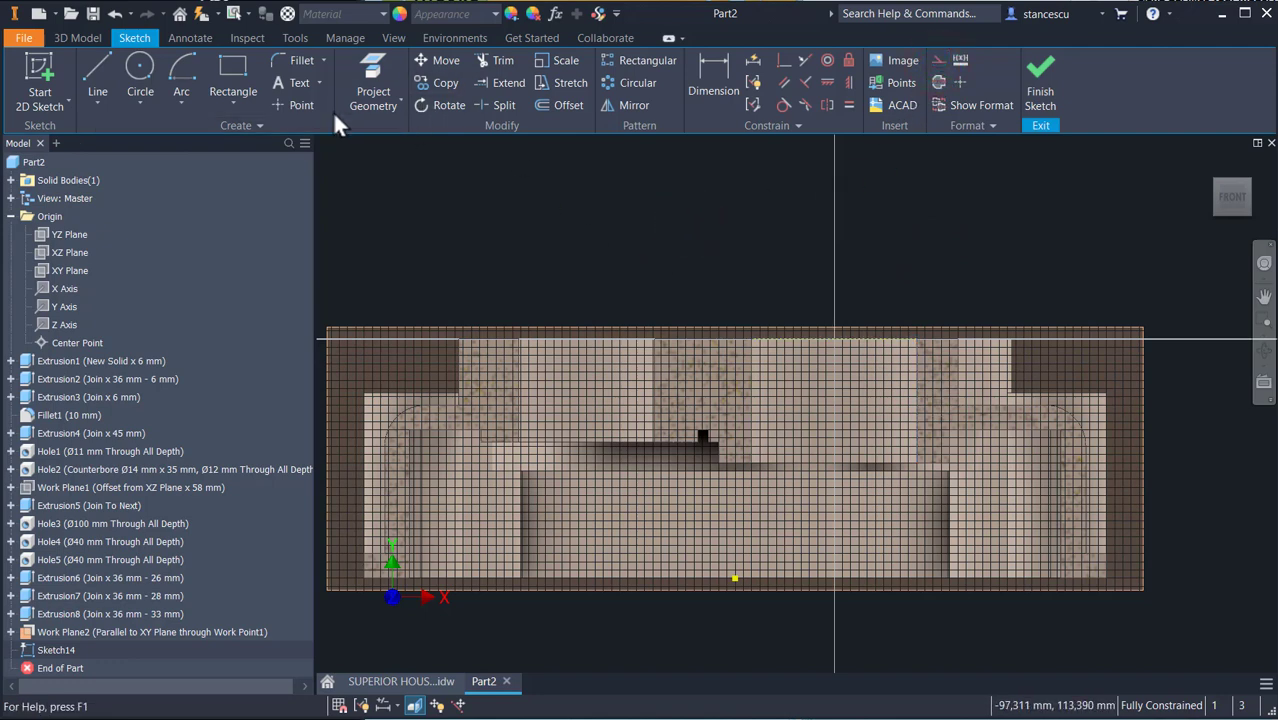
left_click(371, 73)
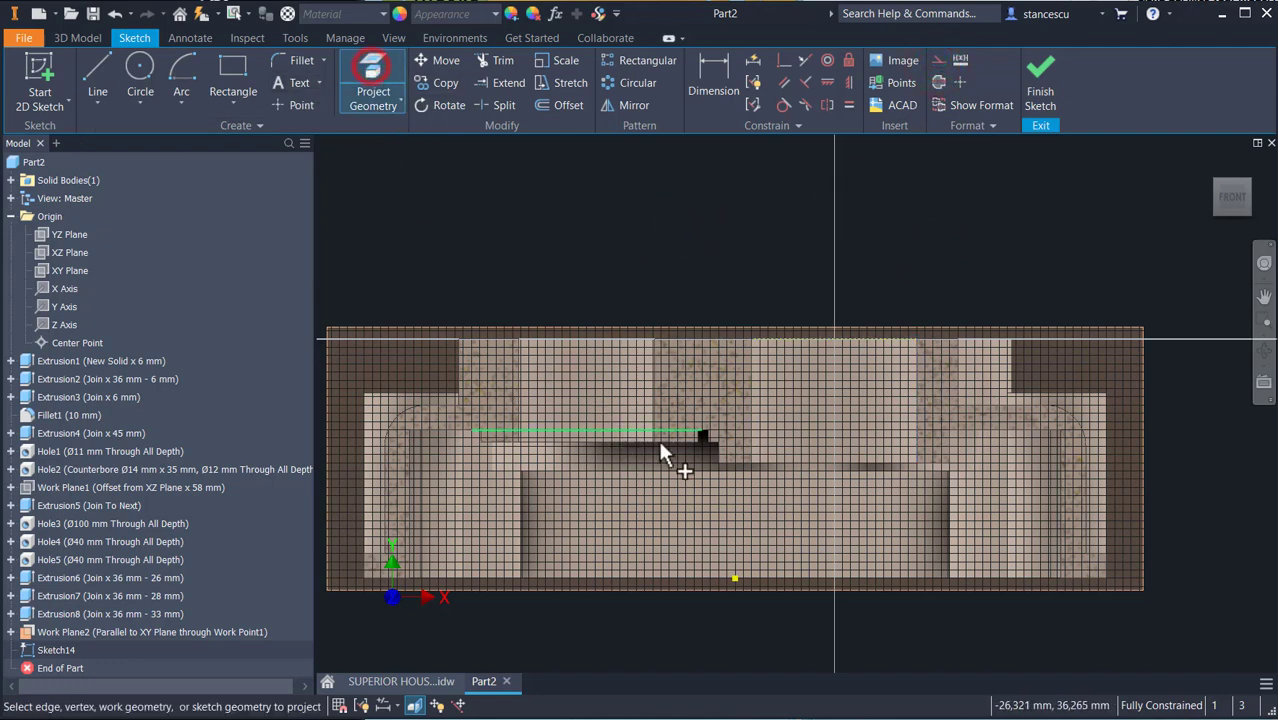
left_click(800, 464)
key("Escape")
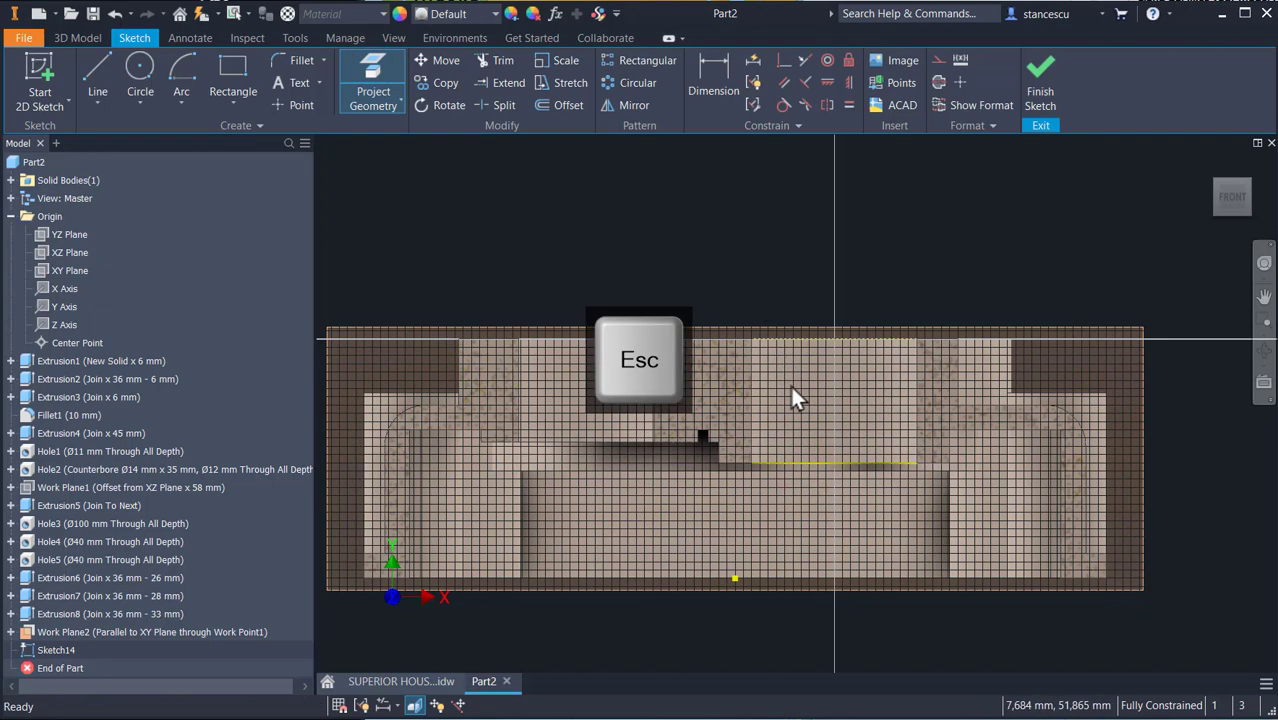
left_click(784, 438)
left_click(939, 60)
left_click(447, 209)
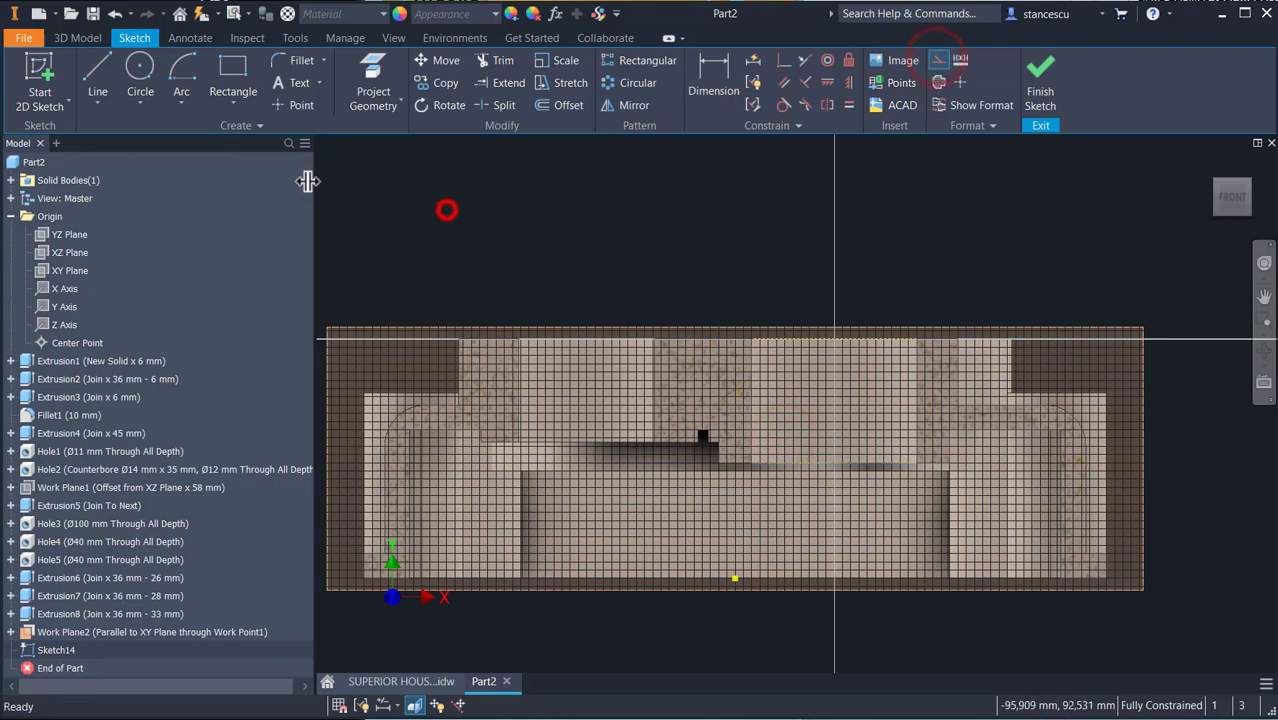
Draw a vertical centerline along the bore's axis, from the midpoint of its top edge to its bottom edge.
left_click(98, 80)
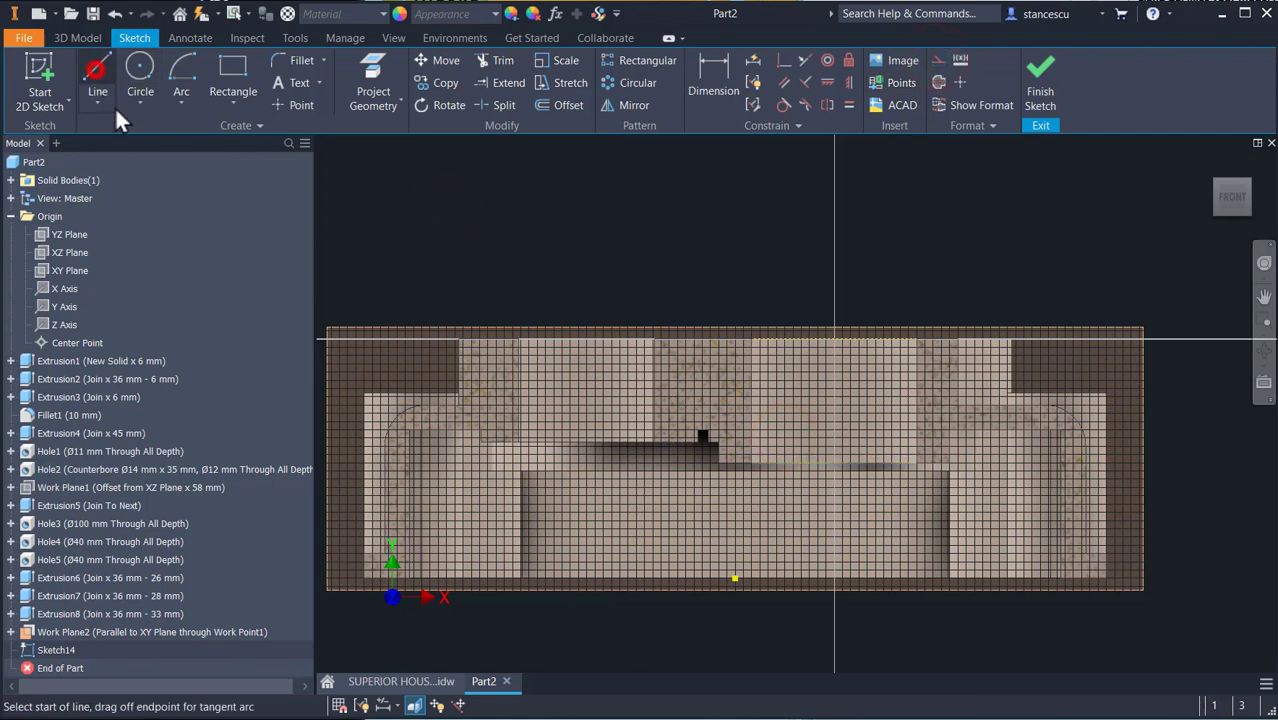
left_click(939, 84)
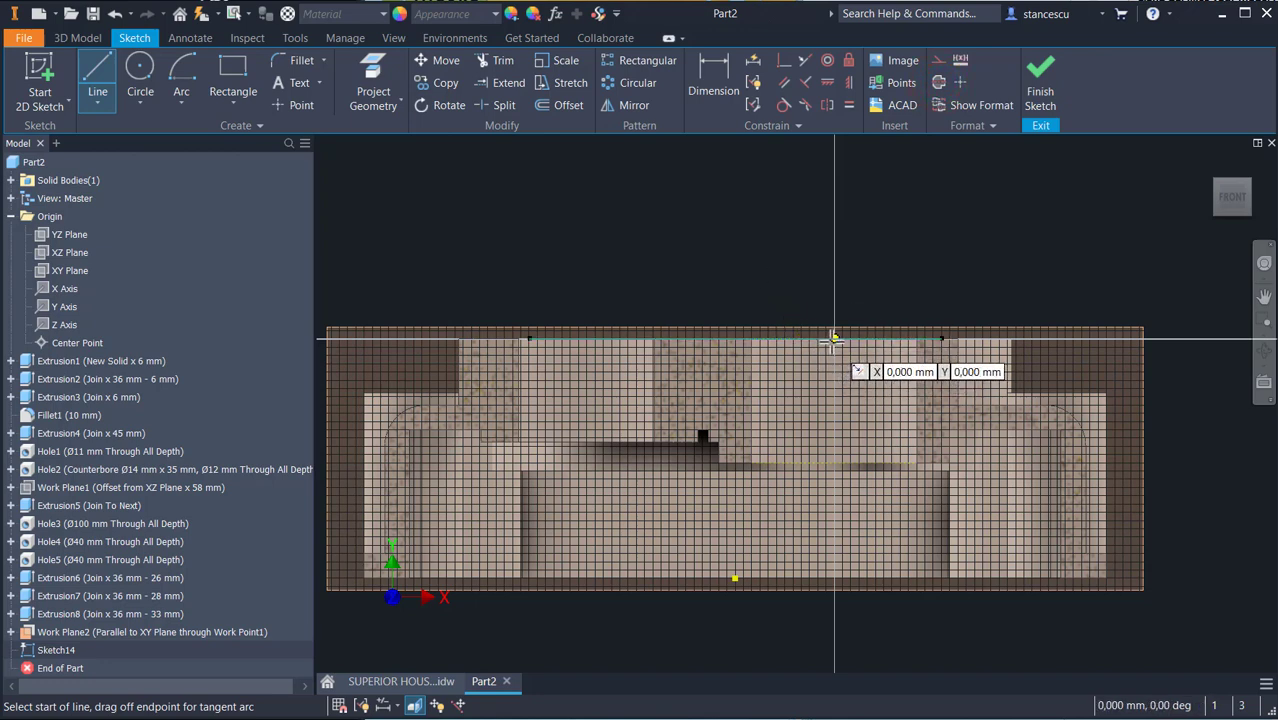
left_click(837, 339)
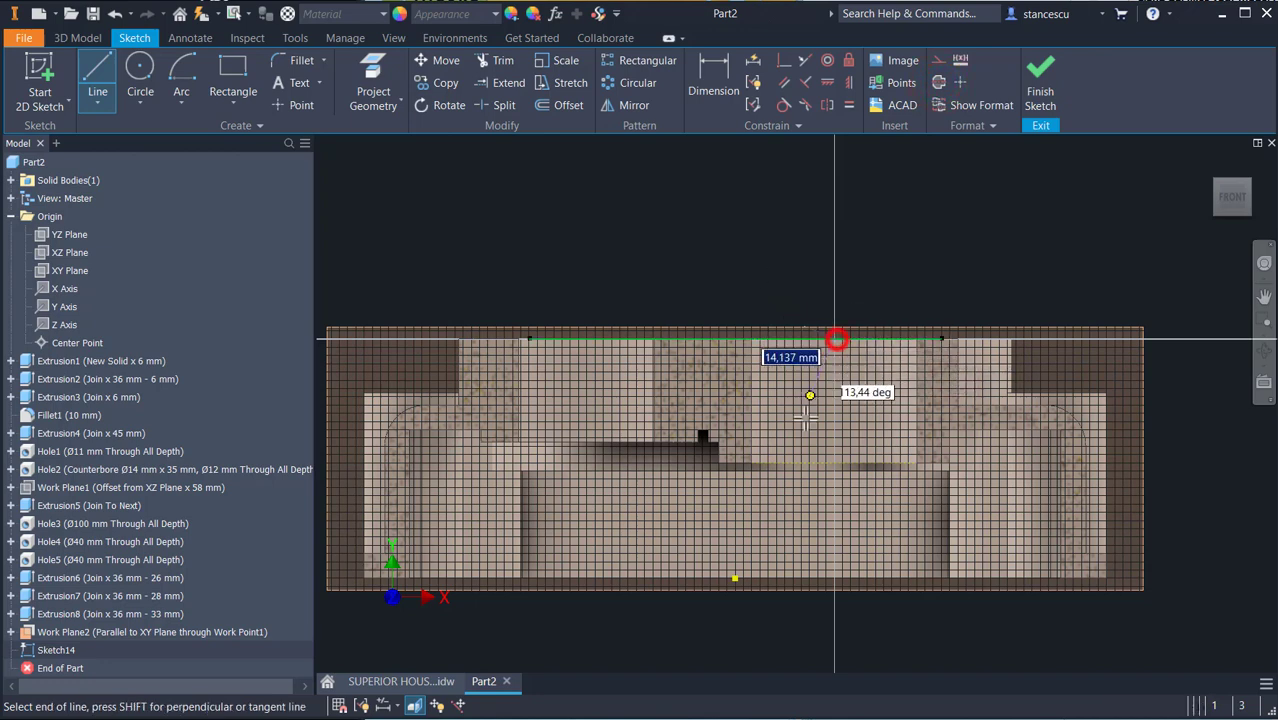
left_click(835, 463)
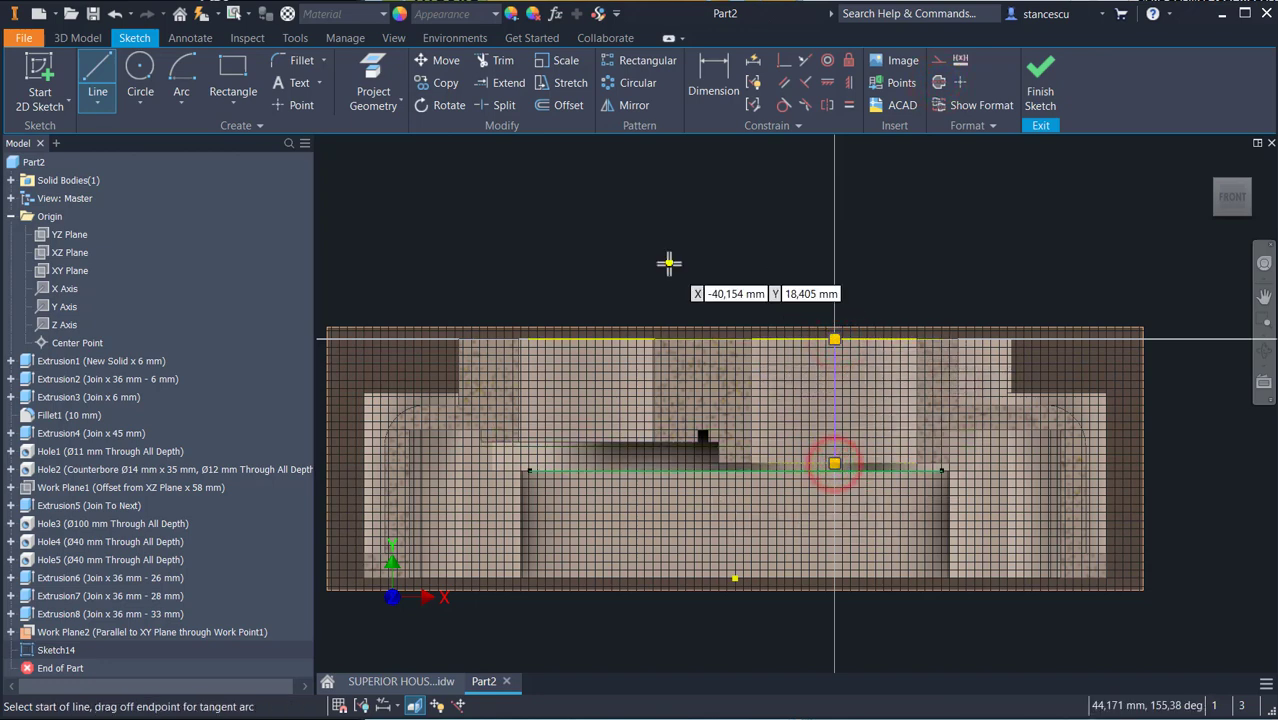
key("Escape")
left_click(836, 395)
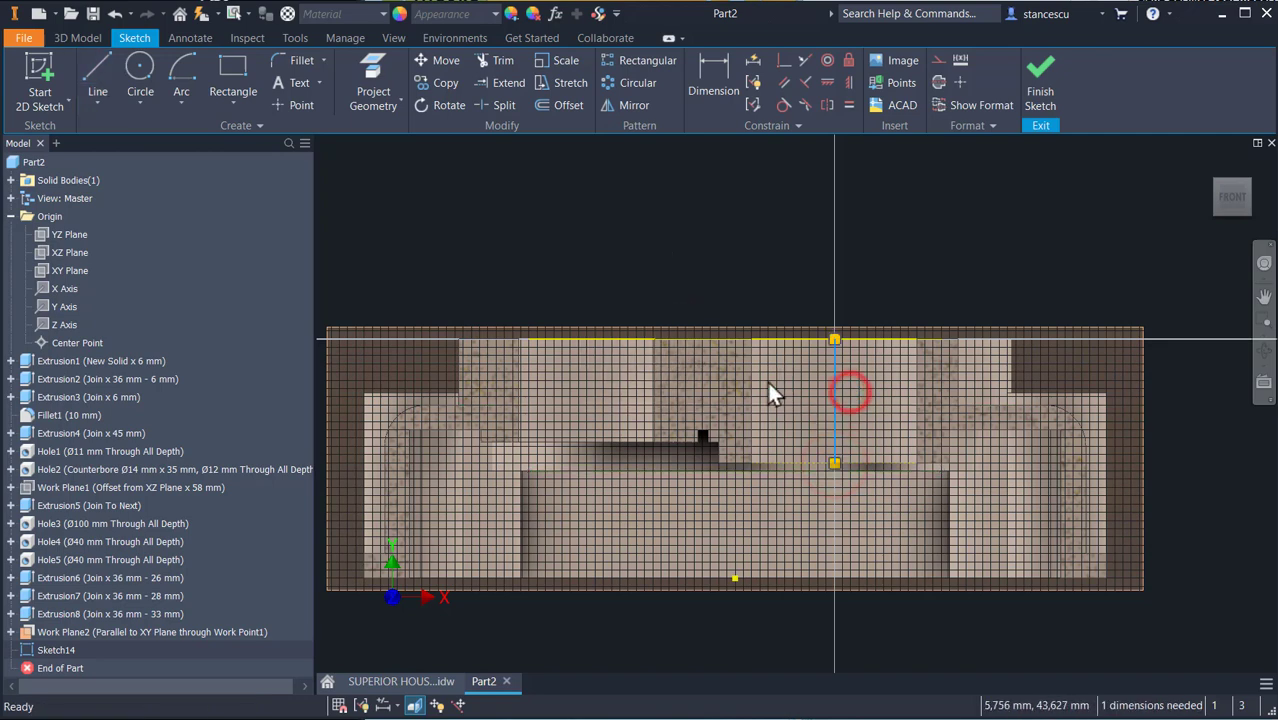
left_click(765, 262)
scroll(815, 405, "up", 3)
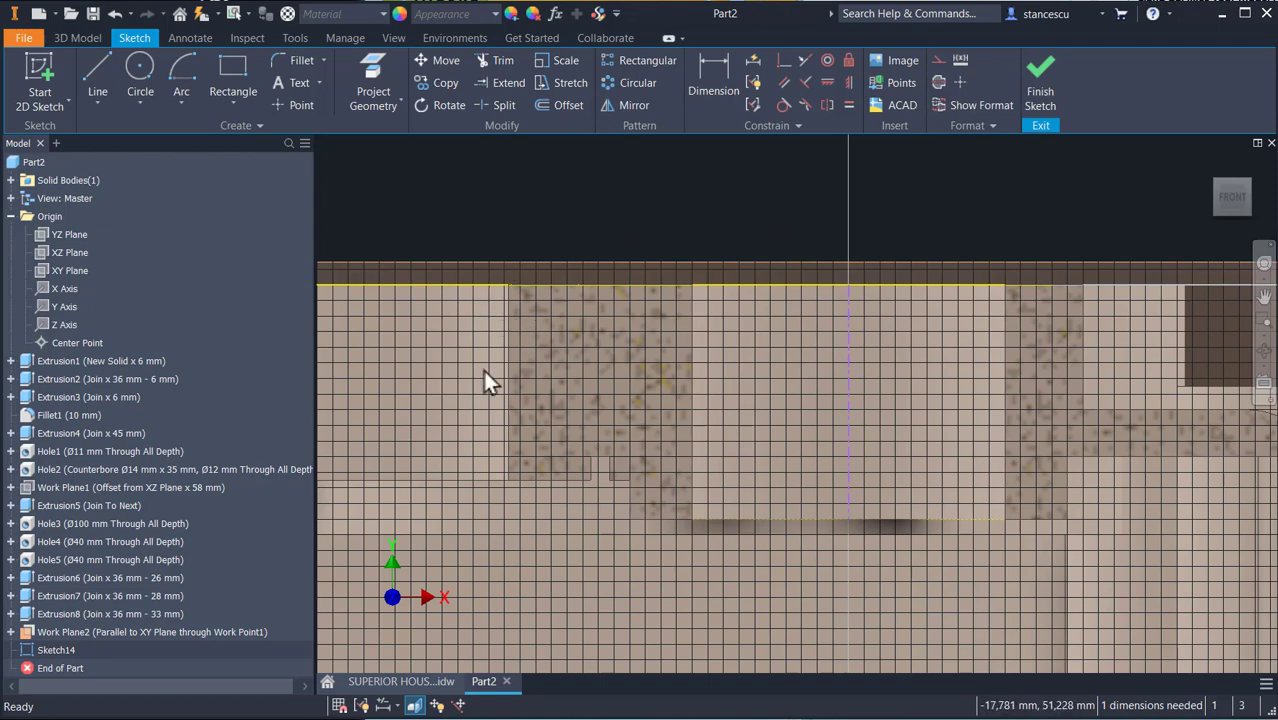
Examine the groove dimensions on detail C of the SUPERIOR HOUSING drawing, and return to Part2.
left_click(395, 681)
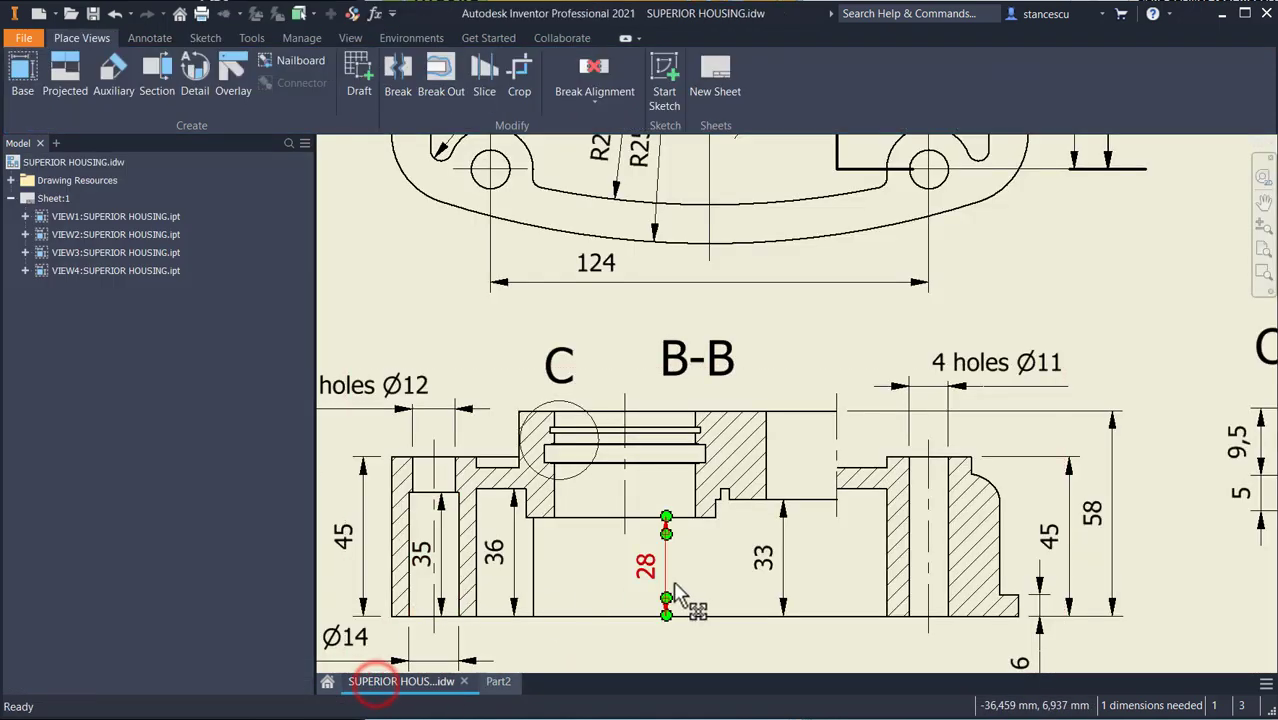
middle_click_drag(577, 513, 388, 481)
scroll(943, 480, "up", 4)
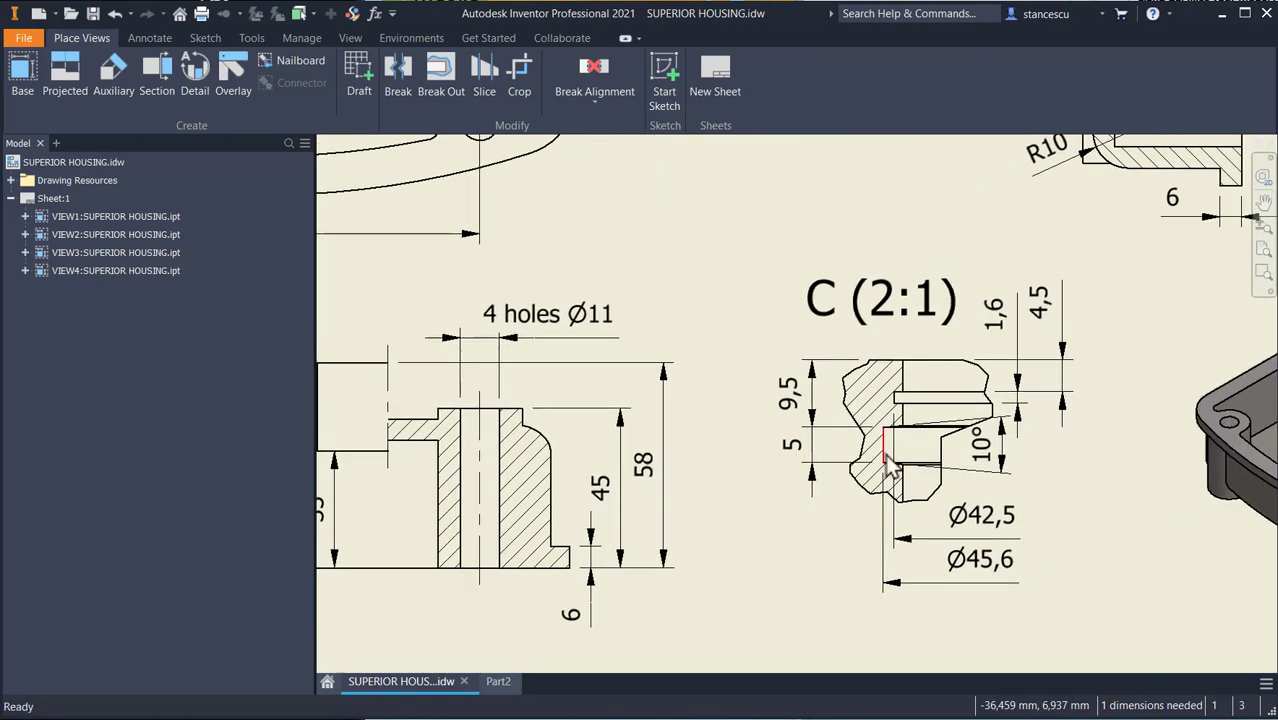
middle_click_drag(943, 492, 895, 447)
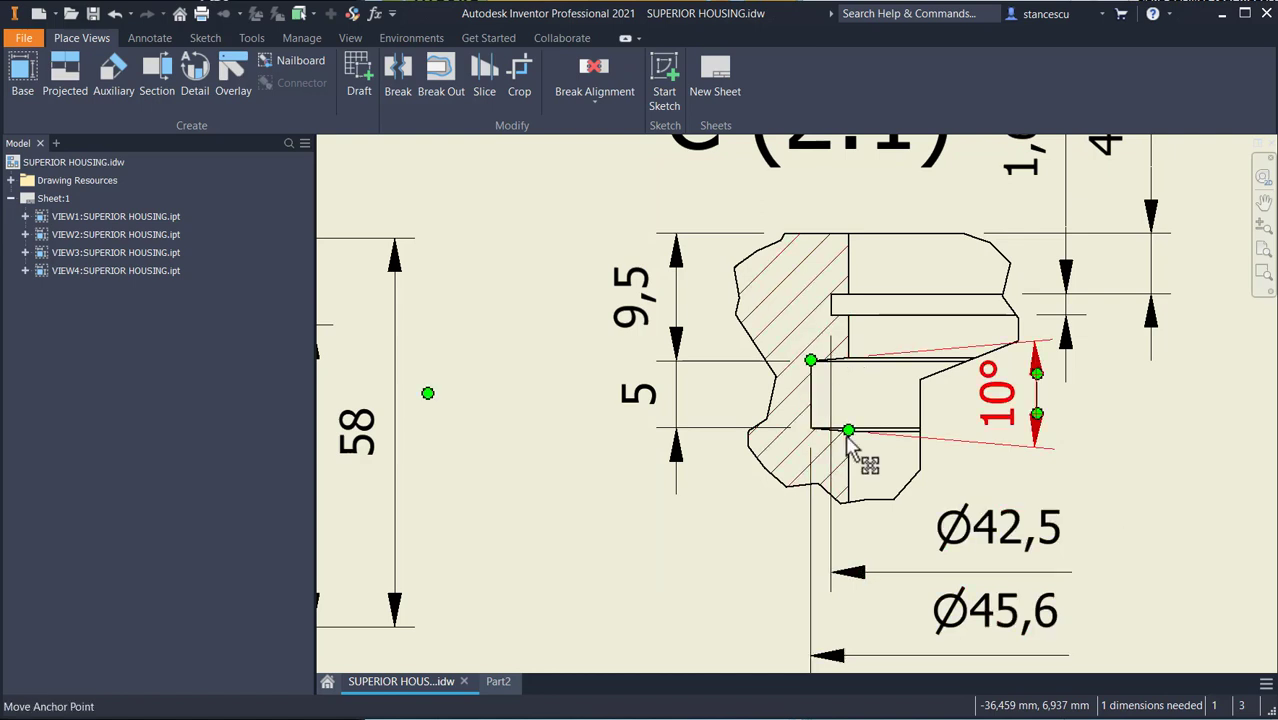
mouse_move(682, 522)
middle_mouse_down()
mouse_move(628, 471)
mouse_move(633, 518)
middle_mouse_up()
scroll(705, 445, "down", 3)
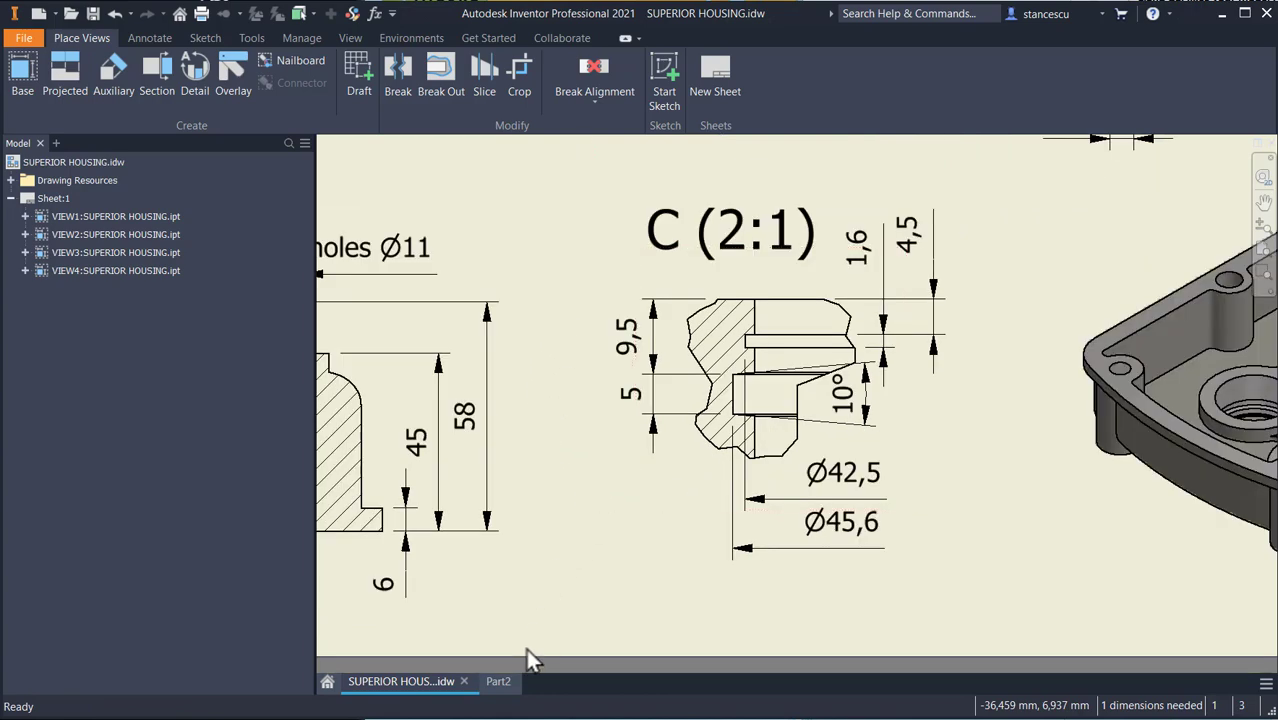
left_click(498, 682)
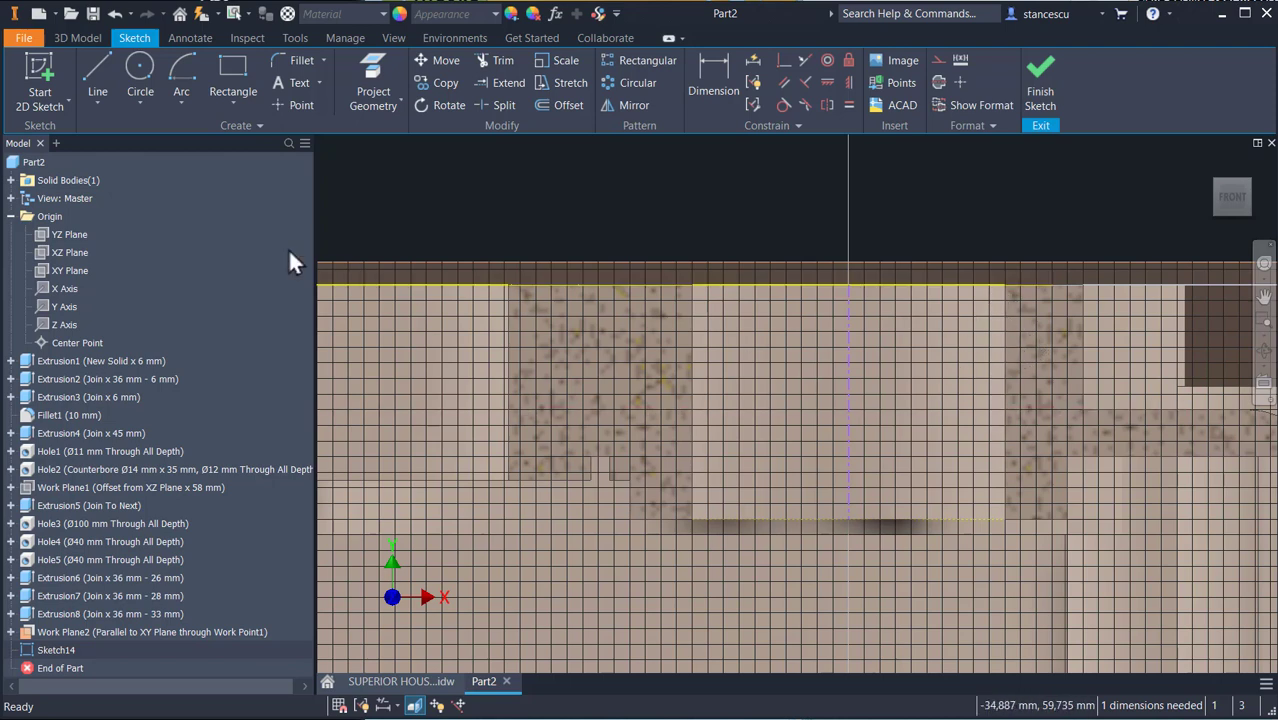
Sketch a rectangle about 3.3 by 3.3 mm for the upper groove, starting on the bore's projected side wall.
left_click(240, 85)
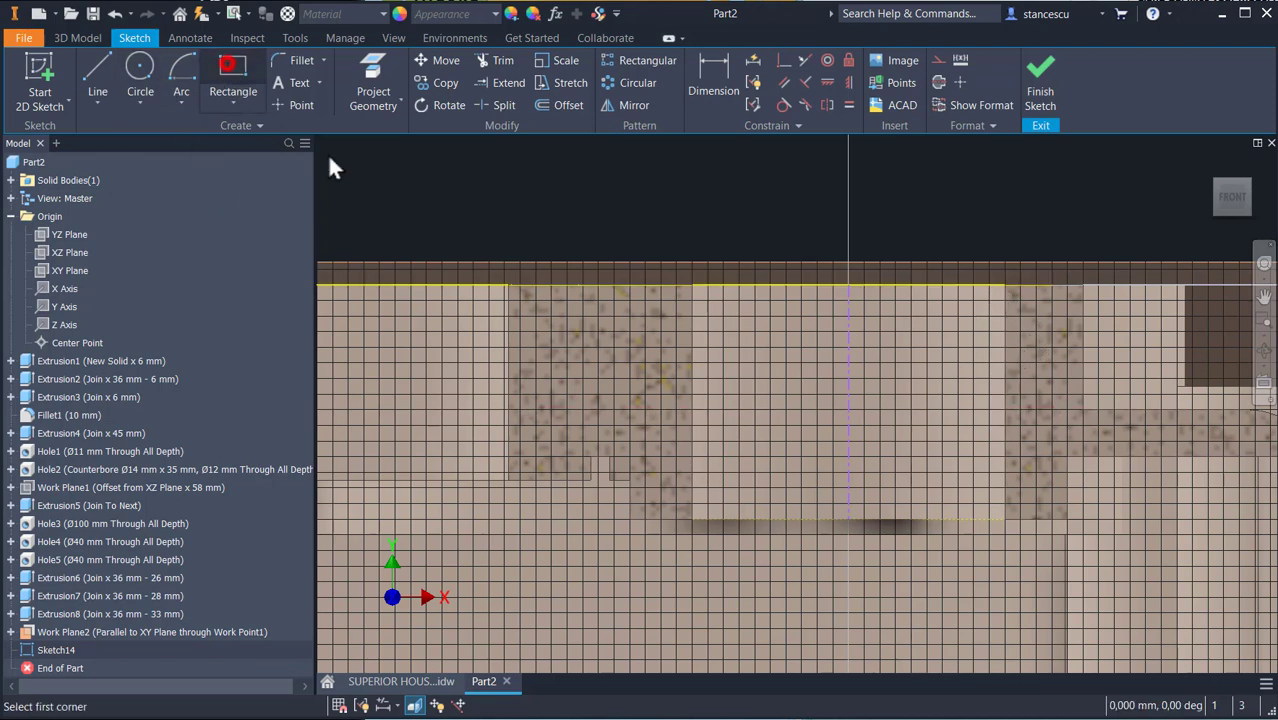
left_click(1004, 321)
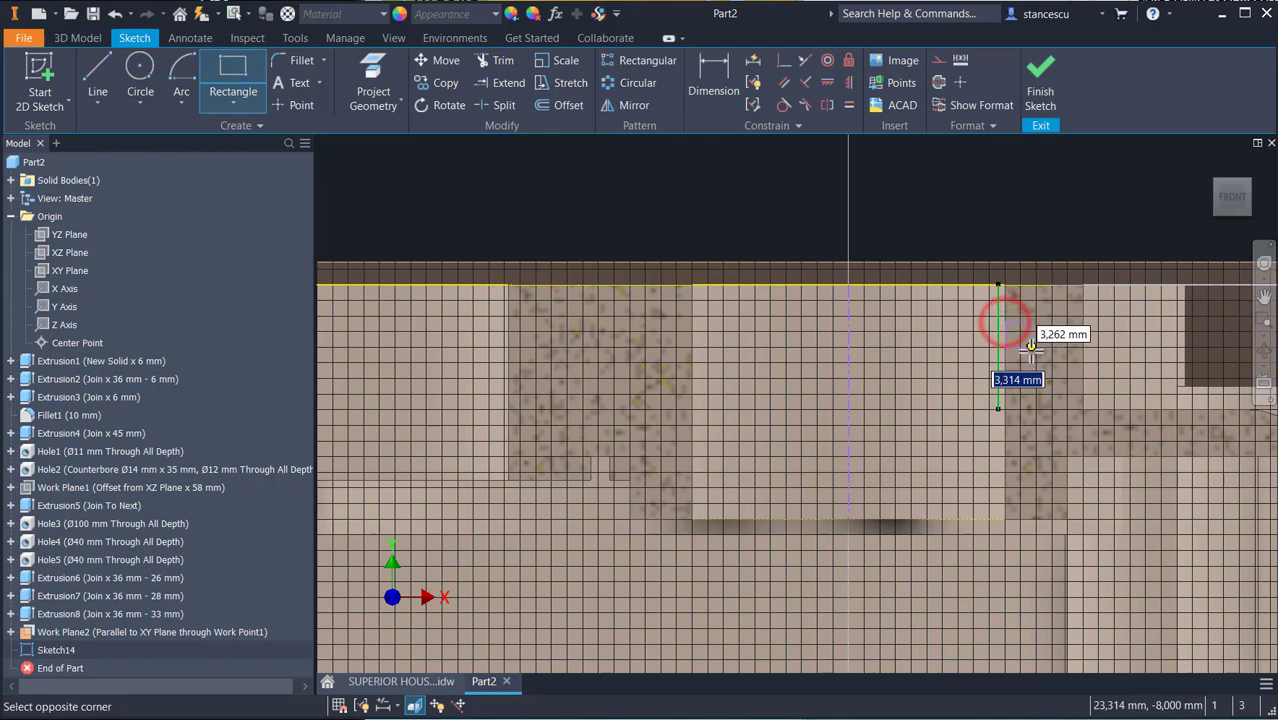
left_click(1030, 347)
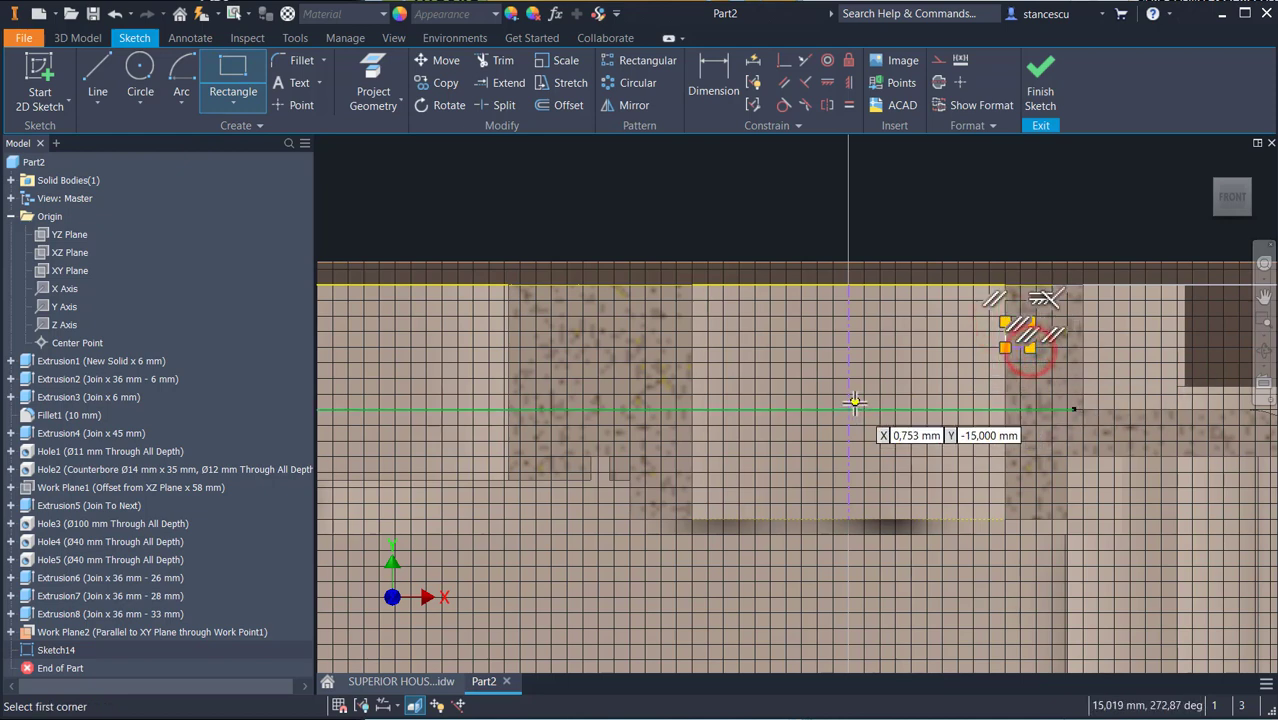
Sketch the lower groove below the rectangle as three connected lines, starting and ending on the bore's side wall.
left_click(97, 85)
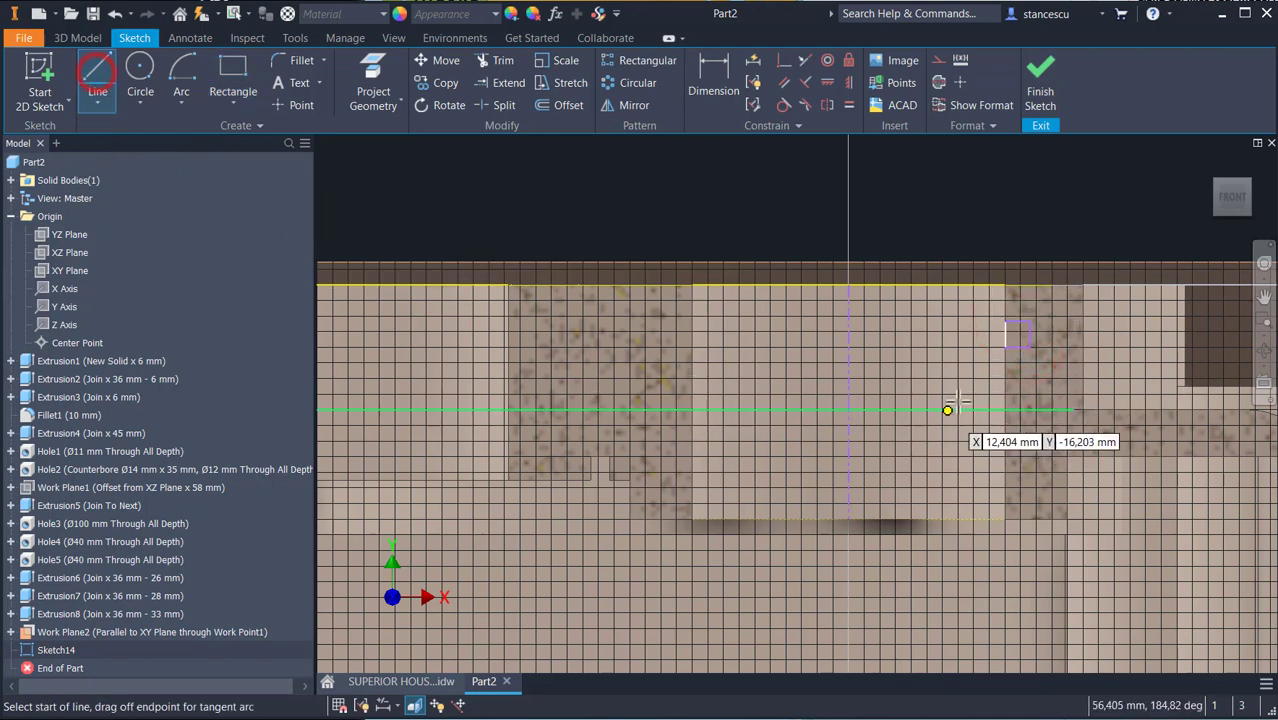
left_click(1005, 378)
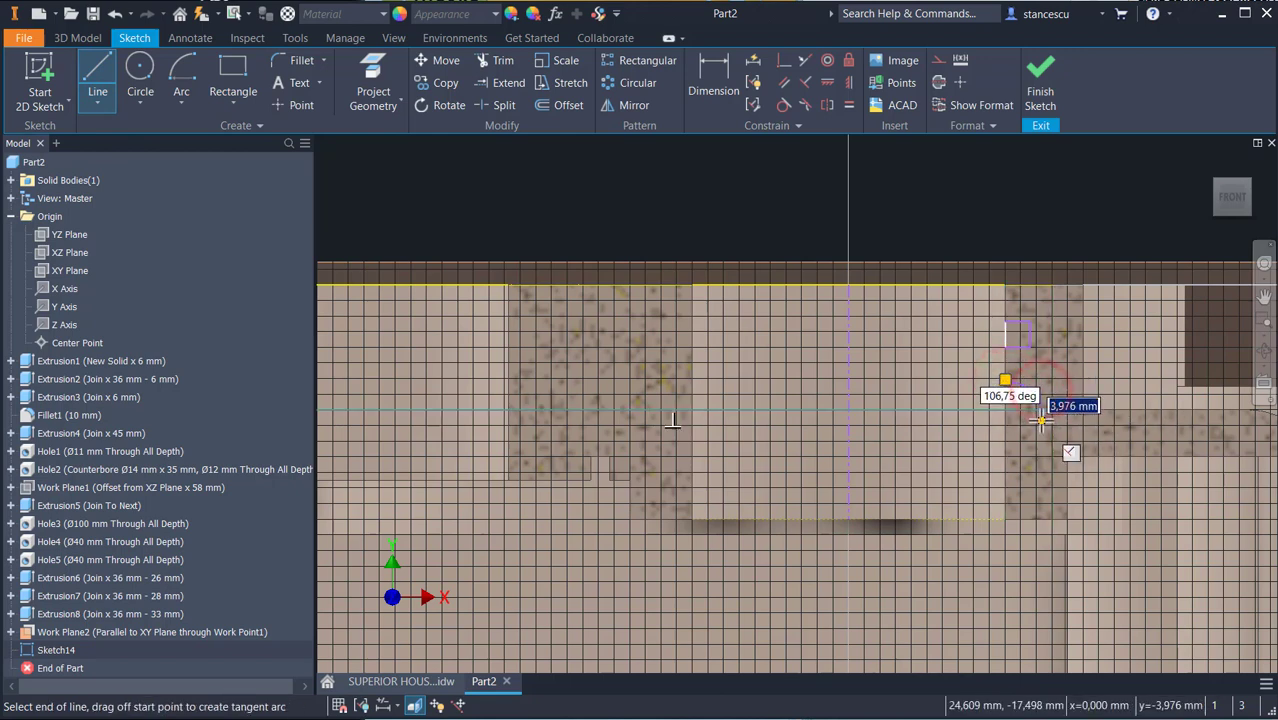
scroll(1040, 415, "up", 3)
left_click(1042, 372)
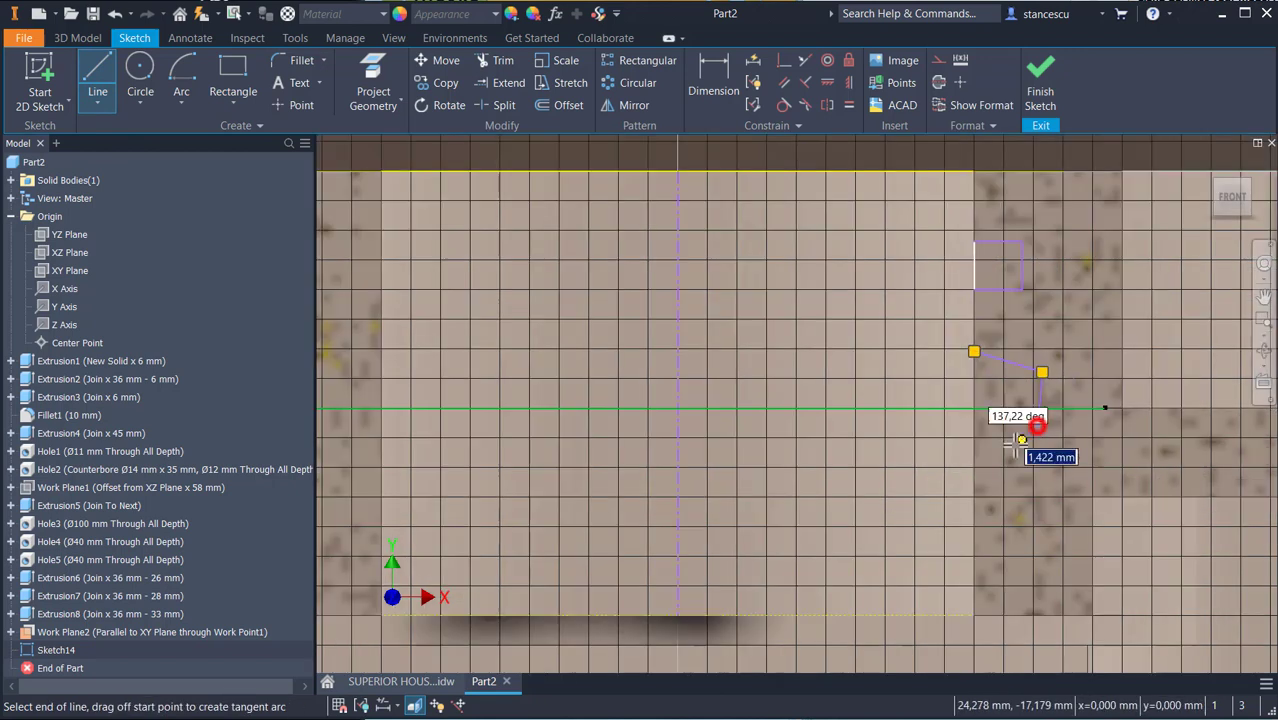
left_click(974, 466)
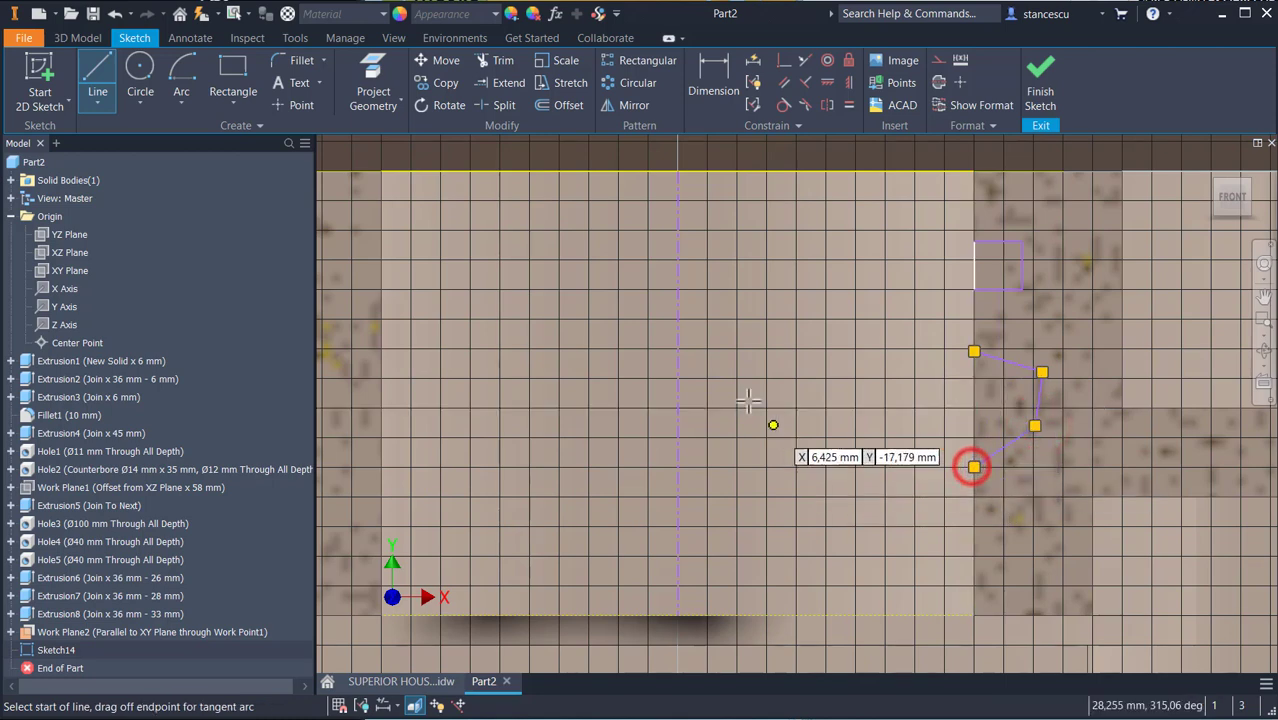
Make the lower groove's two slanted sides equal in length and constrain its outer line to be vertical.
left_click(847, 108)
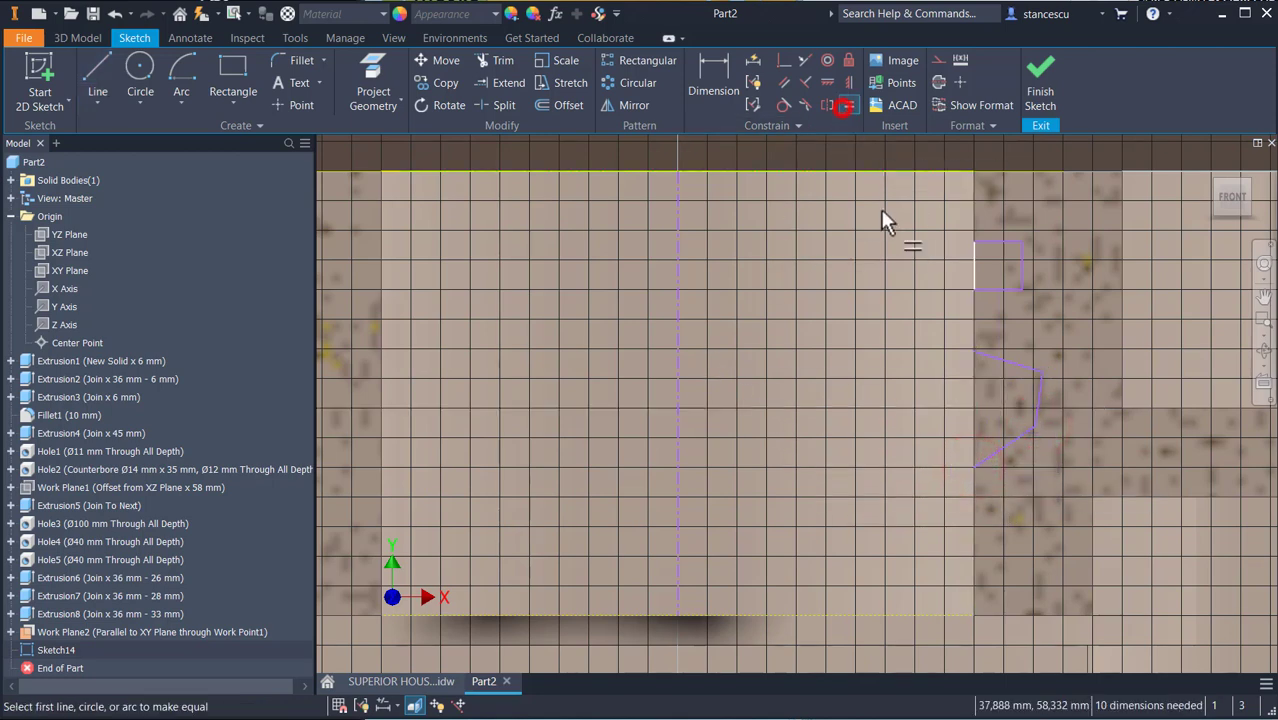
left_click(1002, 360)
left_click(1006, 445)
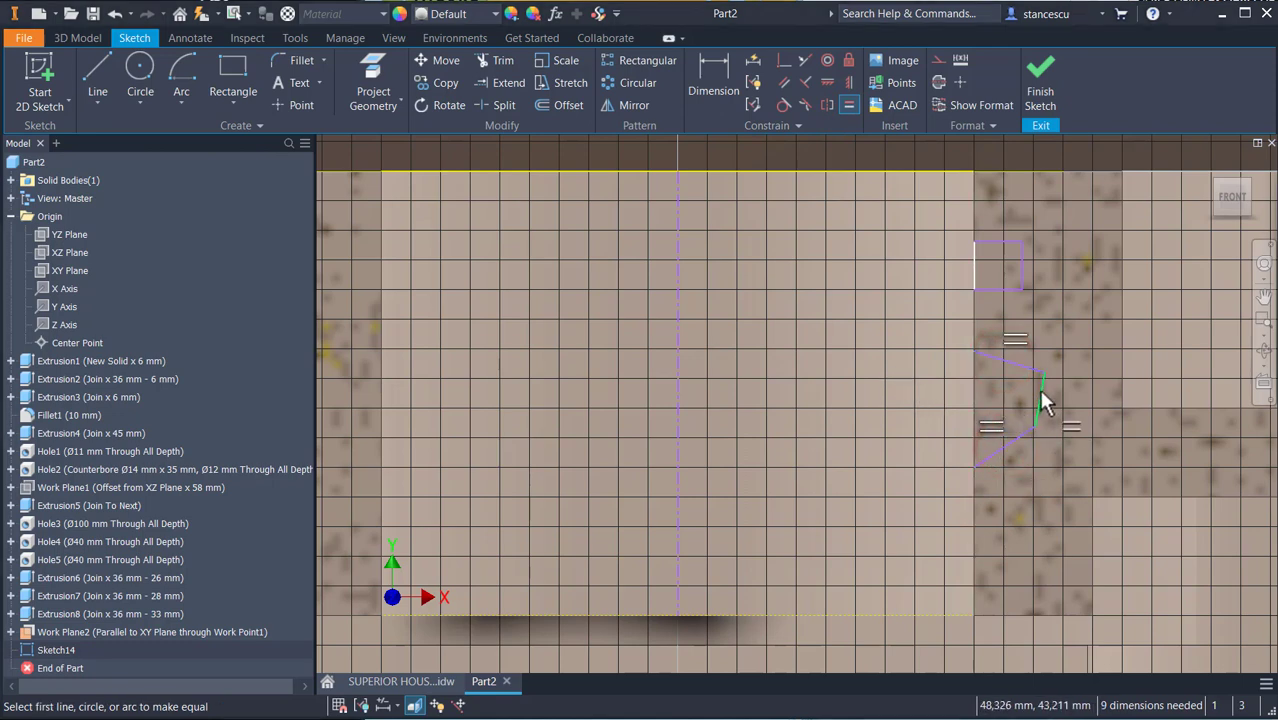
key("Escape")
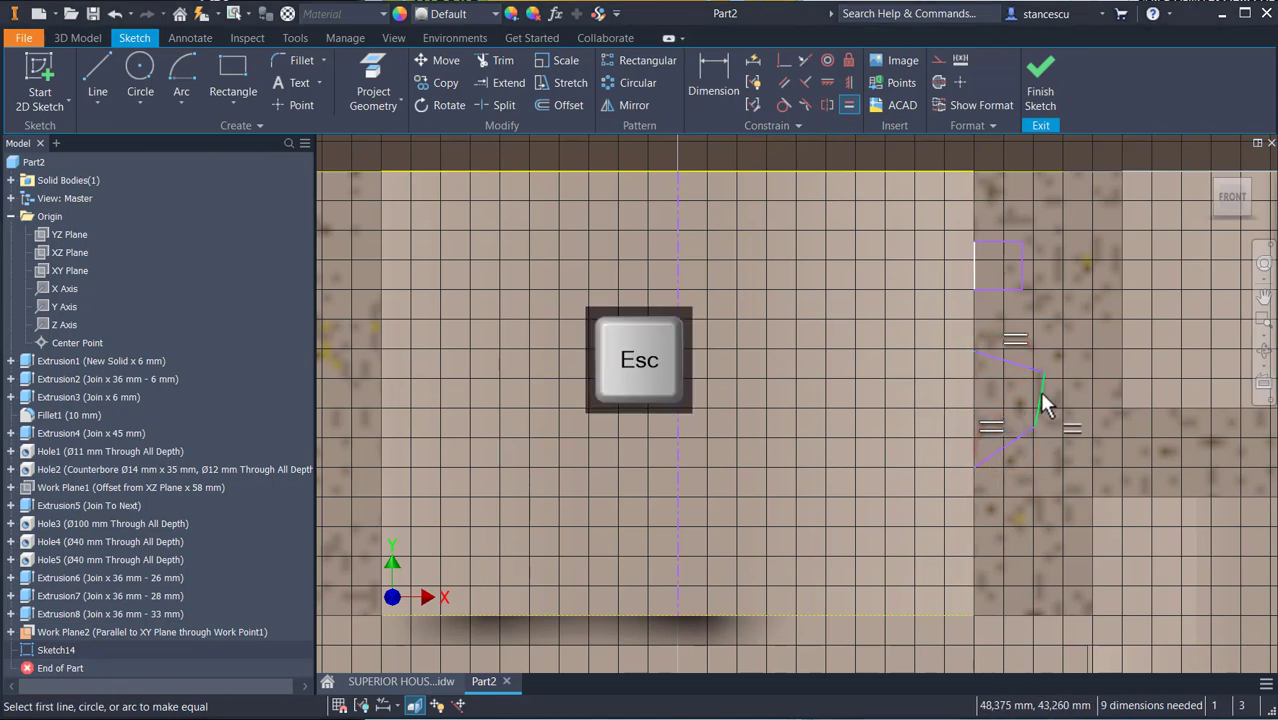
left_click(1037, 398)
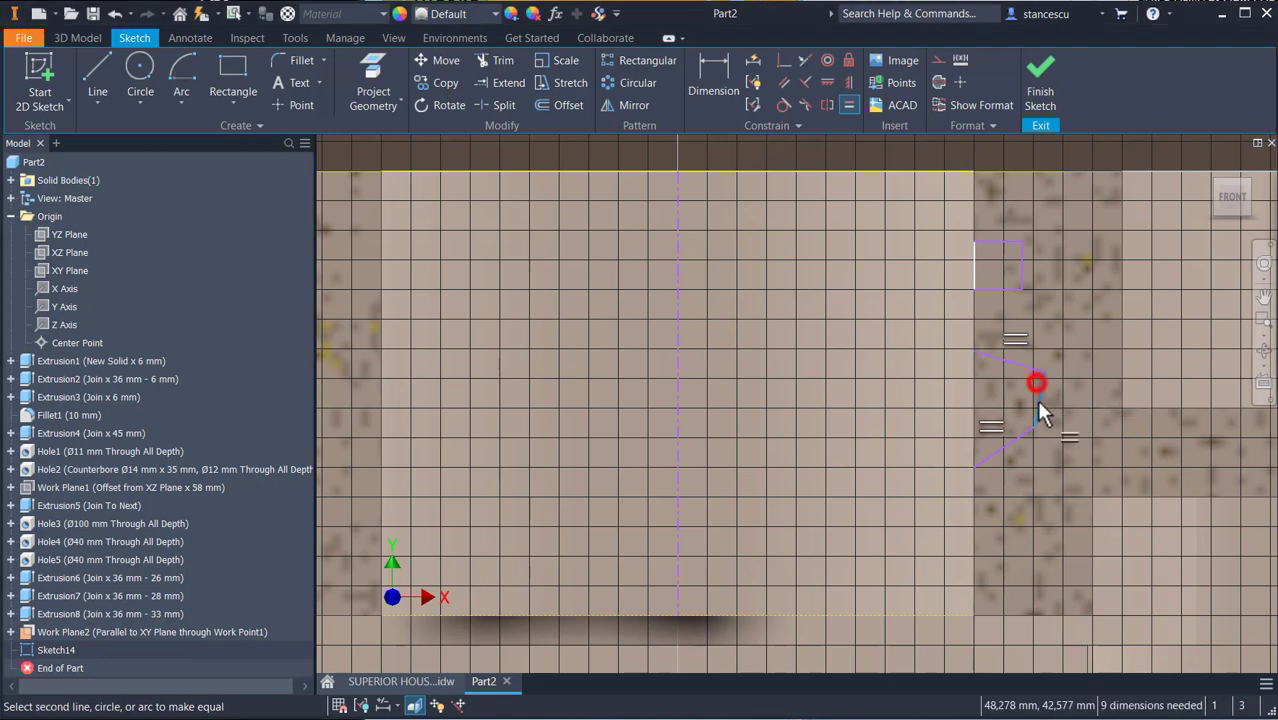
left_click(846, 82)
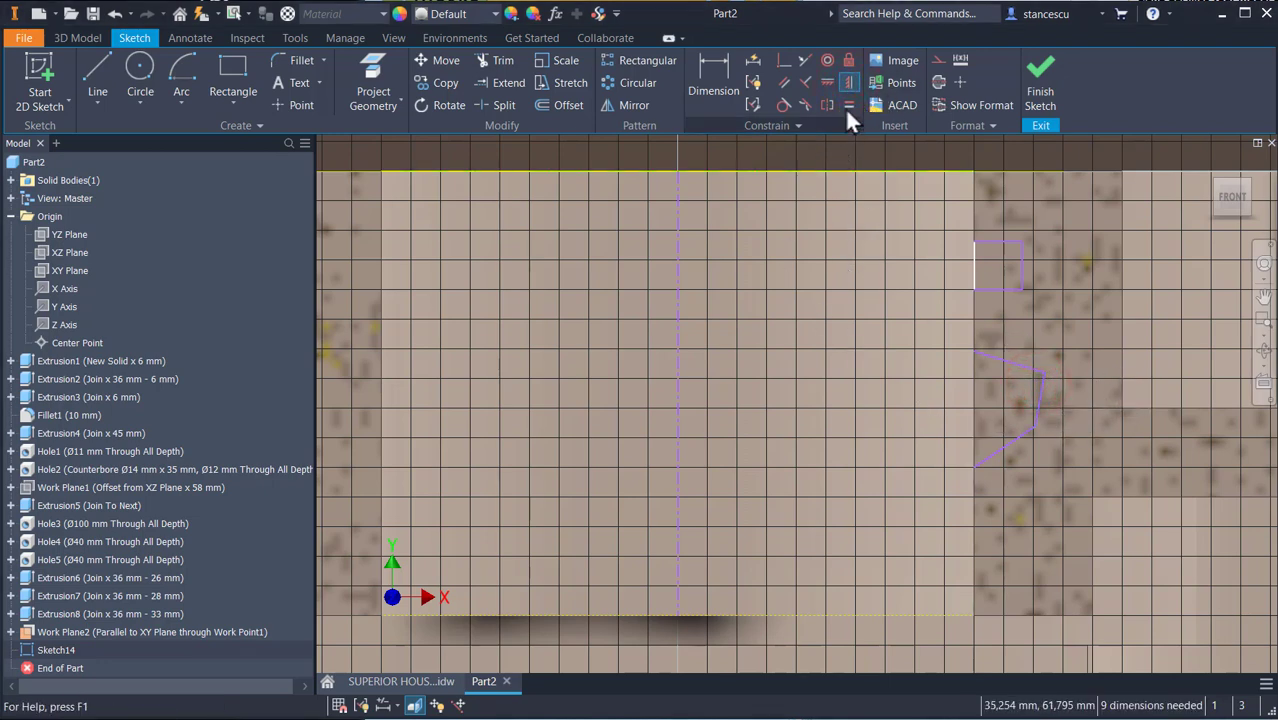
left_click(1040, 385)
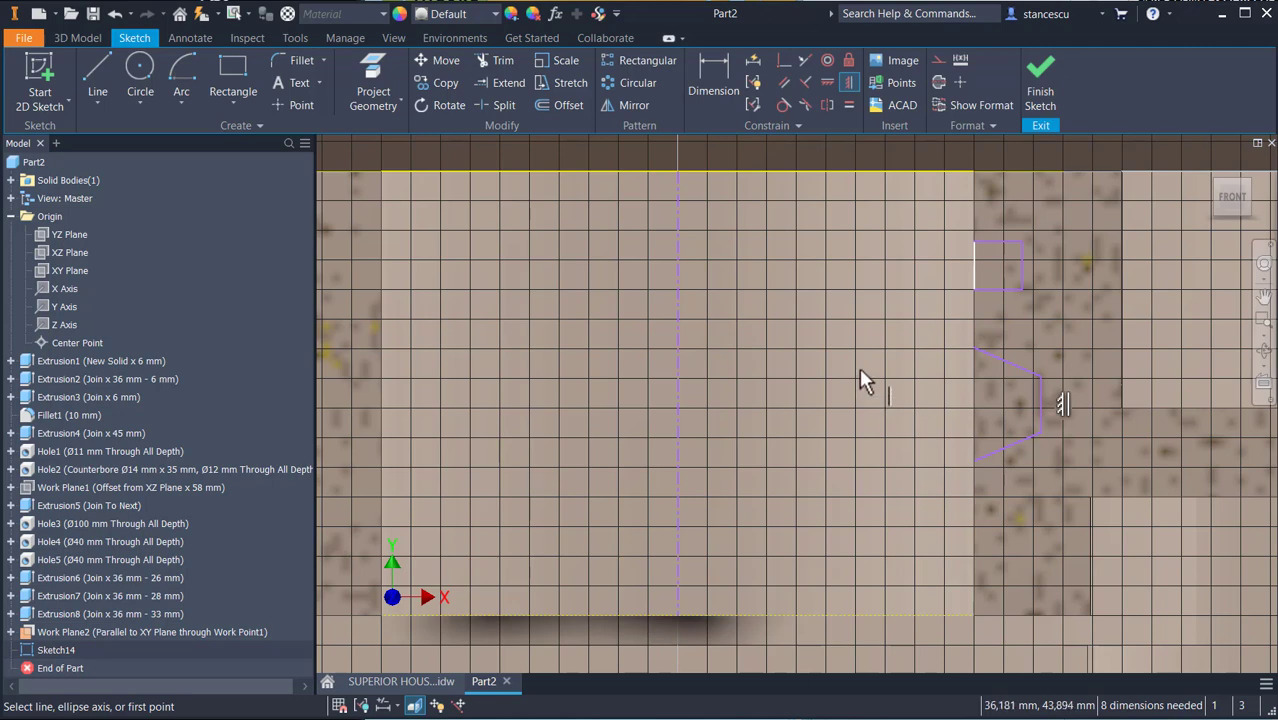
Dimension the angle between the lower groove's two slanted sides as 10 degrees.
left_click(715, 70)
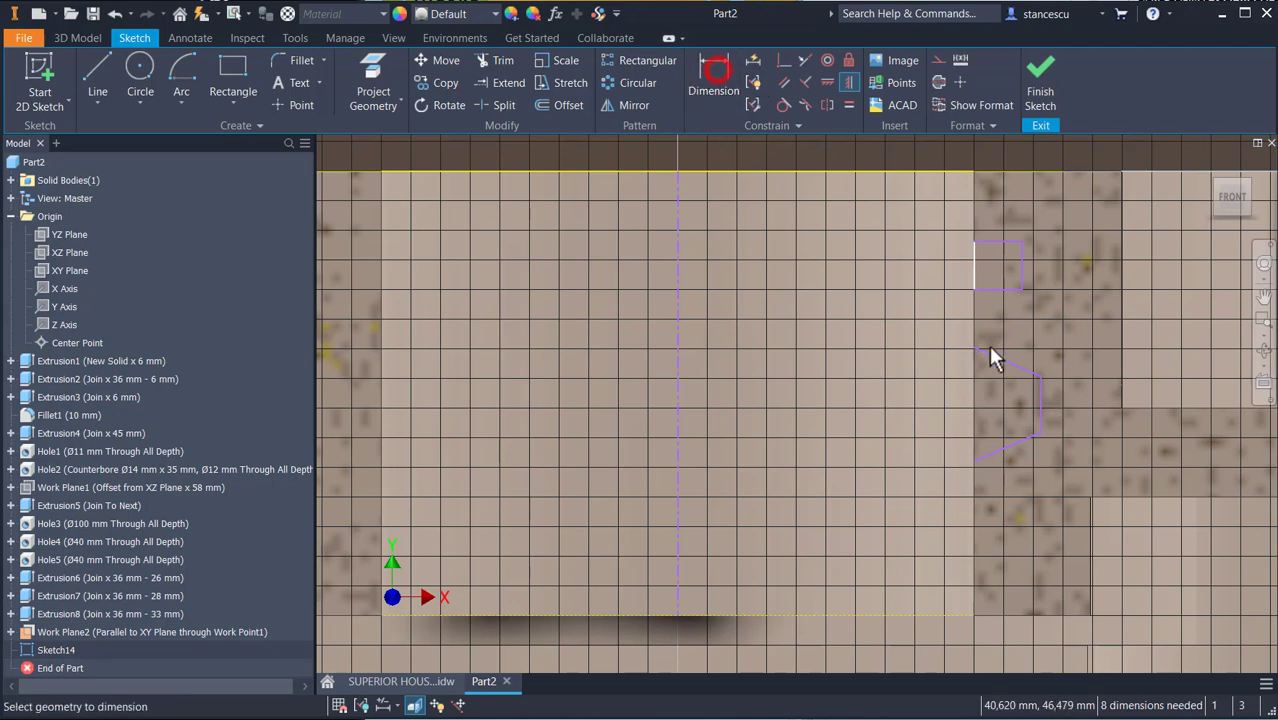
left_click(1002, 360)
left_click(999, 450)
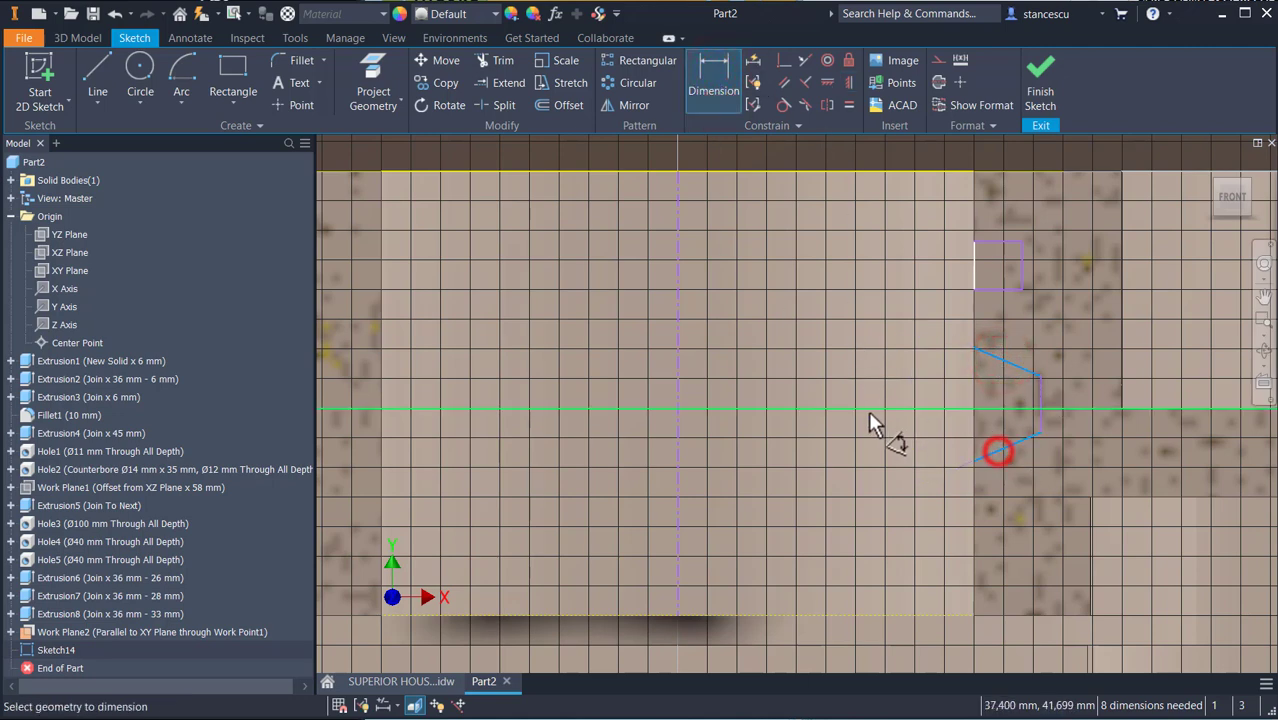
left_click(859, 434)
type("1")
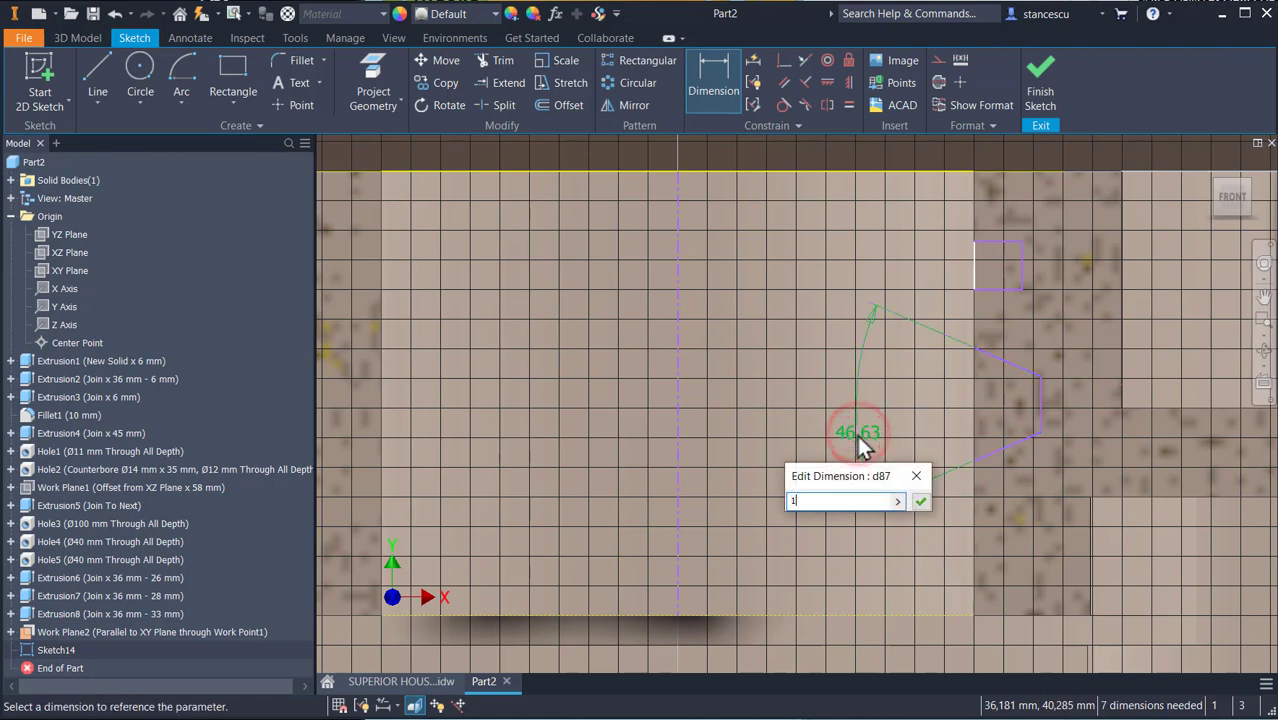
type("0")
key("Return")
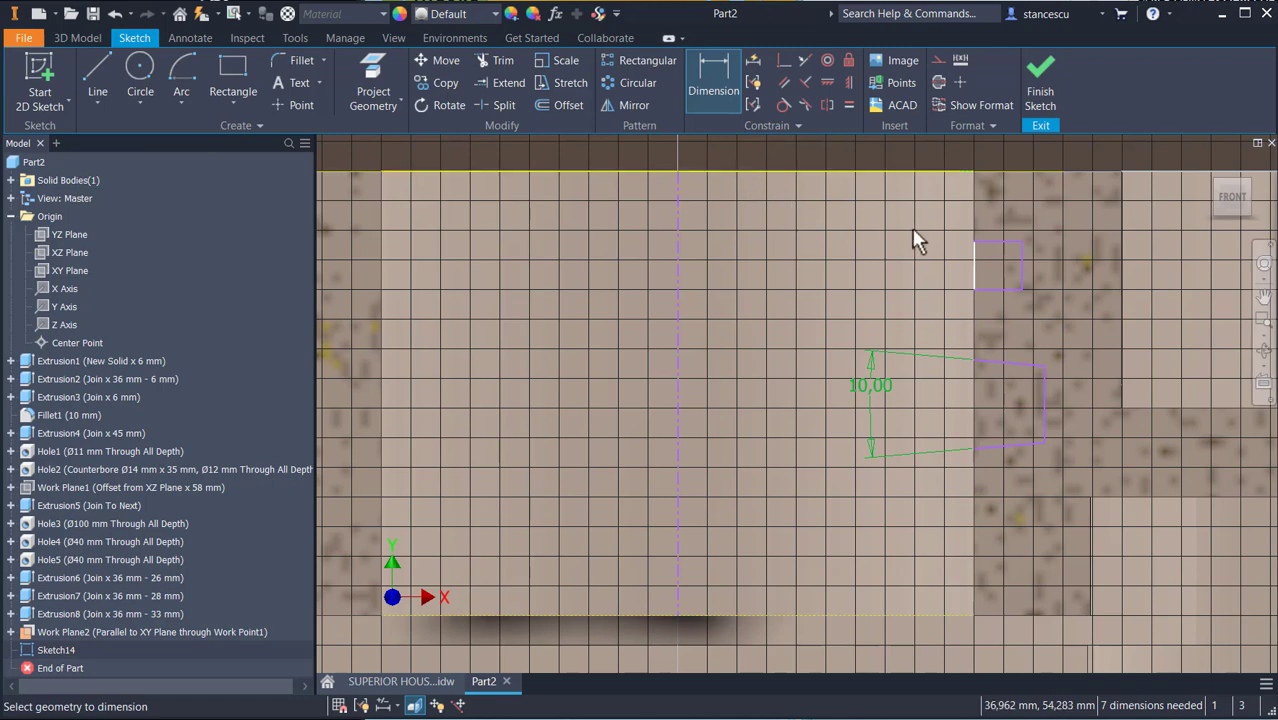
Dimension the upper groove's top line at 4.5 mm below the bore's top edge.
left_click(1003, 243)
left_click(937, 174)
left_click(920, 212)
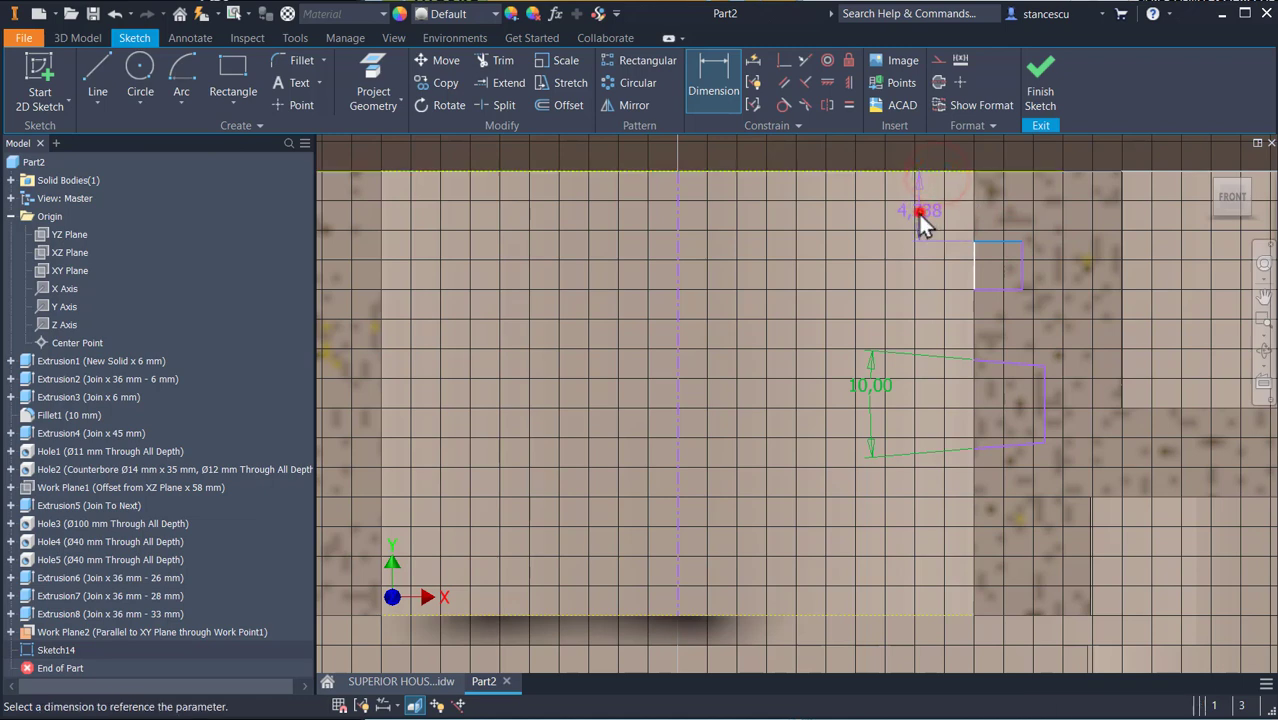
type("4.5")
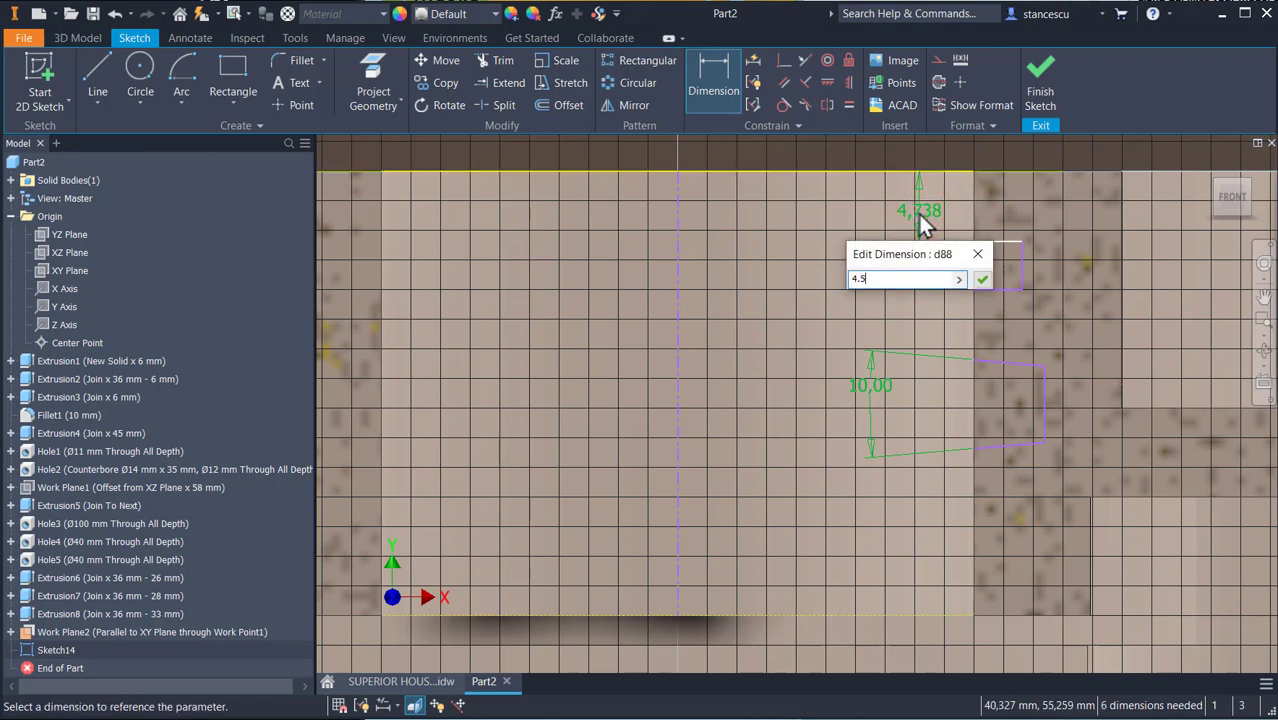
key("Return")
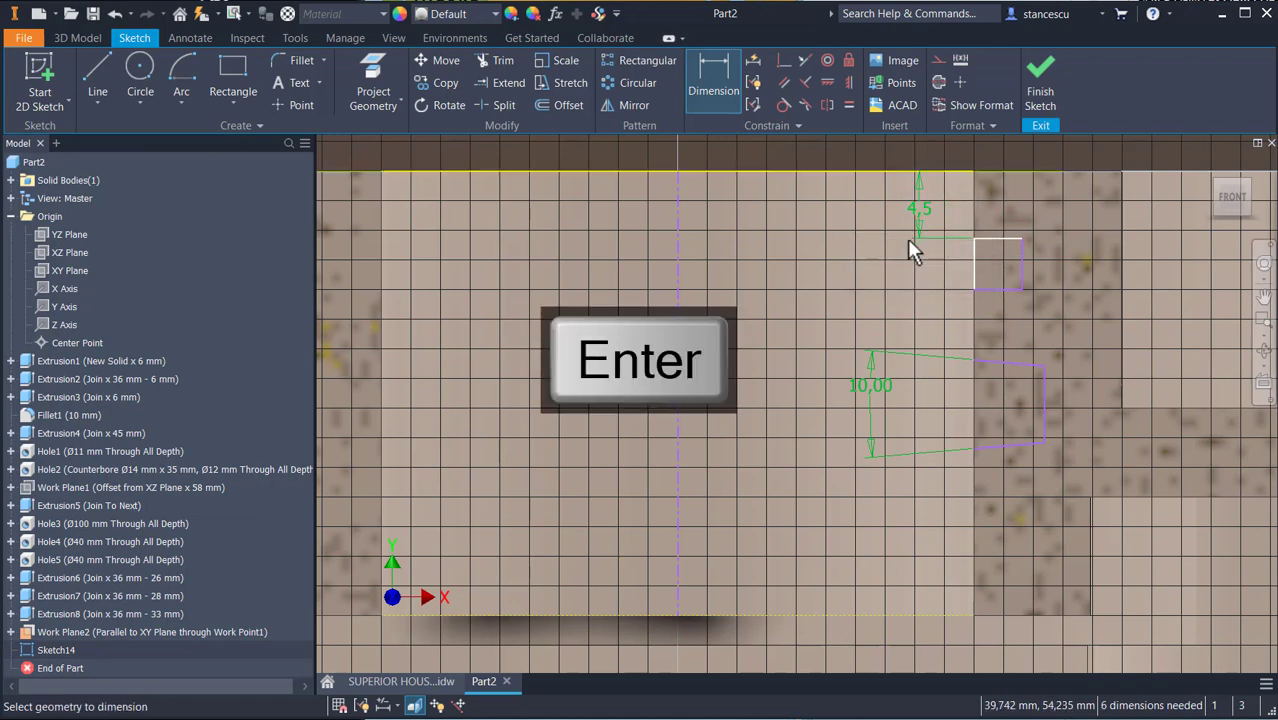
Dimension the upper groove rectangle's height as 1.6 mm.
left_click(1005, 240)
left_click(999, 288)
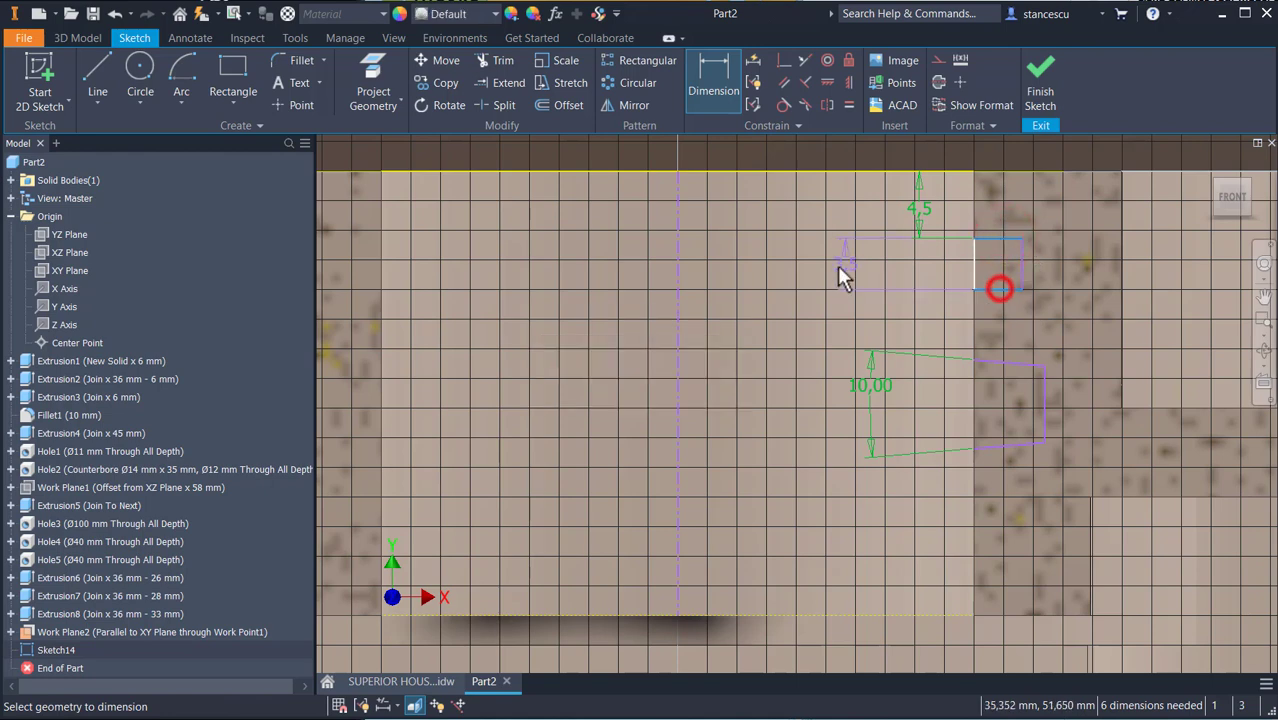
left_click(844, 264)
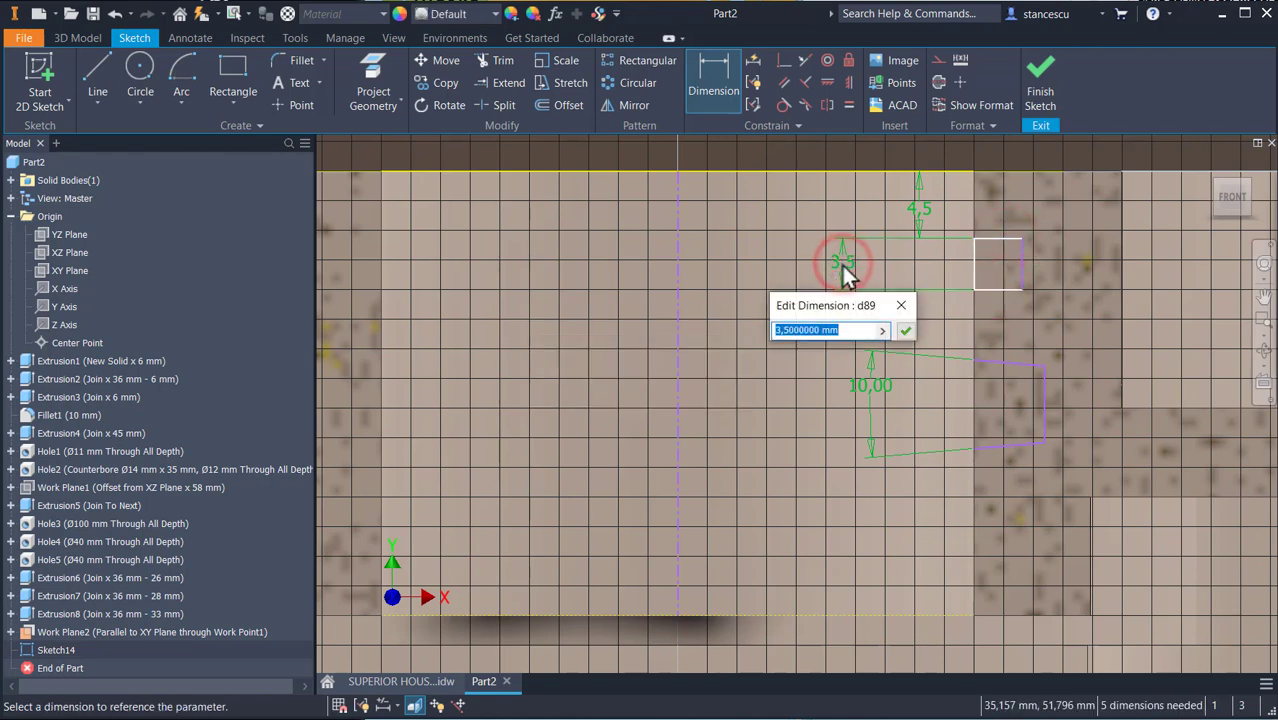
type("1.6")
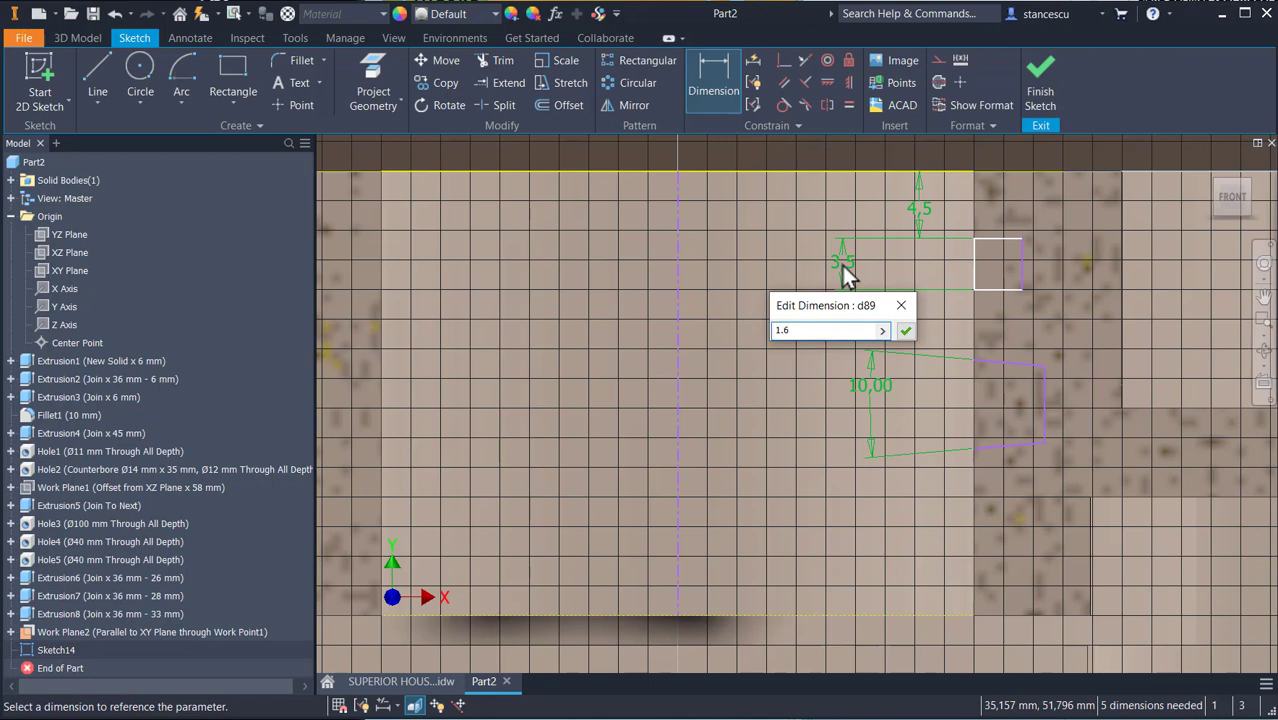
key("Return")
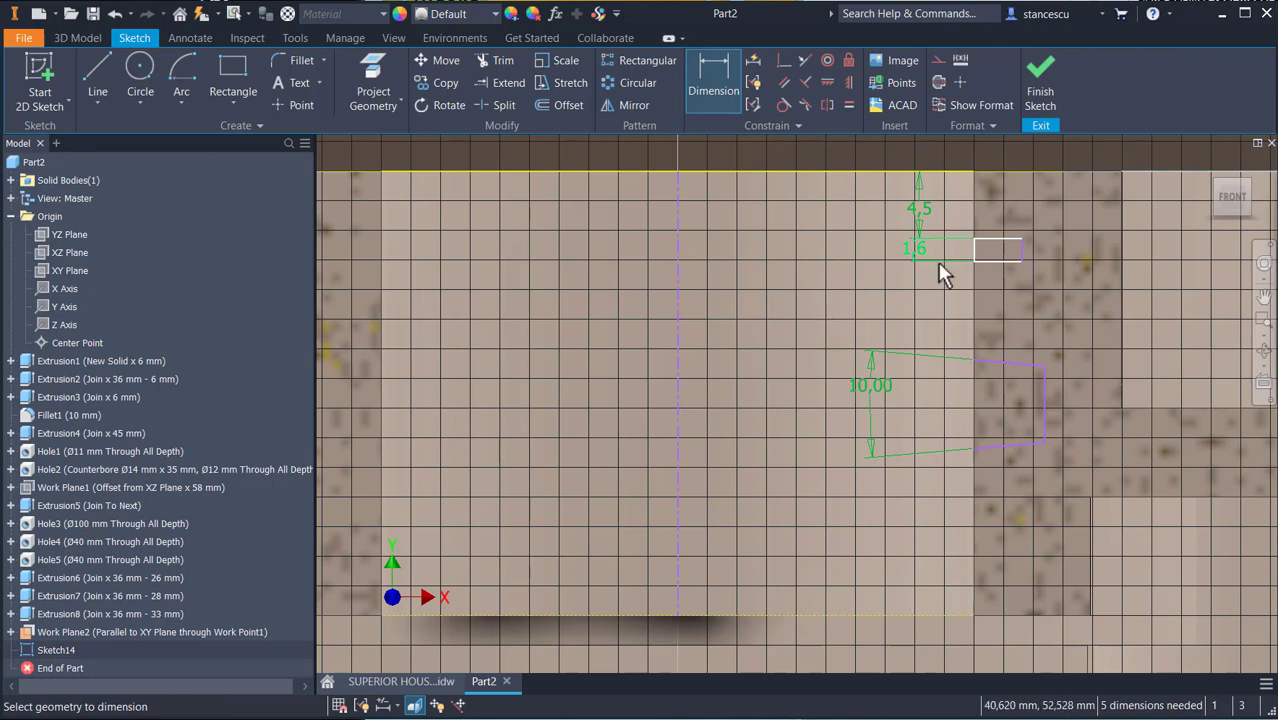
Dimension the upper groove's outer line about the bore's centerline with a 42.5 mm diameter.
left_click(1021, 249)
left_click(679, 273)
scroll(809, 298, "down", 3)
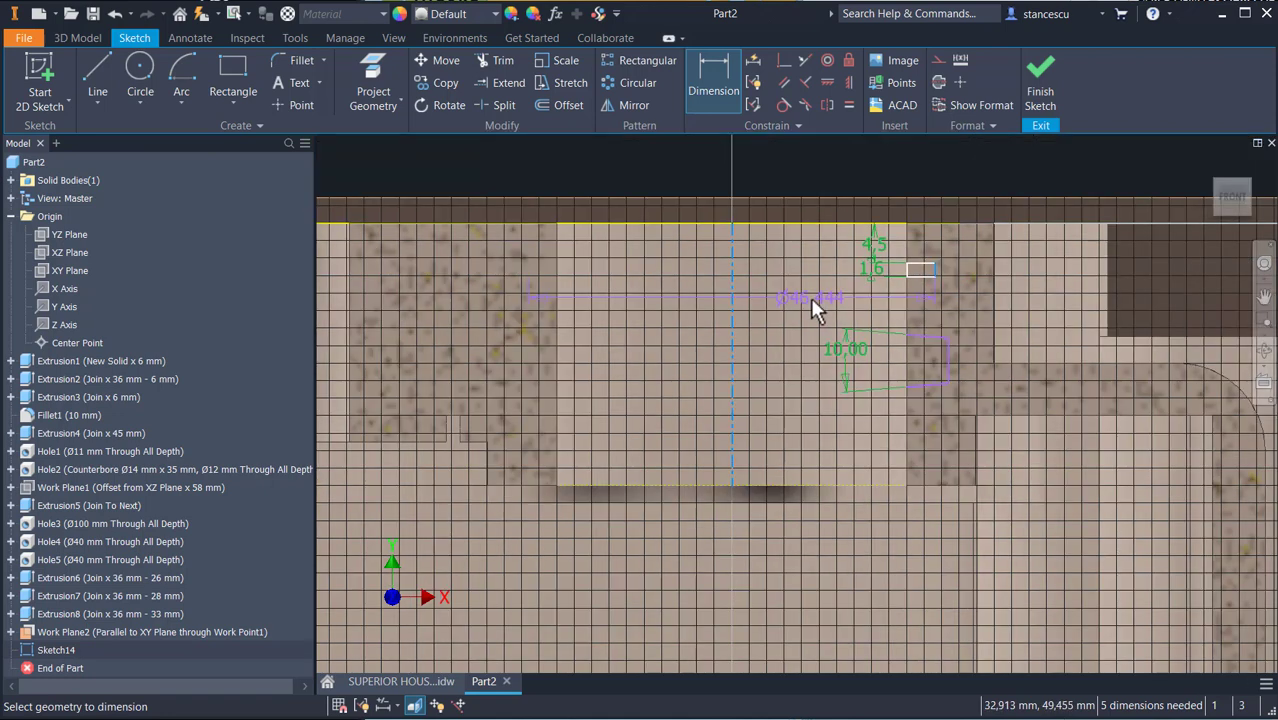
left_click(807, 167)
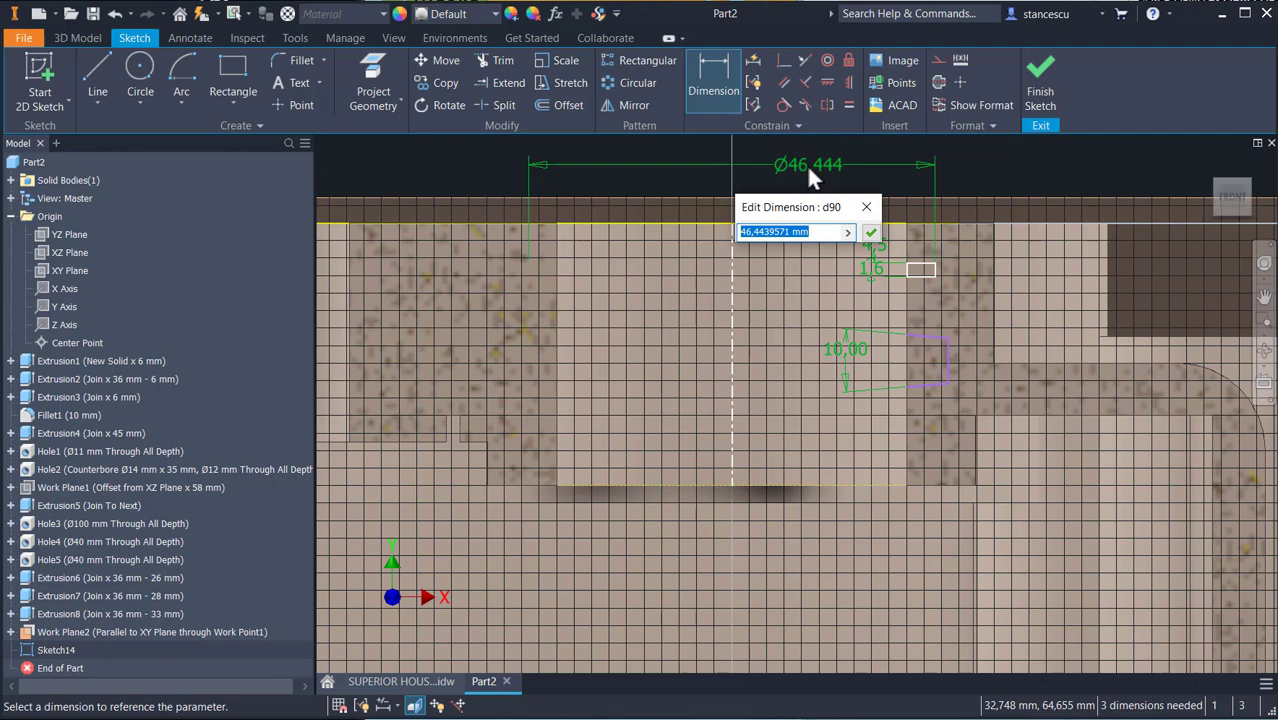
type("42.5")
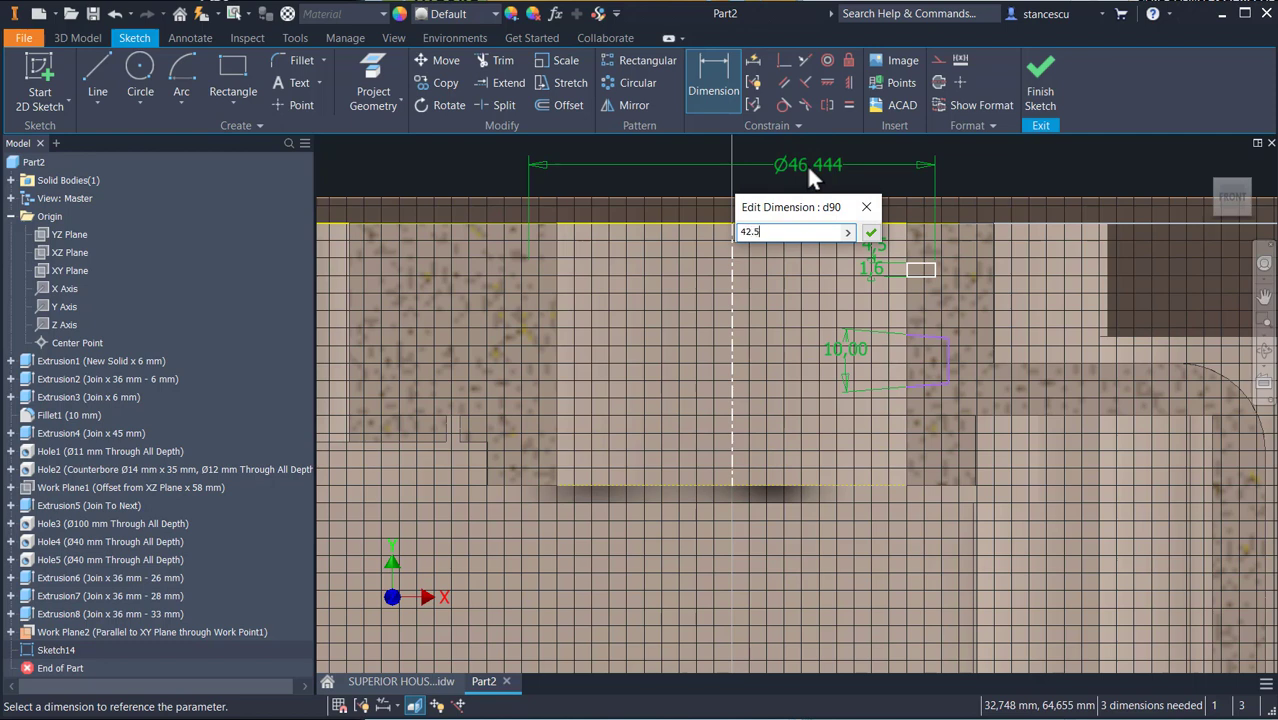
key("Return")
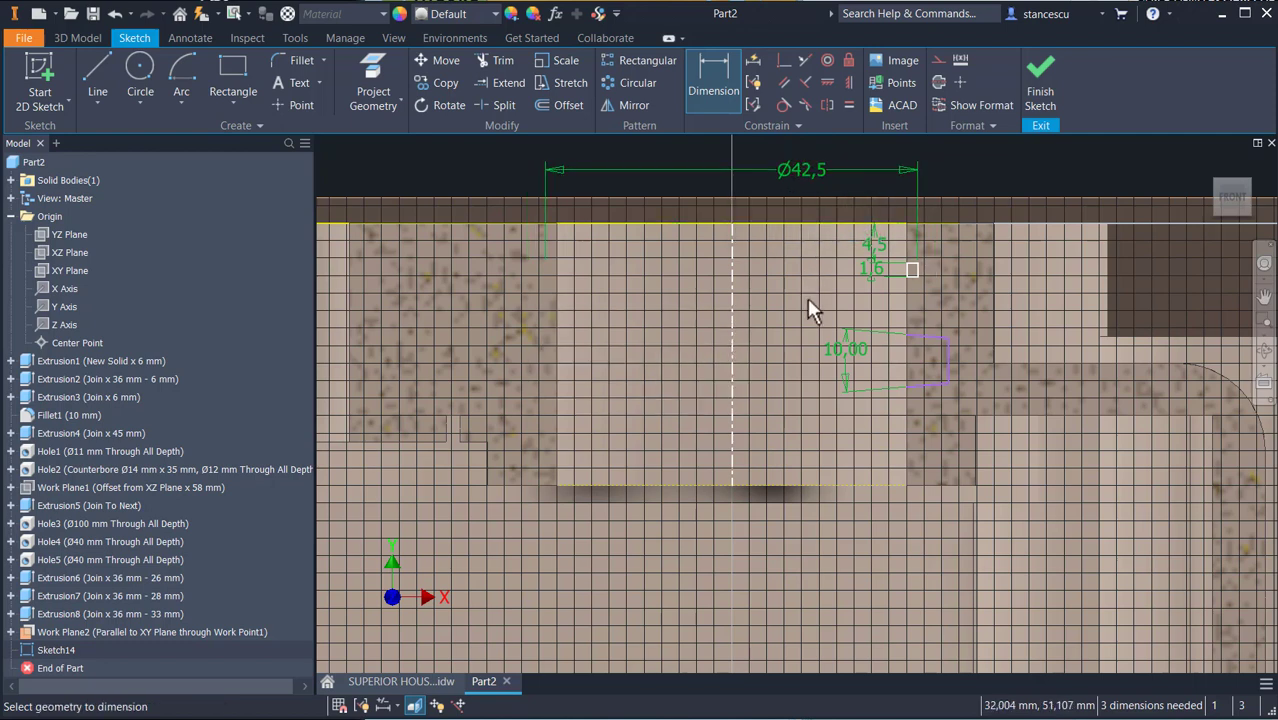
Dimension the lower groove's outer line about the bore's centerline with a 45.6 mm diameter.
left_click(941, 354)
middle_click_drag(910, 253, 917, 337)
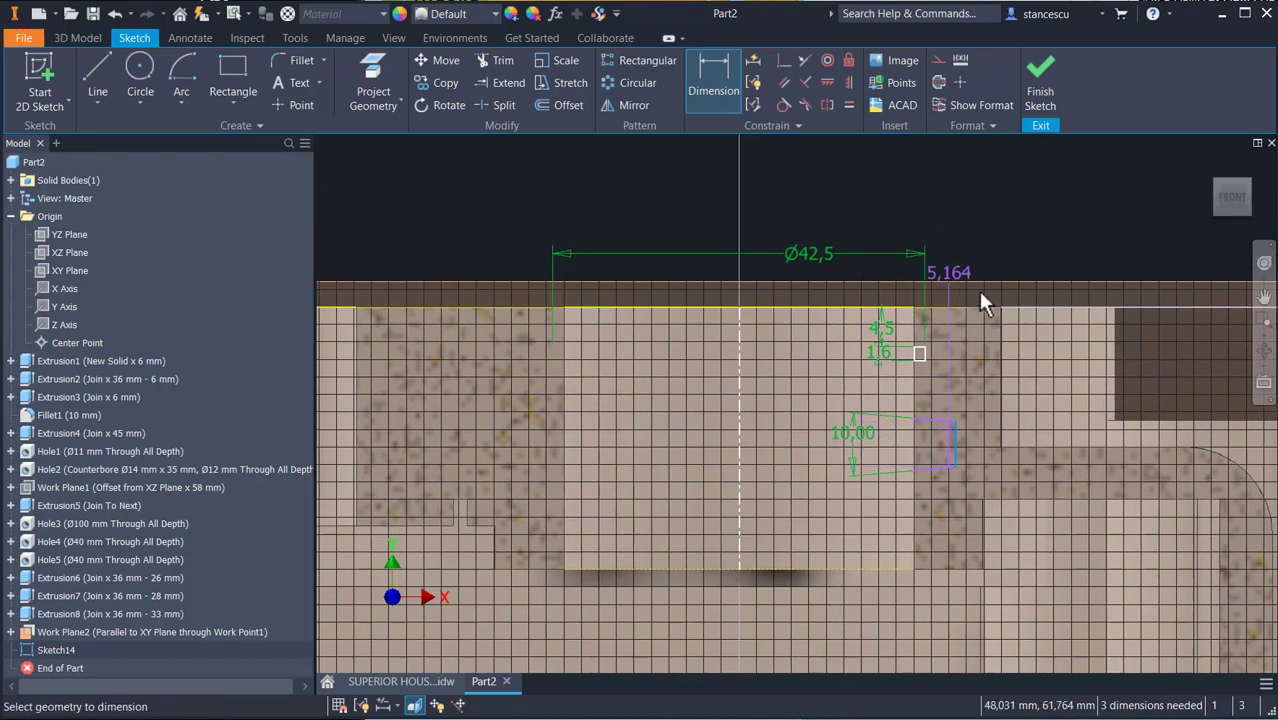
left_click(737, 348)
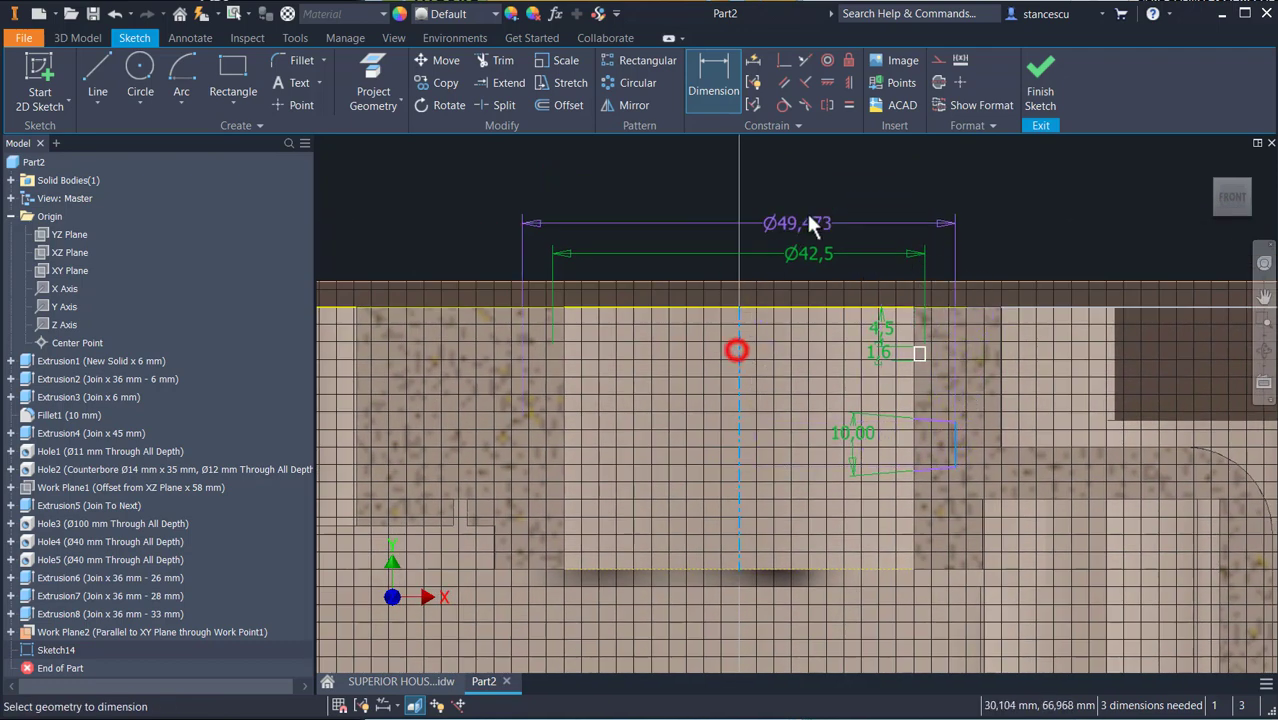
left_click(815, 194)
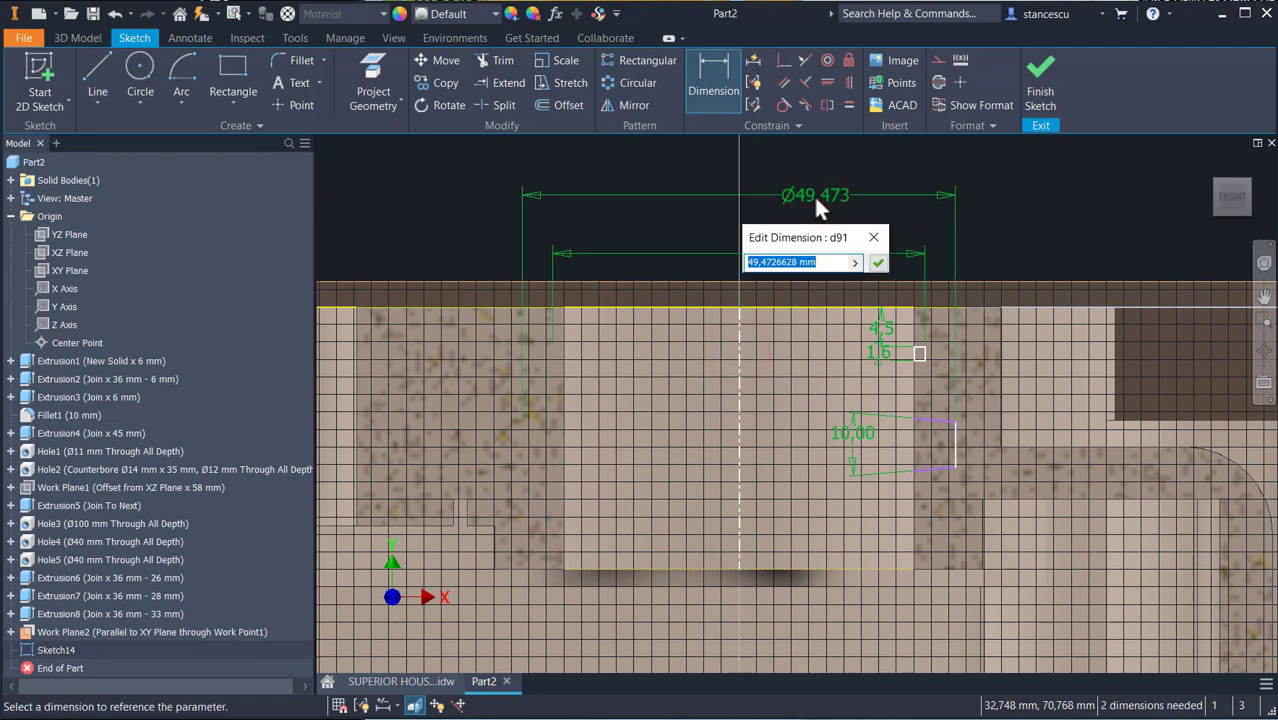
type("45.6")
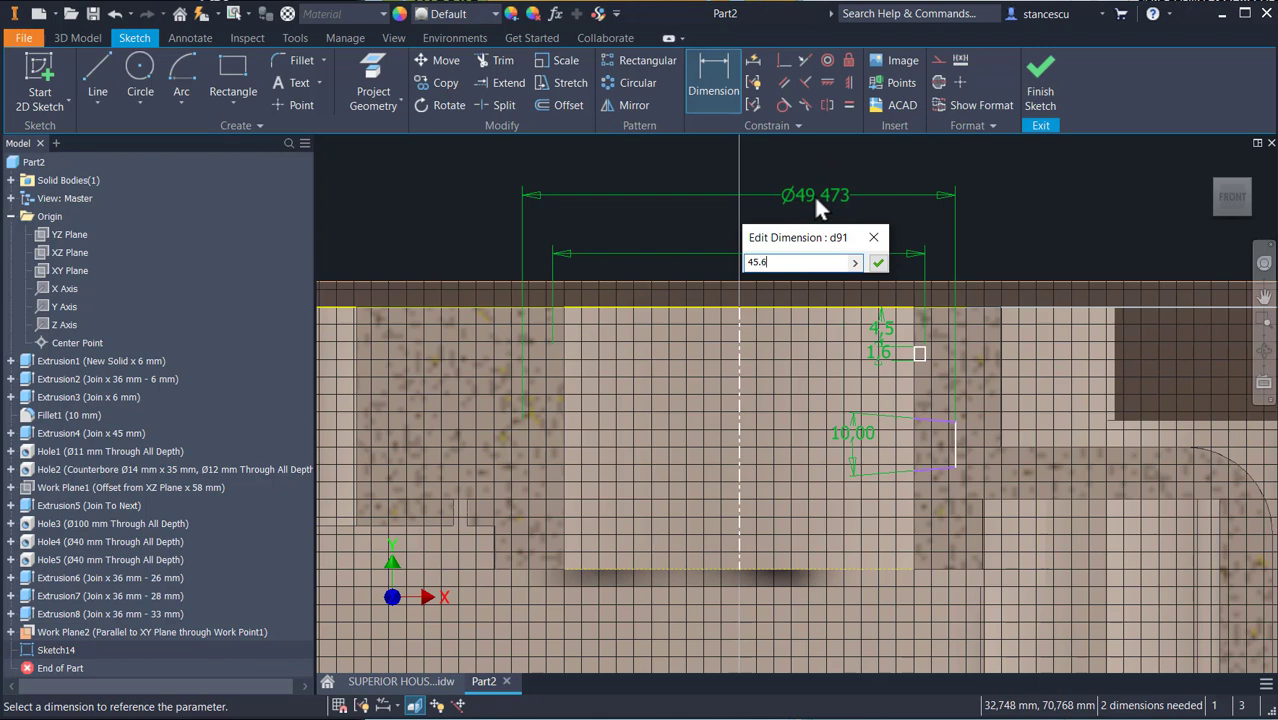
key("Return")
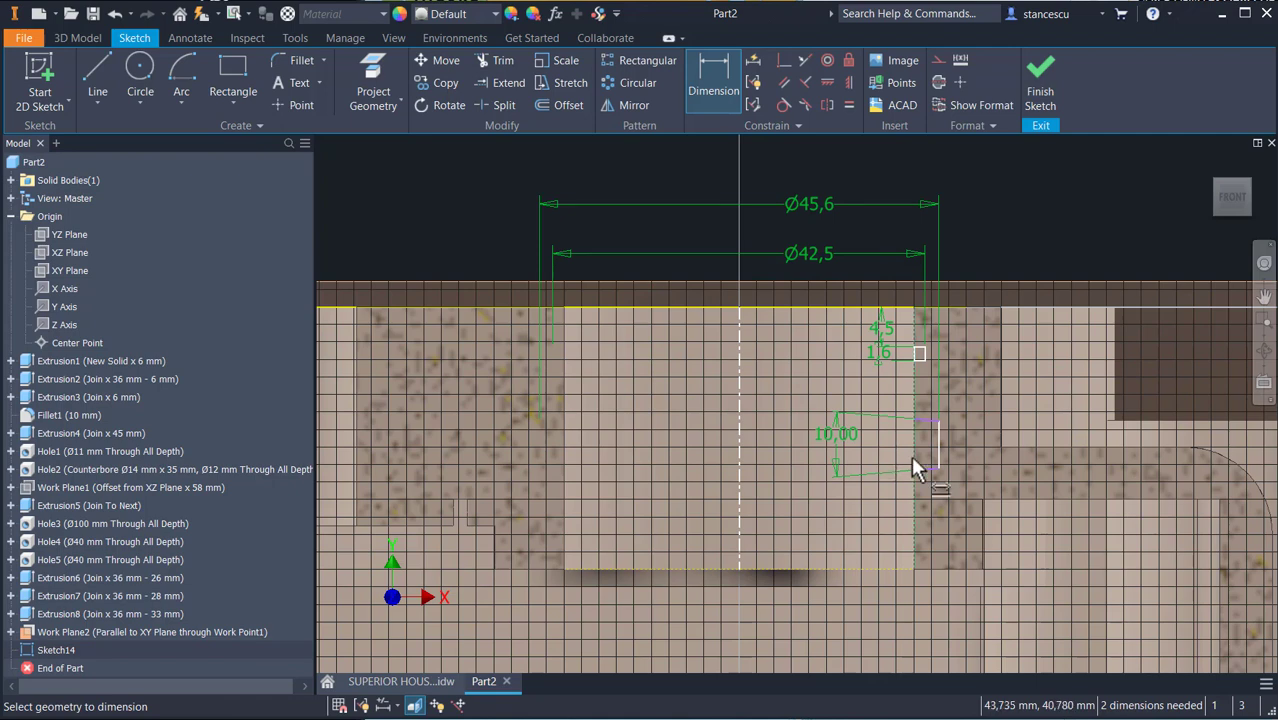
Dimension the lower groove's upper outer corner at 9.5 mm below the bore's top edge.
scroll(940, 435, "down", 3)
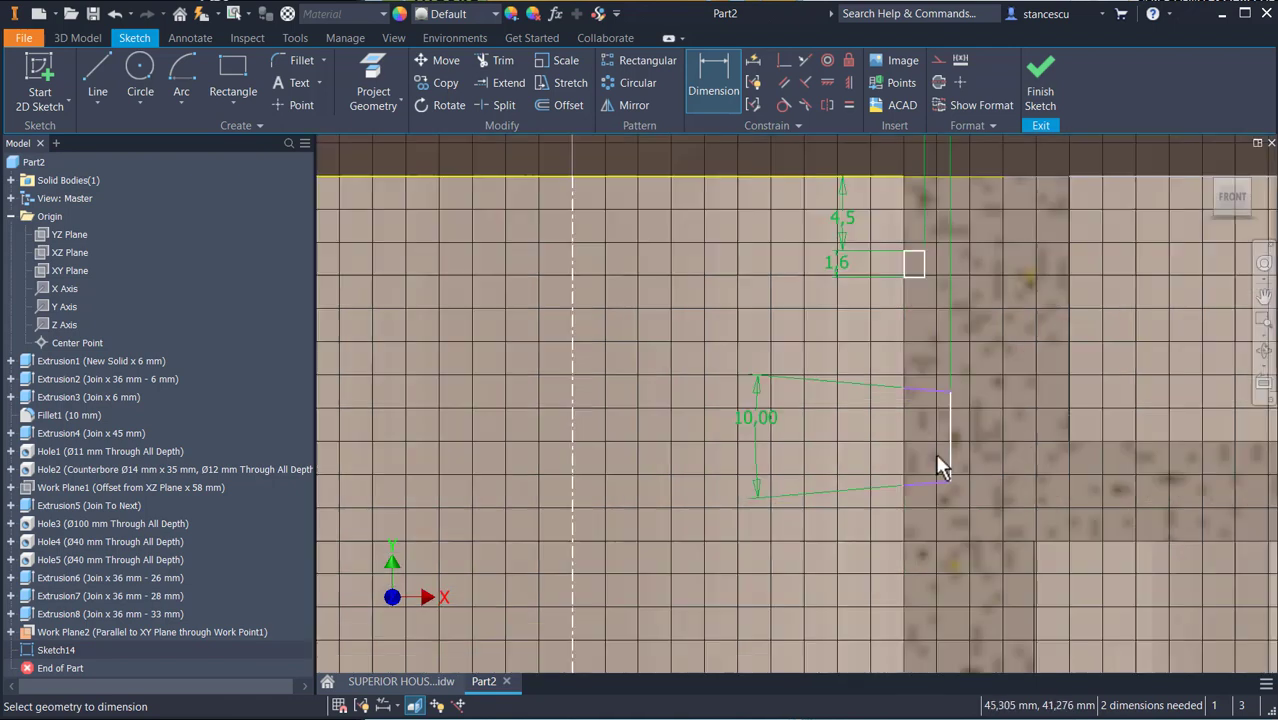
left_click(947, 389)
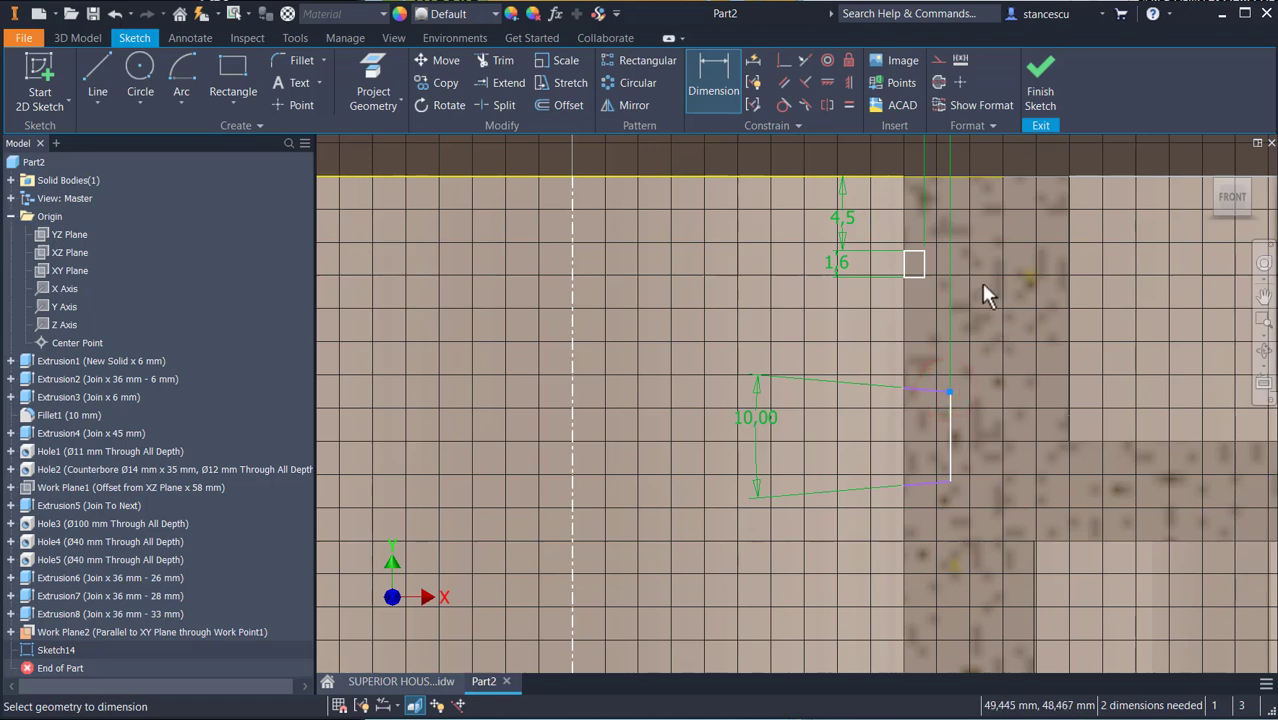
left_click(760, 176)
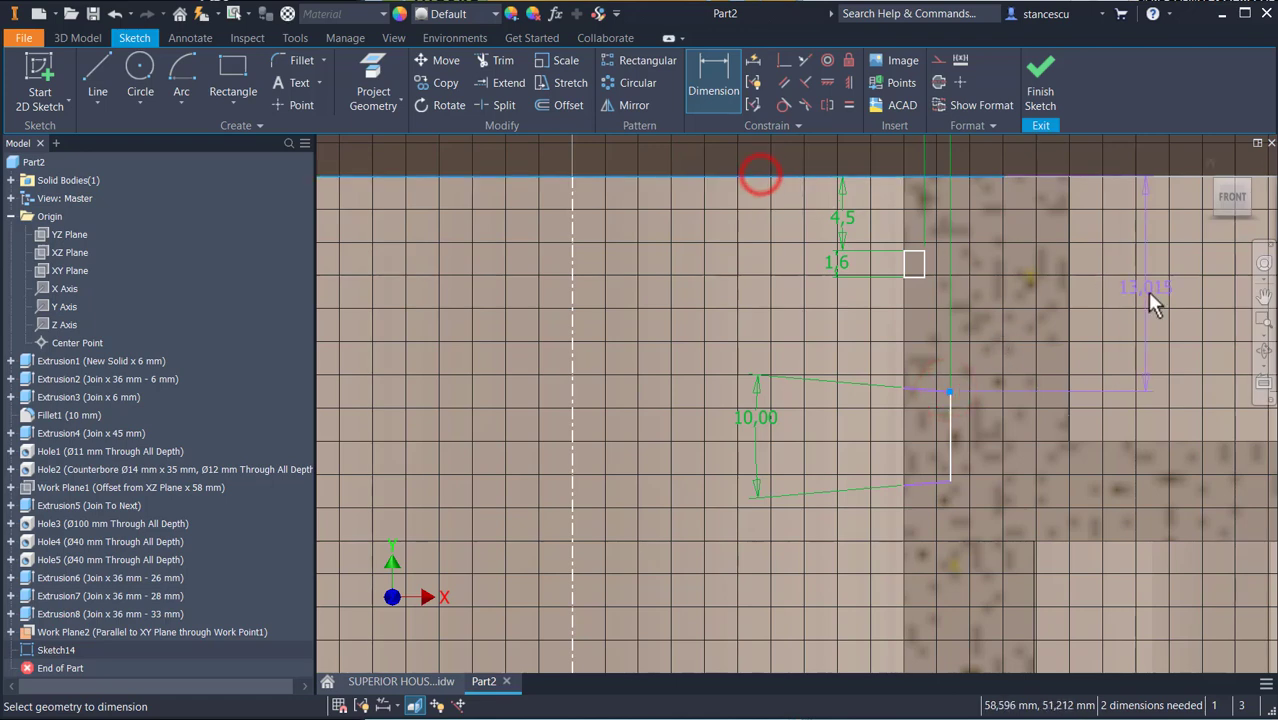
left_click(1143, 304)
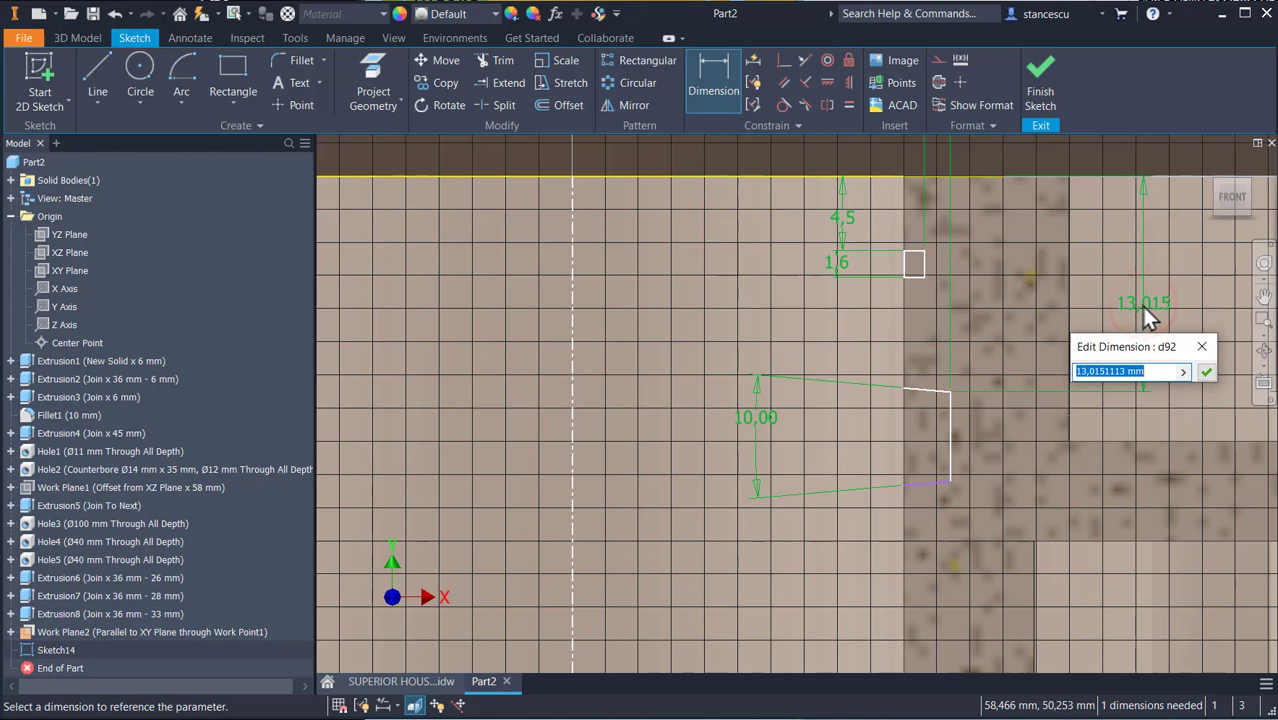
type("9.5")
key("Return")
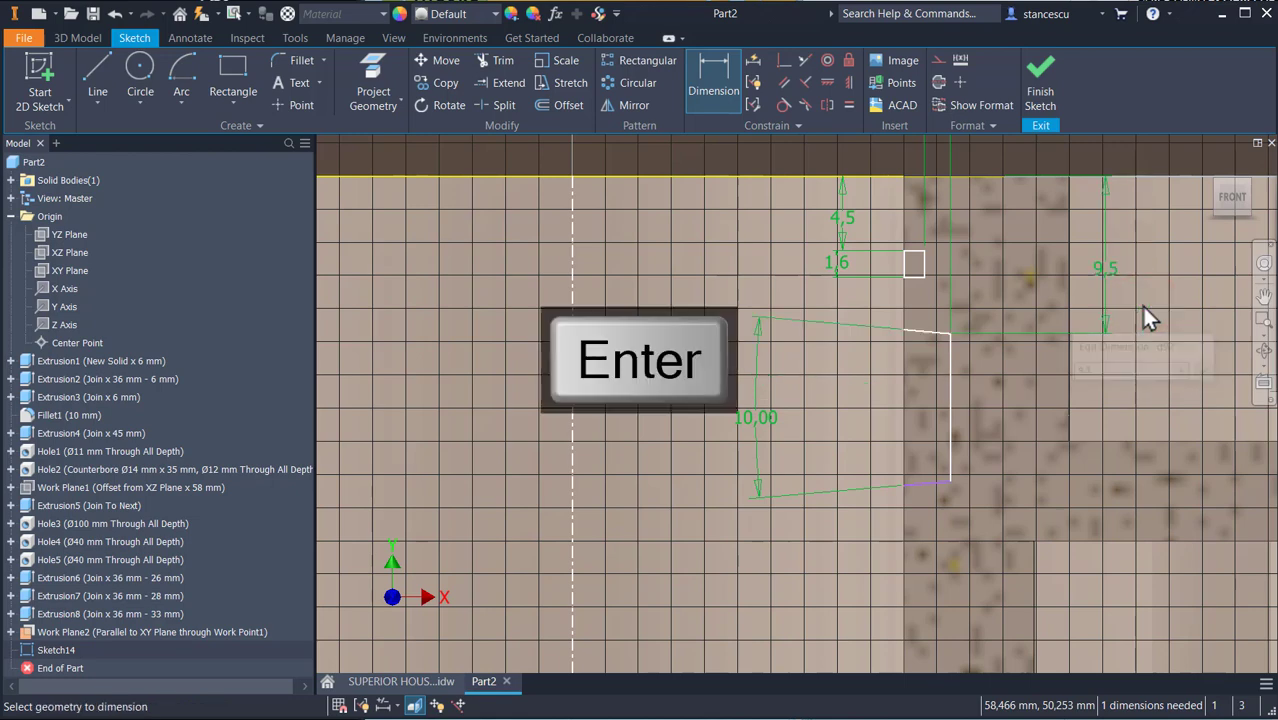
Dimension the length of the lower groove's vertical outer line as 5 mm.
left_click(950, 387)
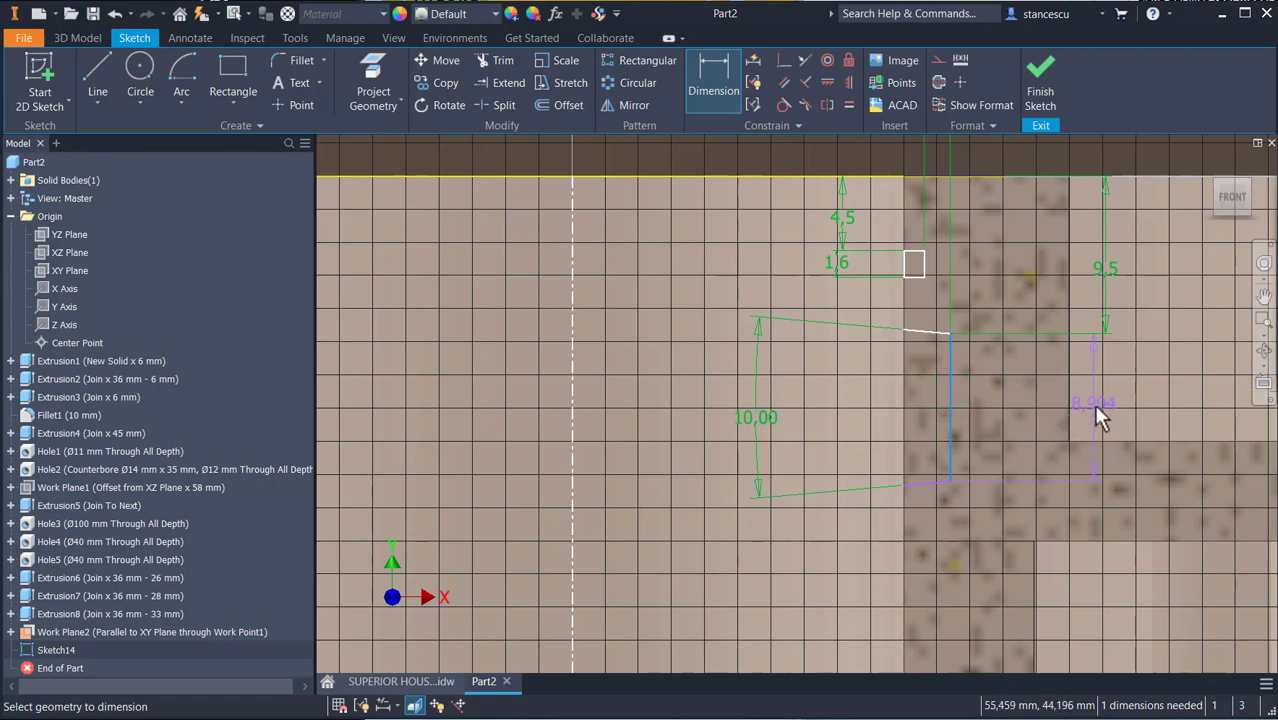
left_click(1093, 403)
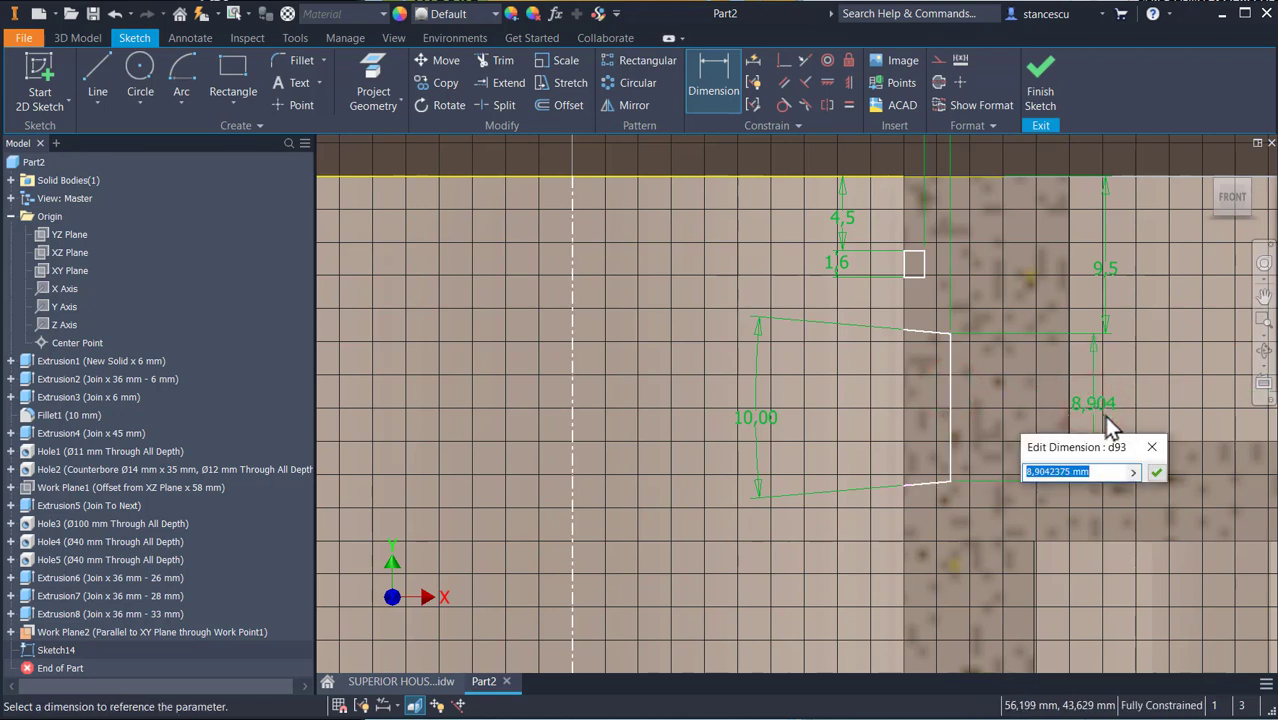
type("5")
key("Return")
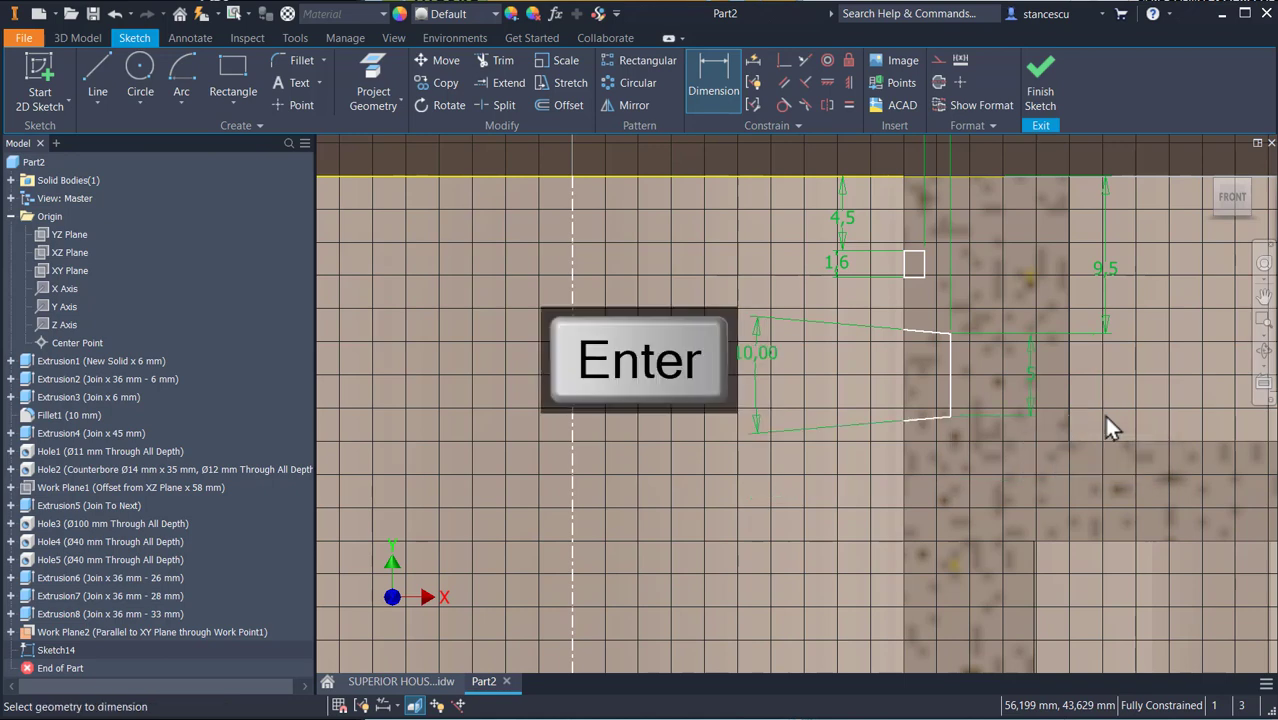
Close the lower groove profile with a line along the bore's side wall and finish the sketch.
left_click(85, 67)
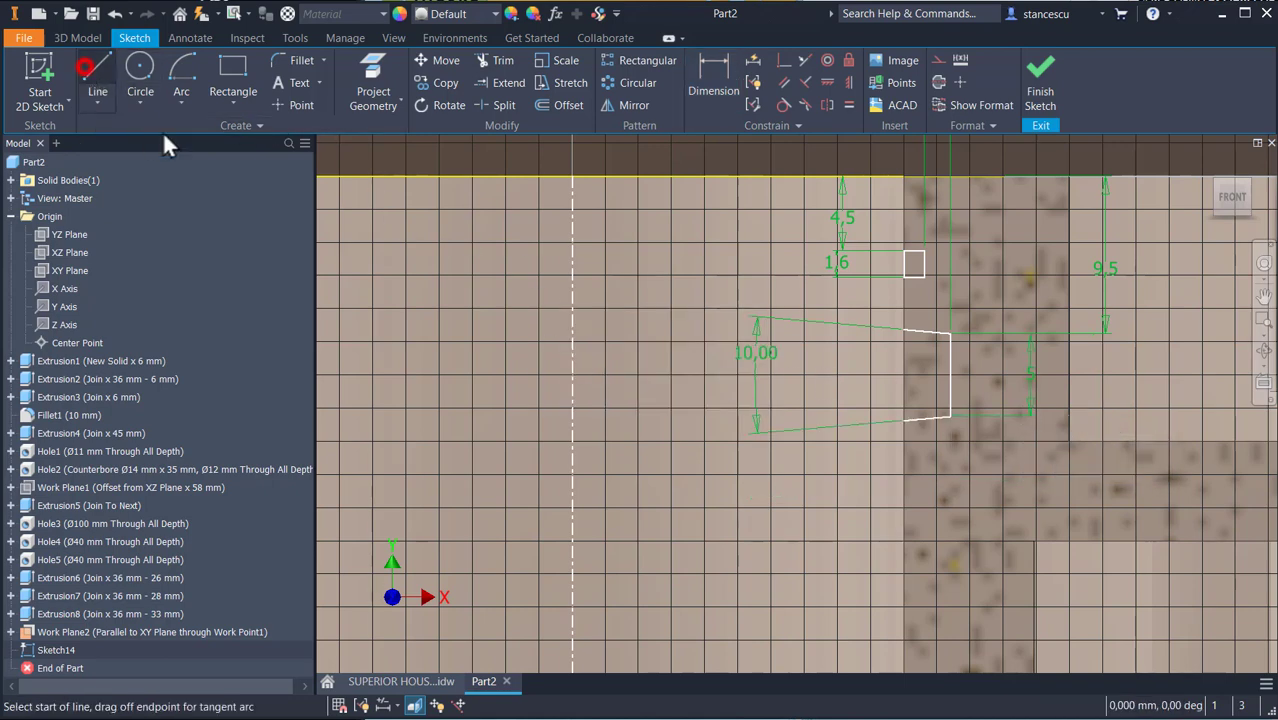
left_click(906, 330)
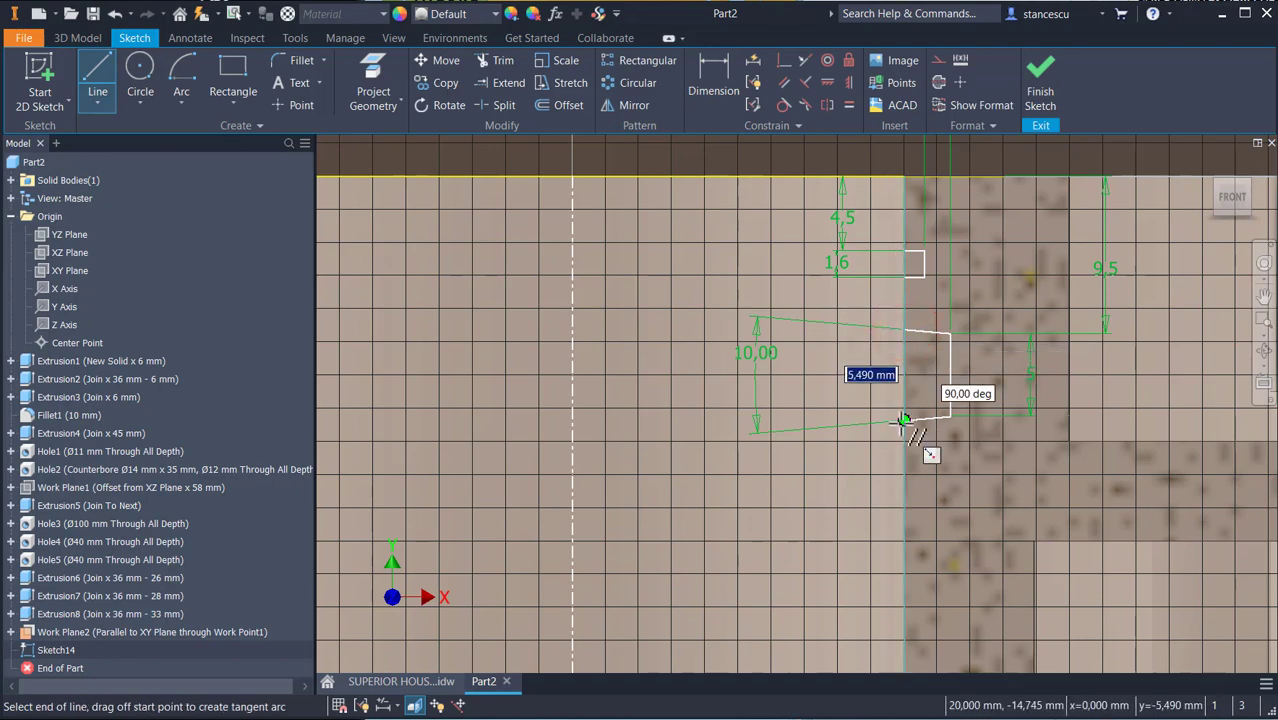
double_click(904, 421)
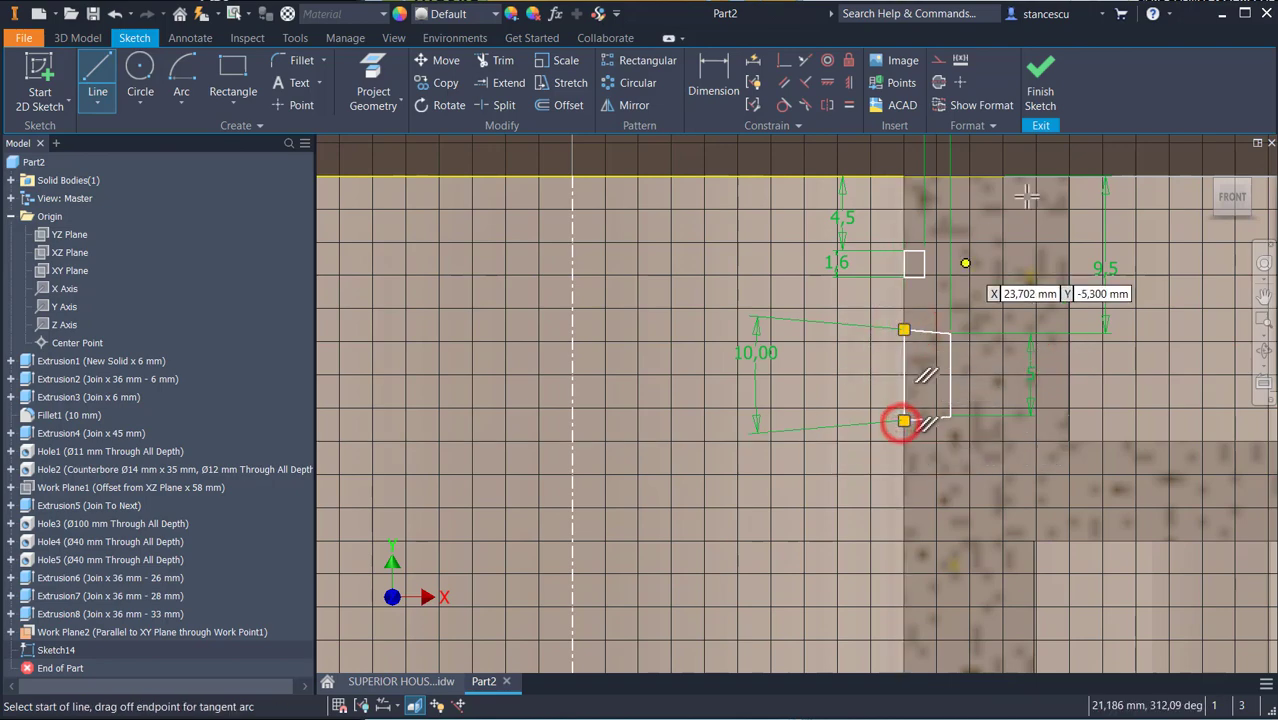
left_click(1024, 98)
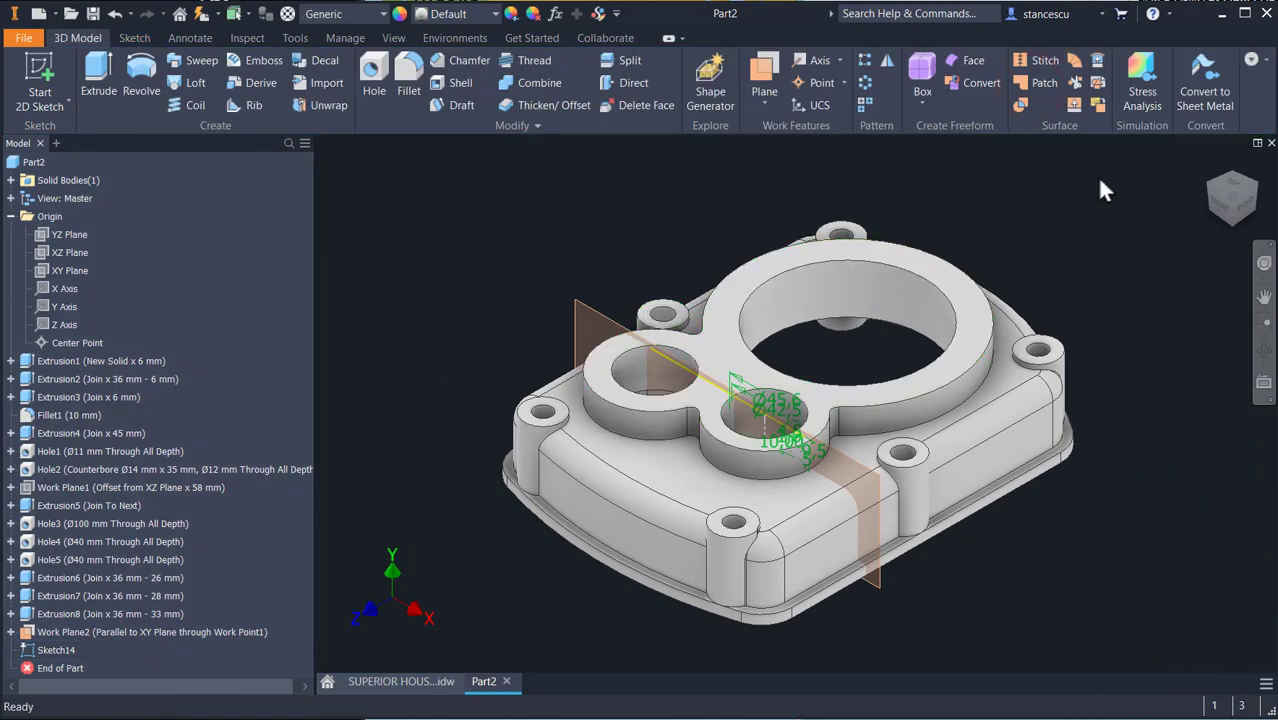
Reopen the groove sketch for editing and slice the part's graphics at the sketch plane.
left_click(1210, 180)
scroll(918, 420, "down", 4)
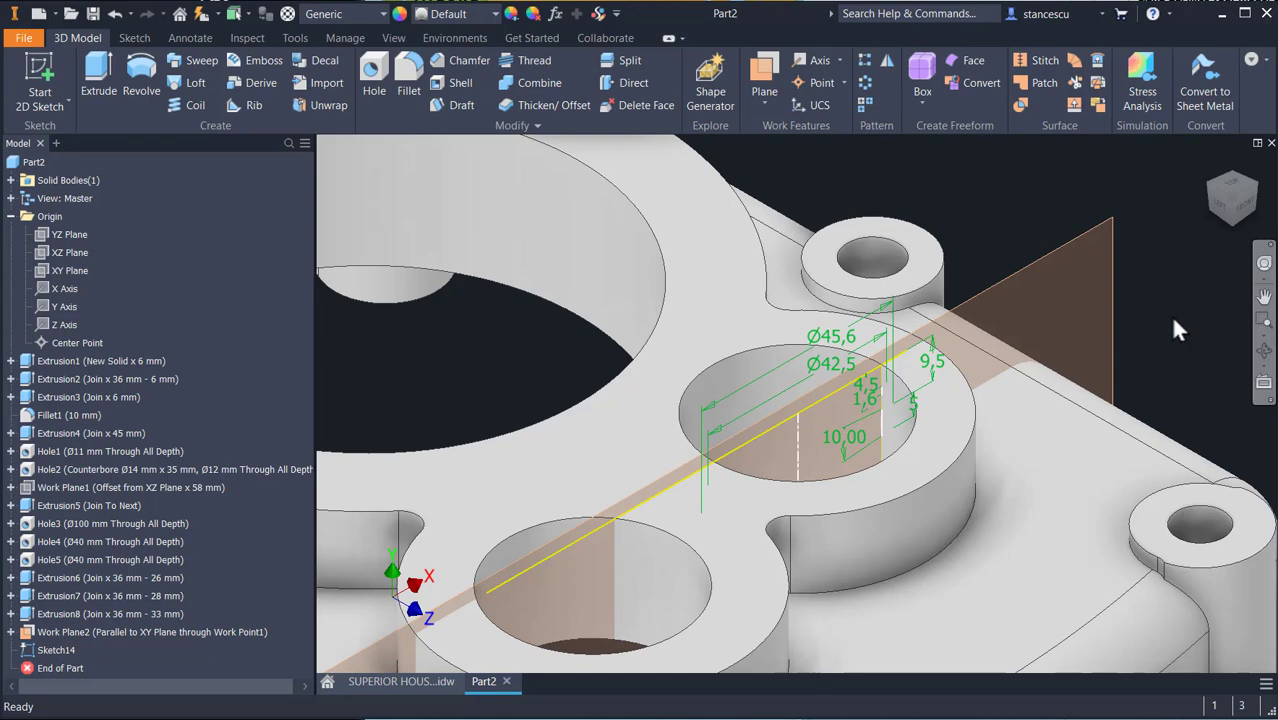
double_click(31, 650)
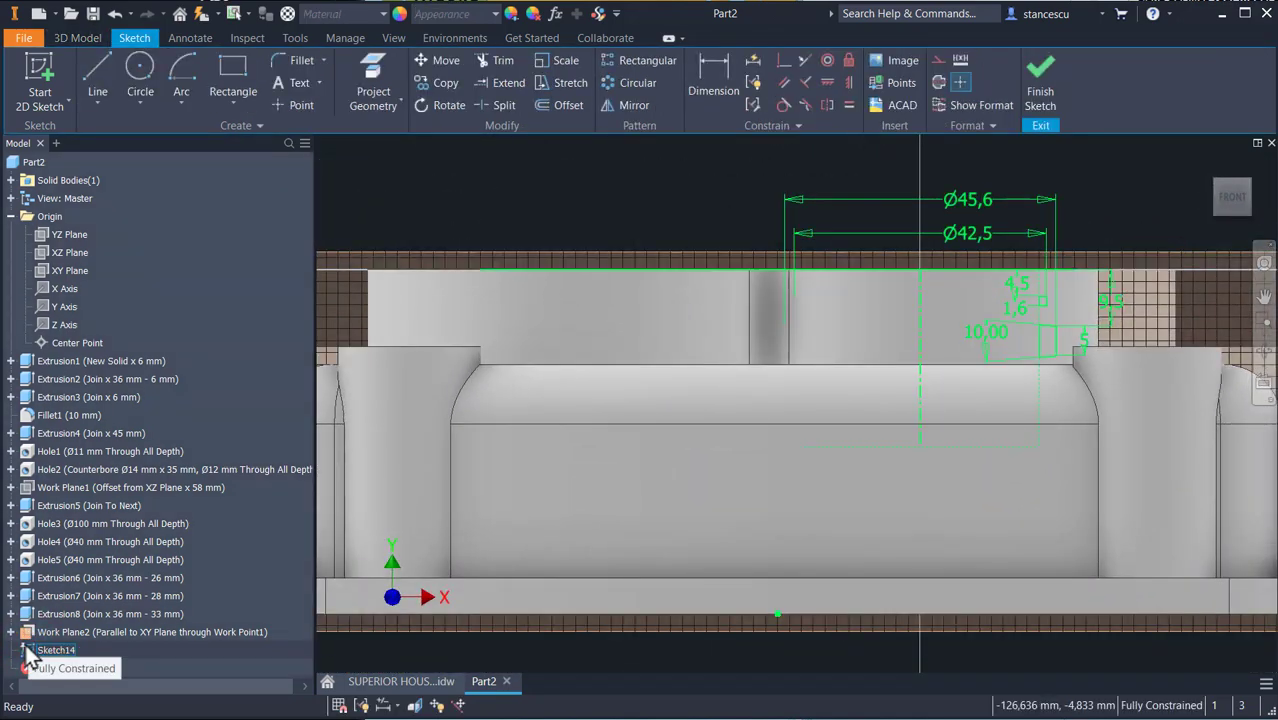
key("F7")
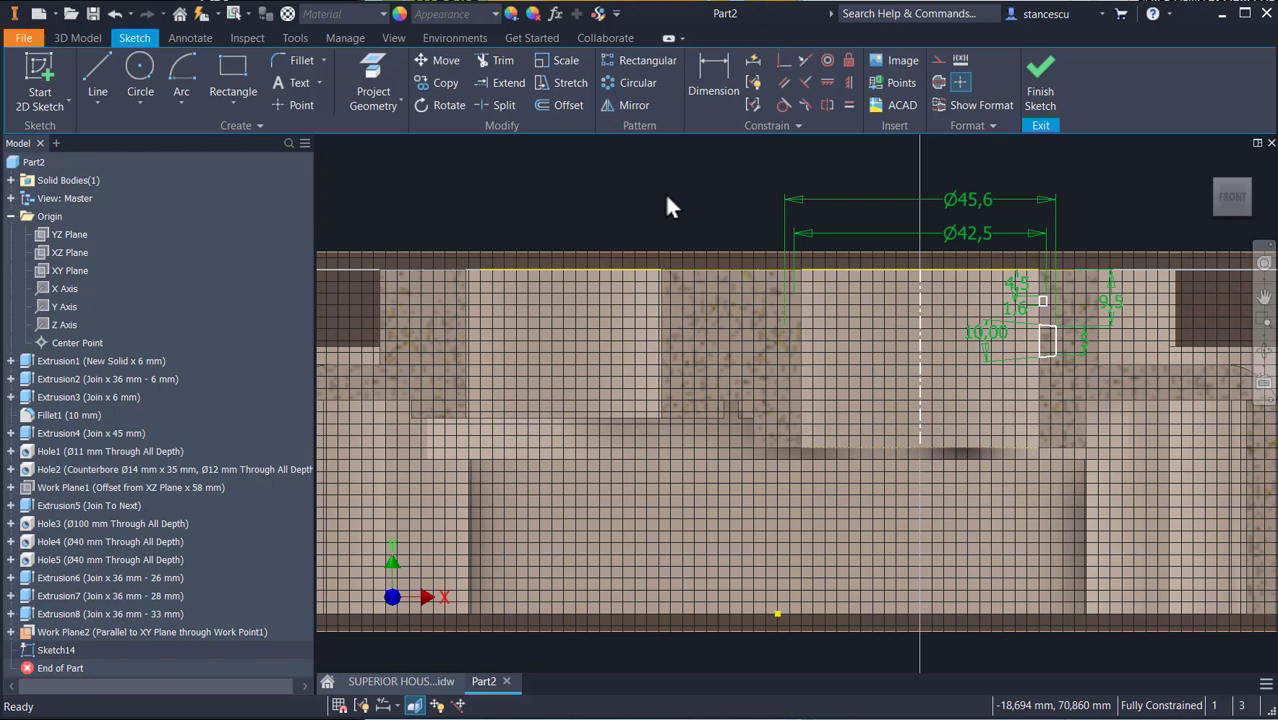
Revolve both groove profiles a full 360° about the small bore's axis as a cut.
key("r")
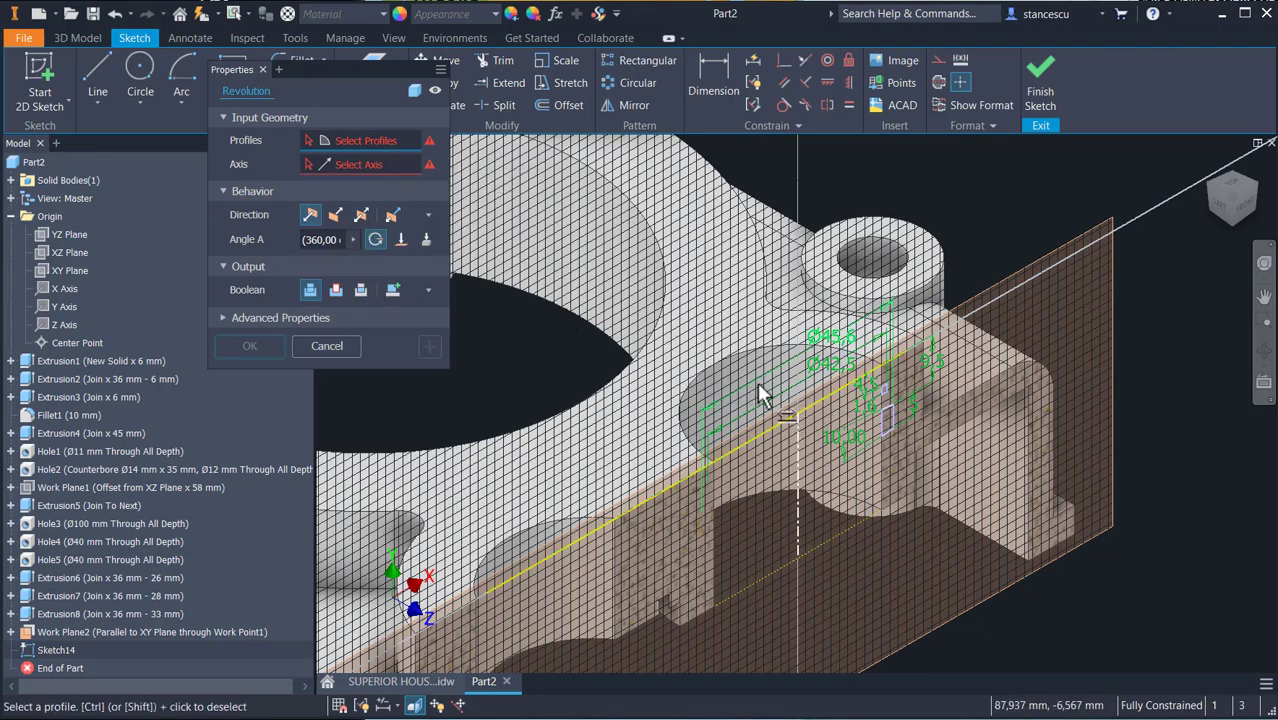
scroll(881, 386, "up", 2)
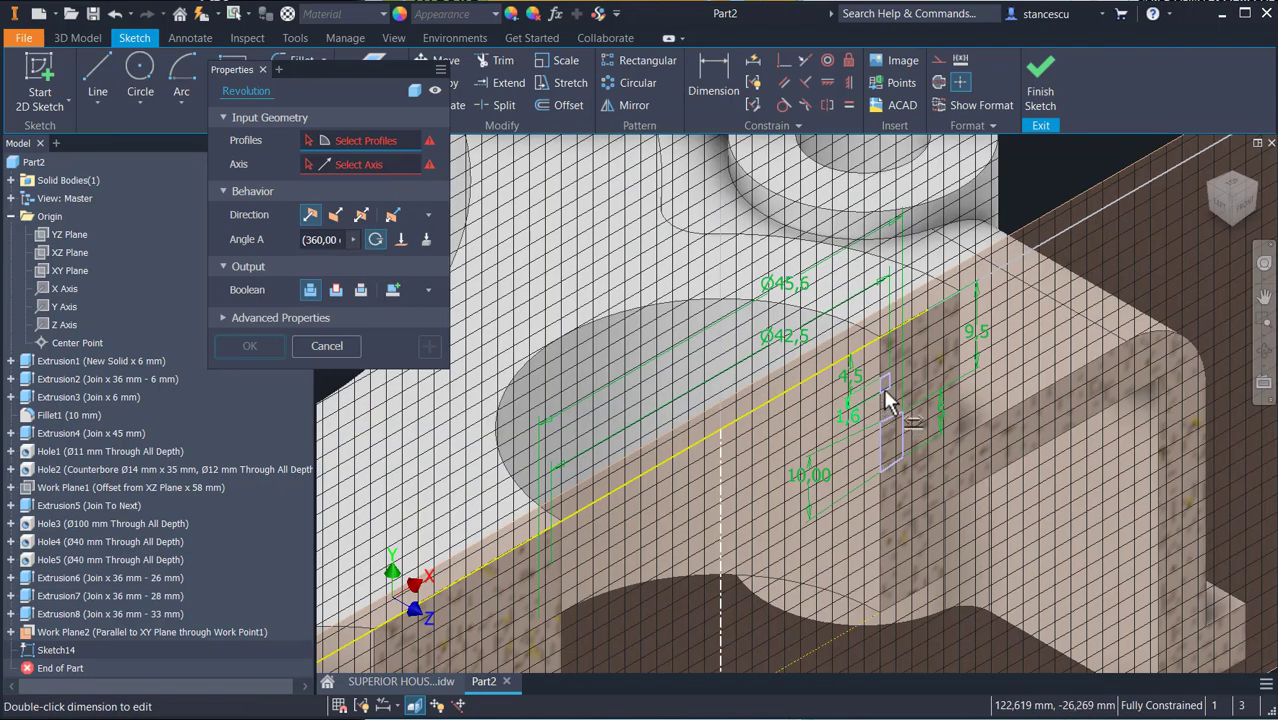
left_click(881, 389)
left_click(887, 430)
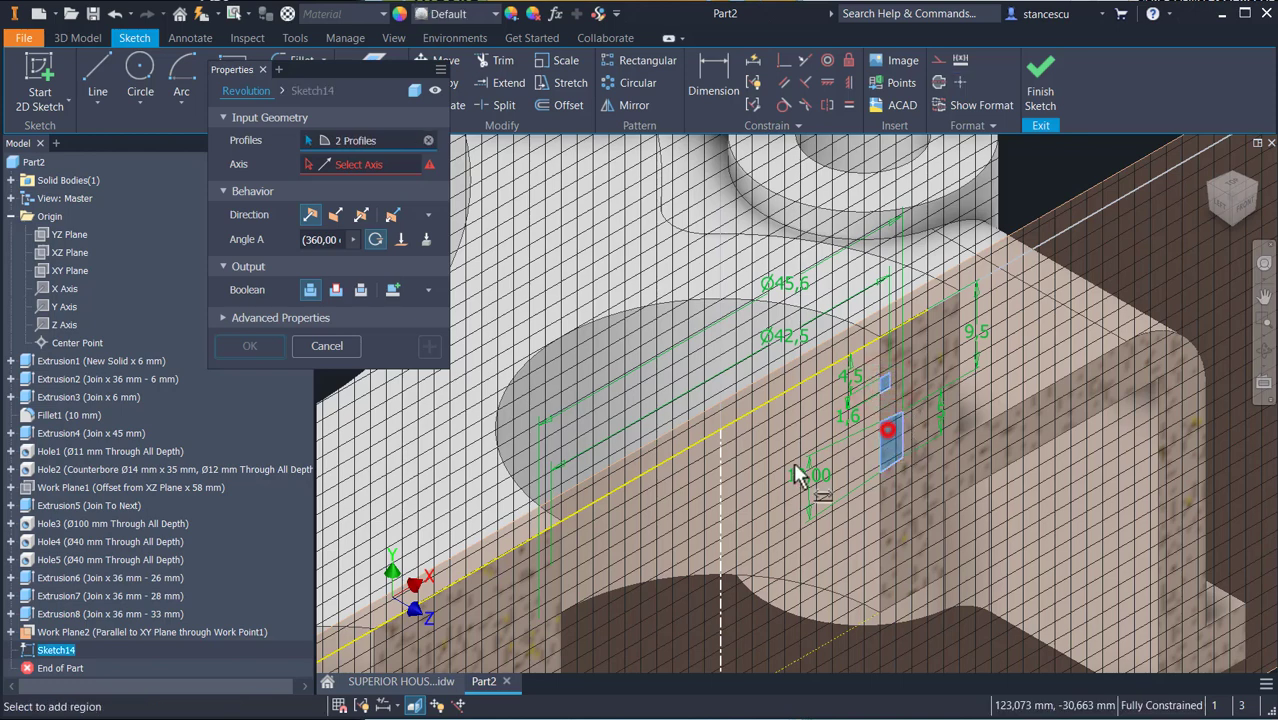
left_click(383, 166)
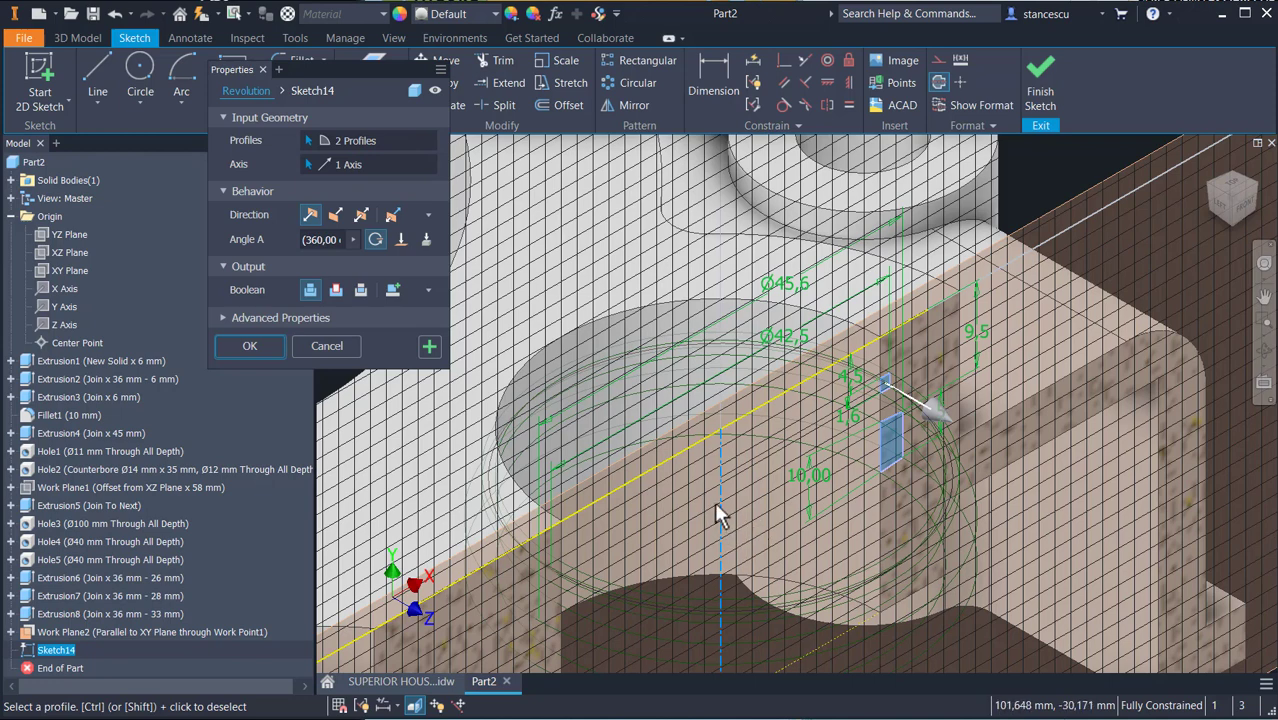
left_click(335, 291)
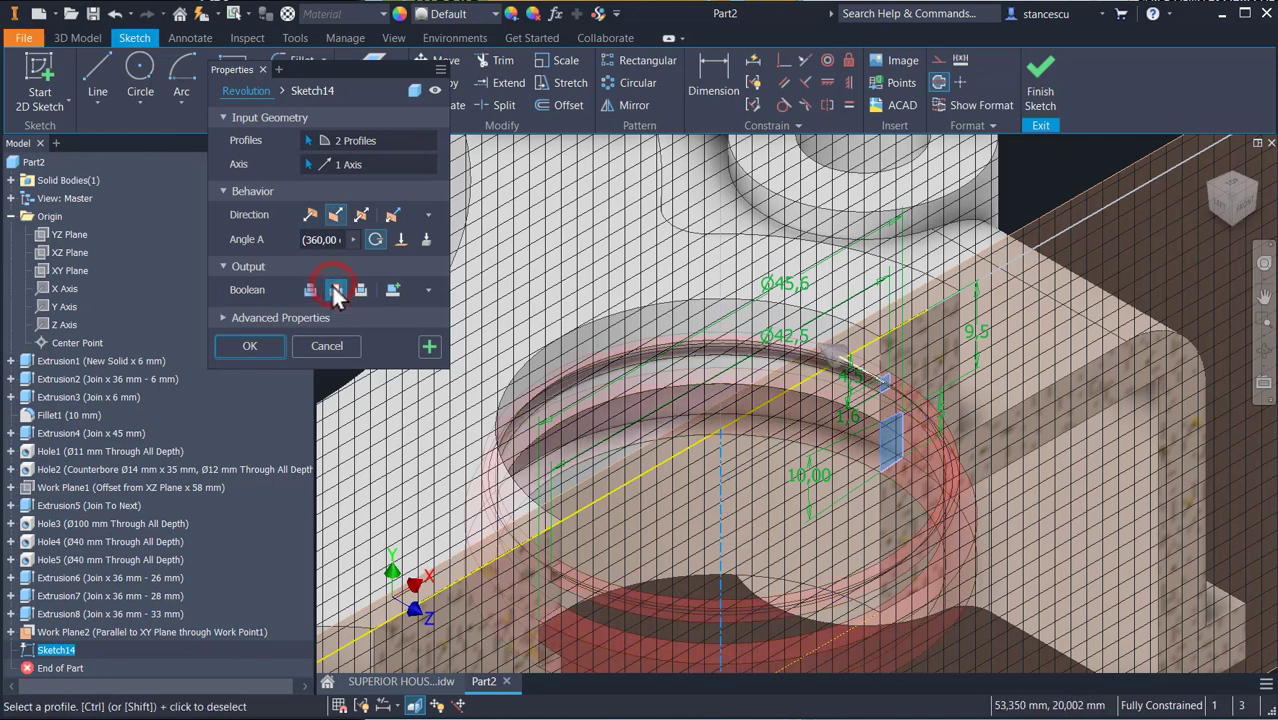
left_click(250, 345)
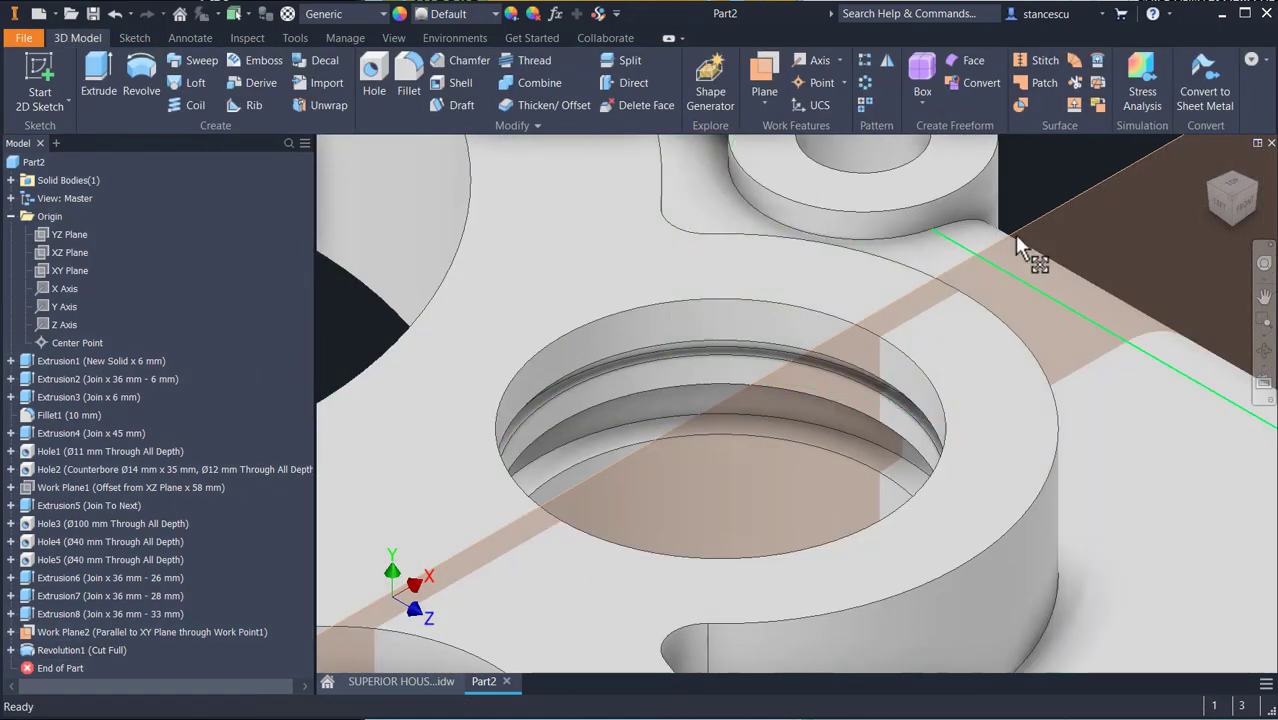
Hide the work plane through the small bore.
right_click_drag(1053, 204, 1094, 232)
scroll(905, 440, "down", 3)
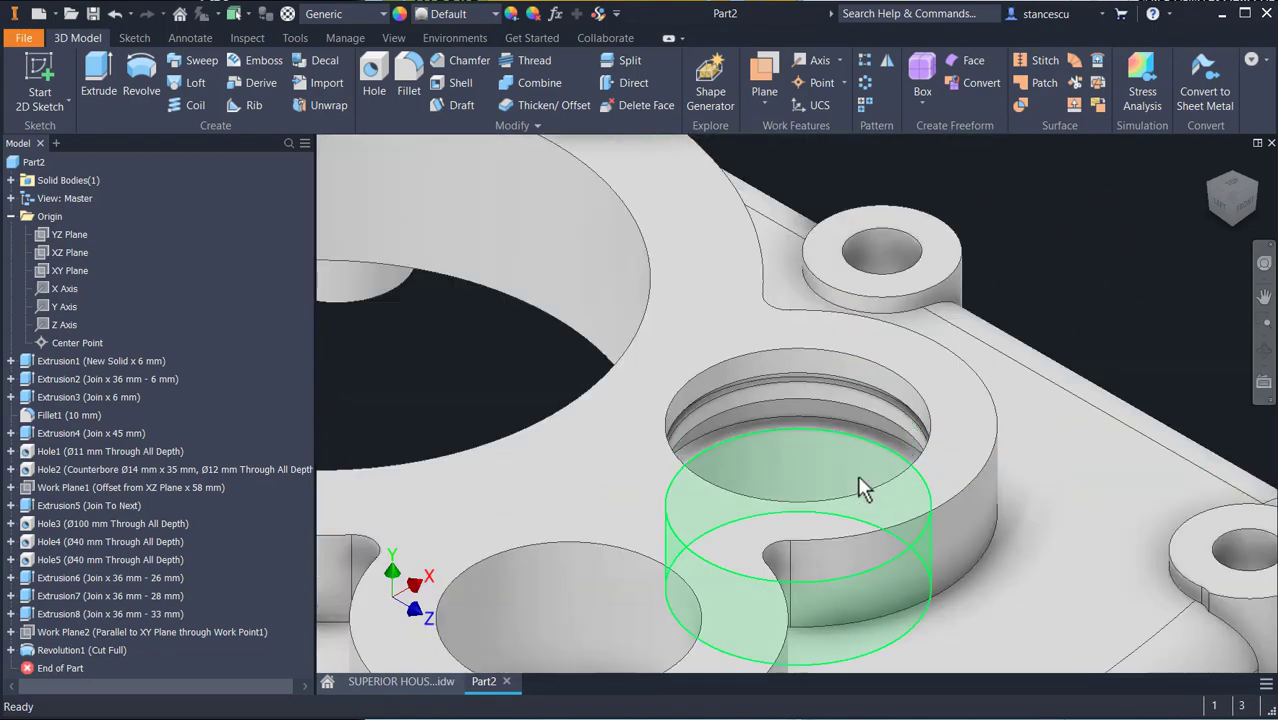
key("F6")
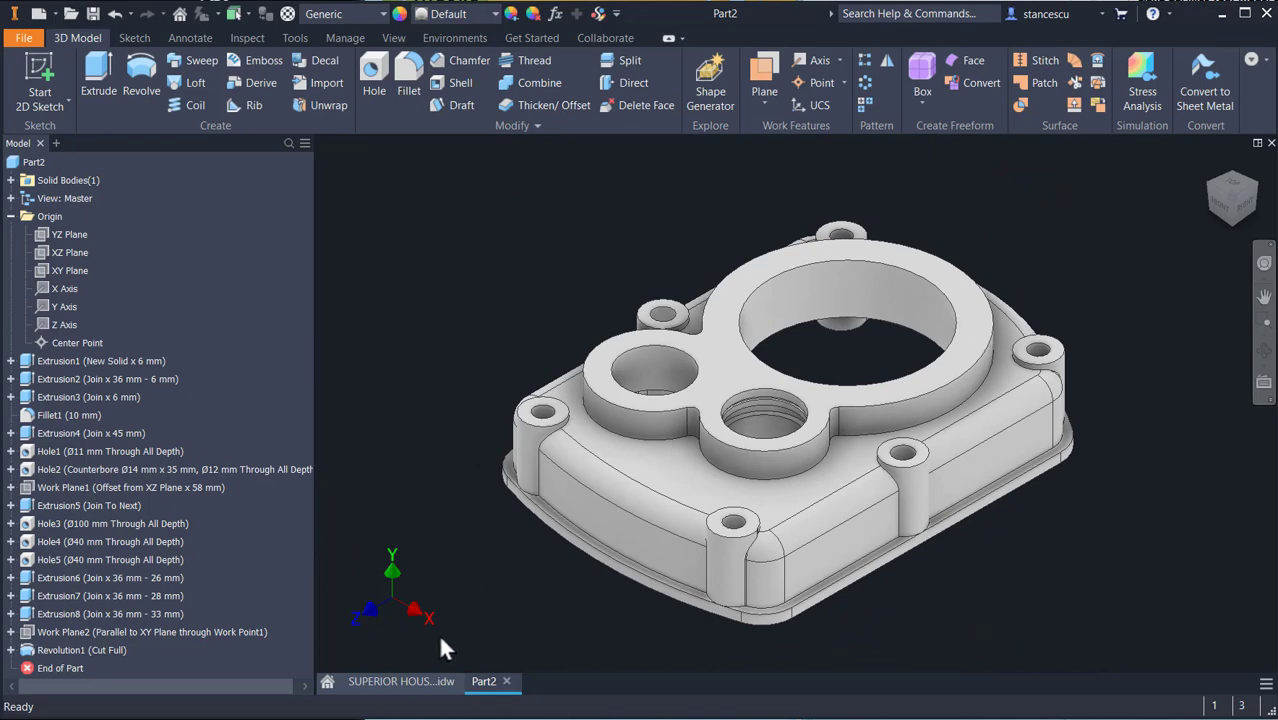
Examine the positions, pitch circles and depths of the M8 hole patterns in the SUPERIOR HOUSING drawing.
left_click(420, 681)
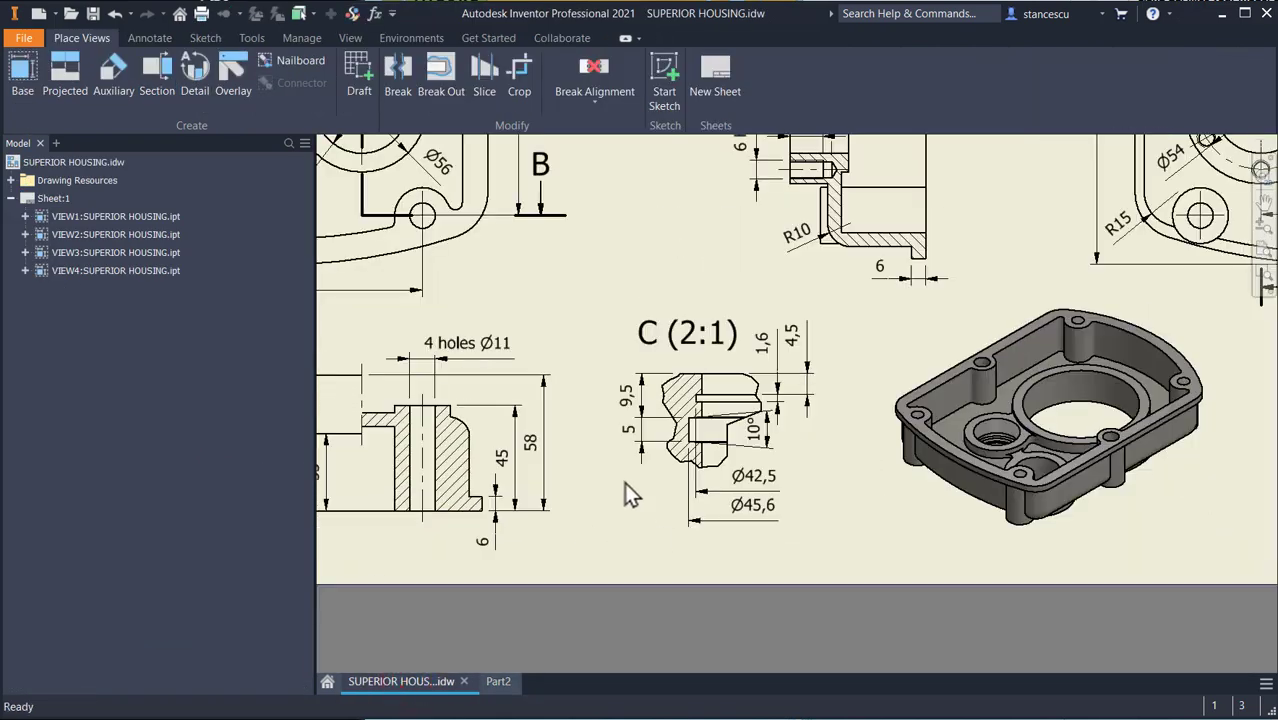
scroll(686, 472, "down", 3)
mouse_move(770, 389)
middle_mouse_down()
mouse_move(762, 465)
mouse_move(712, 520)
middle_mouse_up()
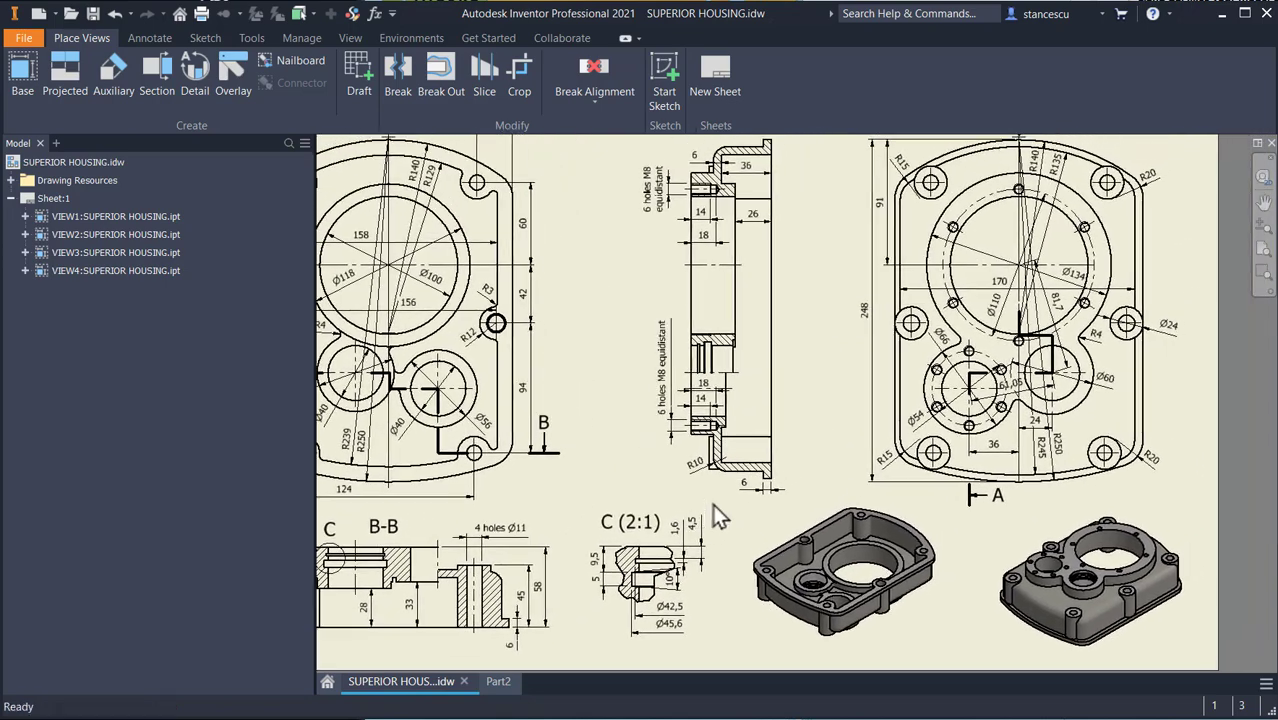
middle_click_drag(827, 371, 805, 450)
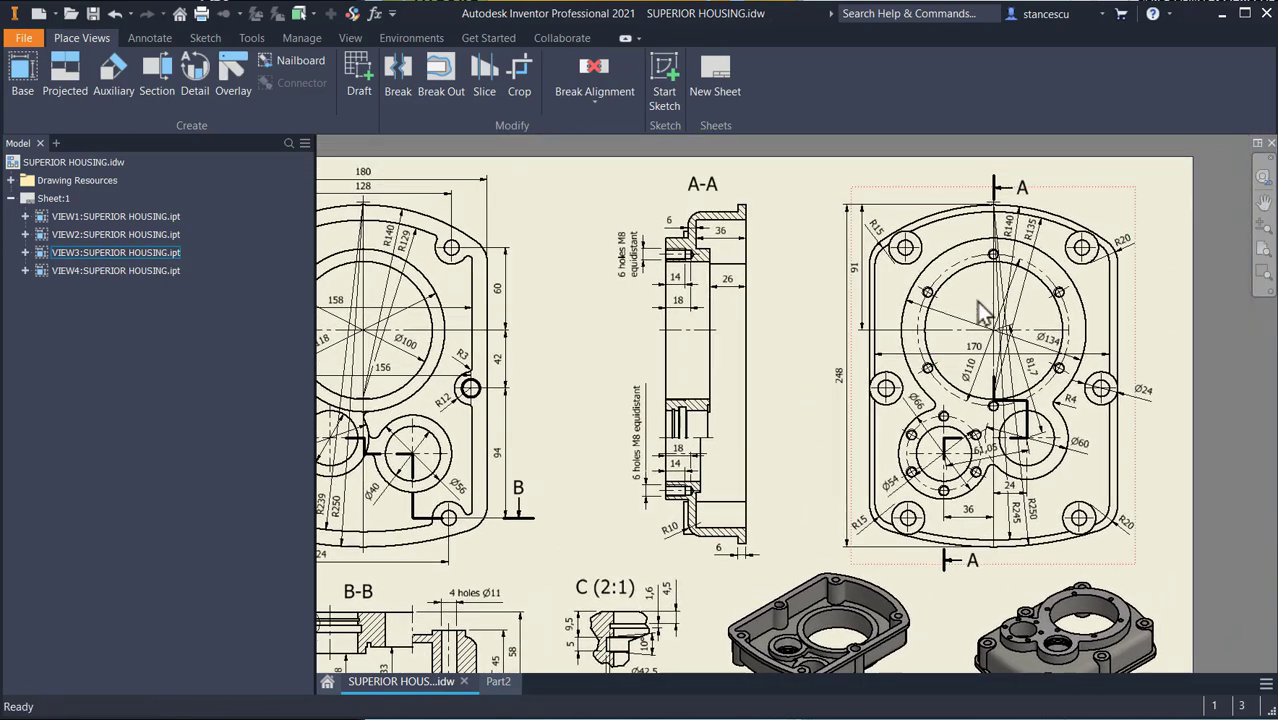
scroll(974, 304, "up", 3)
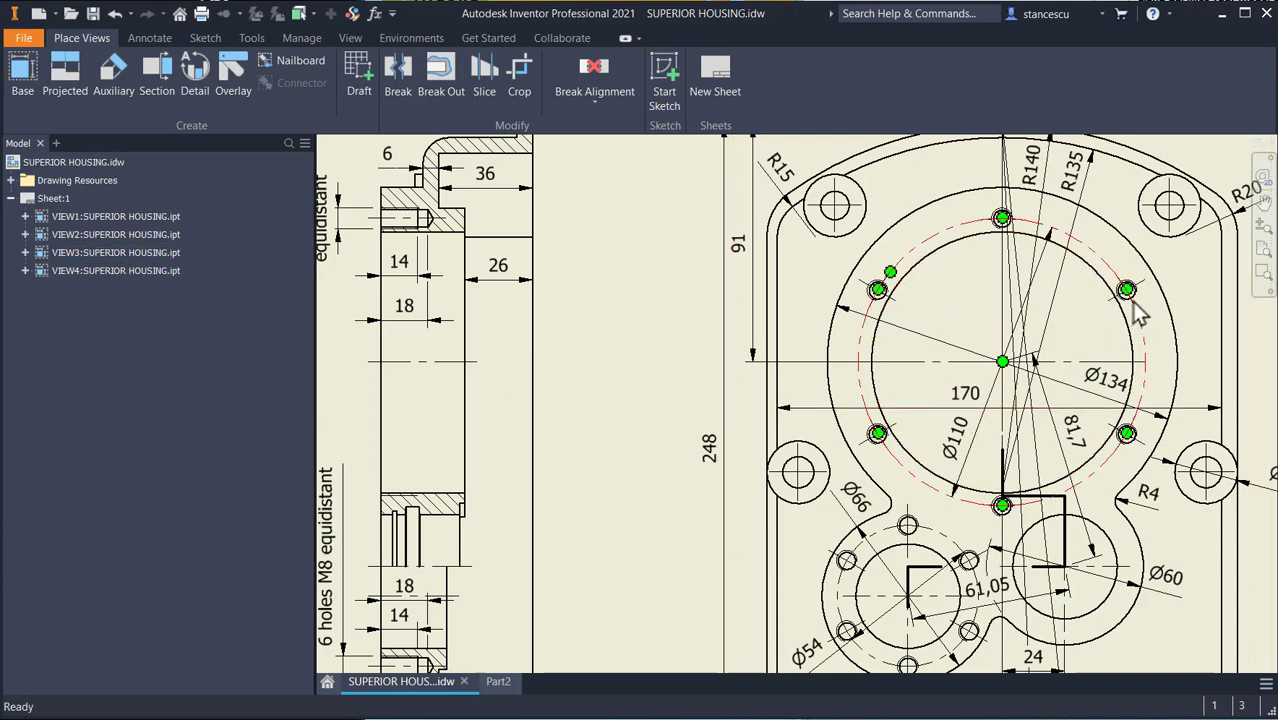
scroll(715, 336, "down", 3)
middle_click_drag(655, 368, 831, 387)
scroll(642, 256, "up", 3)
mouse_move(661, 368)
middle_mouse_down()
mouse_move(678, 258)
mouse_move(670, 290)
middle_mouse_up()
scroll(670, 295, "down", 3)
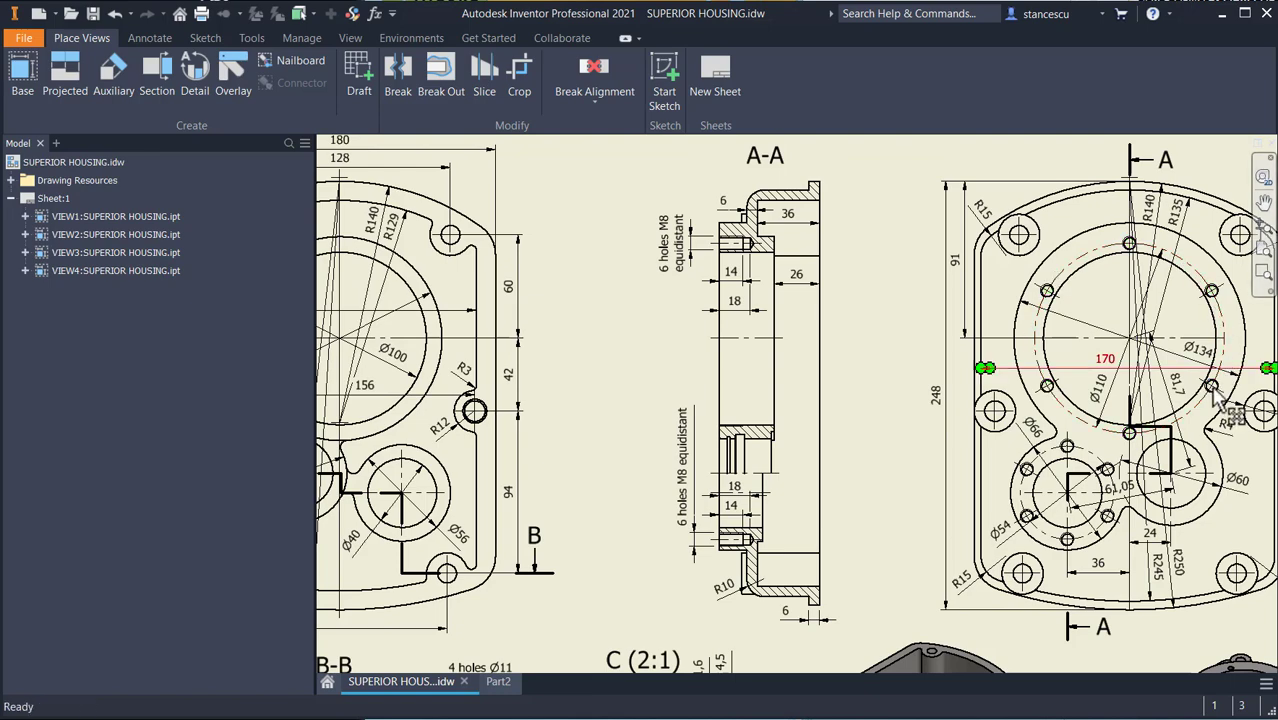
middle_click_drag(1057, 422, 869, 405)
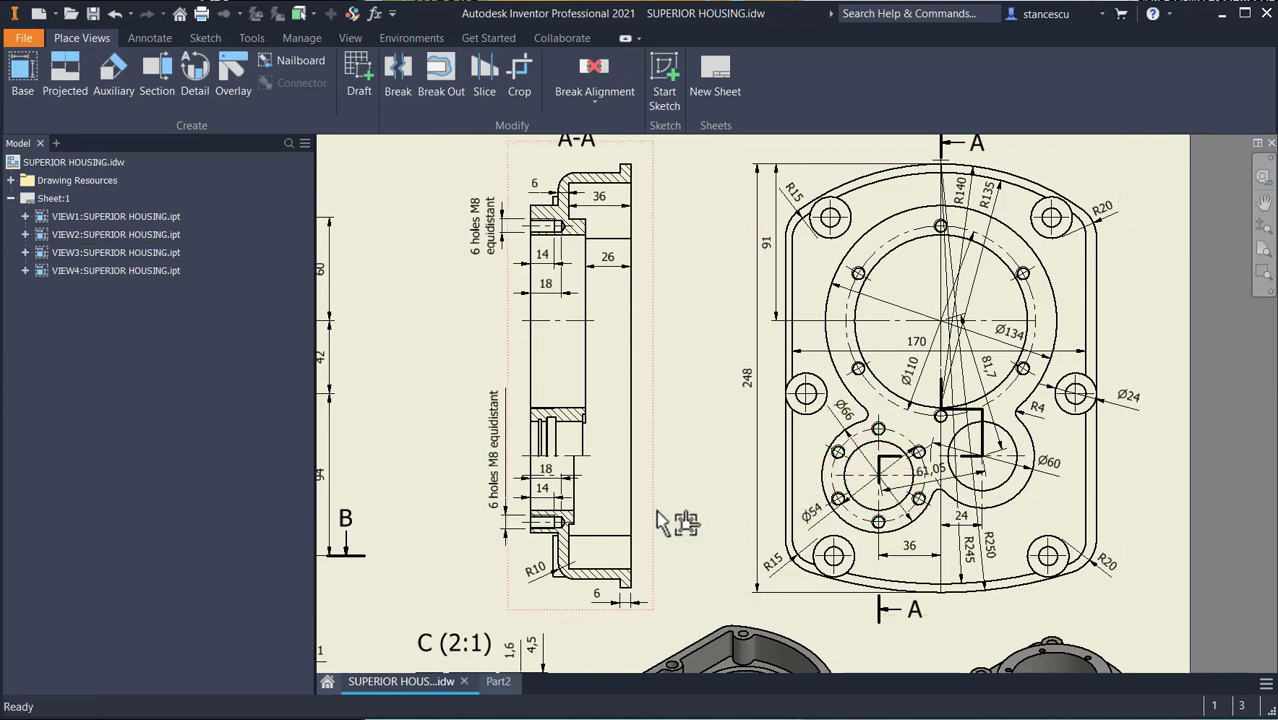
scroll(670, 508, "down", 2)
middle_click_drag(676, 497, 815, 465)
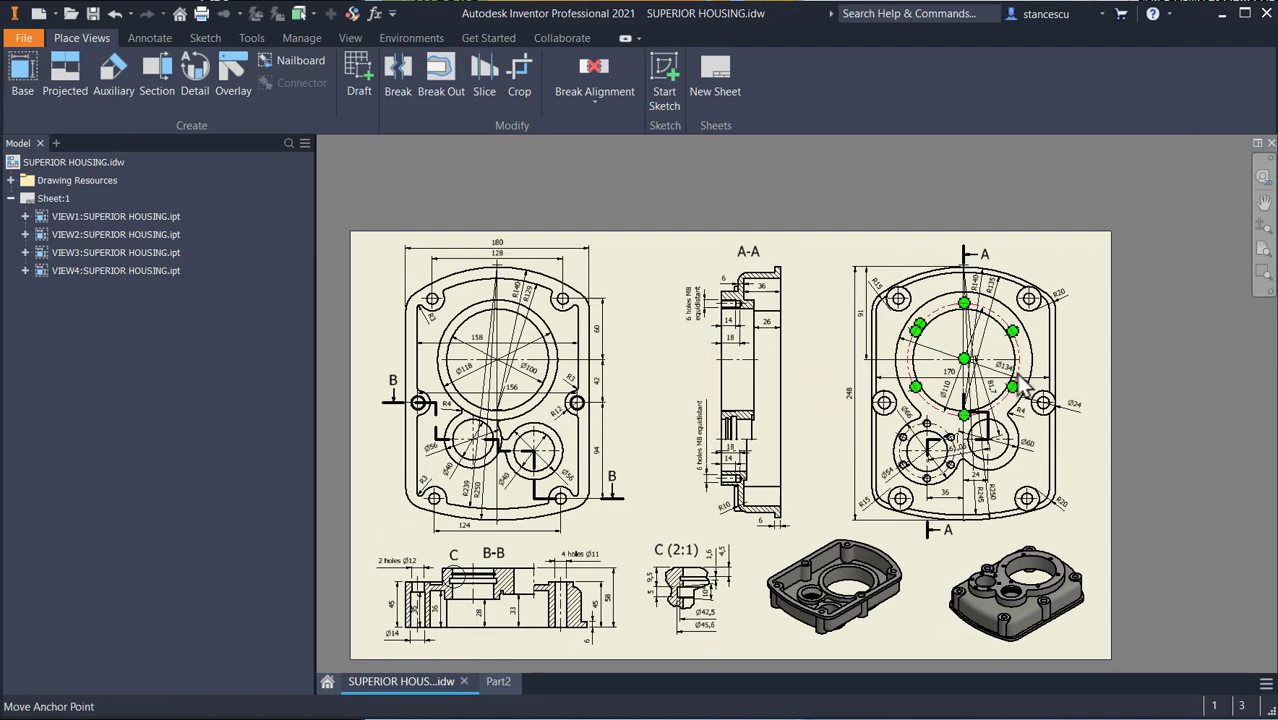
In Part2, start a sketch on the bosses' top face and place a point on the large ring, about 53 mm above its centre.
left_click(499, 681)
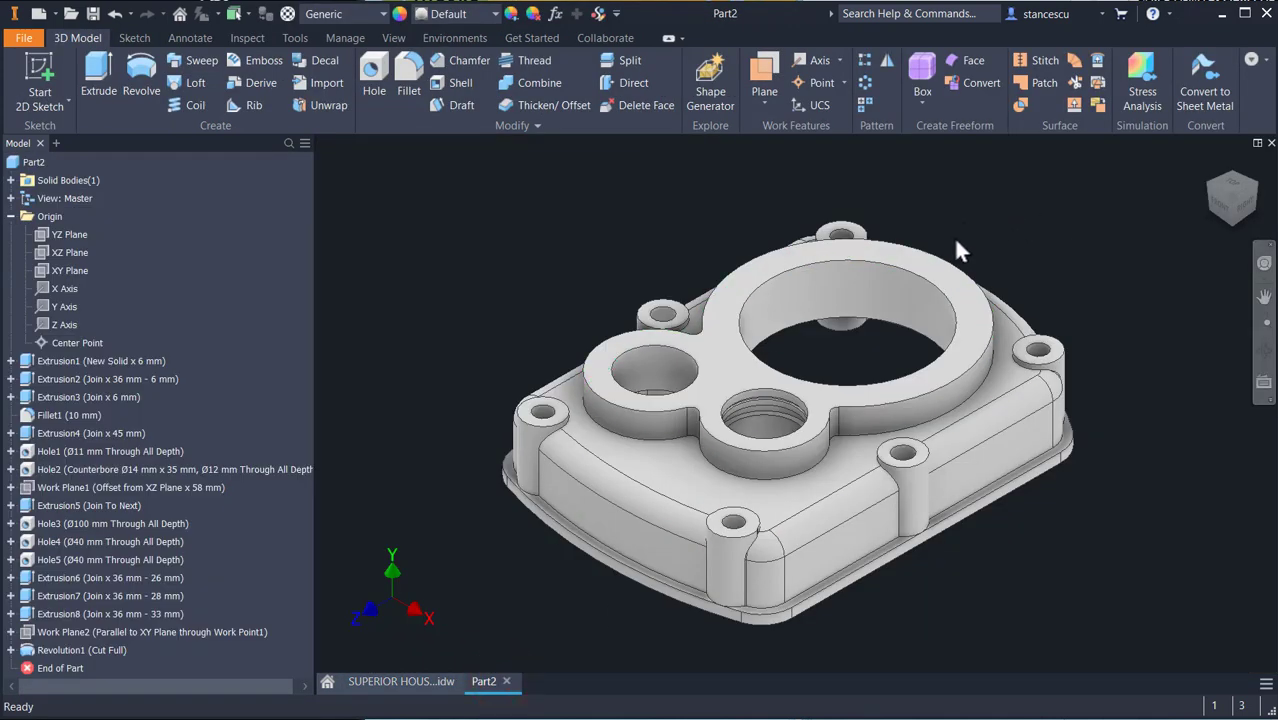
left_click(946, 278)
left_click(1056, 266)
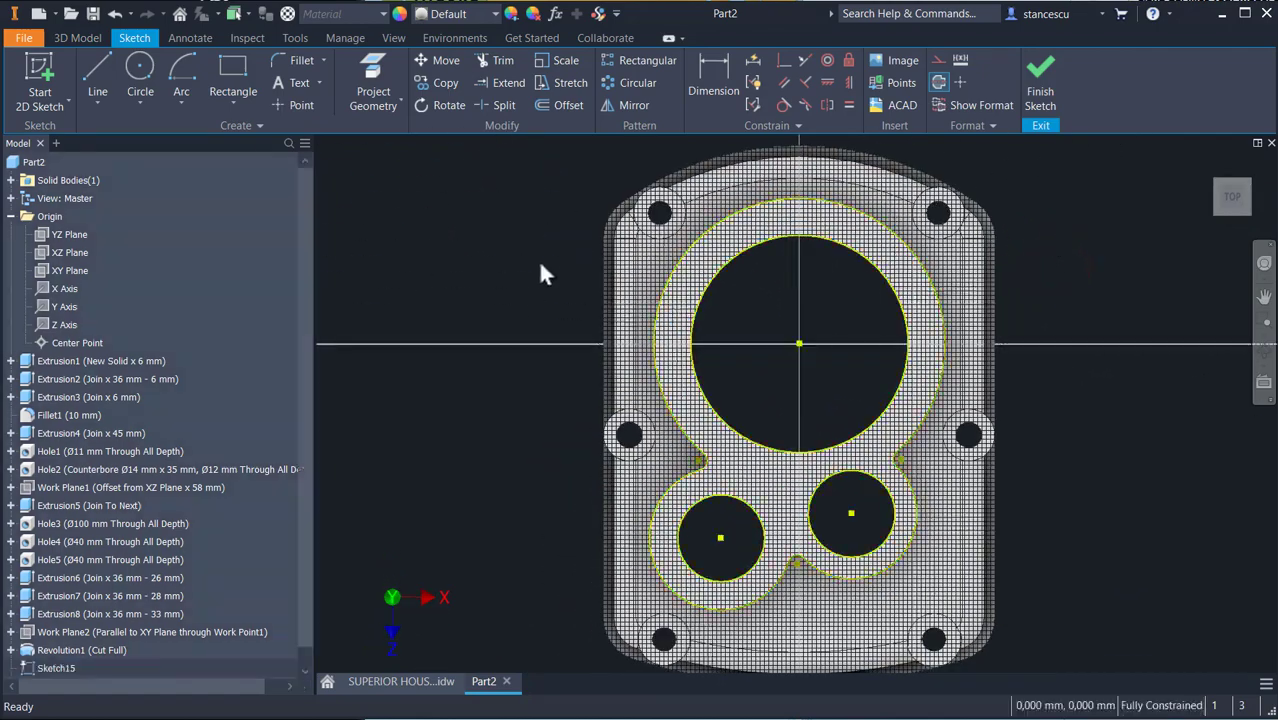
left_click(292, 104)
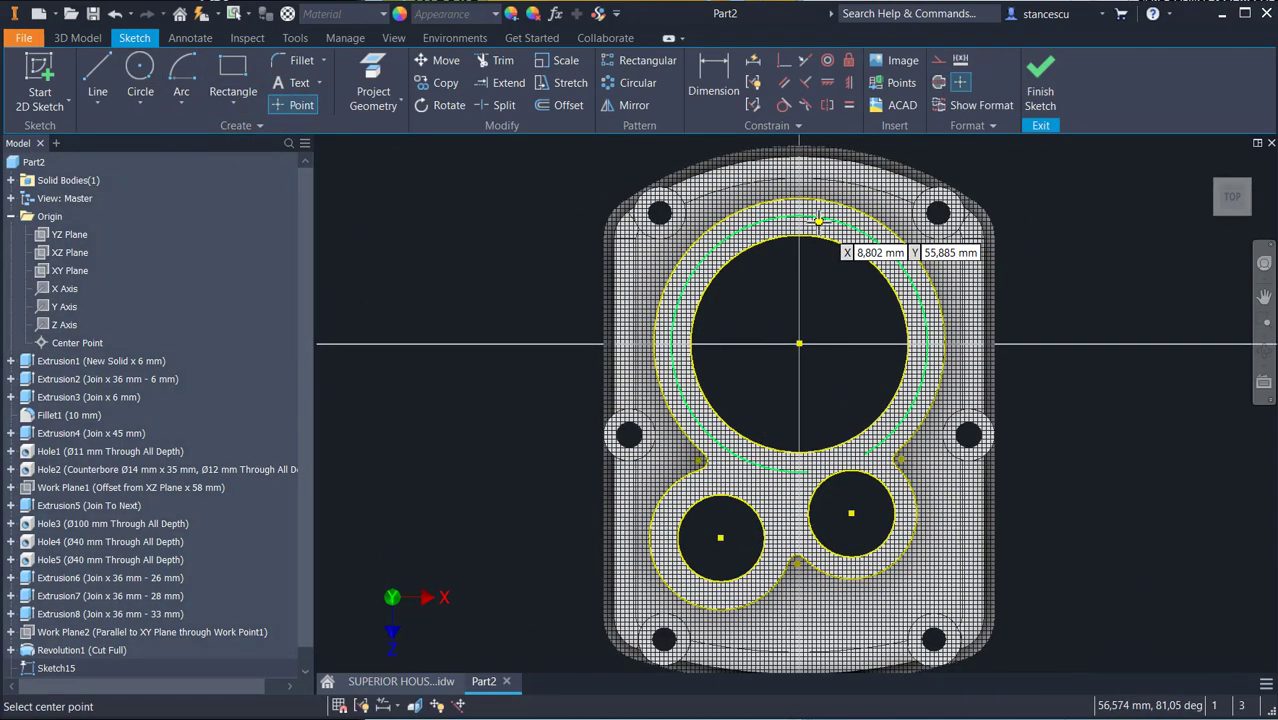
scroll(816, 230, "up", 3)
left_click(816, 230)
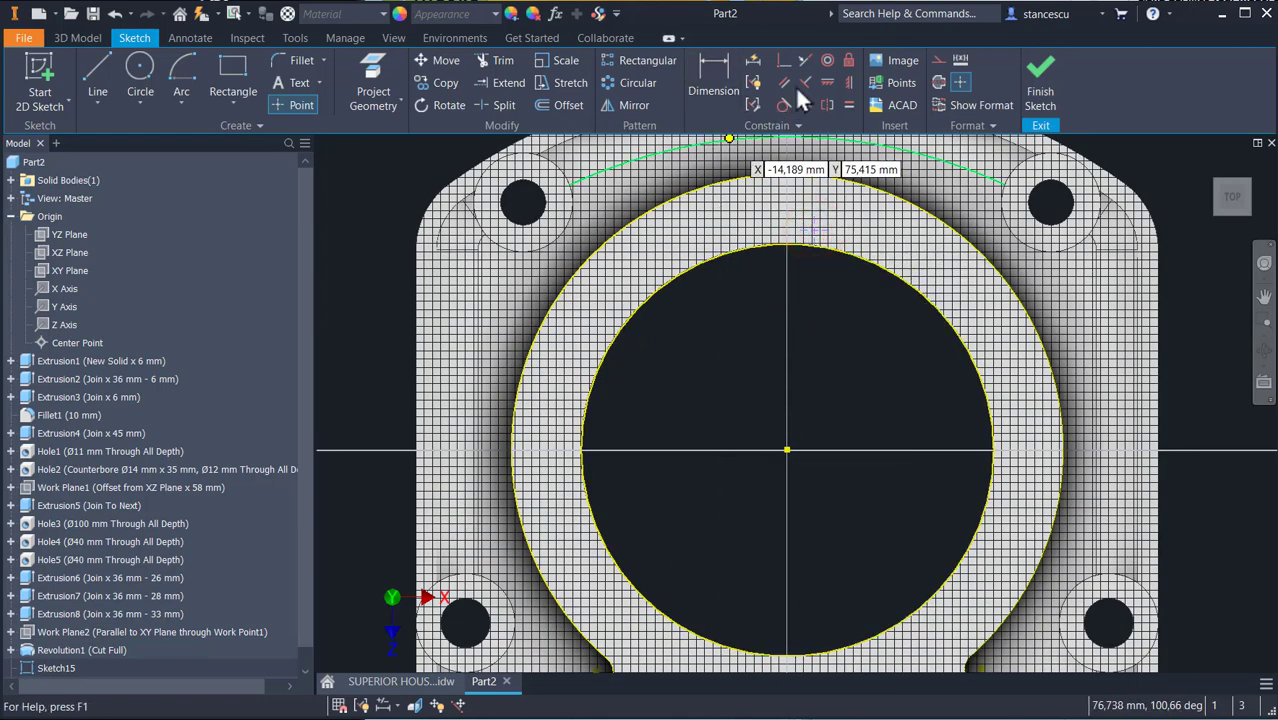
Constrain the sketch point to align vertically with the large bore's centre.
left_click(850, 84)
left_click(788, 451)
left_click(813, 233)
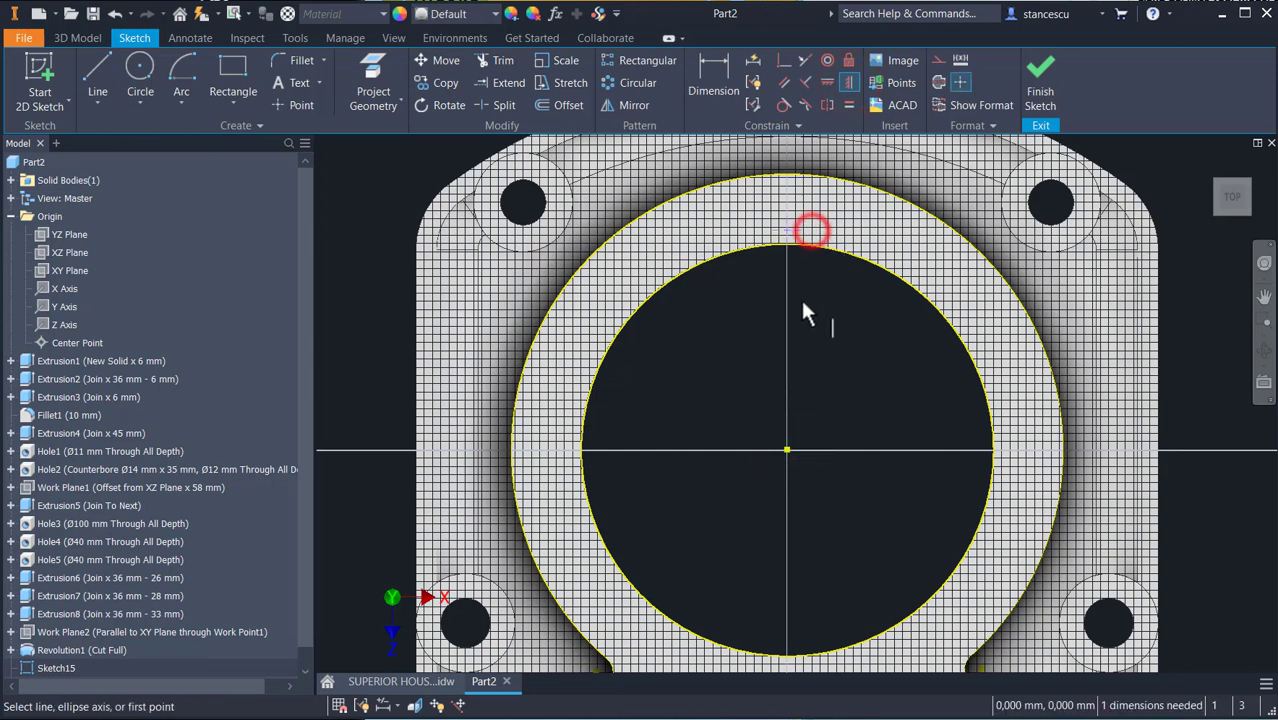
Dimension the point's distance from the large bore's centre as 110/2 mm and finish the sketch.
left_click(706, 67)
left_click(782, 229)
left_click(788, 451)
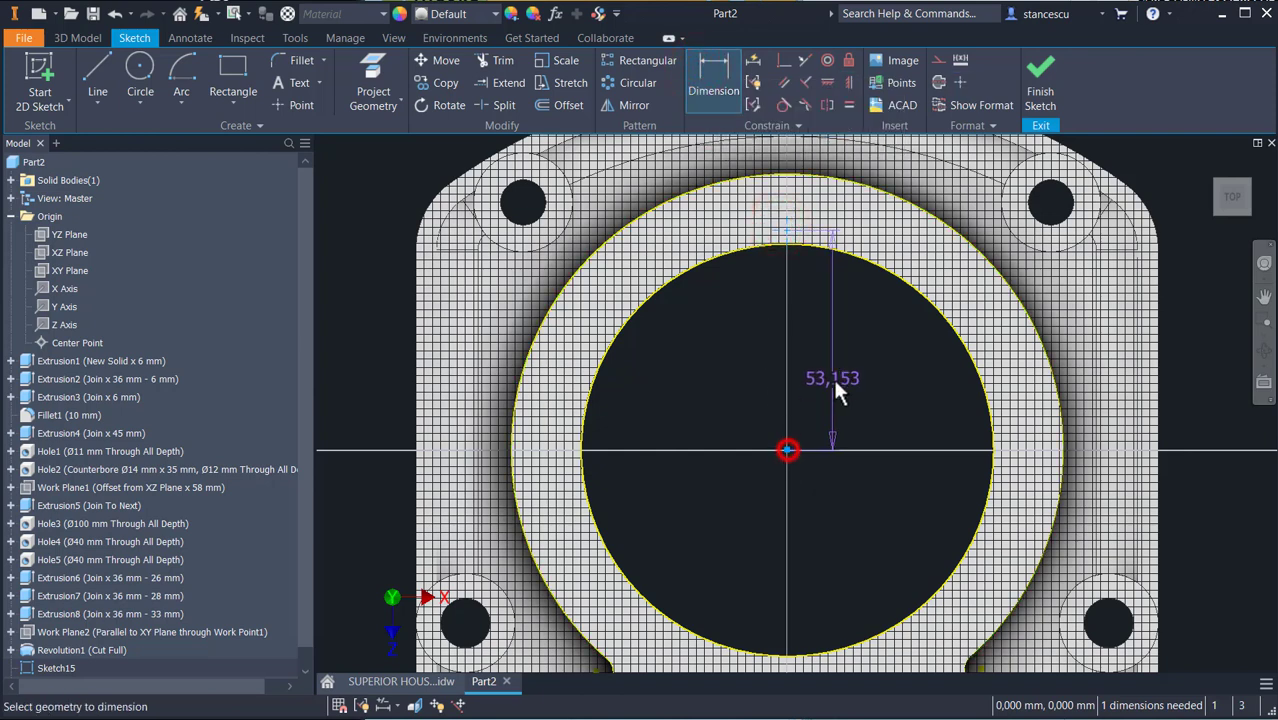
left_click(874, 375)
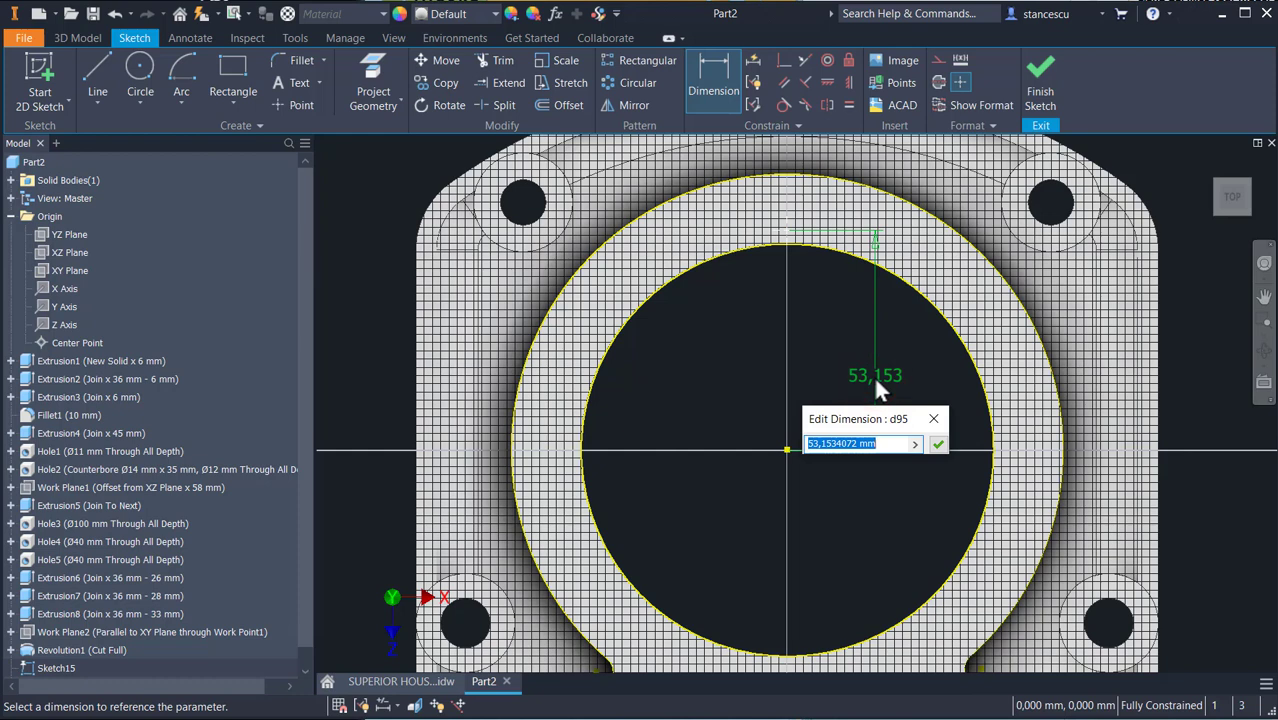
type("110/2")
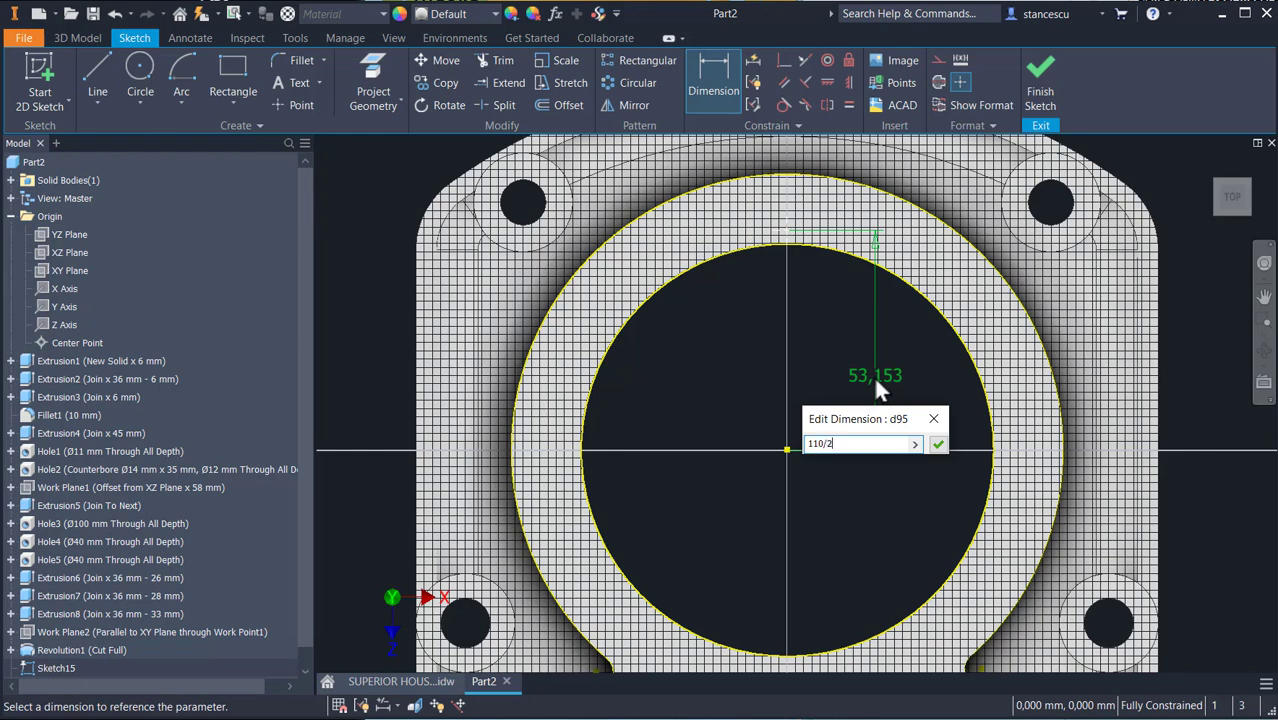
key("Return")
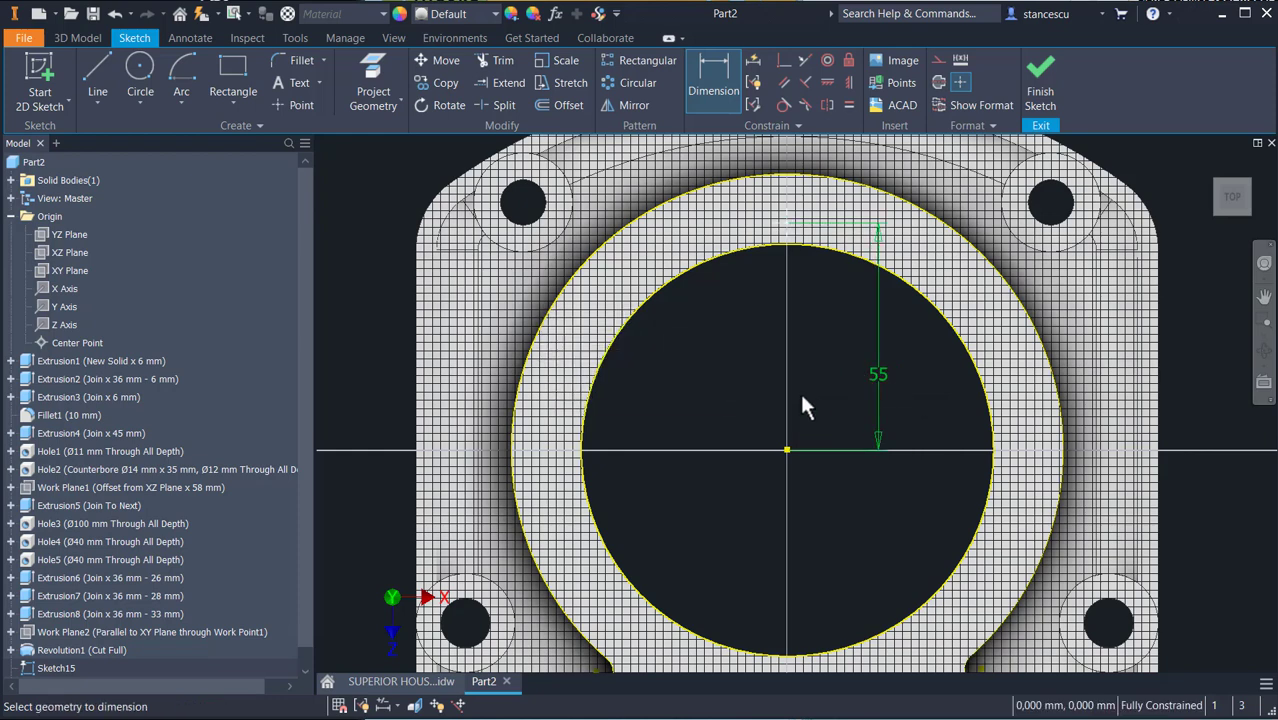
left_click(1040, 95)
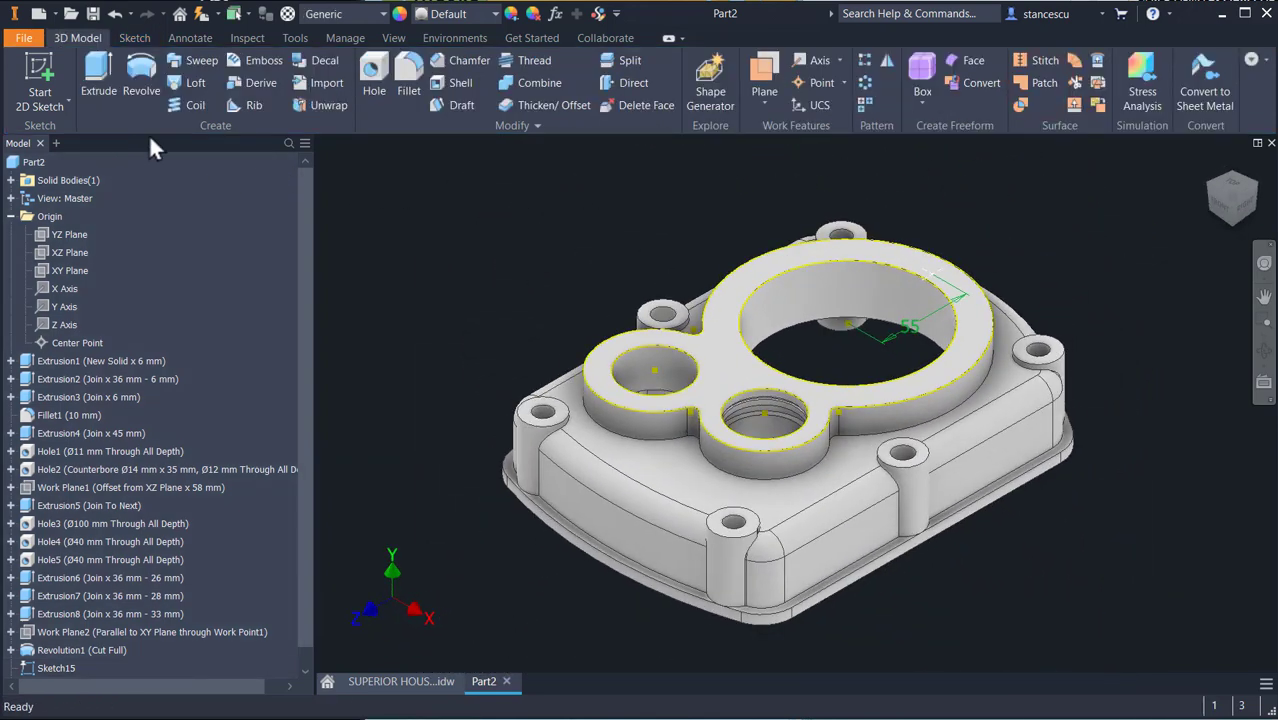
Start a tapped hole at the sketched point with no seat and a distance termination.
left_click(378, 76)
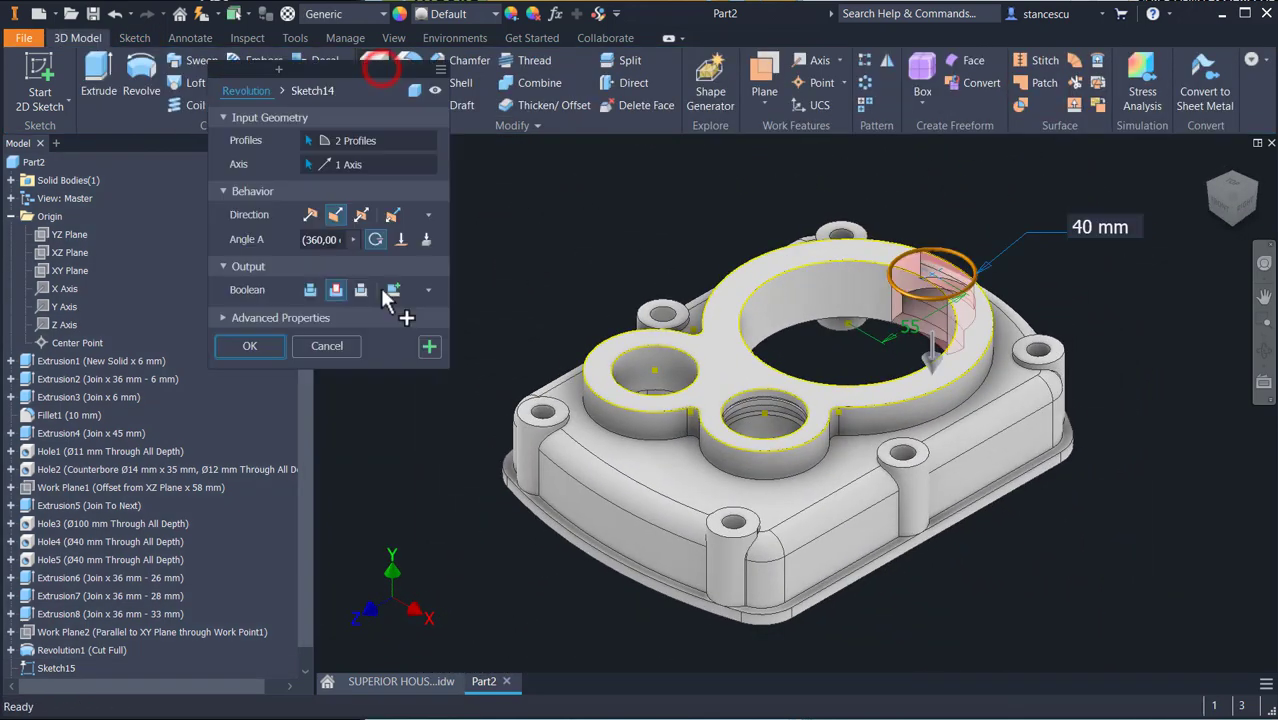
left_click(378, 197)
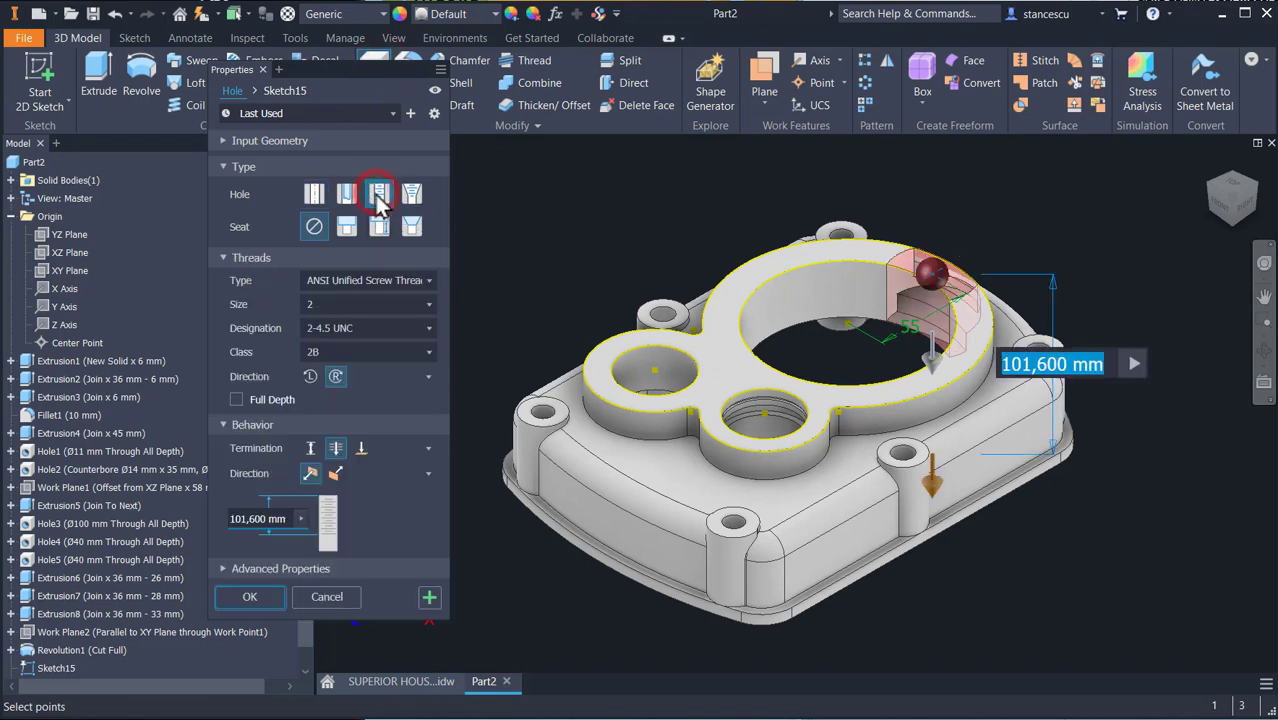
left_click(307, 450)
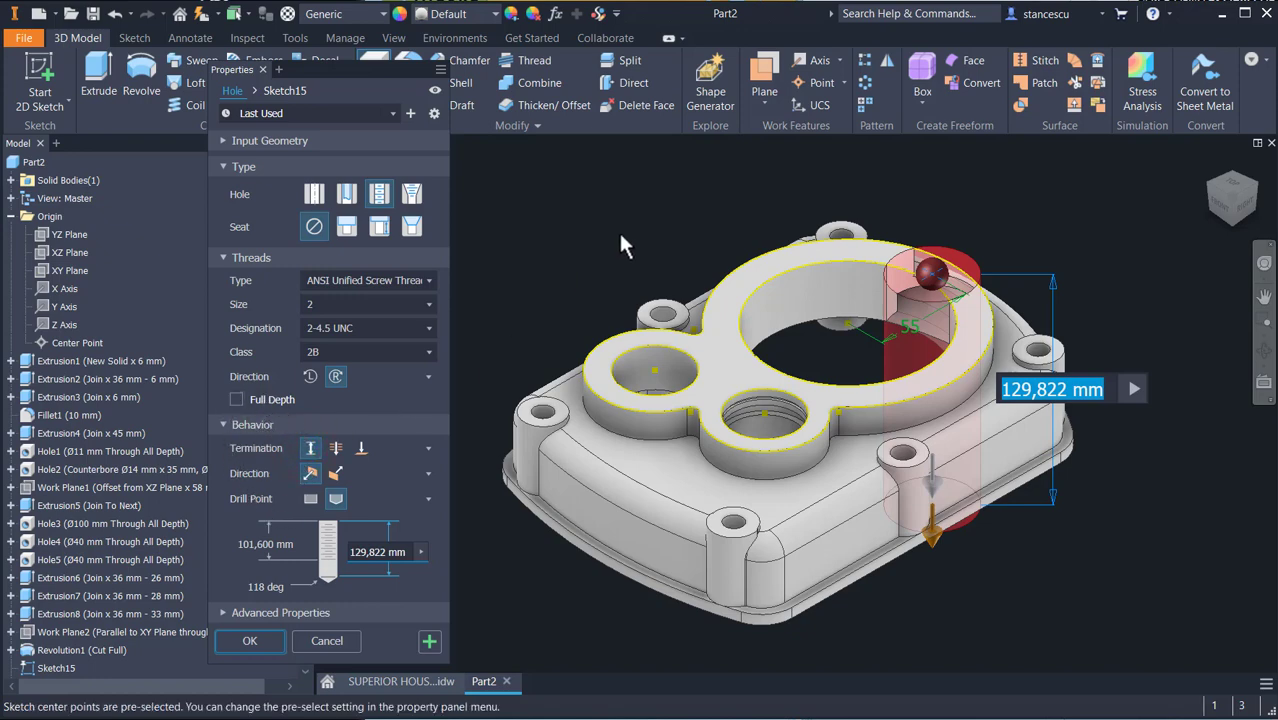
Set the hole's thread to ISO Metric profile, size 8.
left_click(396, 278)
left_click(383, 340)
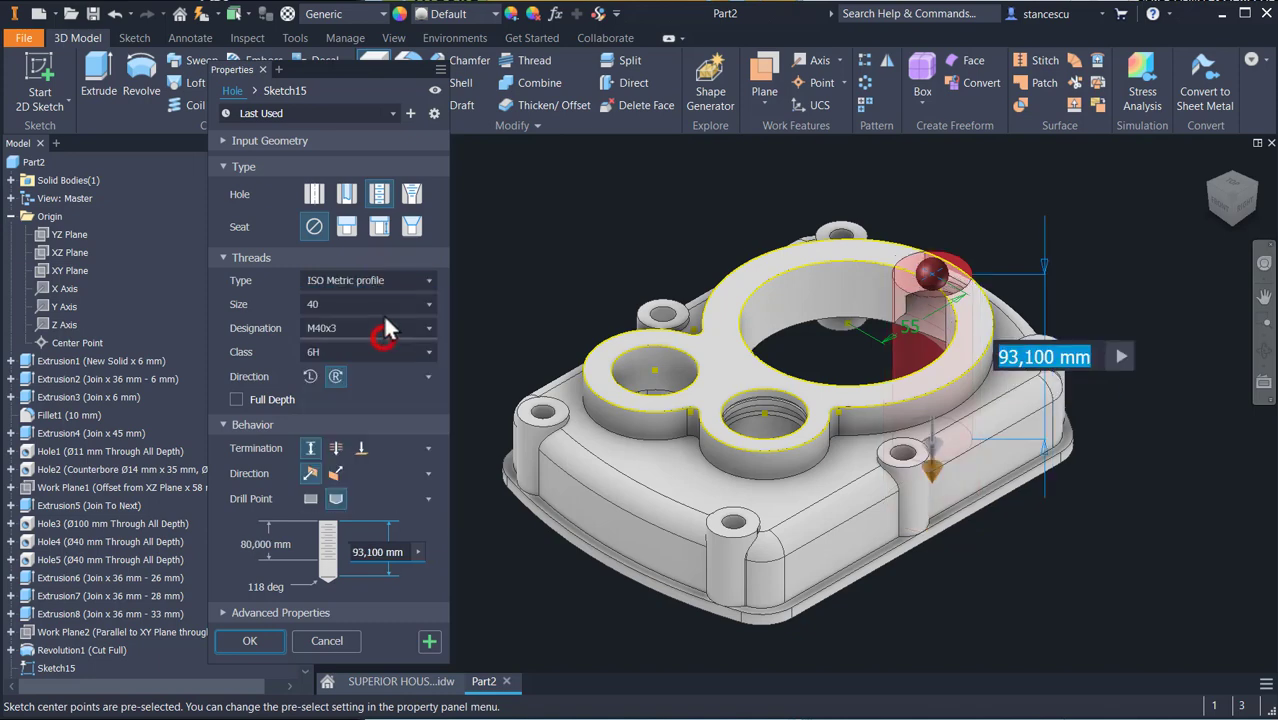
left_click(380, 305)
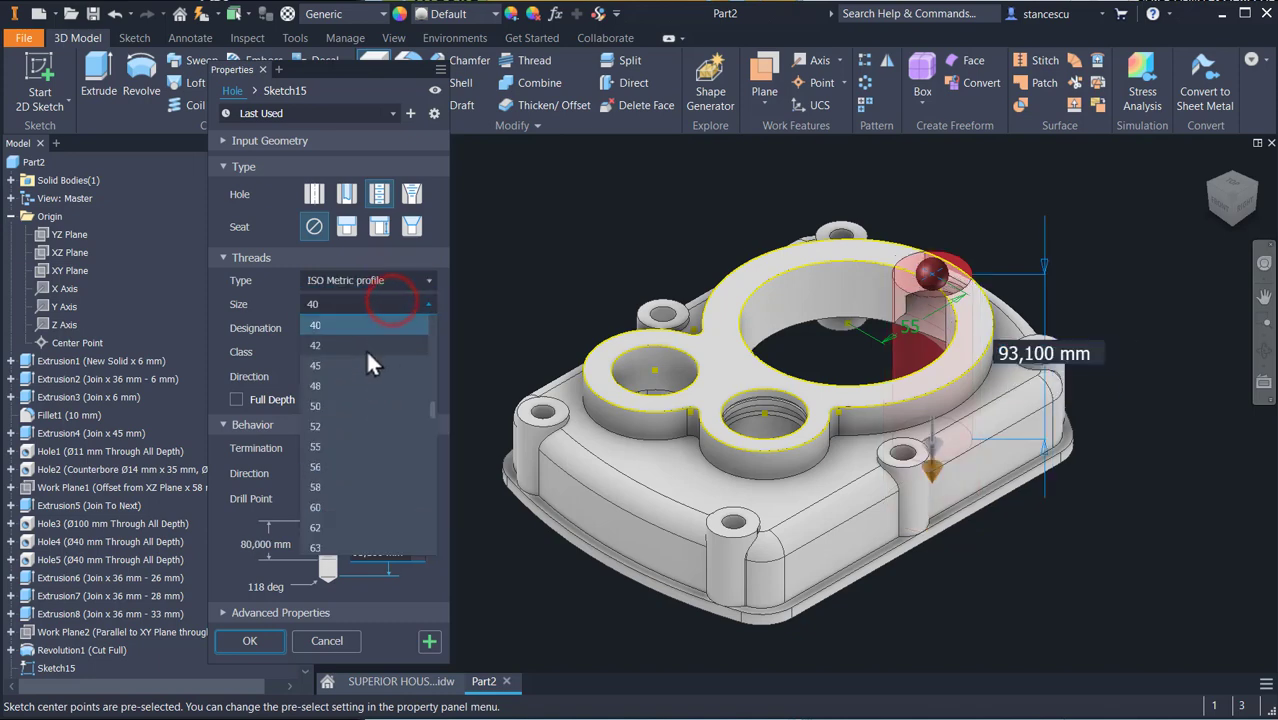
scroll(363, 352, "up", 4)
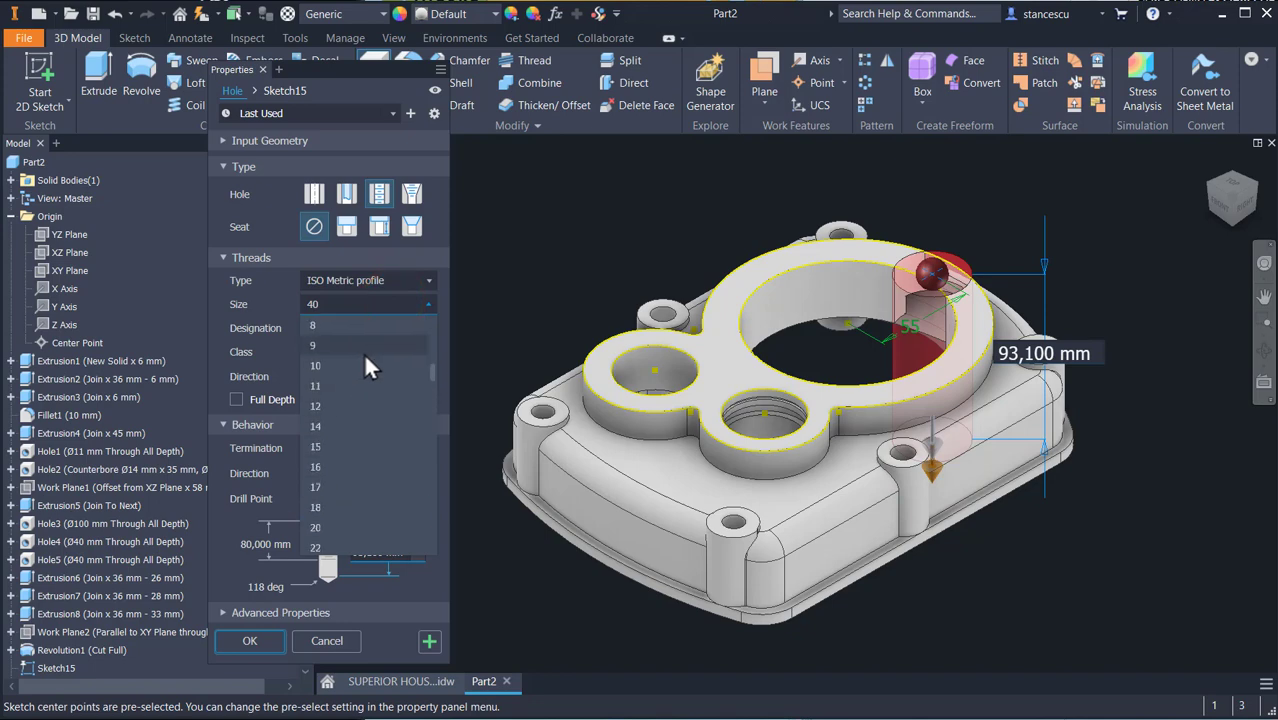
left_click(358, 327)
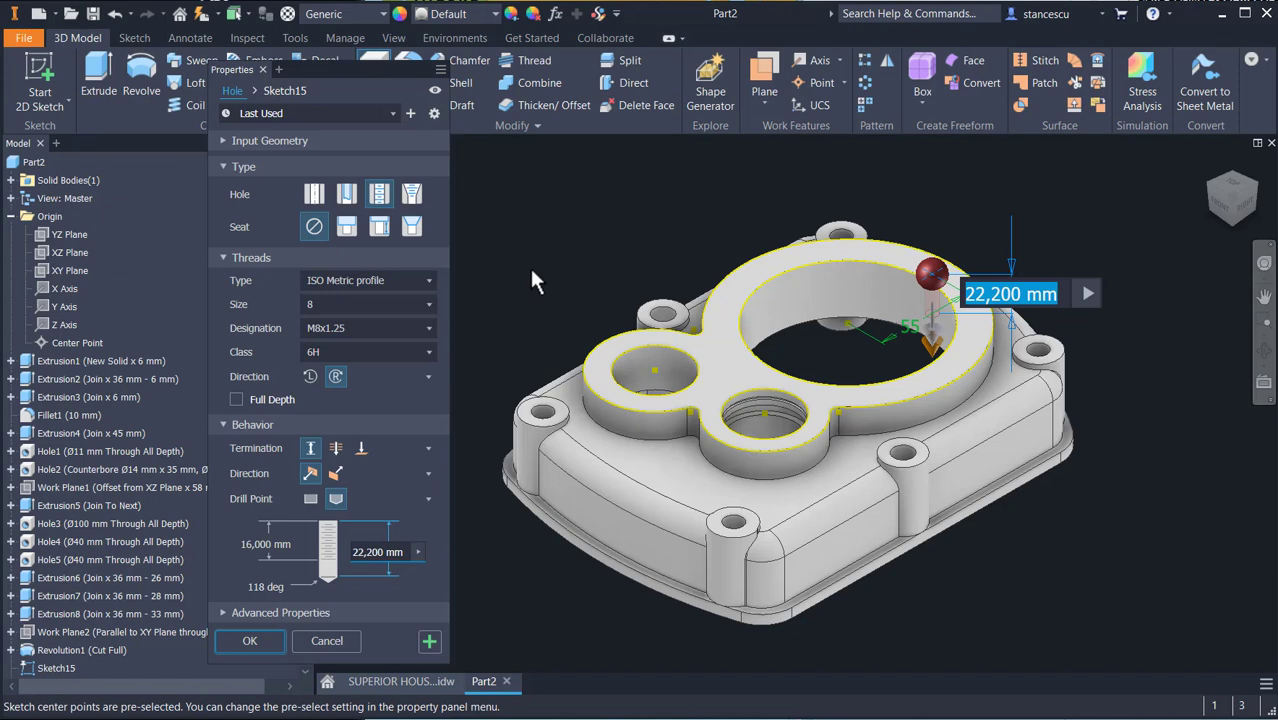
Set the hole depth to 18 mm and the thread depth to 14 mm, and create the M8 tapped hole.
type("18")
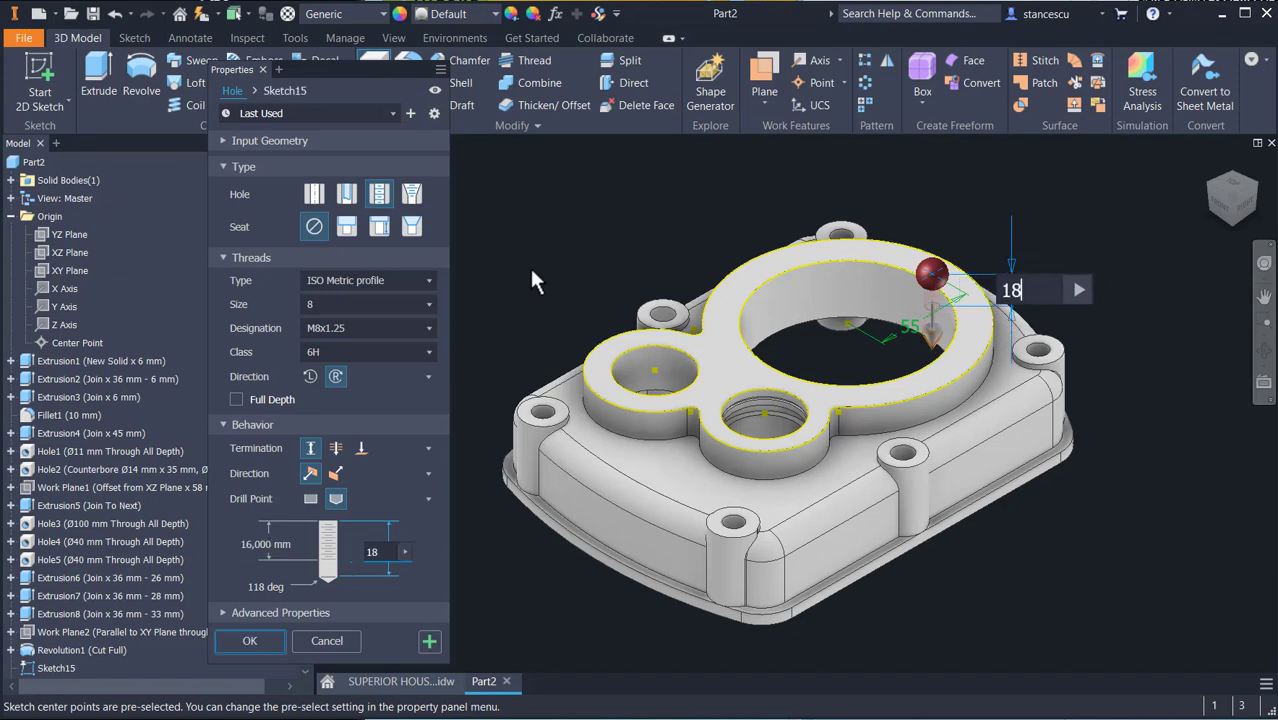
key("Tab")
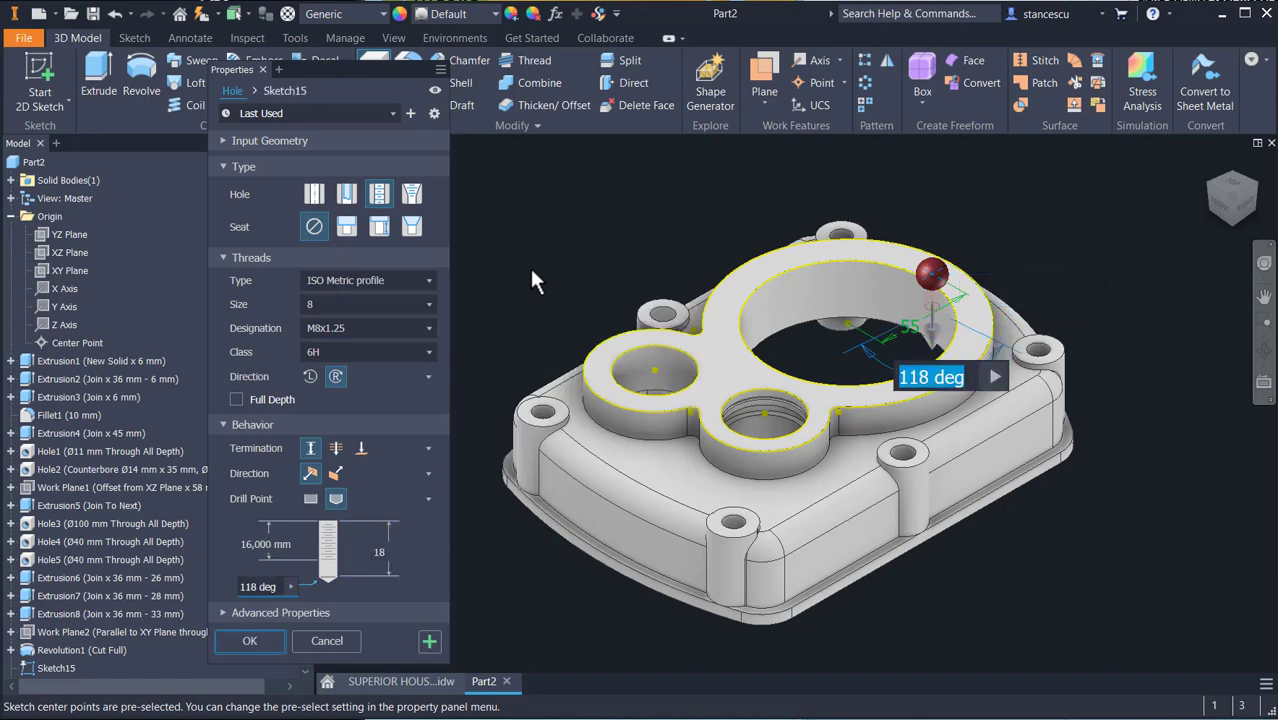
key("Tab")
key("Tab")
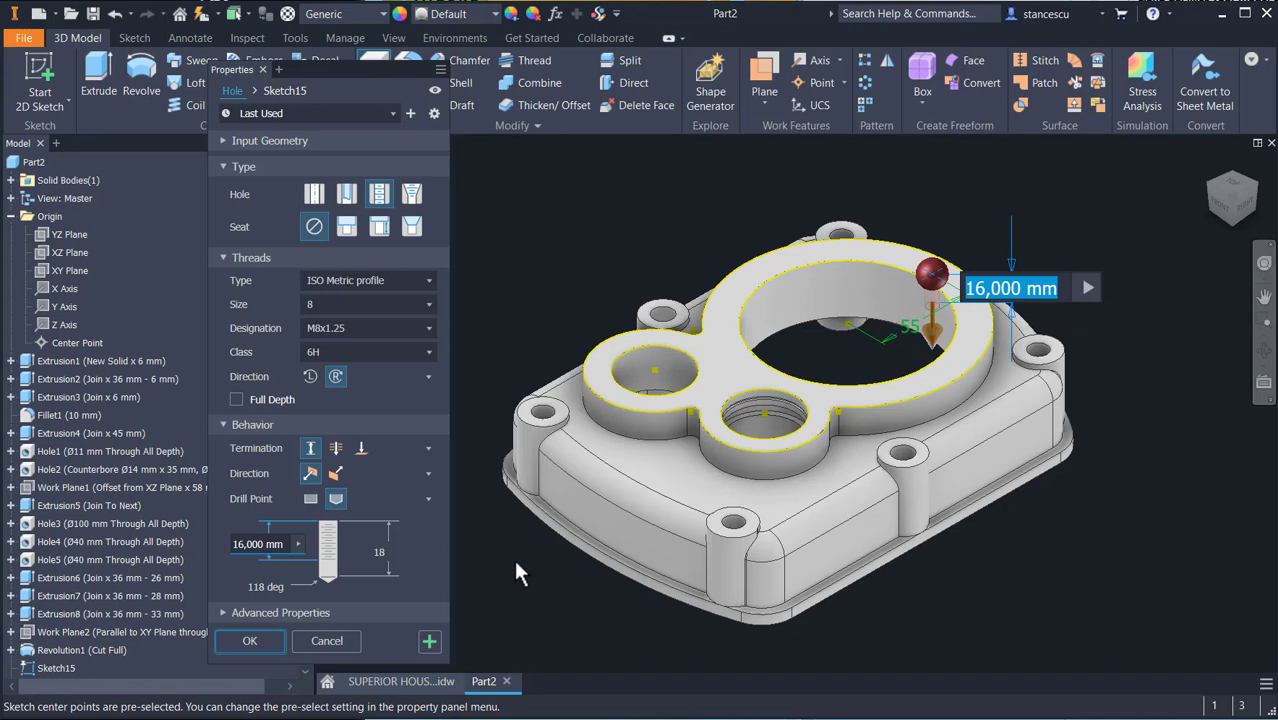
type("14")
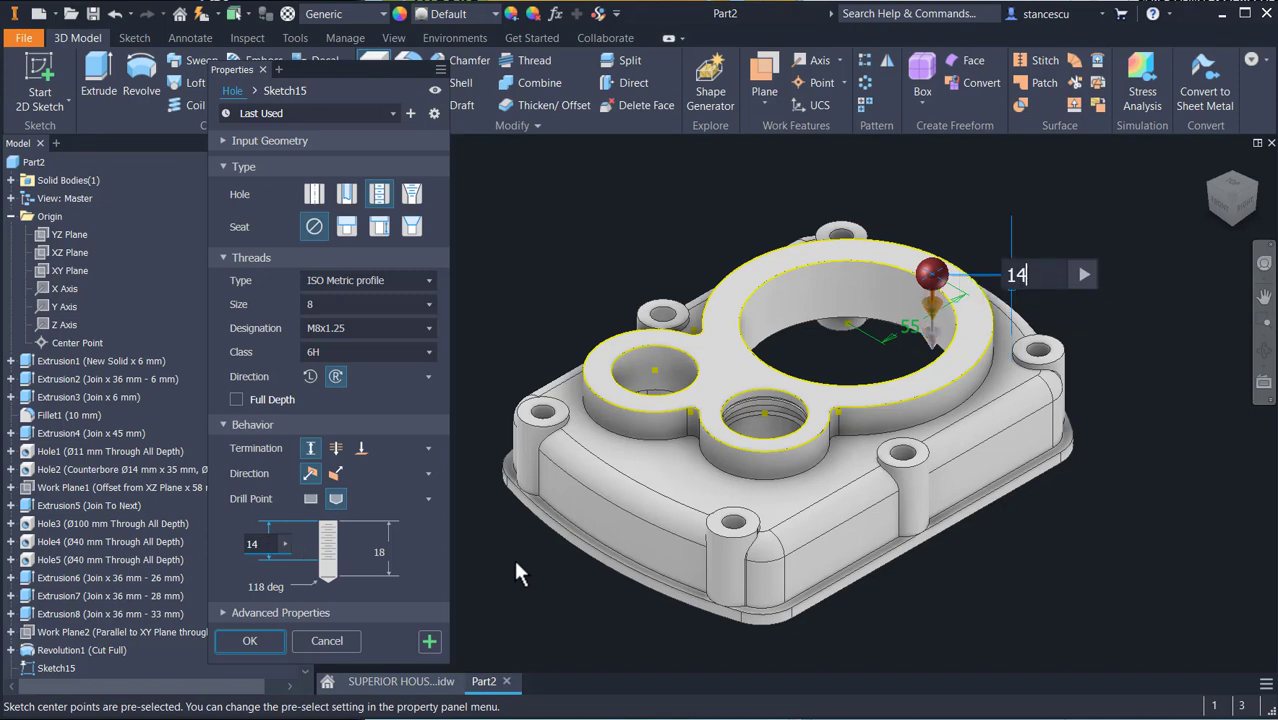
key("Return")
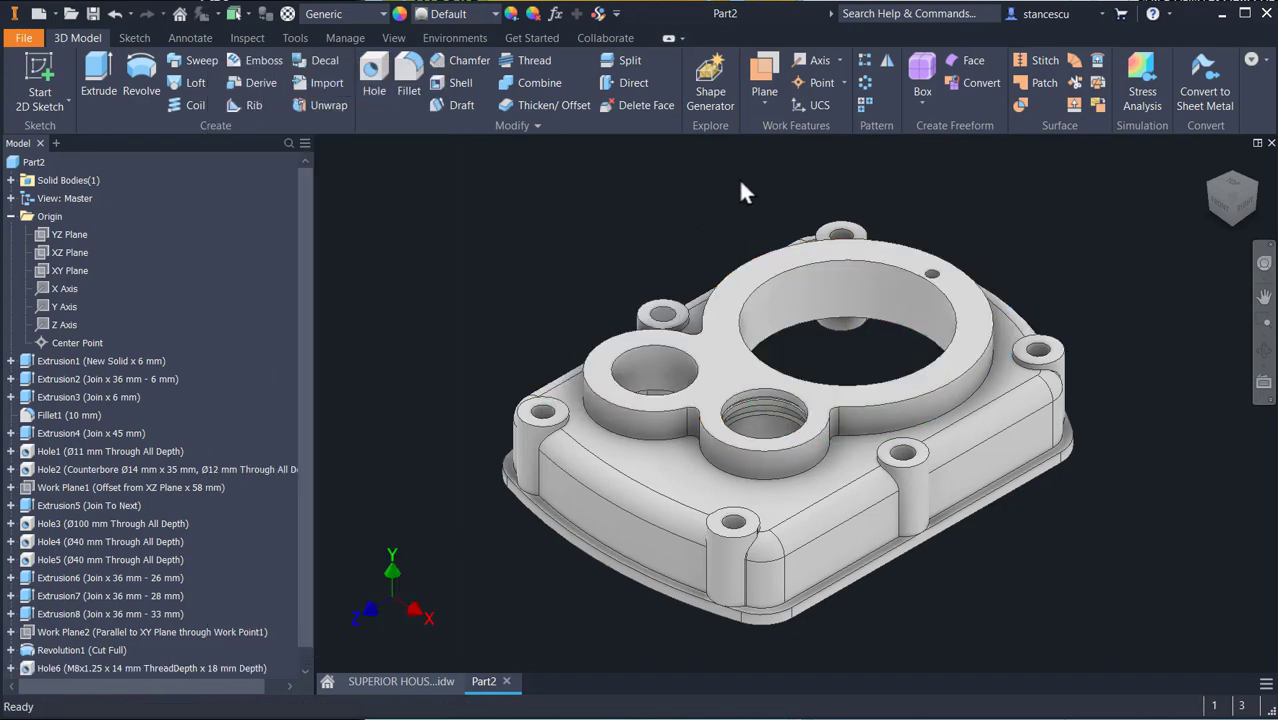
Circular-pattern the M8 tapped hole around the large bore's axis with 6 occurrences over 360 degrees.
left_click(865, 82)
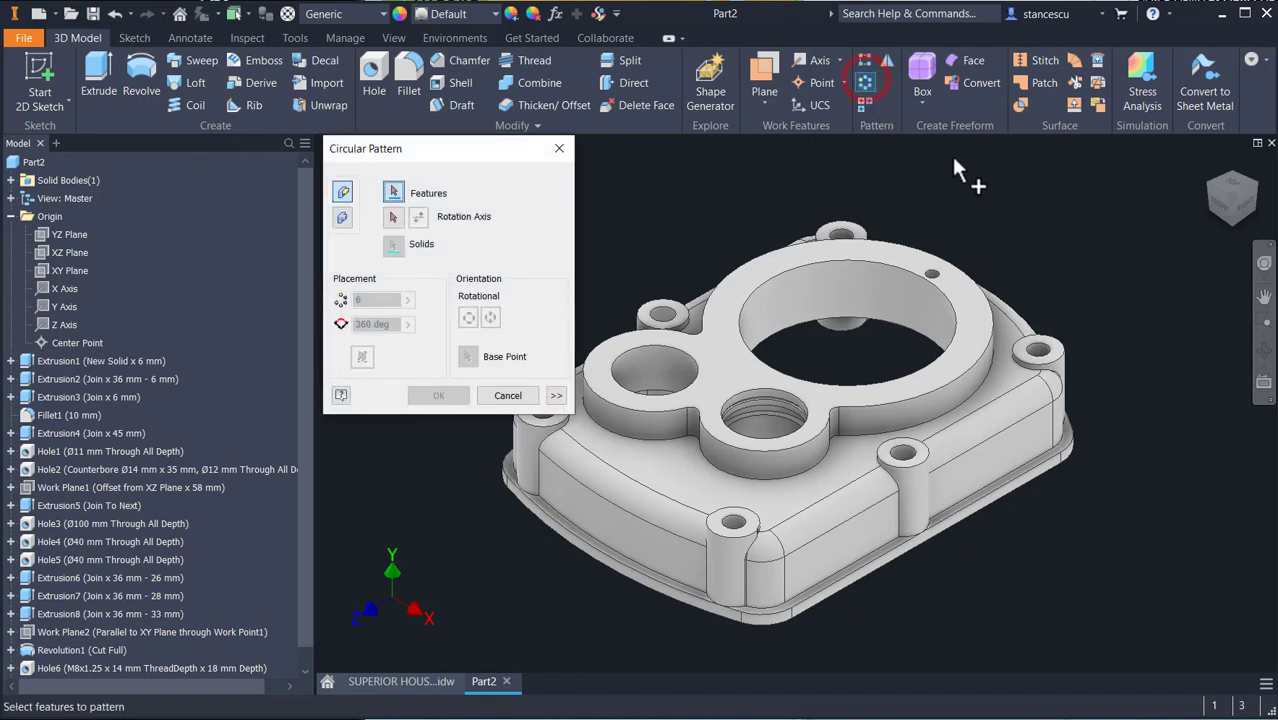
left_click(931, 273)
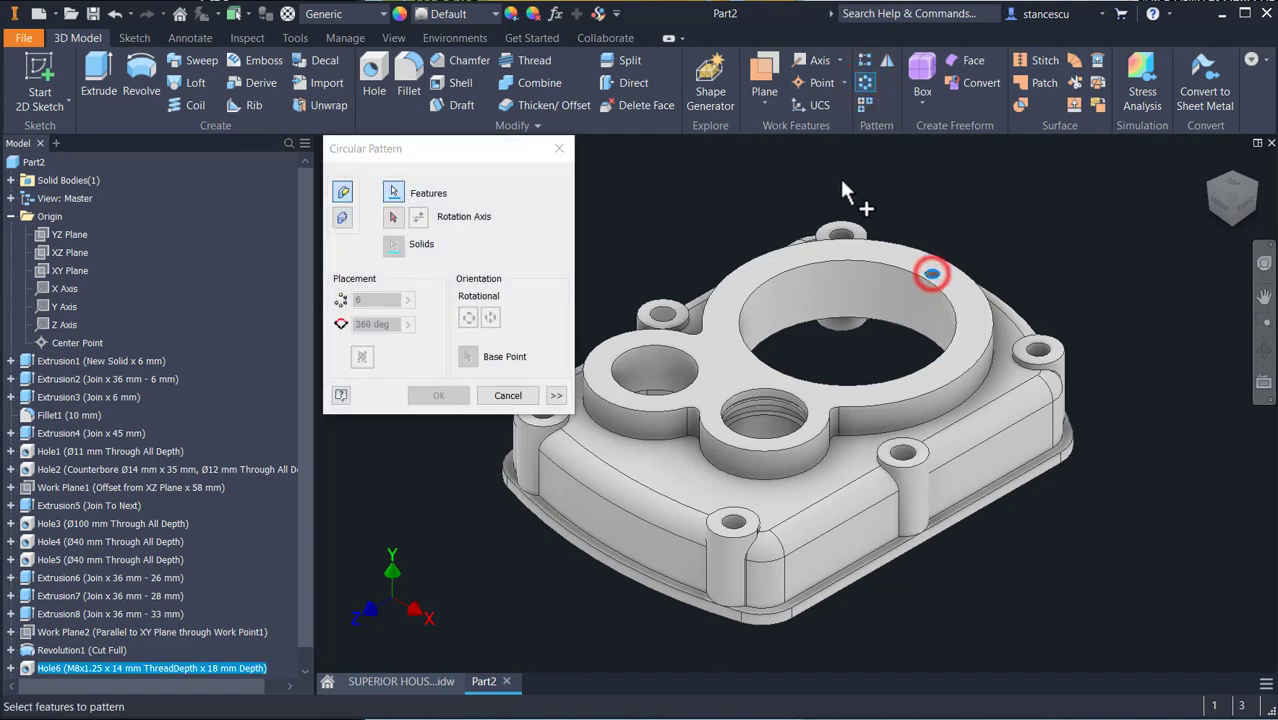
left_click(398, 220)
left_click(847, 289)
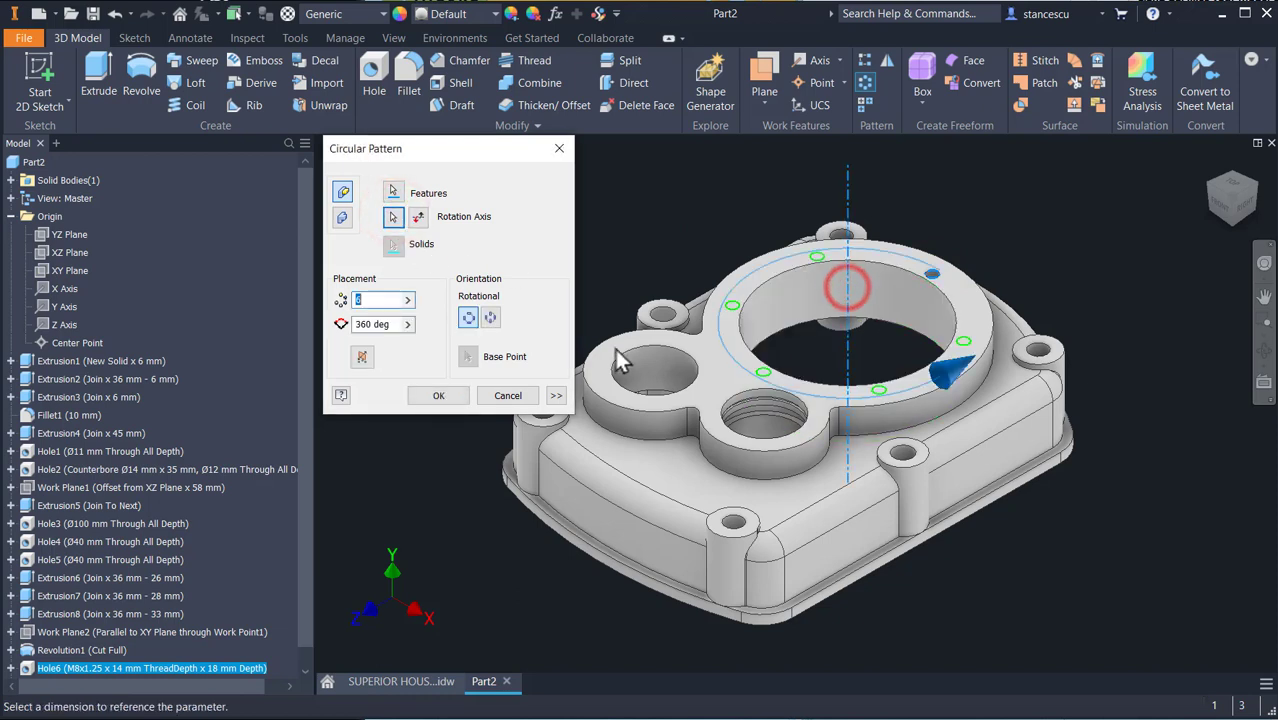
left_click(436, 395)
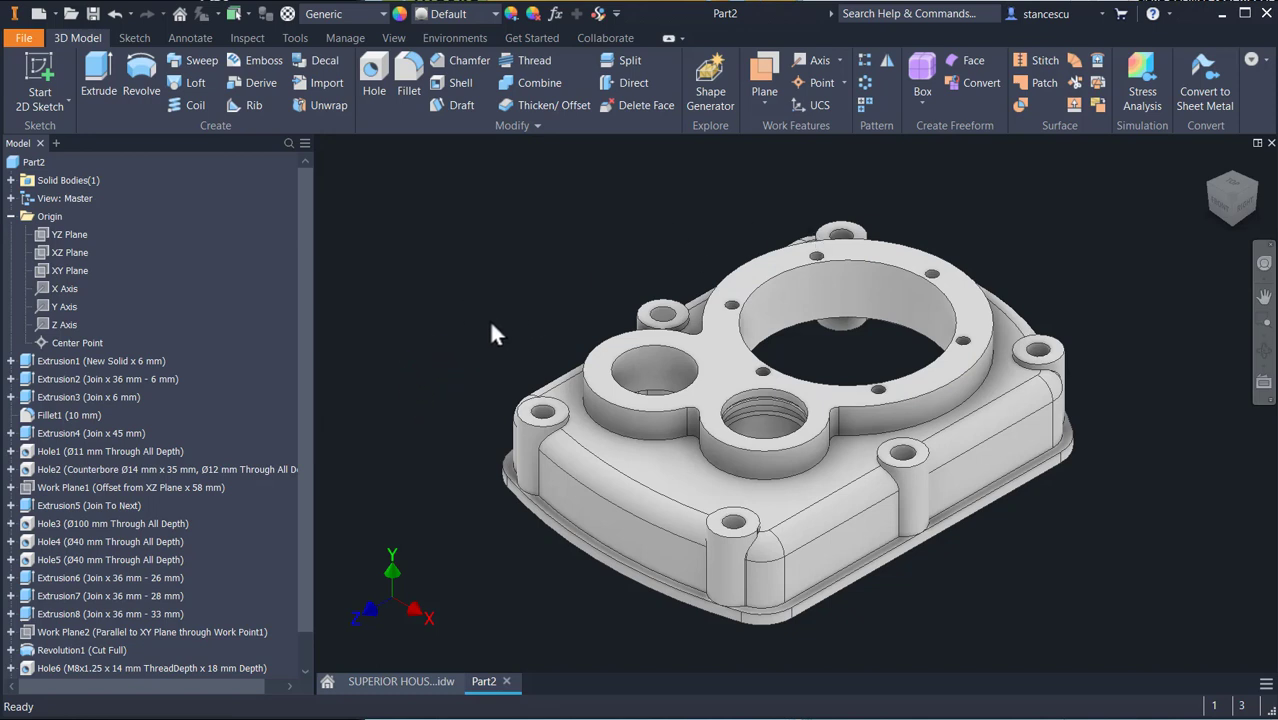
Start a sketch on the raised boss's upper face and place a point inside the small bore without grooves.
left_click(700, 362)
left_click(811, 343)
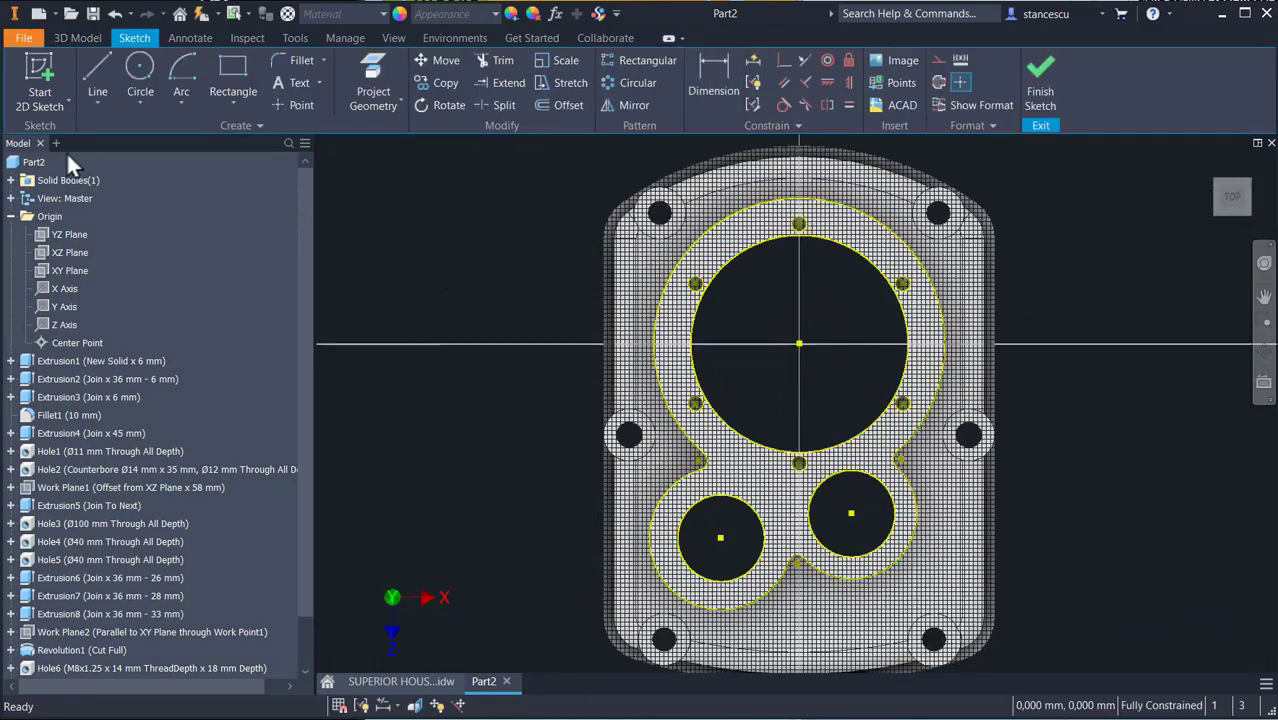
left_click(292, 104)
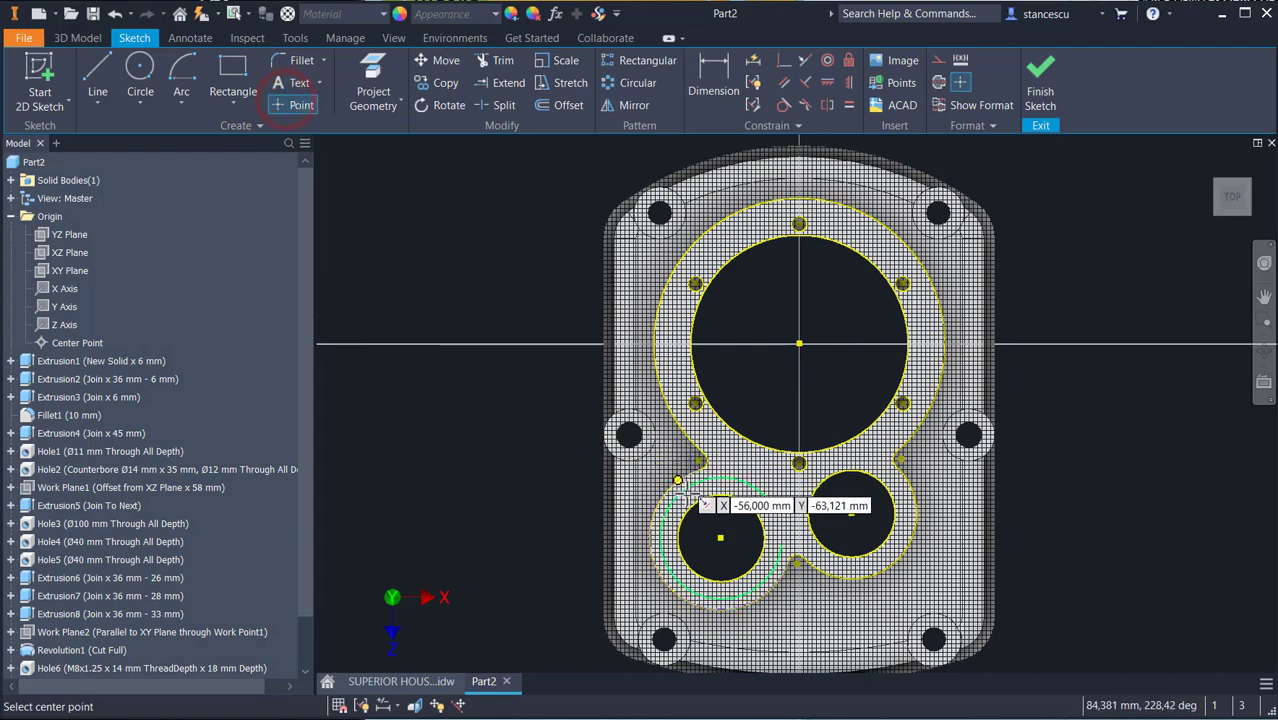
left_click(737, 513)
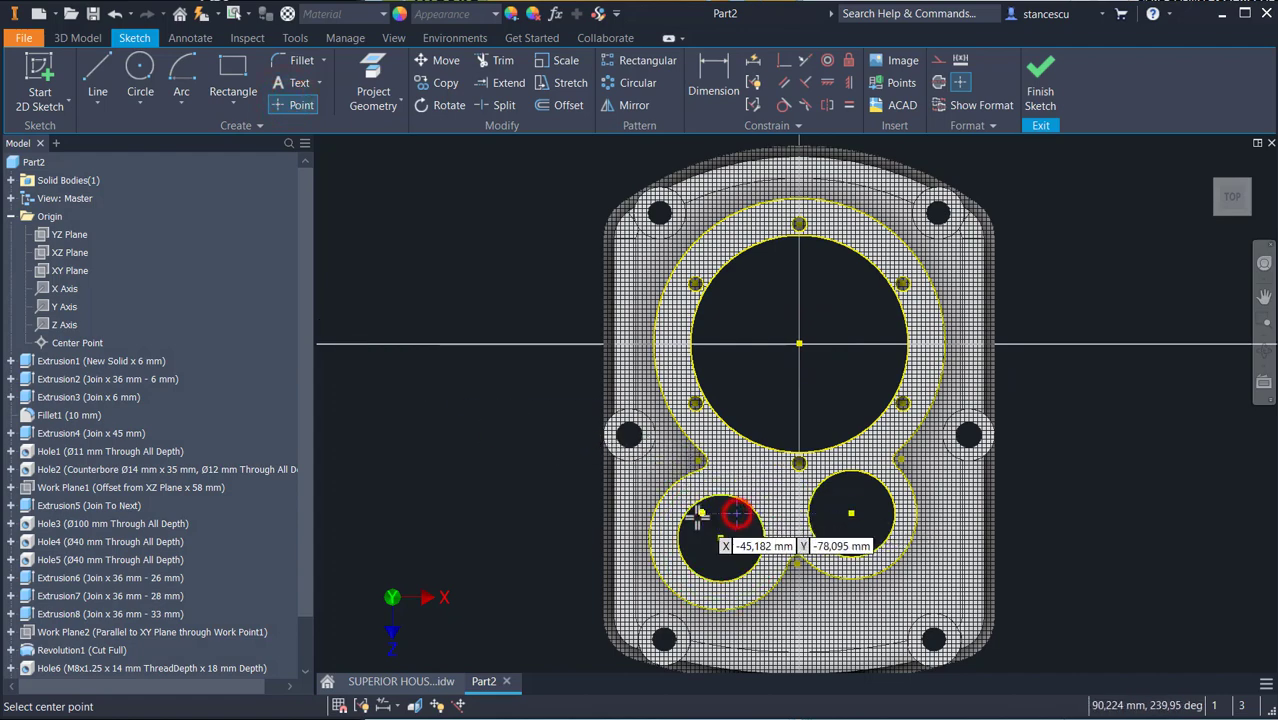
Constrain the sketch point to align vertically with the ungrooved small bore's centre.
scroll(710, 525, "up", 2)
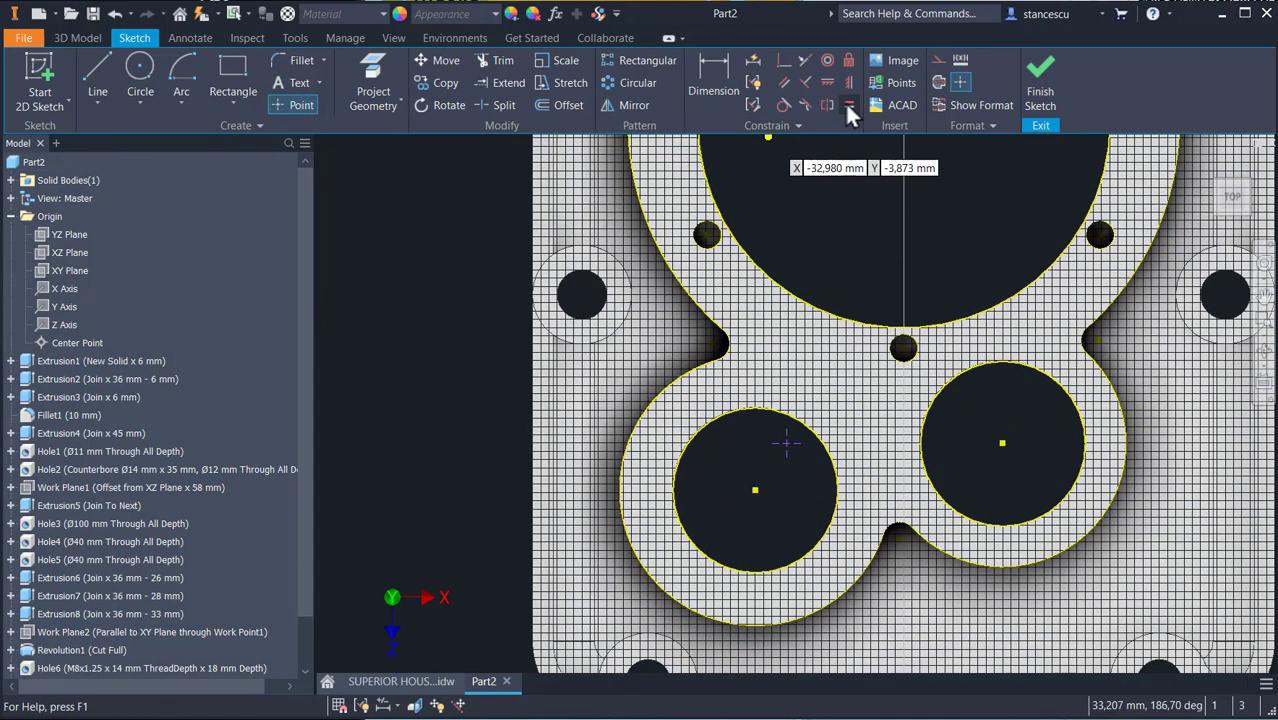
left_click(847, 76)
left_click(788, 441)
left_click(756, 492)
key("Escape")
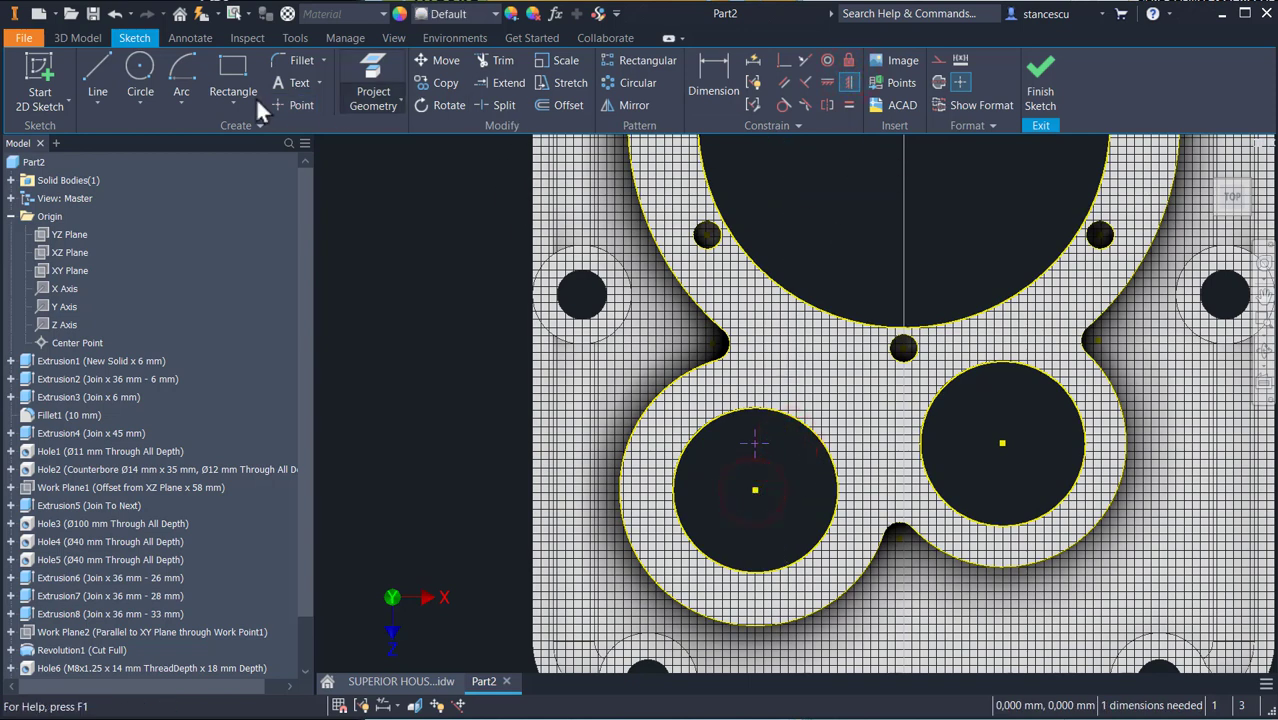
Dimension the point's vertical distance from the small bore's centre as 54/2 mm.
left_click(711, 82)
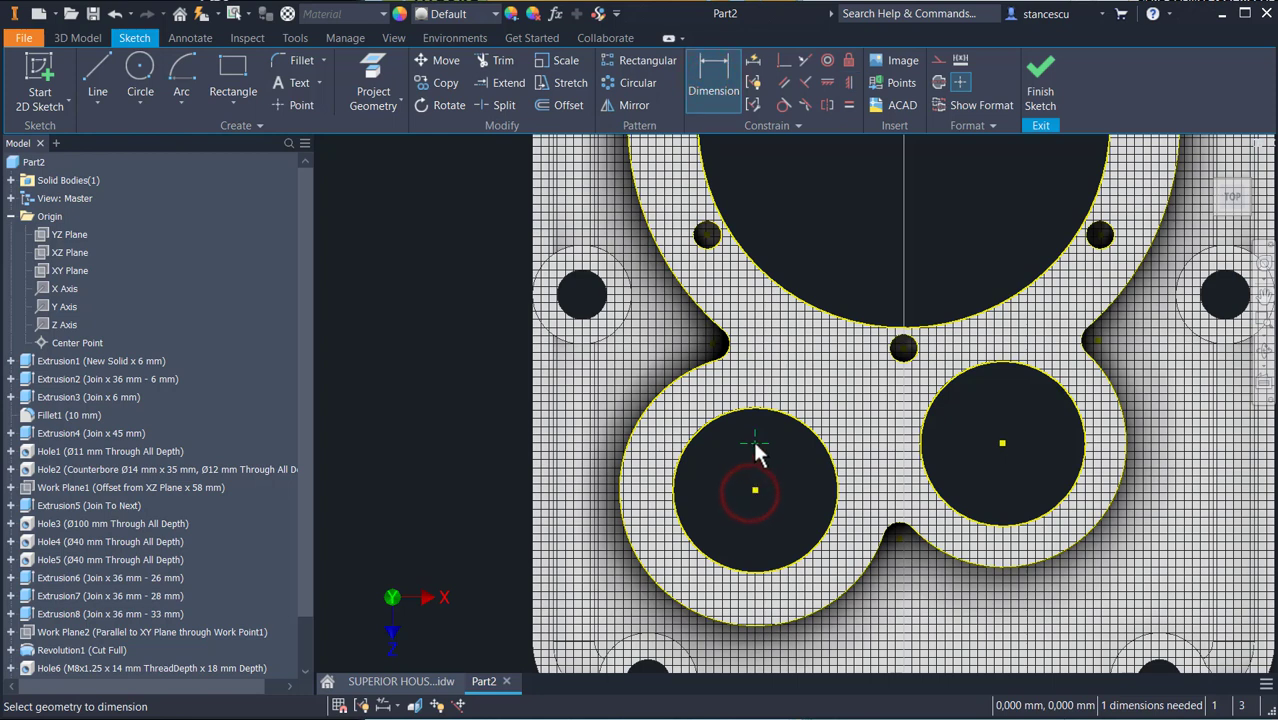
left_click(754, 487)
left_click(782, 468)
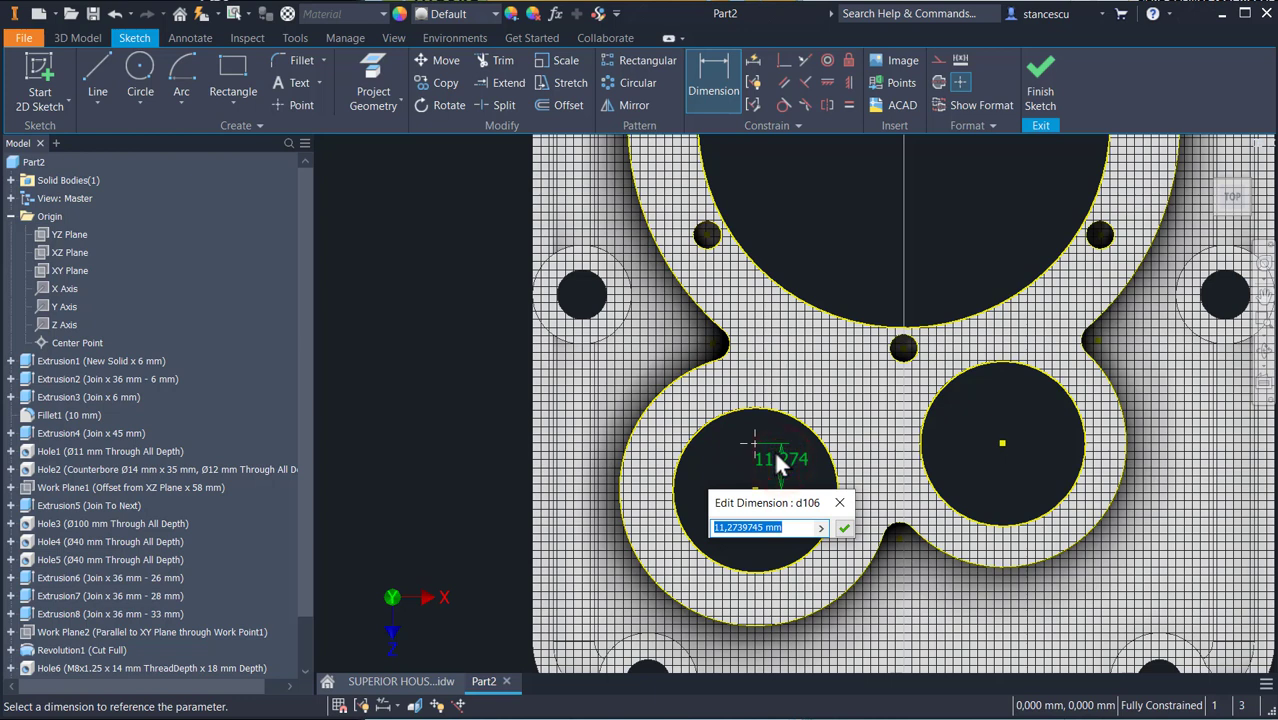
type("54/")
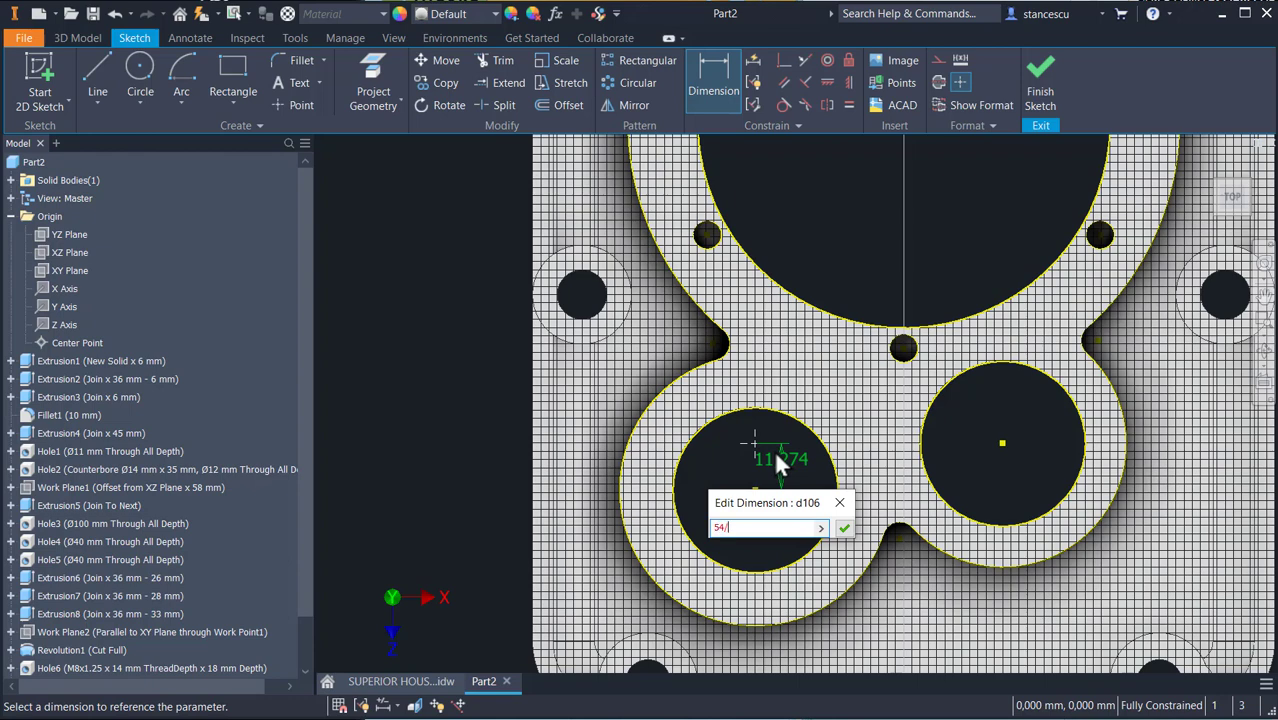
type("2")
key("Return")
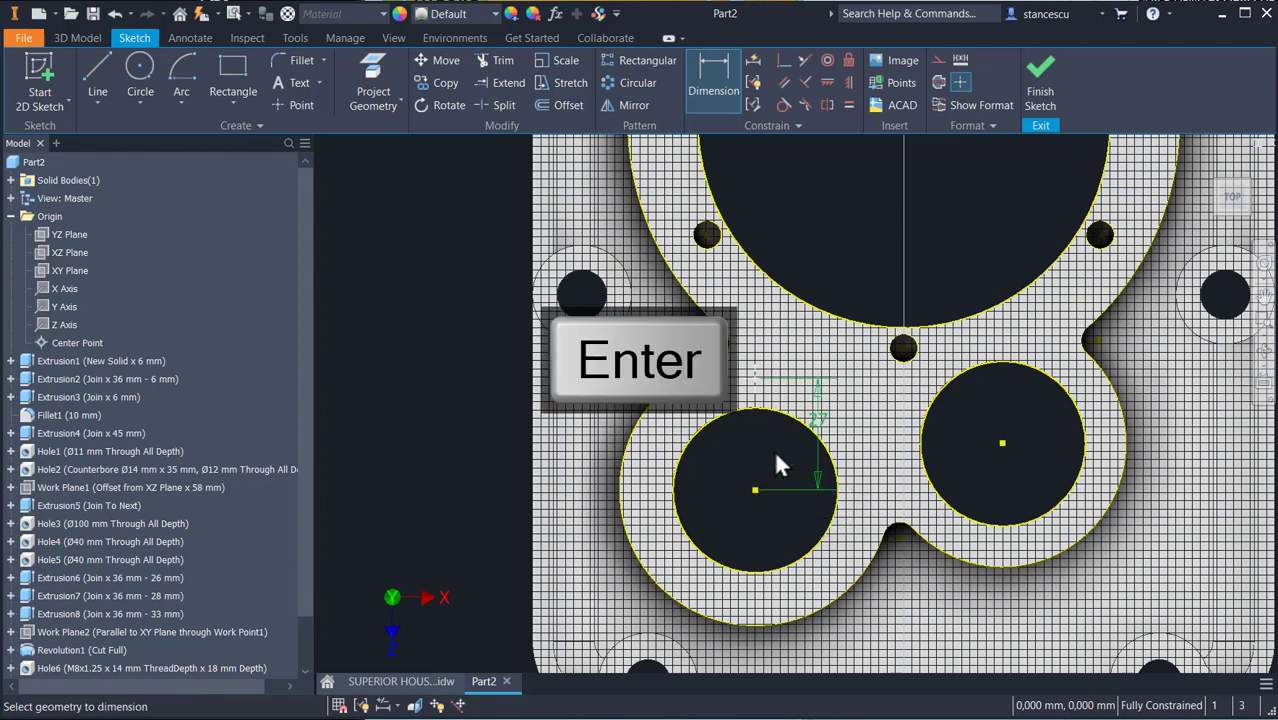
Finish the sketch and create an M8x1.25 tapped hole at the point, 18 mm deep with 14 mm thread depth.
left_click(1043, 88)
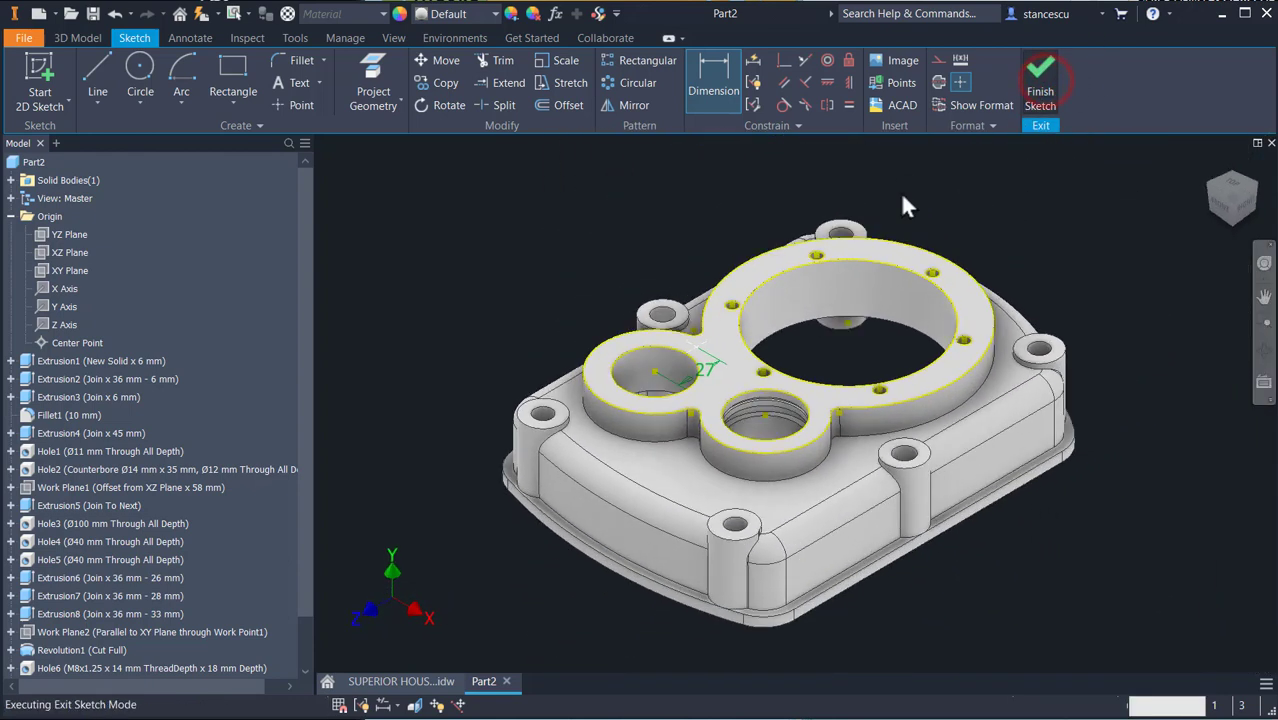
left_click(373, 80)
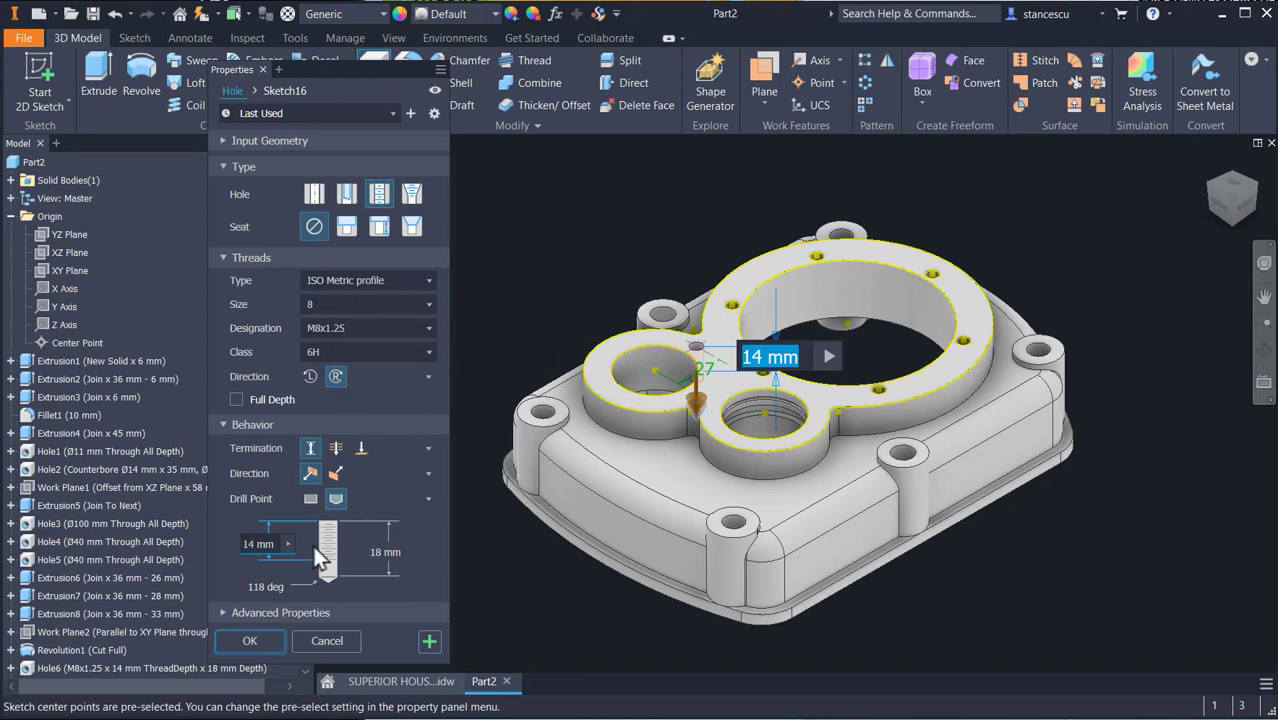
left_click(248, 641)
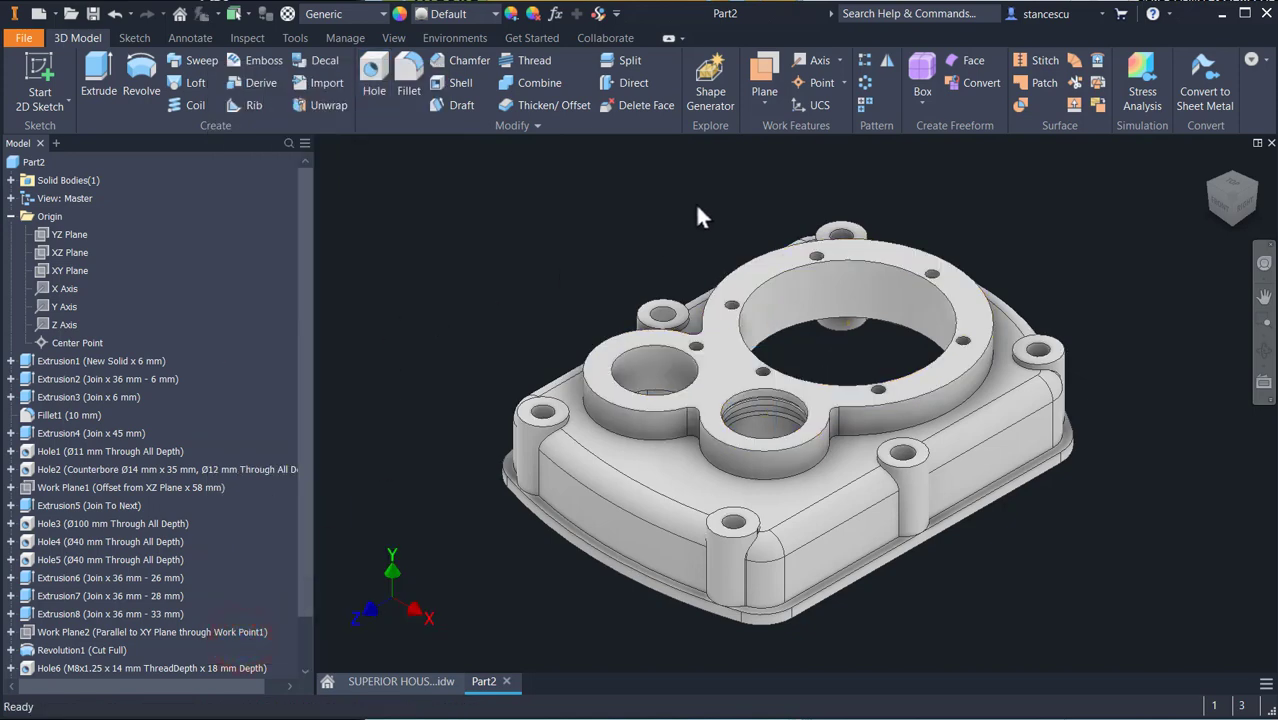
Circular-pattern the new M8 hole around the ungrooved small bore's axis with 6 occurrences over 360 degrees.
left_click(866, 84)
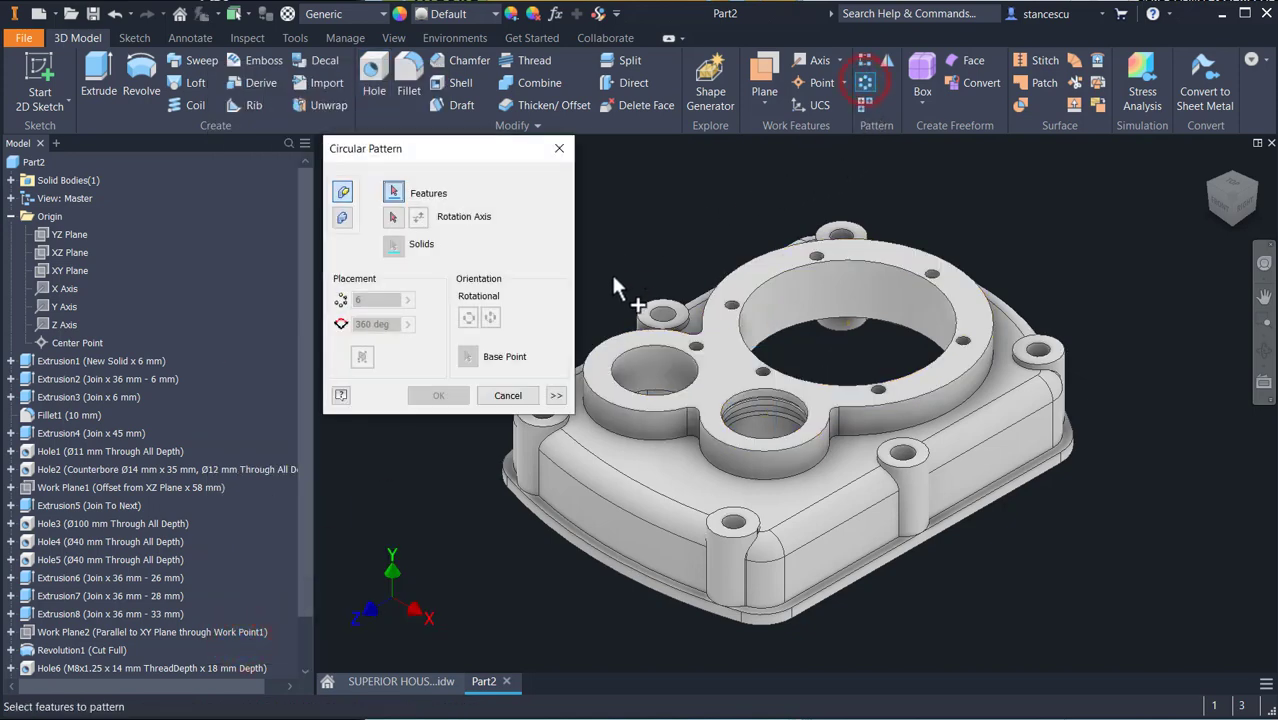
left_click(696, 348)
left_click(395, 217)
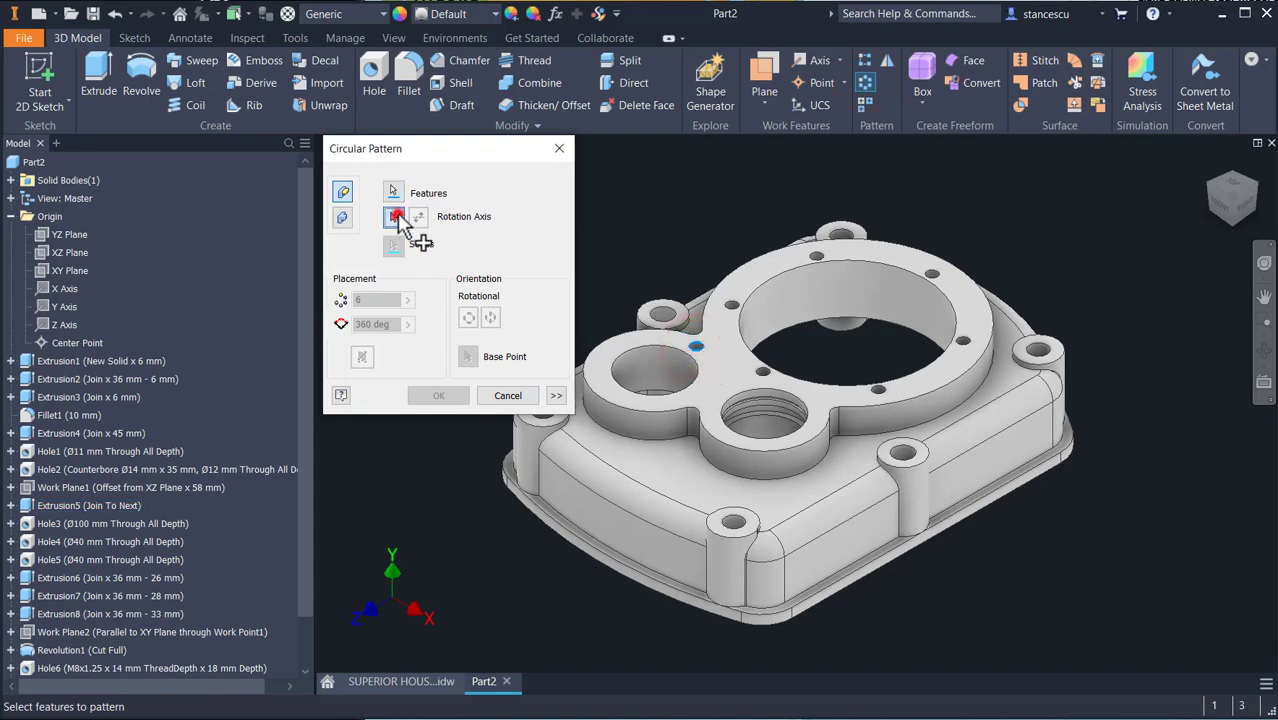
left_click(648, 372)
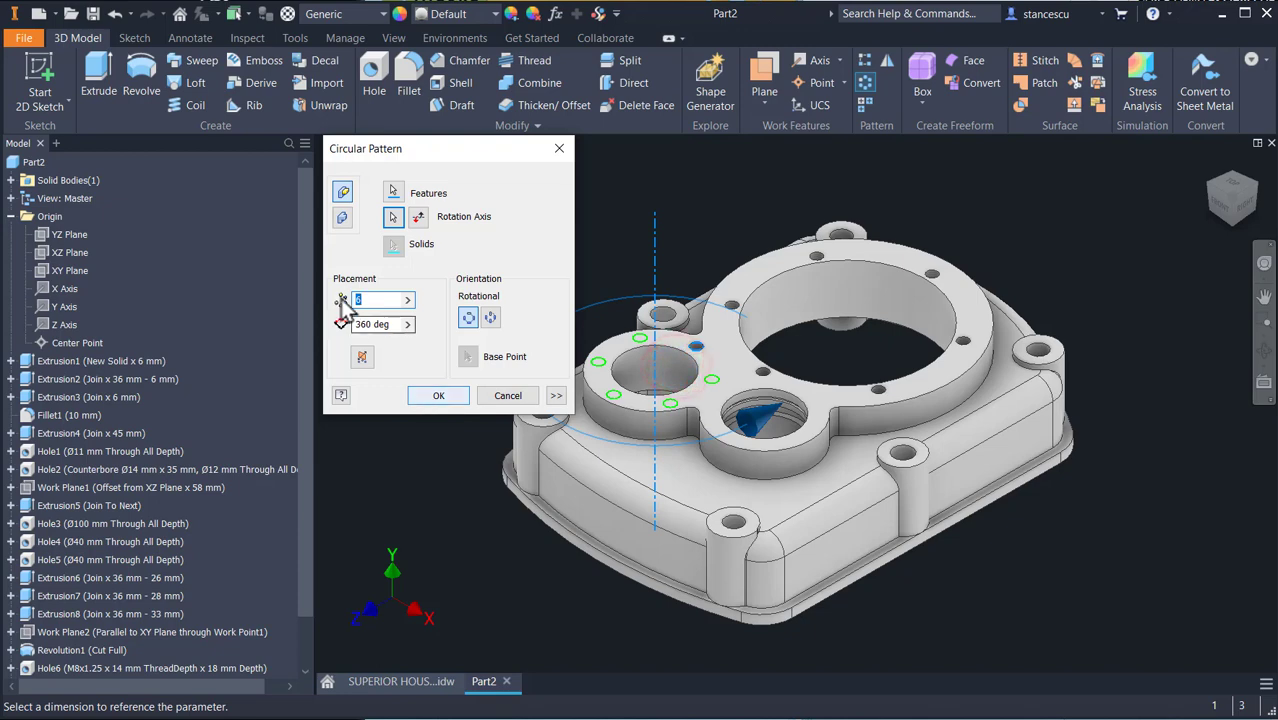
left_click(440, 397)
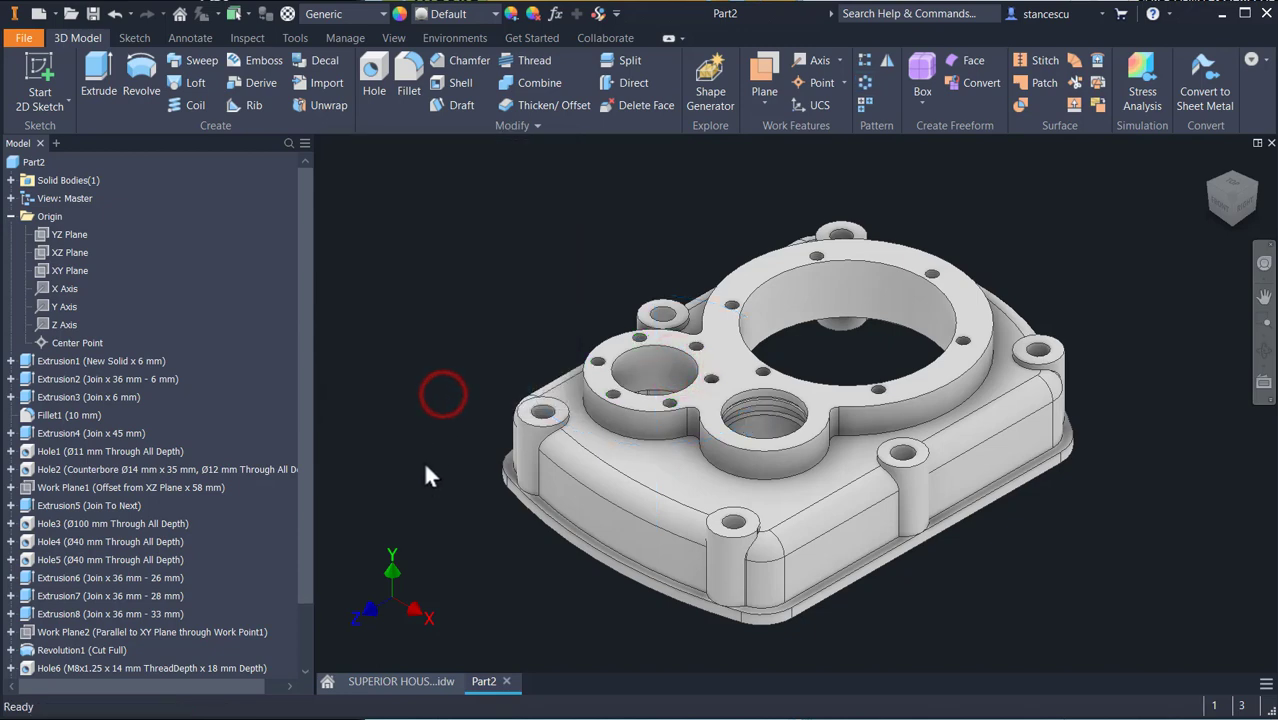
Check the whole SUPERIOR HOUSING drawing for remaining features and return to the part model.
key("F6")
left_click(432, 686)
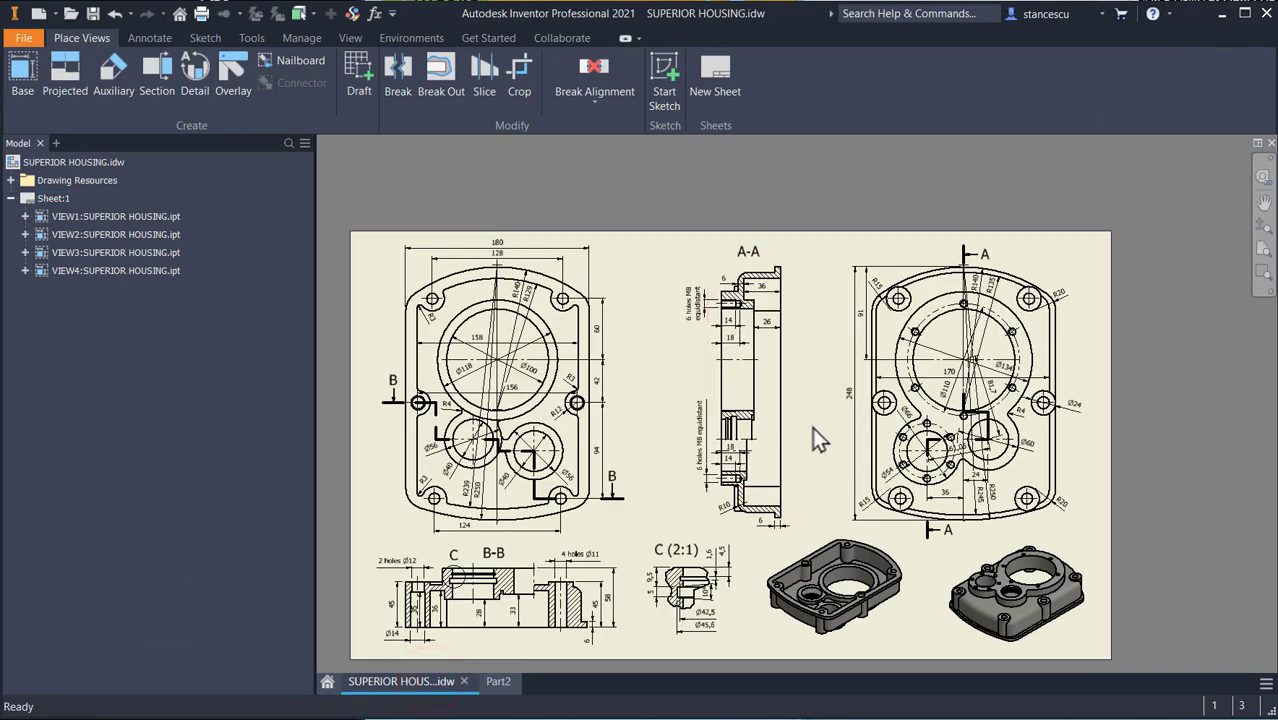
key("Home")
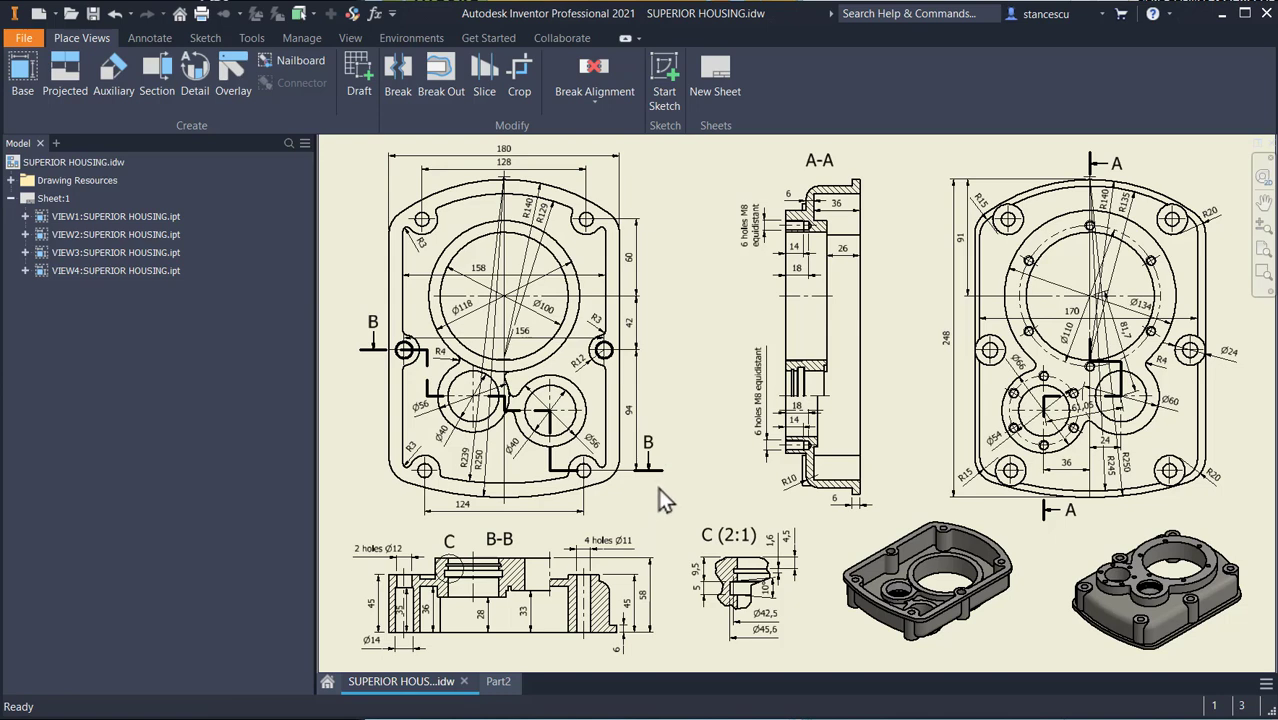
left_click(491, 681)
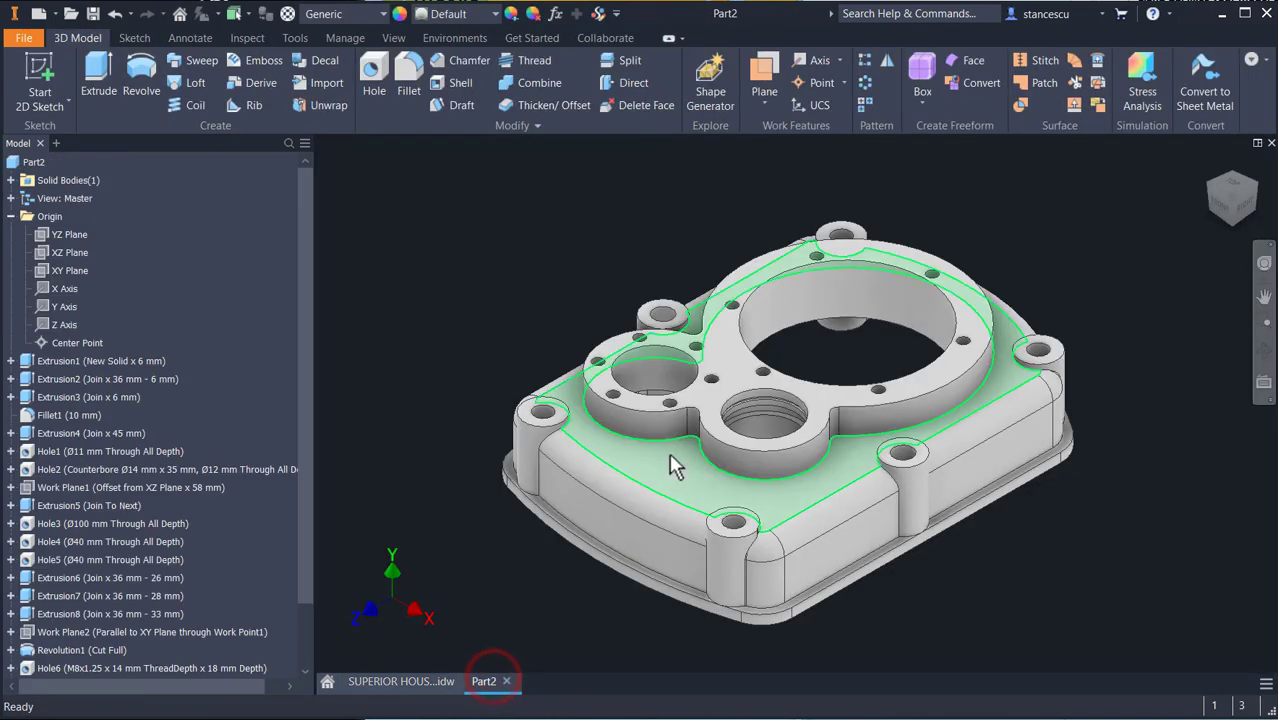
left_click(726, 470)
left_click(738, 461)
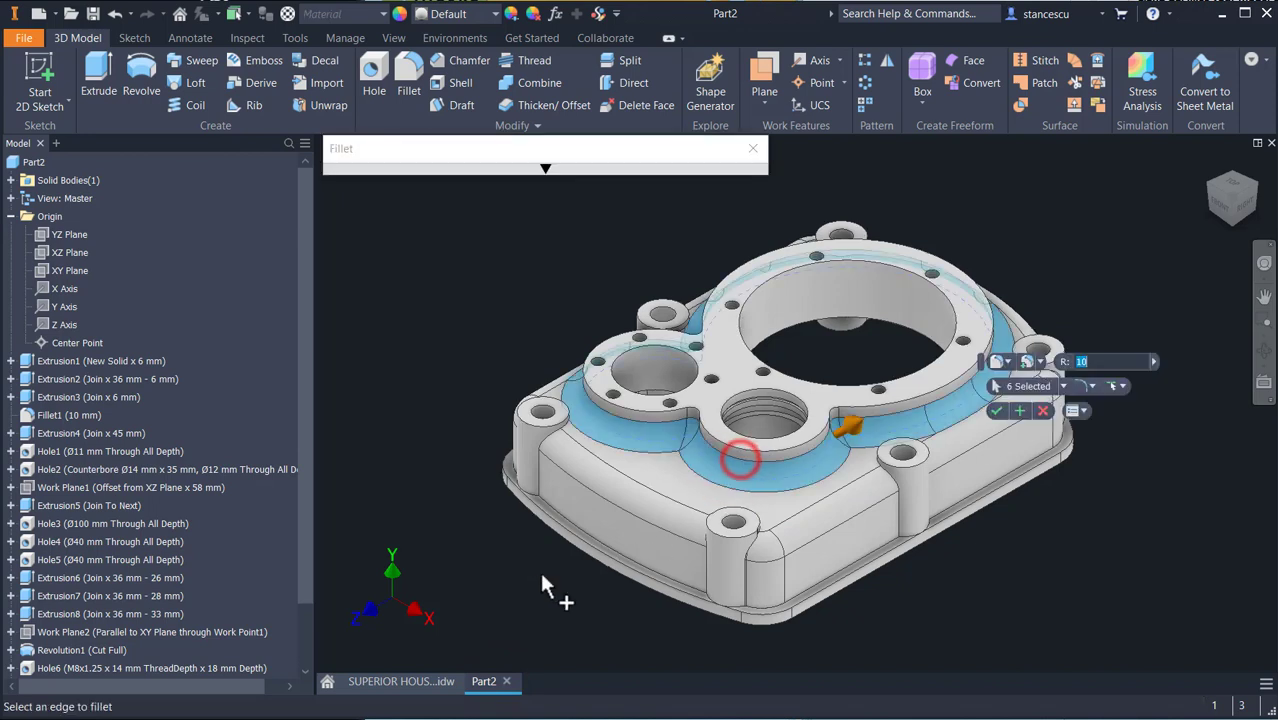
type("4")
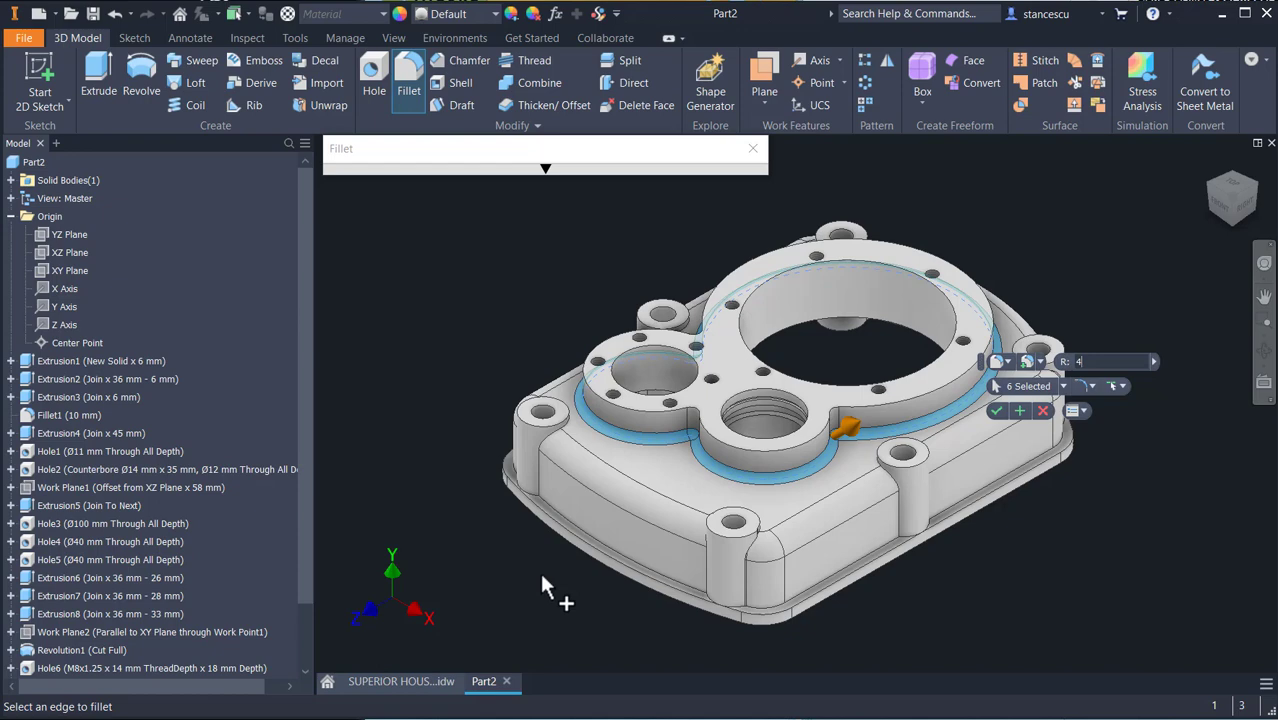
left_click(1043, 410)
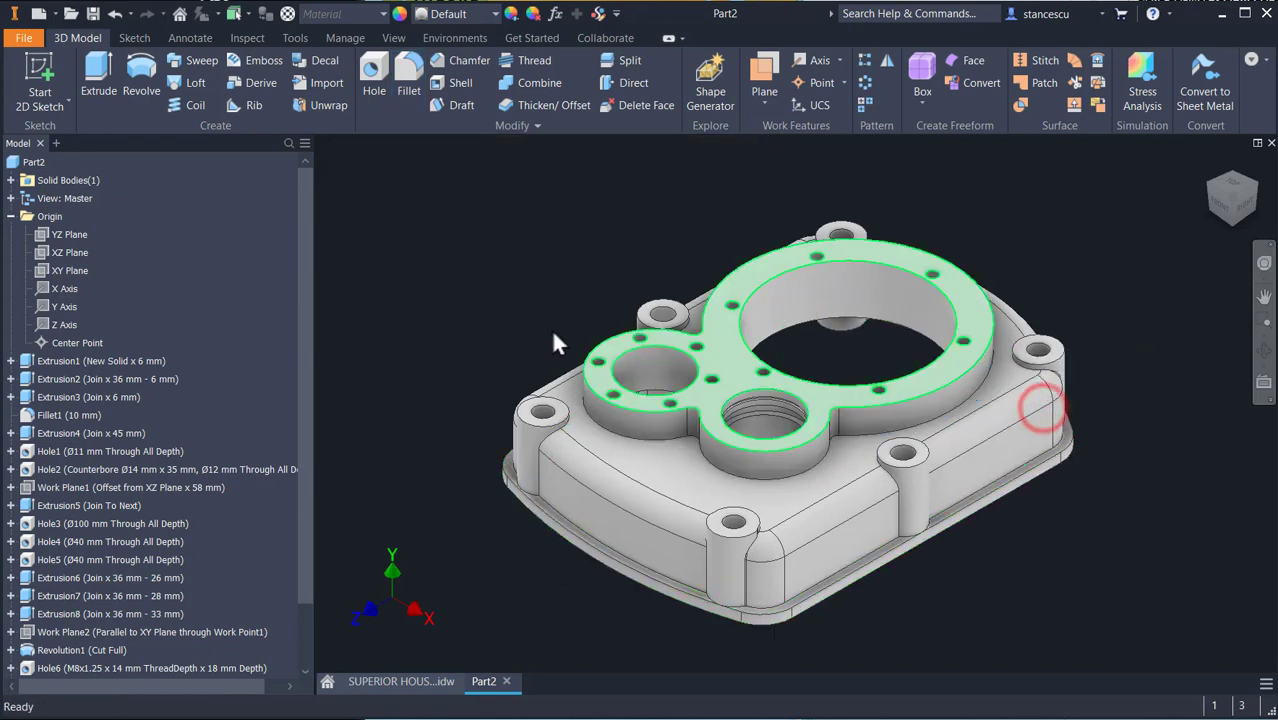
left_click(476, 216)
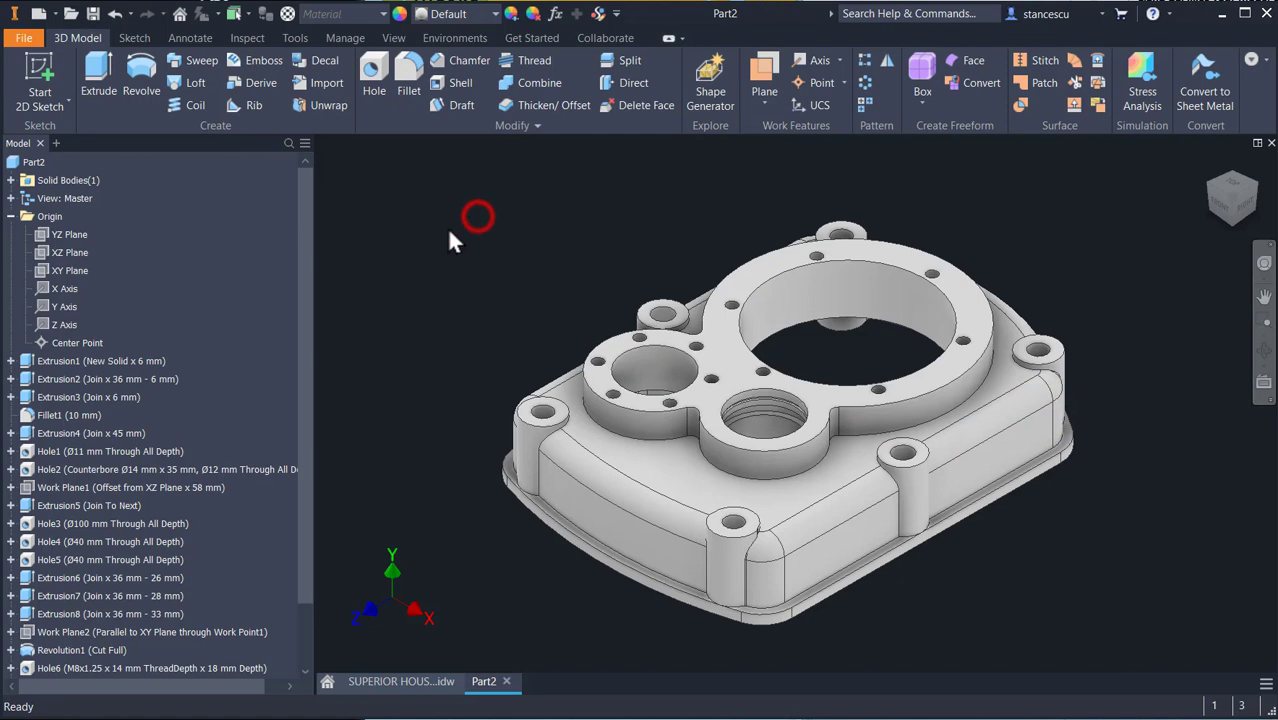
Assign the Steel, Cast material from the Inventor Material Library to the part.
left_click(380, 15)
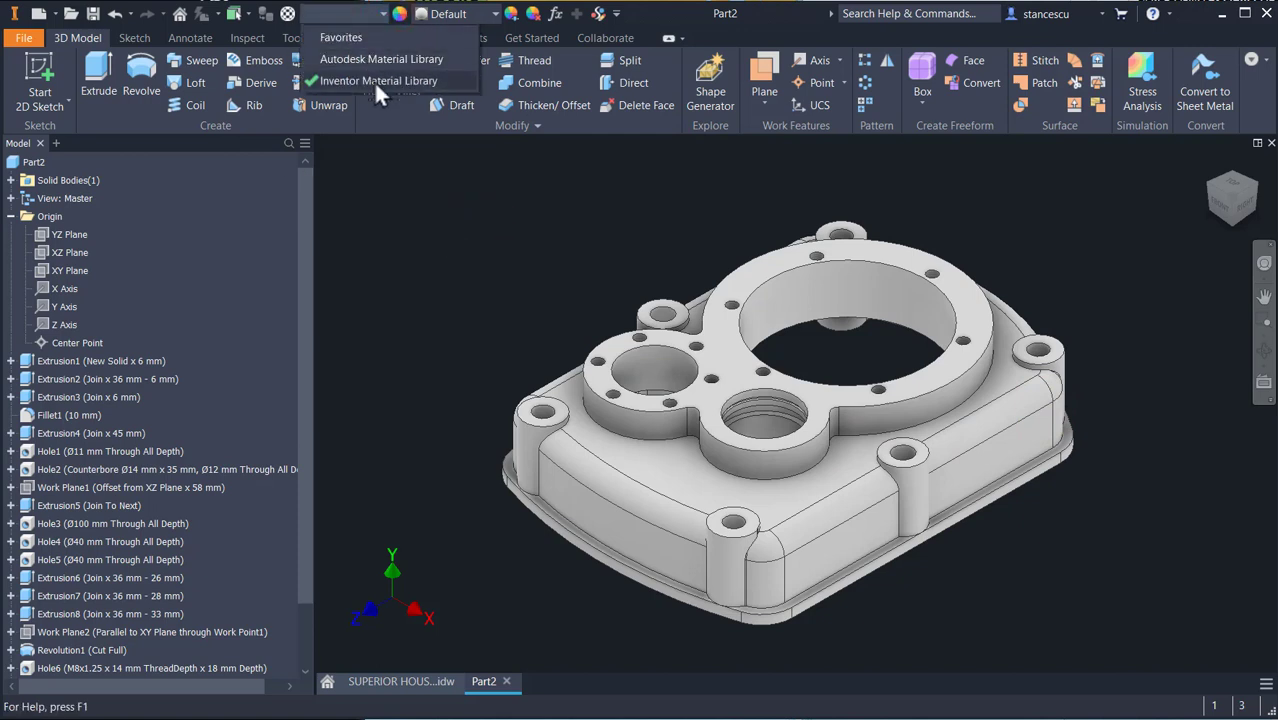
left_click(378, 82)
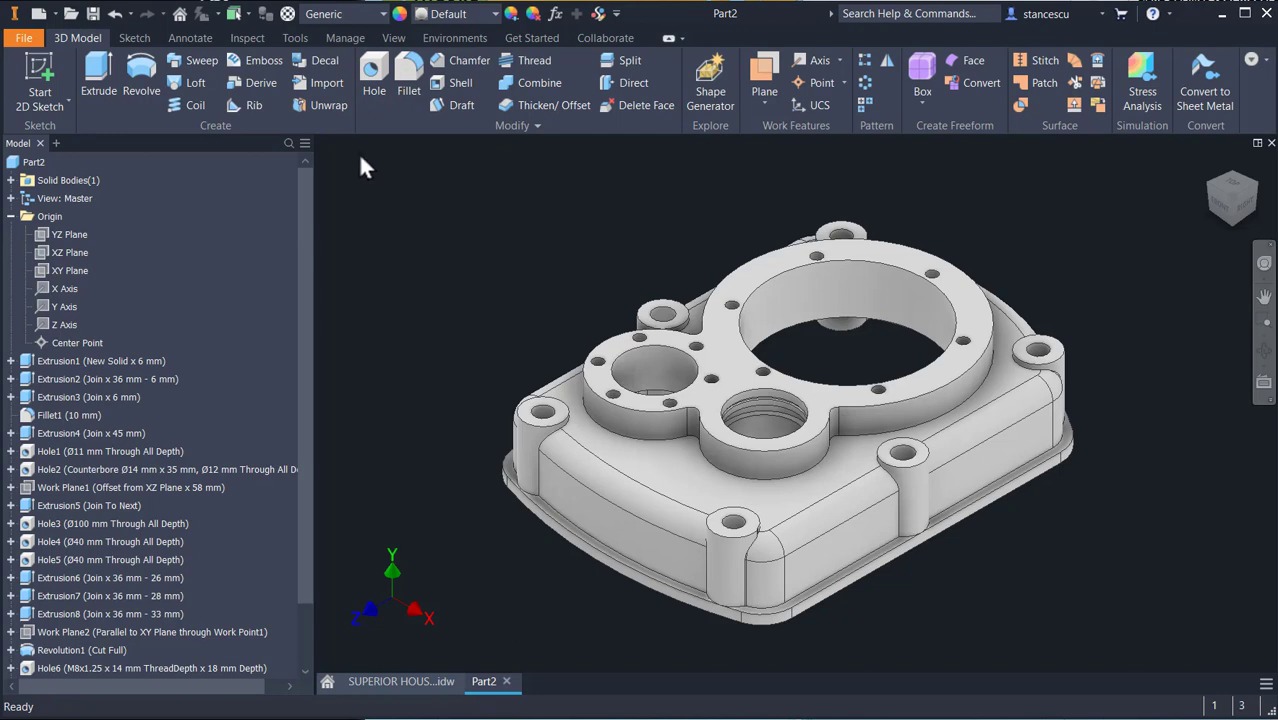
left_click(341, 16)
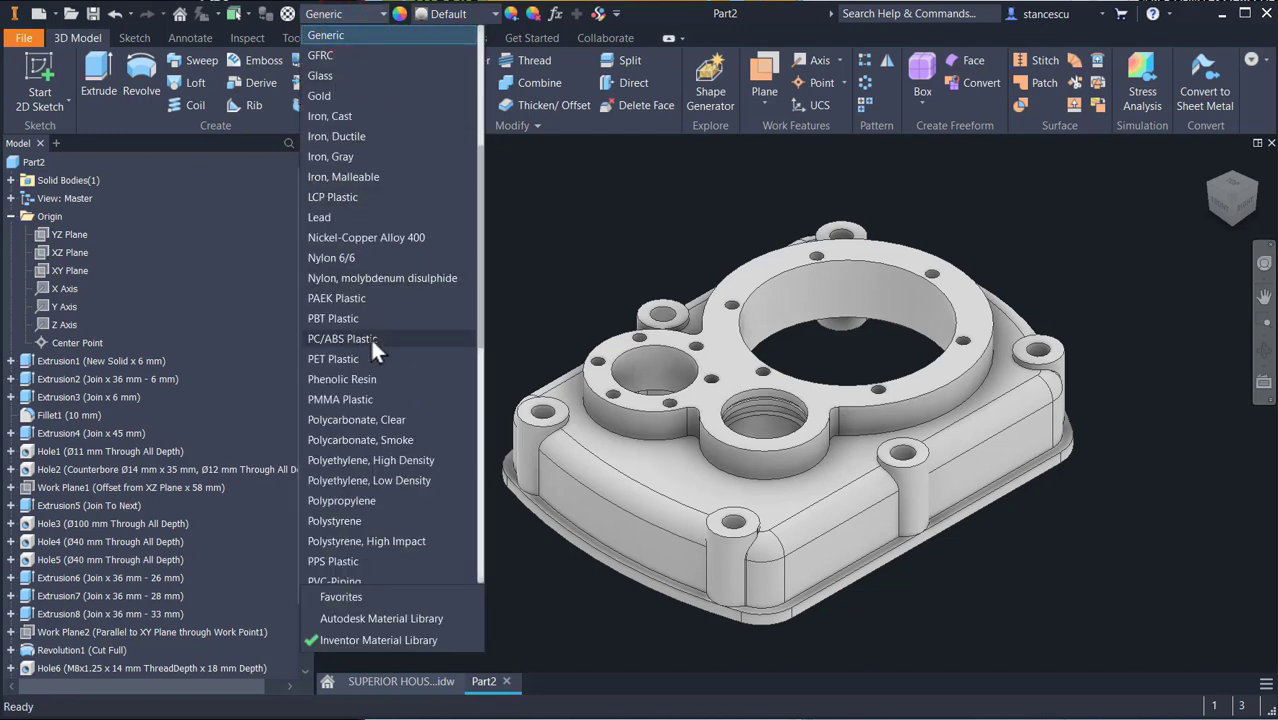
scroll(370, 336, "down", 7)
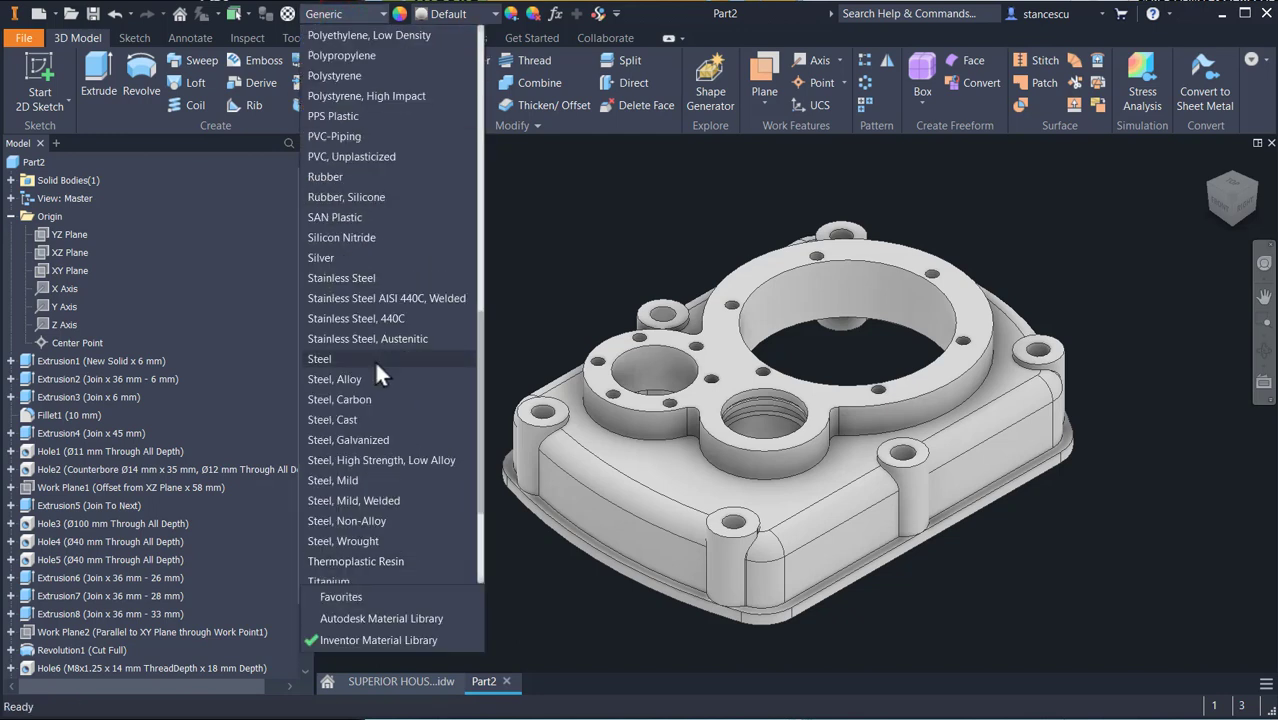
left_click(366, 418)
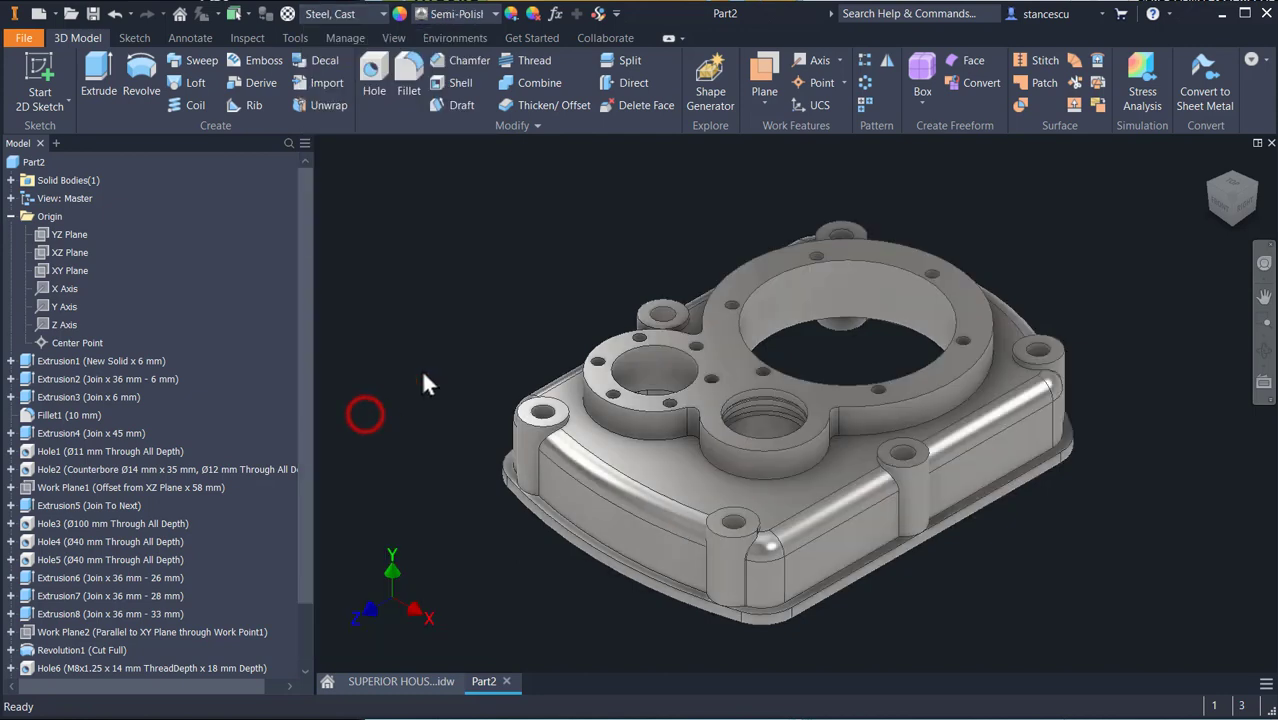
Set the whole part's appearance to Steel - Cast from the Inventor Material Library.
left_click(456, 14)
scroll(500, 366, "down", 1)
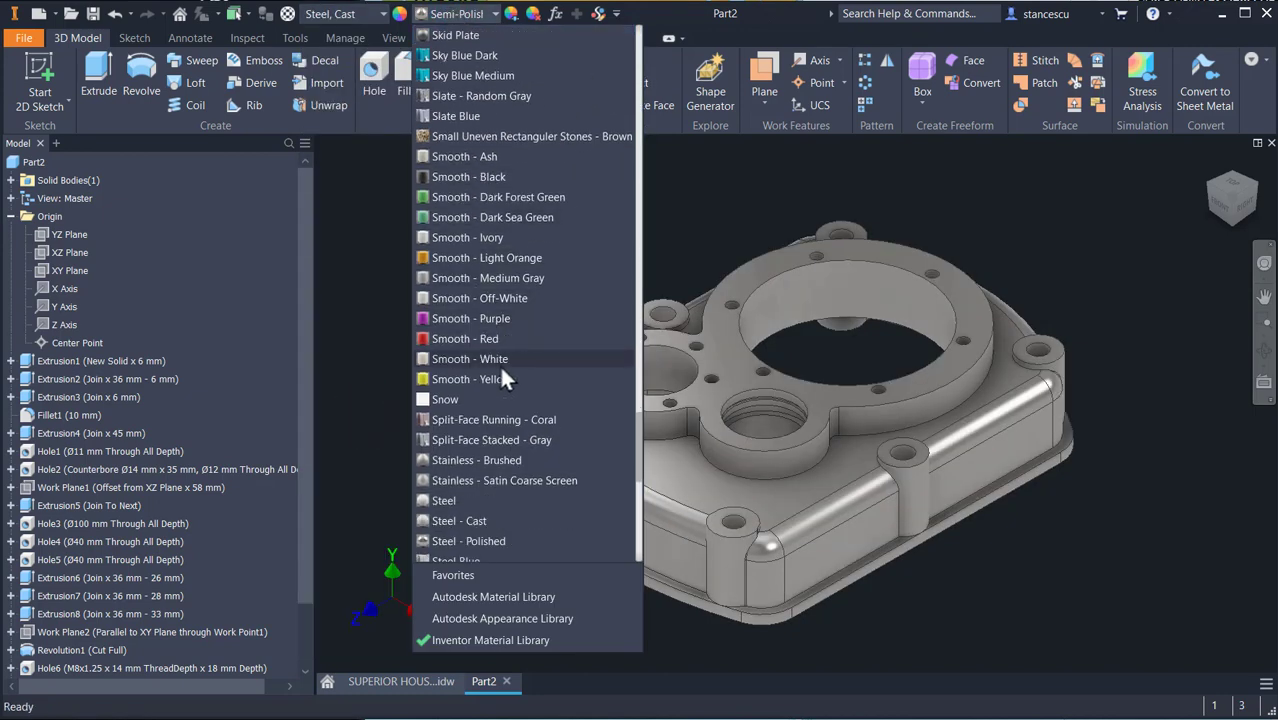
left_click(474, 519)
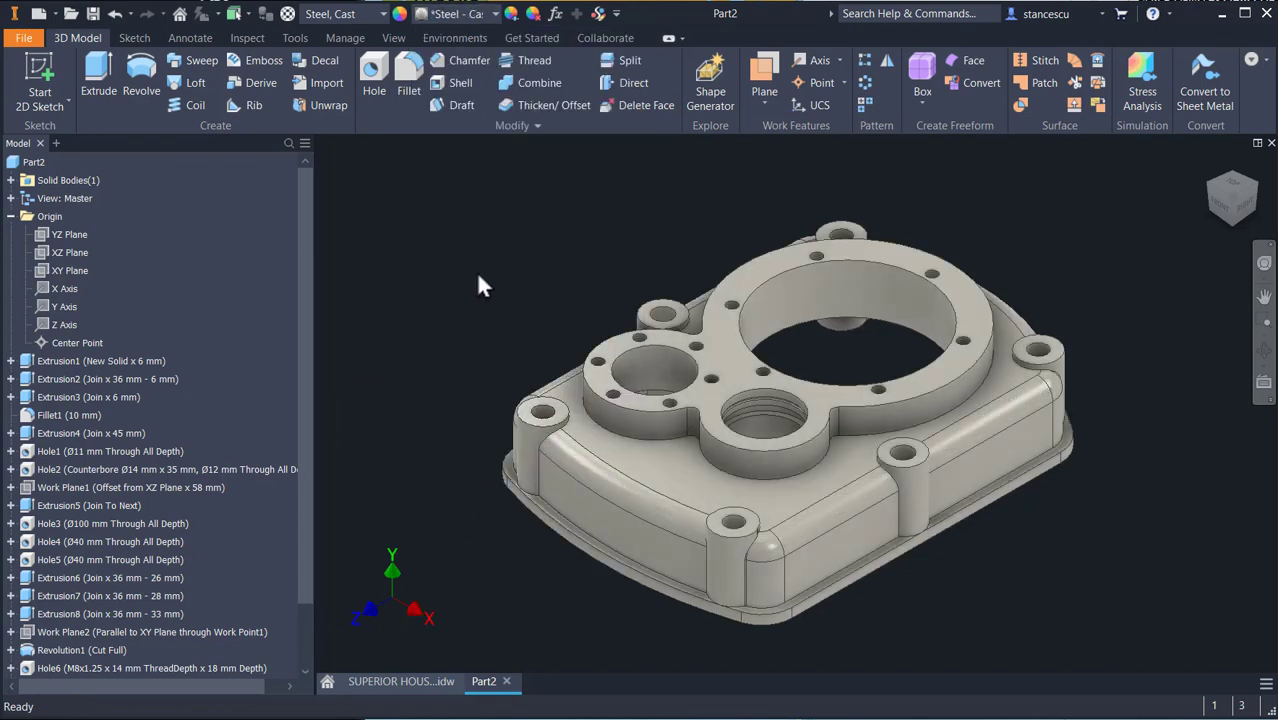
Select the raised top face surrounding the three bores together with the inner wall faces of the grooved small bore.
scroll(556, 329, "up", 5)
middle_click_drag(503, 297, 399, 274)
left_click(546, 262)
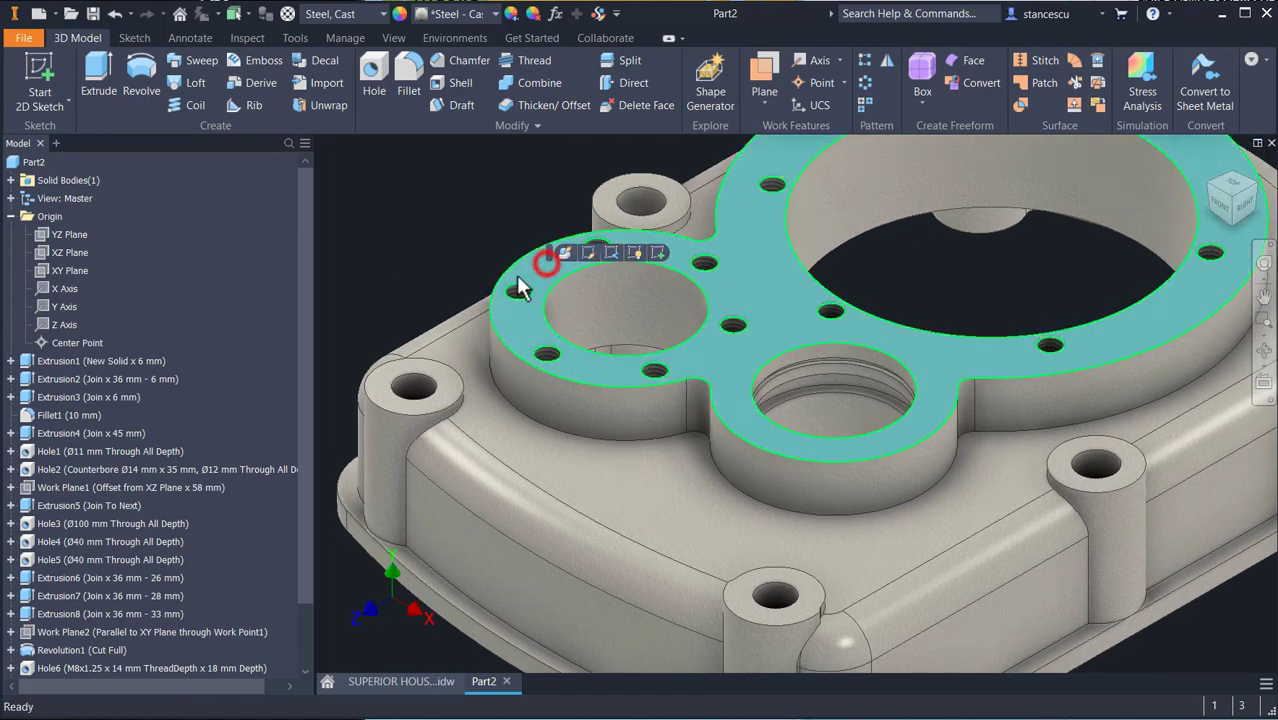
scroll(844, 392, "up", 6)
scroll(844, 392, "down", 4)
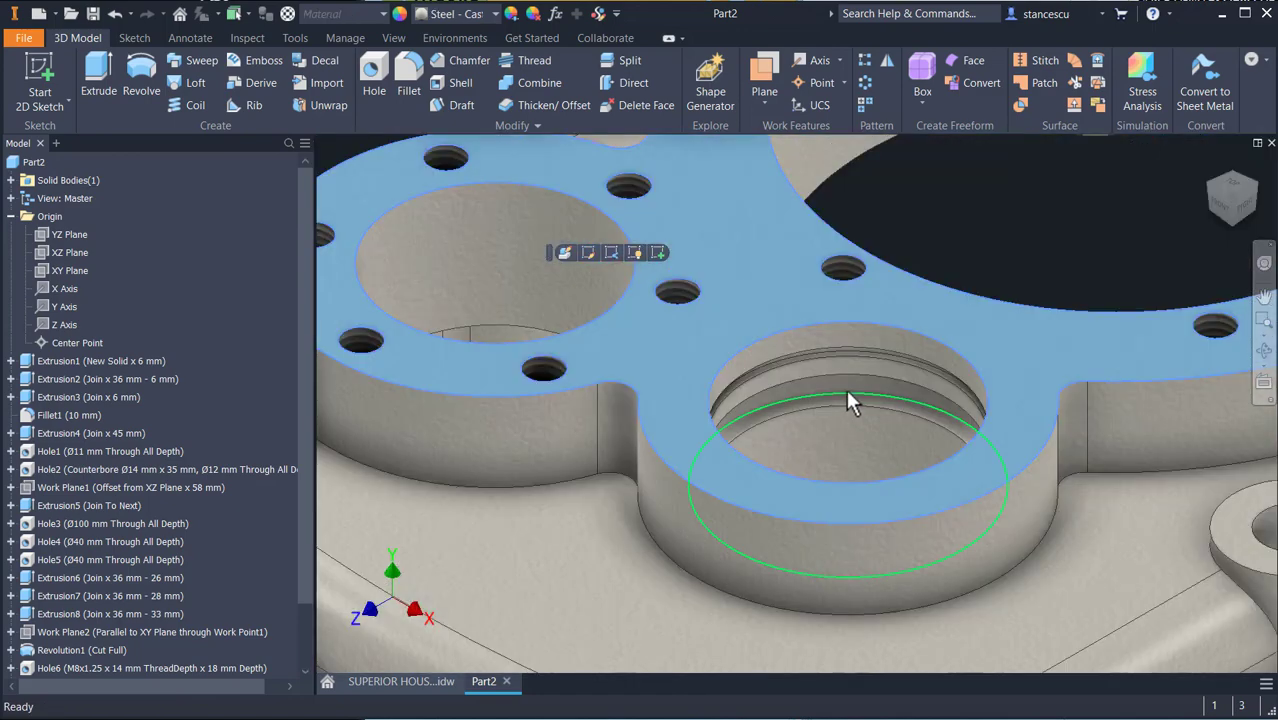
scroll(844, 392, "up", 4)
left_click(870, 293, "ctrl")
left_click(866, 353, "ctrl")
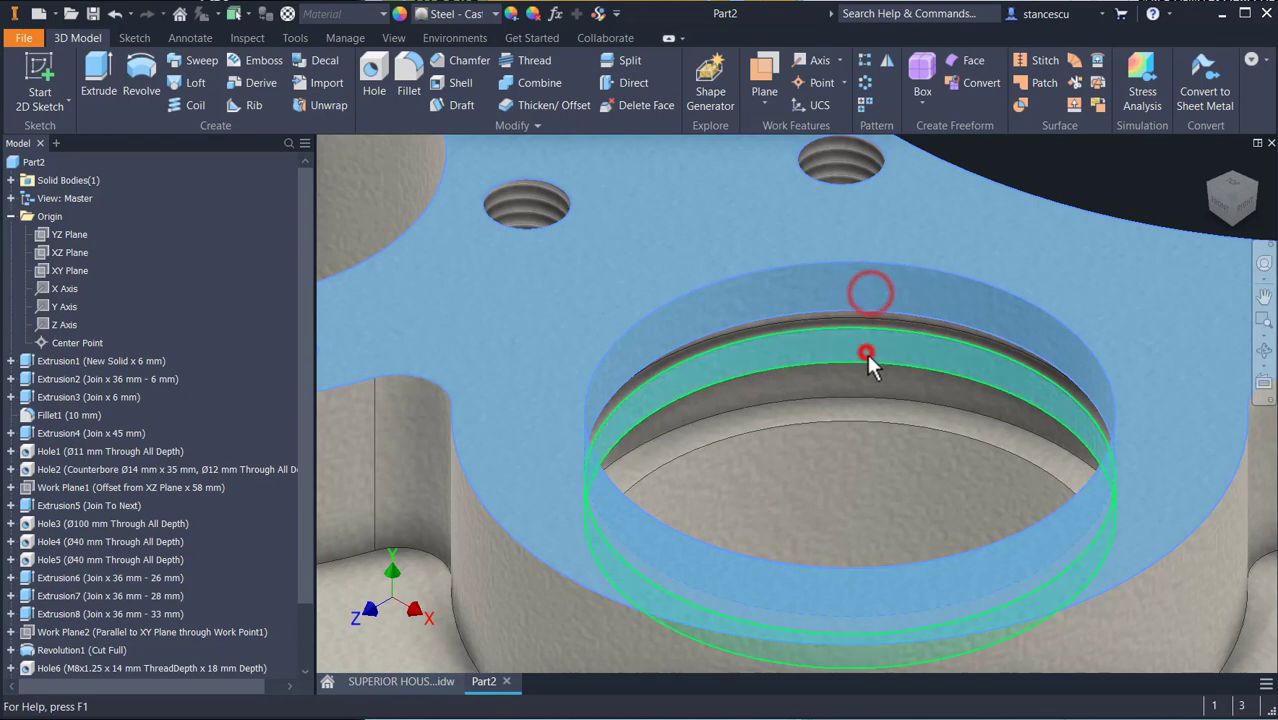
left_click(807, 463, "ctrl")
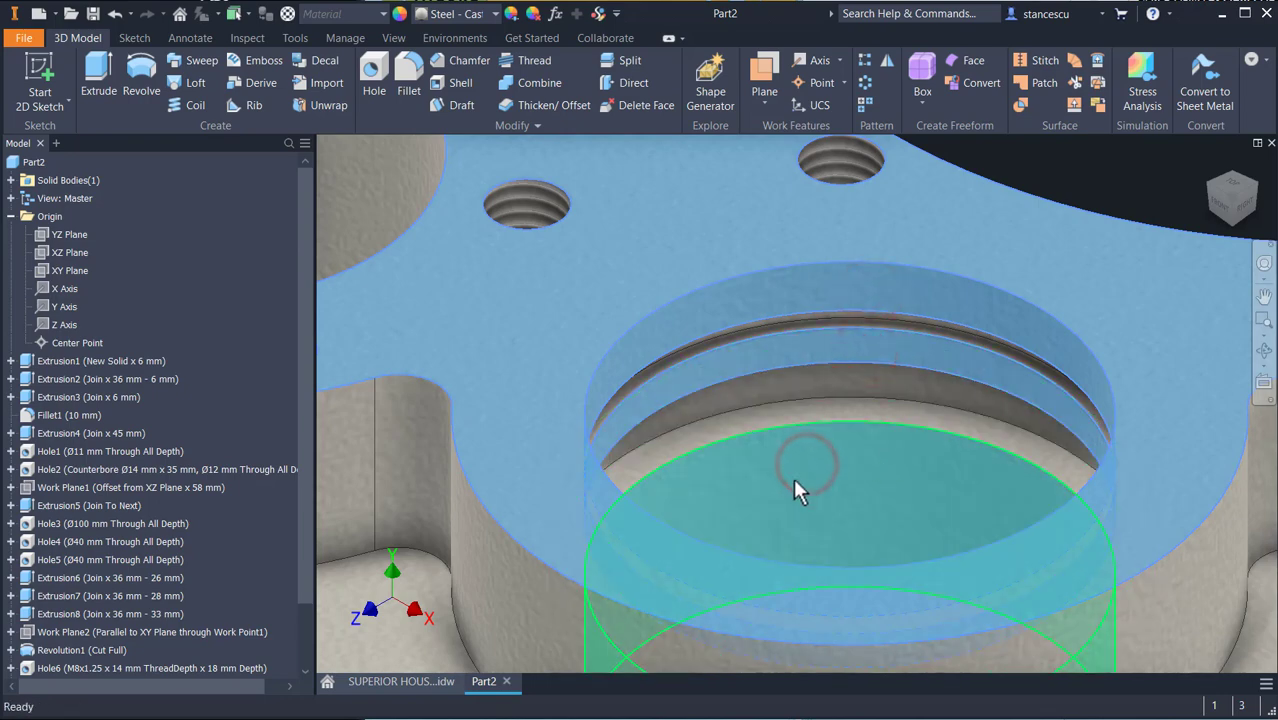
scroll(799, 481, "down", 6)
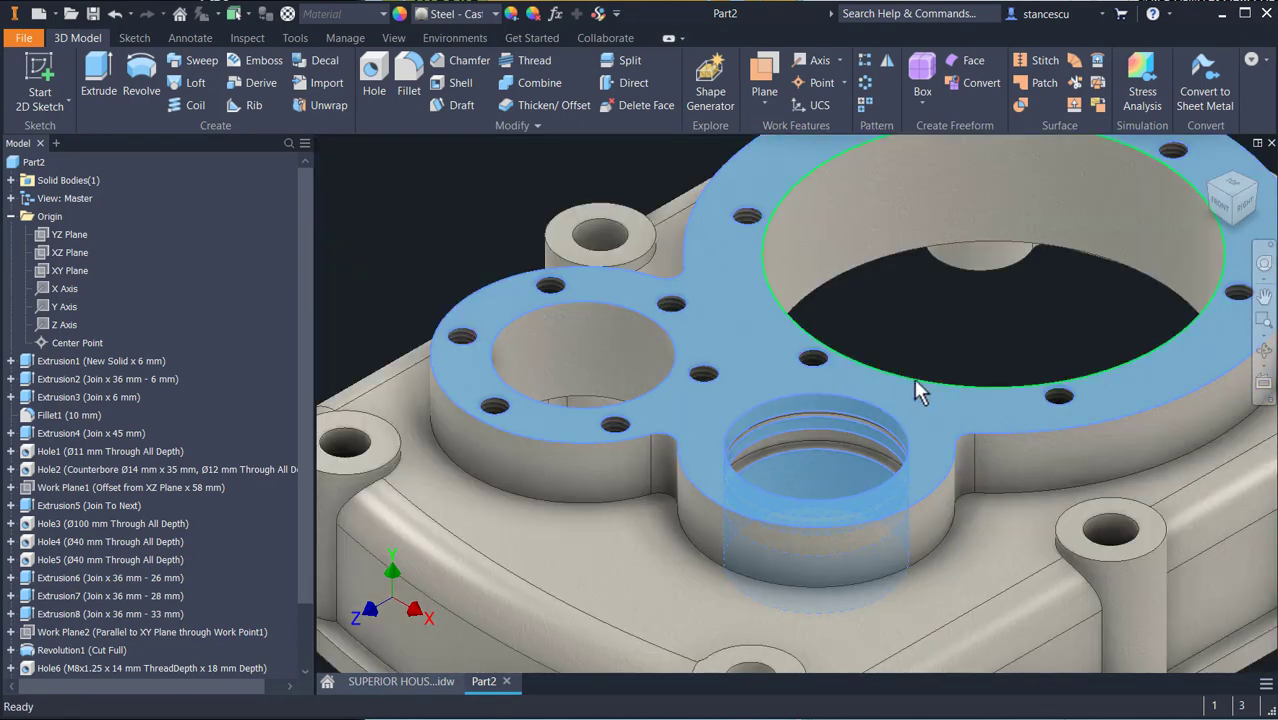
Add the top faces of the six bolt bosses around the housing to the face selection.
middle_click_drag(833, 380, 873, 288)
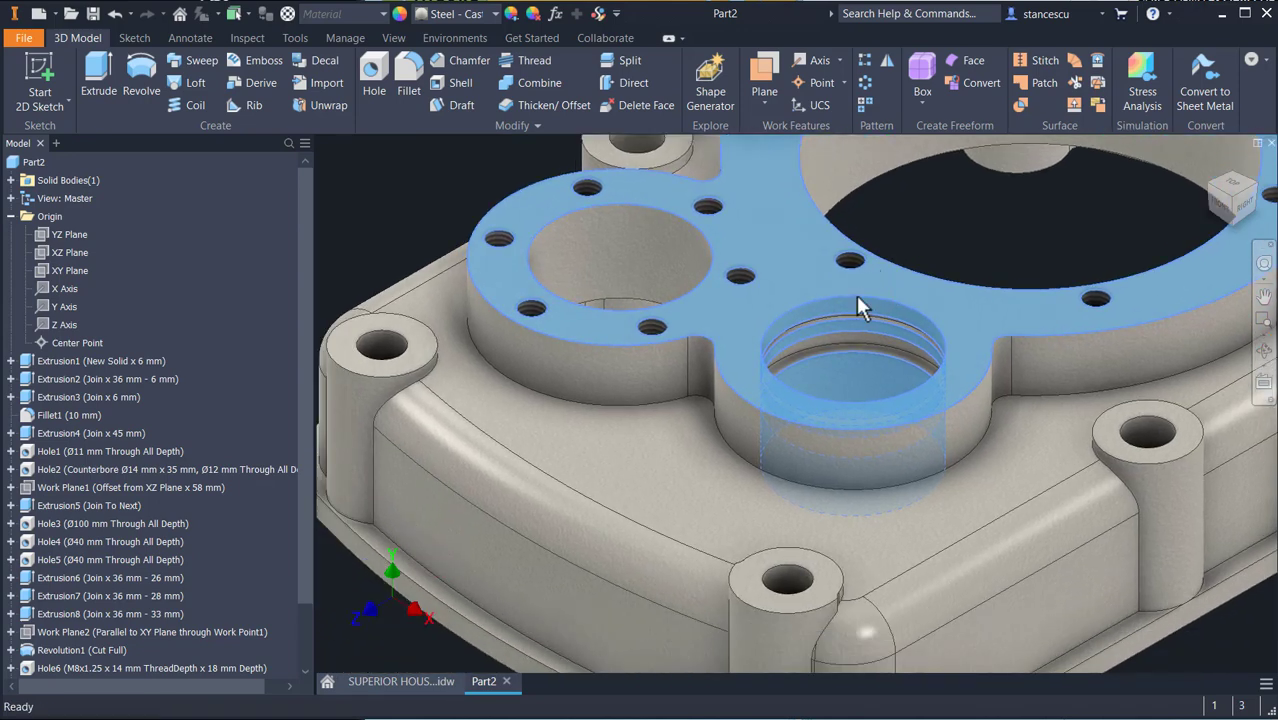
left_click(408, 360, "ctrl")
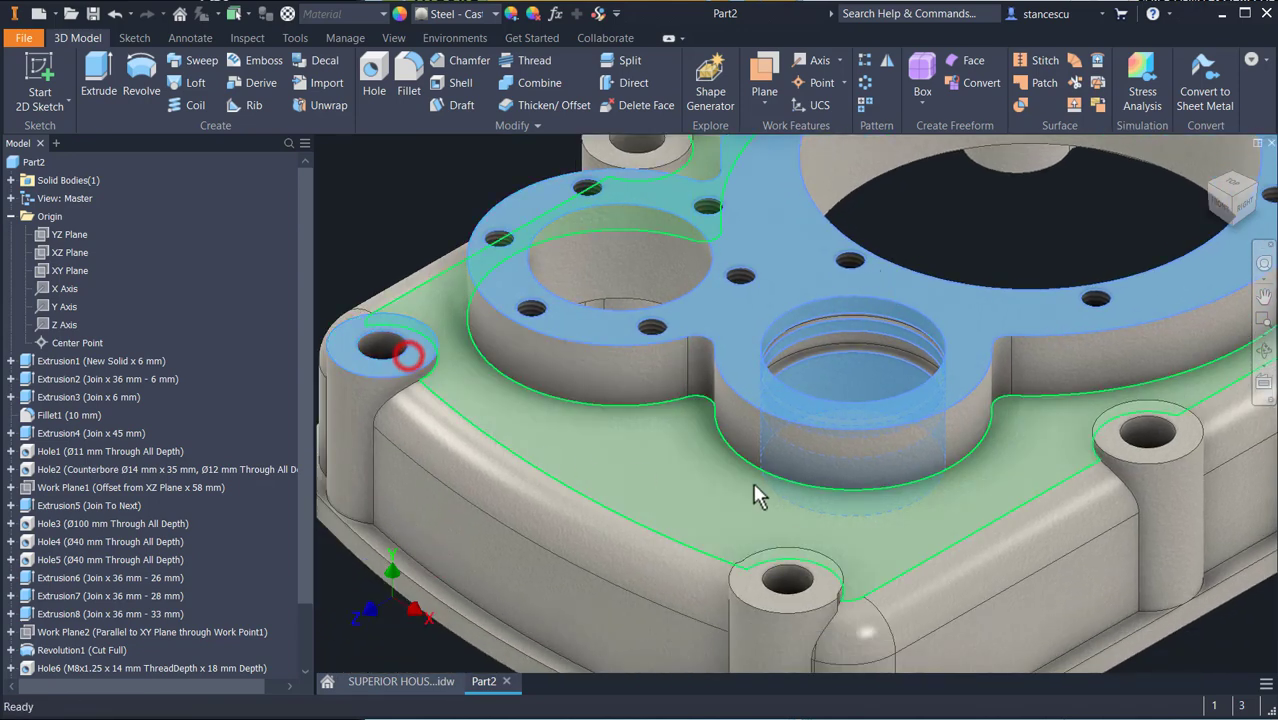
left_click(740, 587, "ctrl")
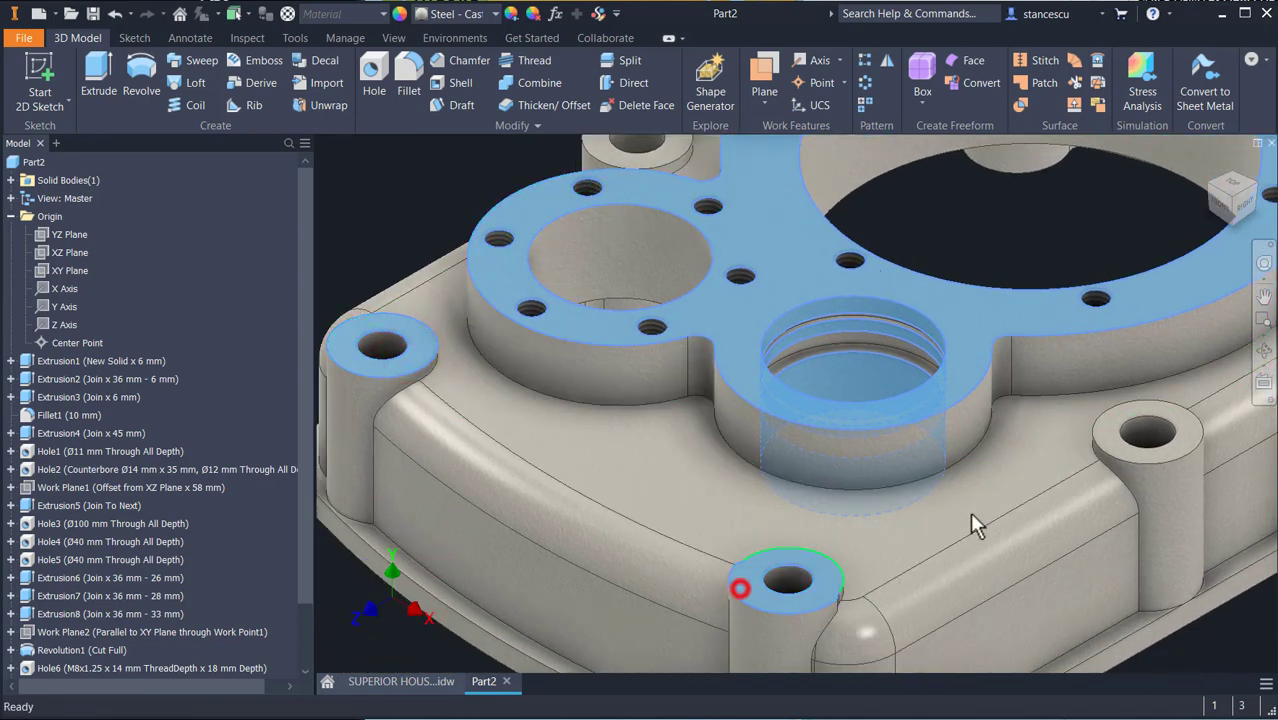
left_click(1113, 448, "ctrl")
middle_click_drag(978, 499, 441, 673)
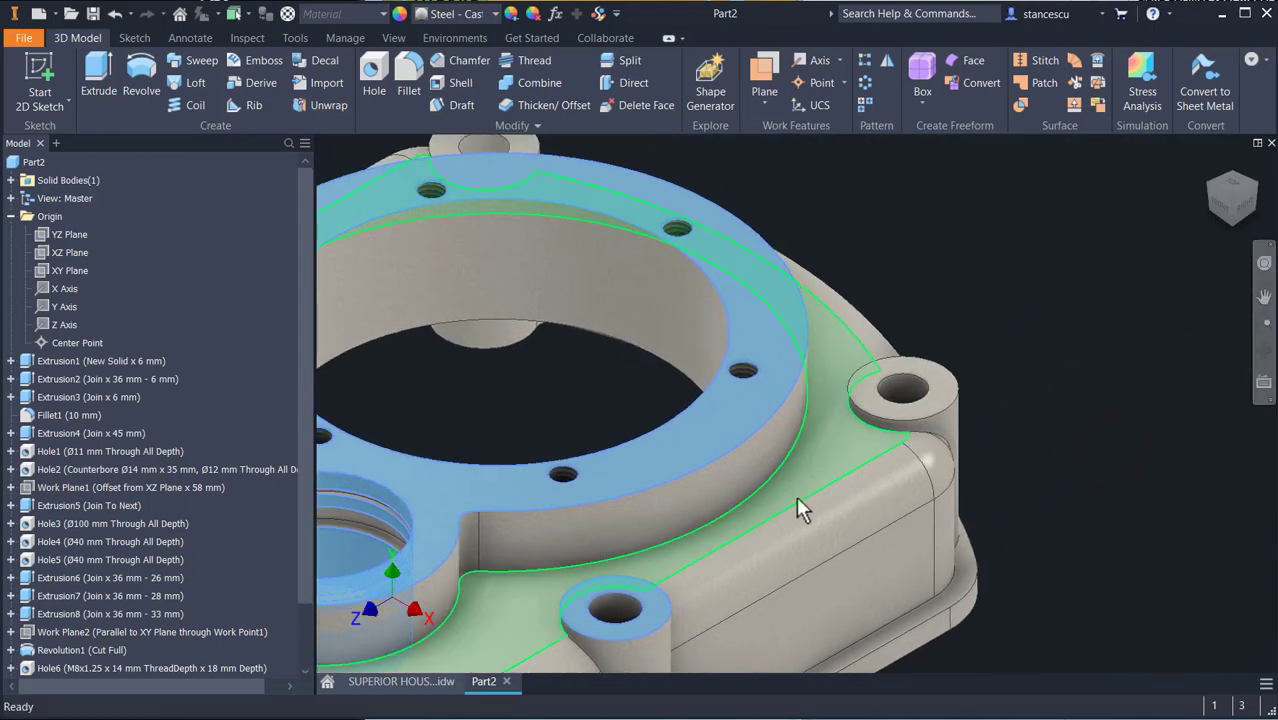
left_click(942, 386, "ctrl")
middle_click_drag(1063, 334, 1104, 371)
scroll(1104, 371, "down", 3)
middle_click_drag(900, 235, 1090, 293)
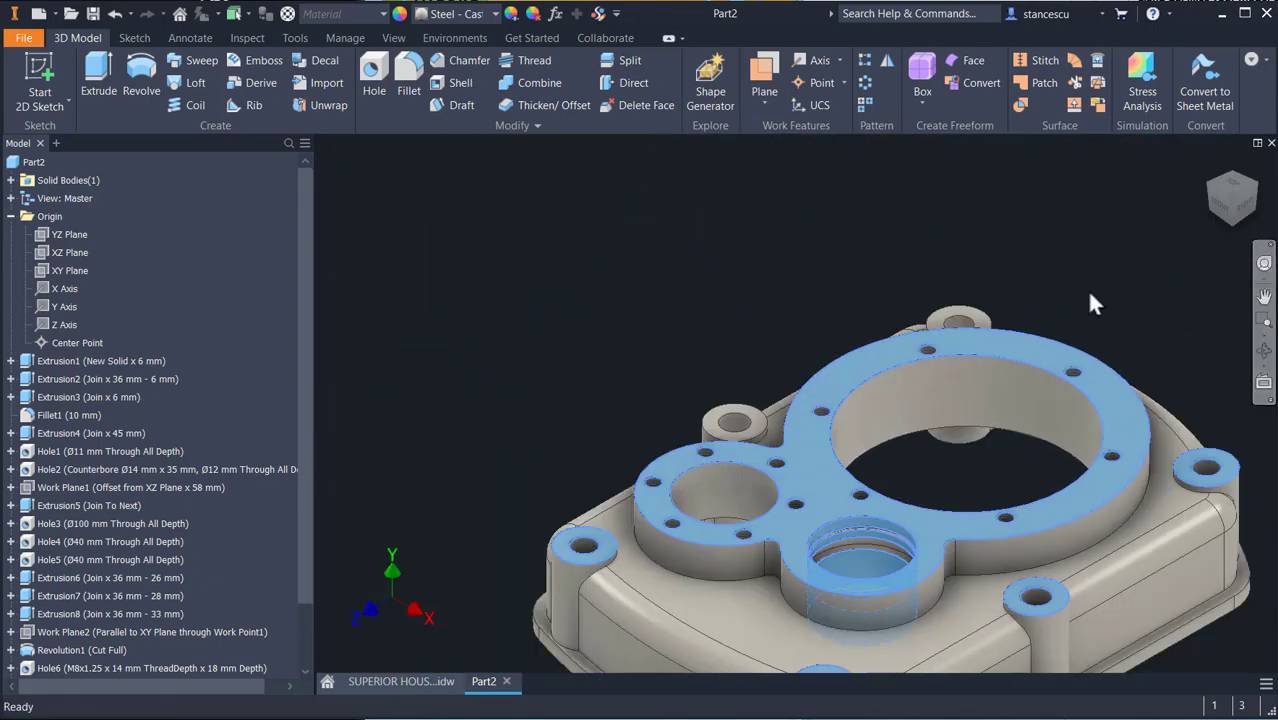
left_click(979, 318, "ctrl")
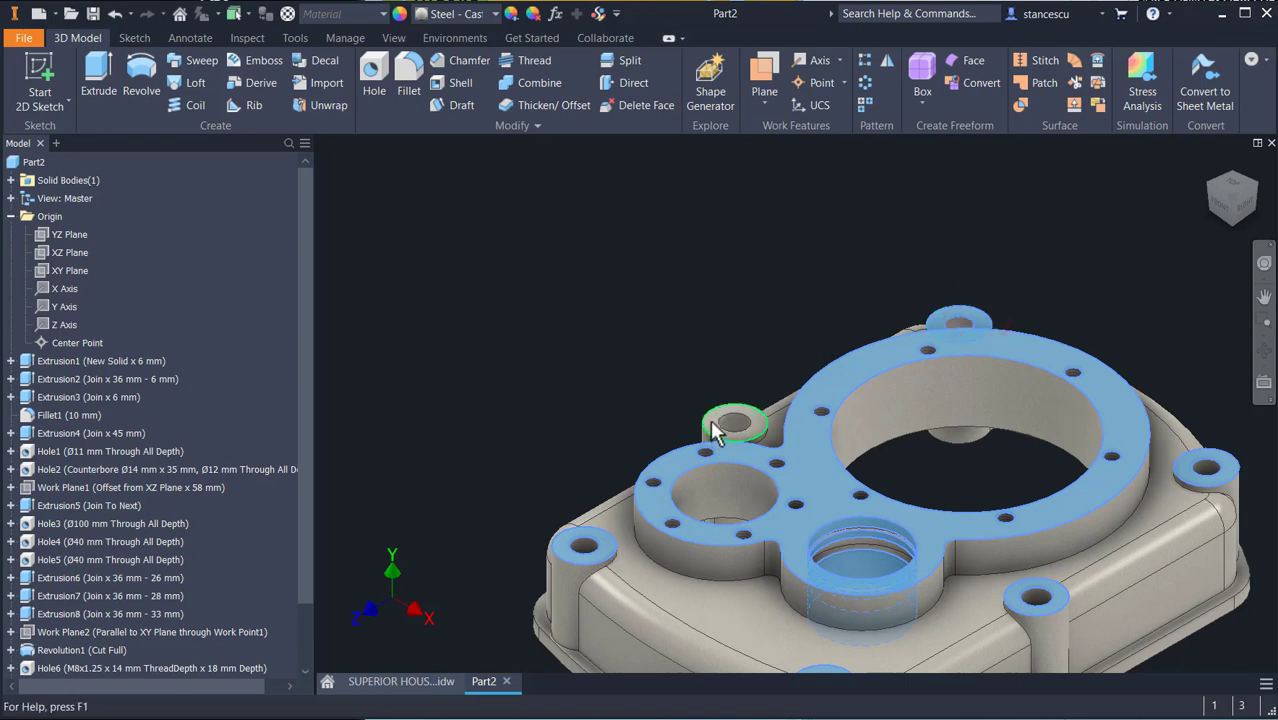
scroll(712, 434, "up", 3)
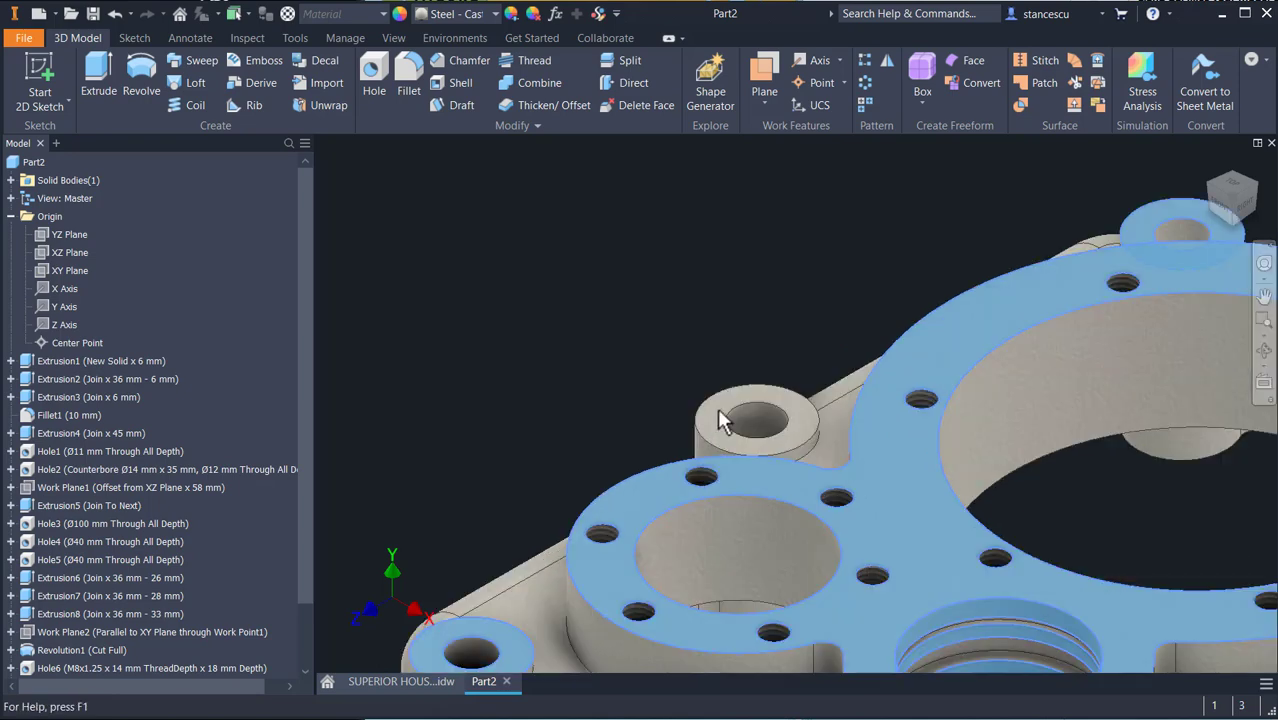
left_click(712, 424, "ctrl")
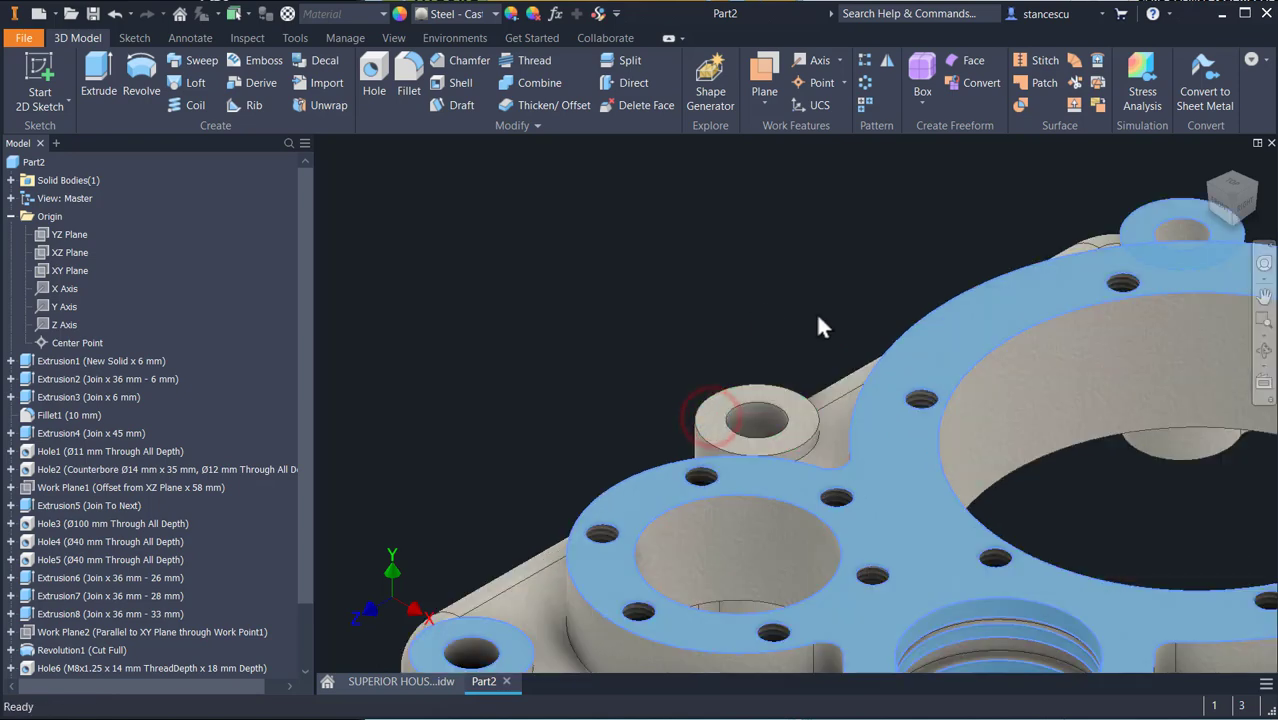
left_click(713, 423, "ctrl")
Add the underside flange face and the bottom ring faces of all three bores to the selection.
middle_click_drag(648, 432, 732, 427, "shift")
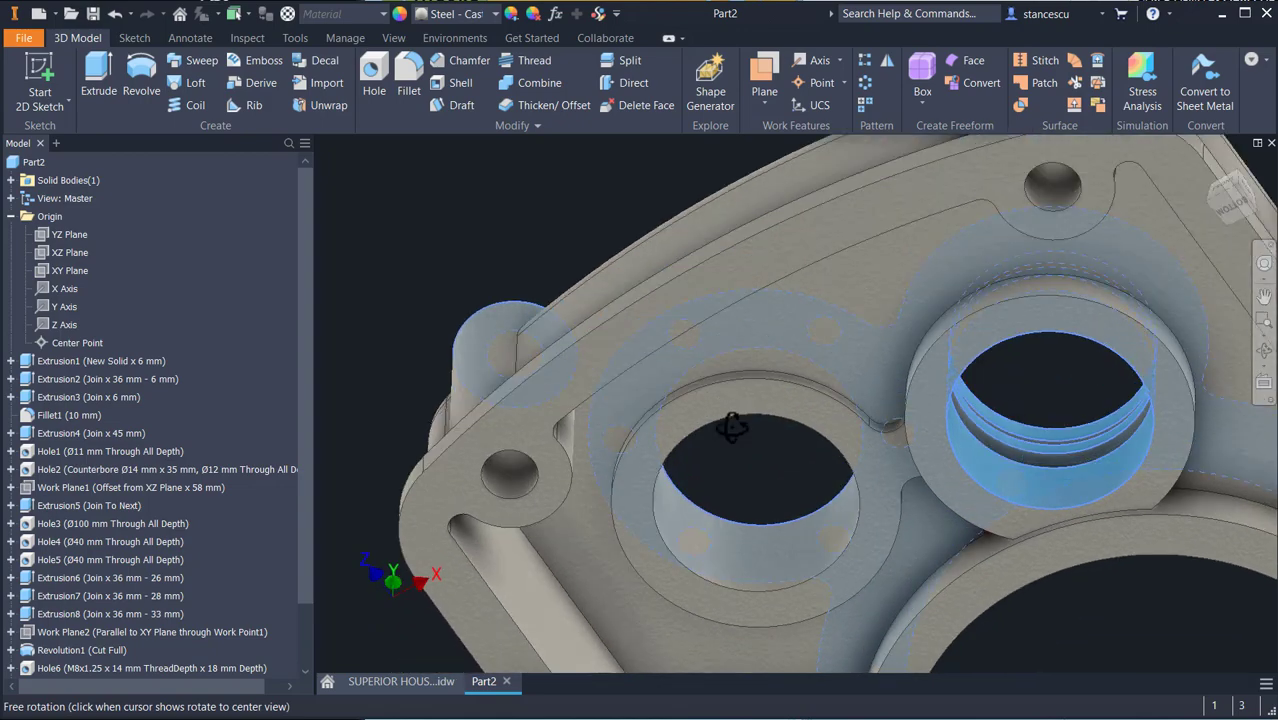
left_click(715, 287, "ctrl")
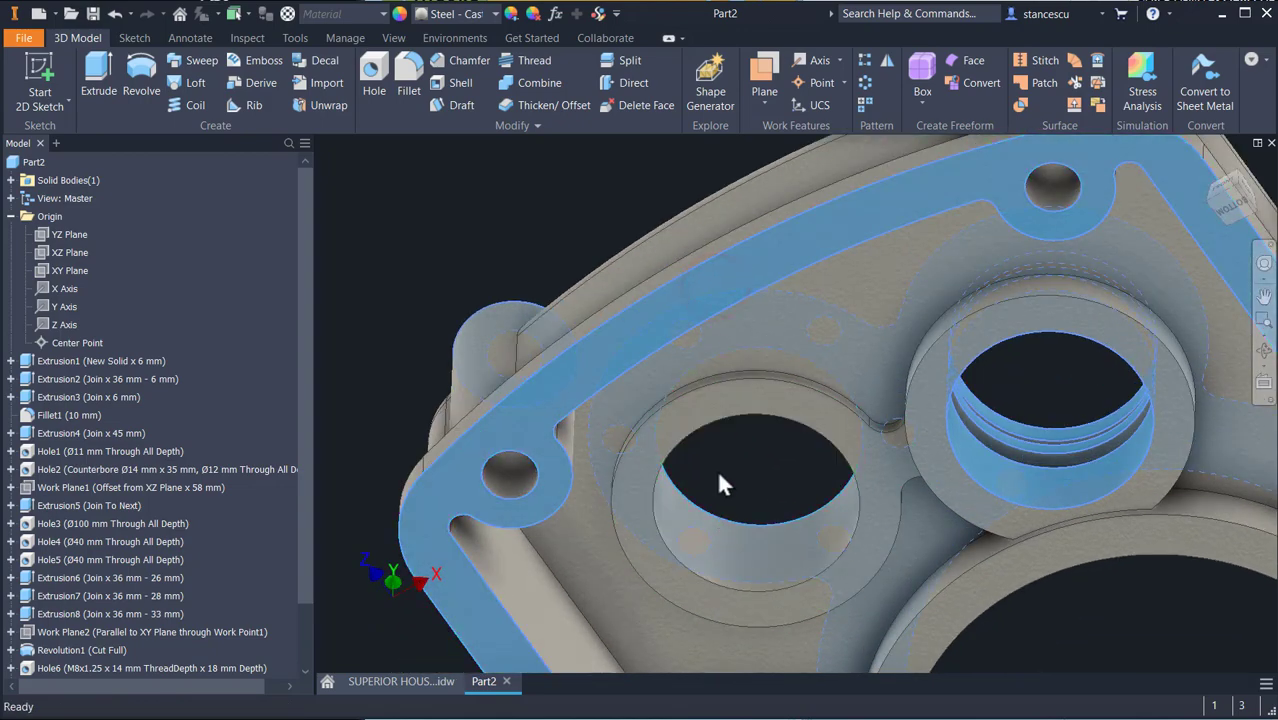
scroll(719, 467, "up", 3)
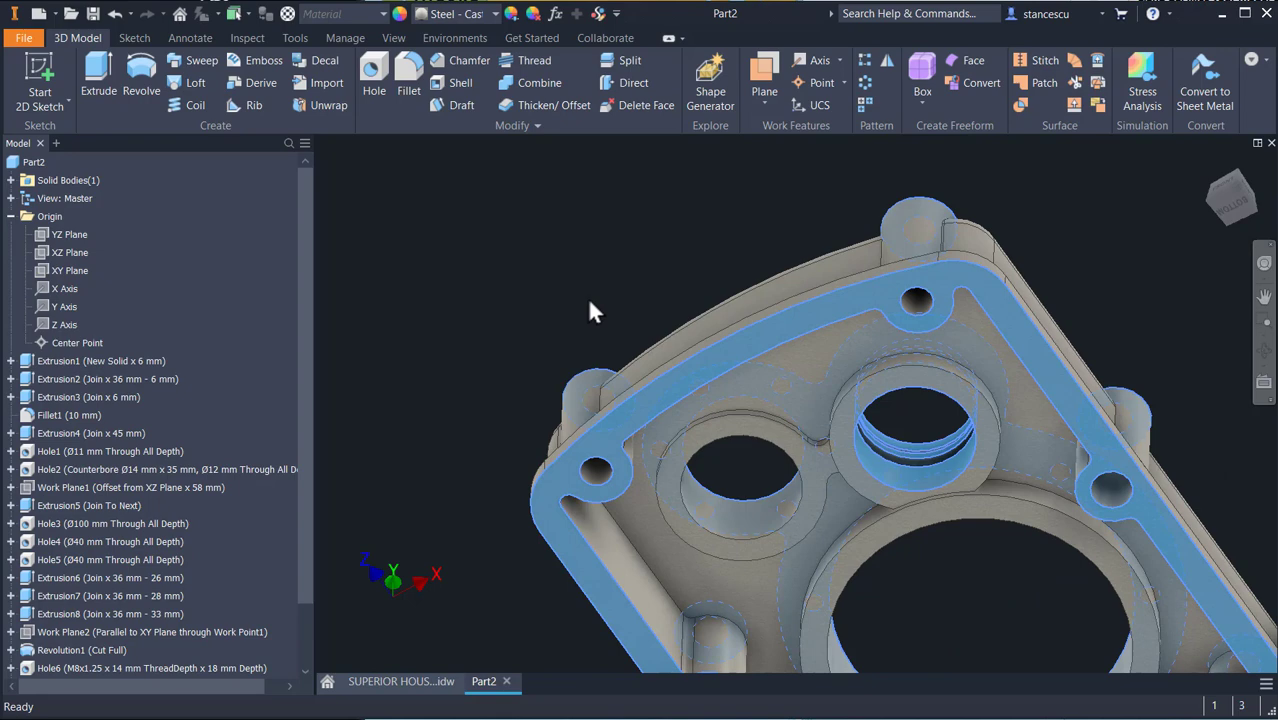
left_click(914, 519, "ctrl")
left_click(873, 488, "ctrl")
left_click(815, 520, "ctrl")
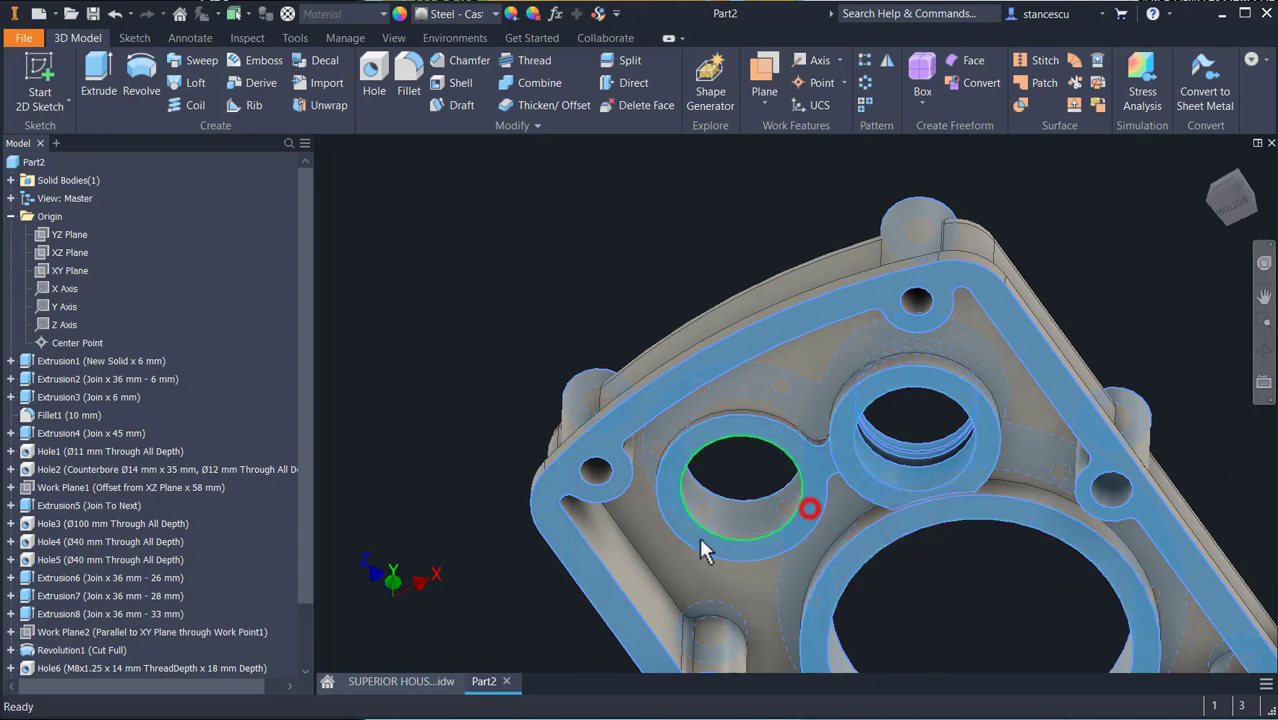
Apply the Steel - Polished appearance to the selected machined faces and return the model to its home view.
middle_click_drag(566, 275, 559, 399, "shift")
left_click(454, 14)
left_click(482, 57)
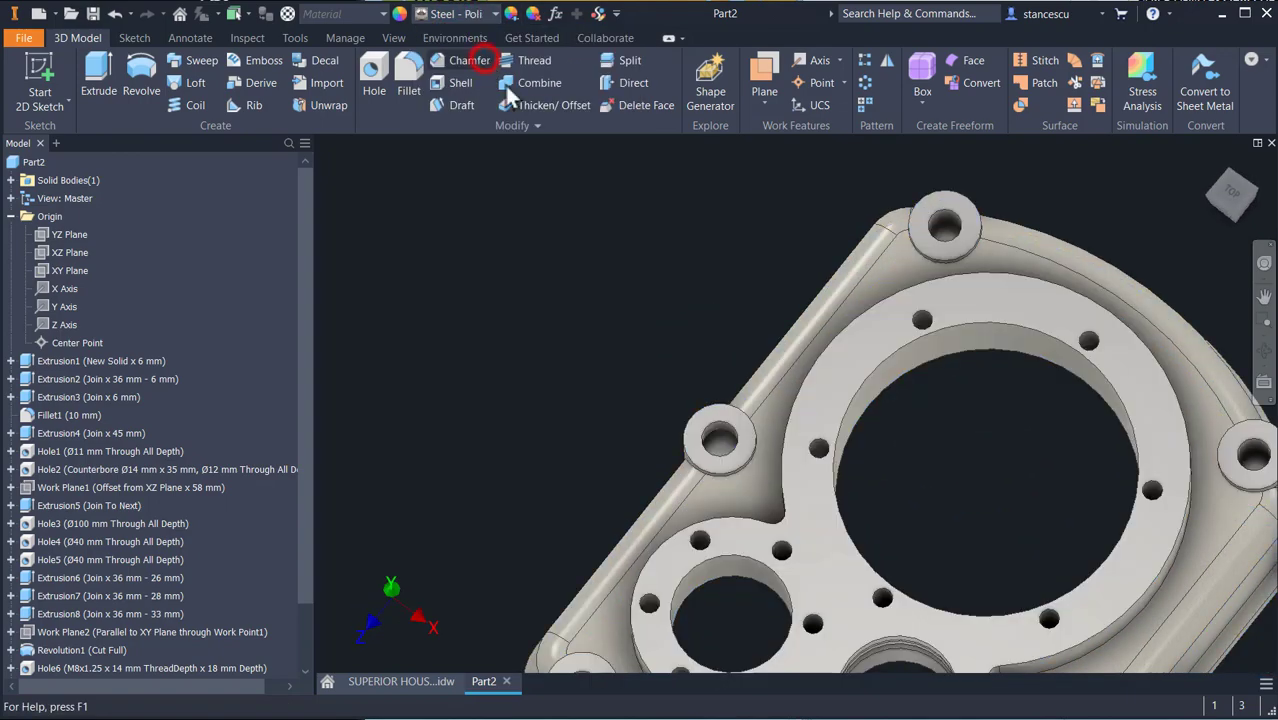
key("F6")
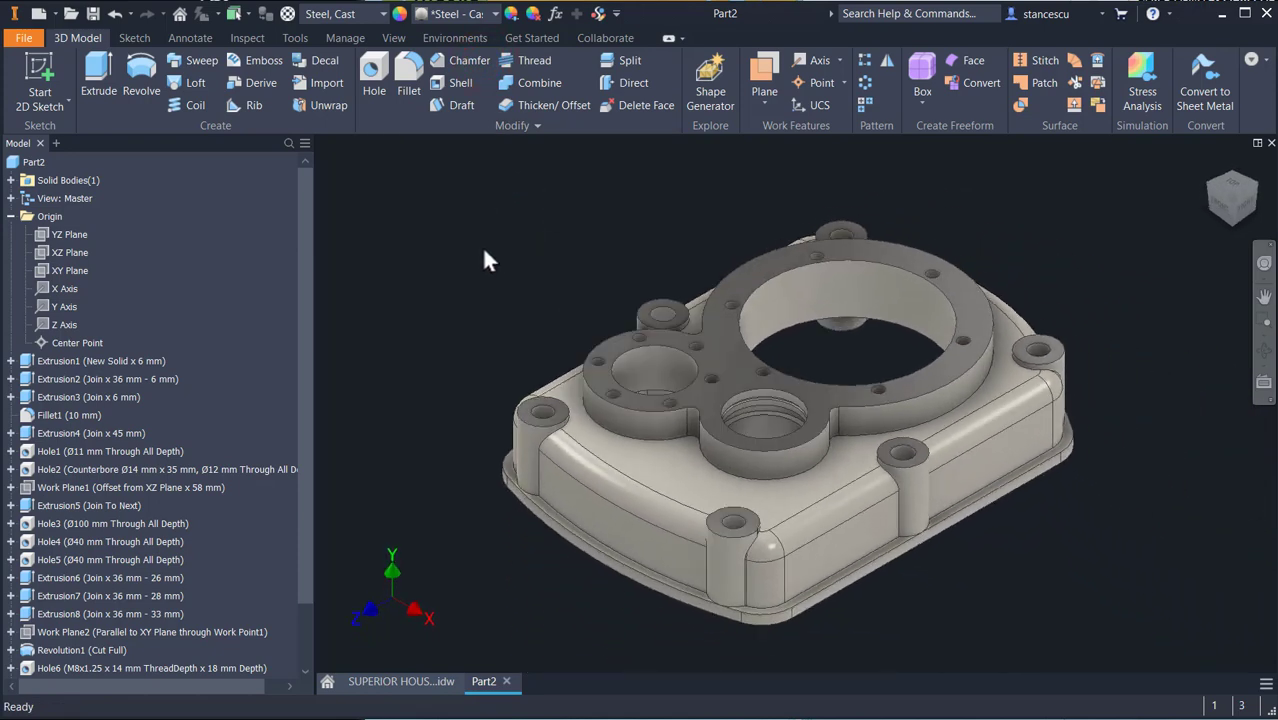
Update the part's physical properties in its iProperties, check the mass, and close the properties.
right_click(33, 164)
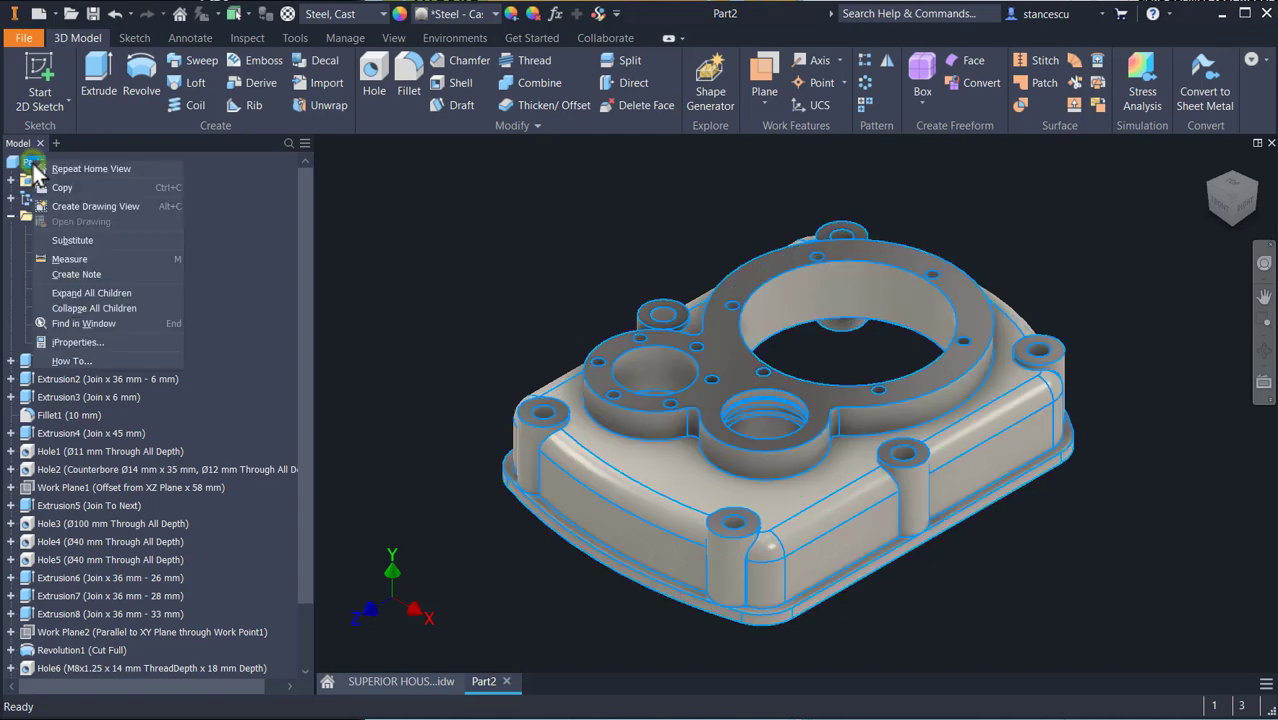
left_click(97, 338)
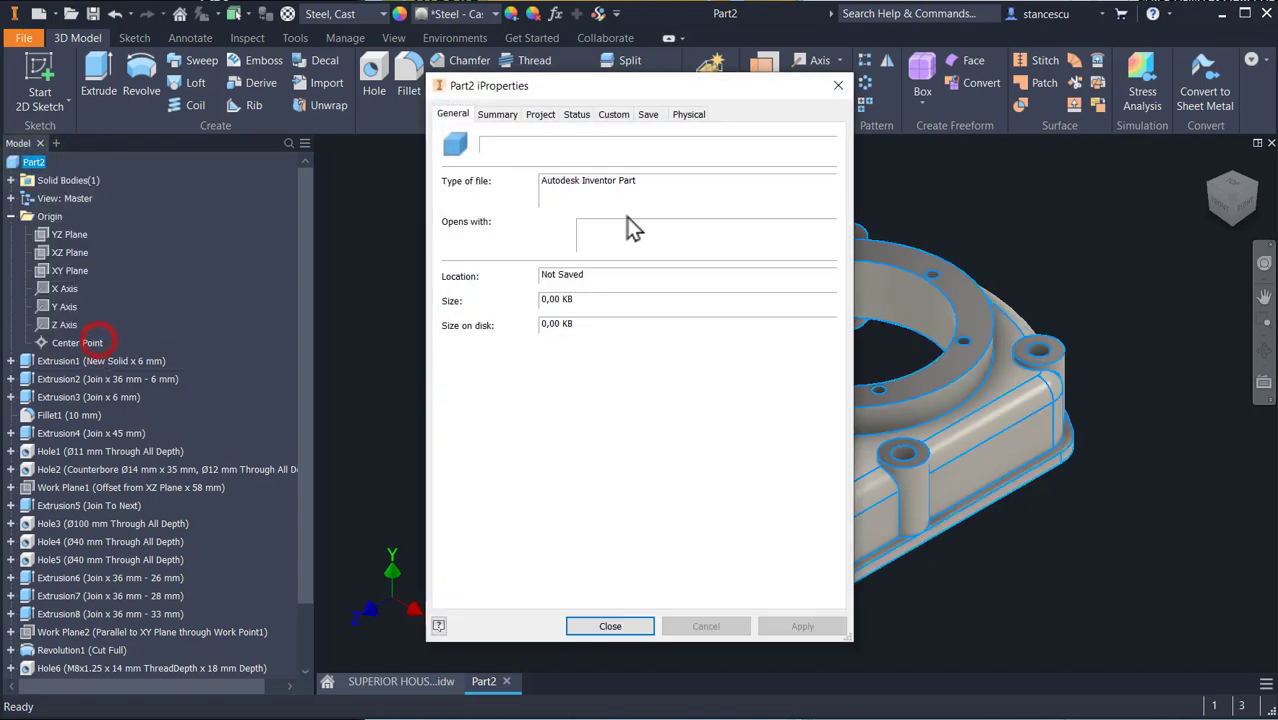
left_click(689, 117)
left_click(785, 155)
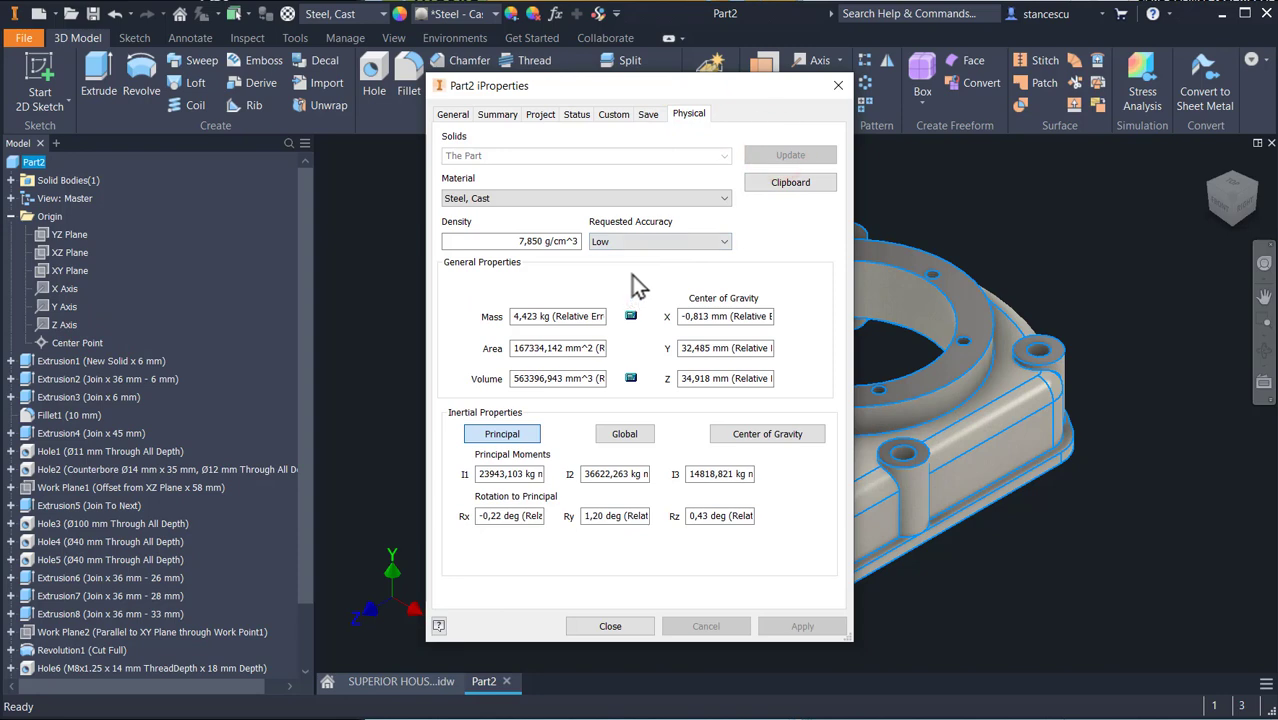
left_click(620, 627)
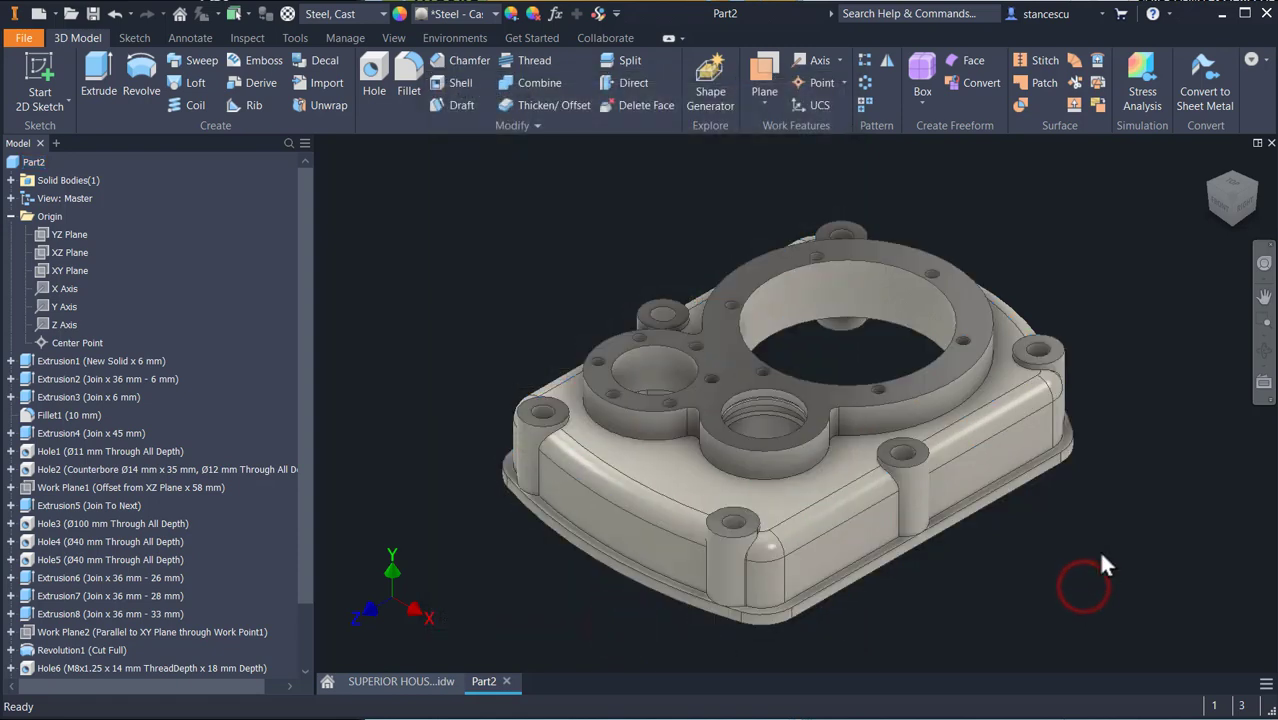